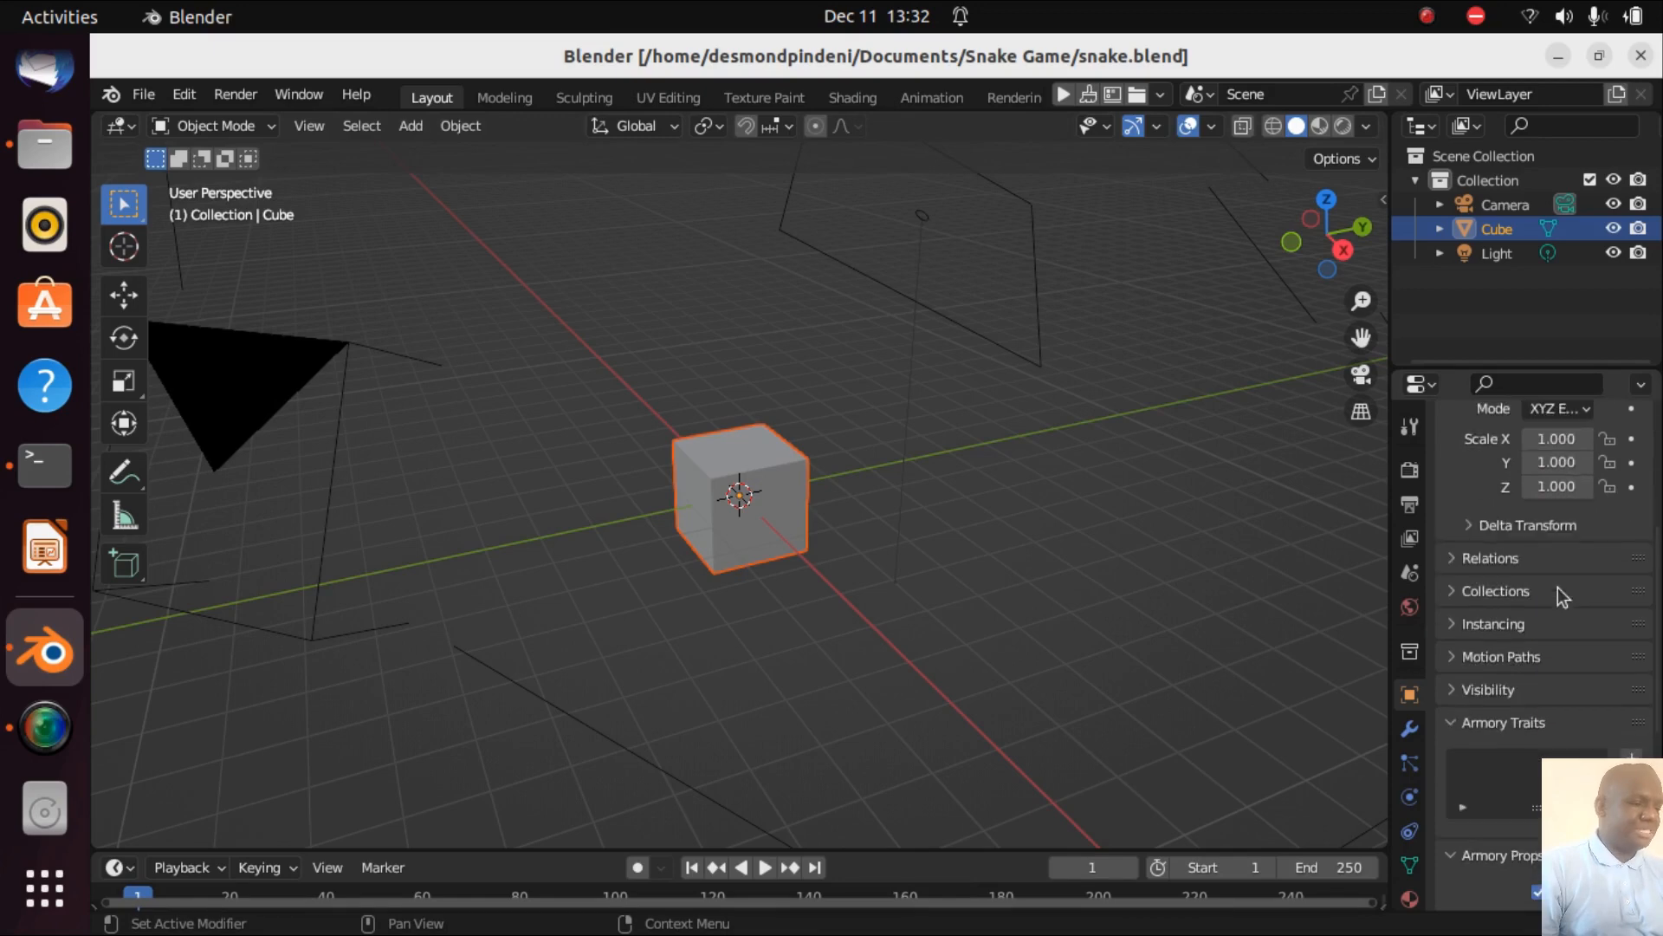
# - Enable the Debug Console in the Armory Project render settings and collapse the project settings
pyautogui.click(1412, 472)
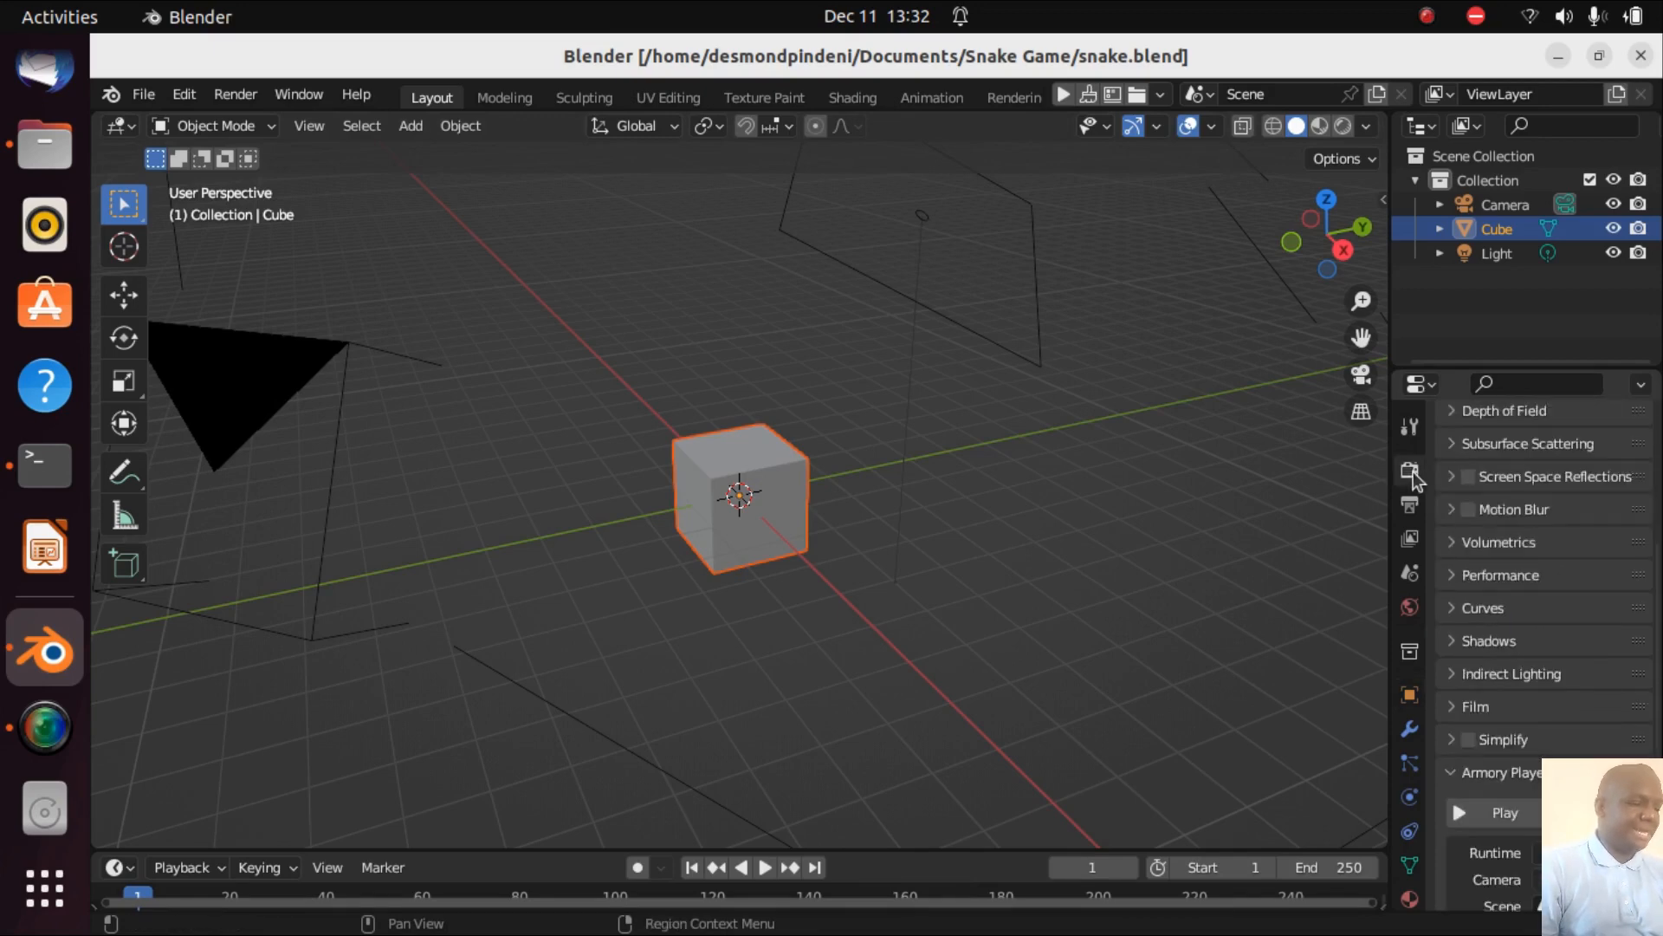
pyautogui.scroll(-8, 1520, 580)
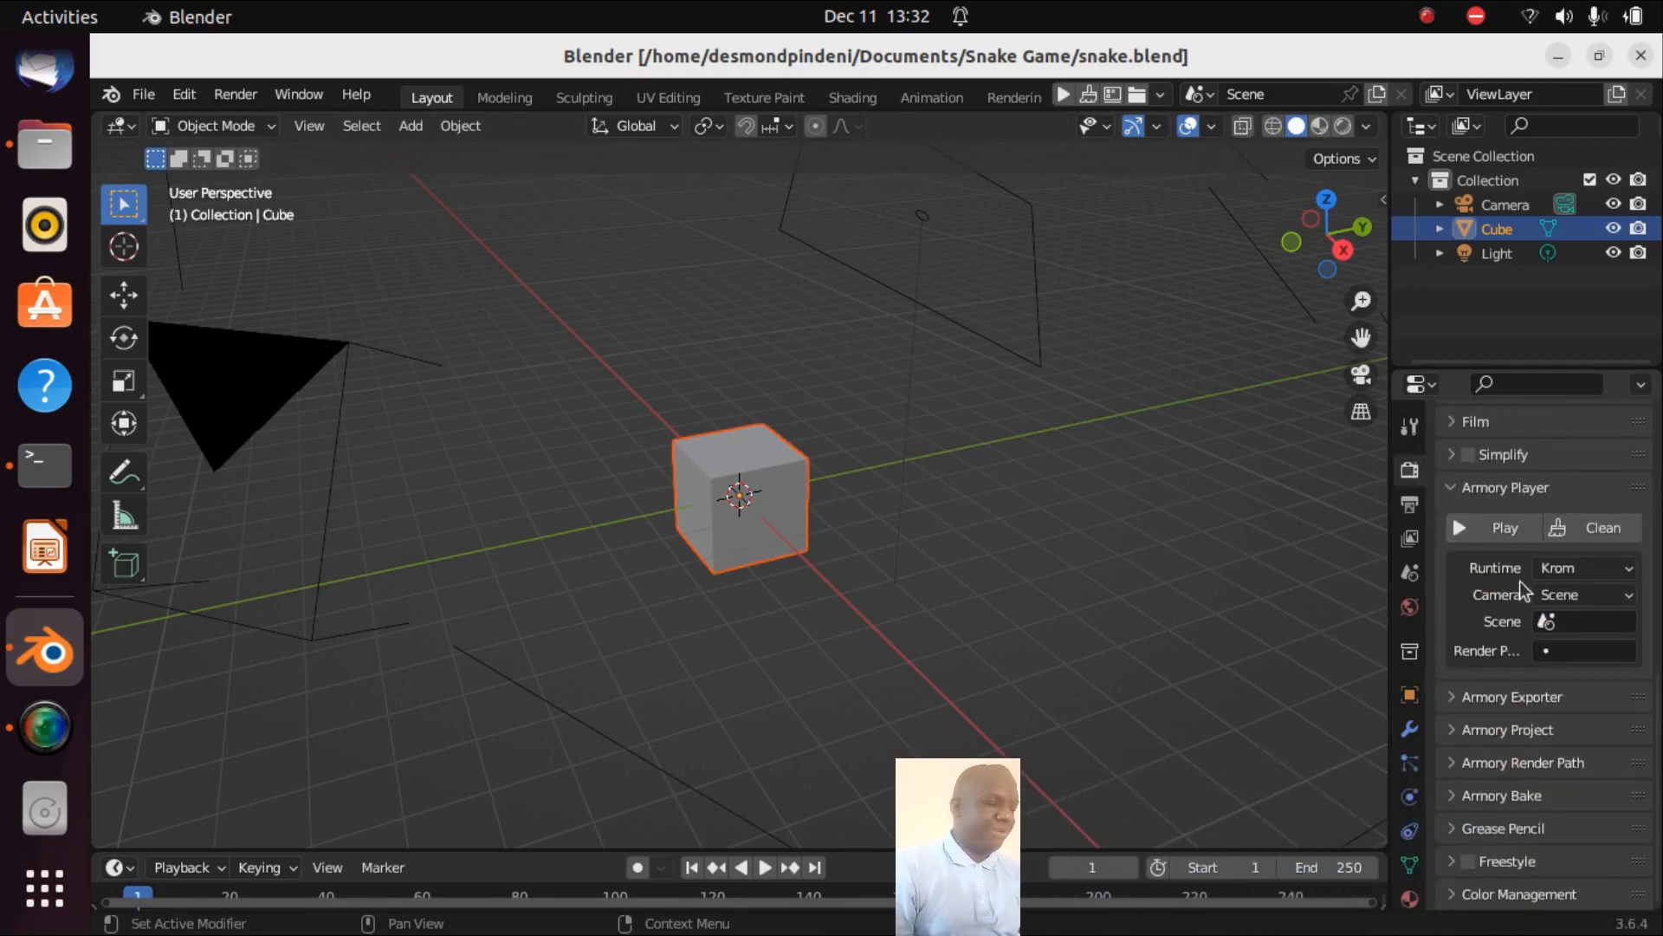
pyautogui.click(1464, 732)
pyautogui.scroll(-7, 1560, 676)
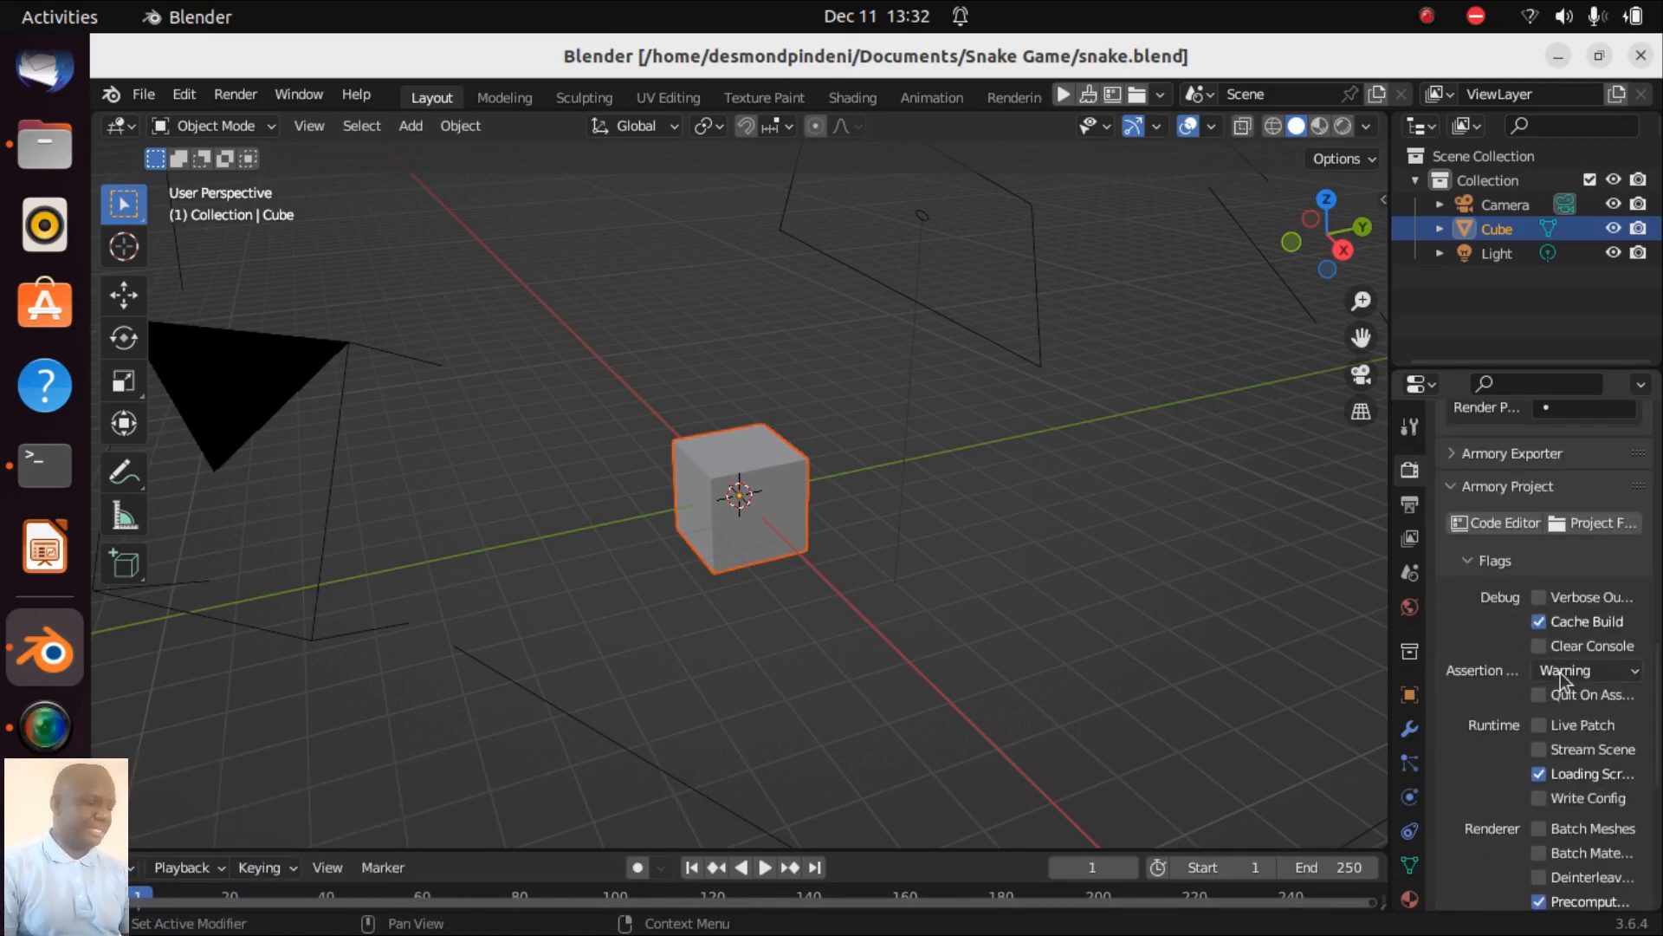
pyautogui.moveTo(1386, 612); pyautogui.dragTo(1035, 611)
pyautogui.scroll(-7, 1348, 613)
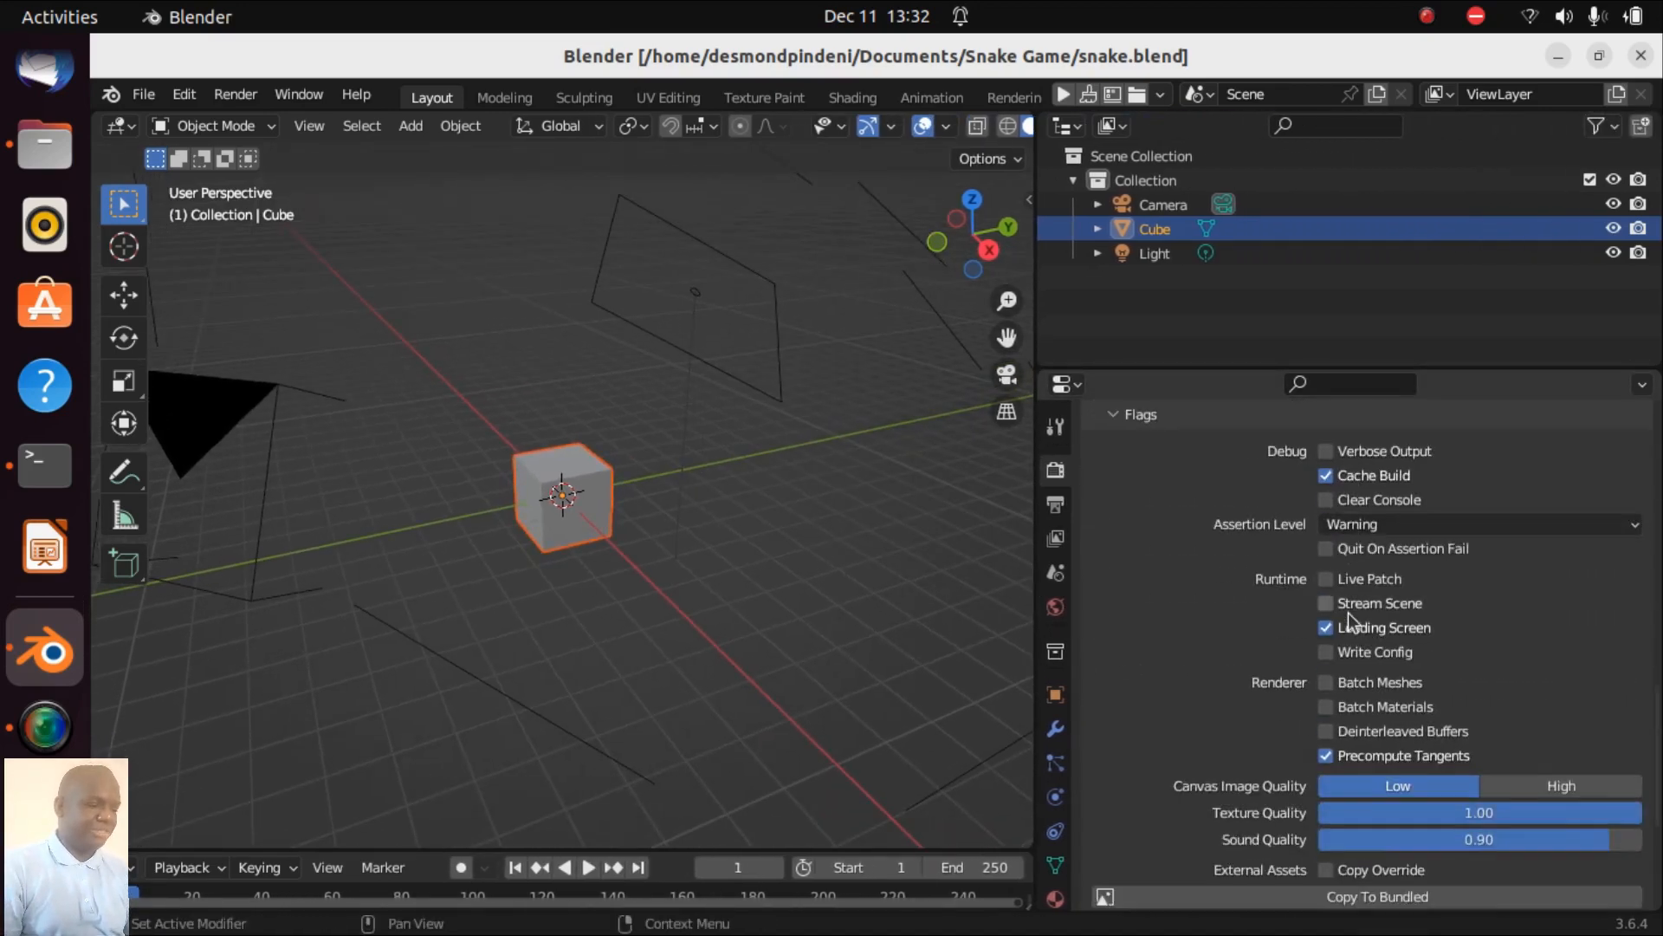
pyautogui.scroll(-5, 1348, 613)
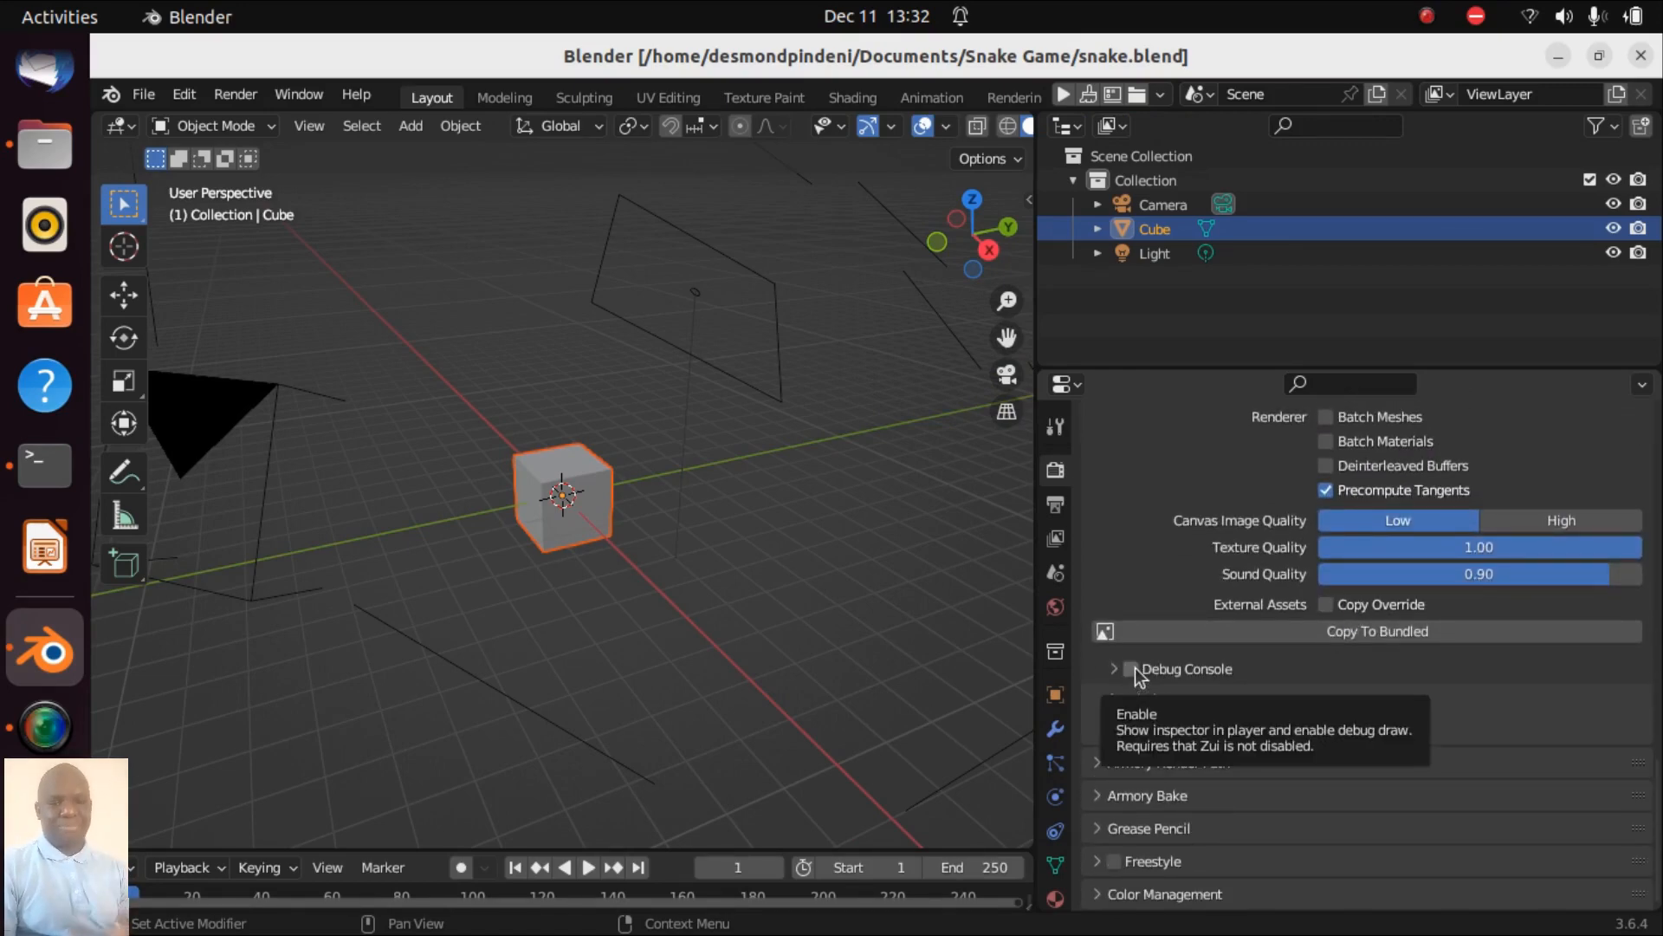
pyautogui.click(1132, 670)
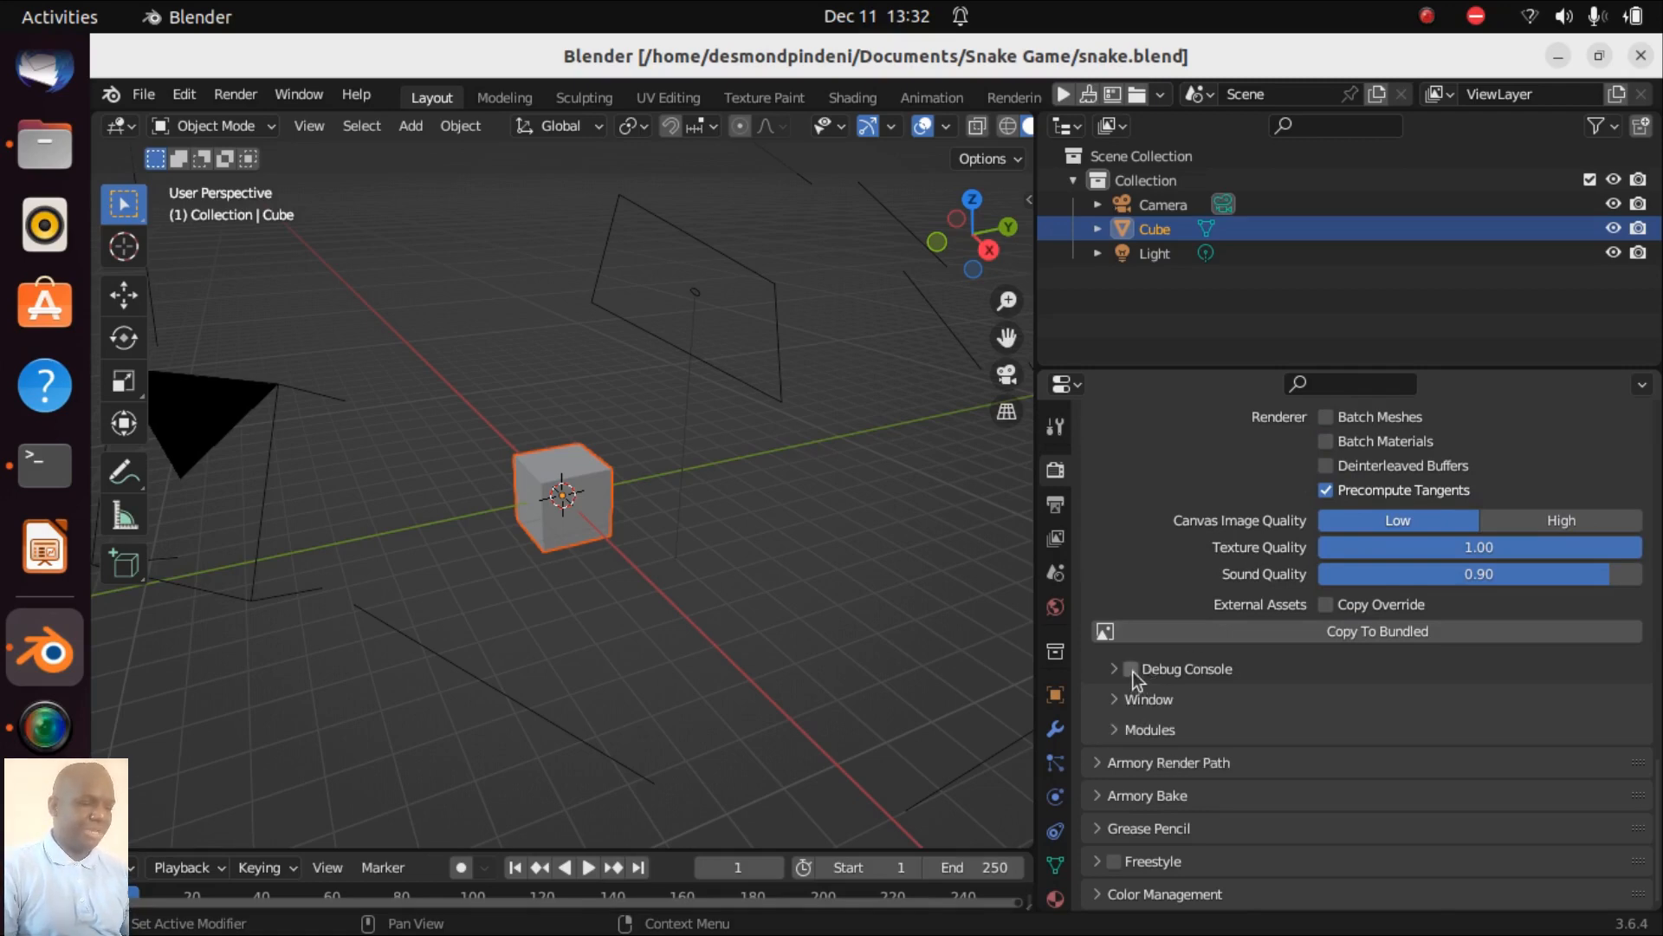
pyautogui.scroll(12, 1135, 675)
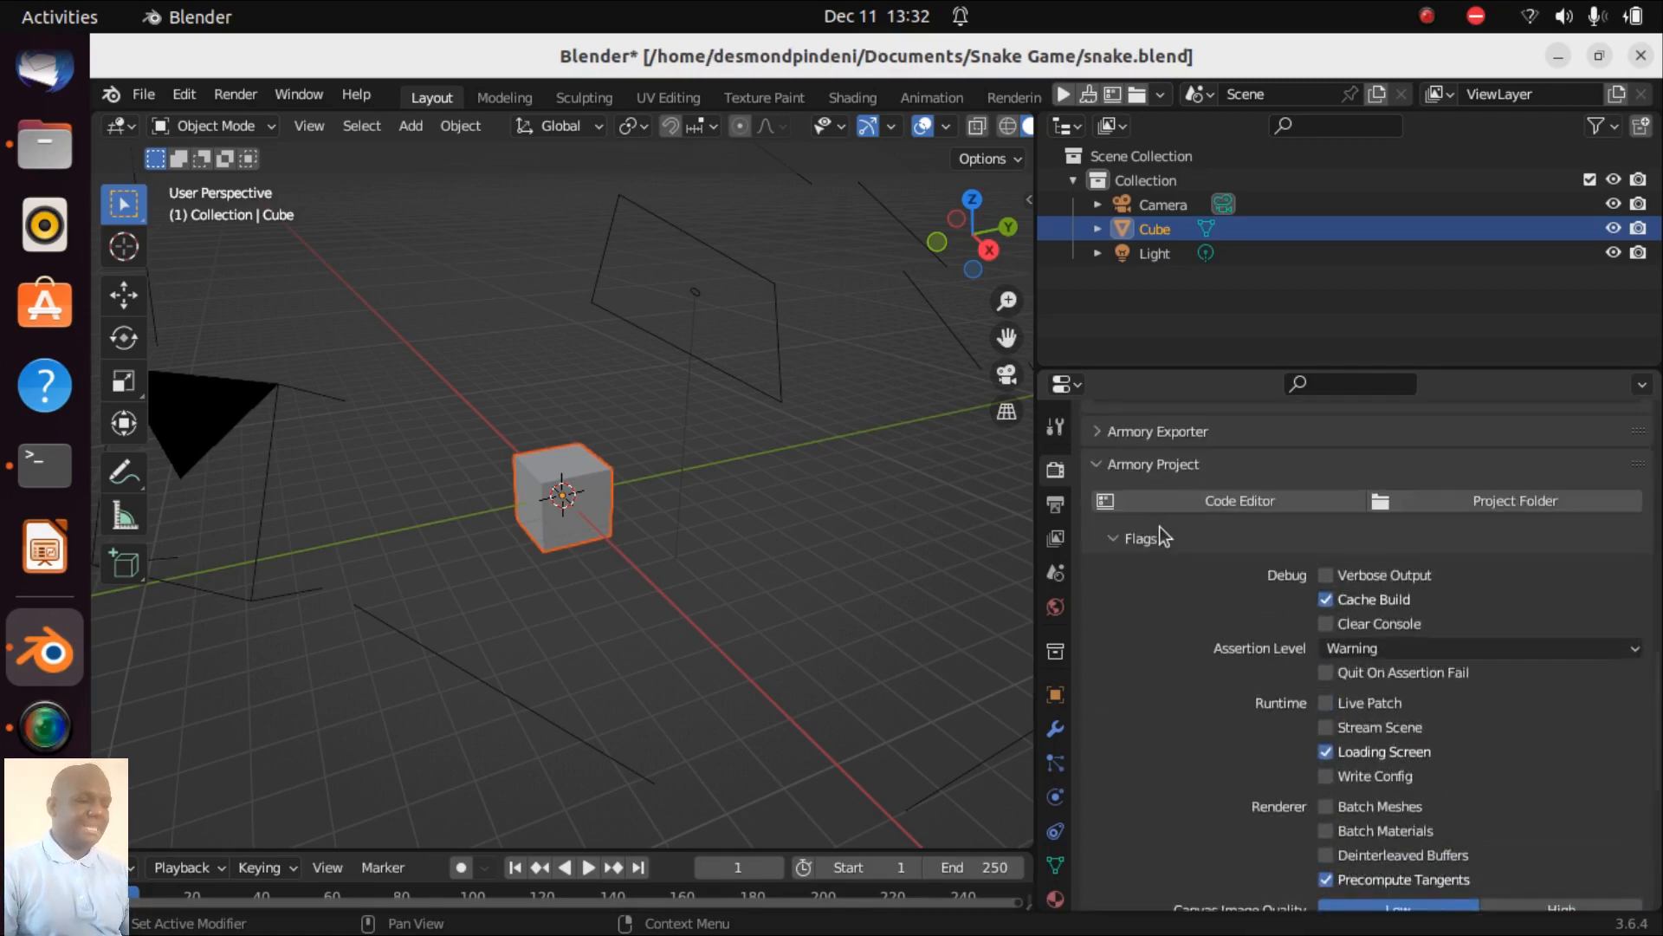
pyautogui.click(1099, 506)
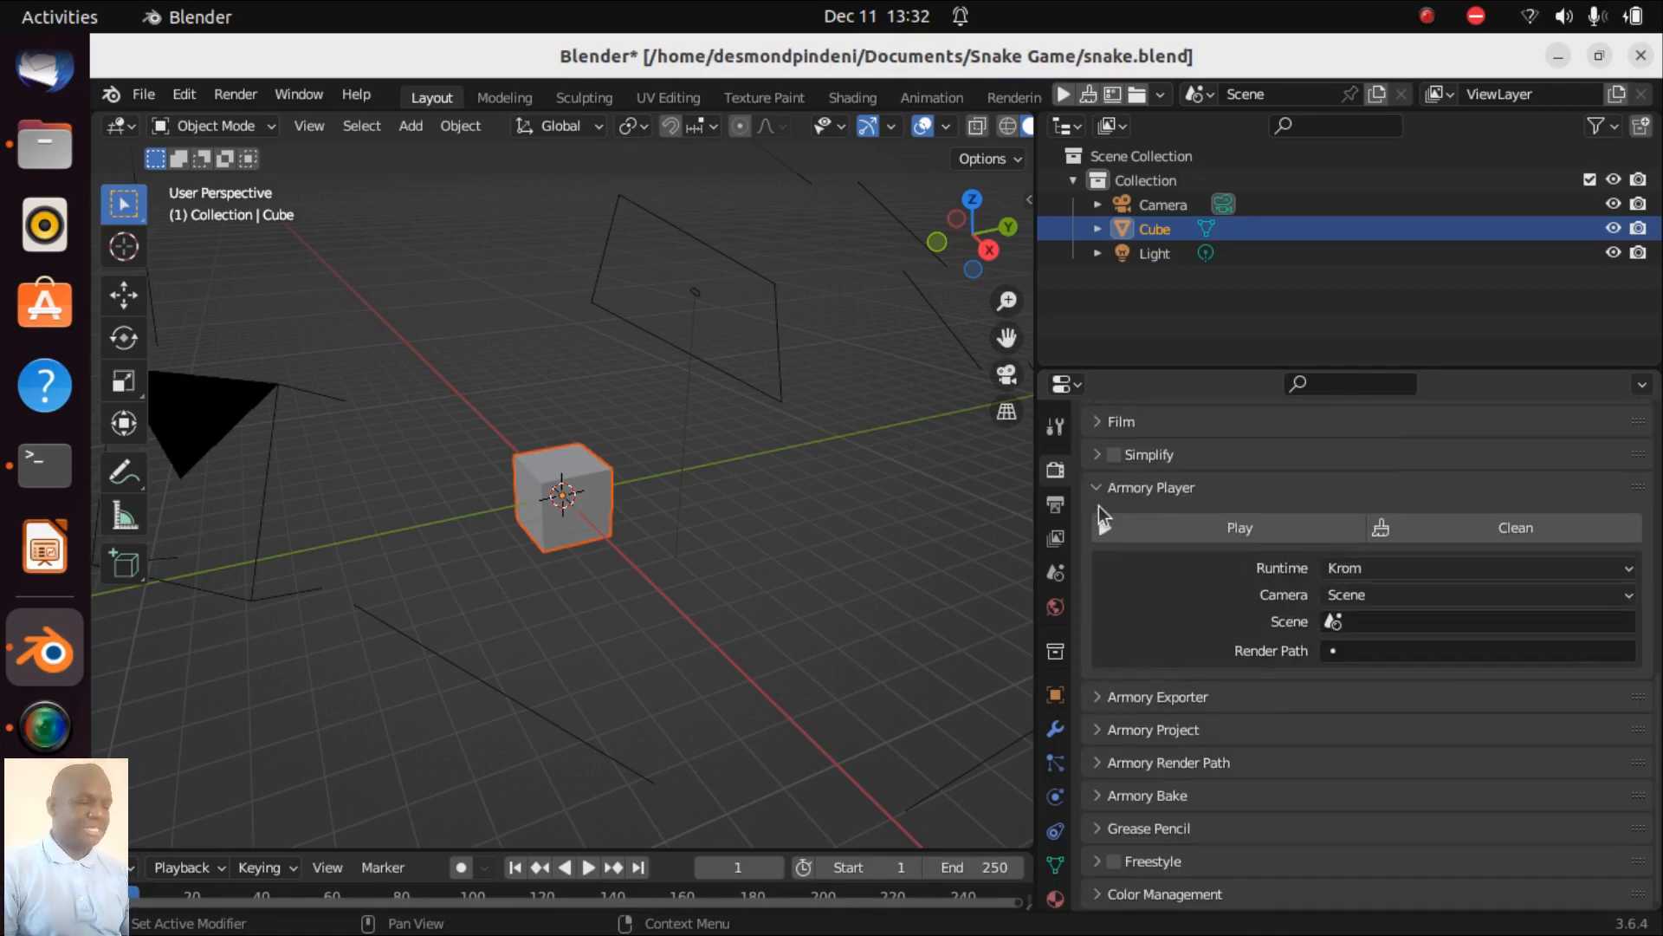
# - Add an Armory render path using the 2D/Baked preset
pyautogui.click(1096, 762)
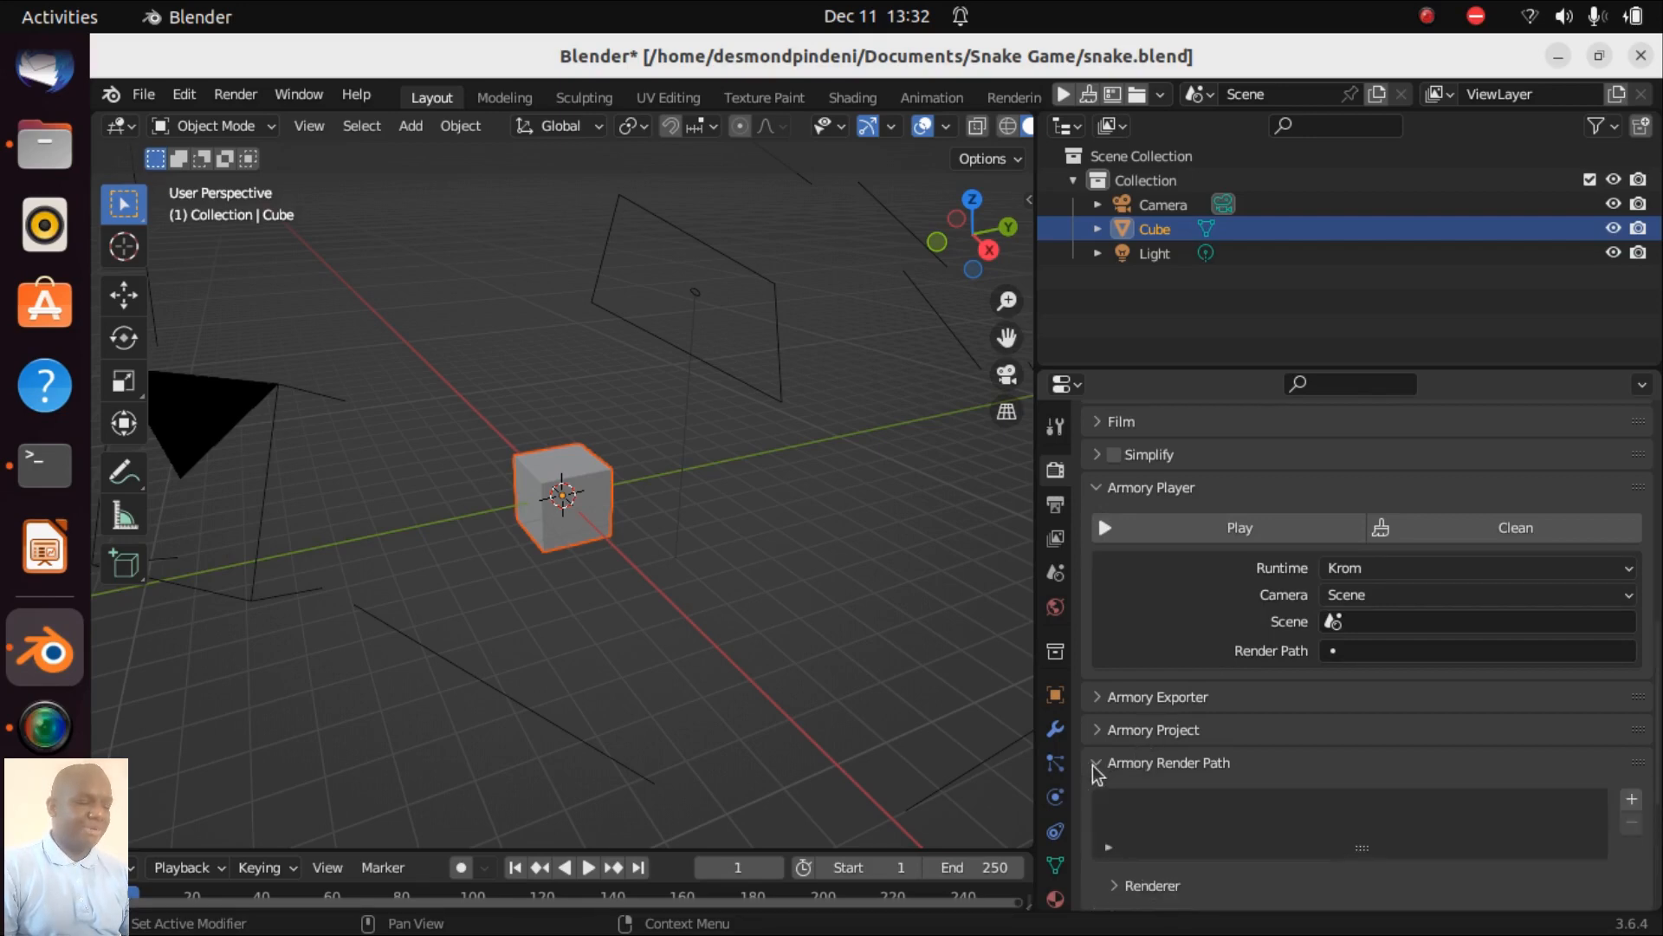
pyautogui.scroll(-5, 1213, 737)
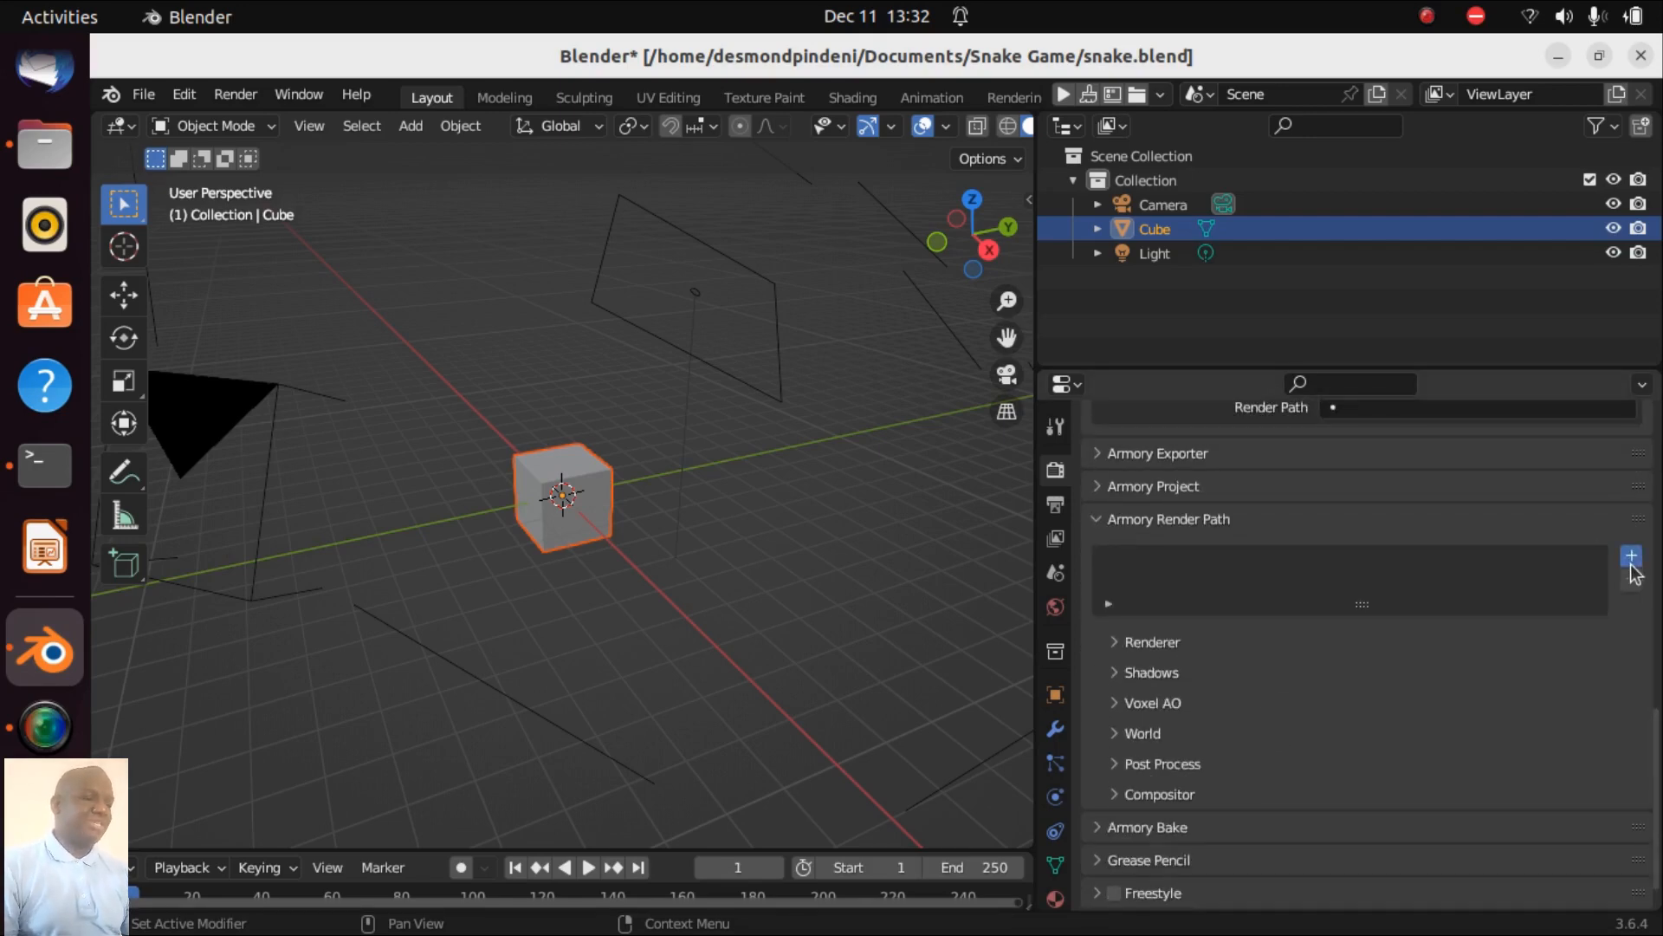
pyautogui.click(1632, 555)
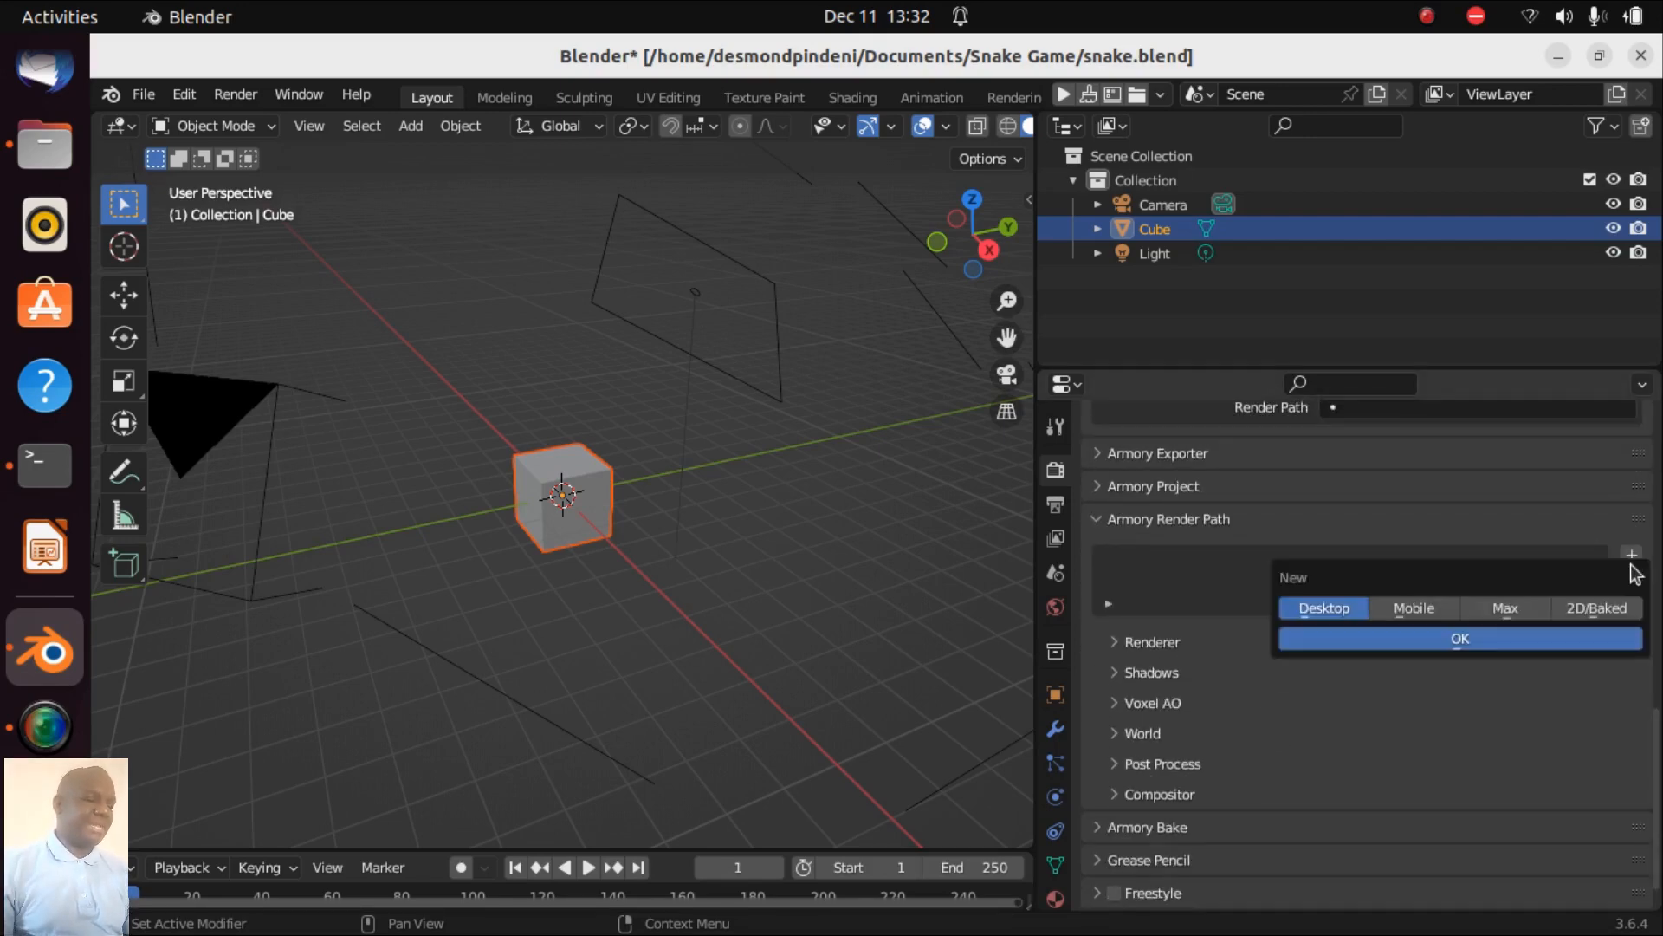
pyautogui.click(1604, 609)
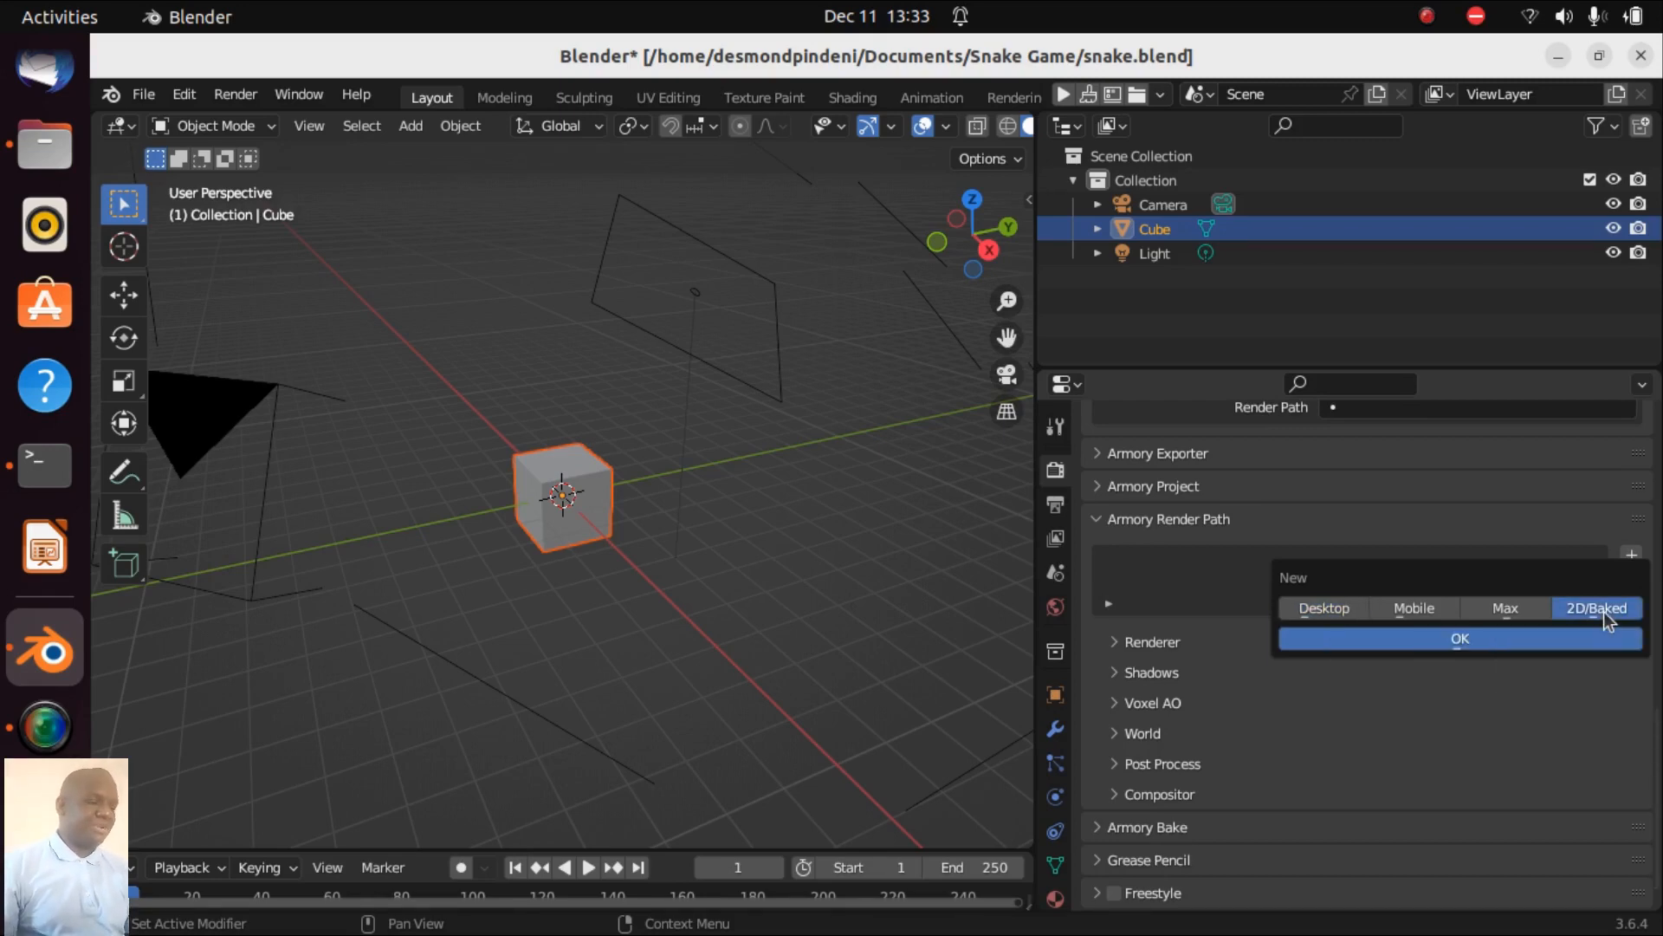
pyautogui.click(1494, 644)
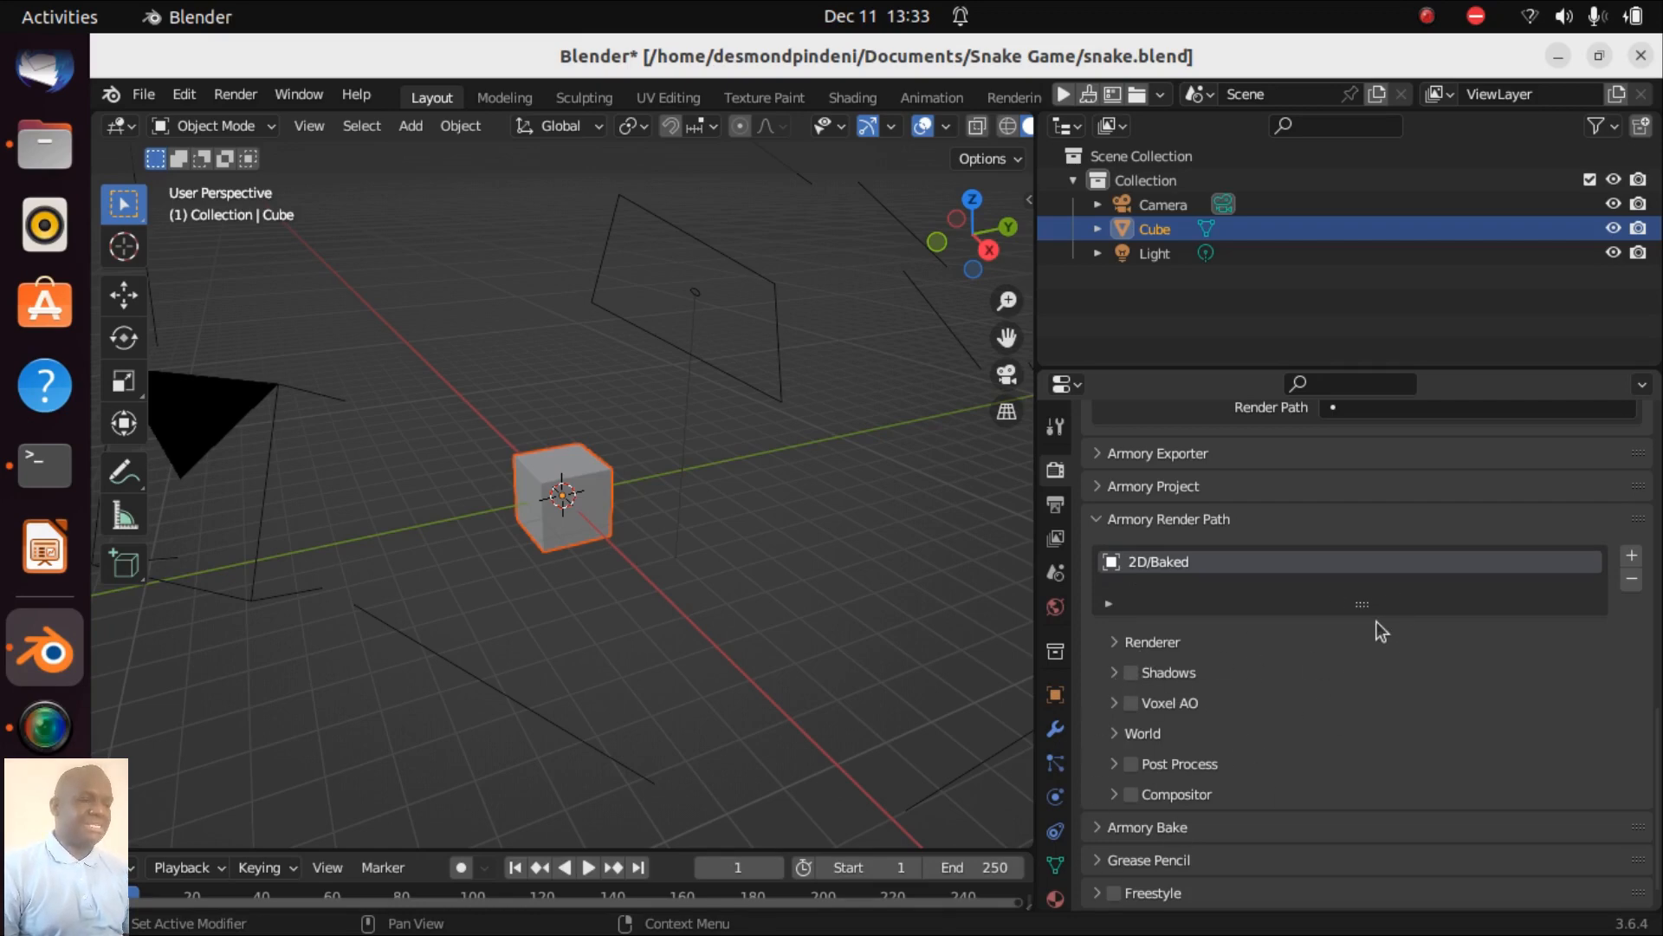
pyautogui.scroll(15, 1378, 622)
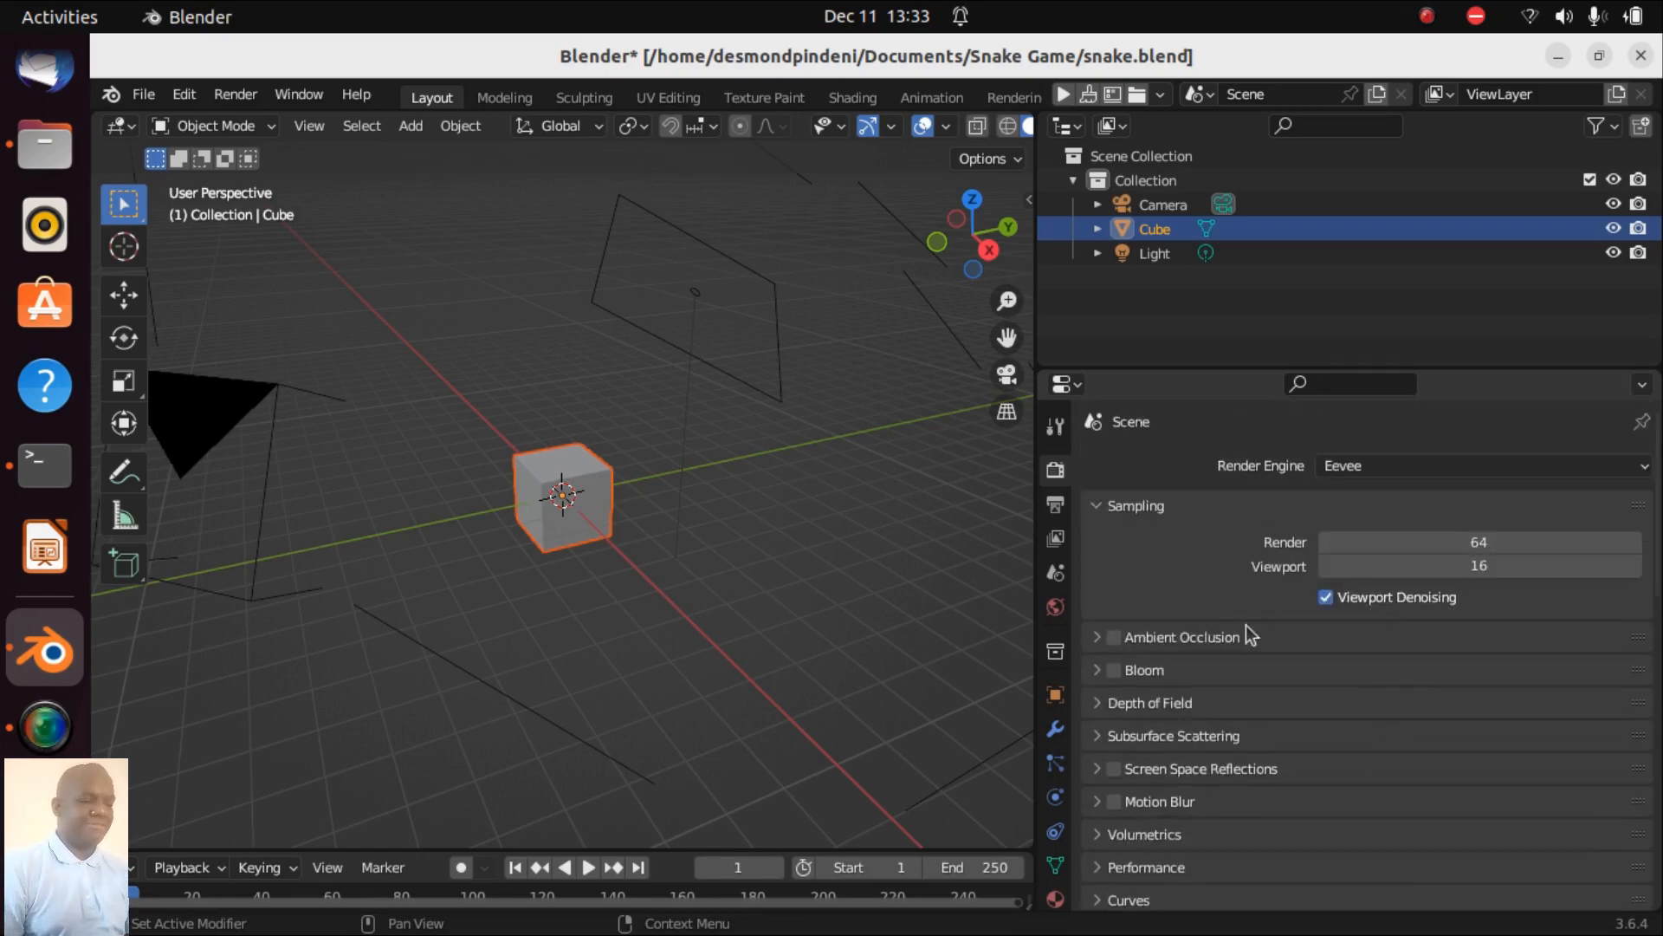
# - Narrow the properties area and turn on the Screencast Keys display in the 3D viewport
pyautogui.moveTo(1035, 541); pyautogui.dragTo(1435, 612)
pyautogui.press('n')
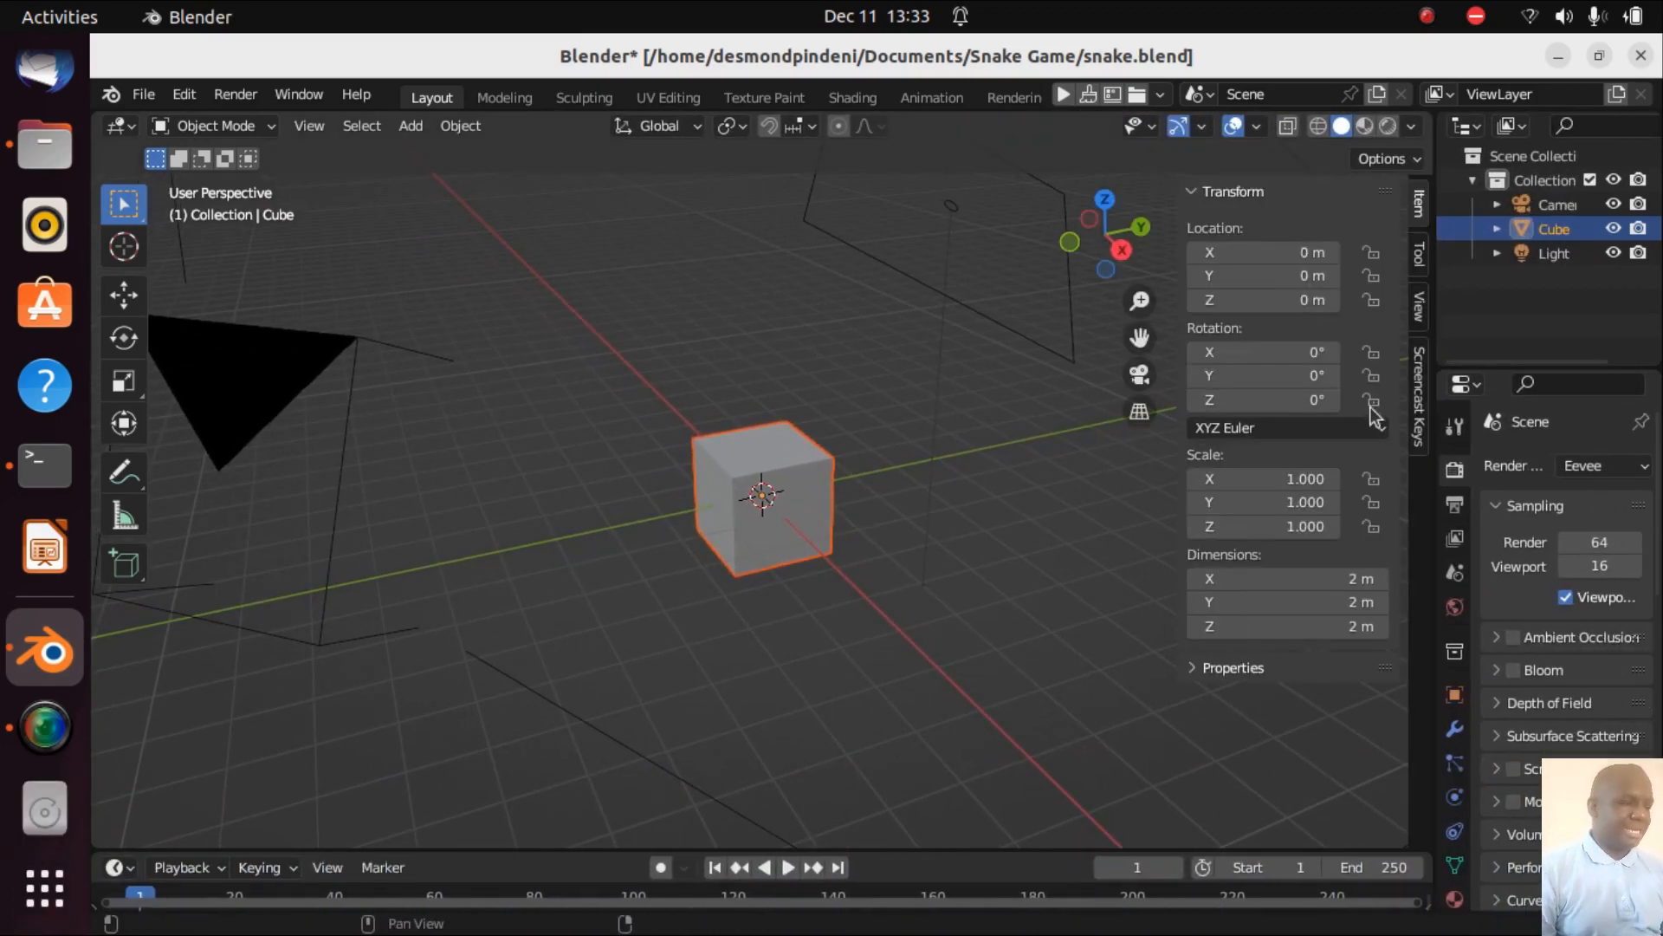
pyautogui.click(1423, 391)
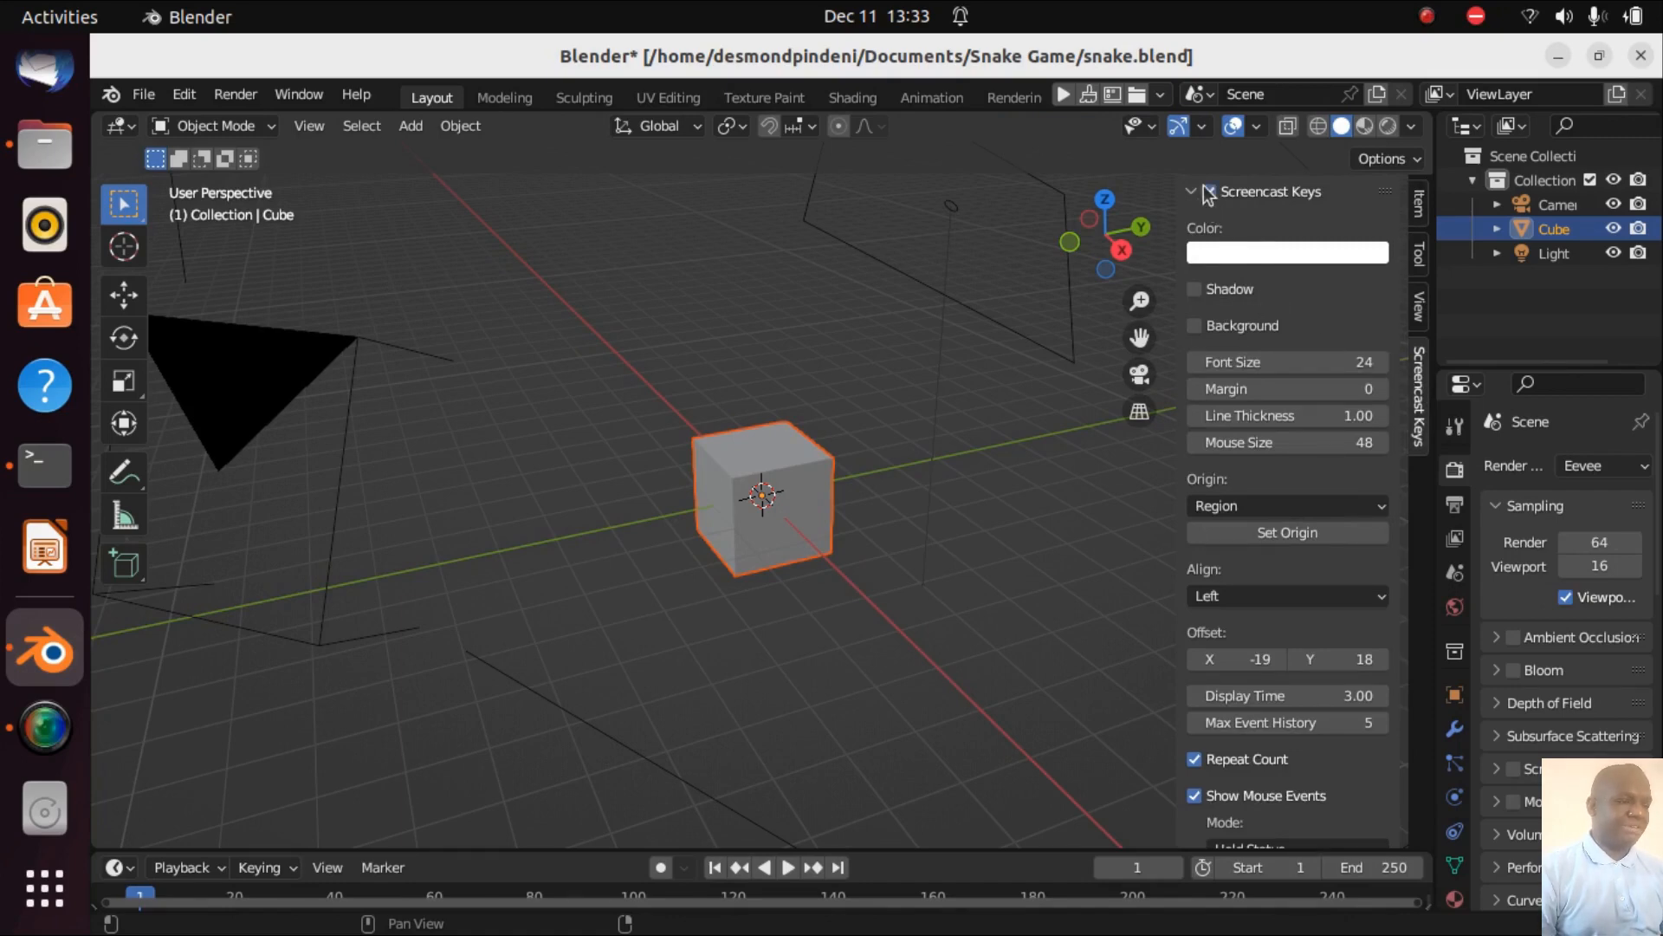
pyautogui.press('n')
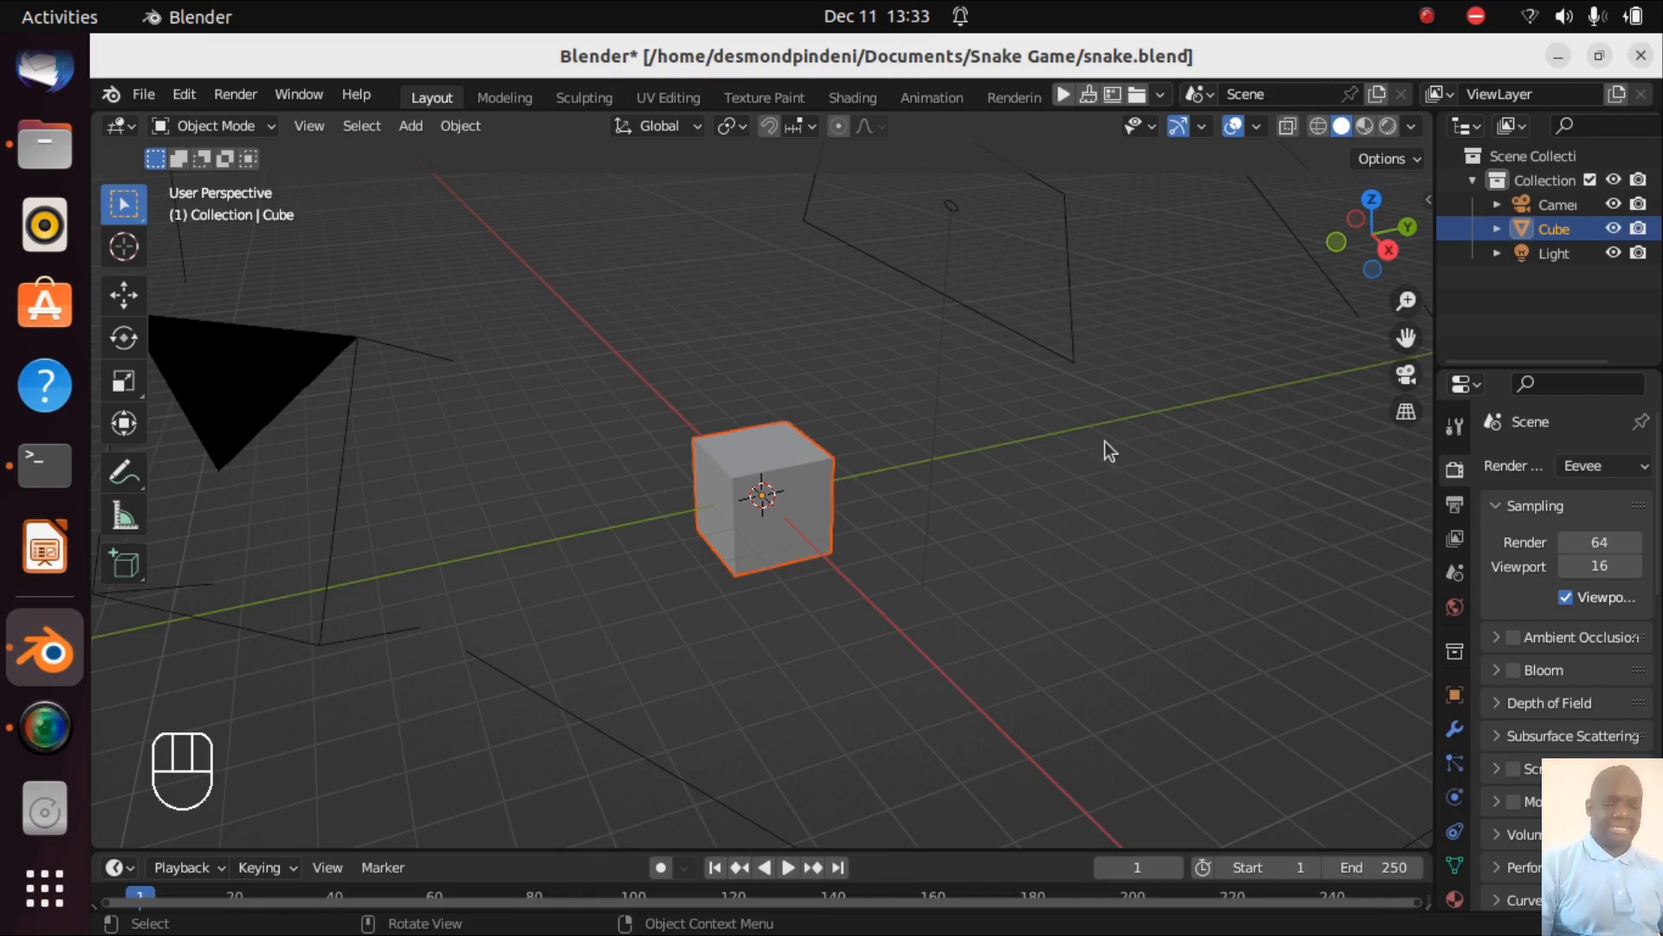
# - Delete all the default objects from the scene: camera, cube and light
pyautogui.press('a')
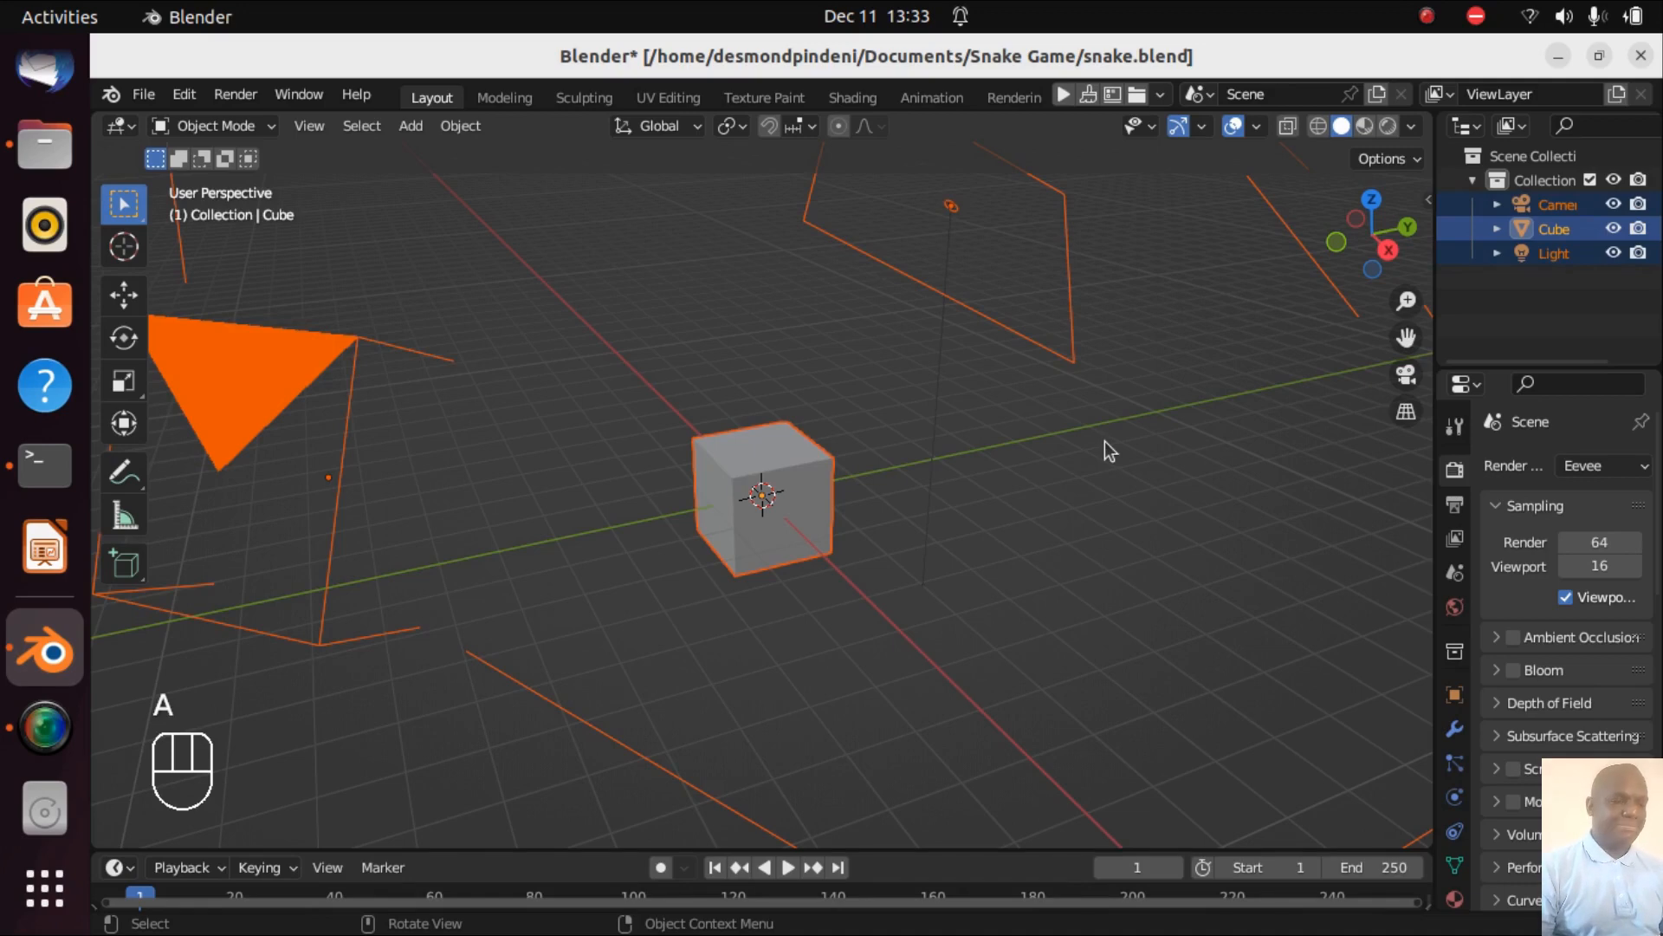
pyautogui.press('x')
pyautogui.click(1079, 435)
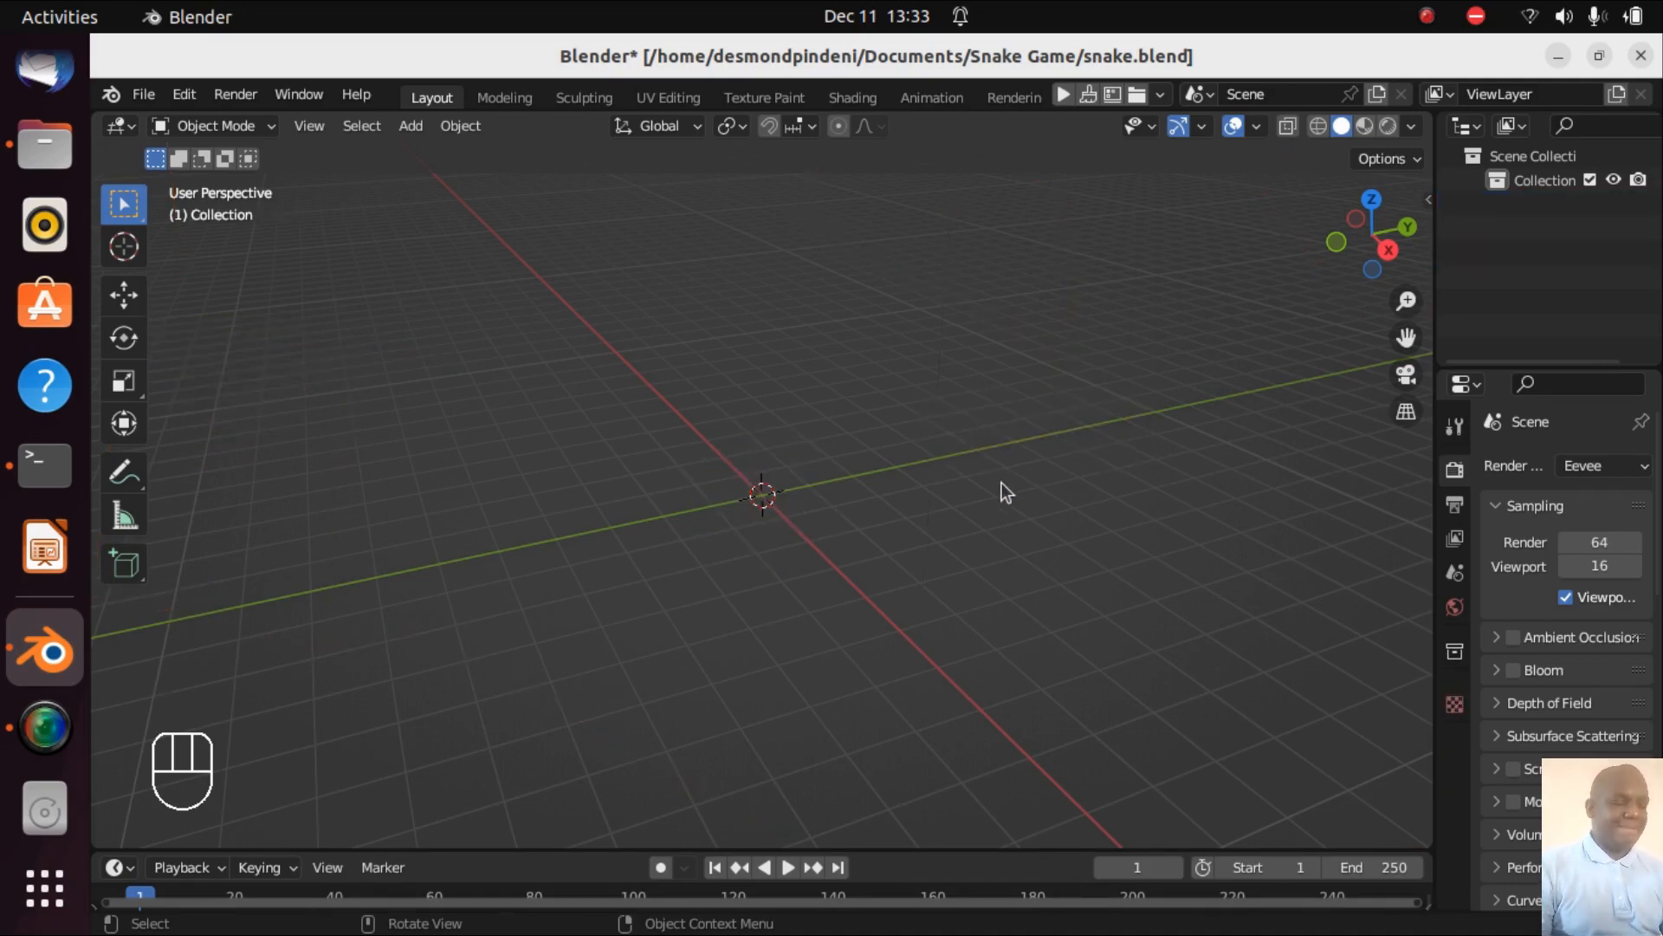
# - Switch to the top orthographic view and add a plane mesh at the world origin
pyautogui.press('KP_7')
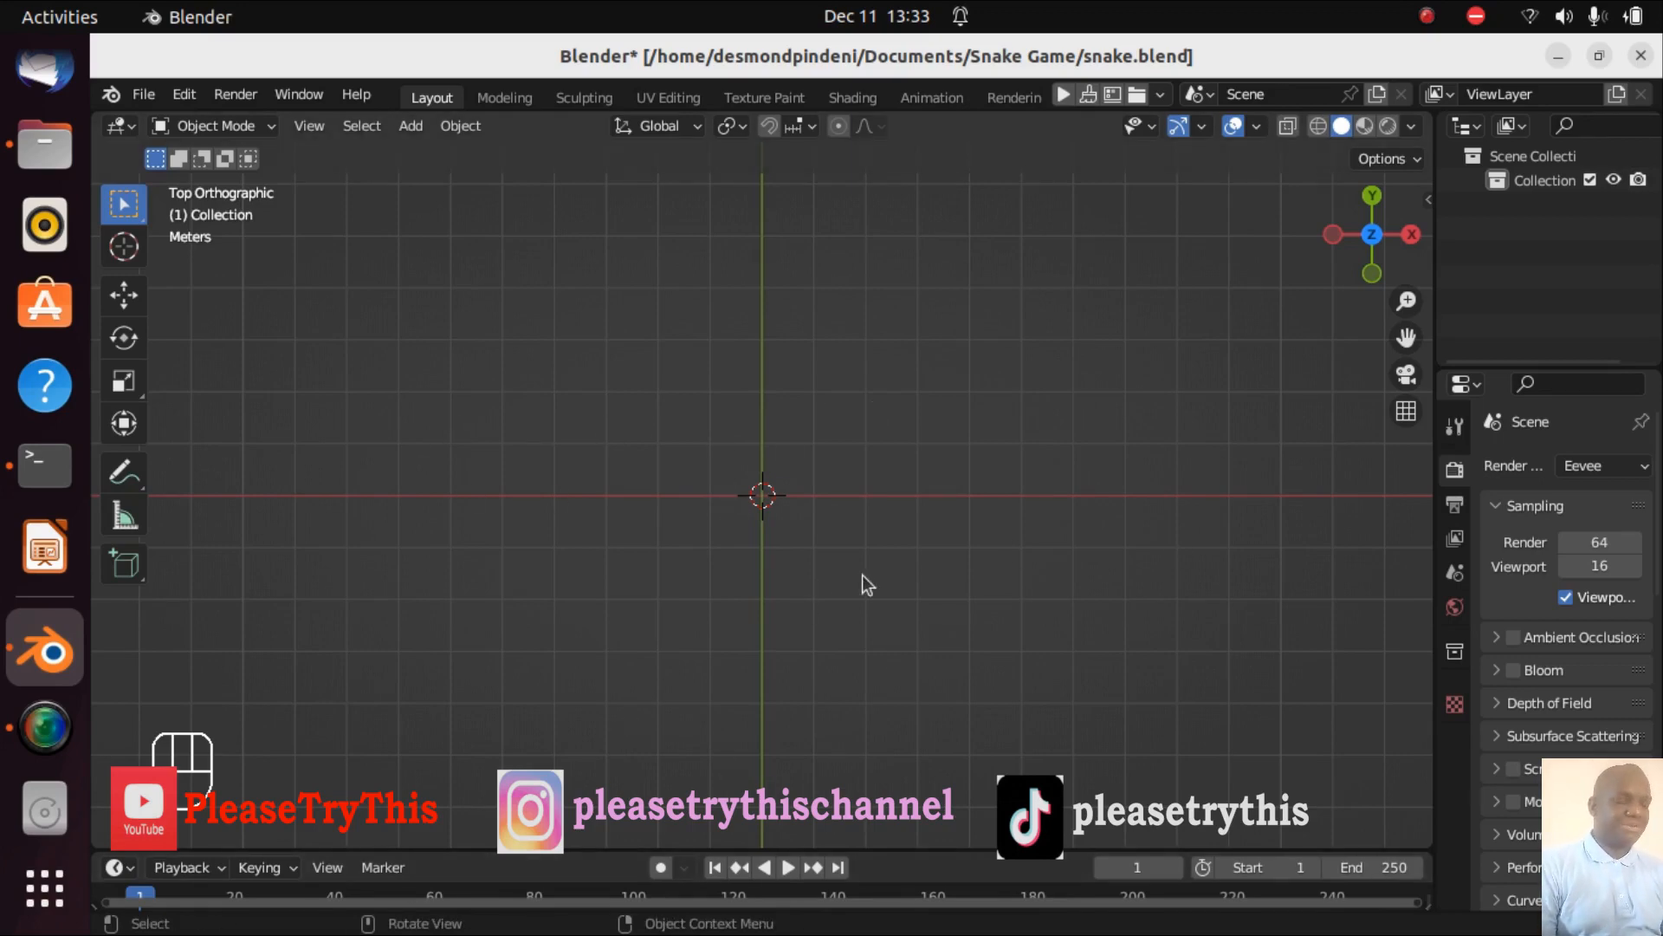
pyautogui.scroll(2, 965, 534)
pyautogui.scroll(-3, 965, 534)
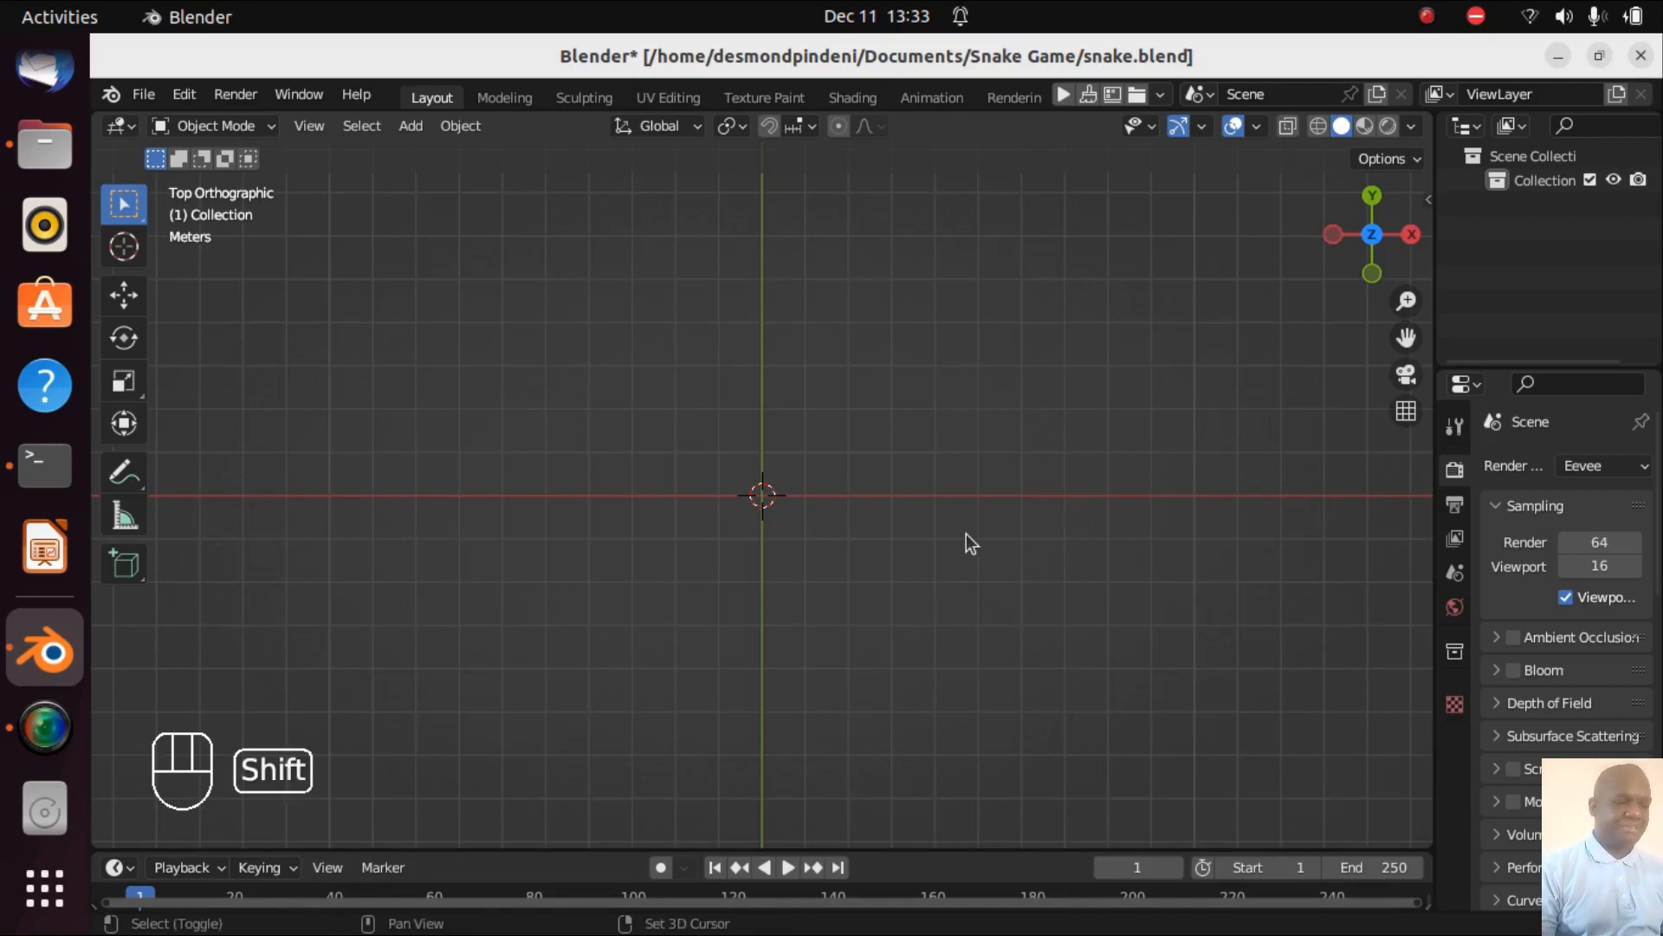
pyautogui.hotkey('shift', 'a')
pyautogui.moveTo(892, 440)
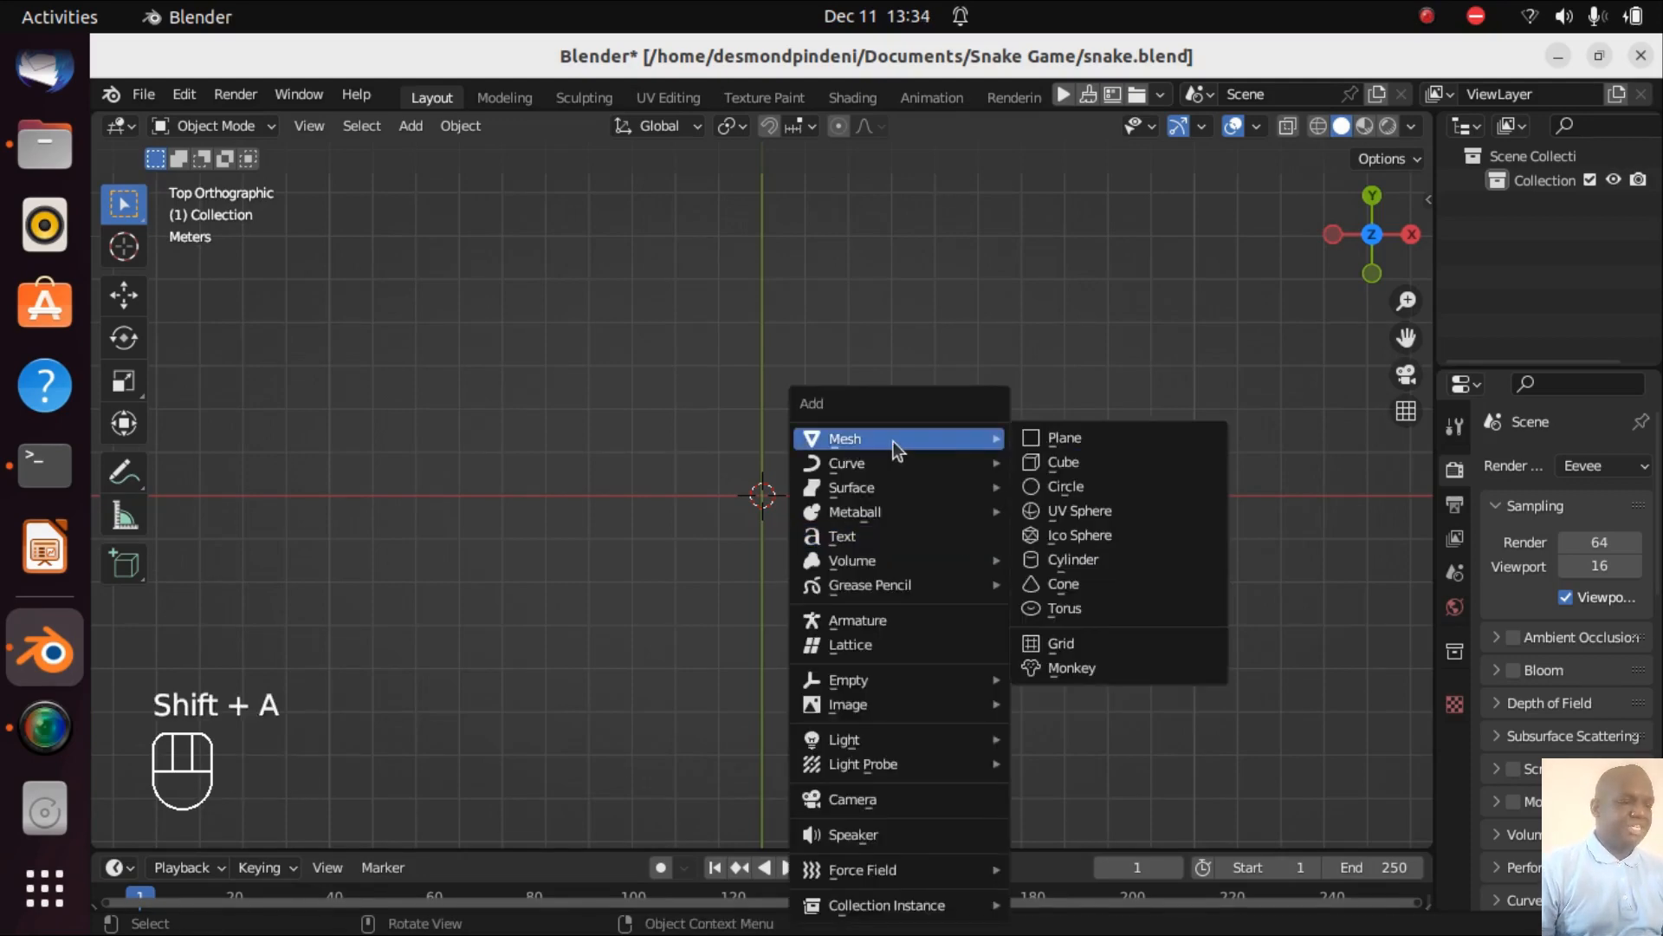
pyautogui.click(1050, 439)
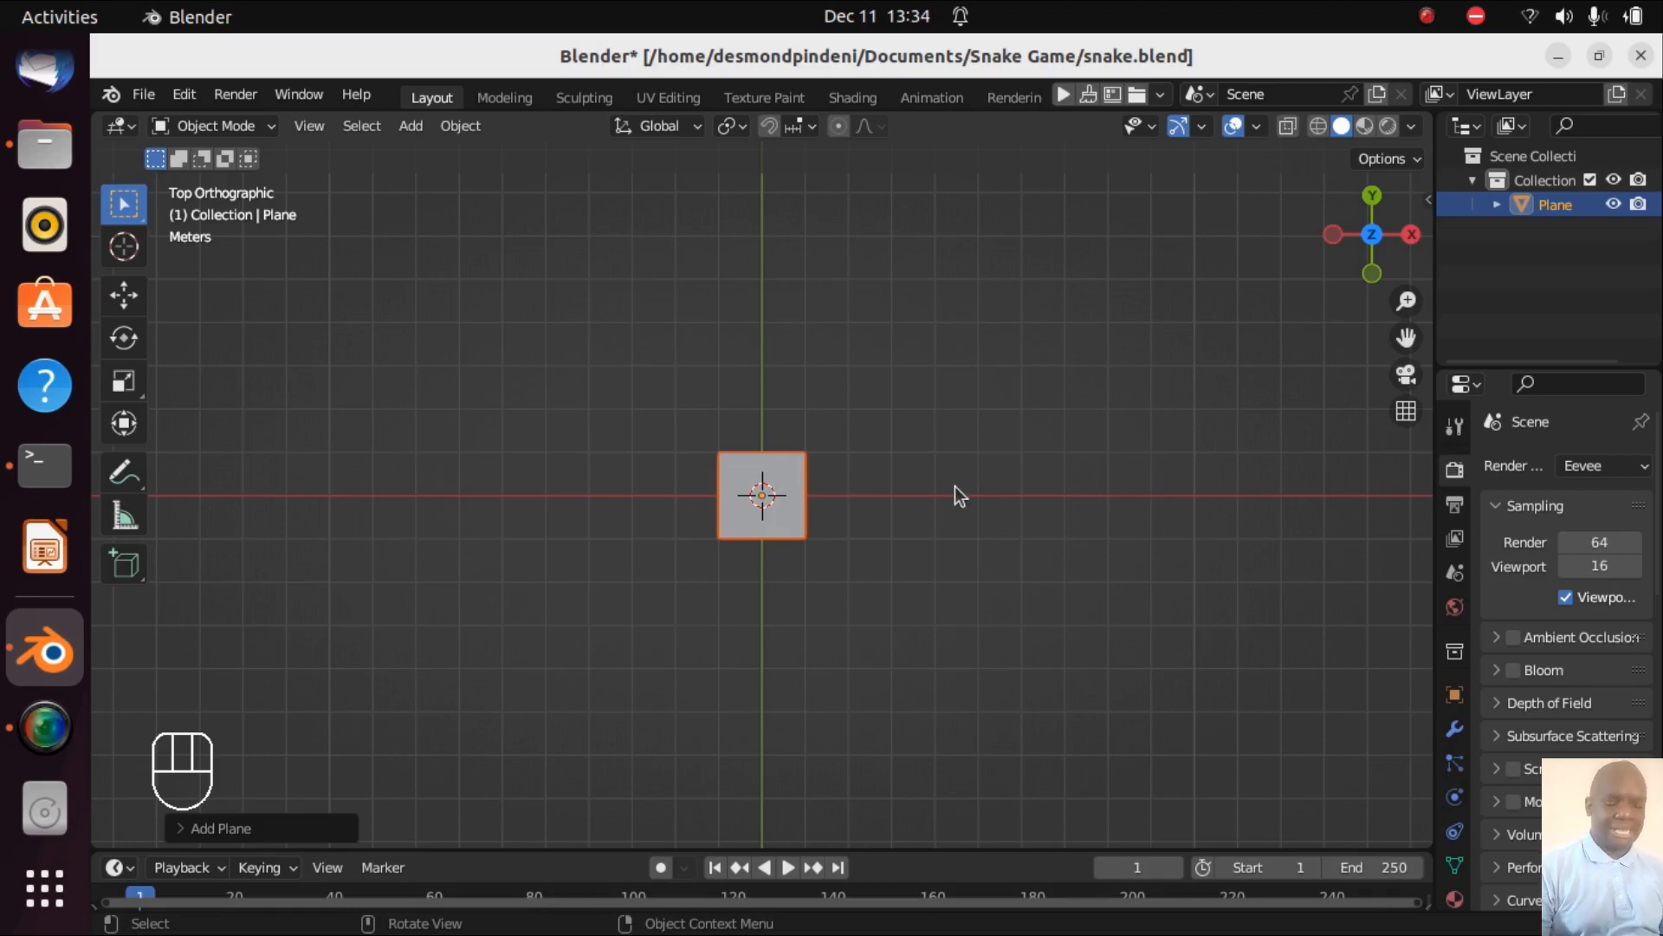
# - Scale the plane by 0.5 on all axes
pyautogui.press('s')
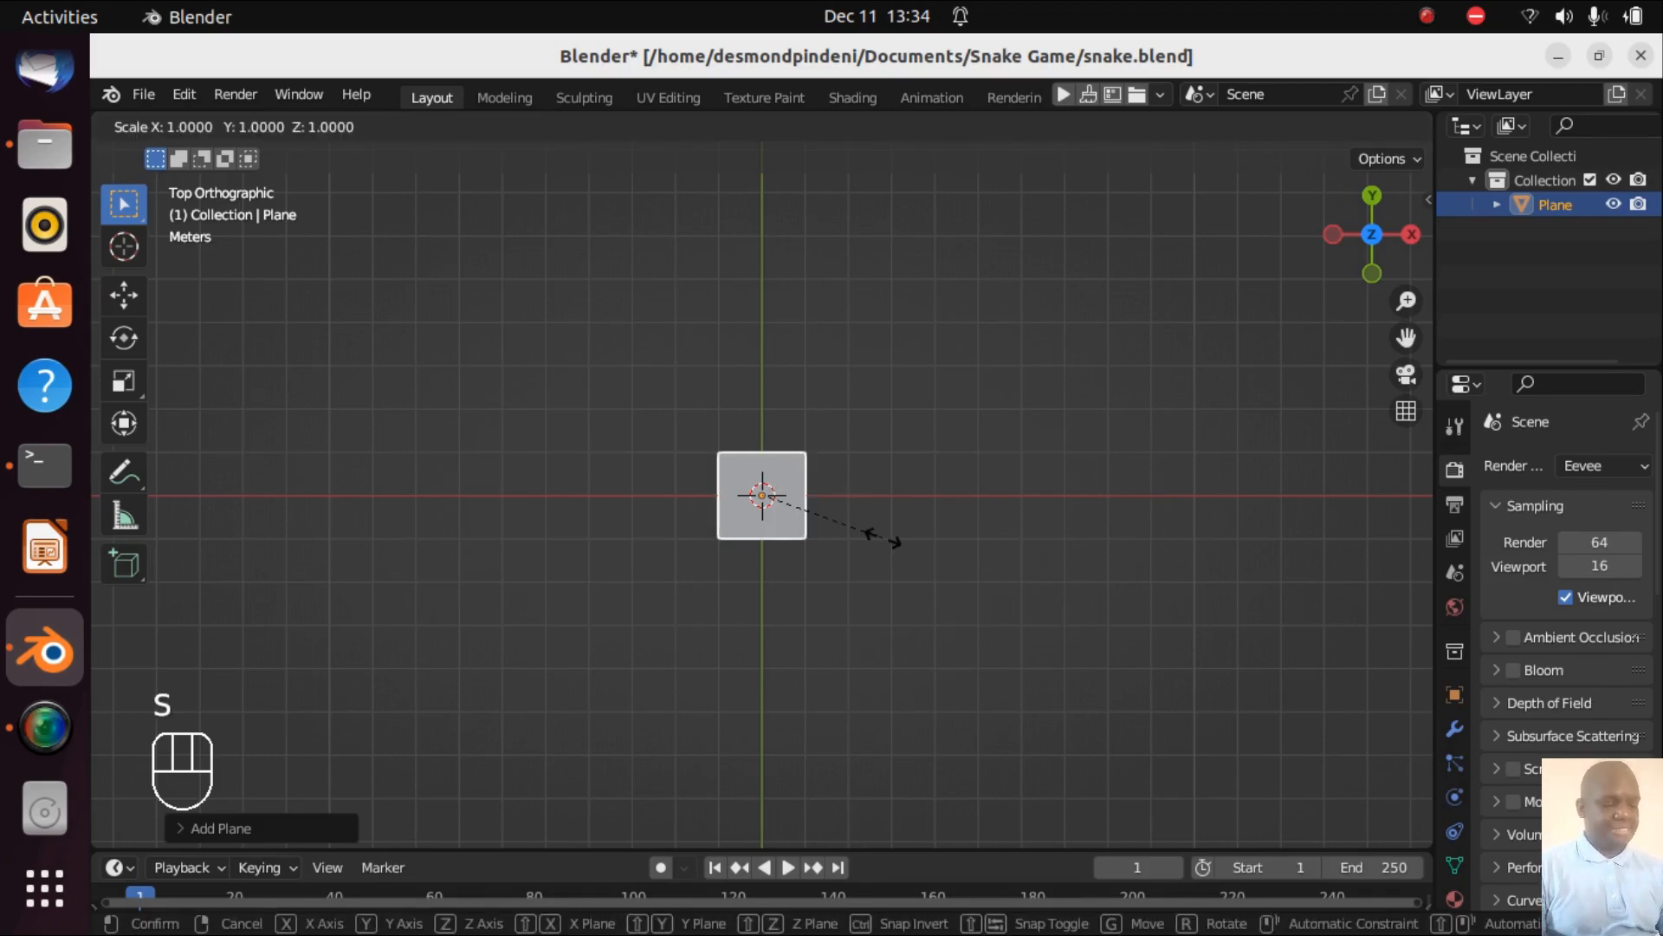
pyautogui.write('0.5')
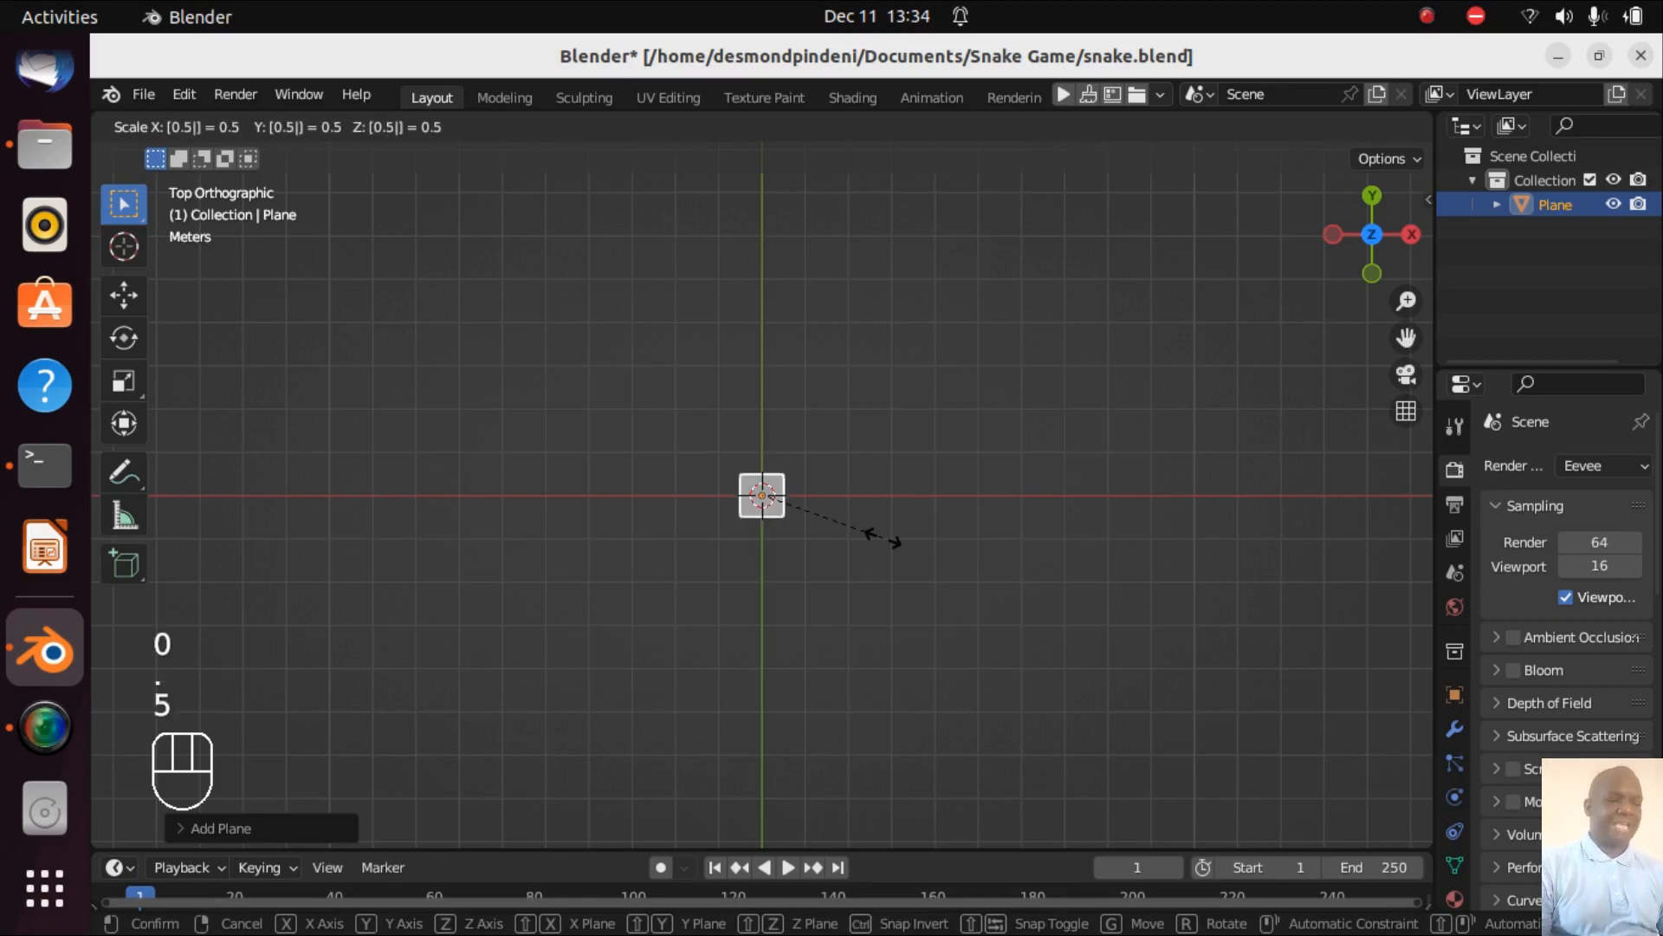
pyautogui.click(944, 569)
pyautogui.scroll(6, 936, 560)
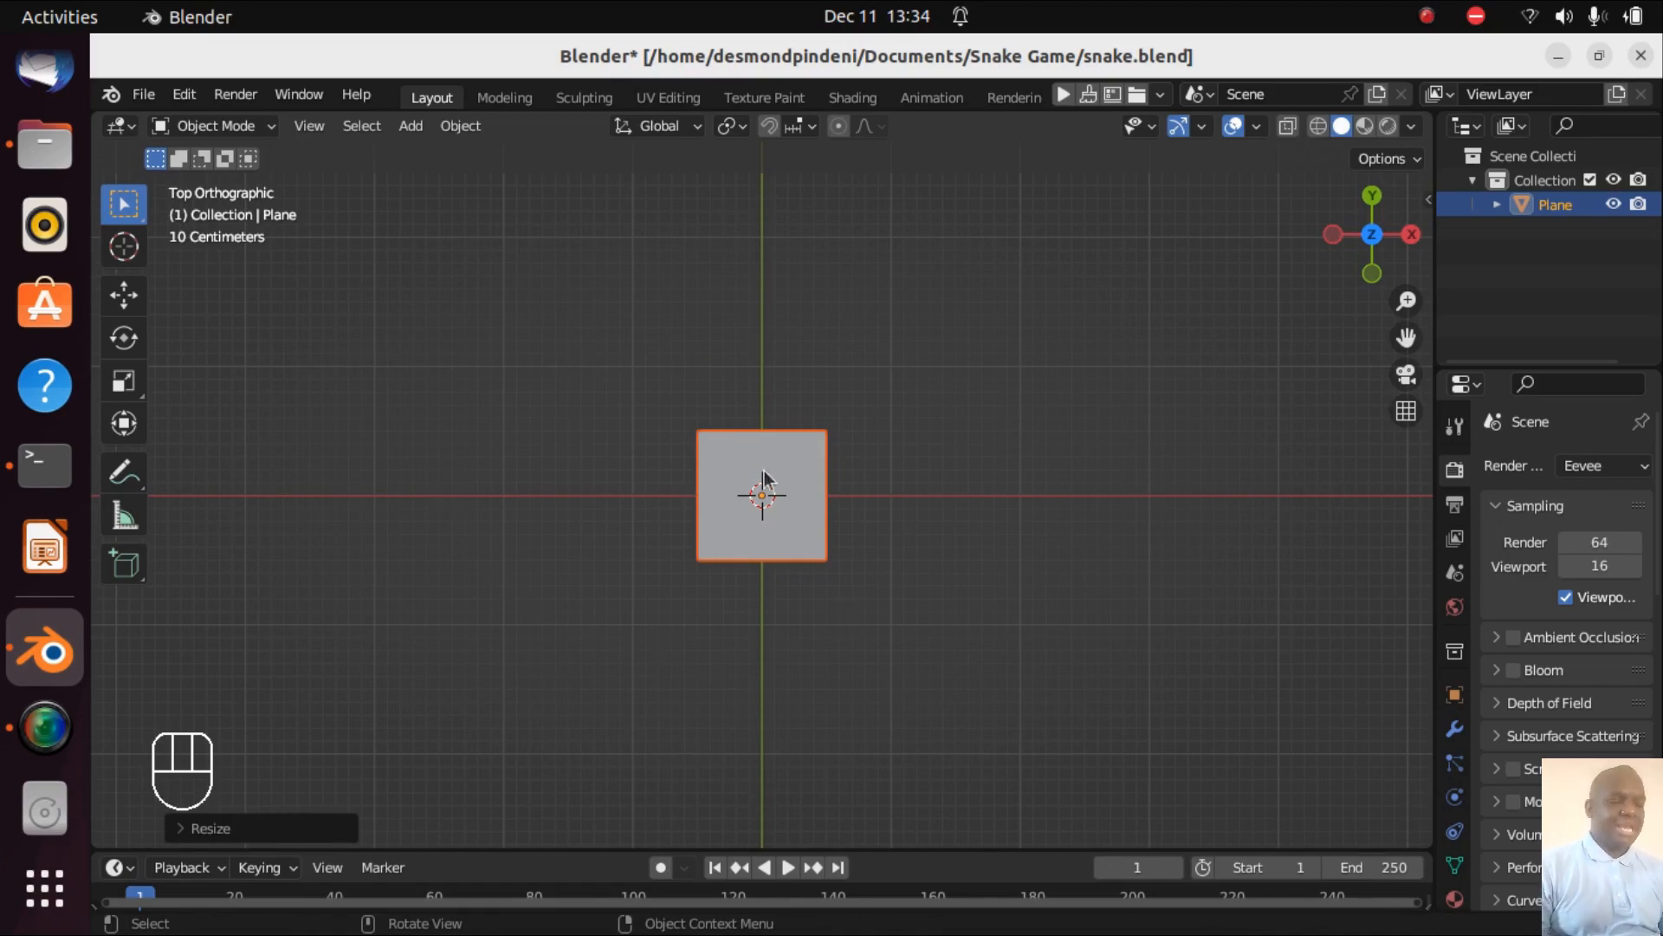
pyautogui.scroll(-3, 786, 498)
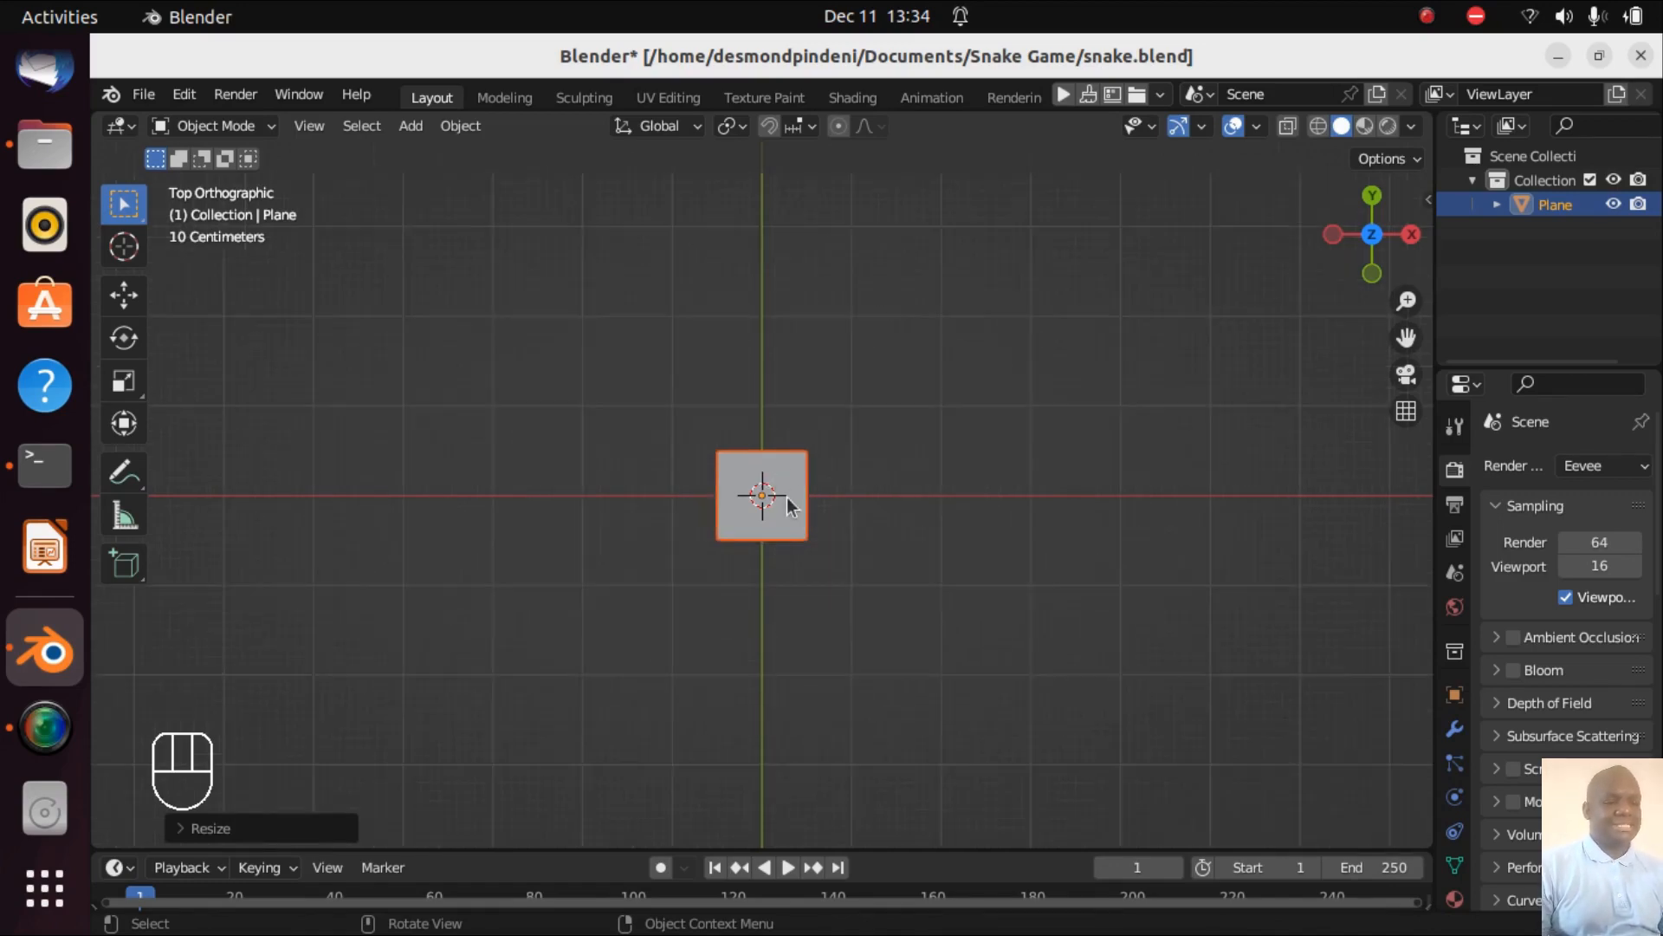
pyautogui.scroll(-2, 871, 523)
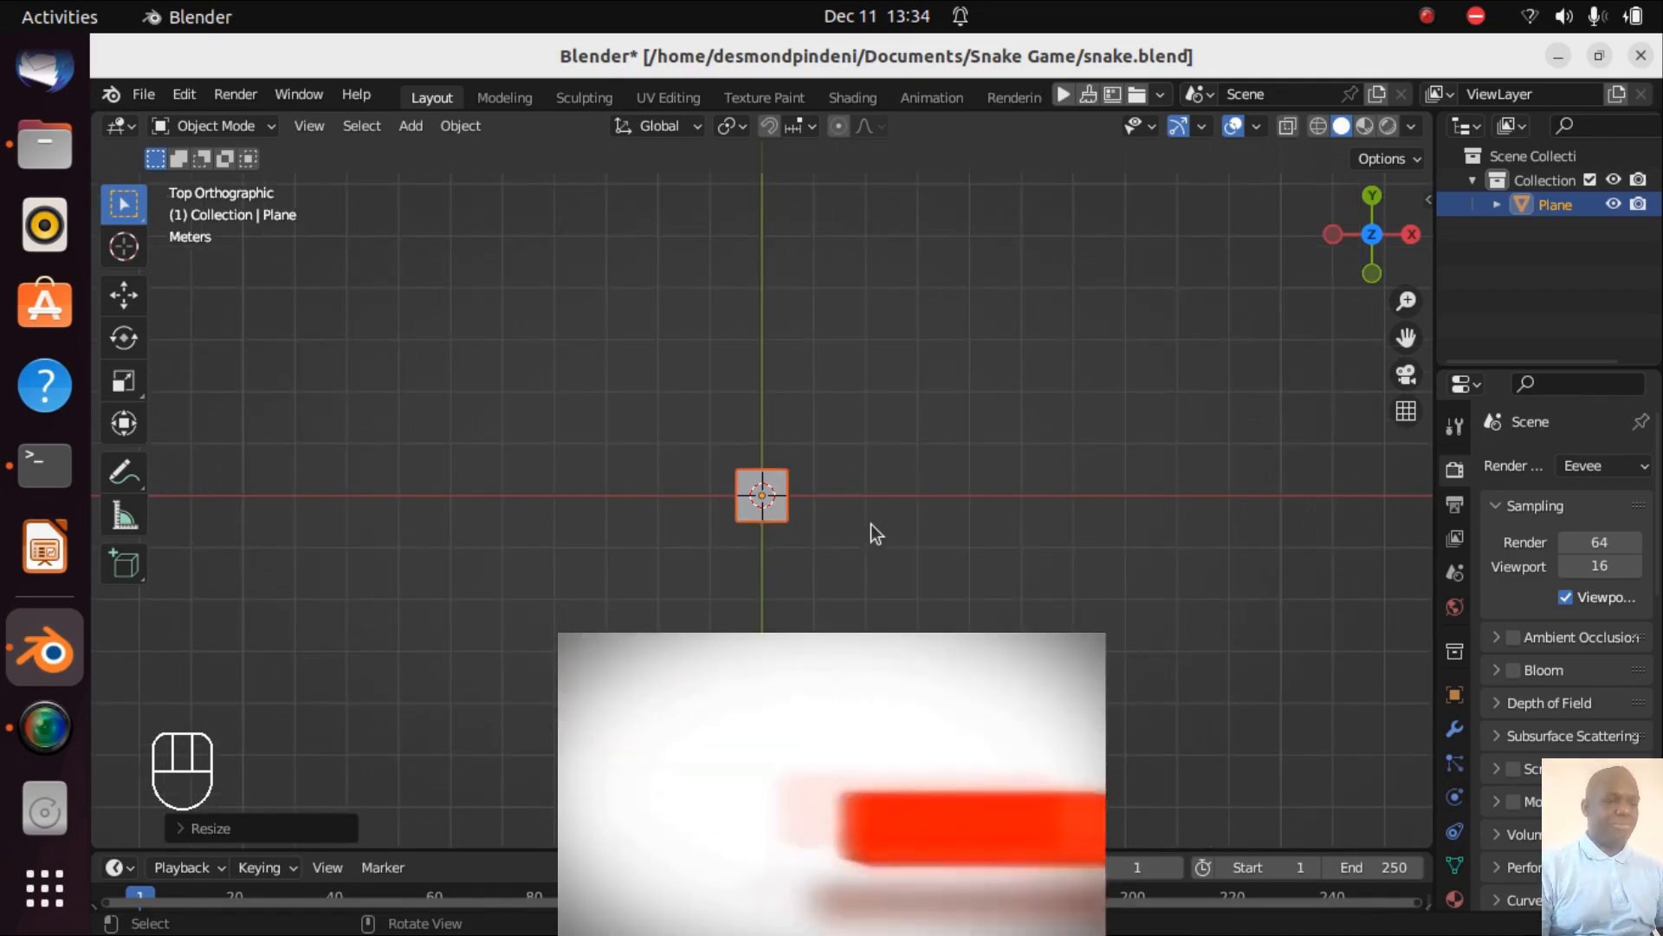
pyautogui.scroll(3, 871, 523)
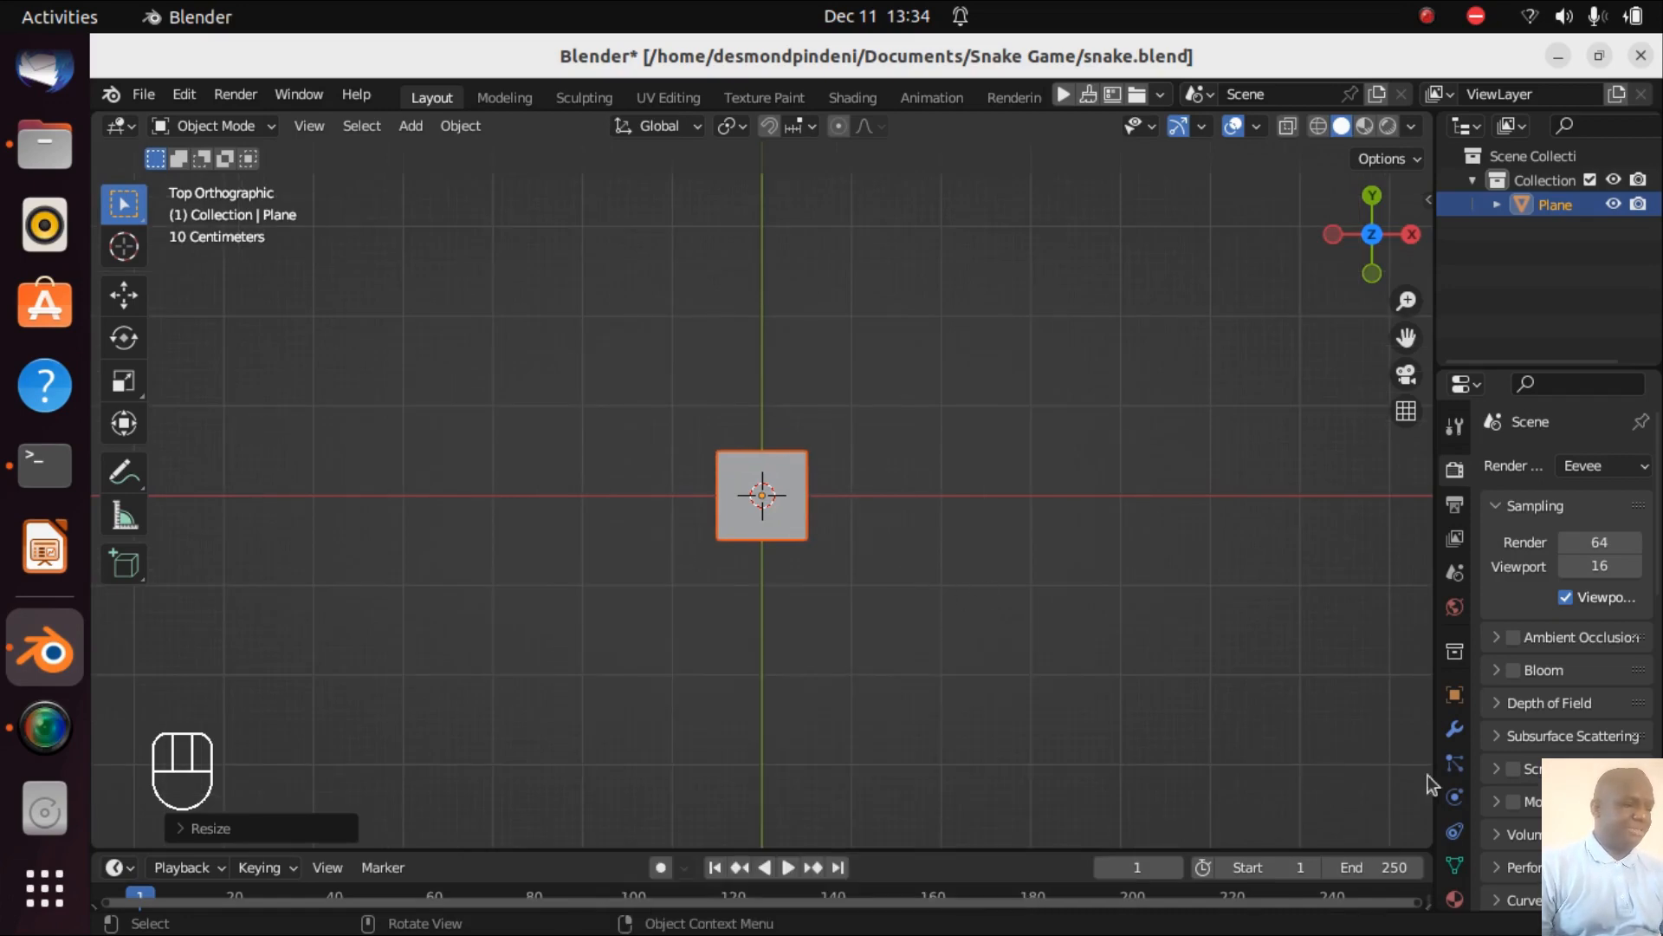
# - Add a material slot with a new material to the plane, widening the properties area for the material settings
pyautogui.scroll(-2, 1464, 688)
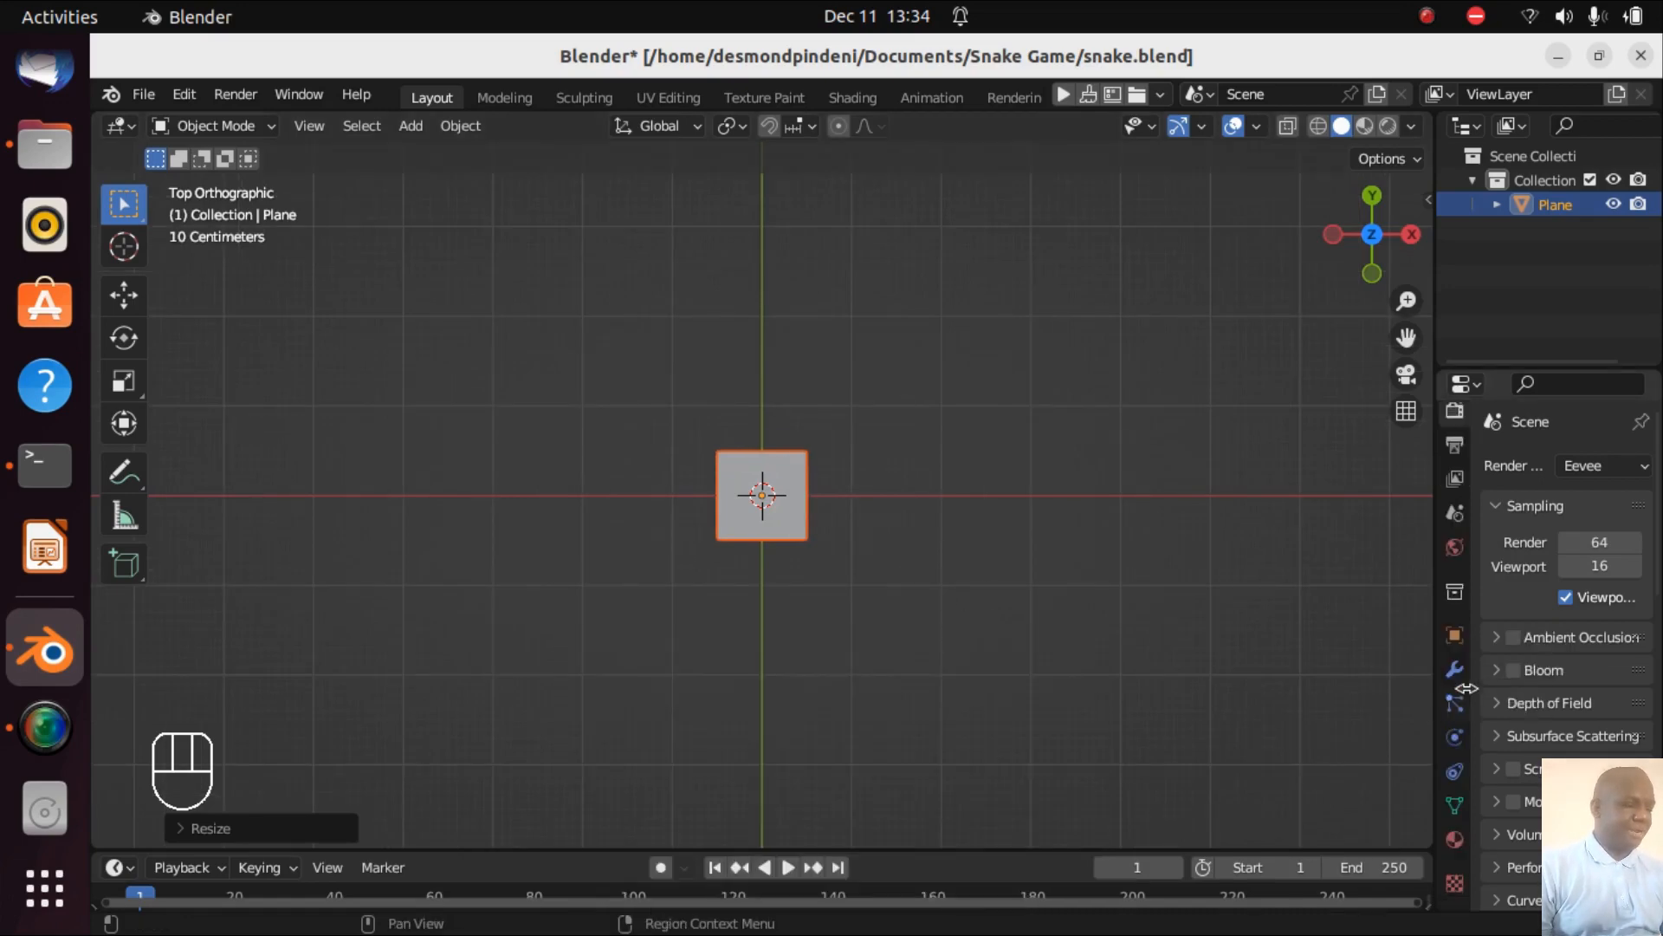
pyautogui.click(1454, 839)
pyautogui.moveTo(1435, 490); pyautogui.dragTo(1295, 490)
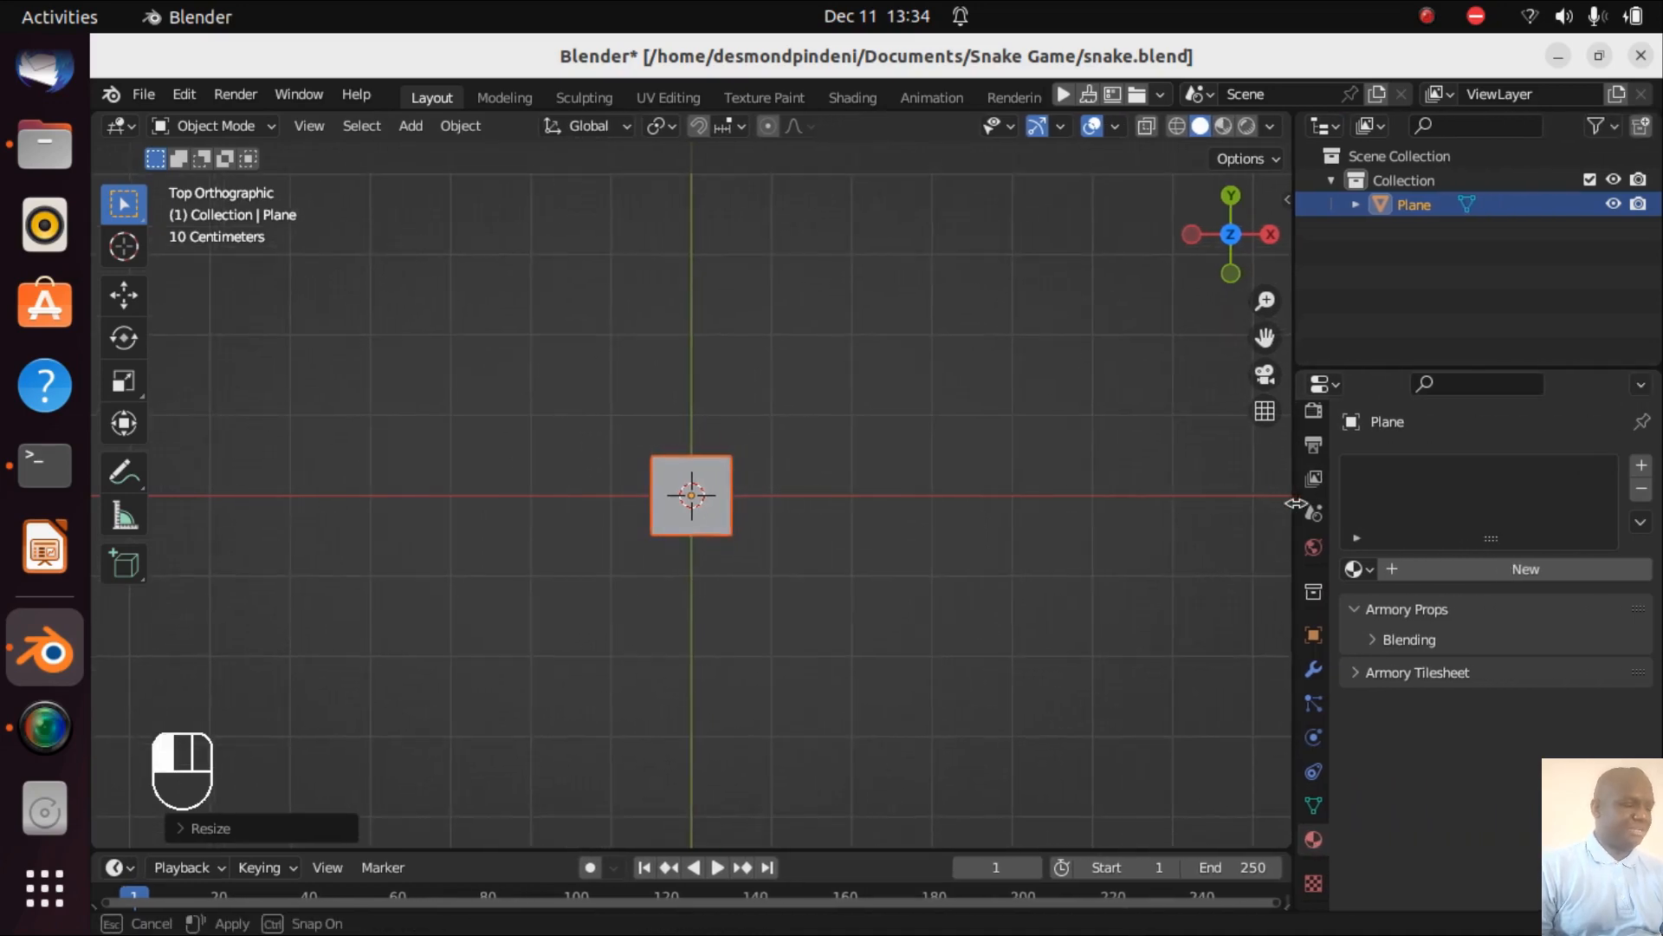
pyautogui.click(1642, 467)
pyautogui.click(1475, 576)
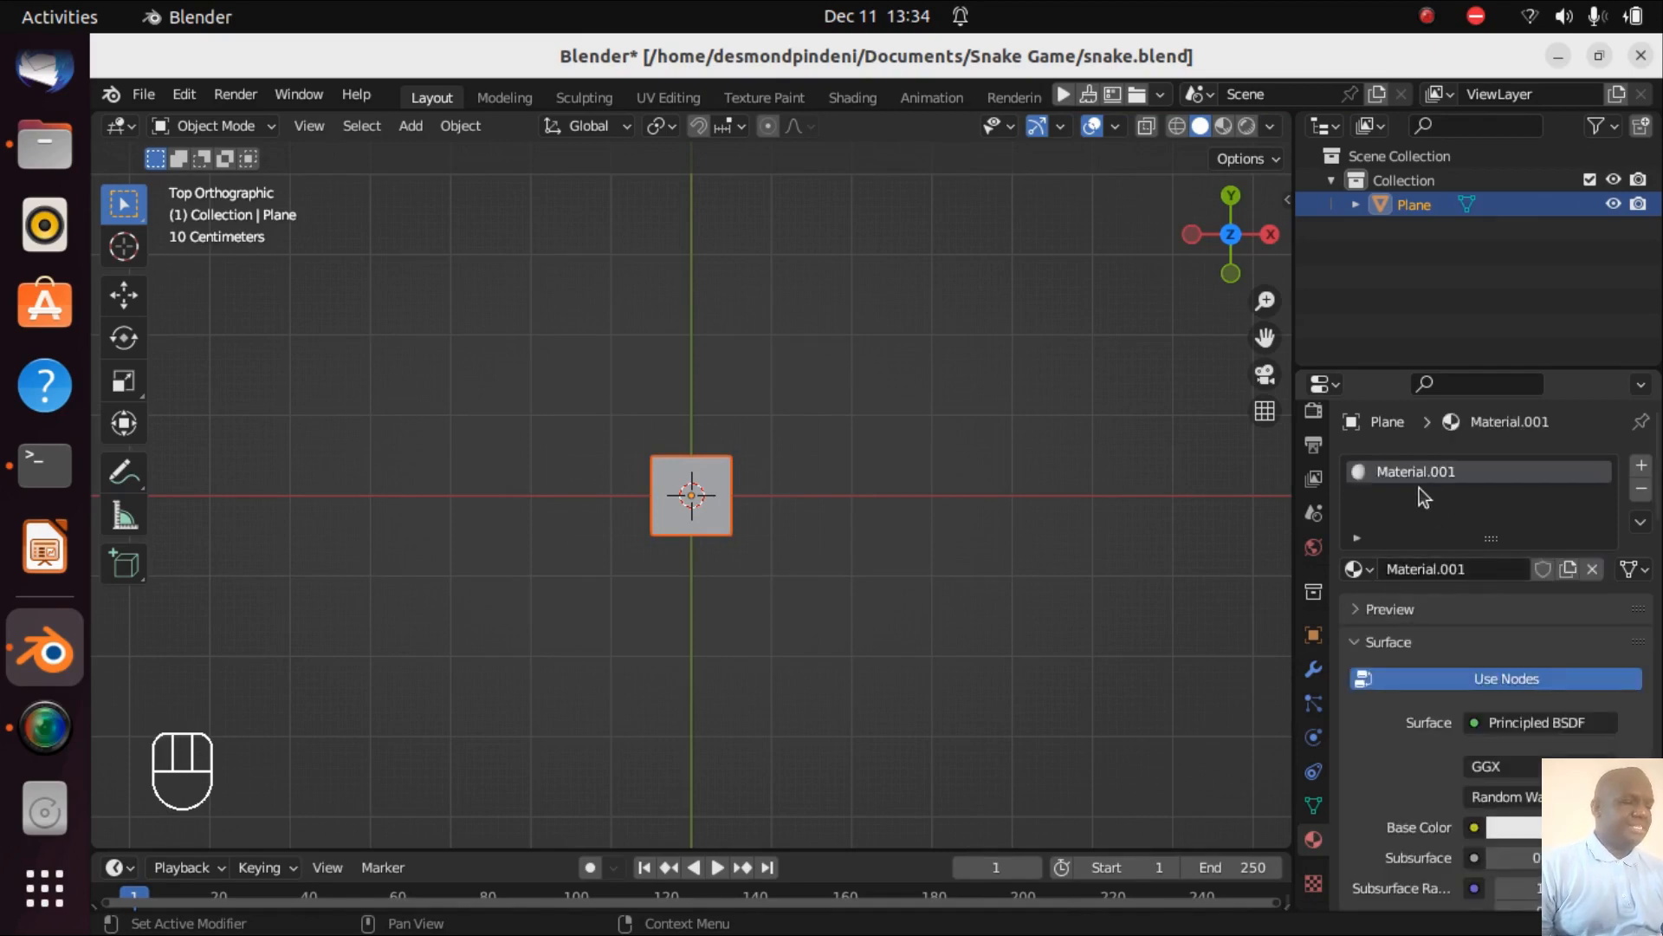
# - Rename the plane's material to GridMaterial
pyautogui.doubleClick(1449, 574)
pyautogui.press('BackSpace')
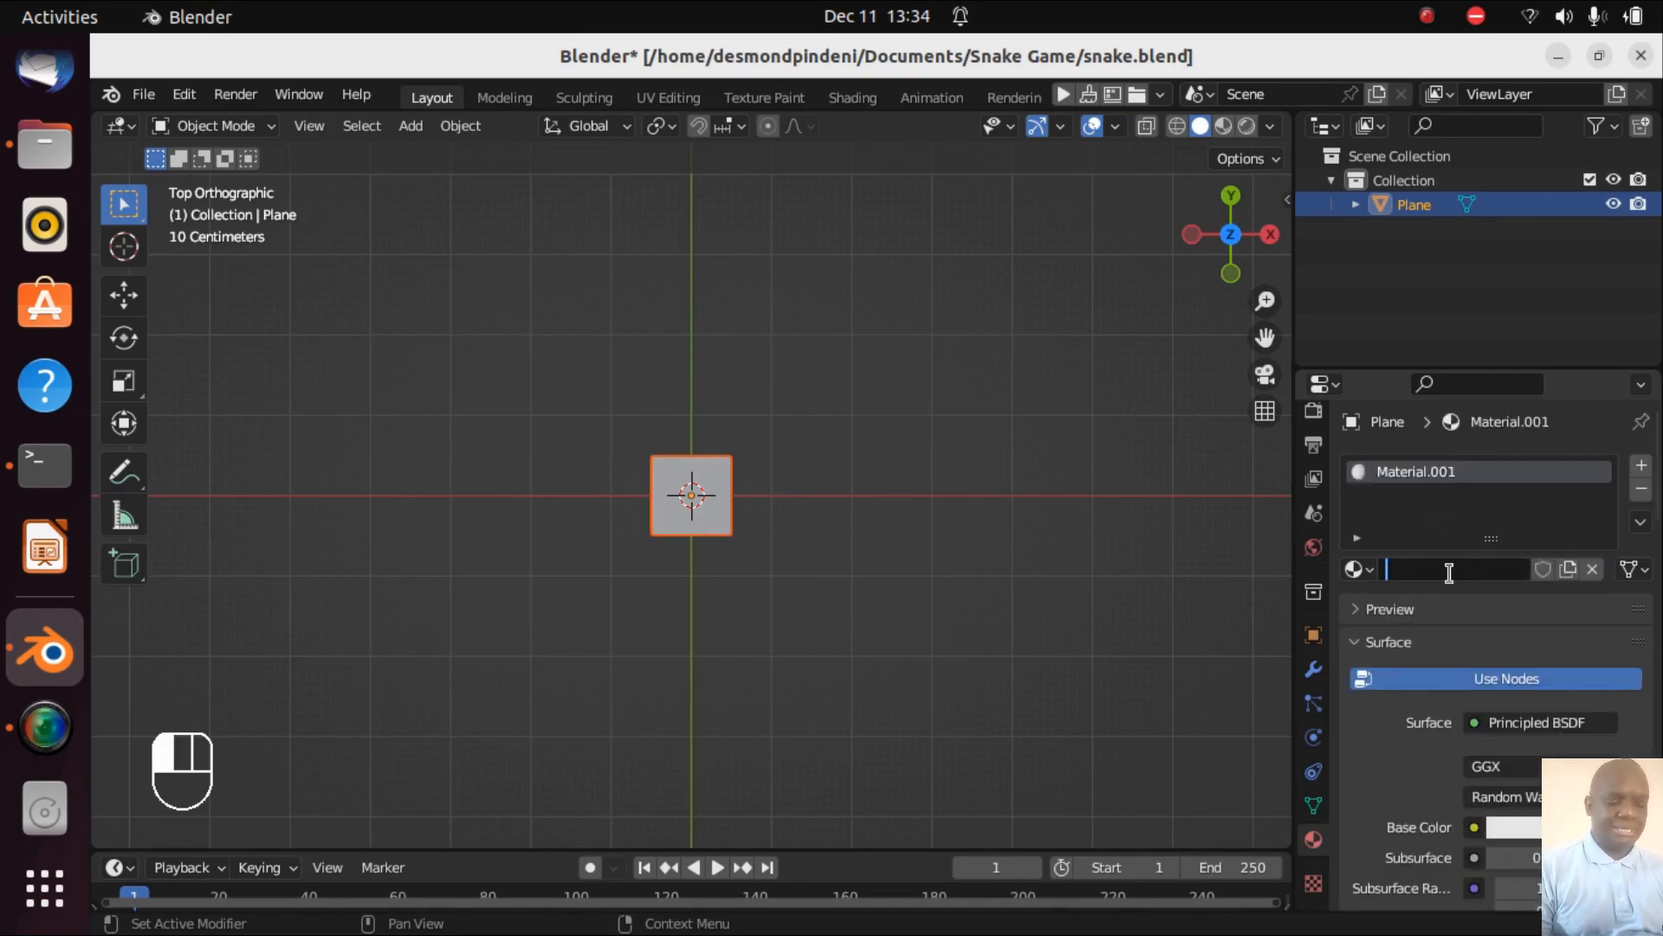
pyautogui.write('GridMateria')
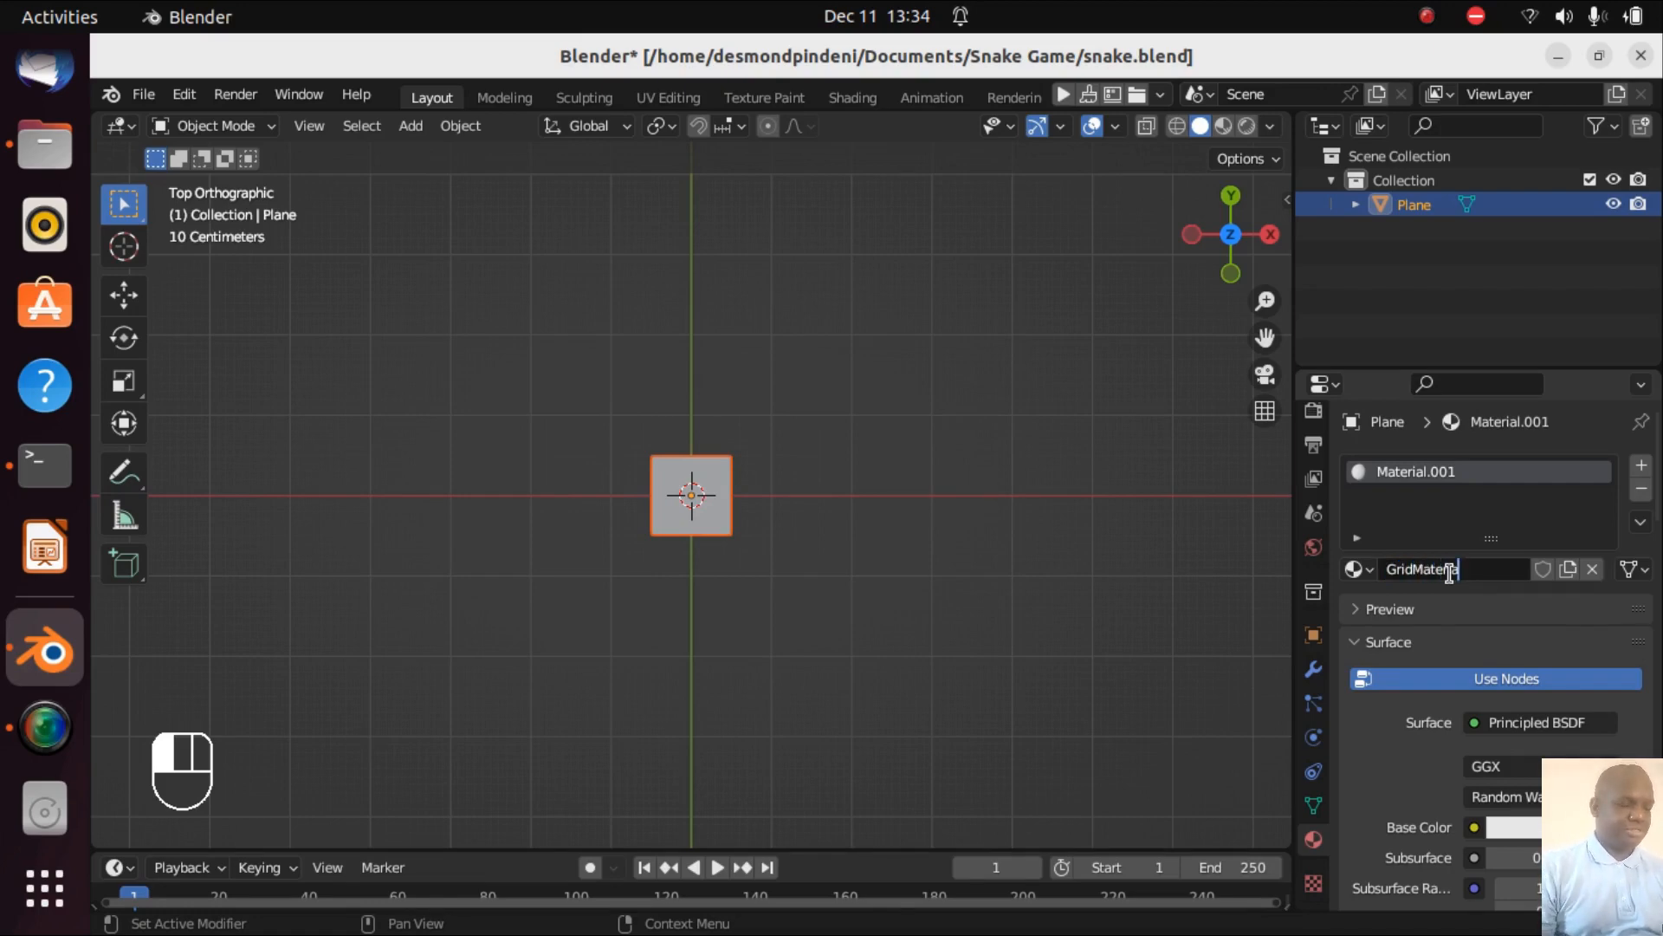
pyautogui.press('Return')
pyautogui.click(1477, 579)
pyautogui.click(1474, 575)
pyautogui.write('l')
pyautogui.press('Return')
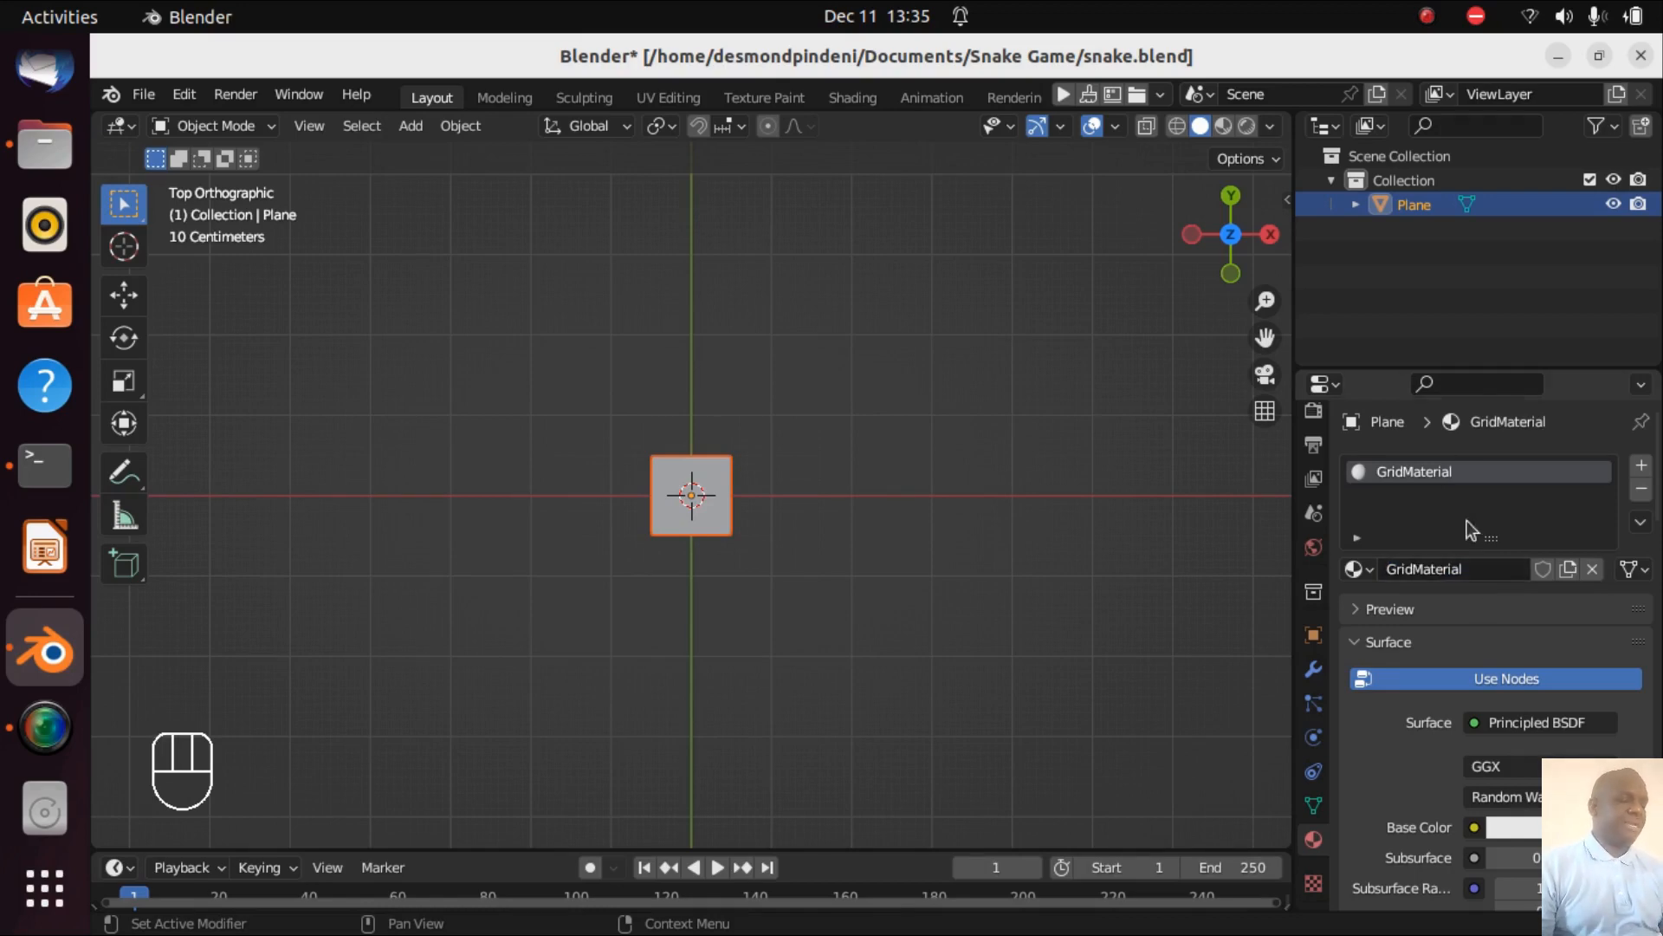
# - Set GridMaterial's base color to a dark blue with a hue of about 0.63 and saturation of about 0.78
pyautogui.scroll(-4, 1464, 537)
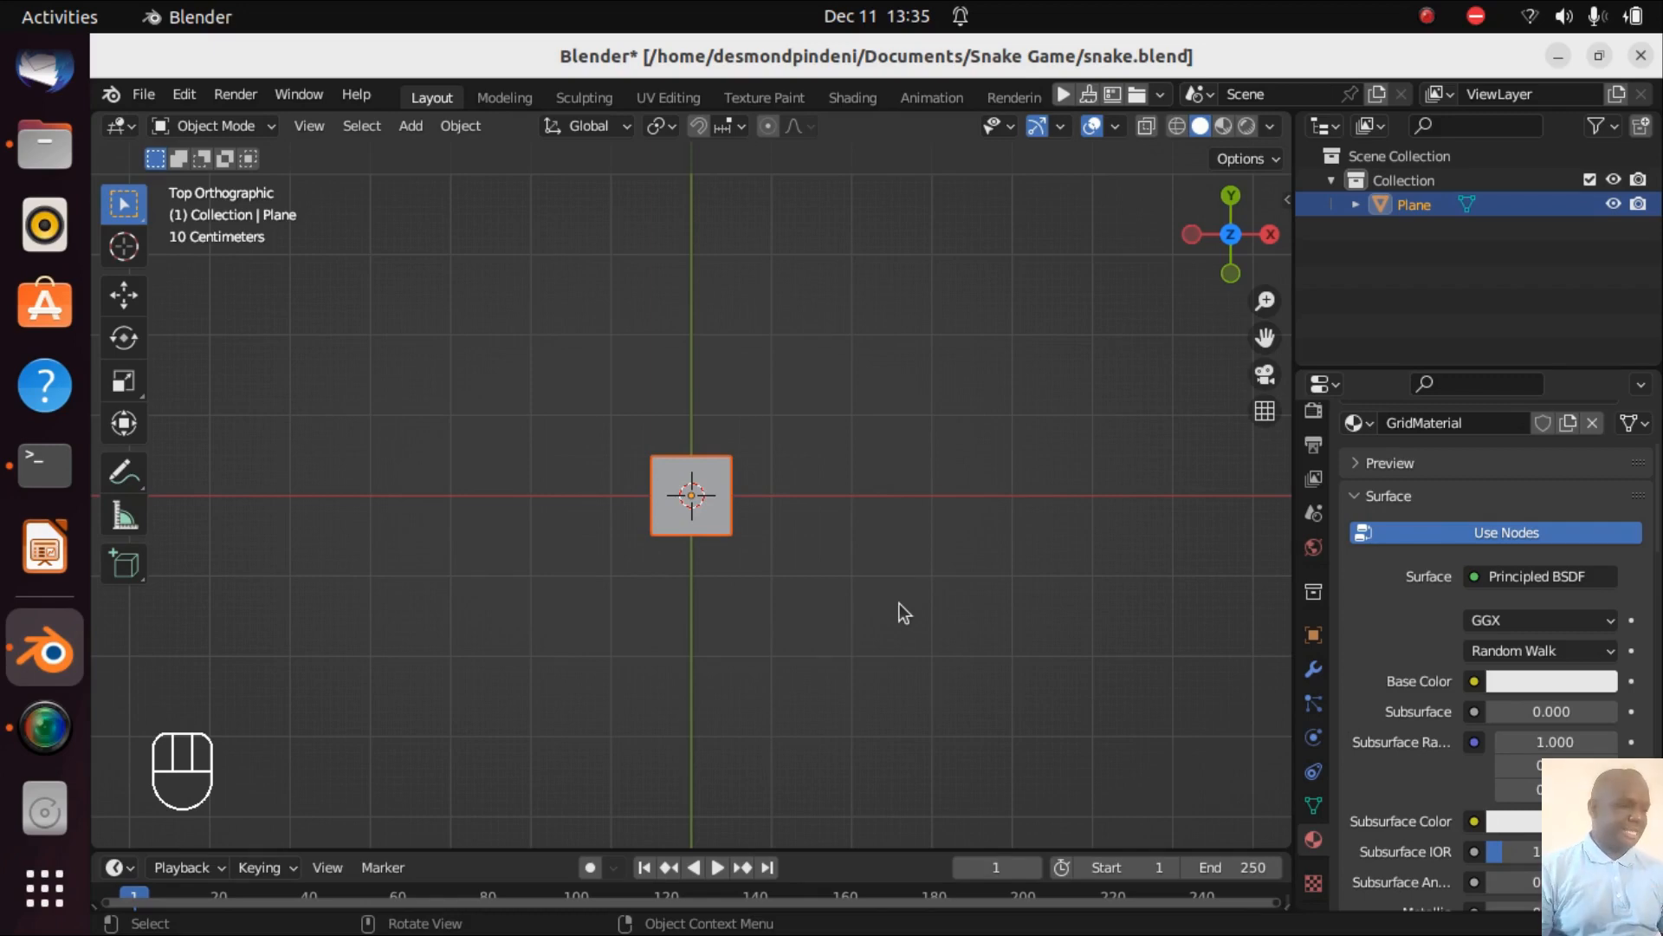
pyautogui.click(1511, 681)
pyautogui.click(1492, 415)
pyautogui.moveTo(1492, 415); pyautogui.dragTo(1523, 384)
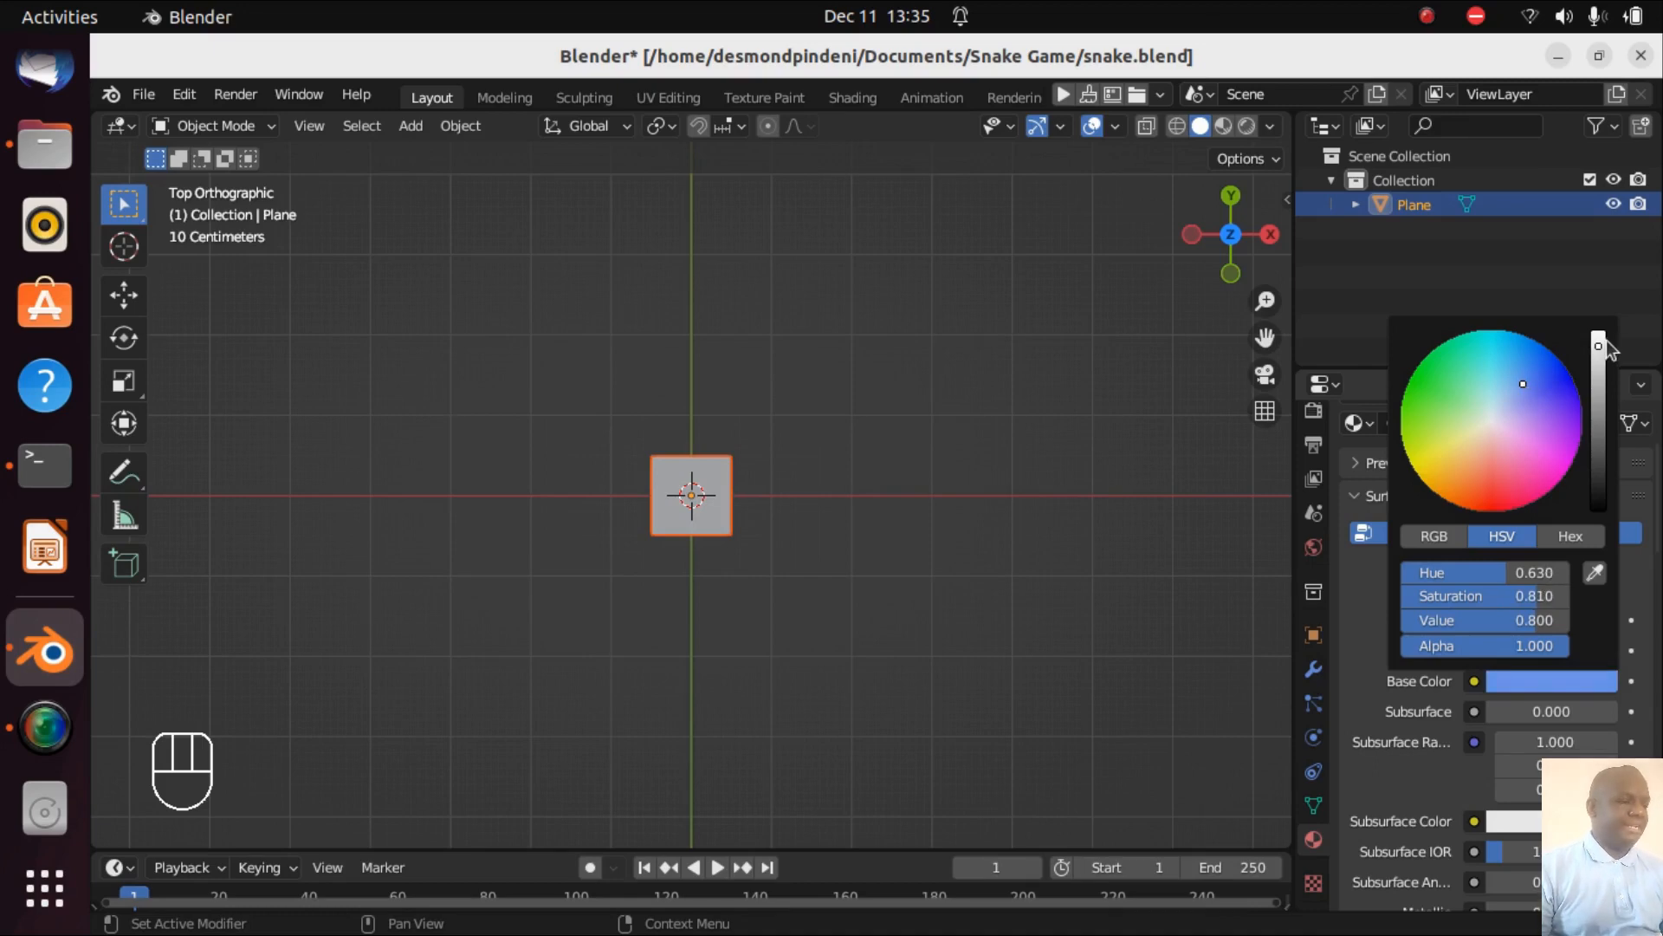
pyautogui.moveTo(1598, 339); pyautogui.dragTo(1599, 448)
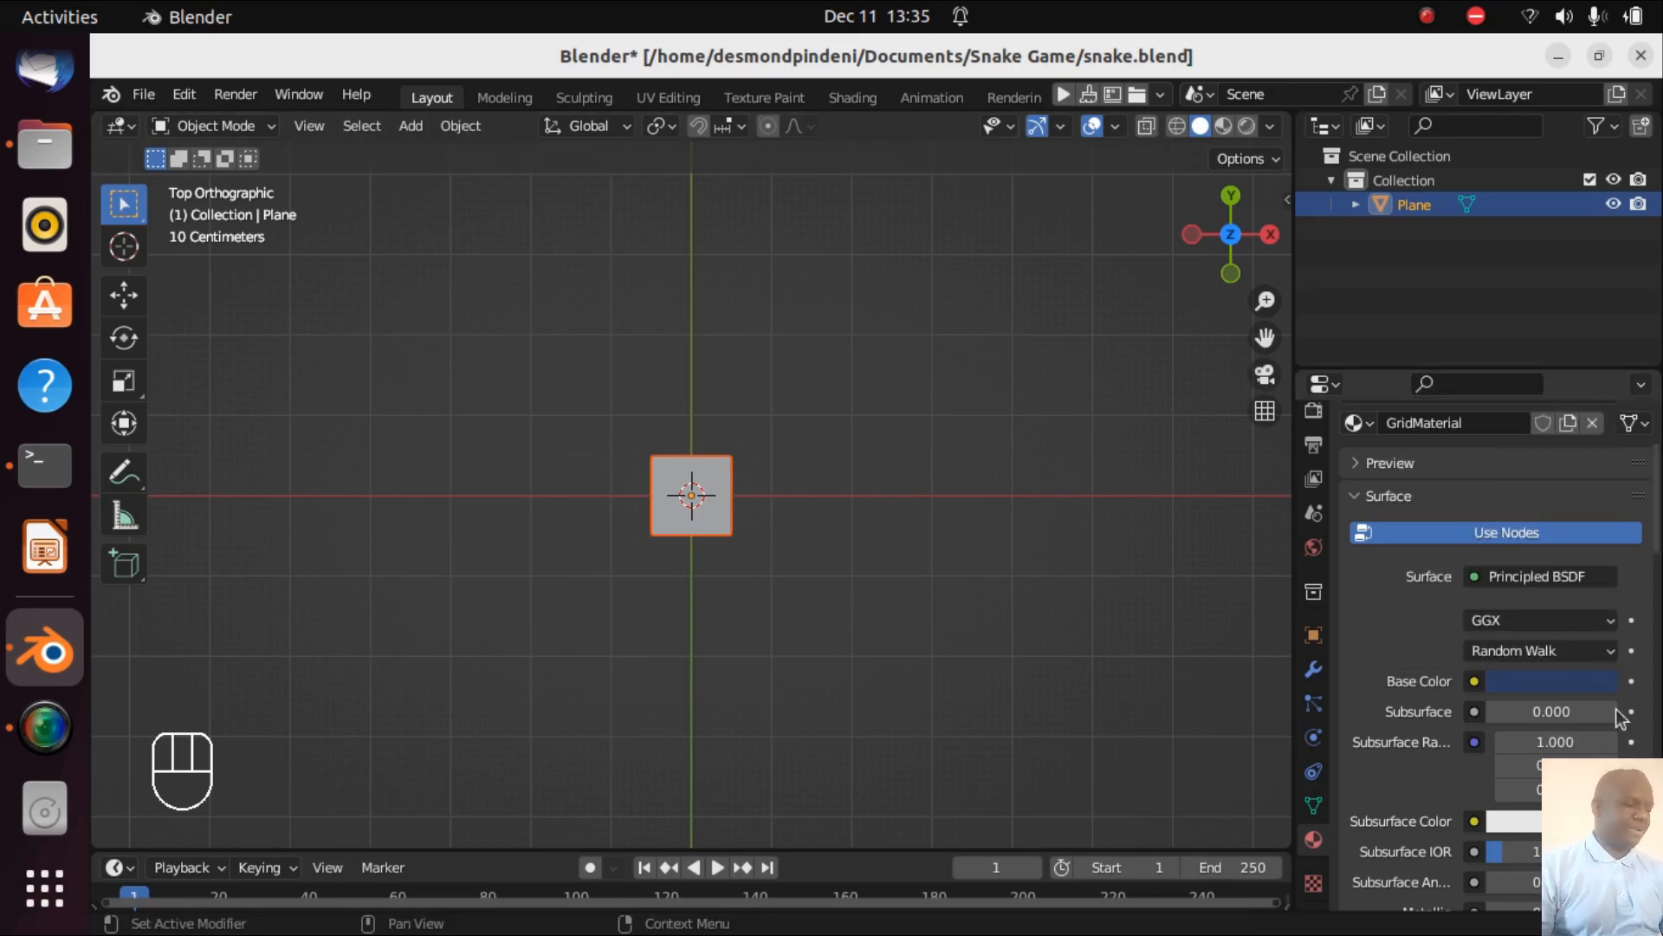
pyautogui.scroll(2, 1542, 653)
pyautogui.click(1548, 732)
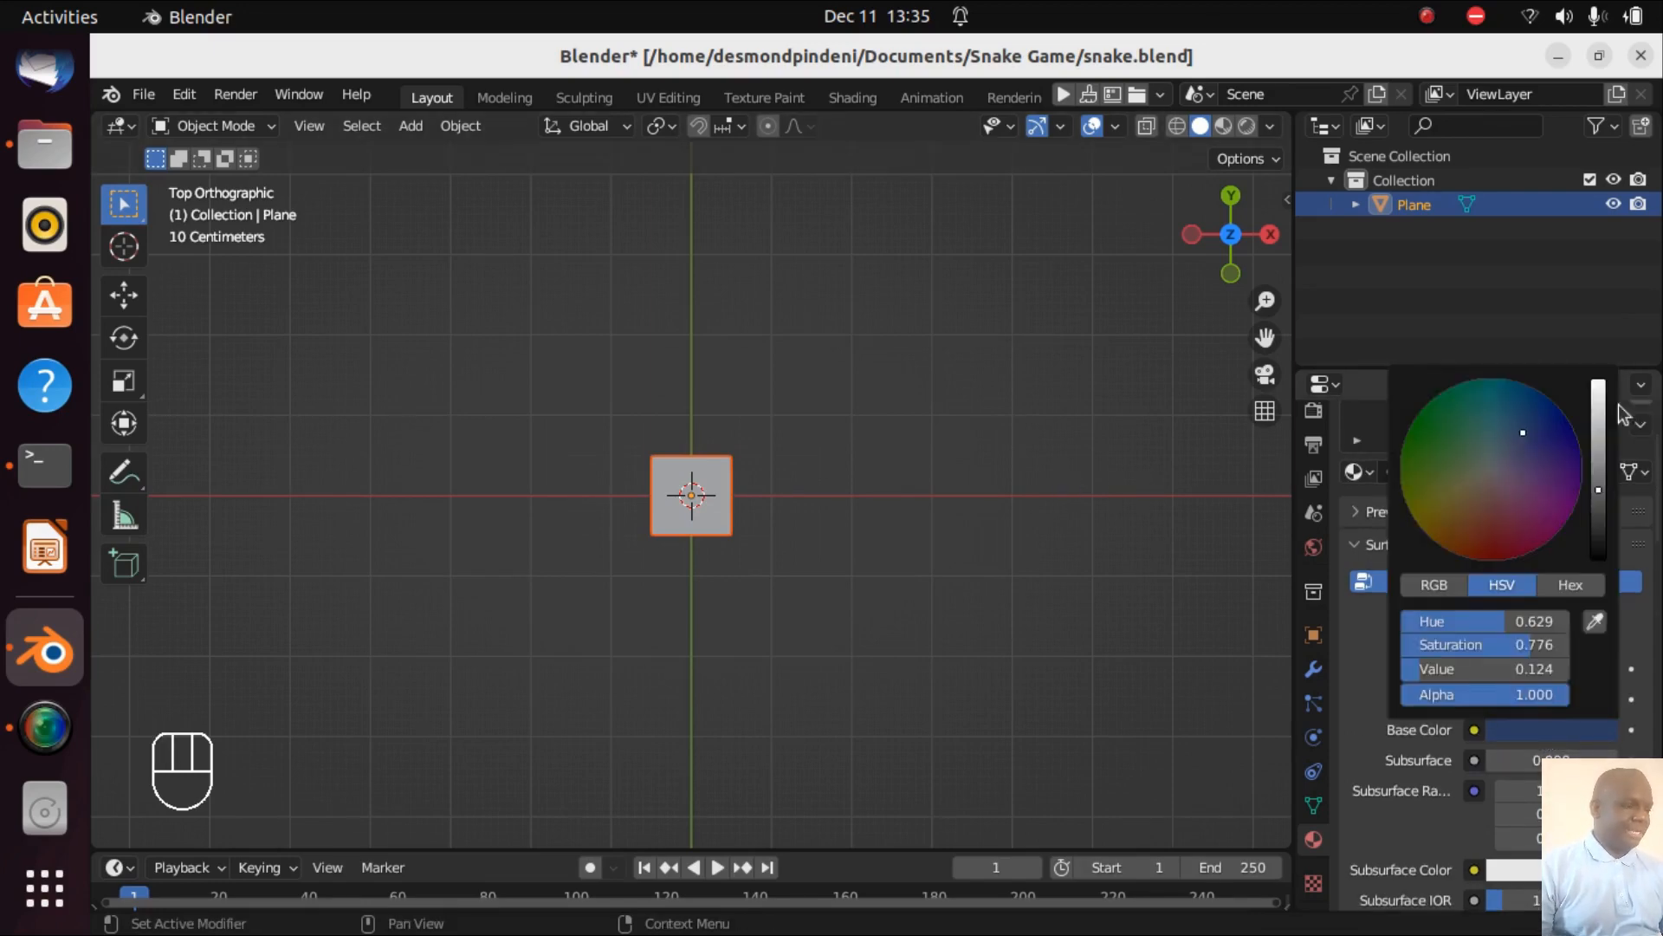
pyautogui.moveTo(1597, 486); pyautogui.dragTo(1598, 465)
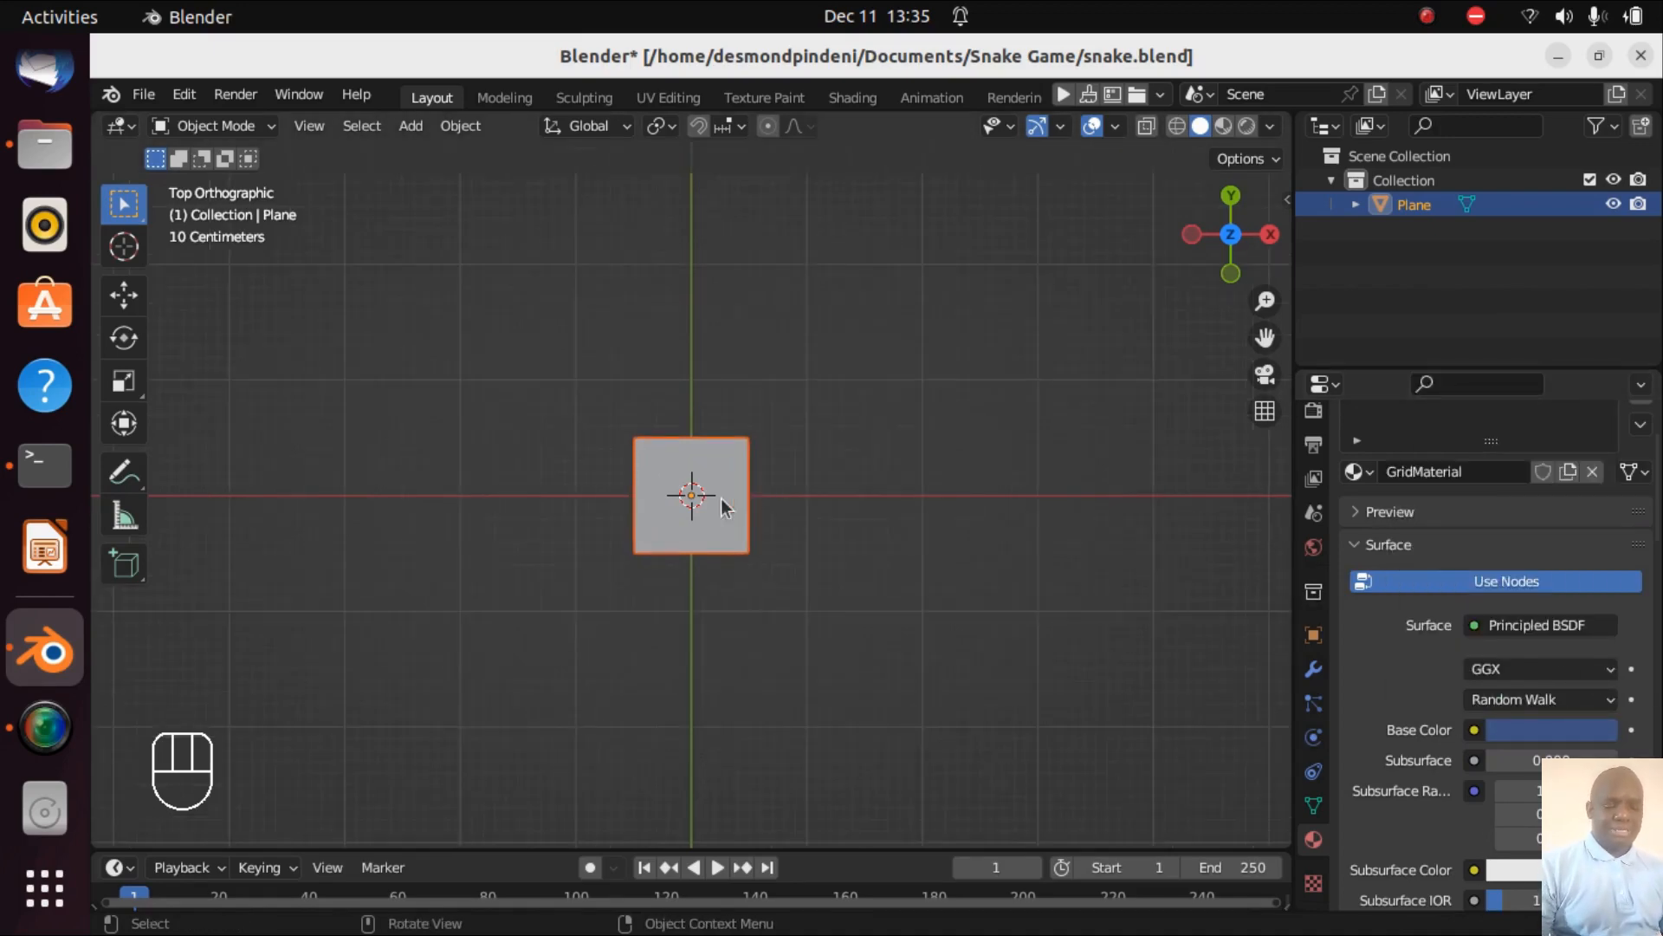
# - Switch the viewport shading to Material Preview to show the plane's color
pyautogui.press('z')
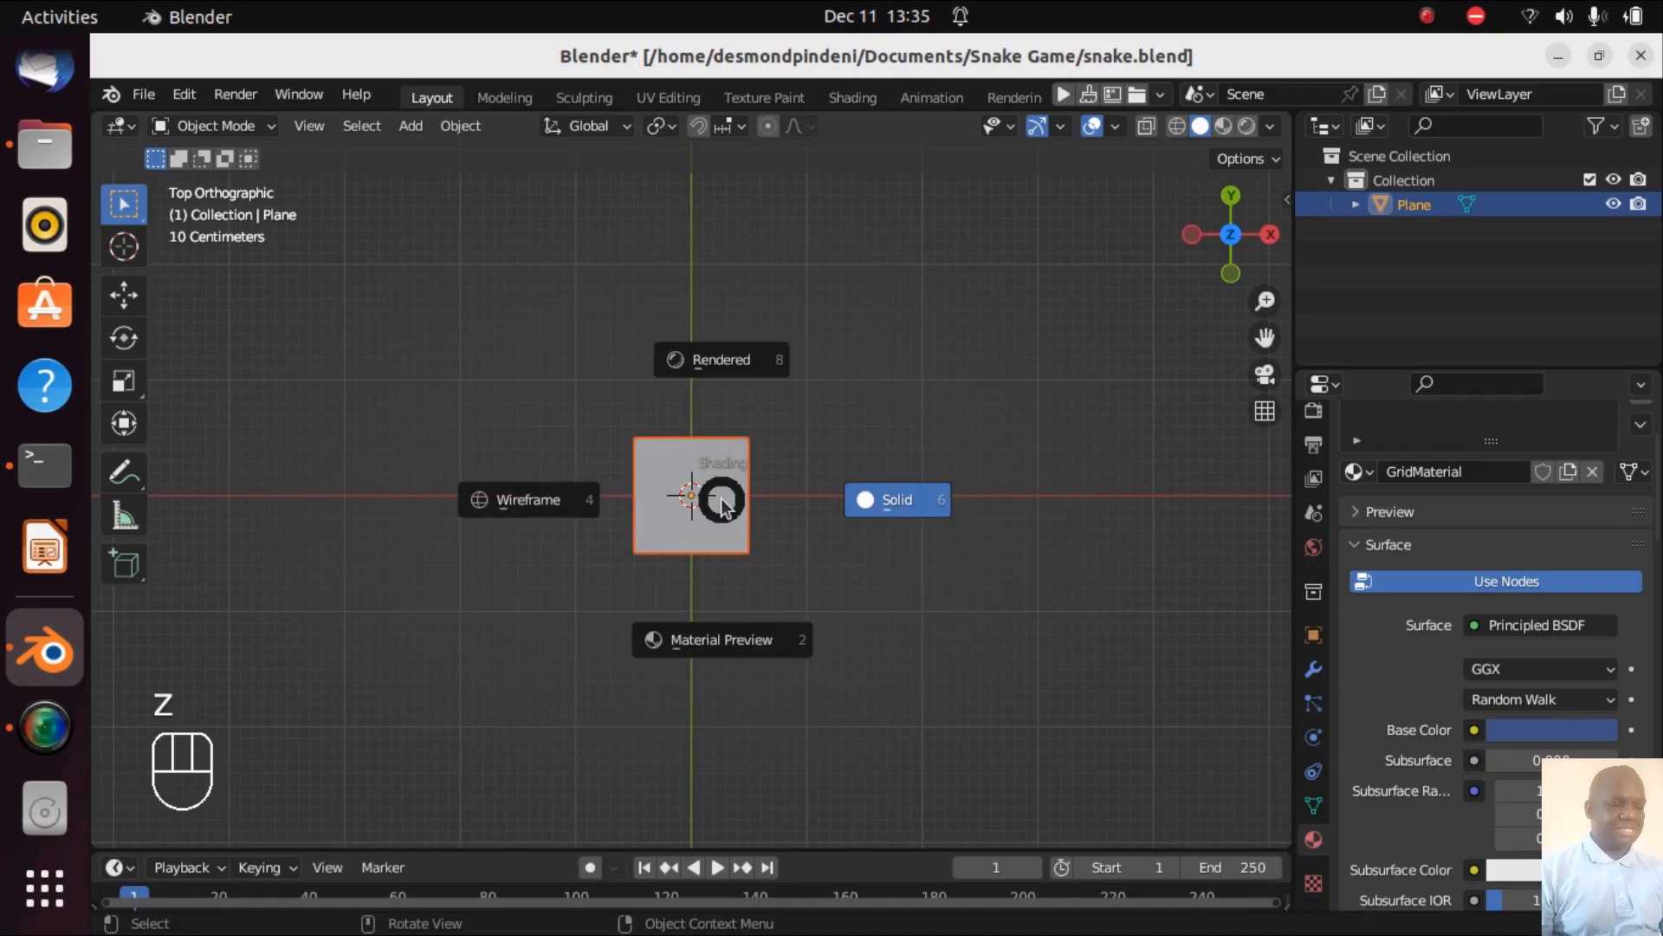
pyautogui.click(729, 638)
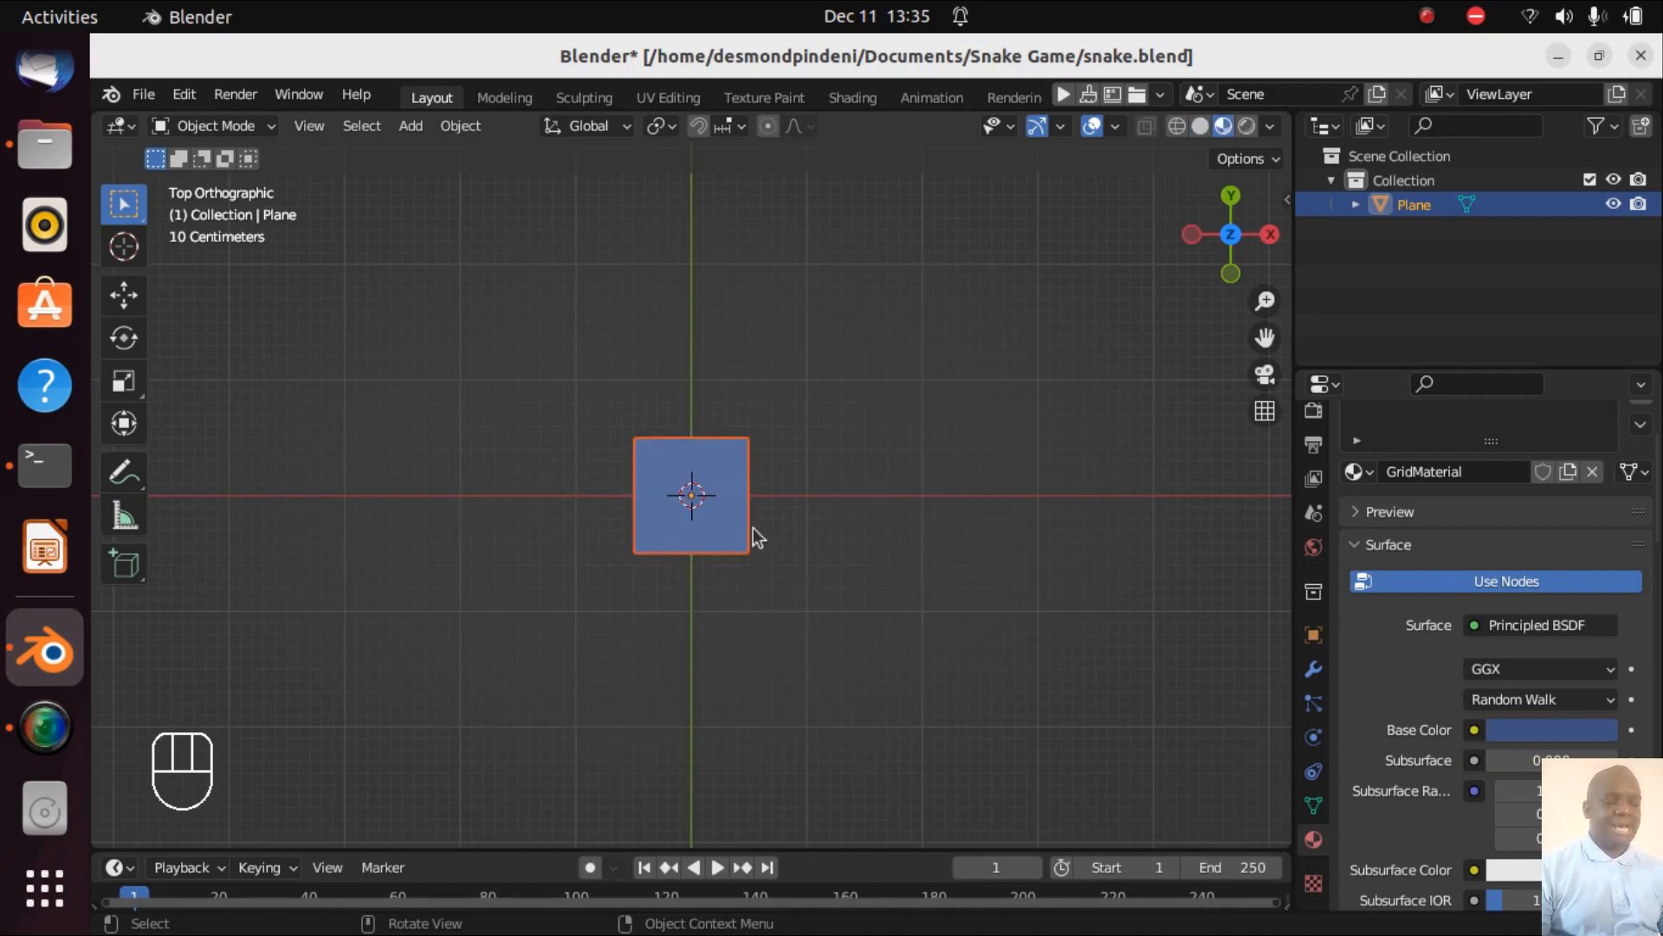
pyautogui.scroll(5, 681, 498)
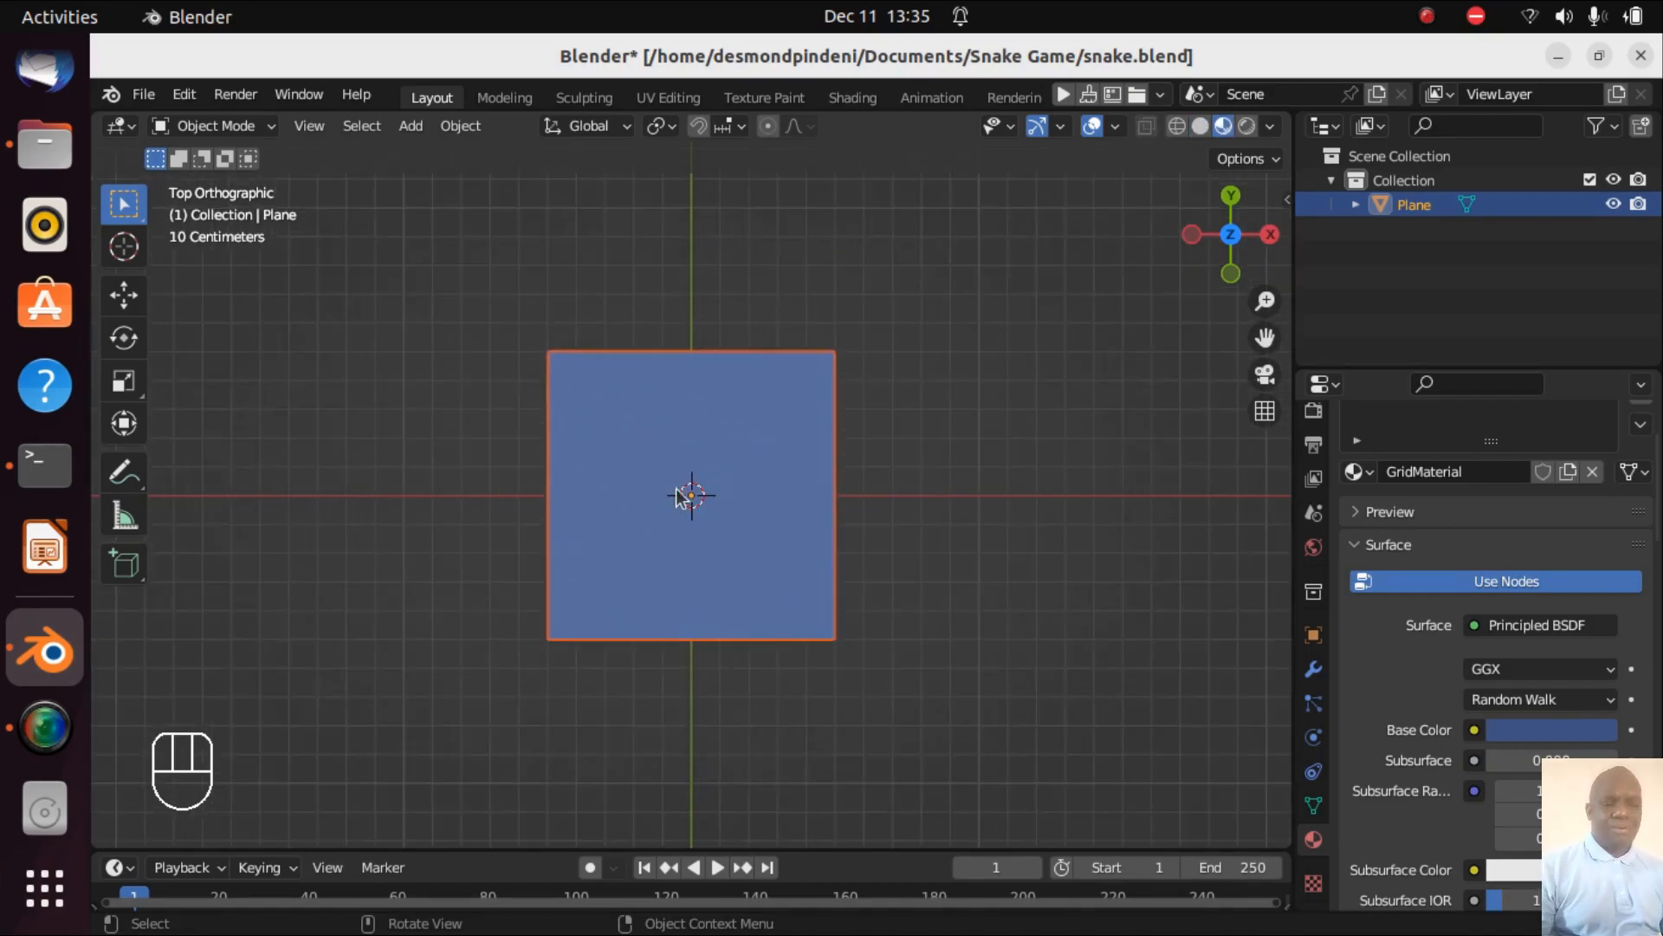
# - Inset the plane's face in Edit Mode by about 0.05 m to form a thin border
pyautogui.click(762, 537)
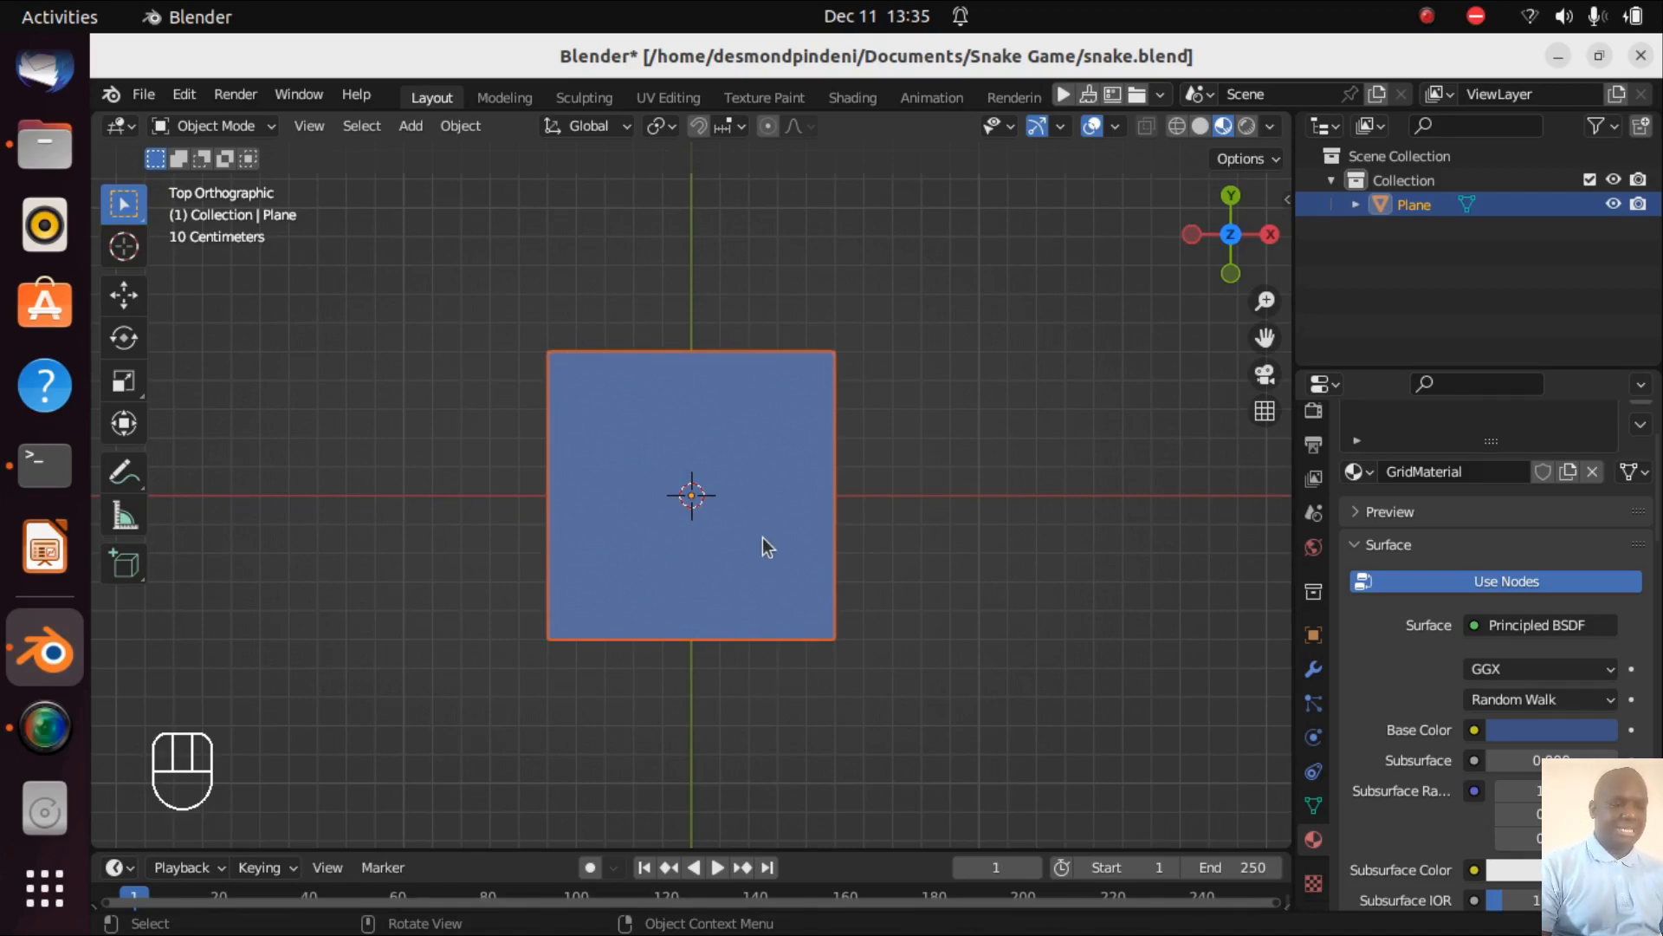
pyautogui.press('Tab')
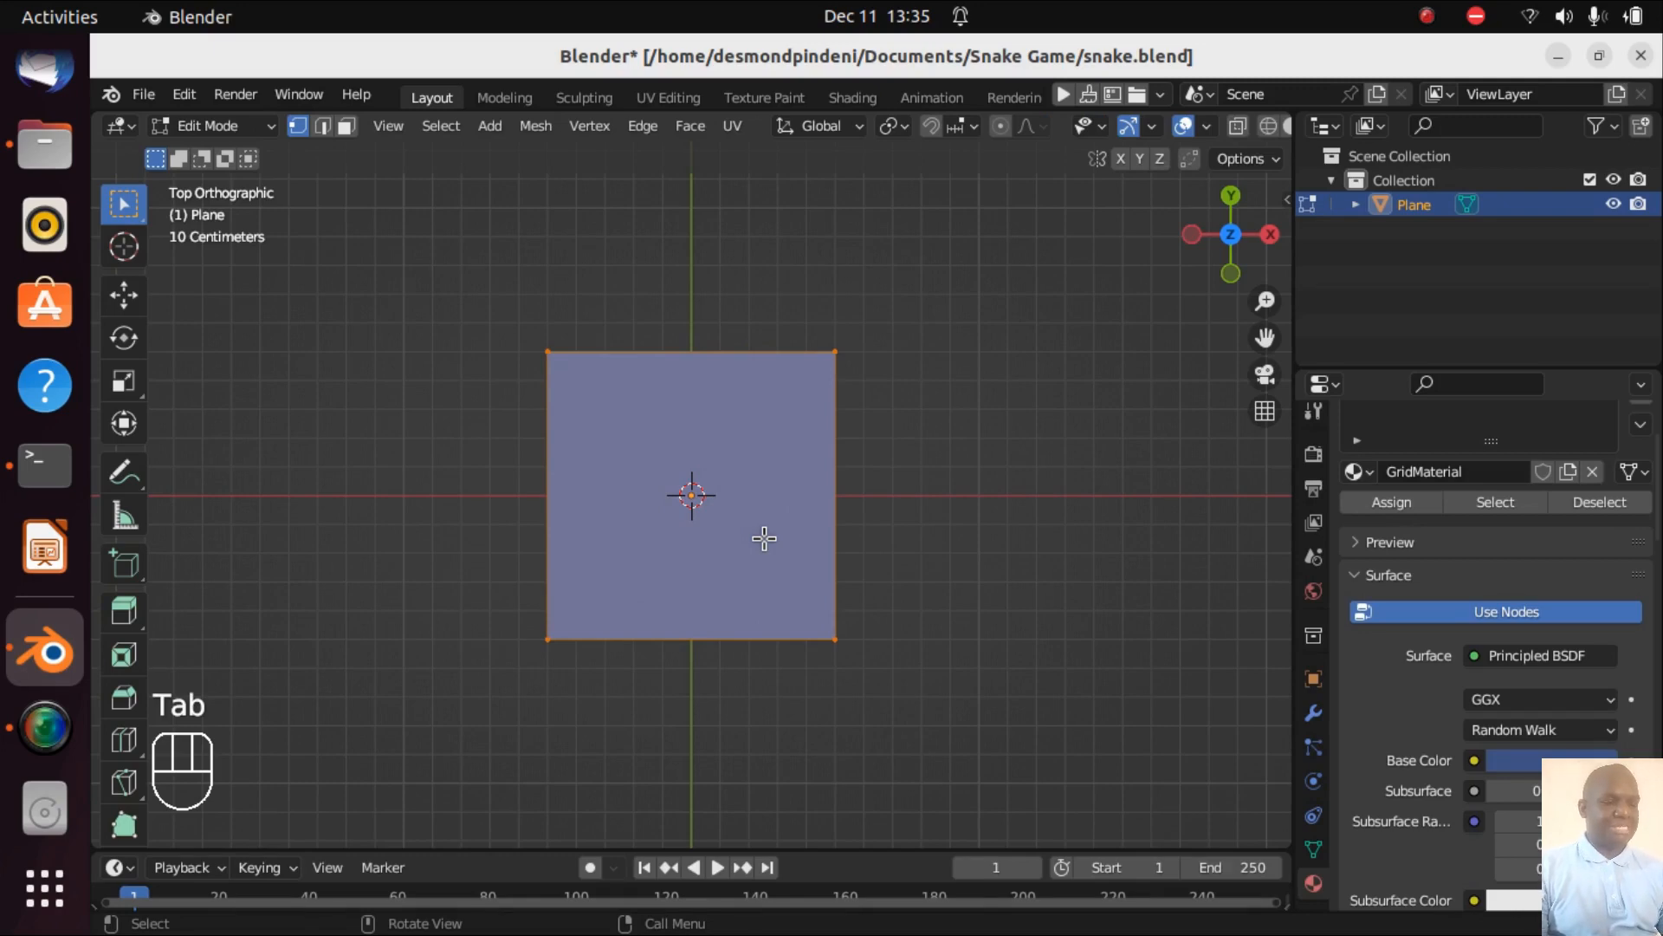
pyautogui.press('i')
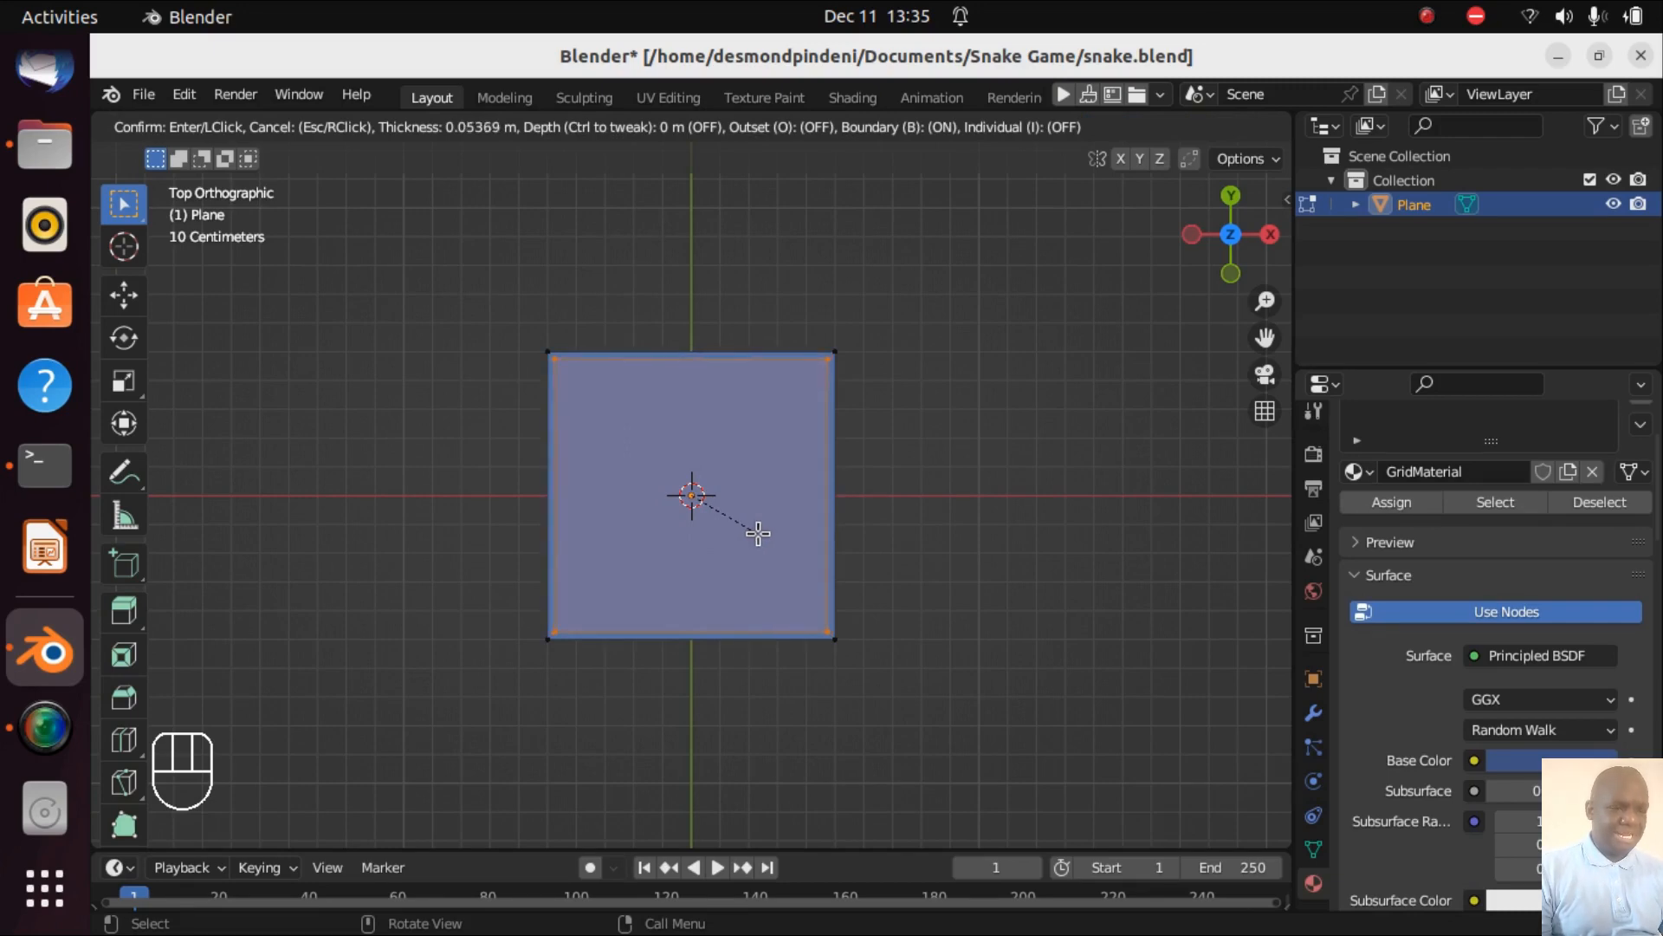
pyautogui.click(758, 533)
# - Switch to face selection and select the four narrow border faces around the inset
pyautogui.scroll(1, 925, 453)
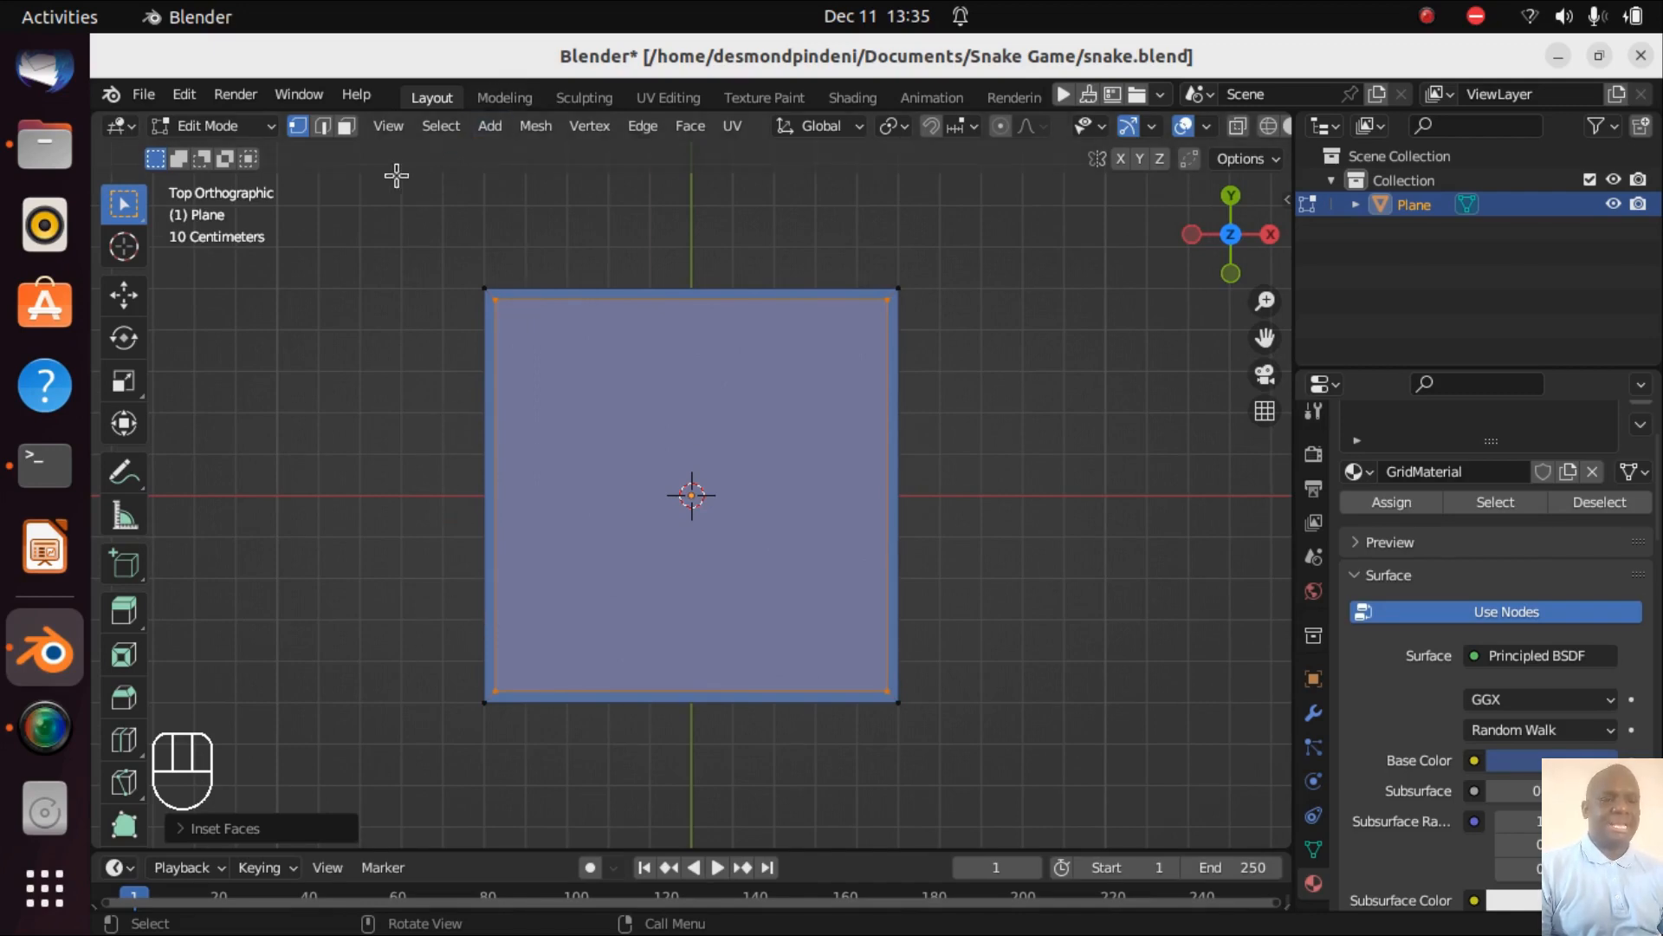
pyautogui.click(345, 127)
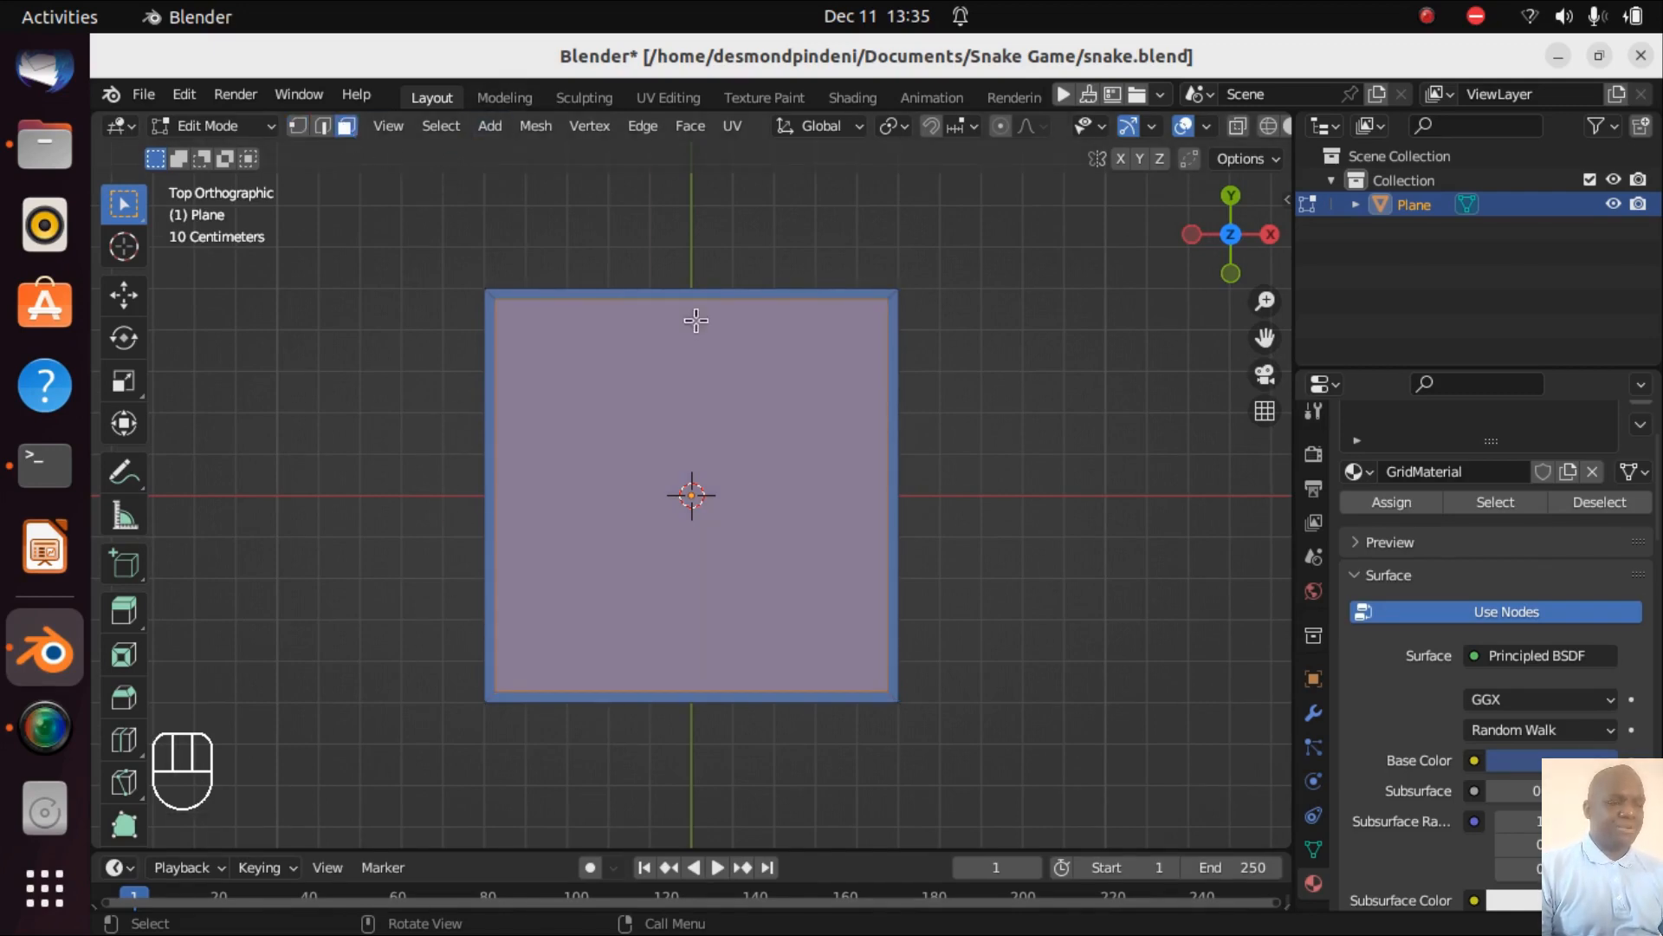
pyautogui.click(684, 292)
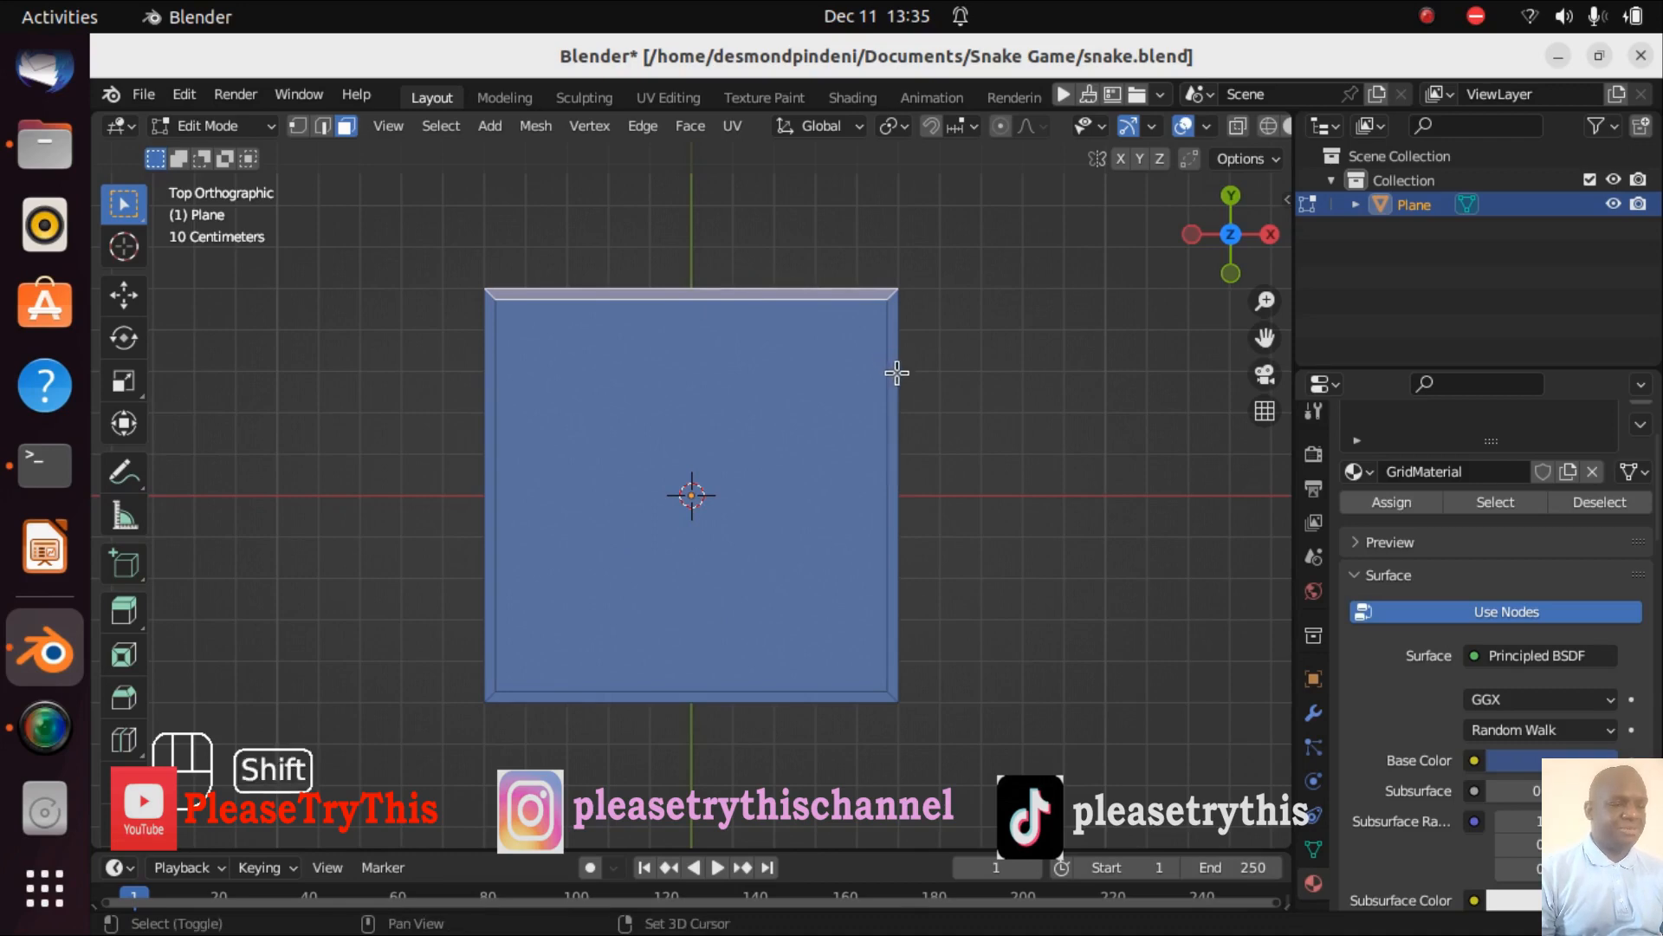
pyautogui.keyDown('shift'); pyautogui.click(893, 371); pyautogui.keyUp('shift')
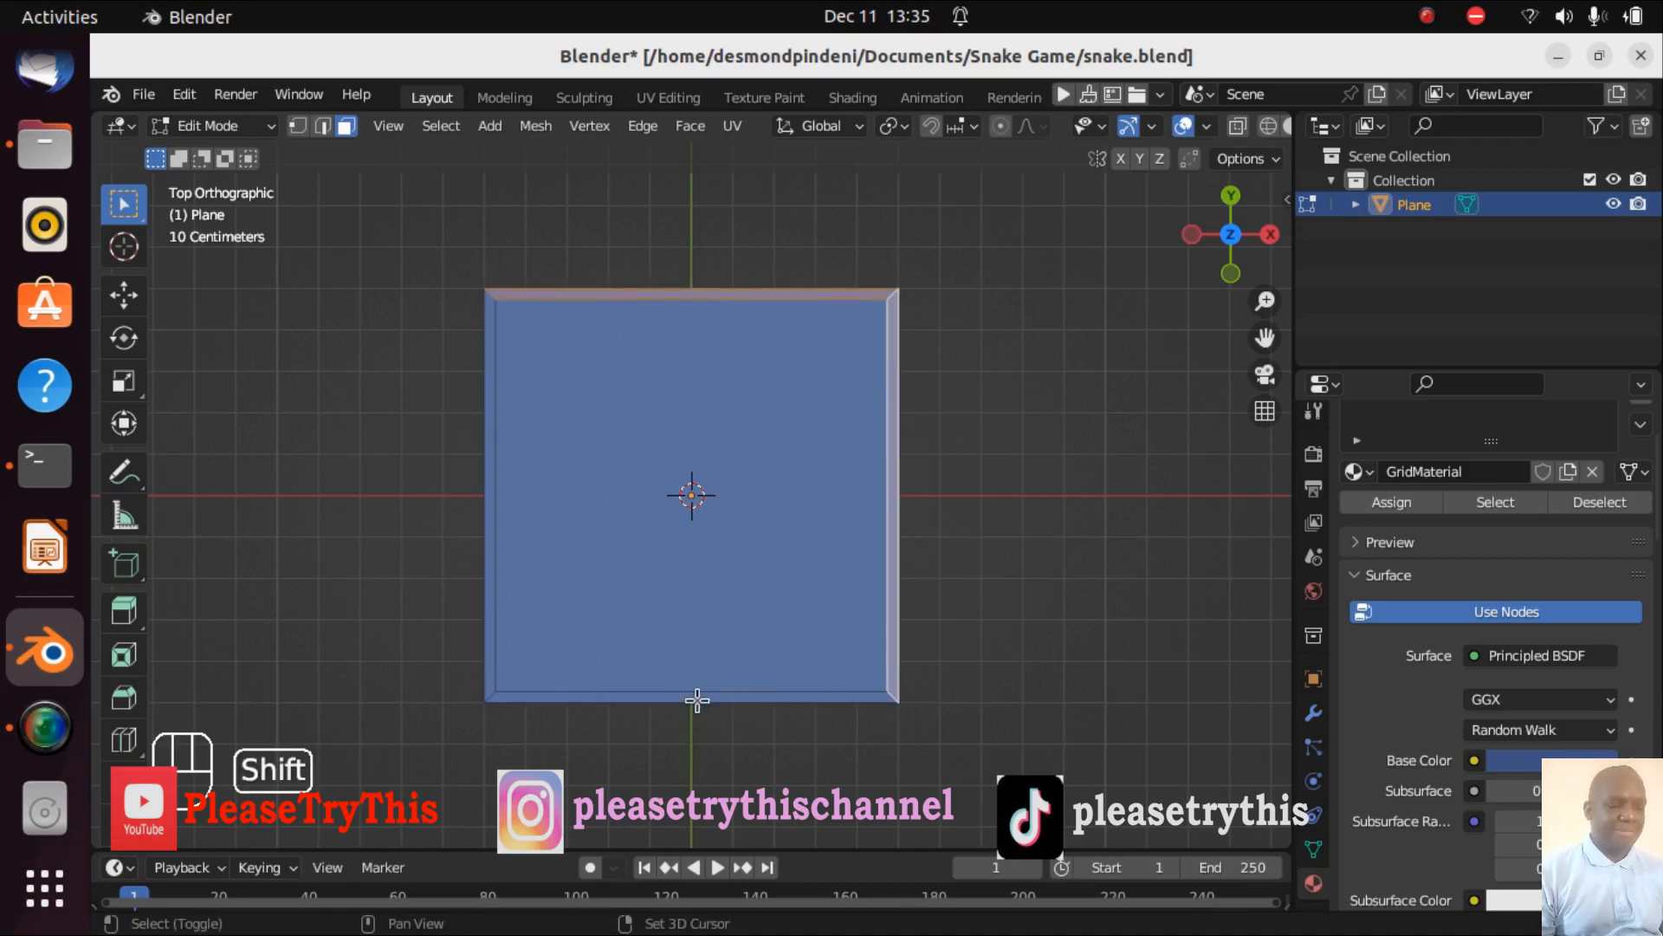
pyautogui.keyDown('shift'); pyautogui.click(702, 697); pyautogui.keyUp('shift')
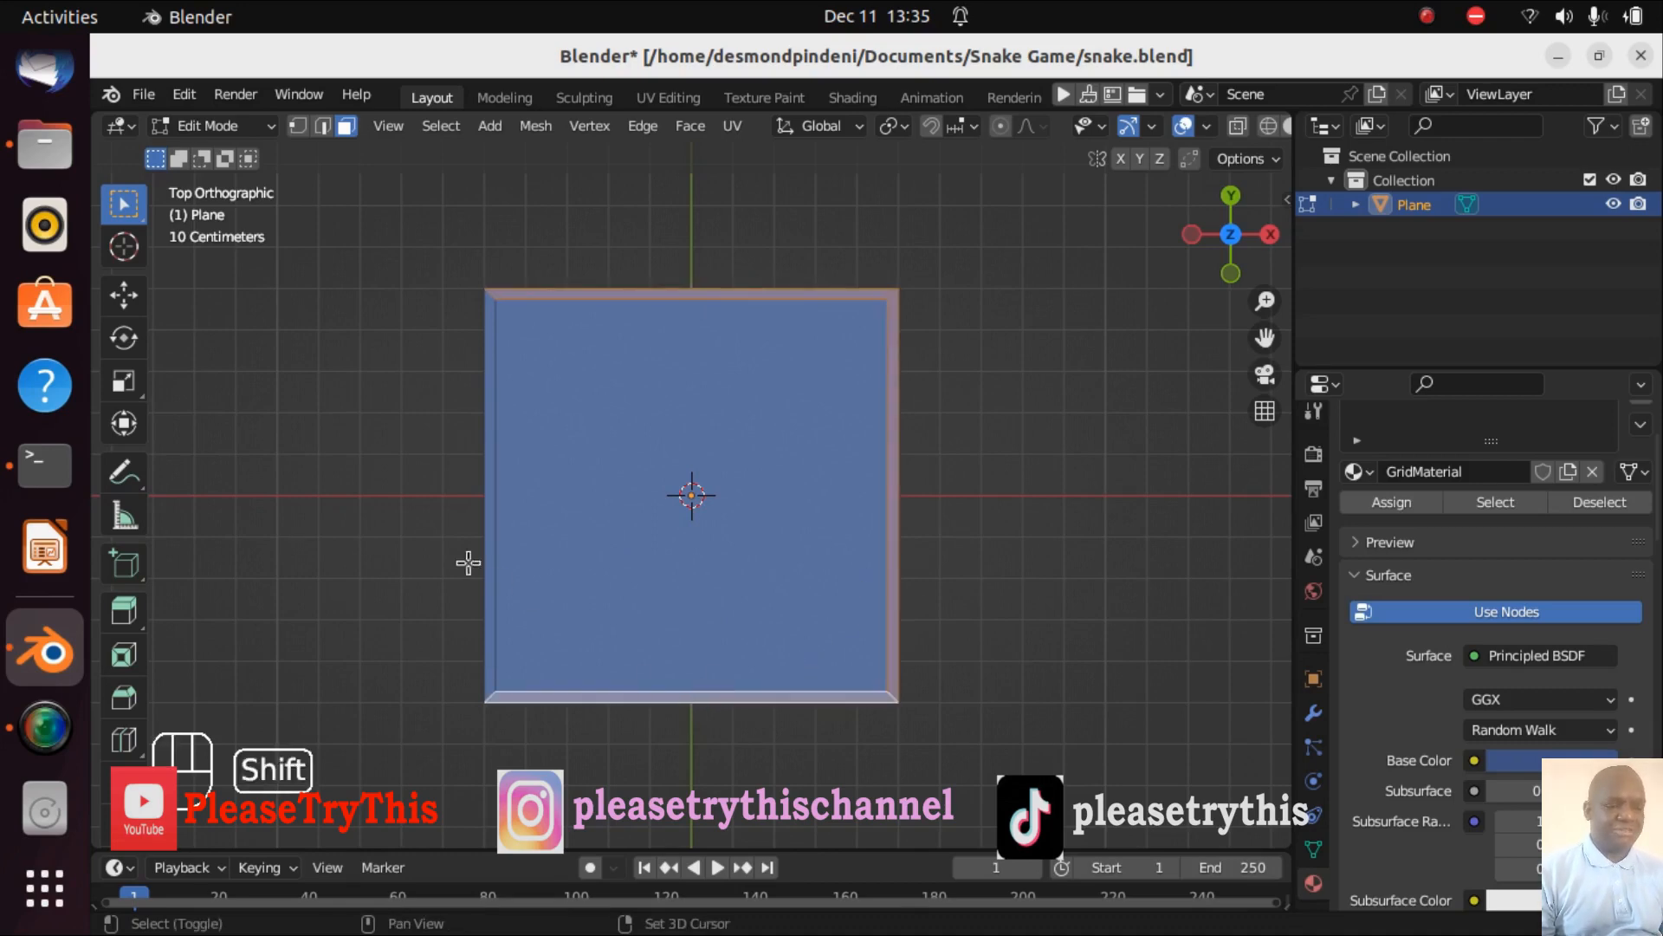
pyautogui.keyDown('shift'); pyautogui.click(488, 489); pyautogui.keyUp('shift')
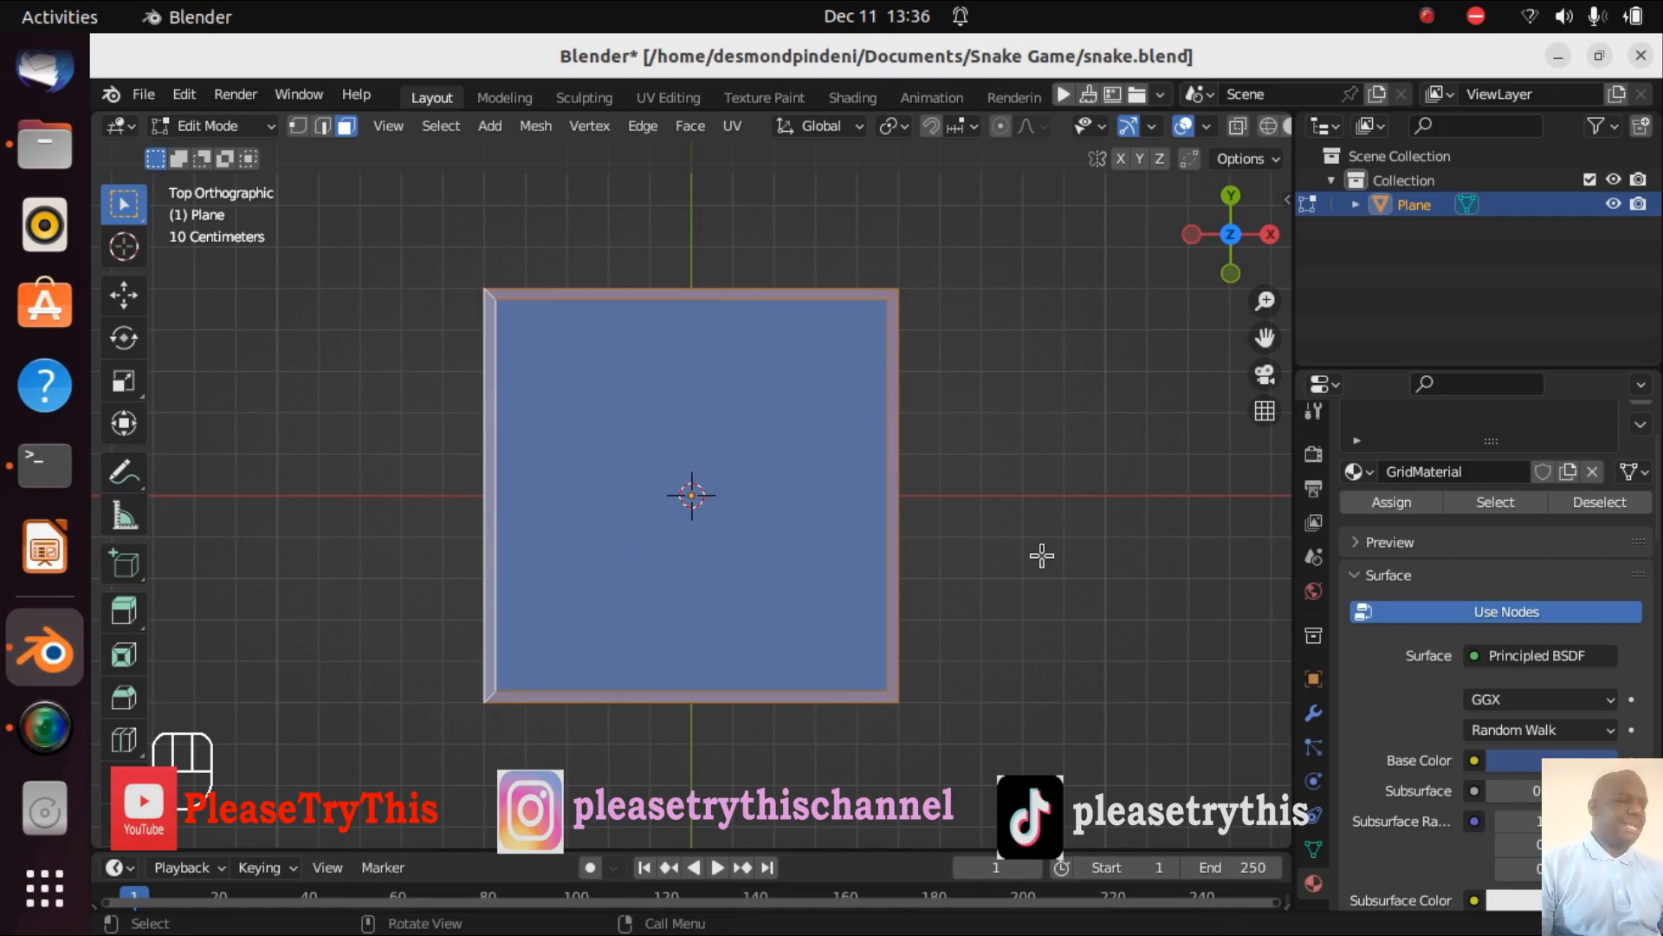
# - Add a second material slot to the plane with a new material named GridLines
pyautogui.scroll(3, 1651, 463)
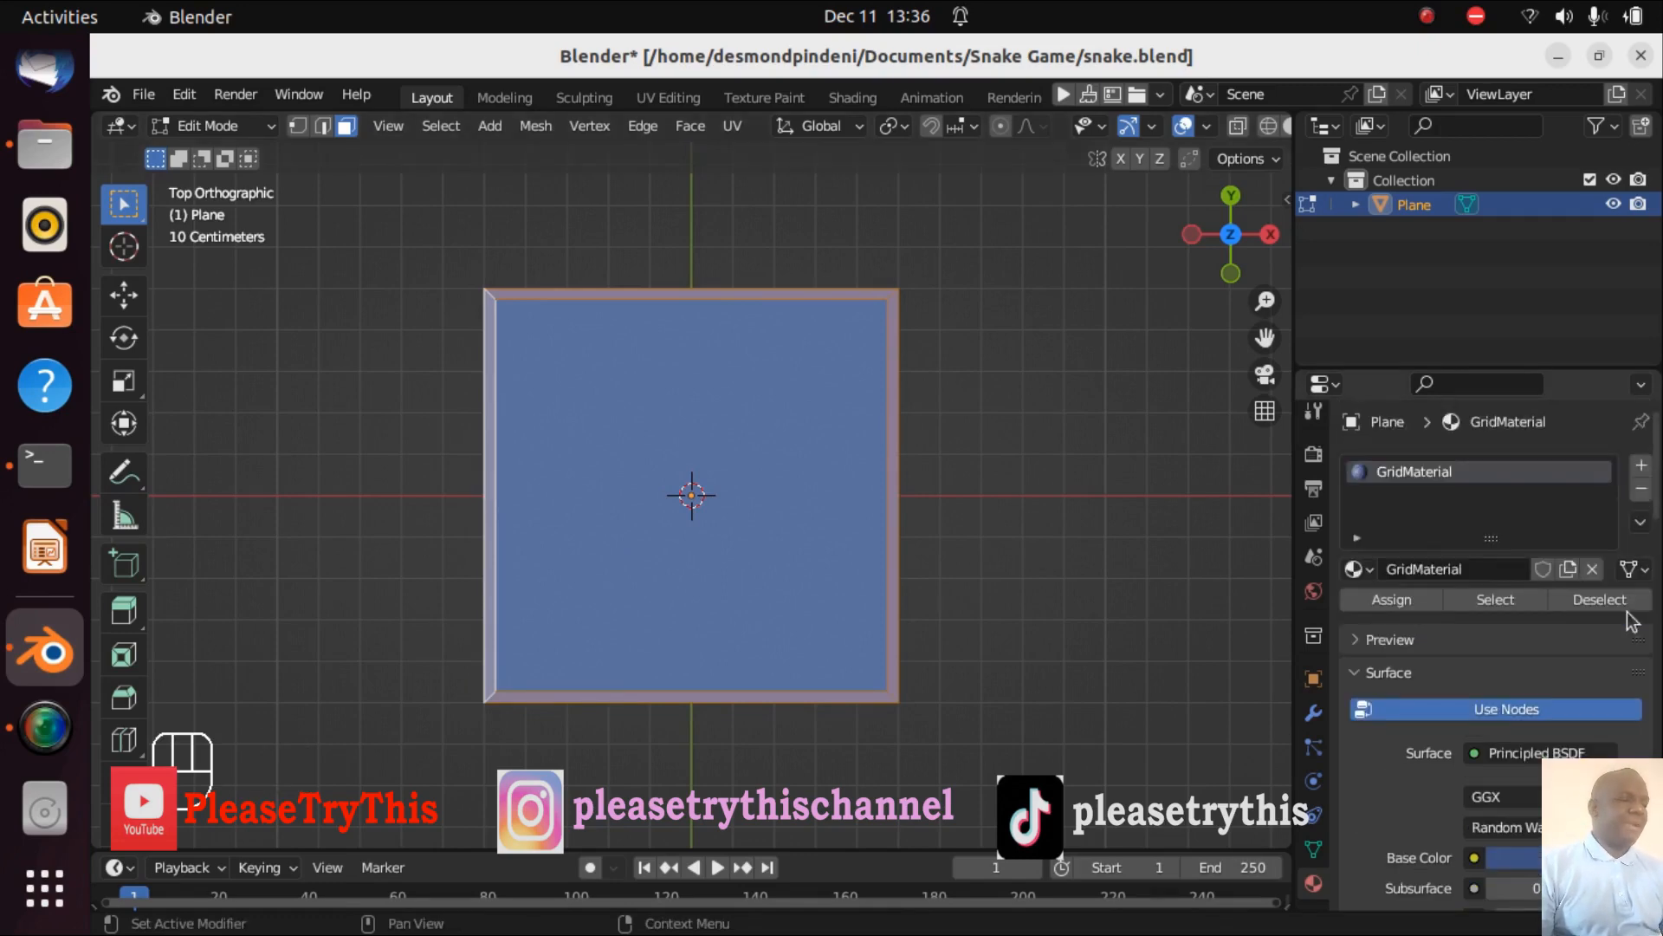
pyautogui.click(1641, 465)
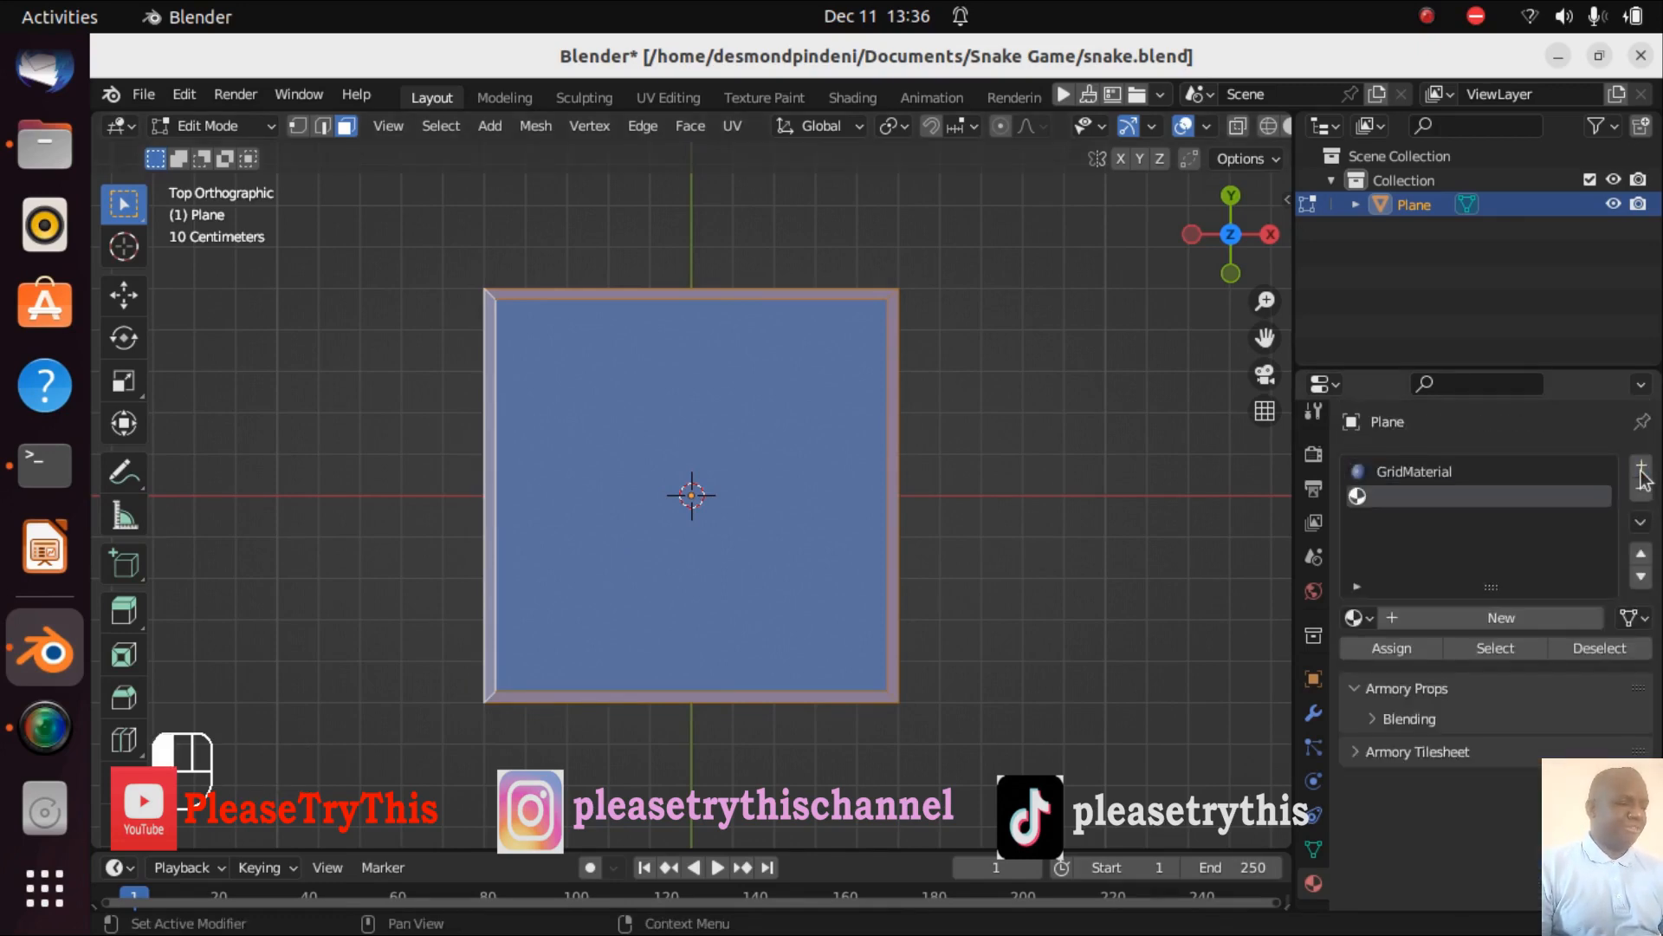
pyautogui.click(1463, 617)
pyautogui.doubleClick(1438, 617)
pyautogui.press('BackSpace')
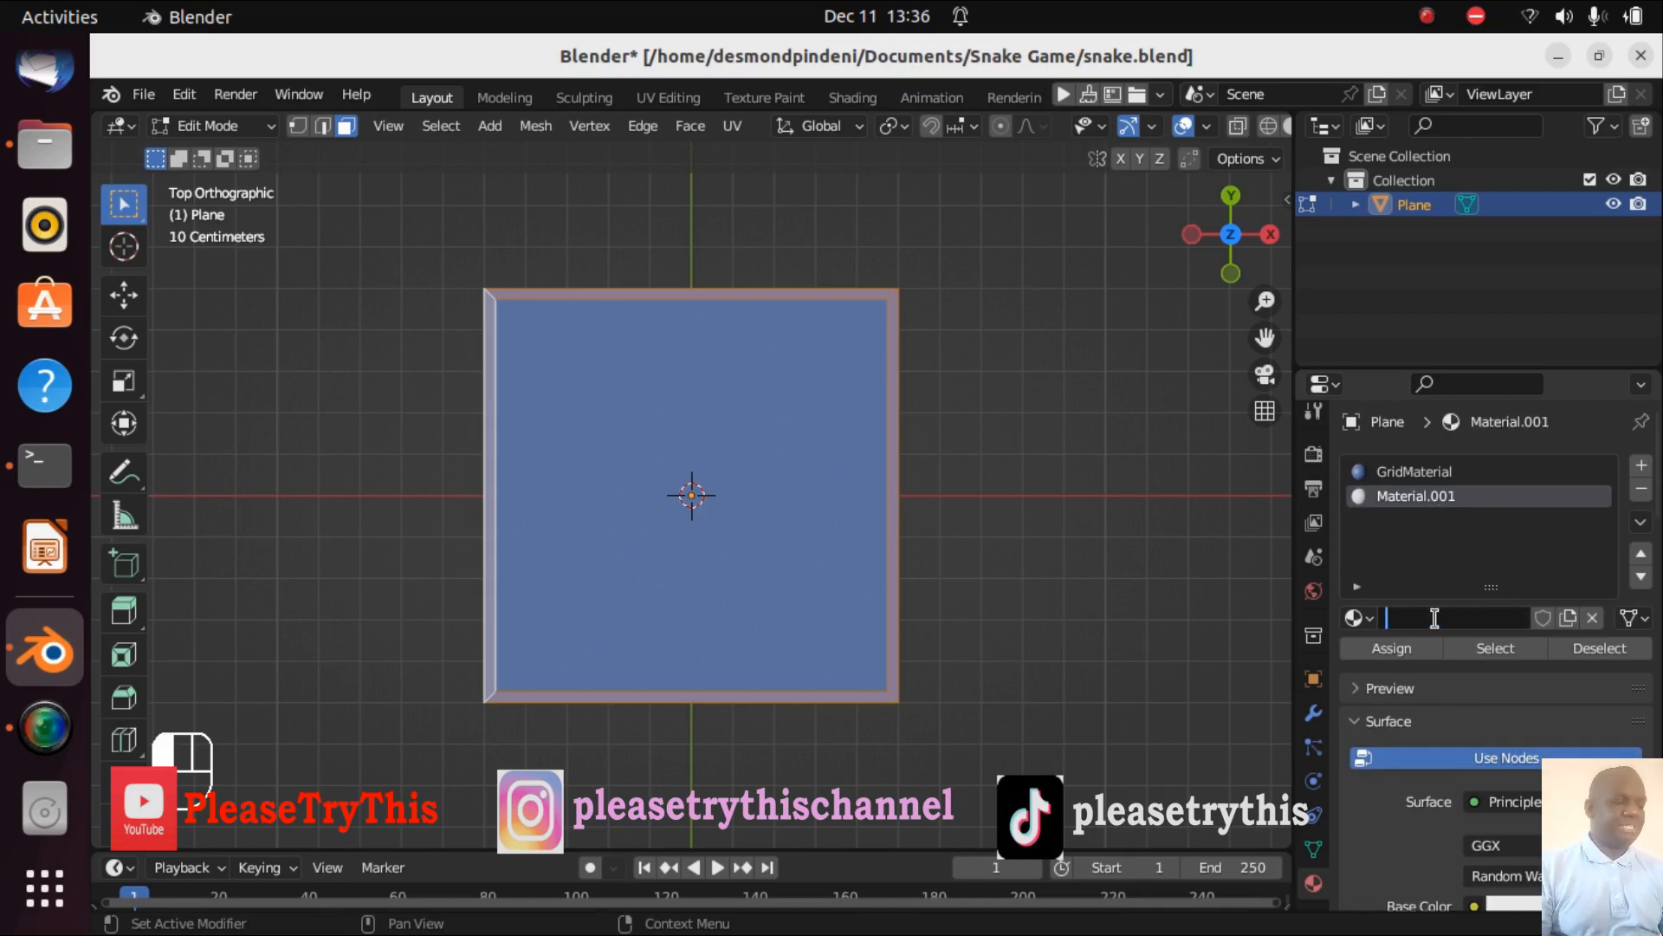
pyautogui.write('GridLines')
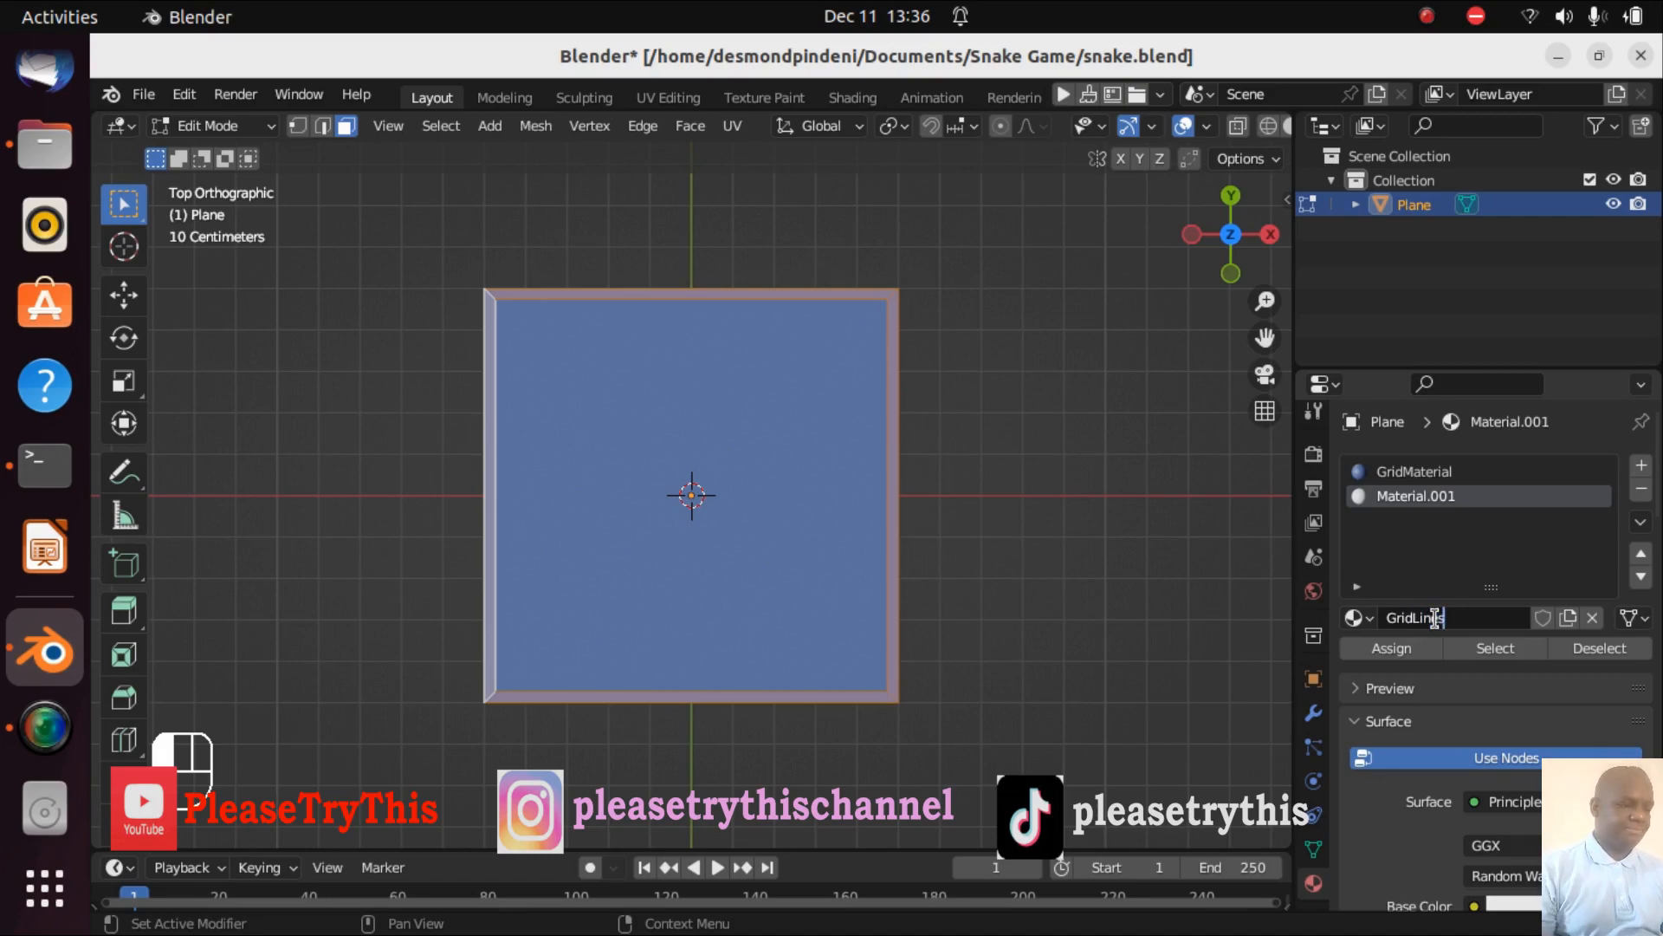
pyautogui.press('Return')
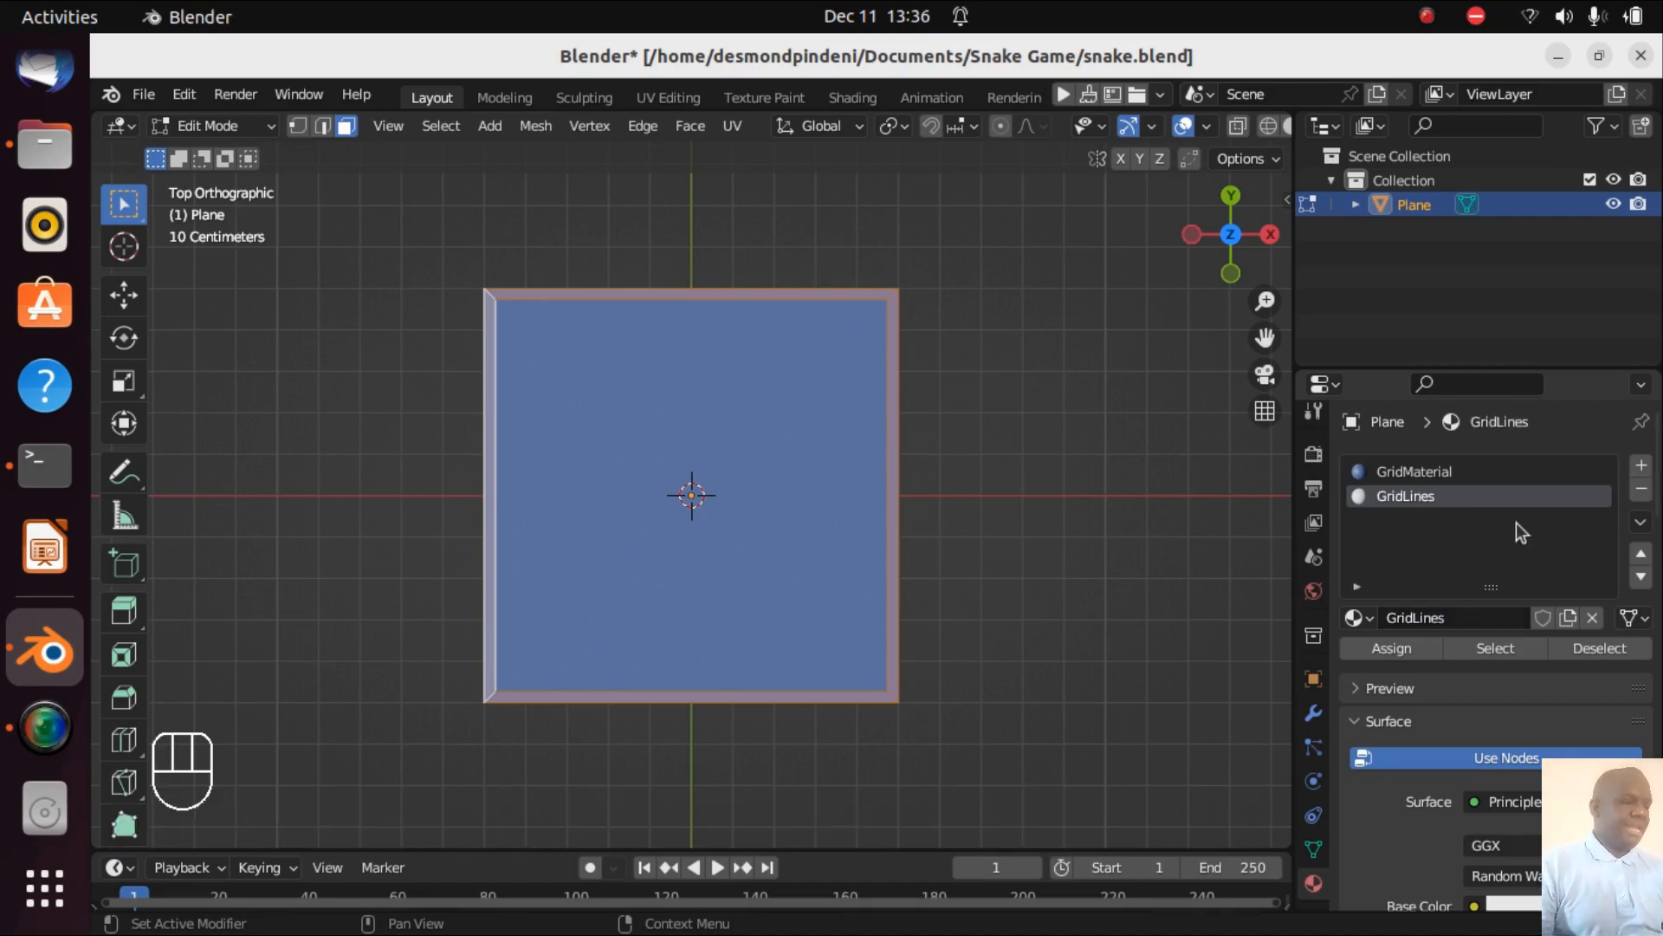
# - Darken the GridLines base color to a near-black grey with a value of about 0.04
pyautogui.scroll(-1, 1525, 694)
pyautogui.scroll(-2, 1525, 693)
pyautogui.click(1590, 756)
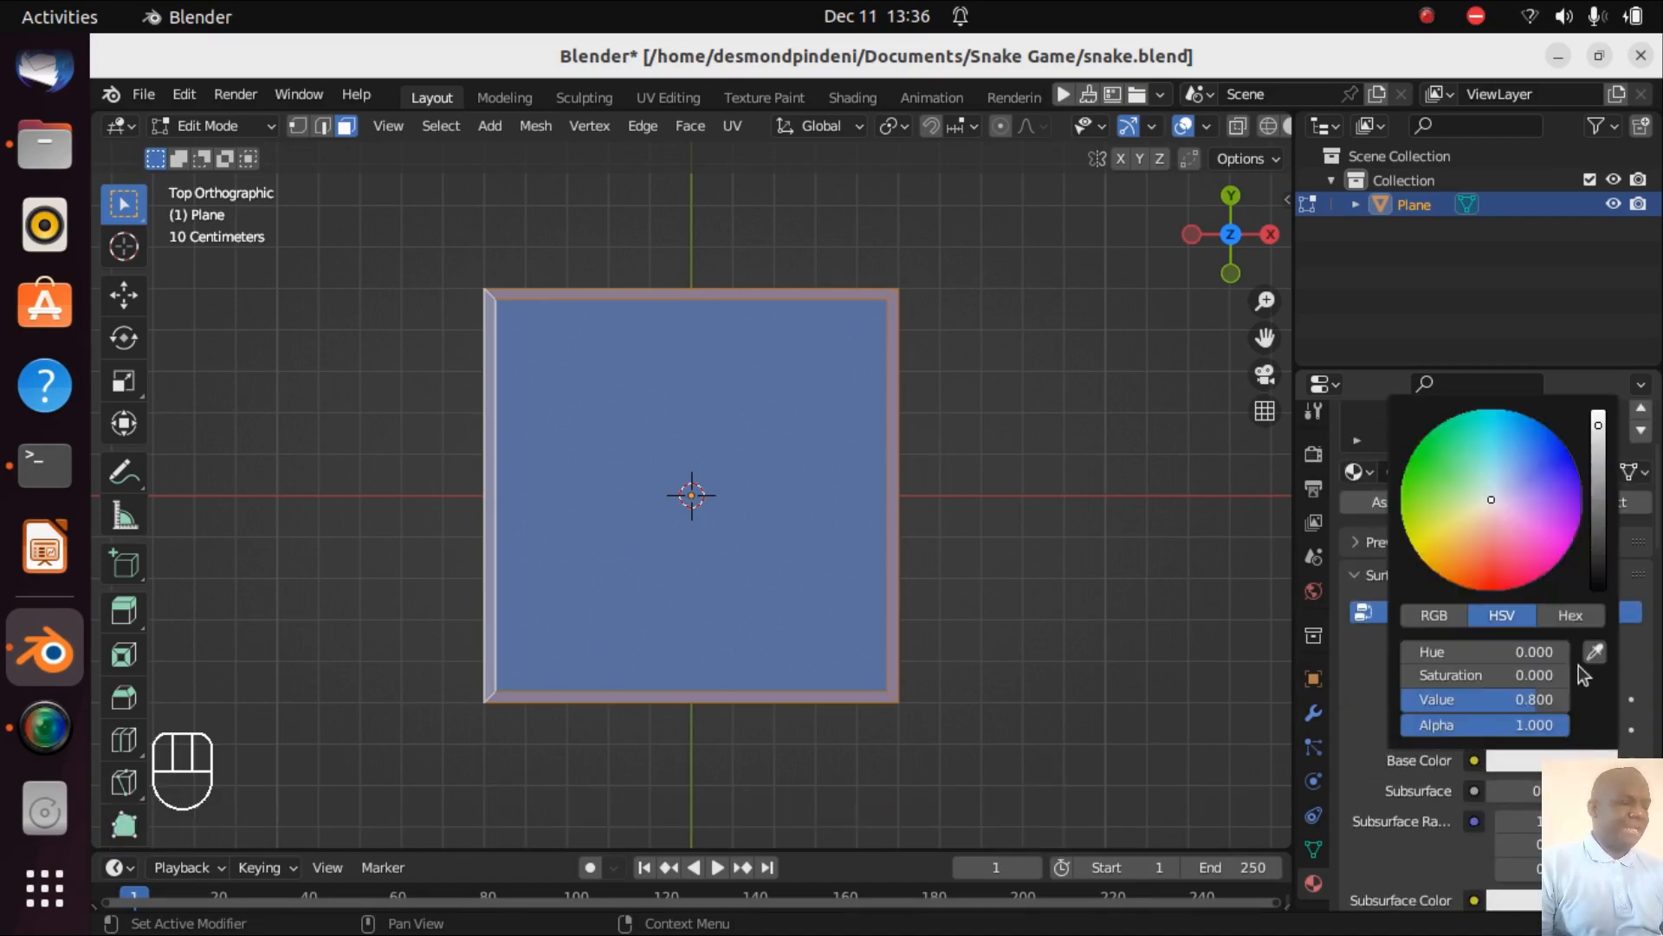
pyautogui.moveTo(1599, 425); pyautogui.dragTo(1598, 551)
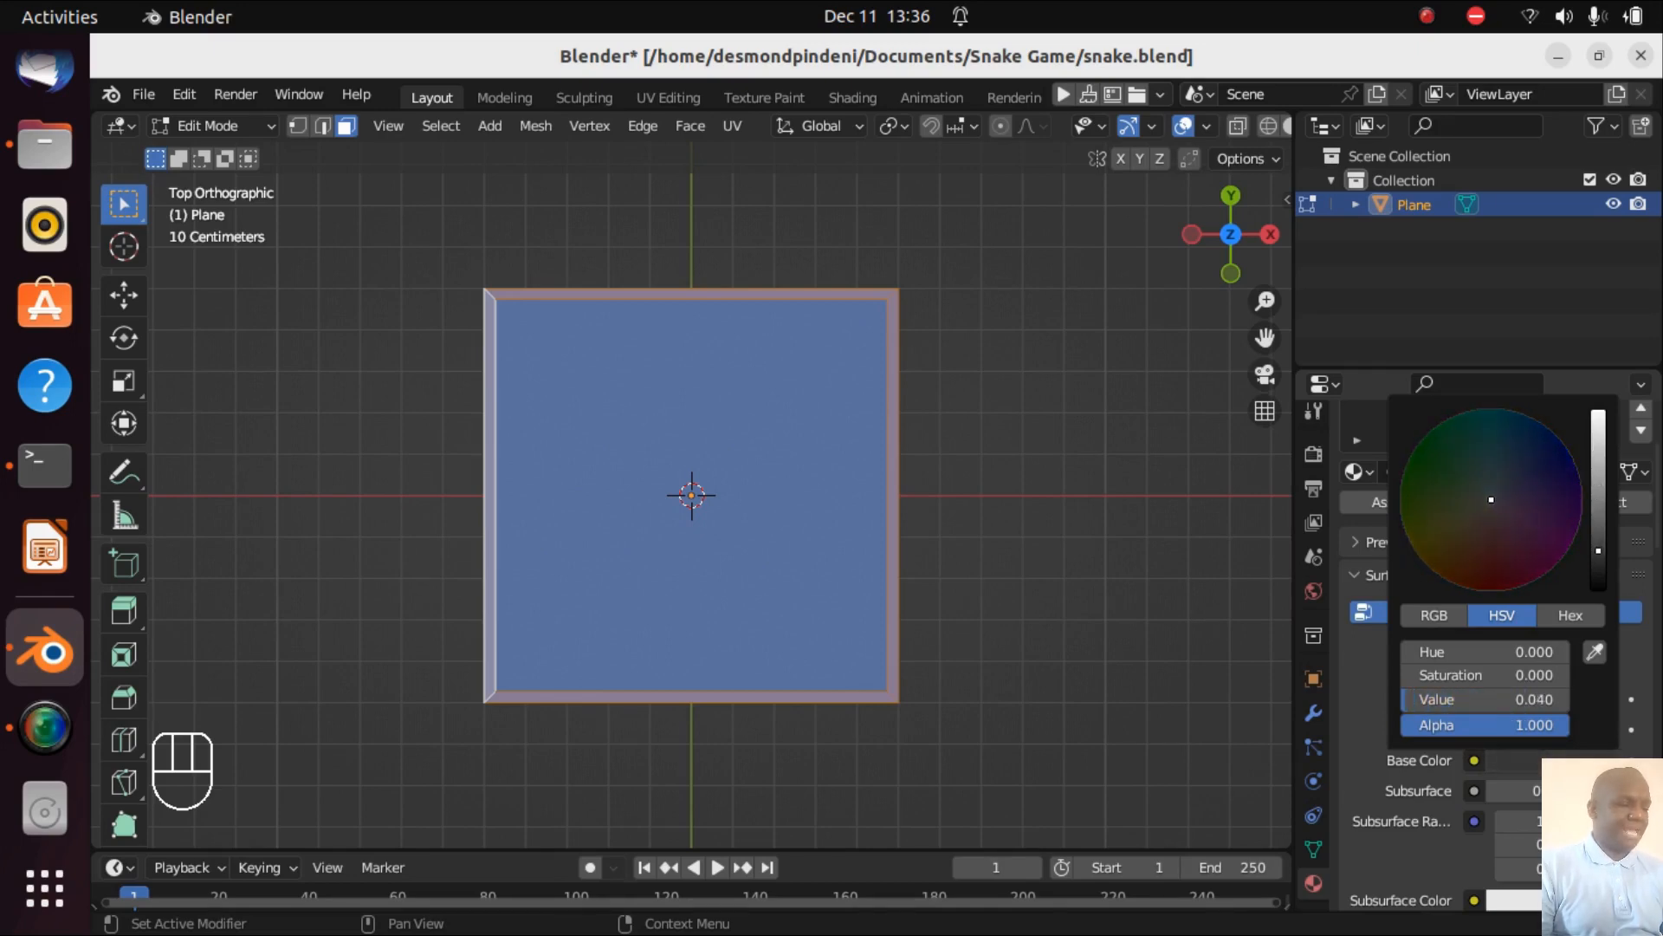
# - Assign the GridLines material to the four selected border faces and clear the face selection
pyautogui.scroll(5, 1422, 566)
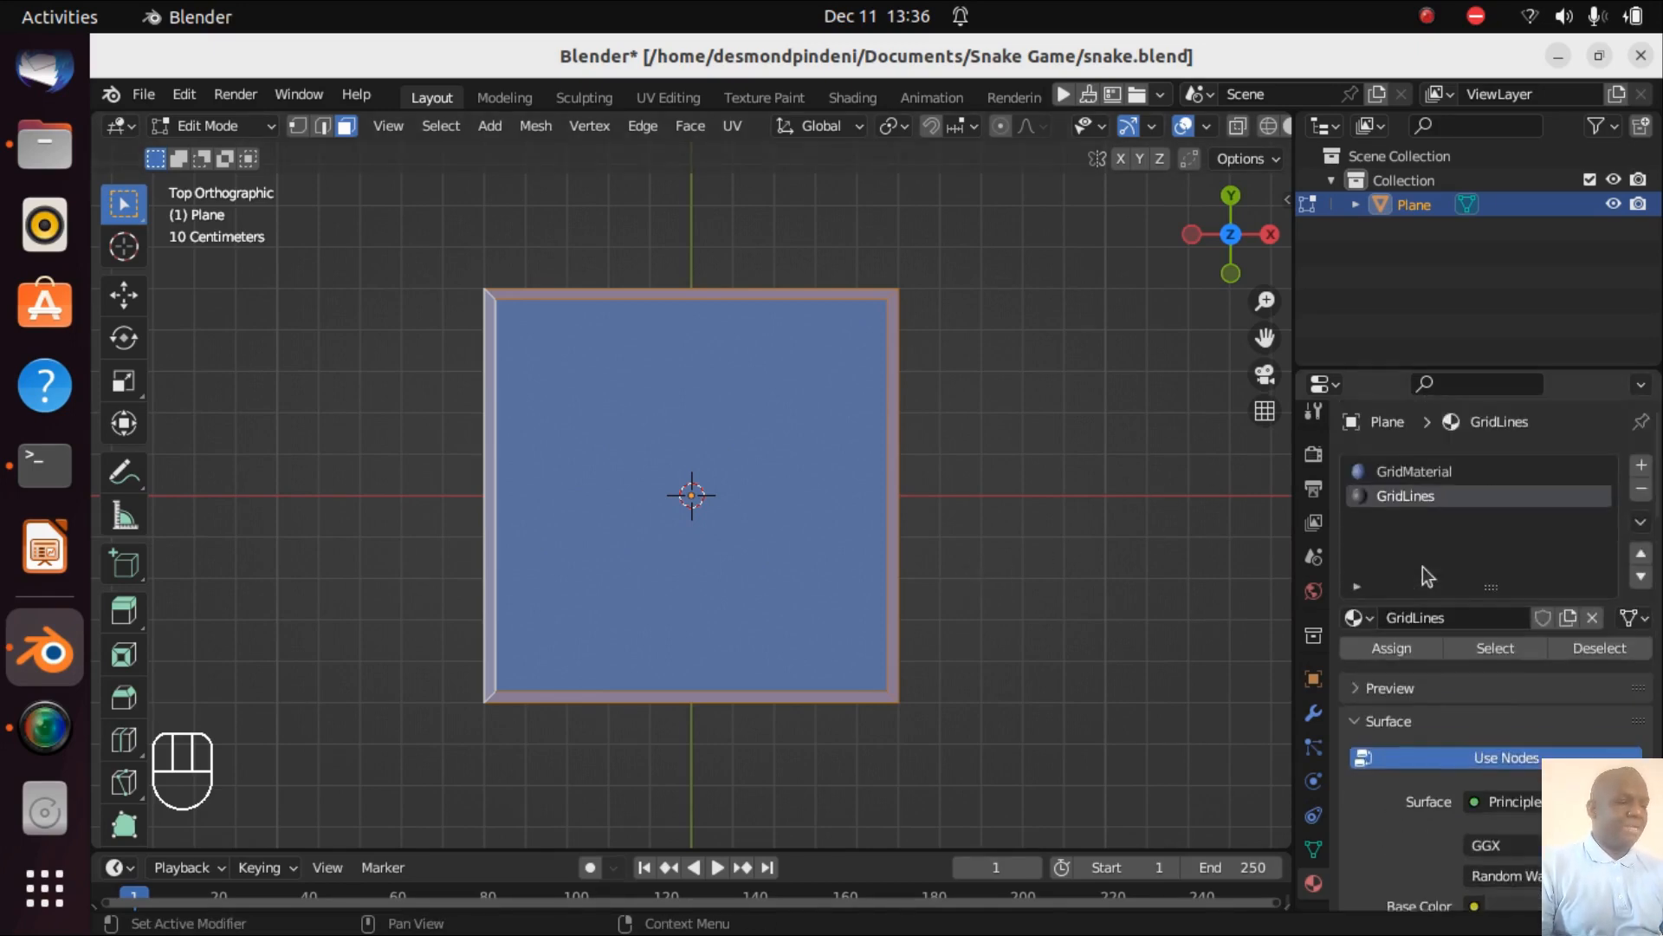
pyautogui.click(1428, 651)
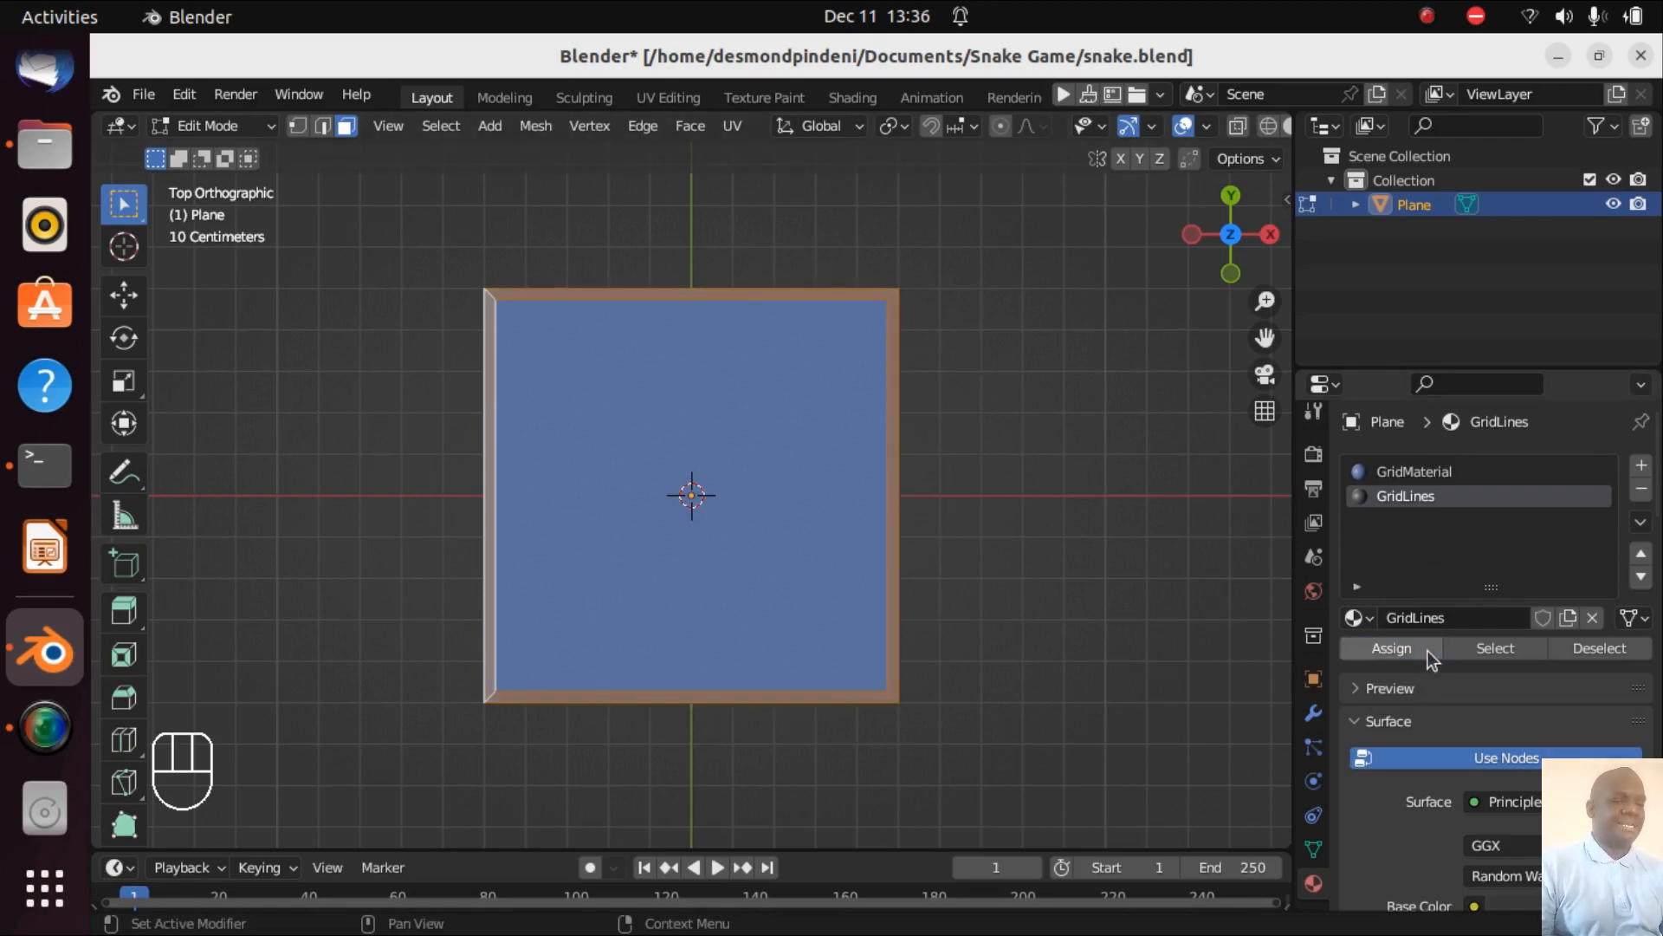
pyautogui.click(1010, 413)
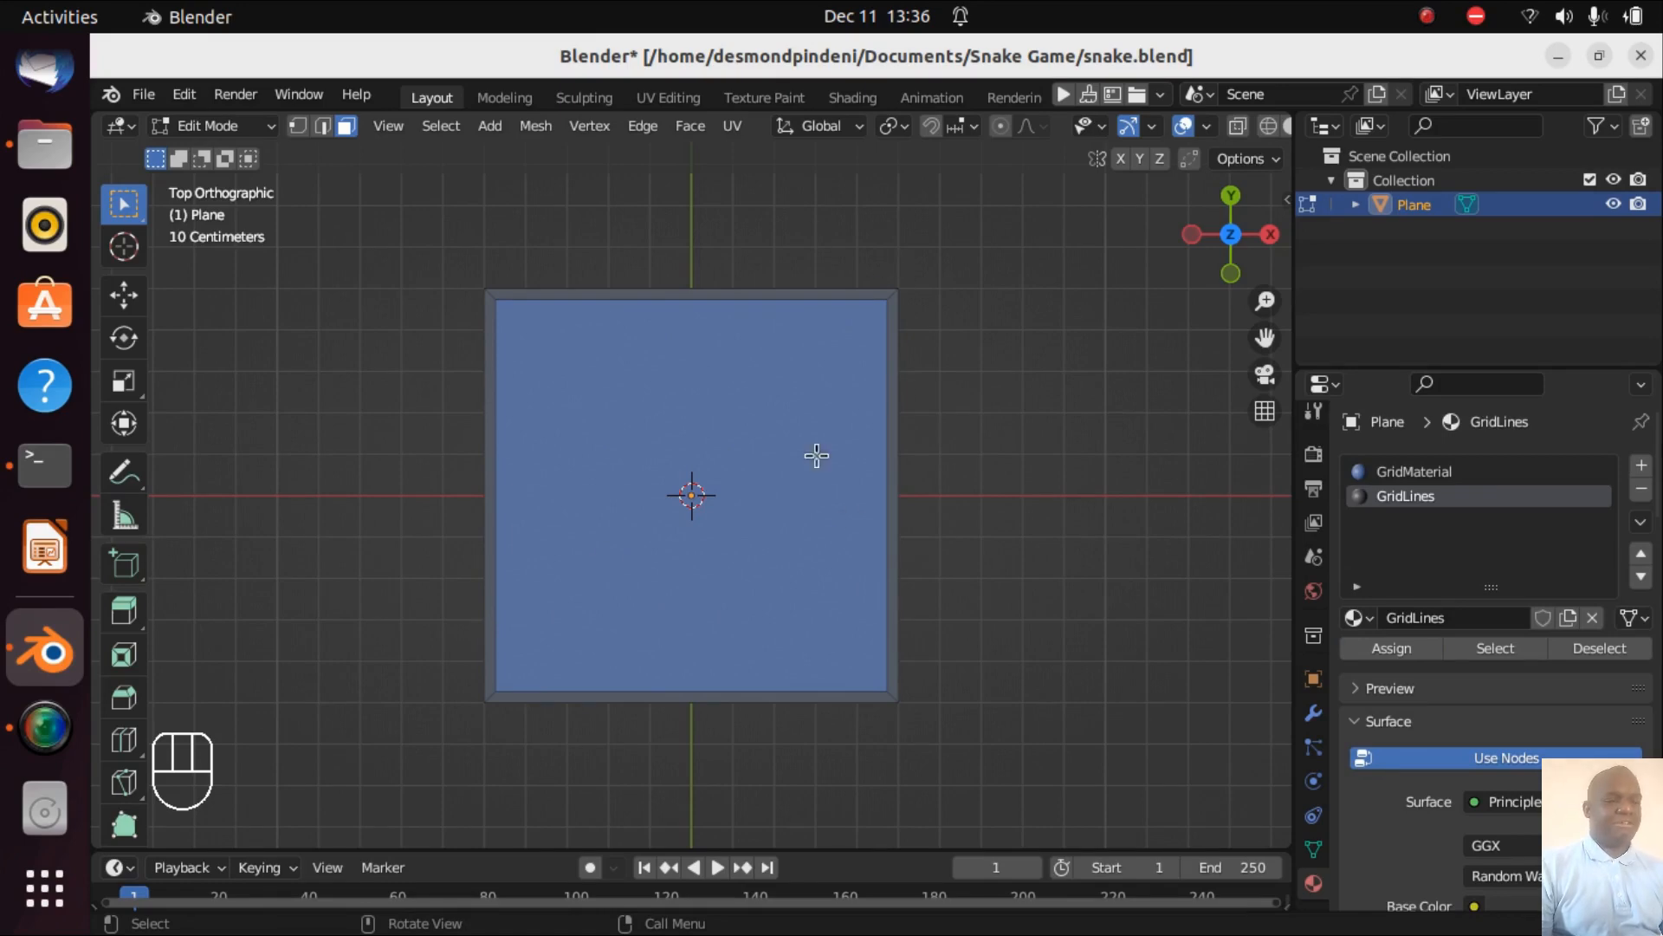
# - Return to Object Mode and deselect the plane
pyautogui.scroll(-2, 1066, 611)
pyautogui.scroll(-4, 1066, 612)
pyautogui.scroll(2, 1066, 612)
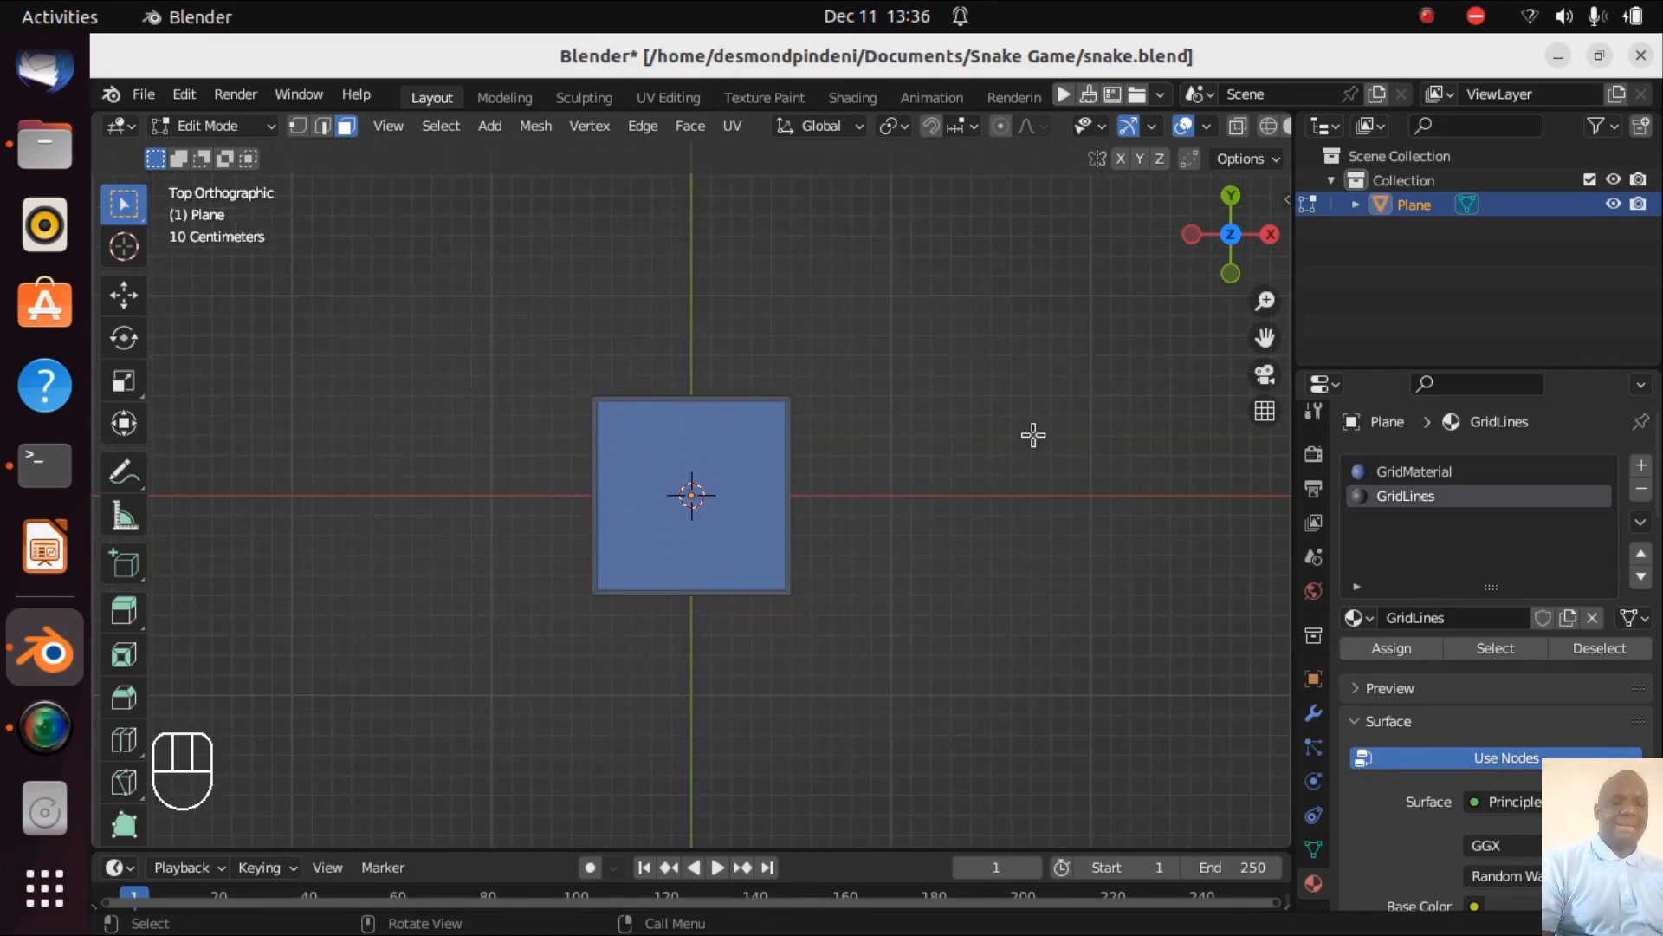
pyautogui.press('Tab')
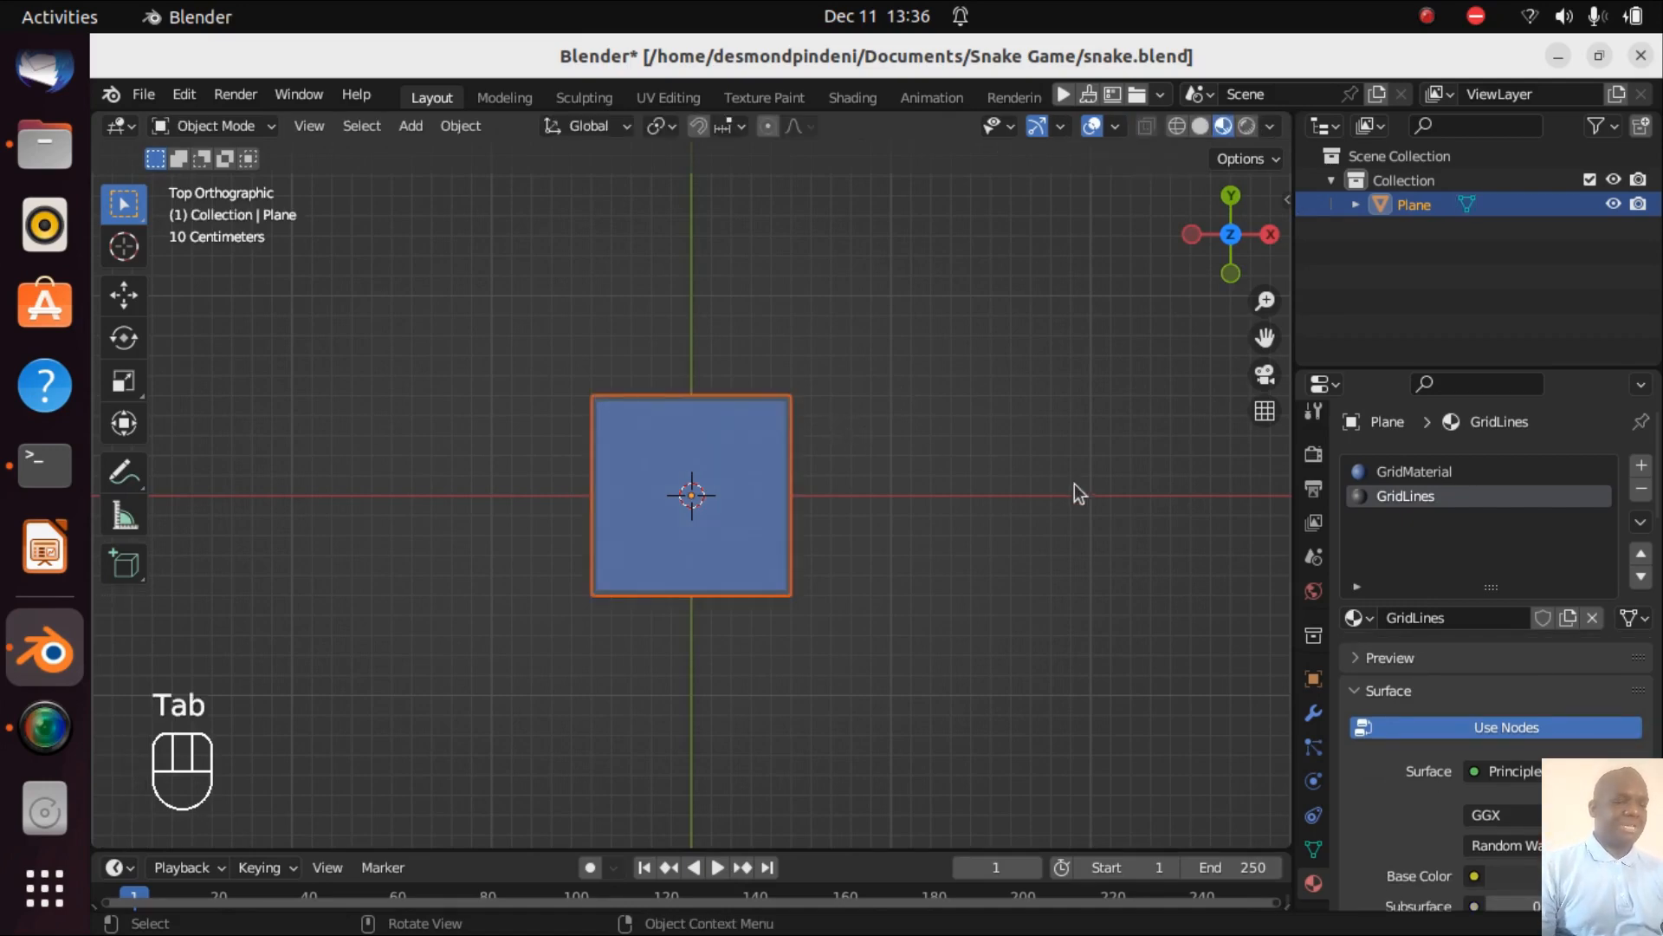
pyautogui.click(1054, 605)
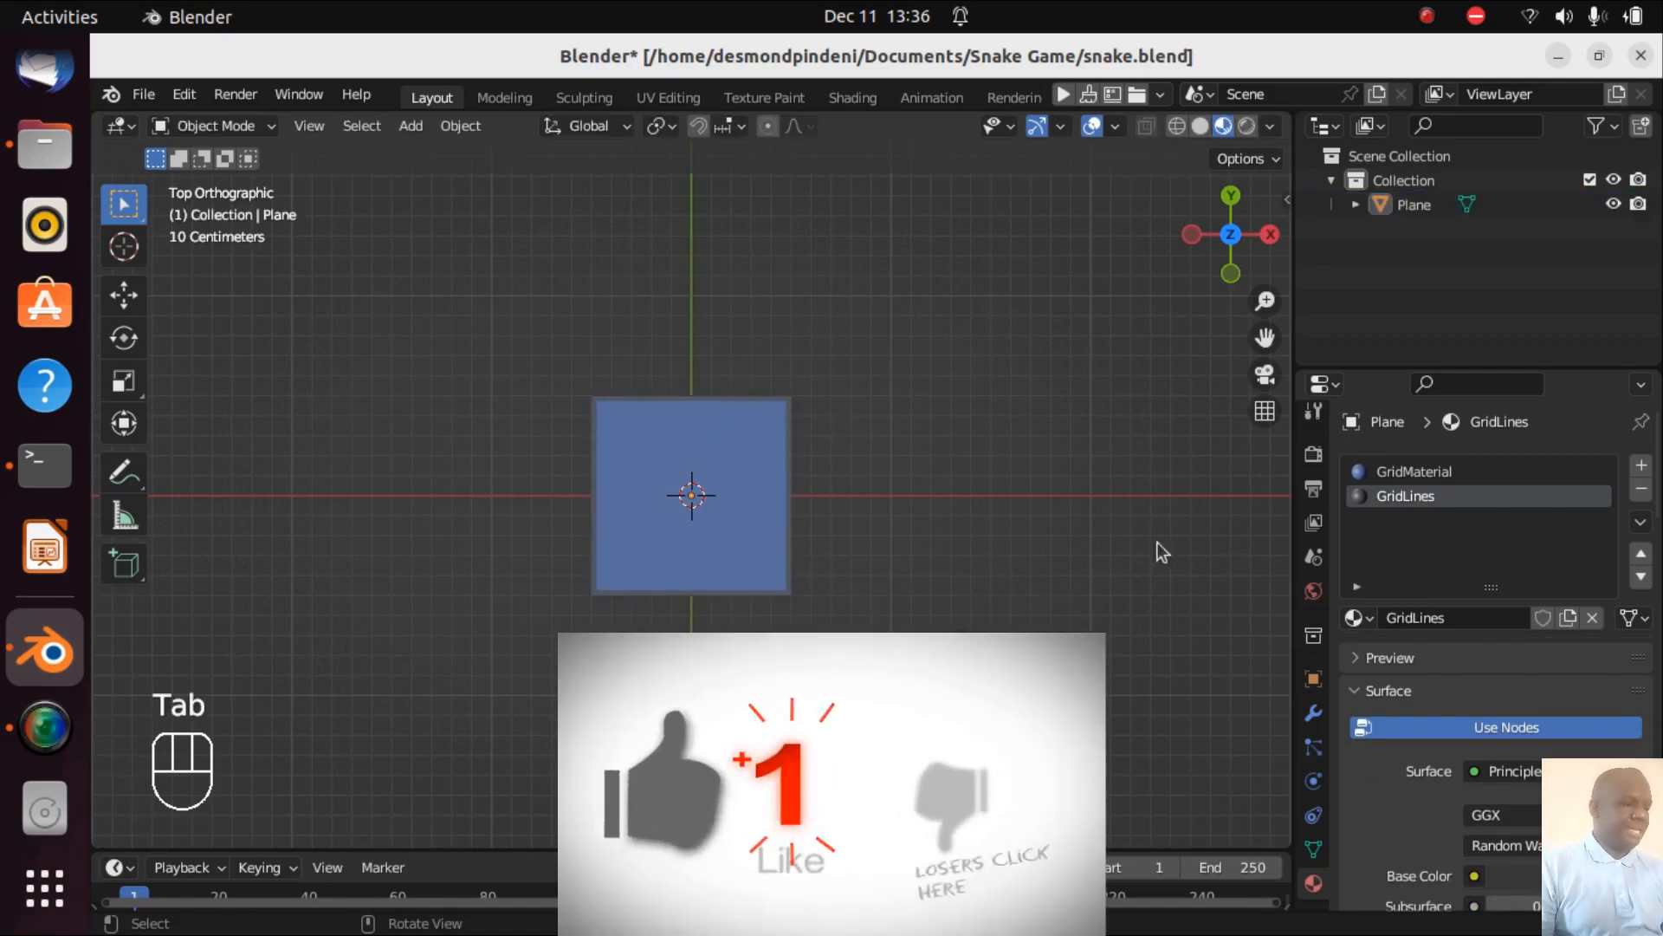
# - Add an Array modifier to the plane
pyautogui.click(1314, 715)
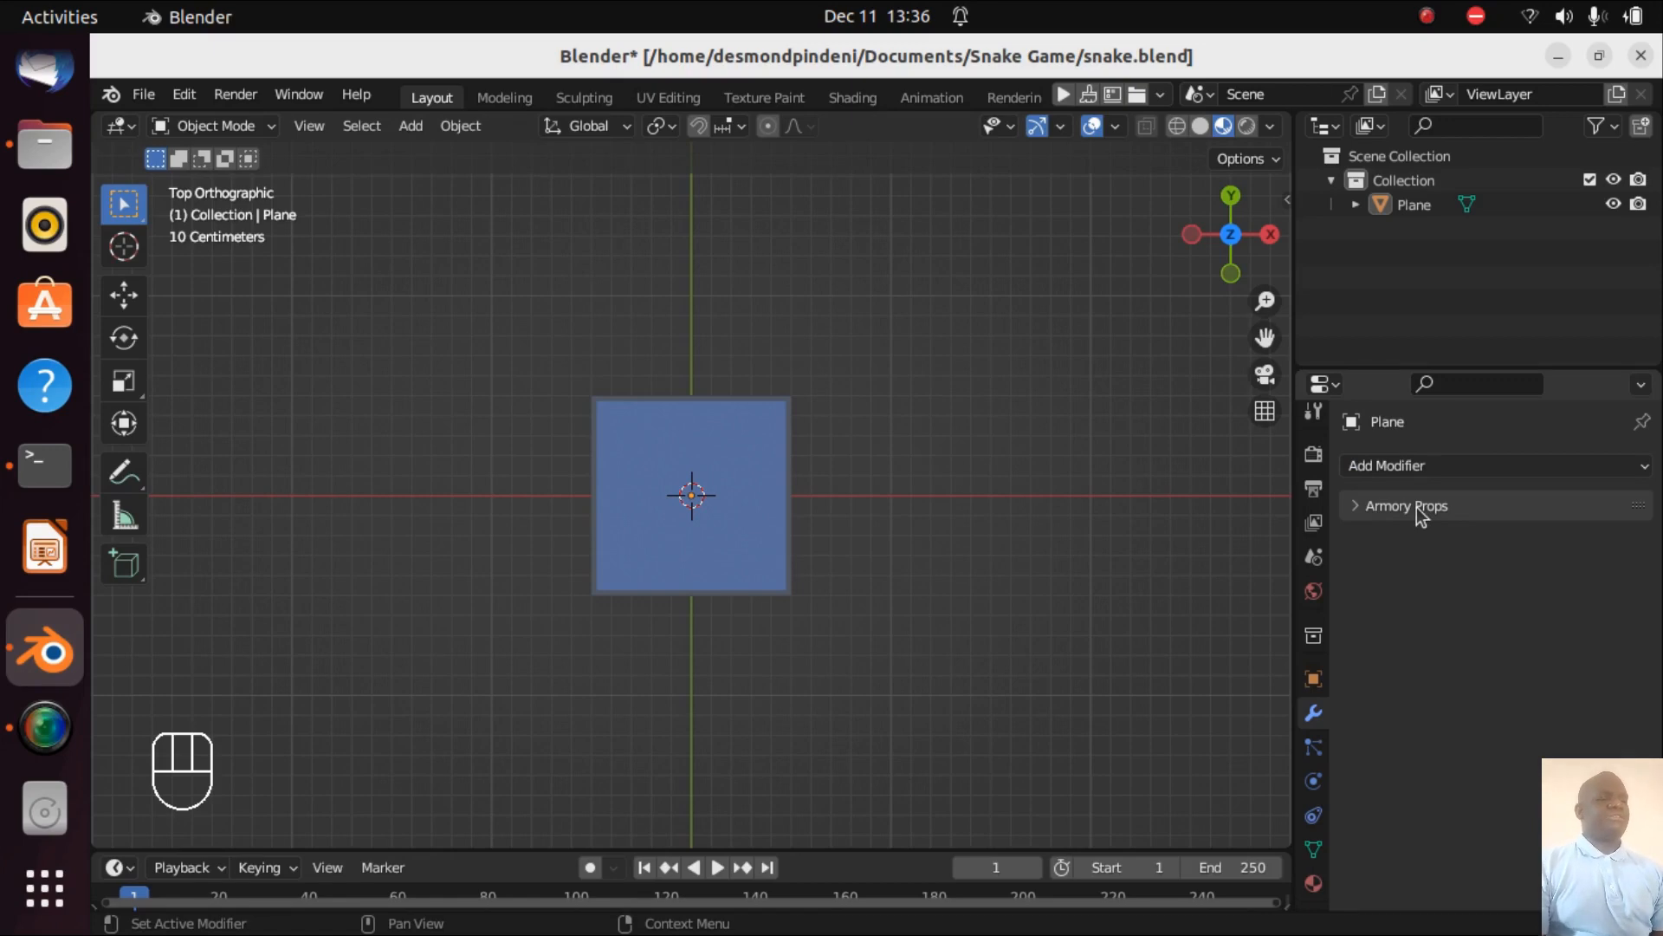
pyautogui.click(1413, 466)
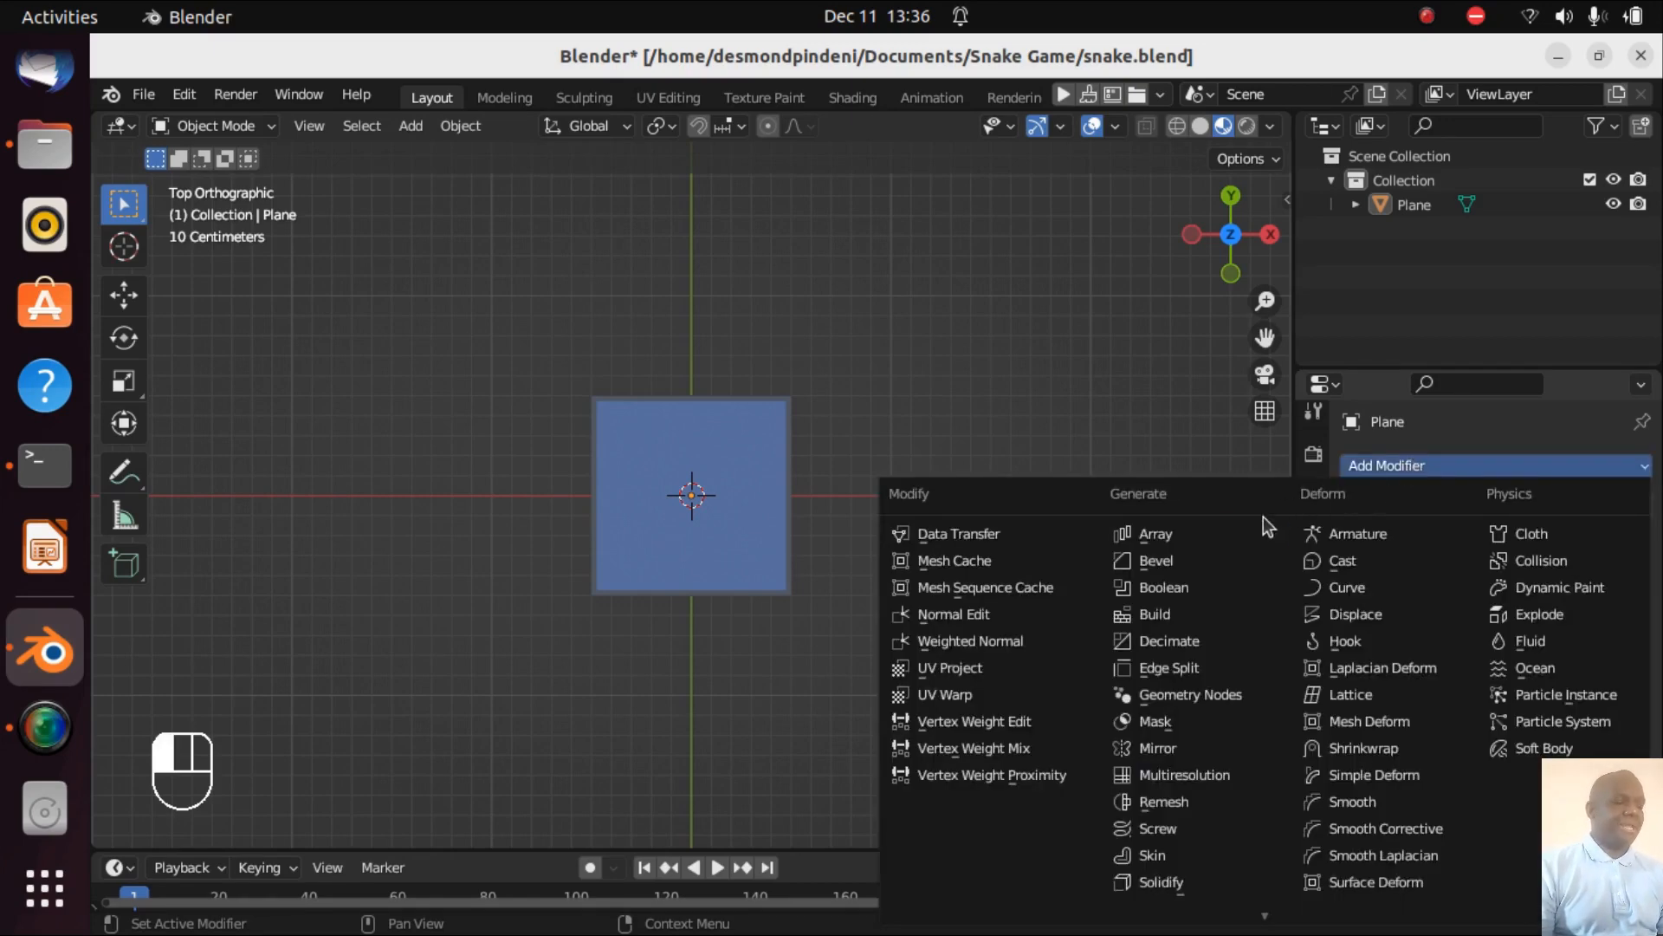
pyautogui.click(1198, 537)
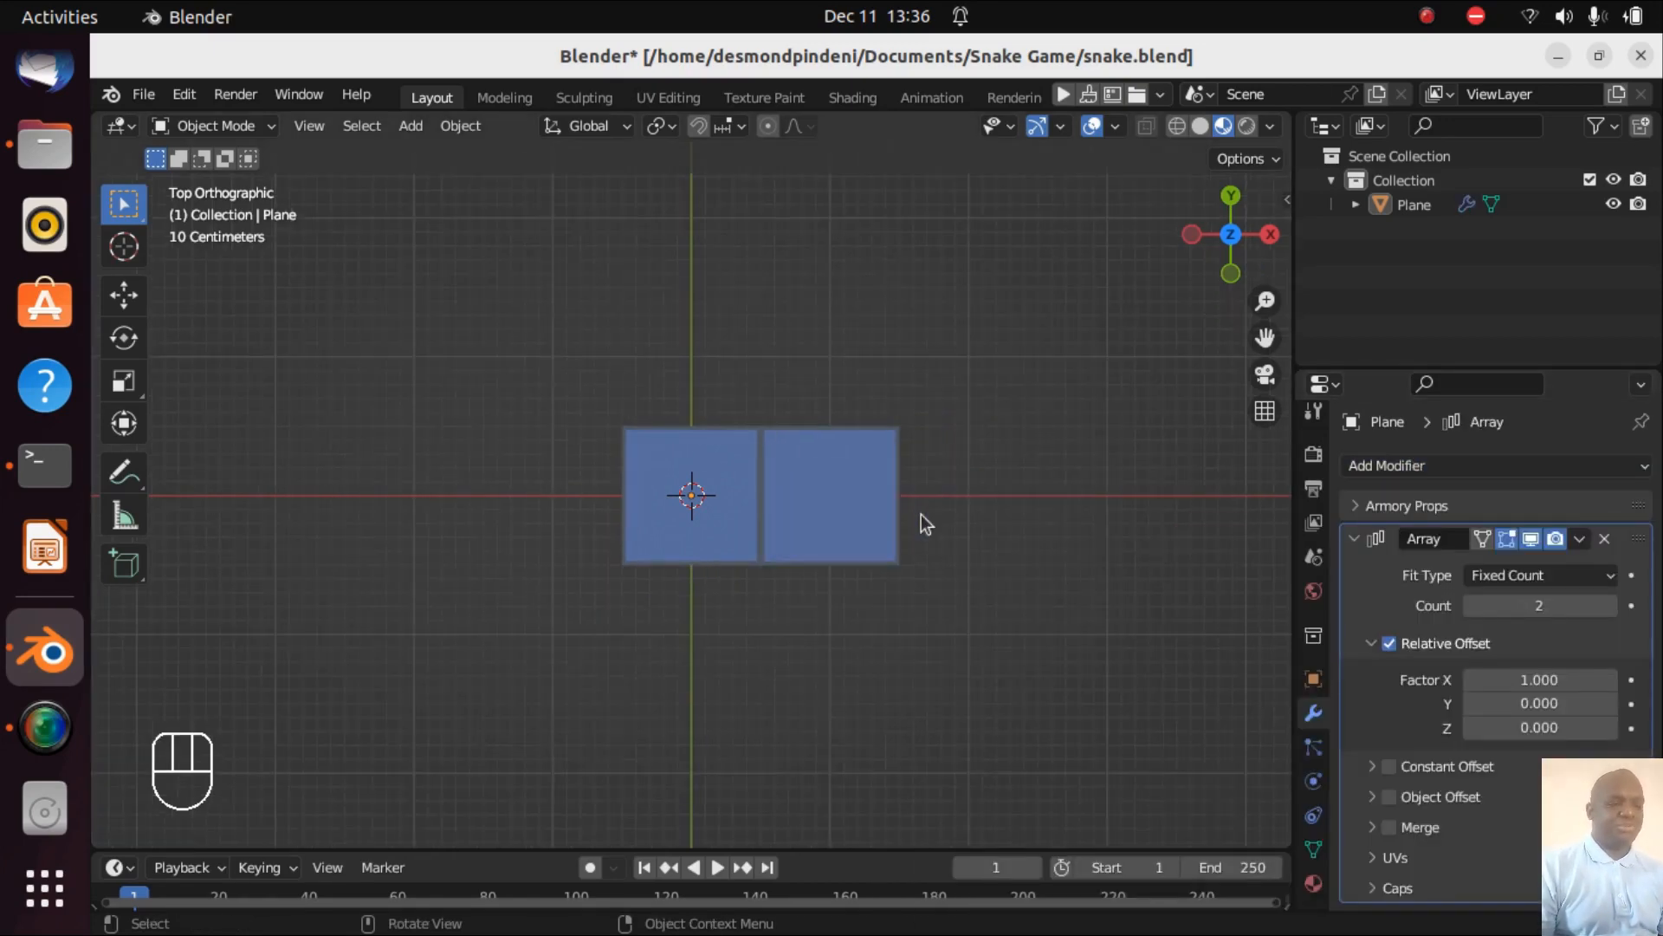
# - Set the Array modifier's count to 12 to build a row of grid cells along X
pyautogui.scroll(-4, 922, 514)
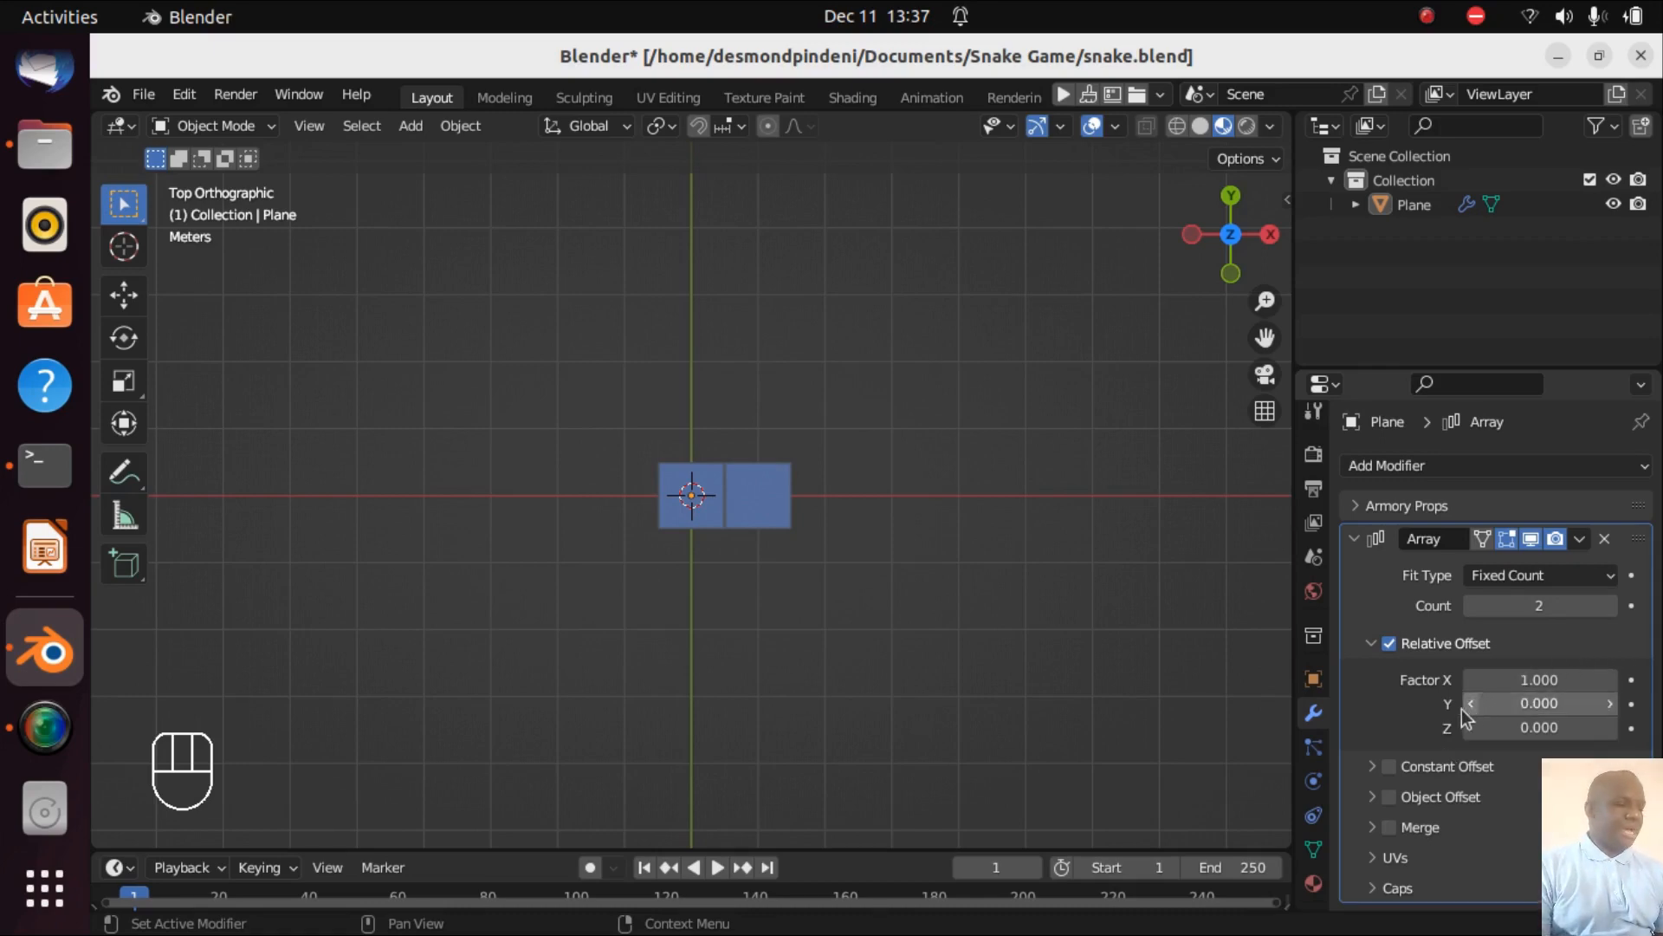
pyautogui.click(1612, 606)
pyautogui.click(1612, 606)
pyautogui.click(1611, 606)
pyautogui.click(1611, 605)
pyautogui.click(1611, 605)
pyautogui.click(1612, 605)
pyautogui.click(1611, 606)
pyautogui.scroll(-4, 1022, 591)
pyautogui.click(1610, 605)
pyautogui.click(1609, 605)
pyautogui.click(1609, 606)
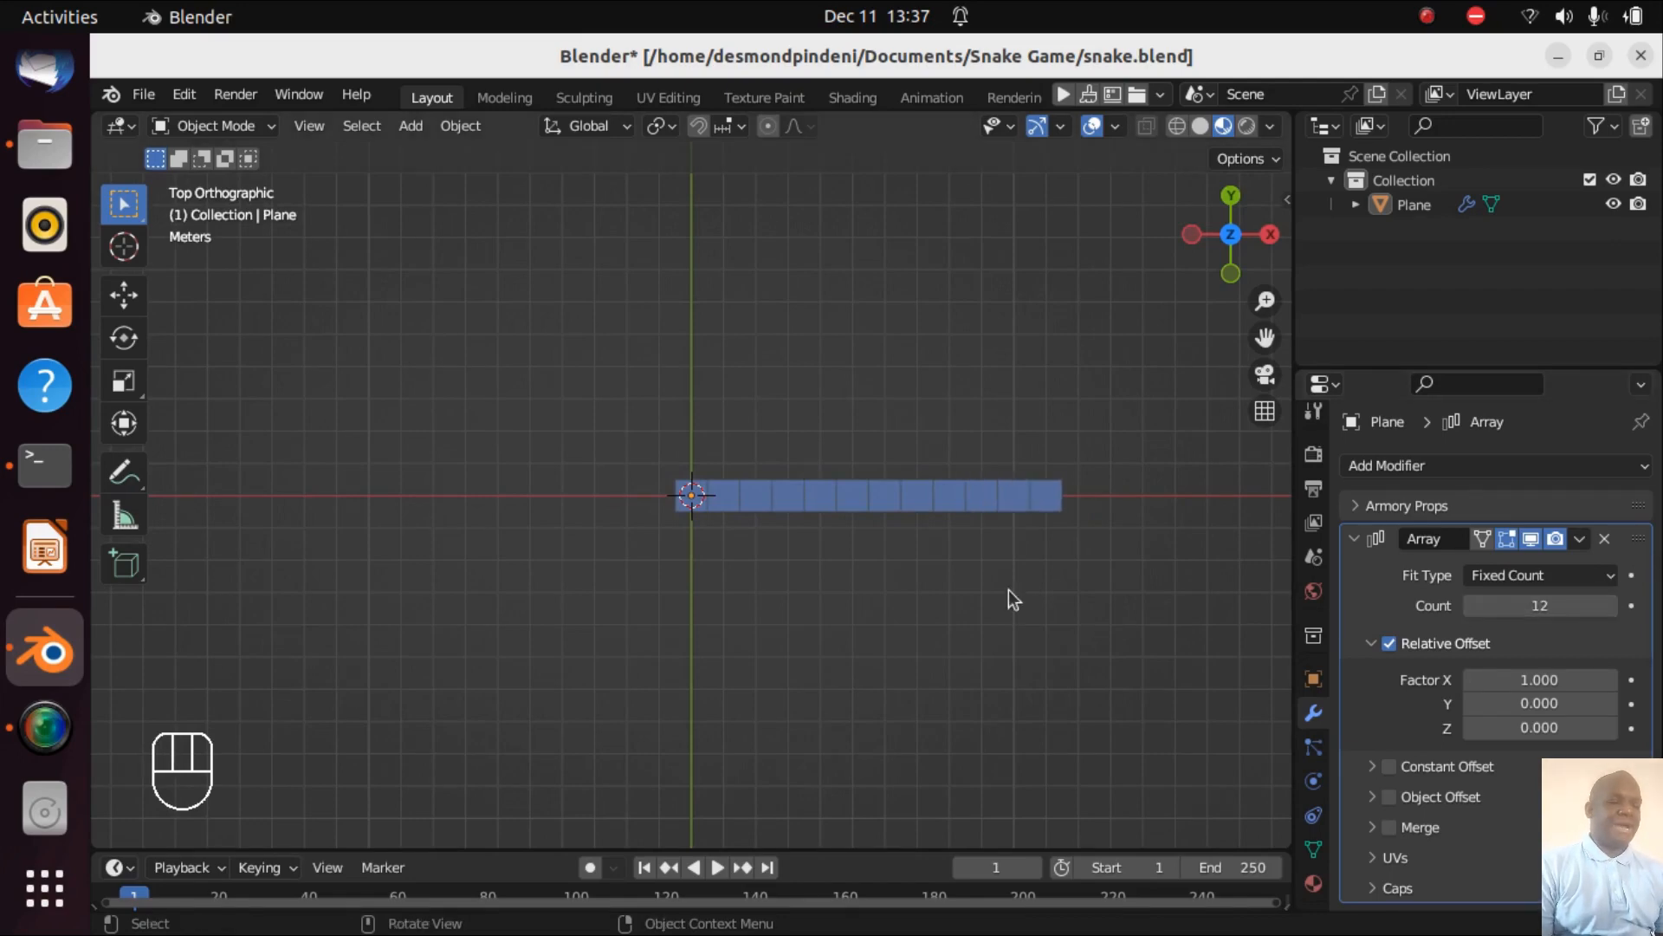
# - Apply the Array modifier that forms the row of cells, and add a new Array modifier to the plane
pyautogui.click(1578, 541)
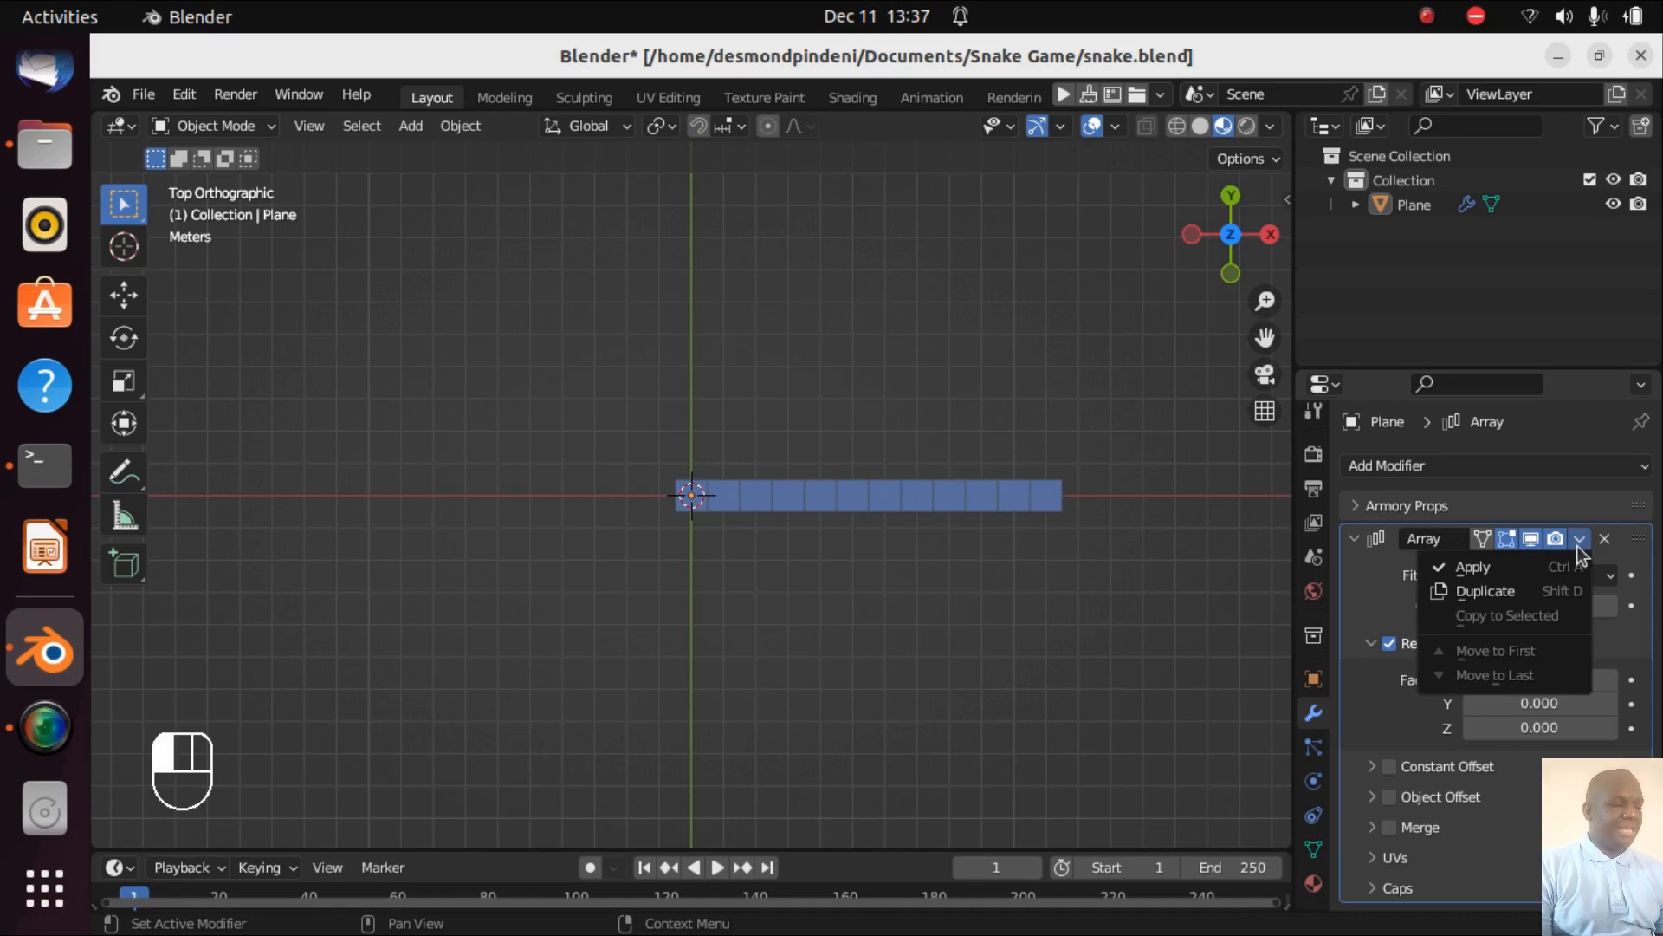
pyautogui.click(1490, 564)
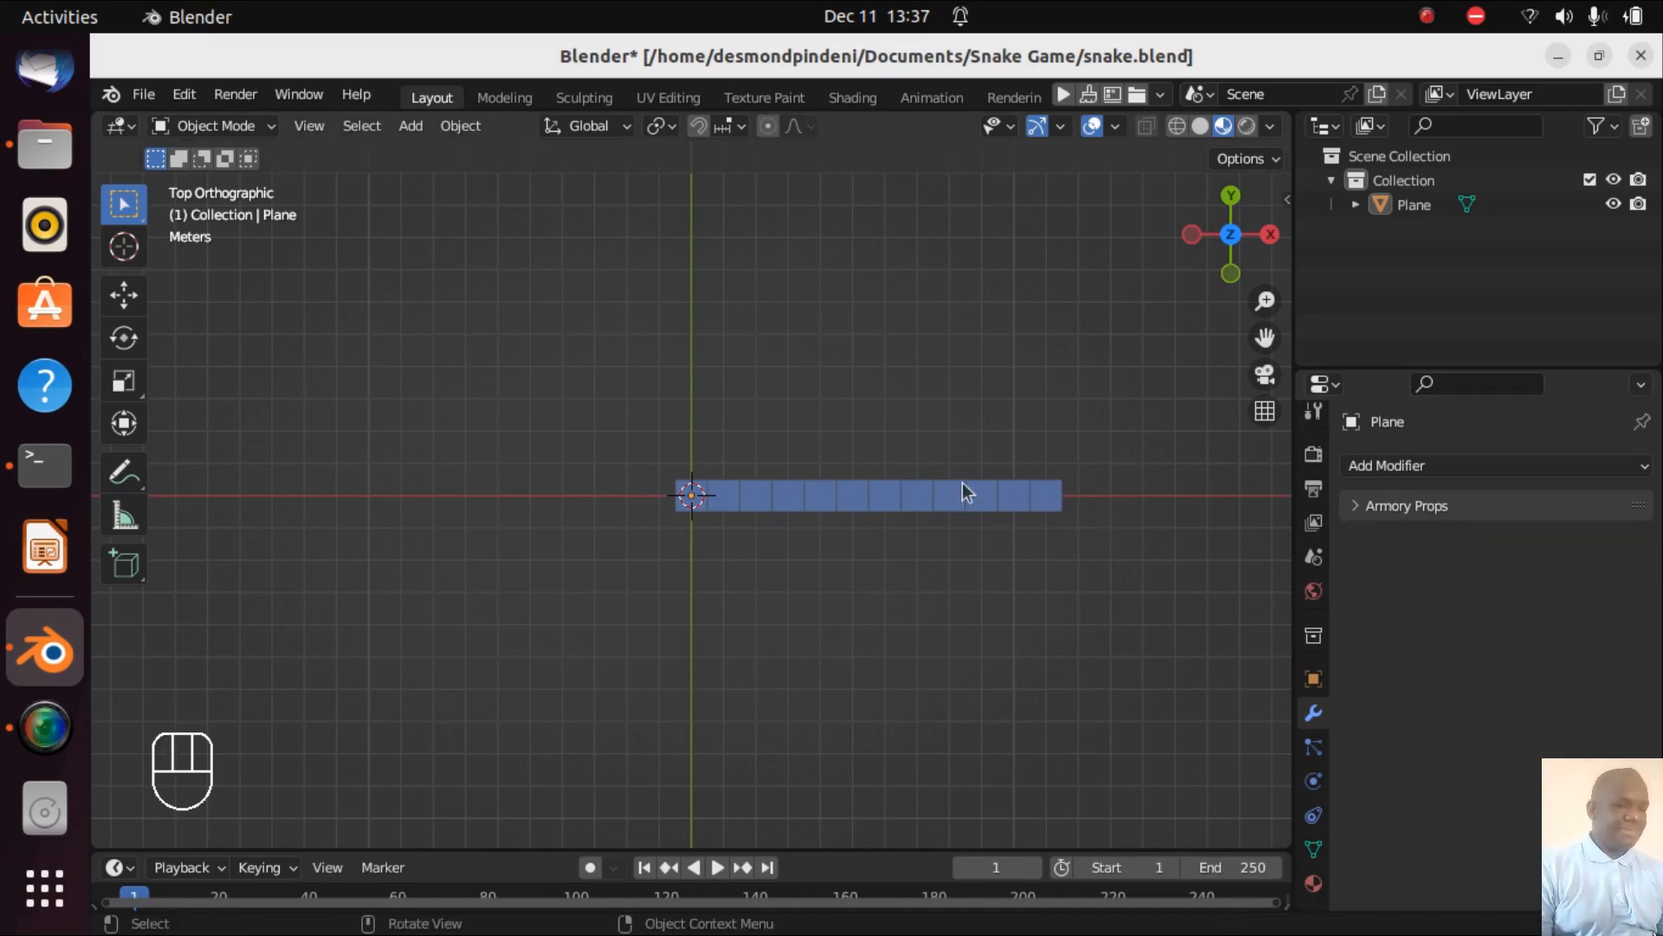
pyautogui.click(683, 498)
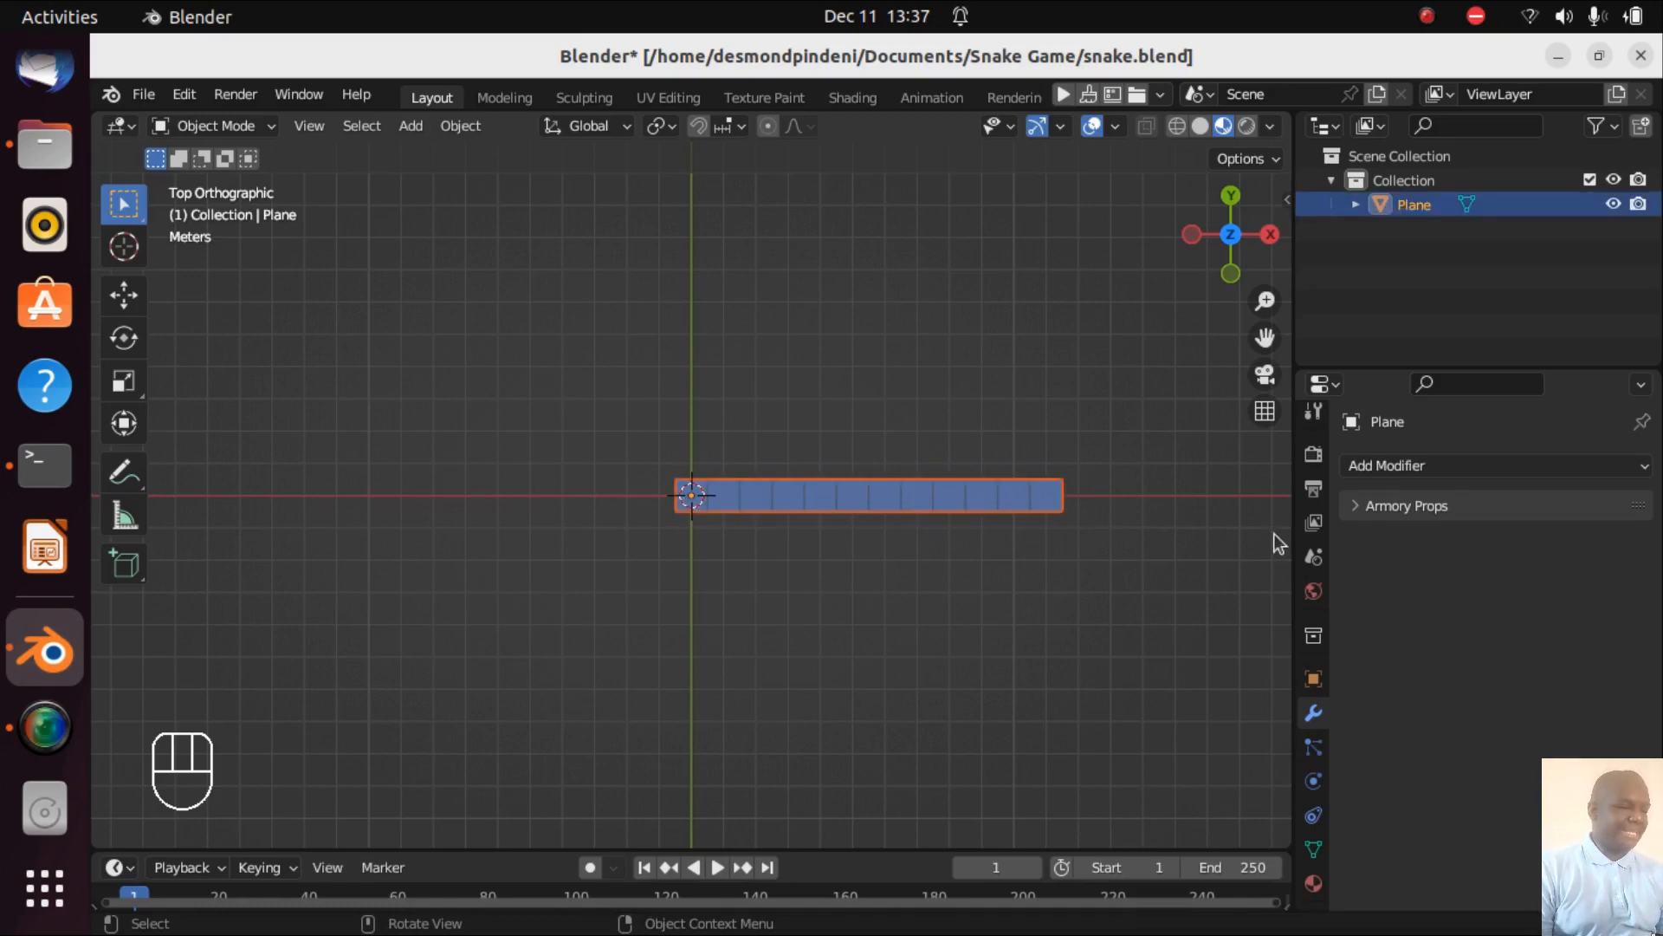
pyautogui.click(1441, 464)
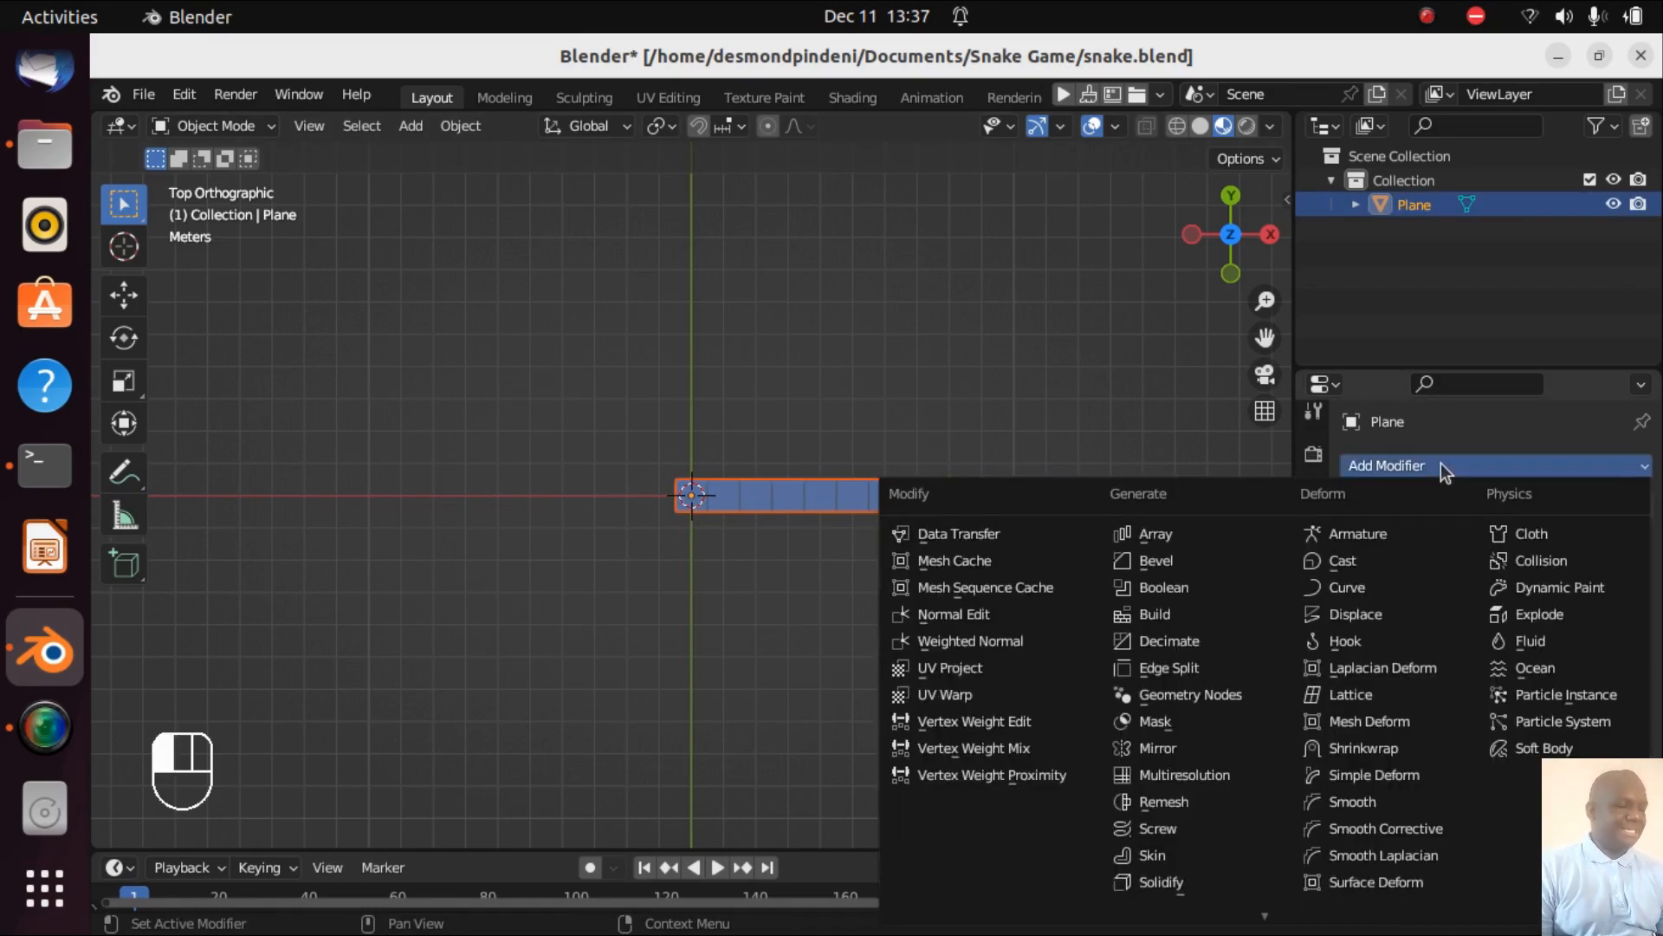
pyautogui.click(1167, 538)
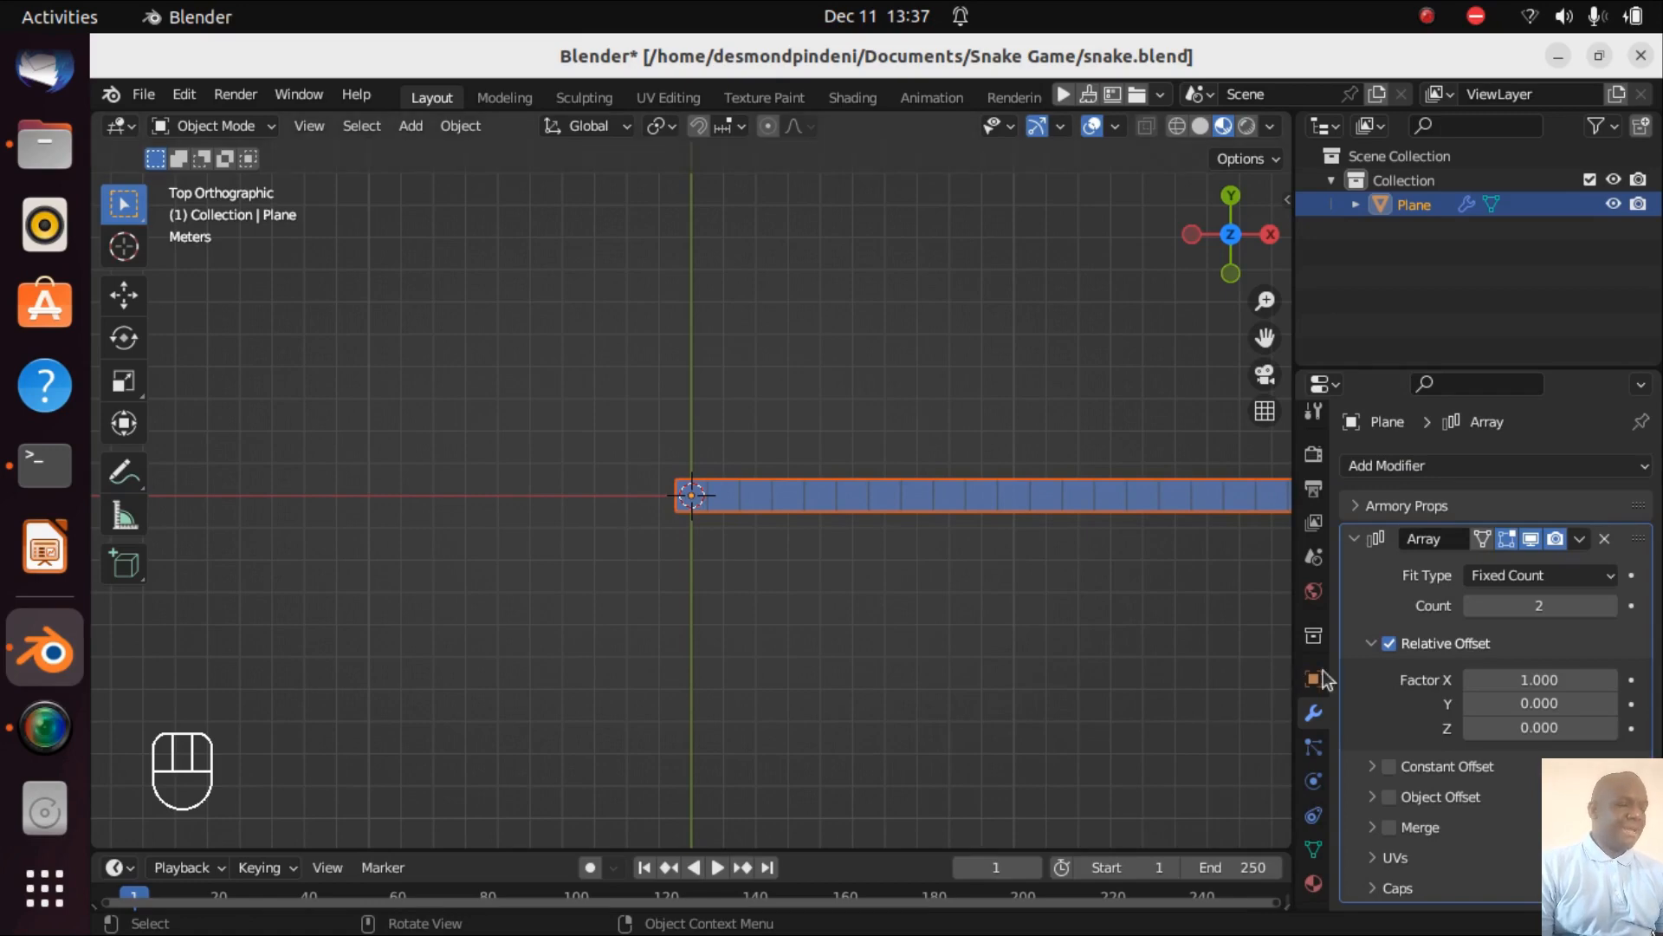
# - Set the new Array modifier's relative offset factors to 0 in X and 1 in Y
pyautogui.click(1523, 681)
pyautogui.press('BackSpace')
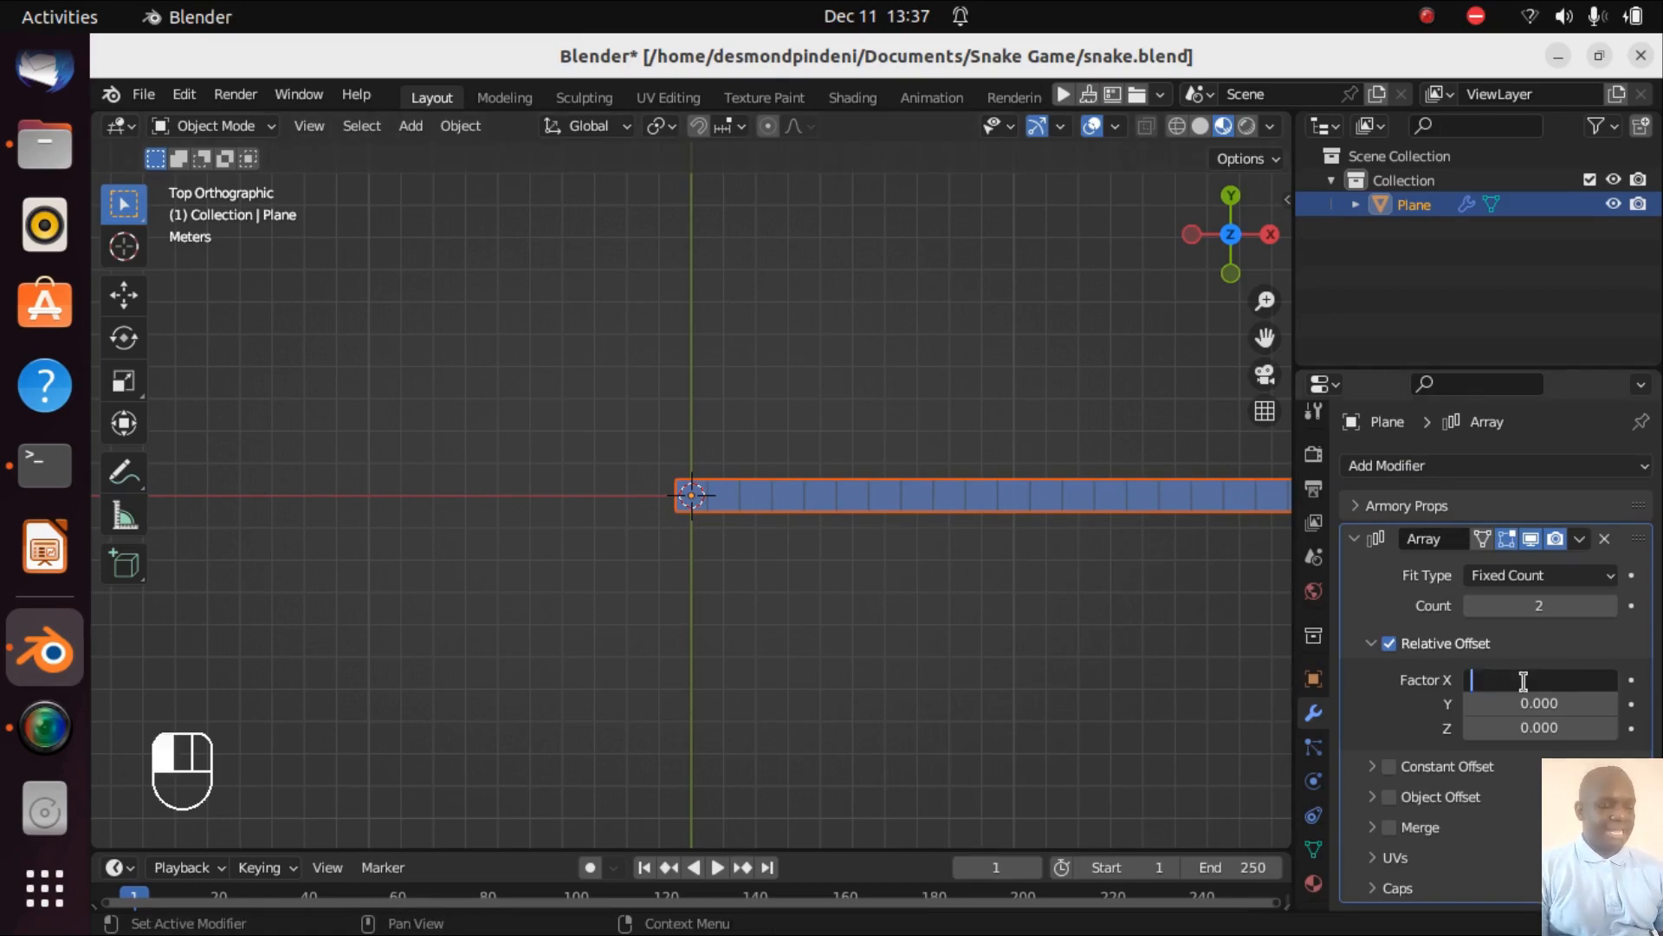
pyautogui.write('0')
pyautogui.press('Return')
pyautogui.click(1507, 701)
pyautogui.press('BackSpace')
pyautogui.write('1')
pyautogui.press('Return')
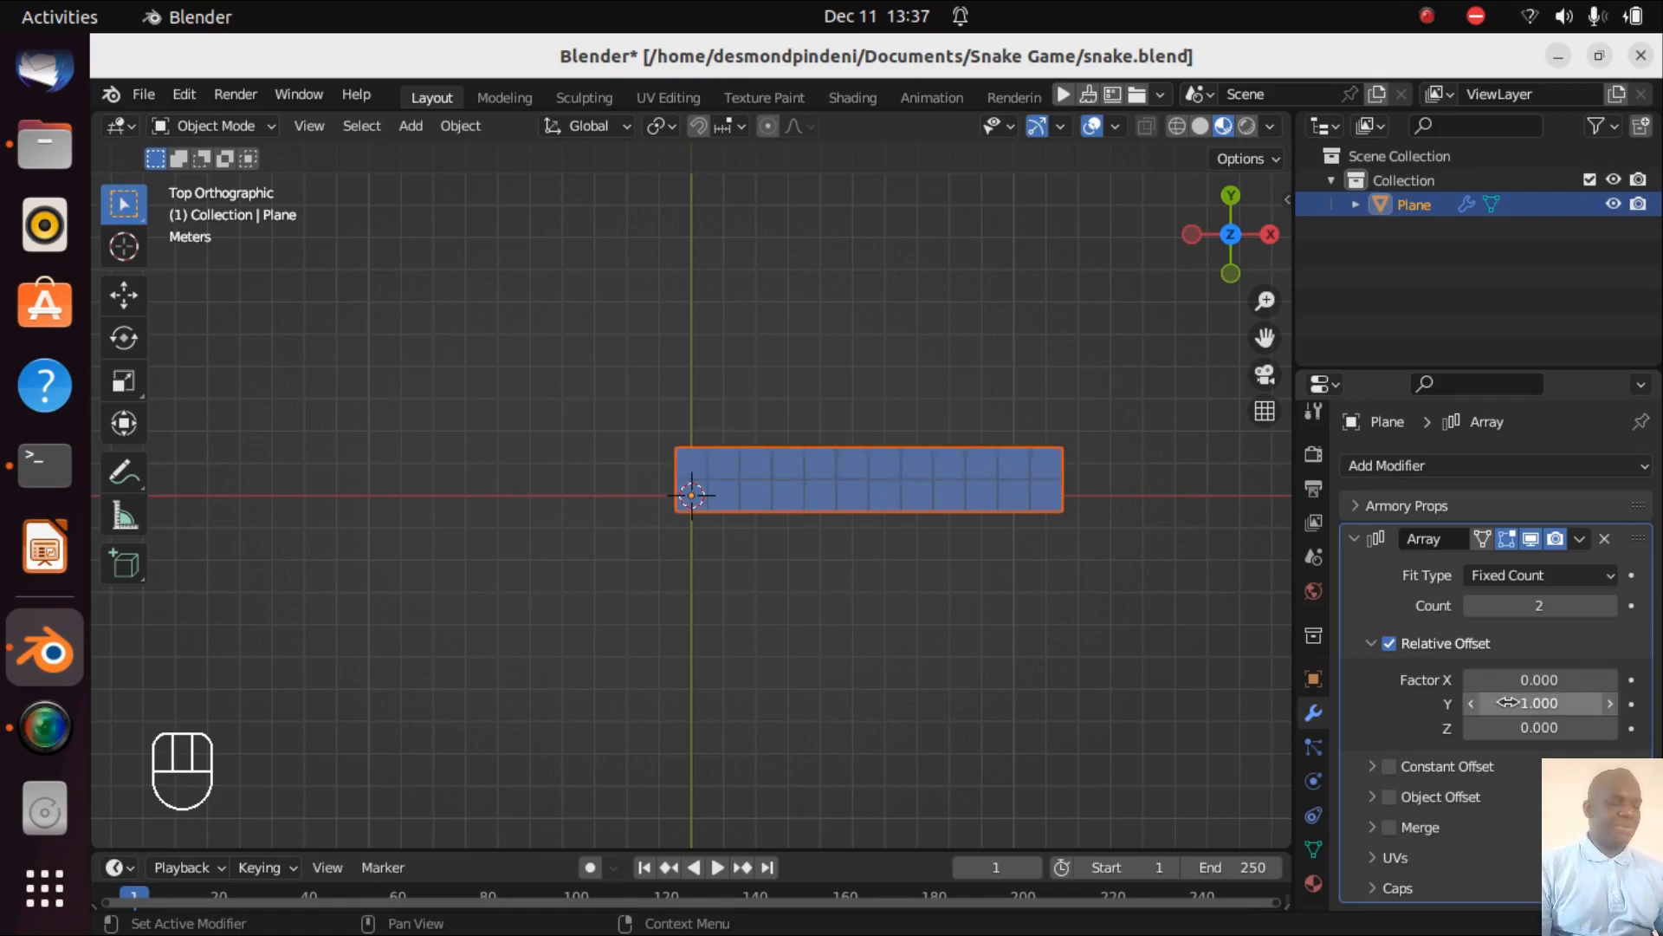
# - Set the new Array modifier's count to 12 to stack the rows along Y
pyautogui.click(1610, 605)
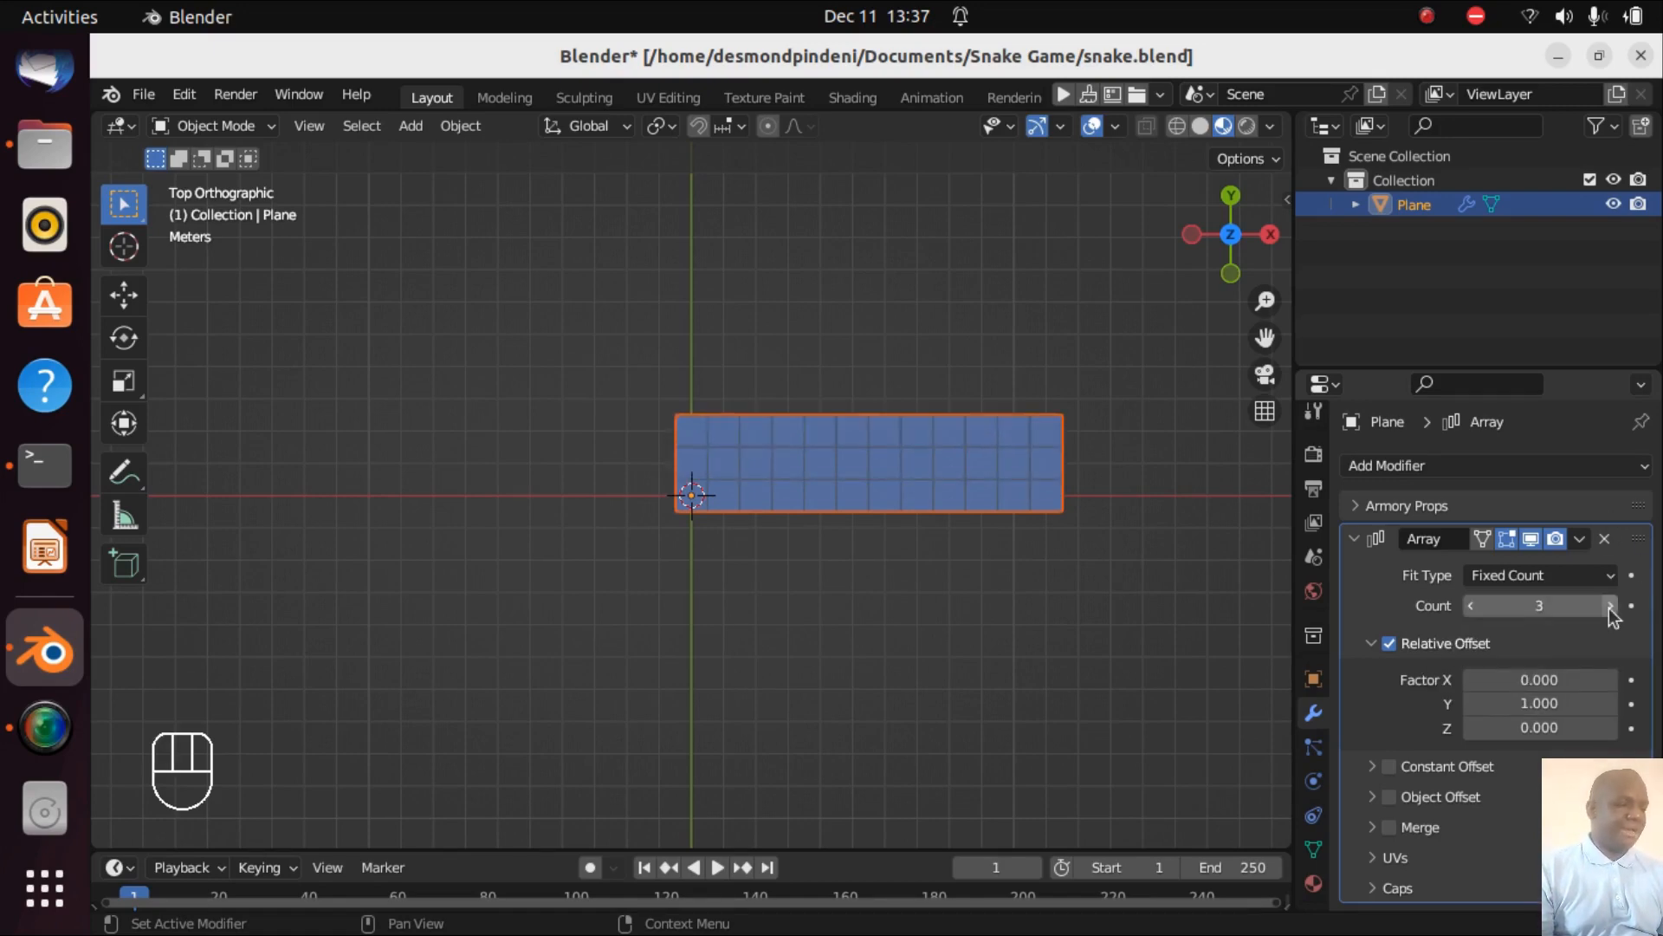
pyautogui.click(1610, 606)
pyautogui.click(1610, 606)
pyautogui.click(1609, 606)
pyautogui.click(1609, 605)
pyautogui.click(1609, 606)
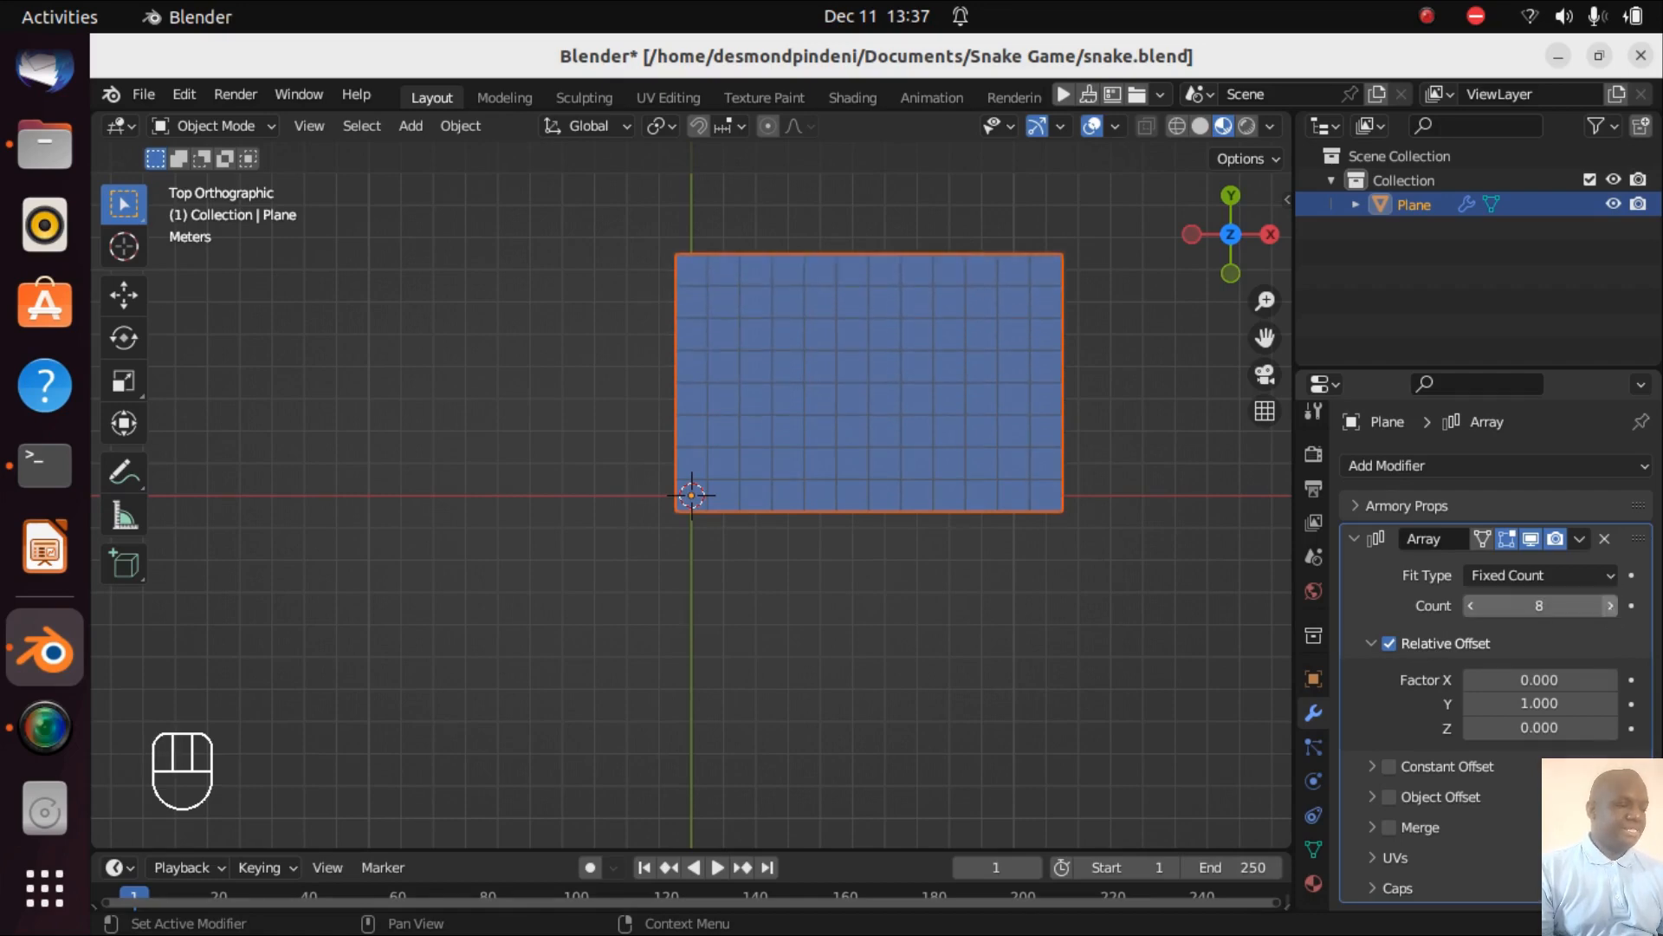
pyautogui.click(1609, 605)
pyautogui.click(1610, 606)
pyautogui.click(1609, 606)
pyautogui.click(1610, 605)
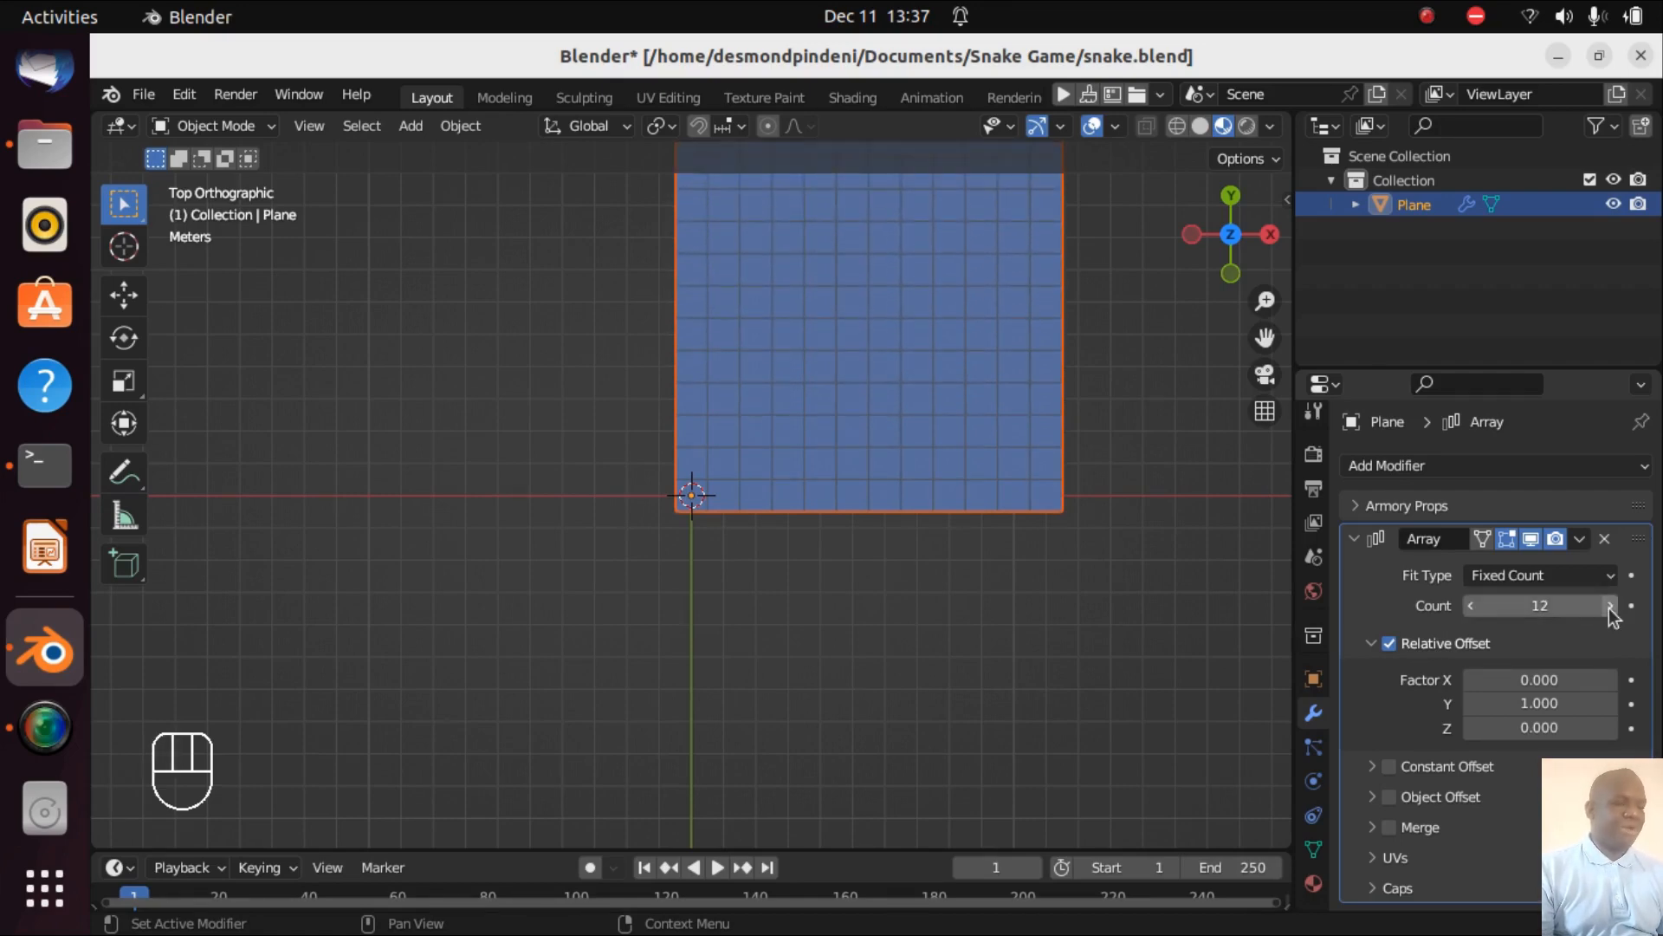
# - Apply the Y-direction Array modifier to the grid plane
pyautogui.press('ctrl+KP_8')
pyautogui.press('ctrl+KP_8')
pyautogui.press('ctrl+KP_8')
pyautogui.press('ctrl+KP_8')
pyautogui.press('ctrl+KP_8')
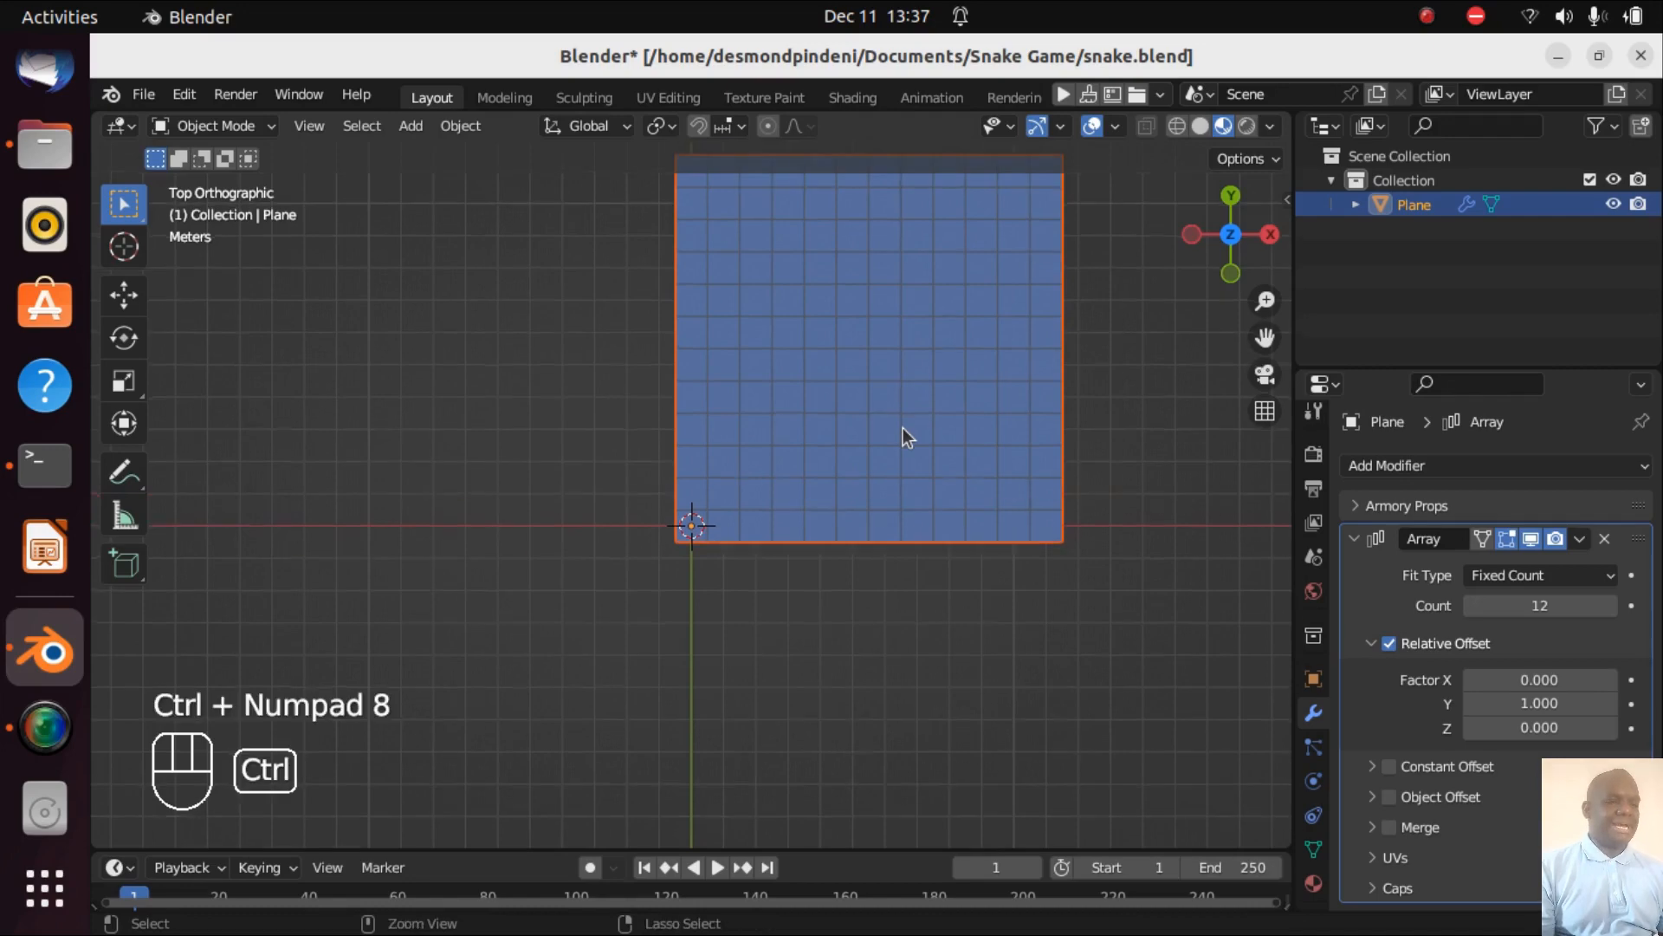
pyautogui.press('ctrl+KP_6')
pyautogui.press('ctrl+KP_6')
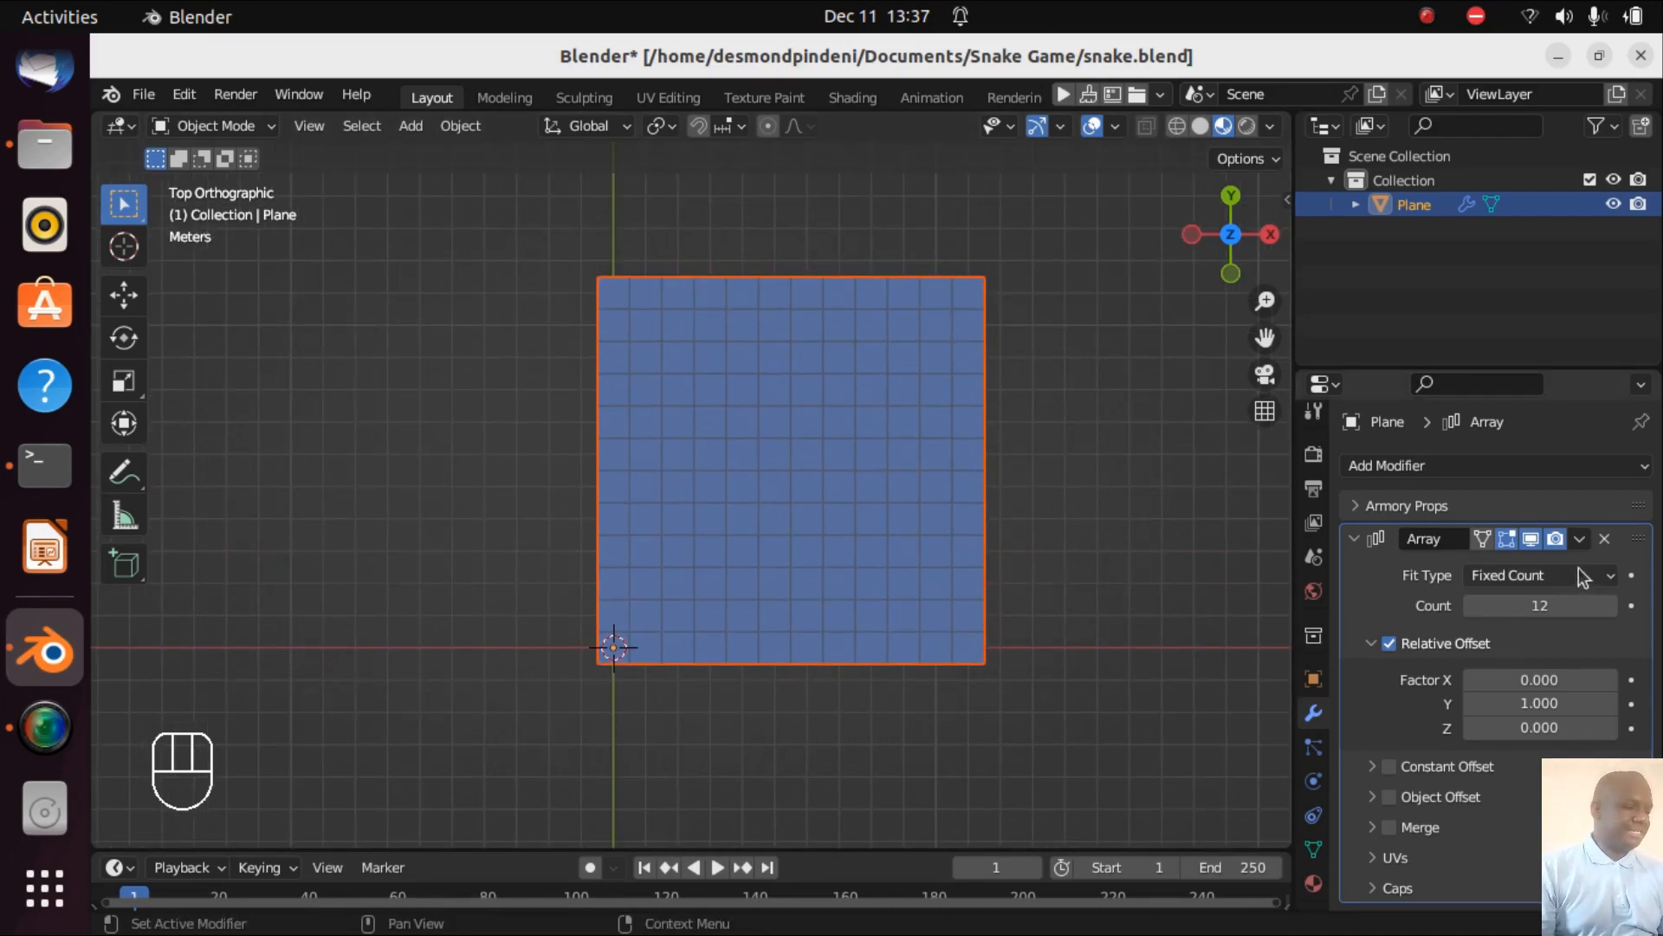
pyautogui.click(1579, 541)
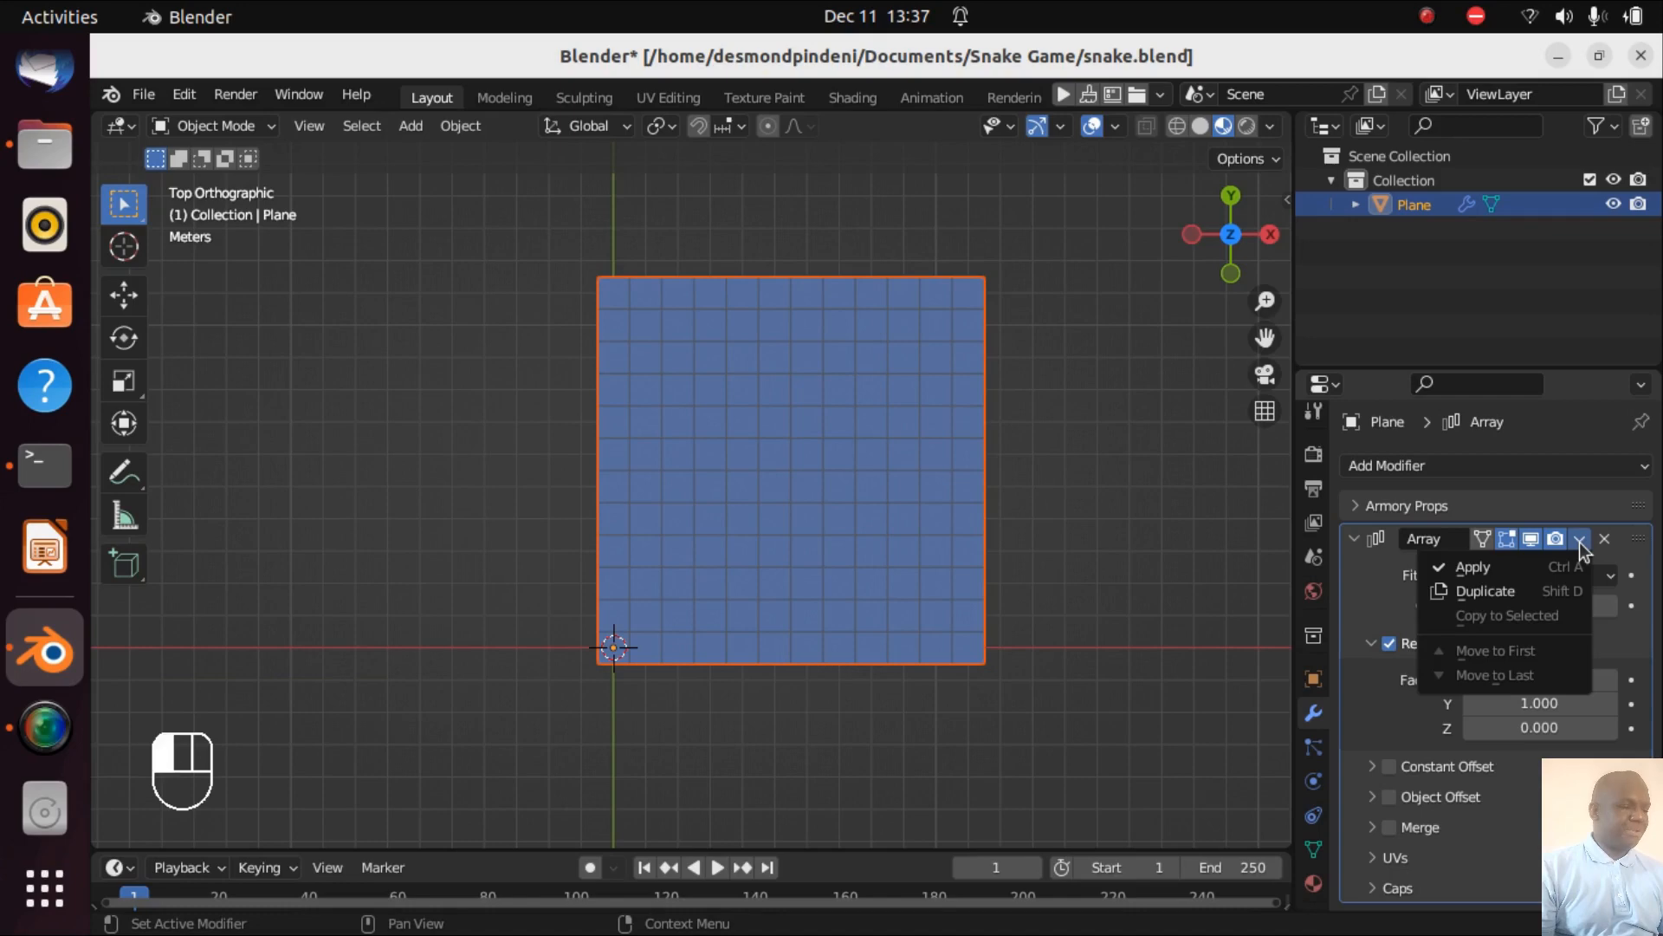
pyautogui.click(1507, 568)
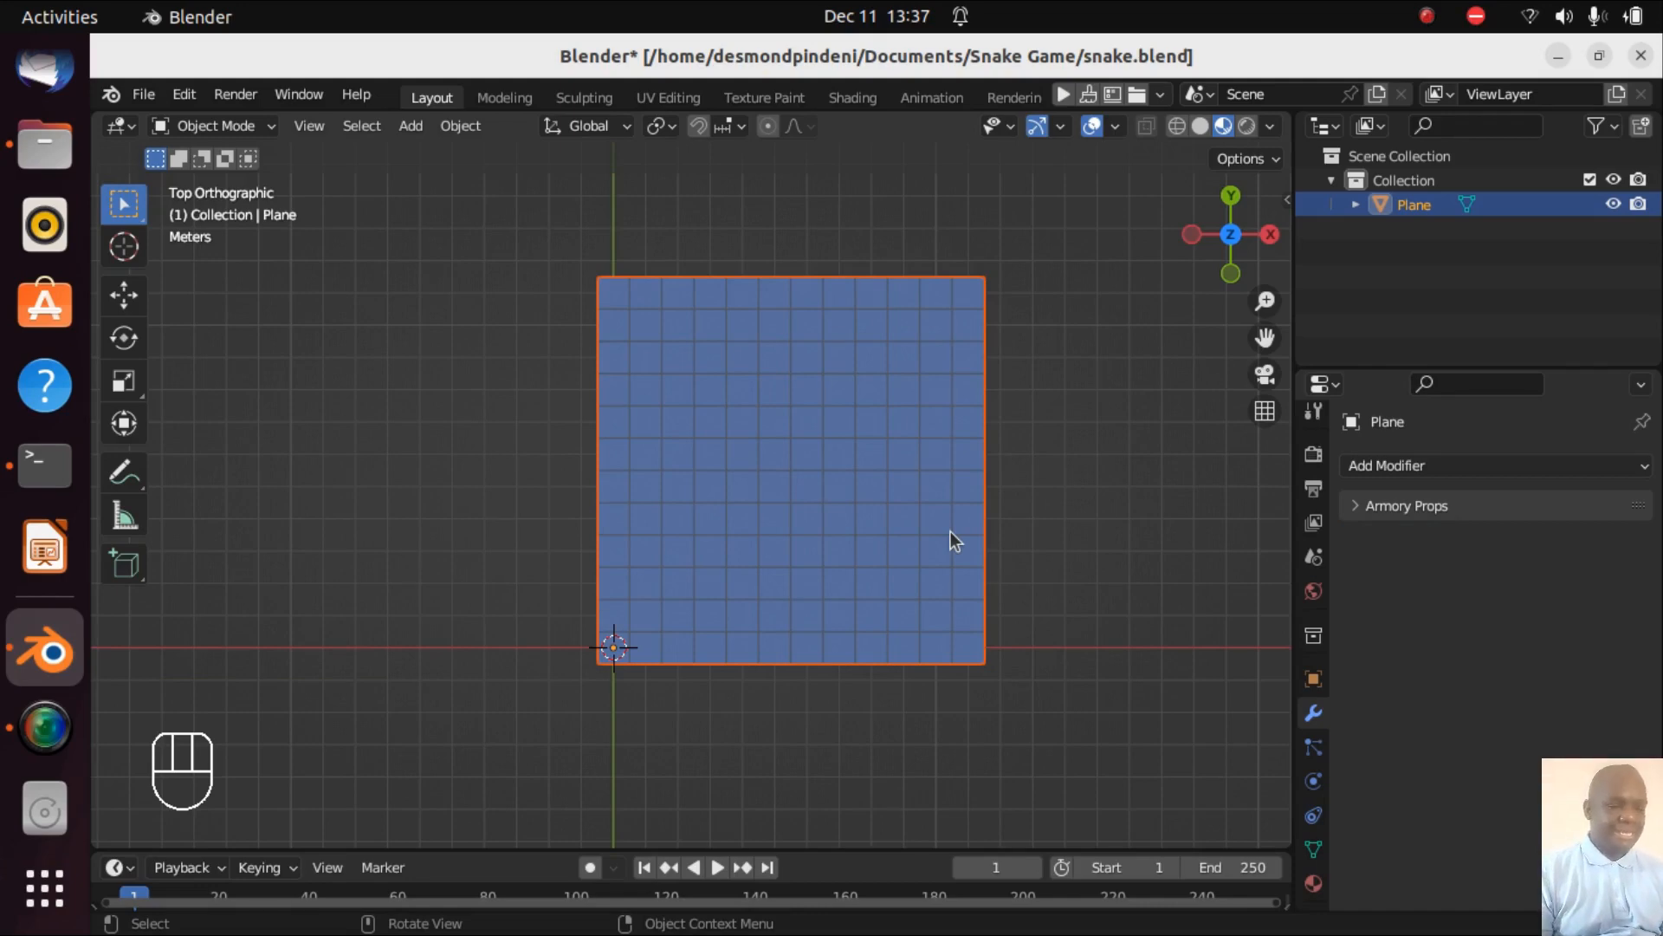
# - Add a mesh plane at the grid's origin cell and scale it by 0.5
pyautogui.scroll(3, 949, 532)
pyautogui.press('ctrl+KP_2')
pyautogui.press('ctrl+KP_2')
pyautogui.press('ctrl+KP_2')
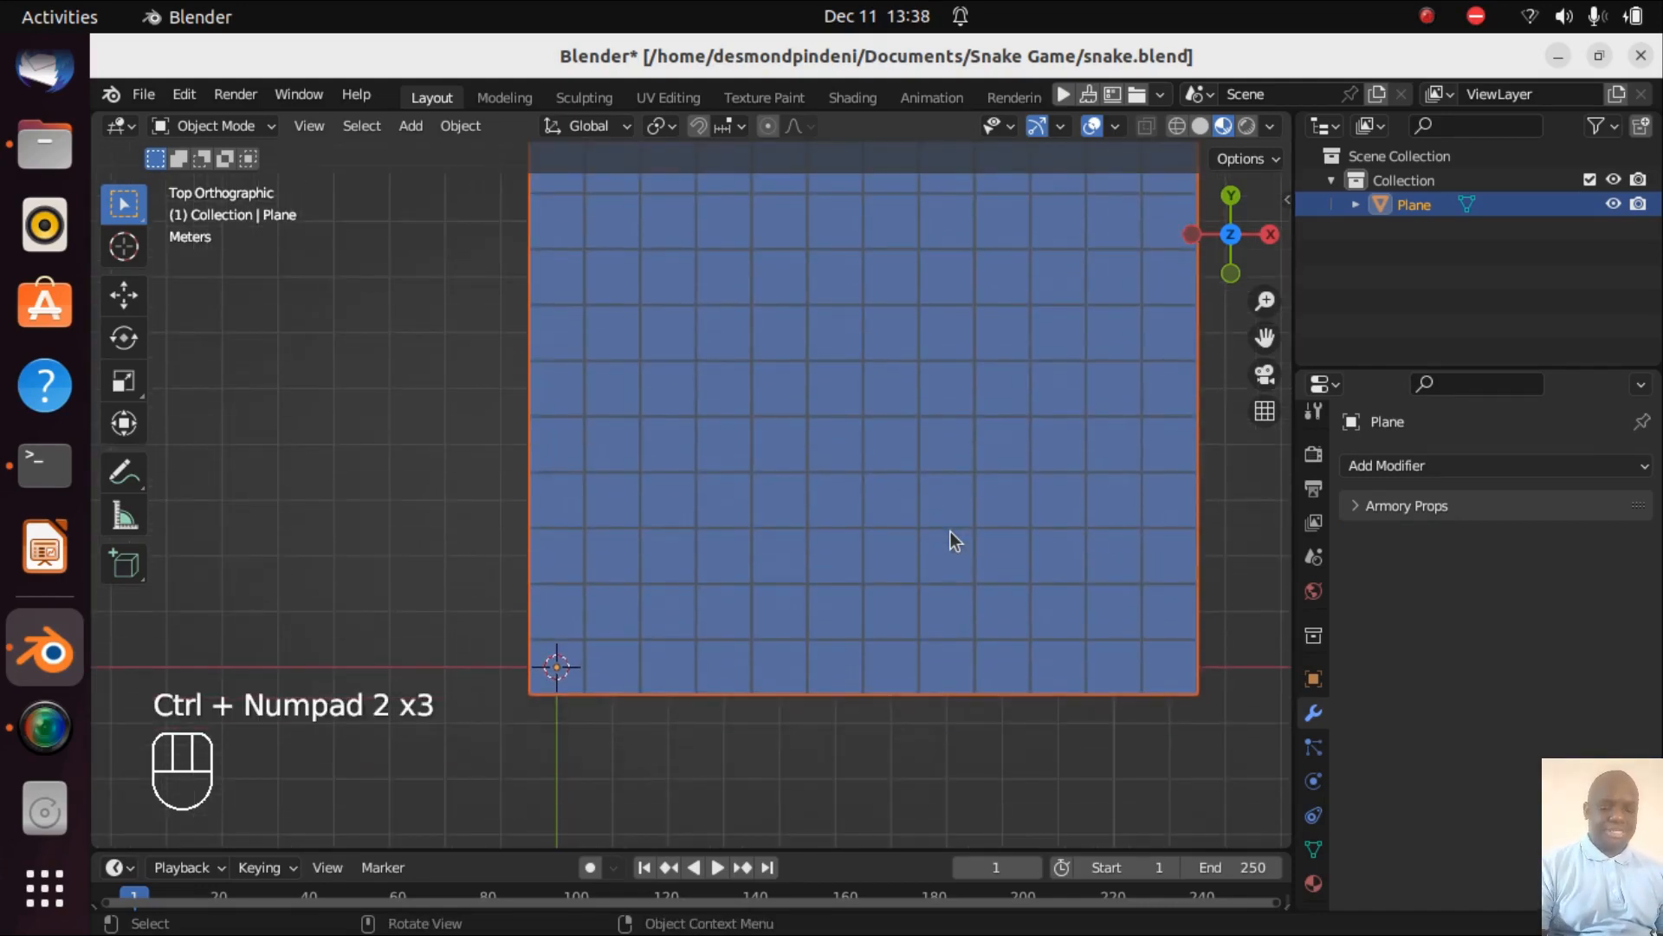
pyautogui.hotkey('shift', 'a')
pyautogui.moveTo(882, 435)
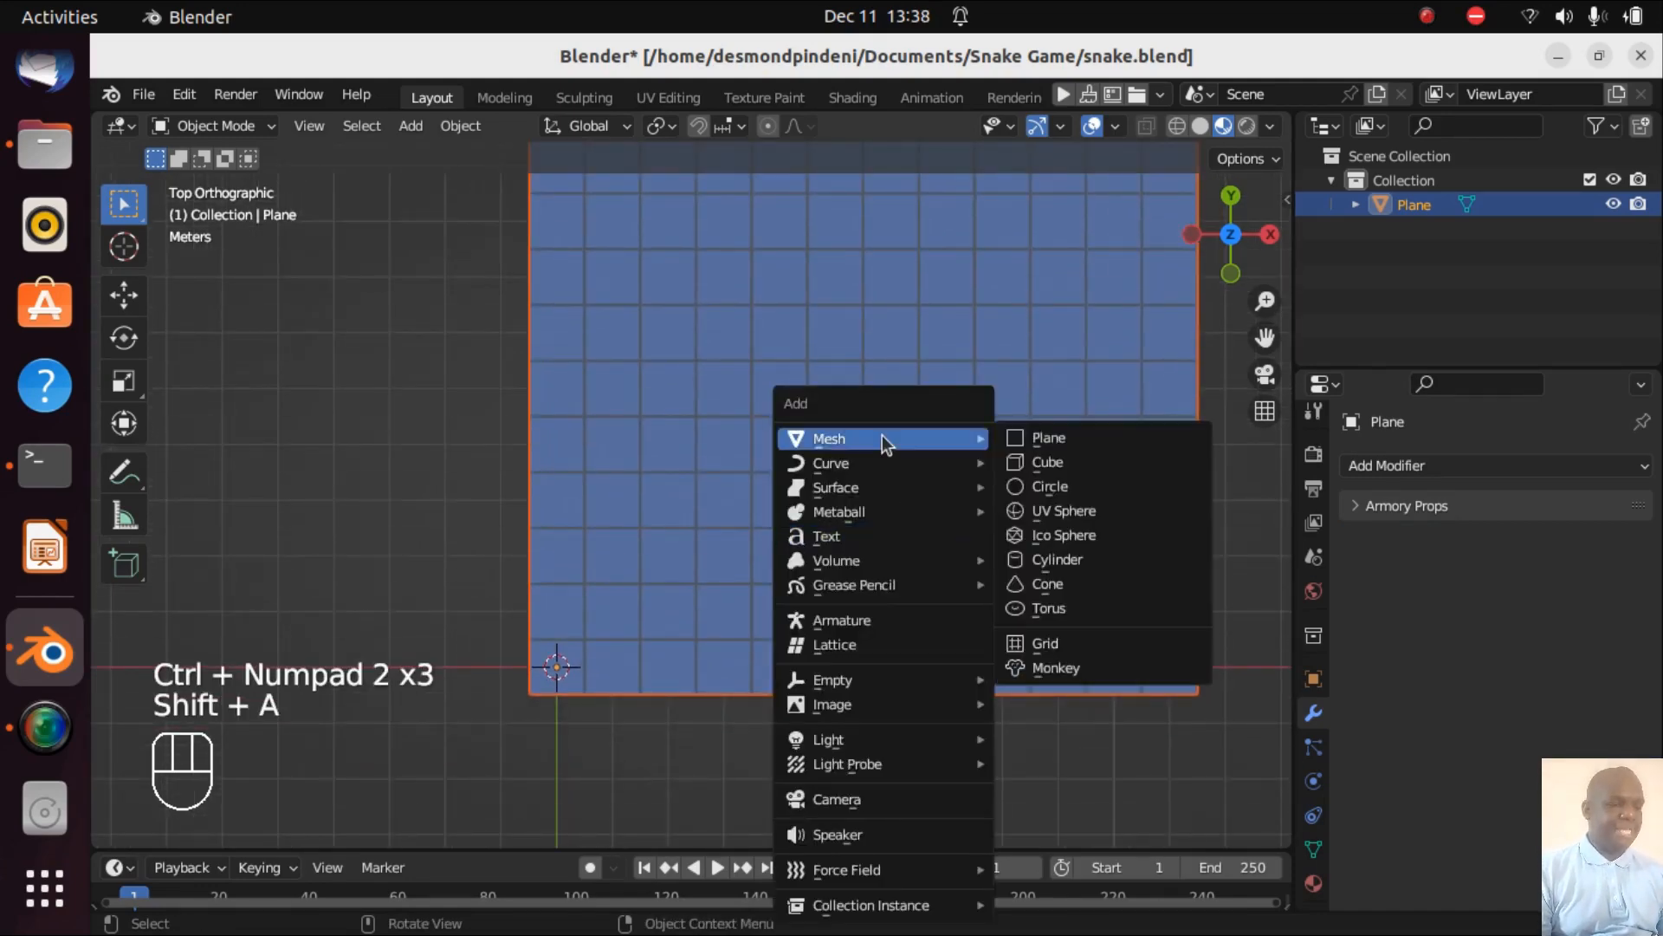
pyautogui.click(1025, 435)
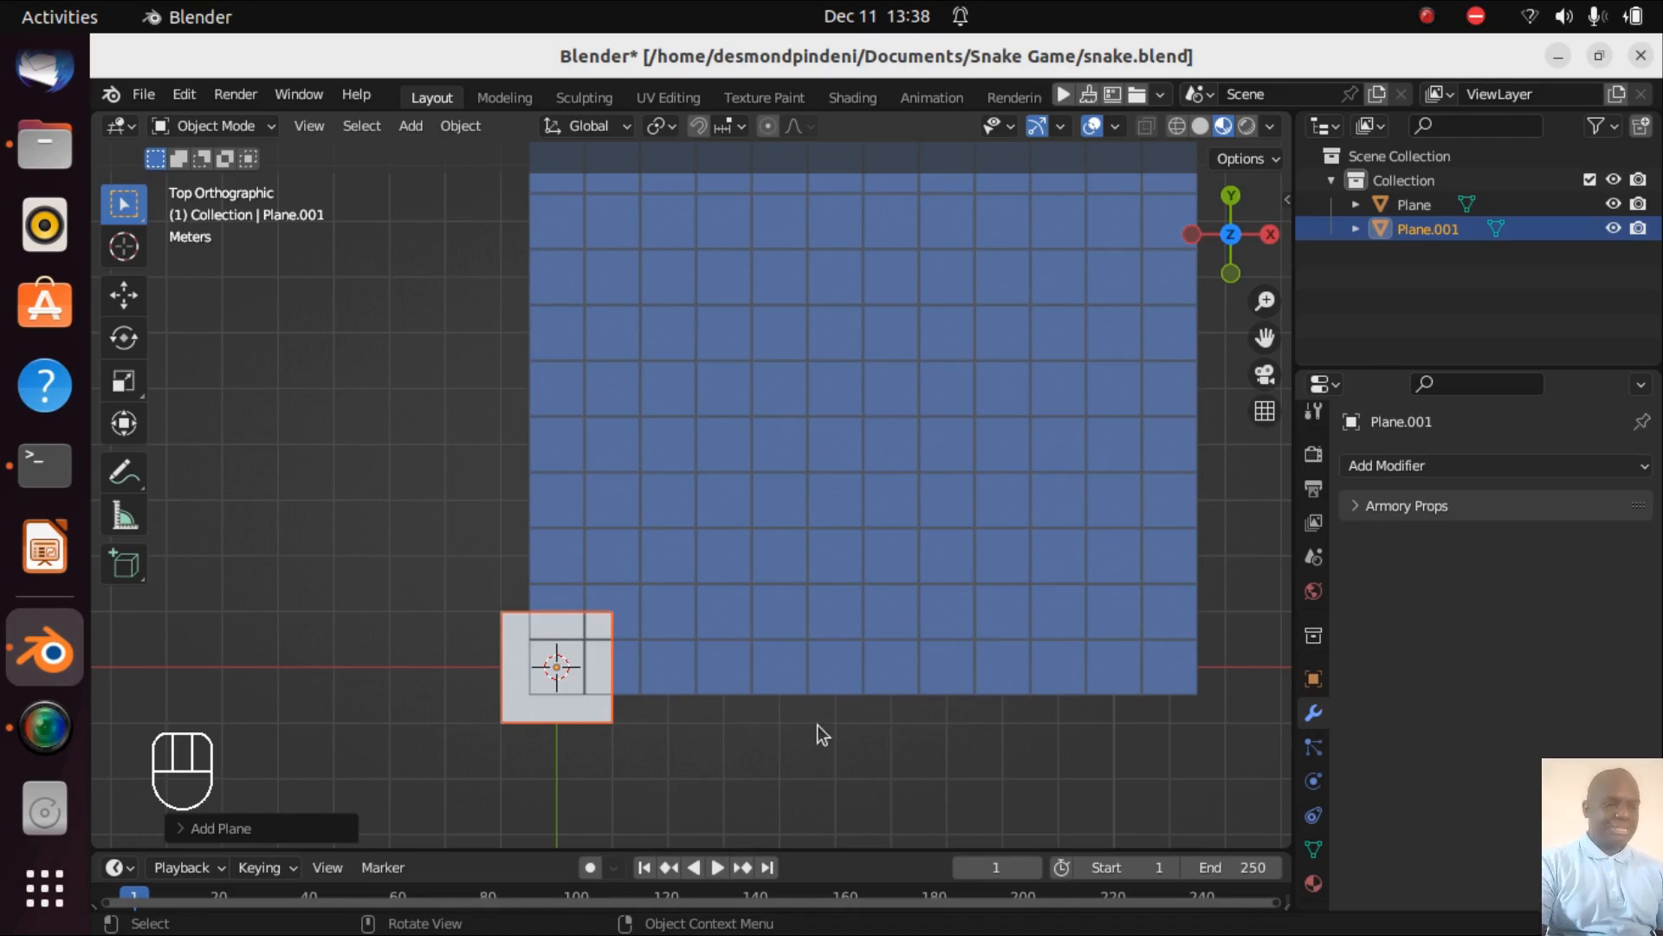
pyautogui.write('s')
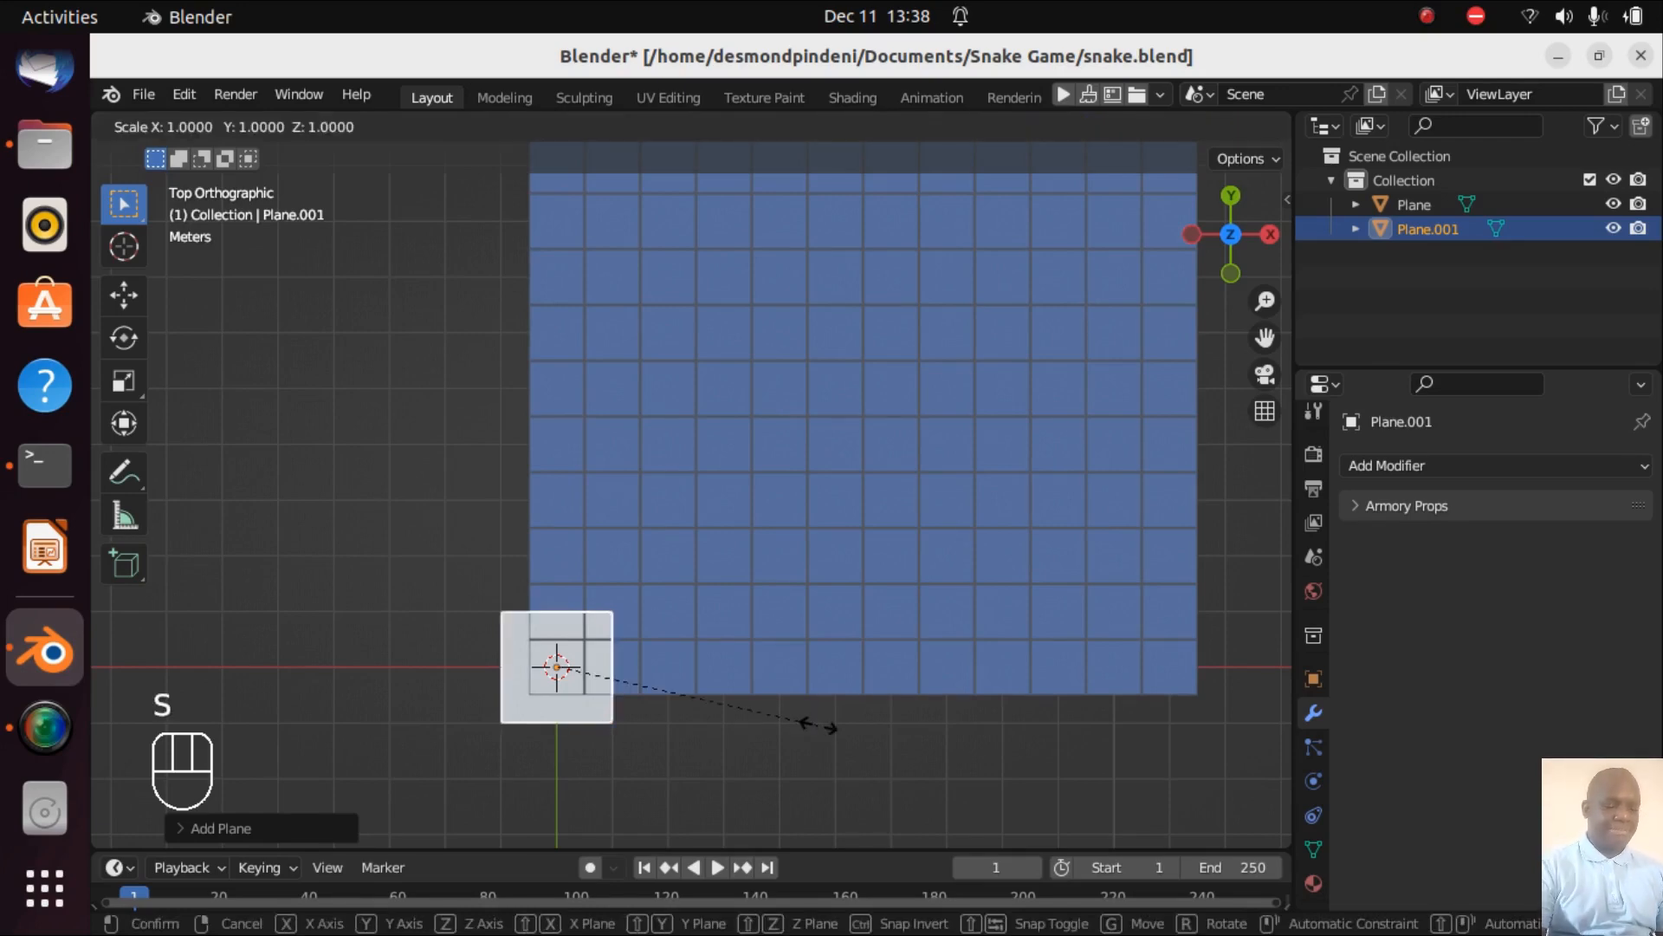
pyautogui.write('.5')
pyautogui.click(771, 727)
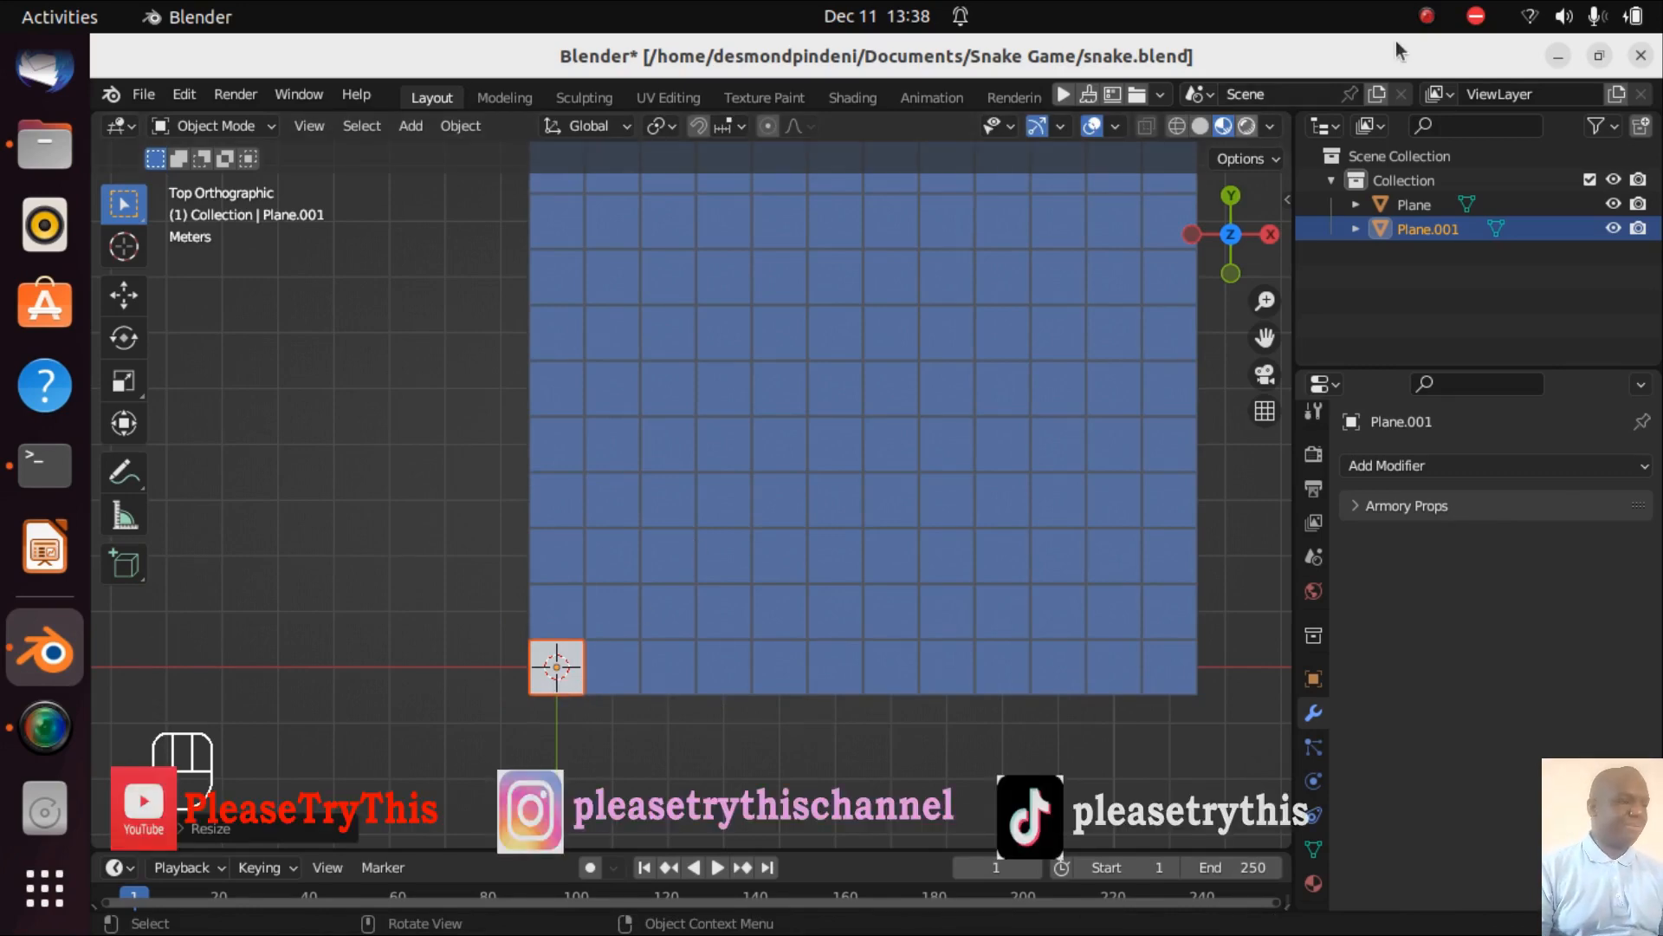
# - Rename the small plane on the origin cell as head
pyautogui.doubleClick(1422, 233)
pyautogui.press('BackSpace')
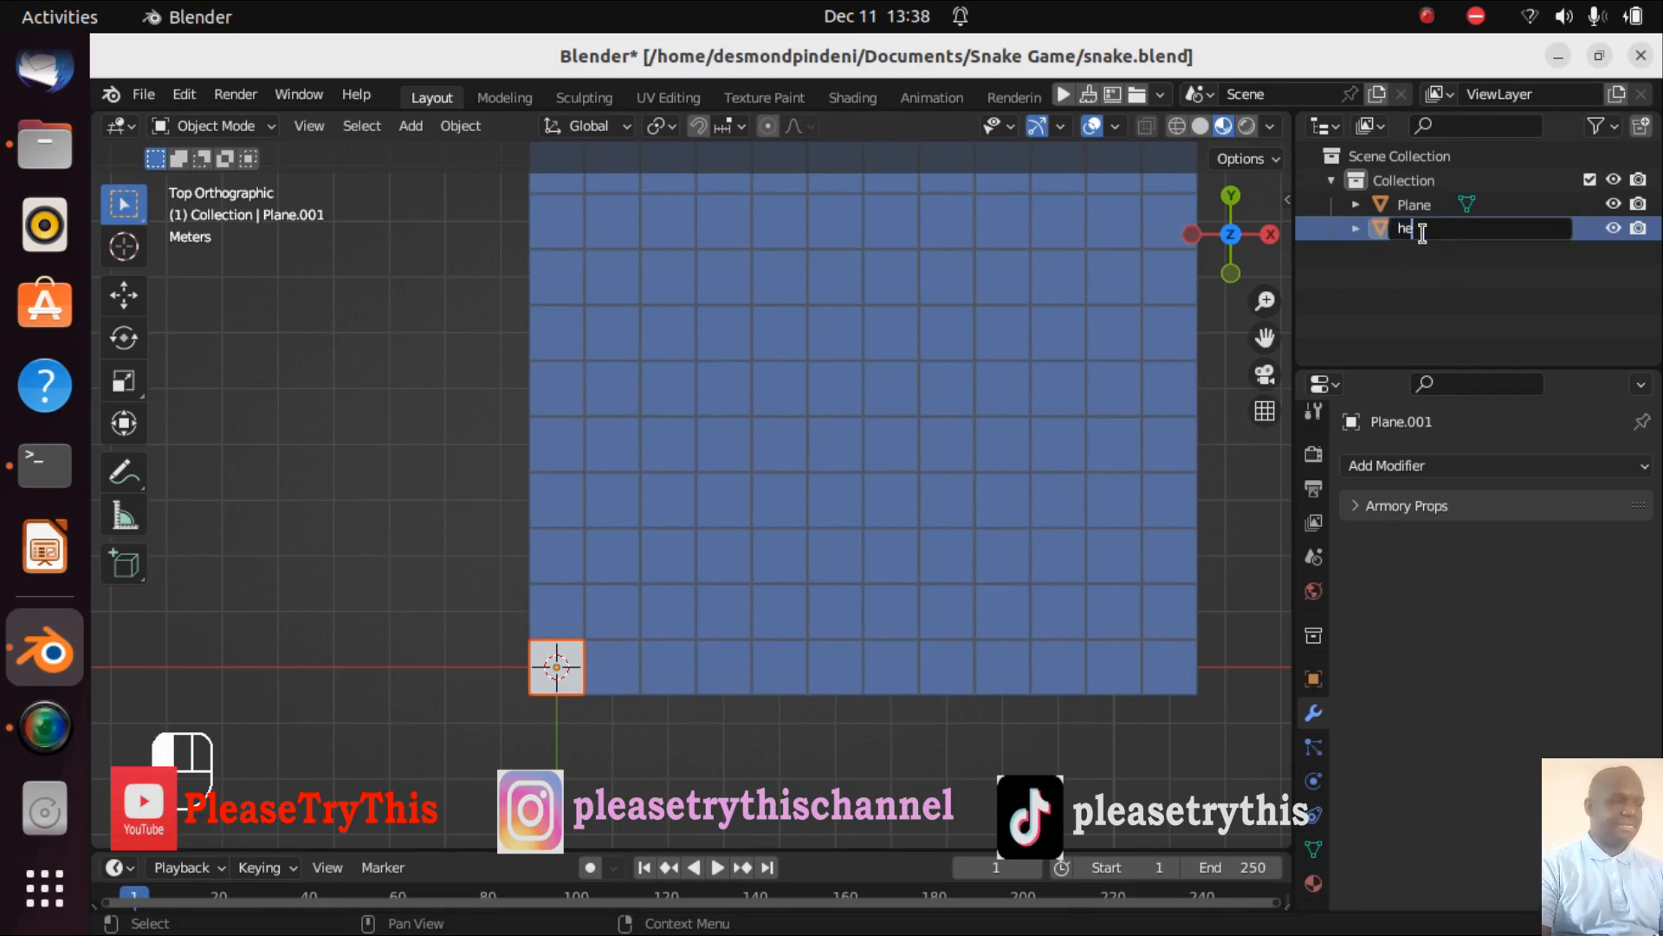
pyautogui.write('head')
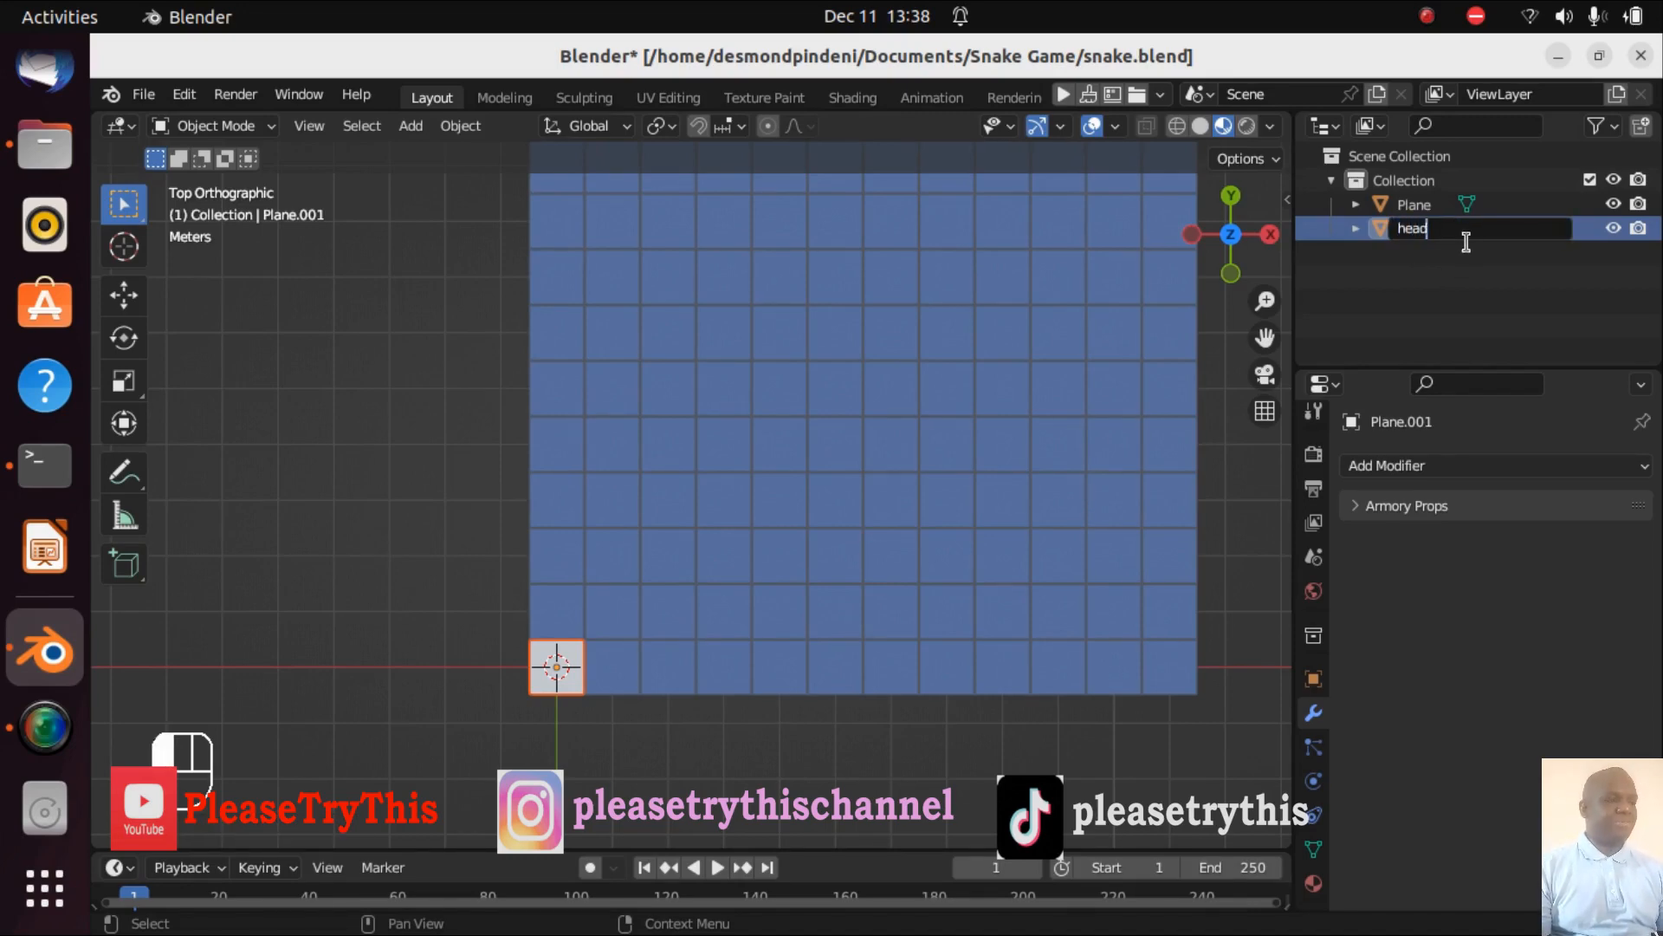
pyautogui.press('Return')
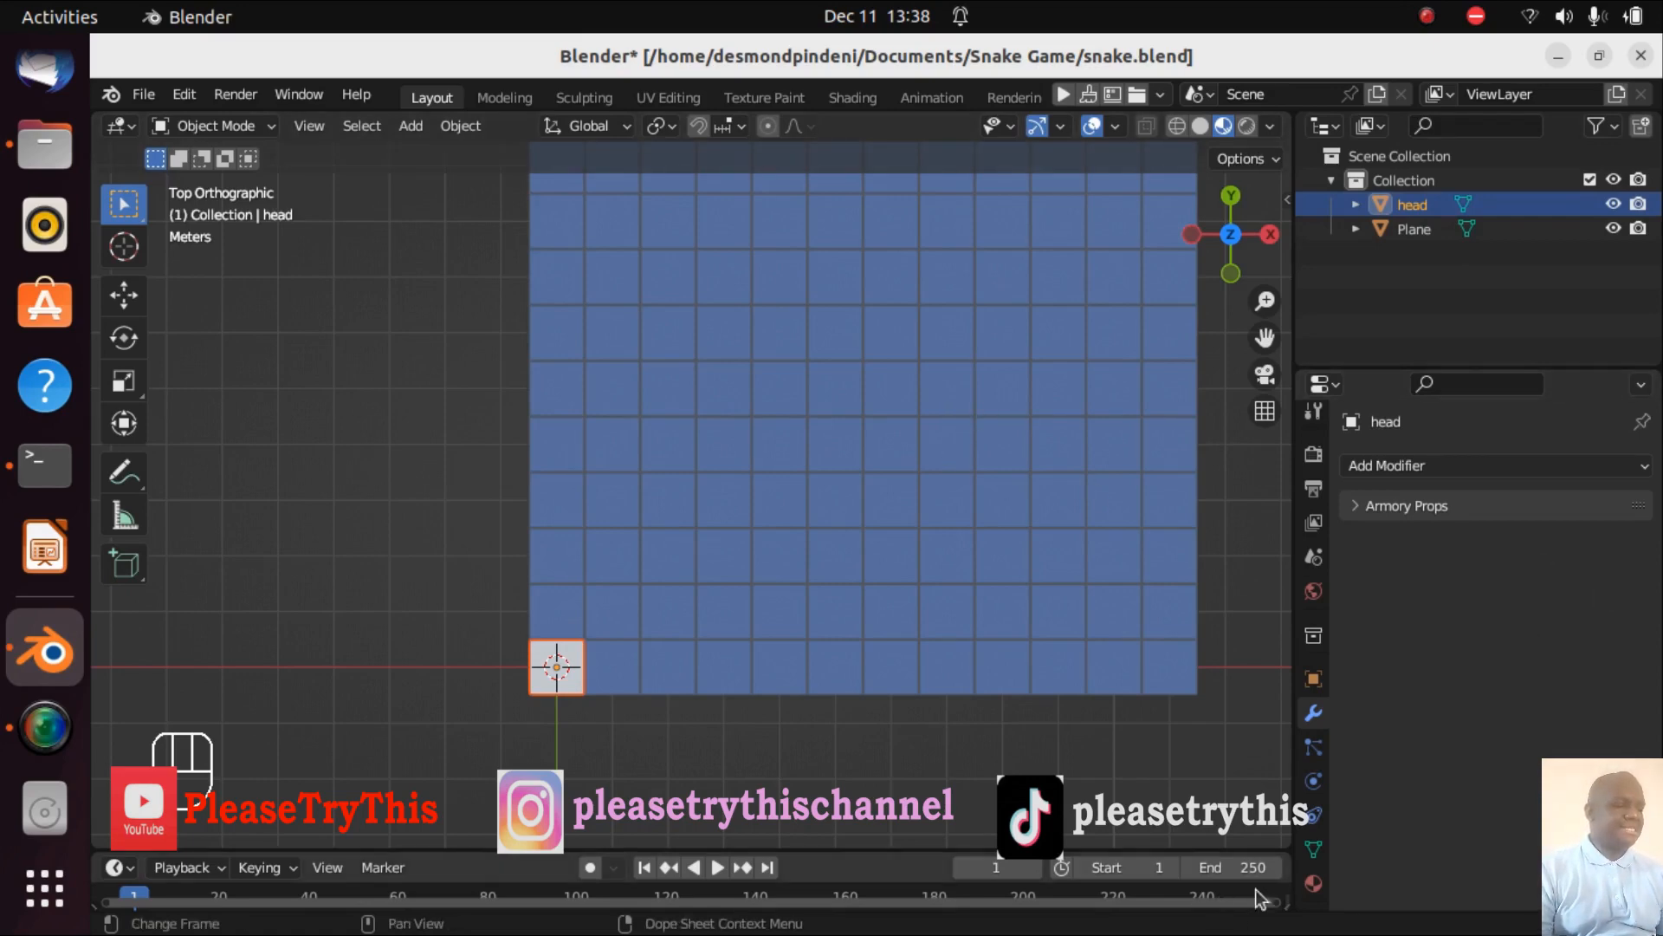
# - Add a new material to the head plane and name it SnakeHead
pyautogui.click(1314, 883)
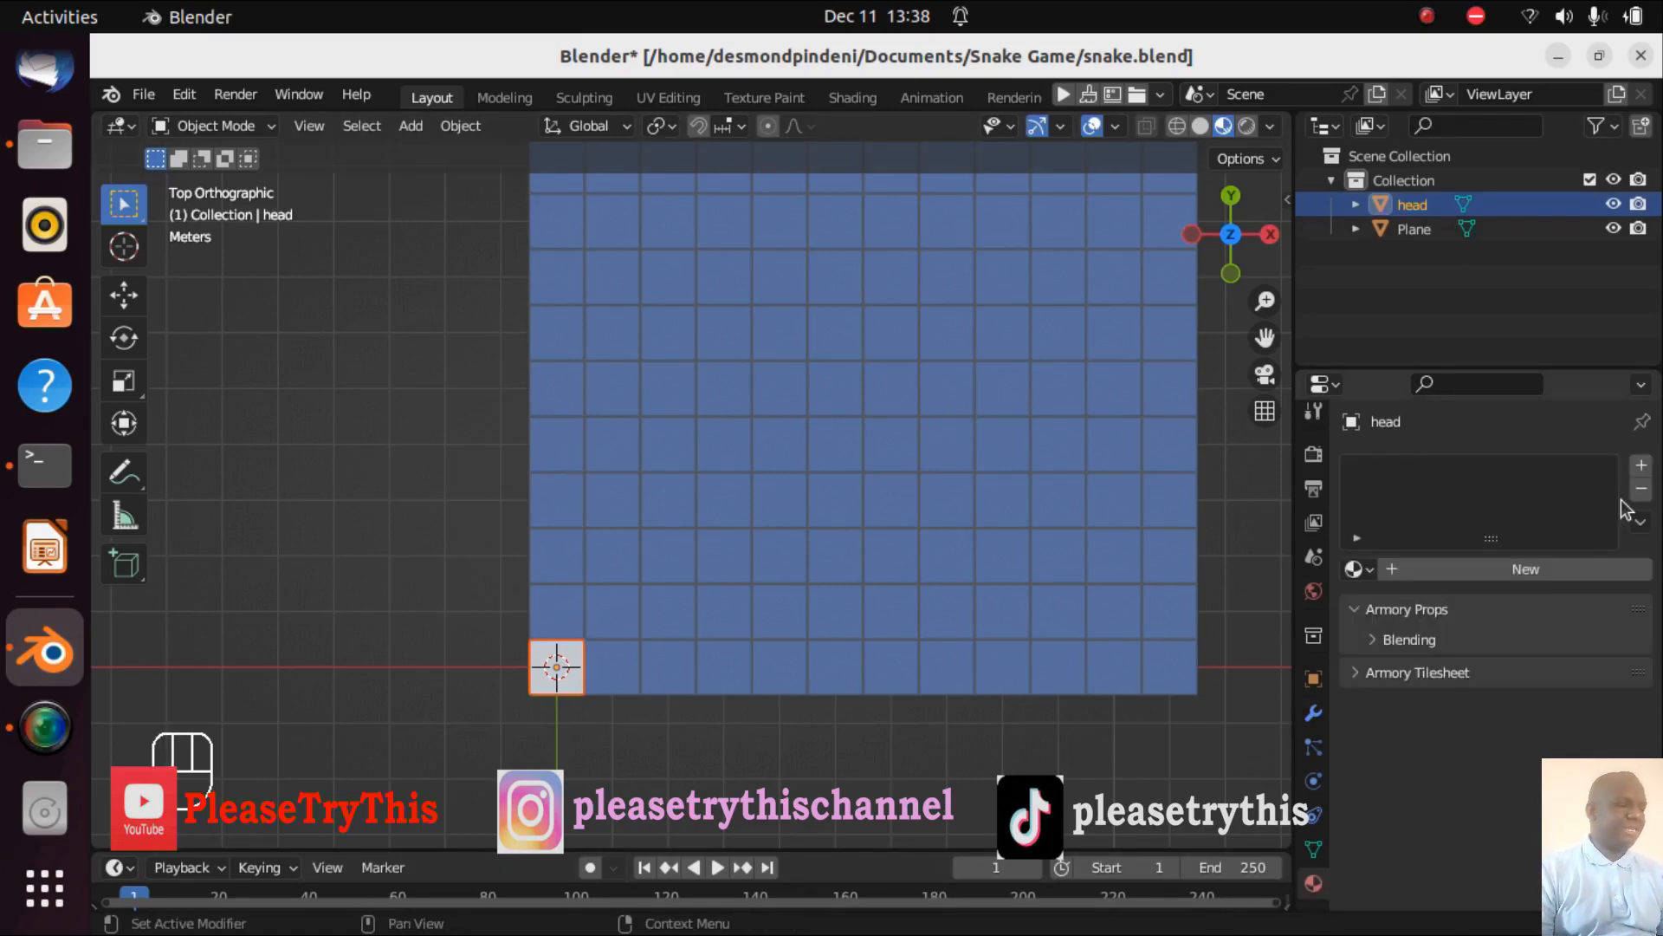
pyautogui.click(1641, 466)
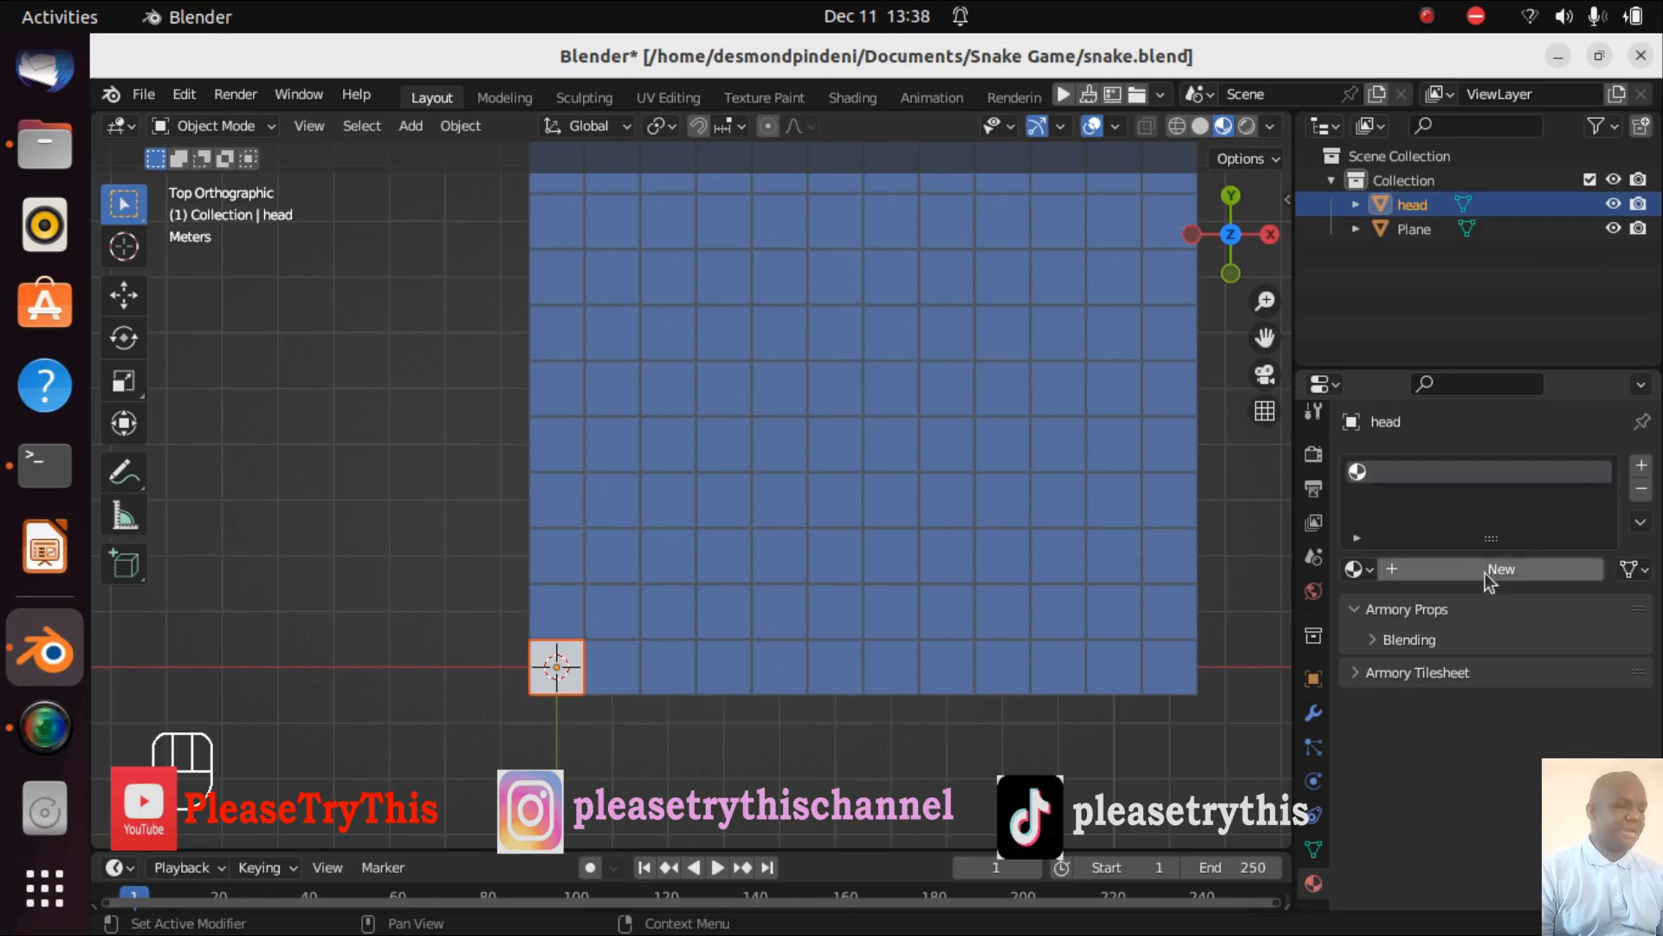
pyautogui.click(1489, 570)
pyautogui.doubleClick(1411, 474)
pyautogui.press('BackSpace')
pyautogui.write('S')
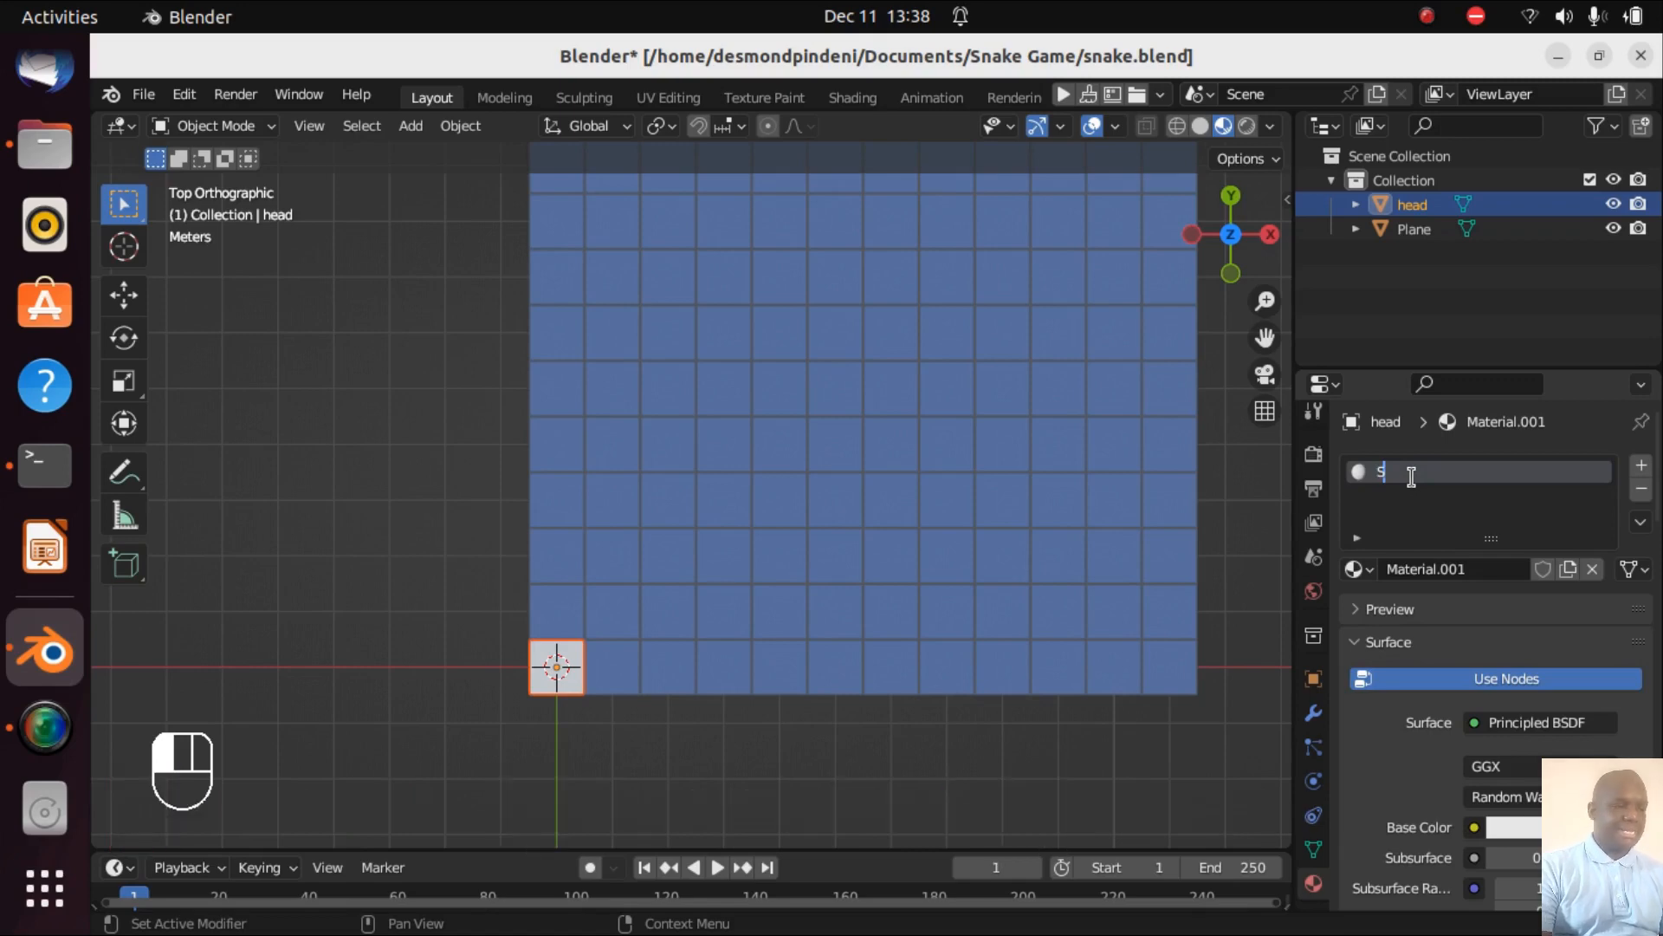
pyautogui.write('nakeHead')
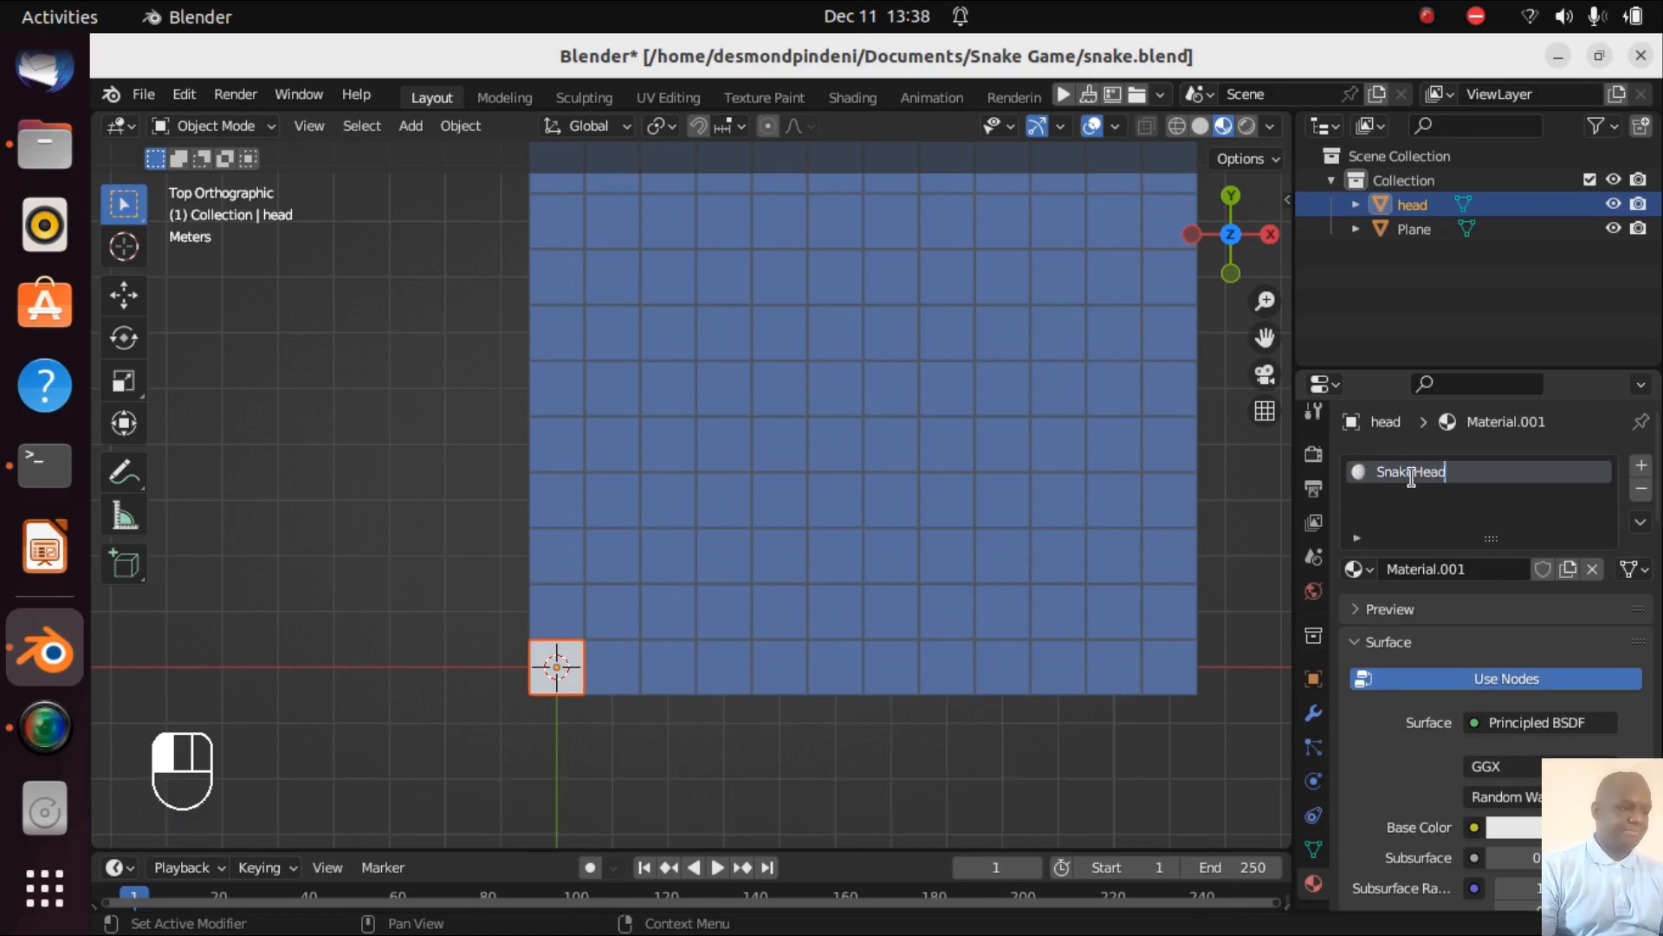
pyautogui.press('Return')
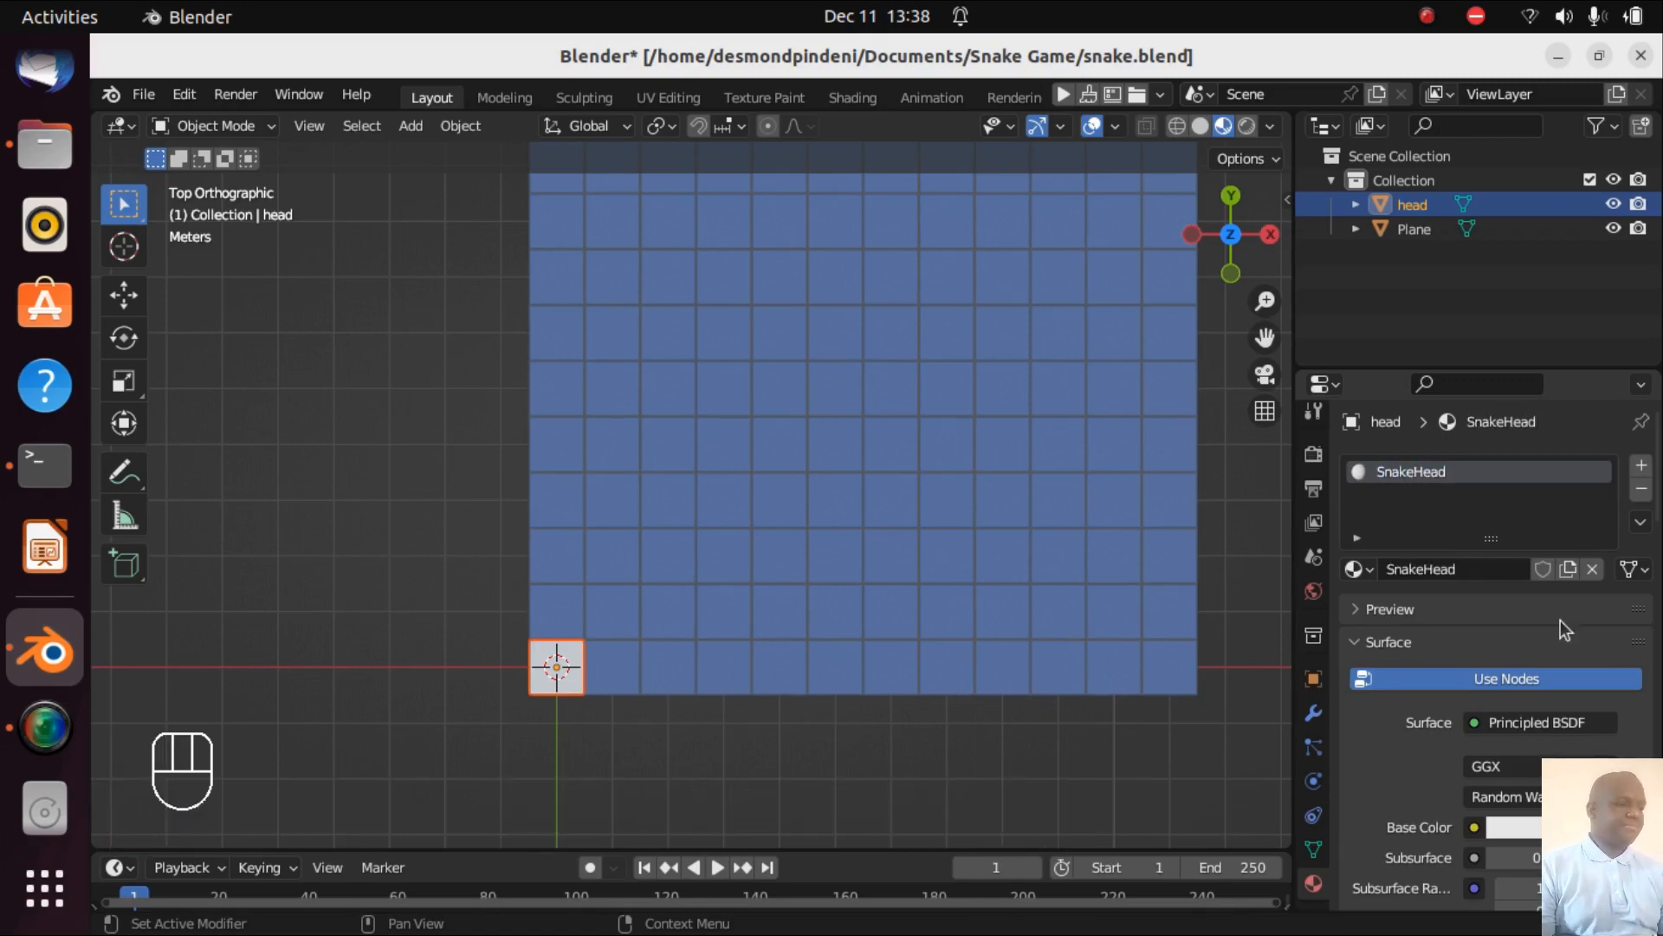
# - Set the SnakeHead base color to green with hue about 0.331, saturation 0.998 and value 0.507, and leave no object selected
pyautogui.scroll(-3, 1564, 631)
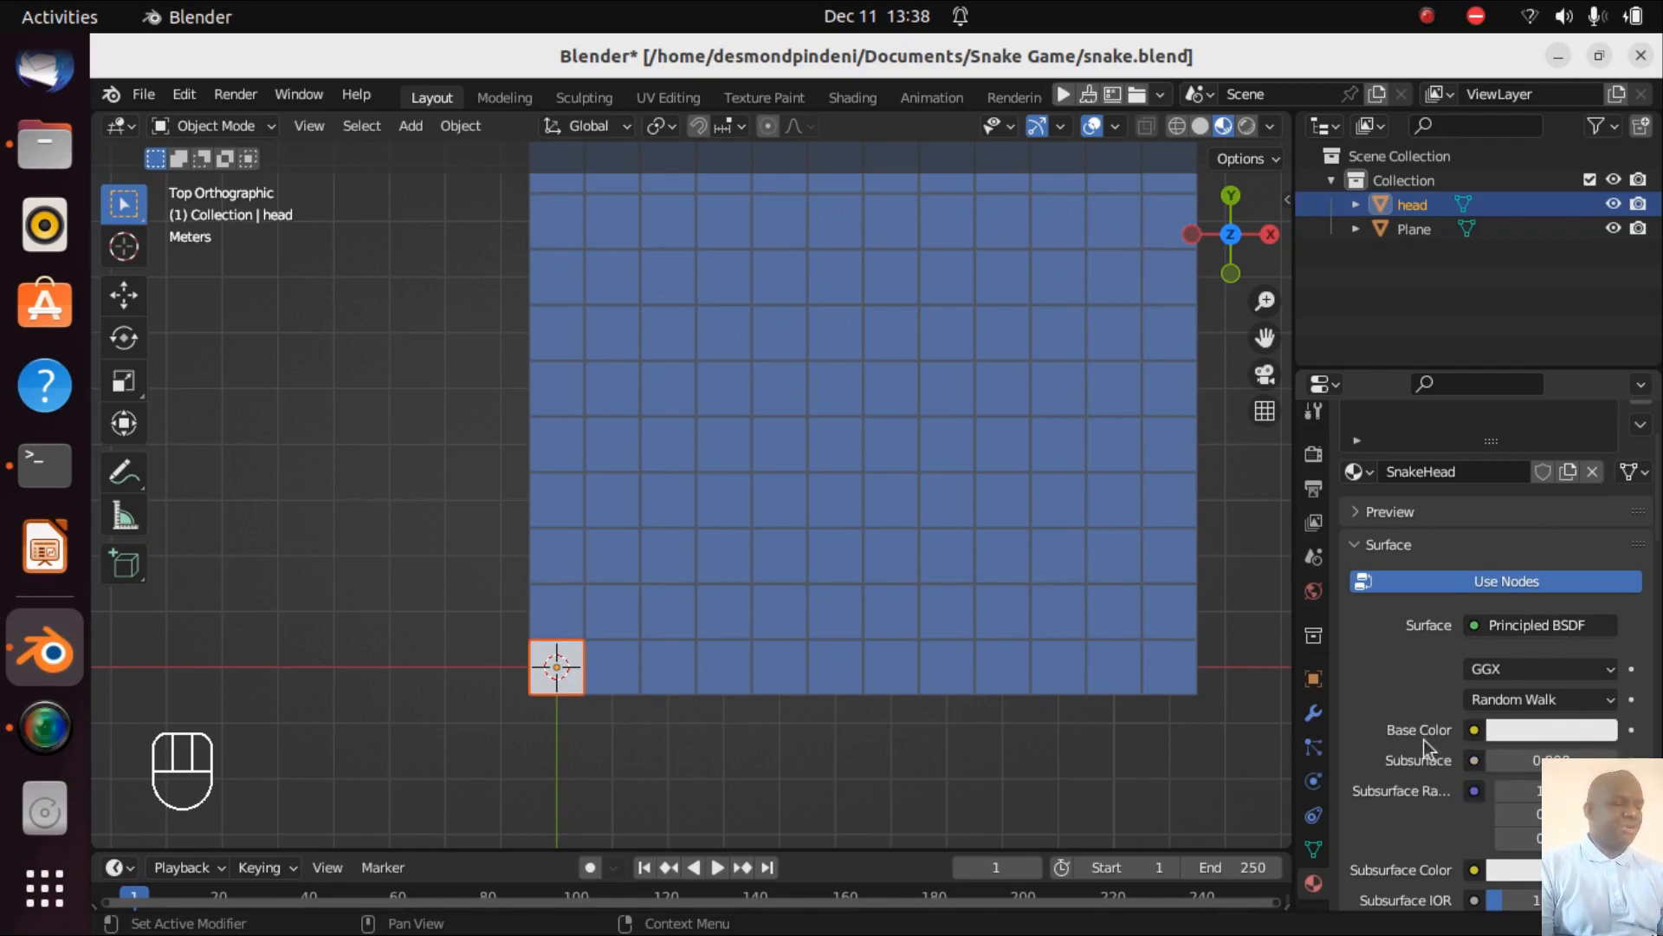
pyautogui.click(1538, 730)
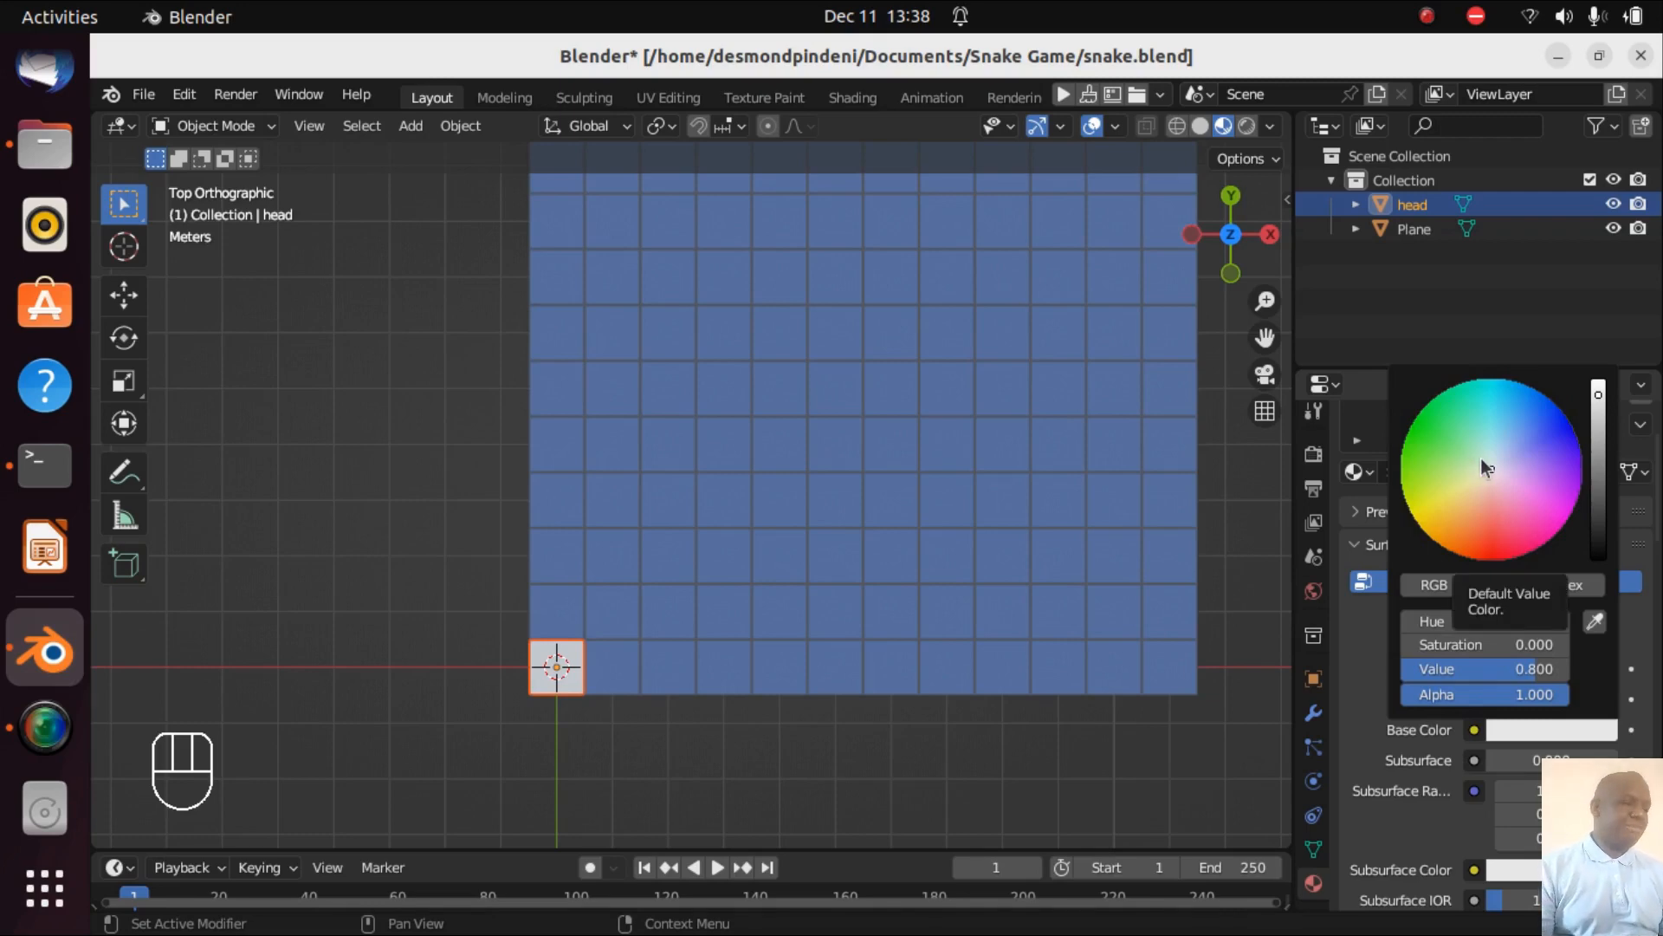
pyautogui.moveTo(1483, 459); pyautogui.dragTo(1412, 438)
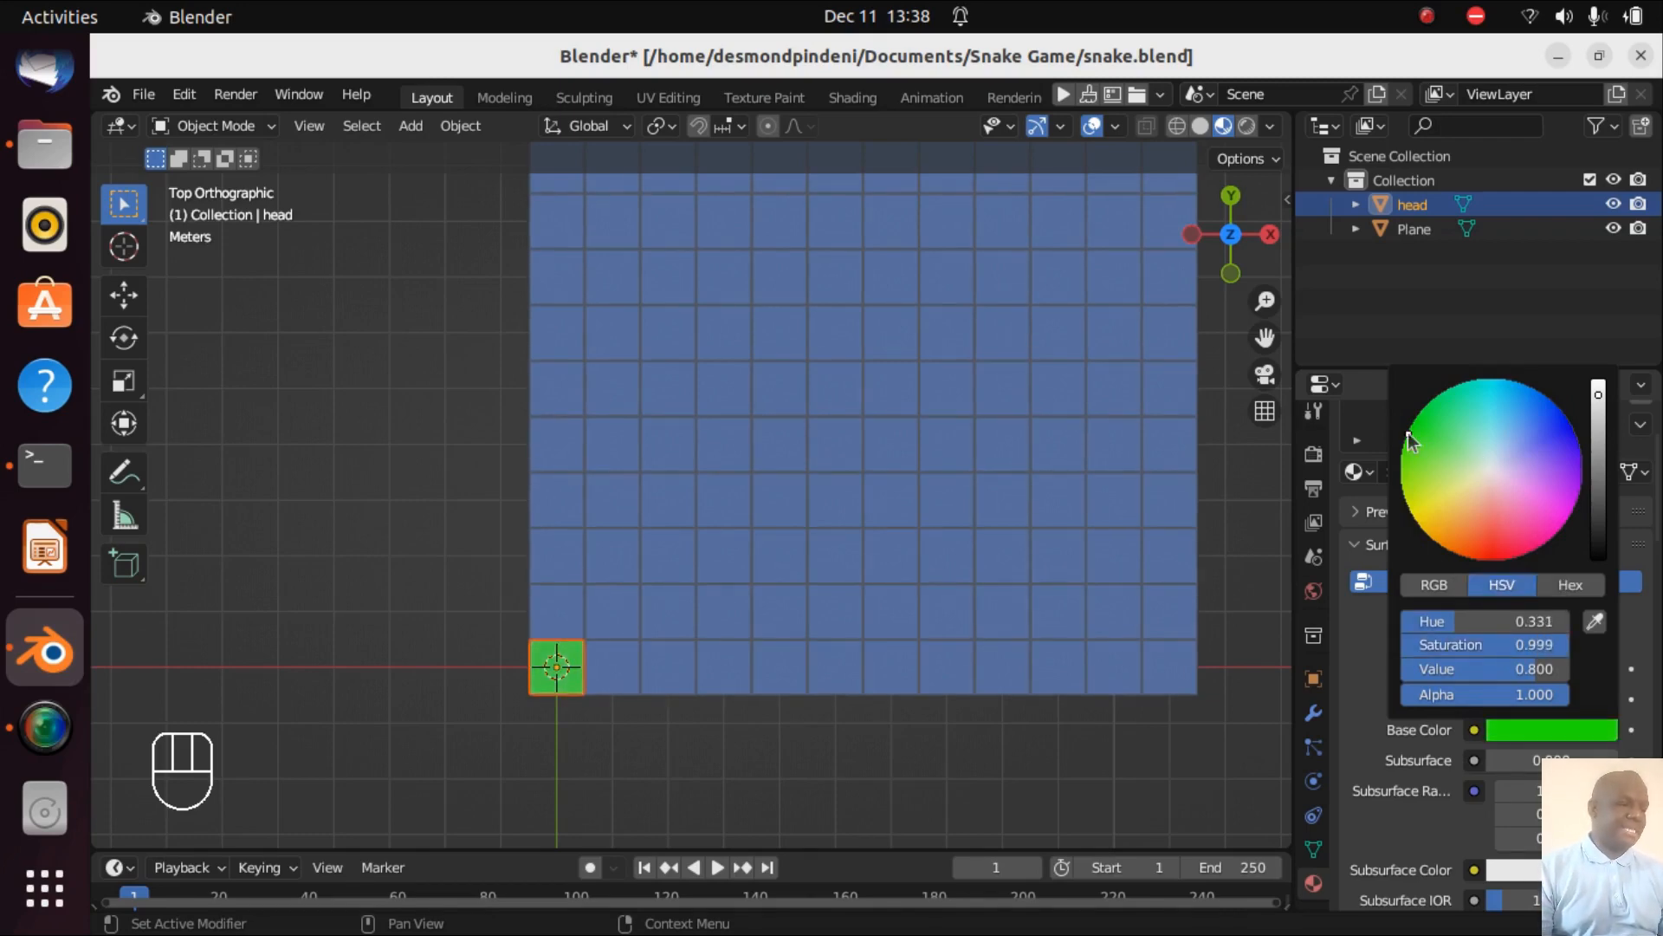
pyautogui.moveTo(1594, 407); pyautogui.dragTo(1597, 426)
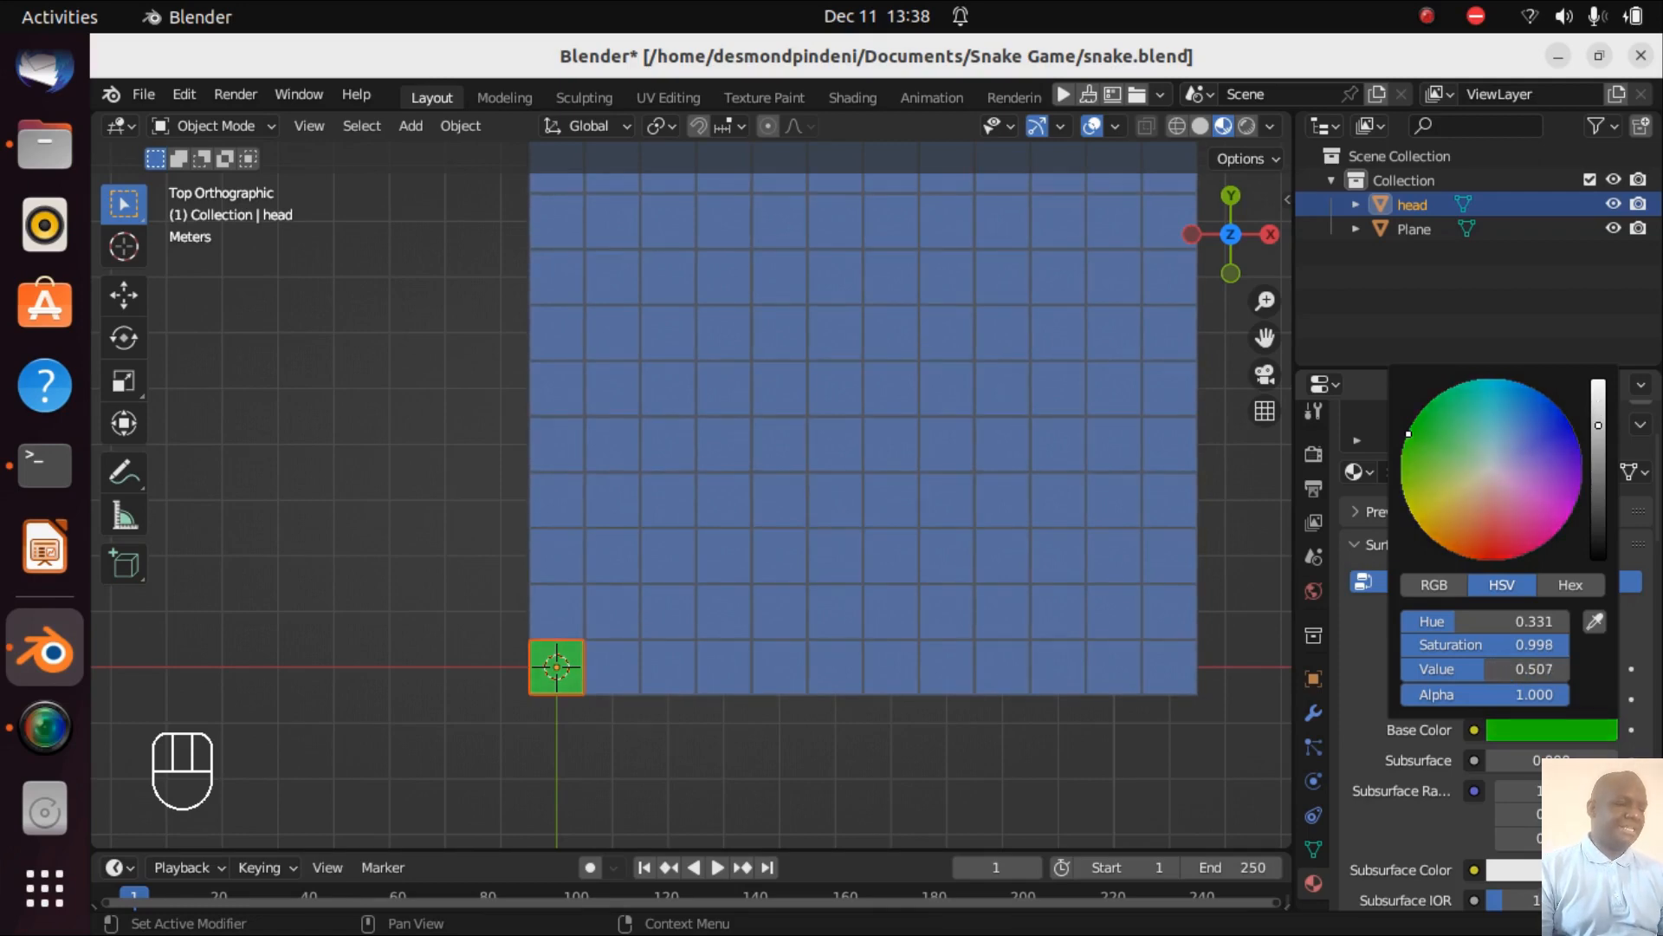
pyautogui.click(672, 758)
pyautogui.click(565, 676)
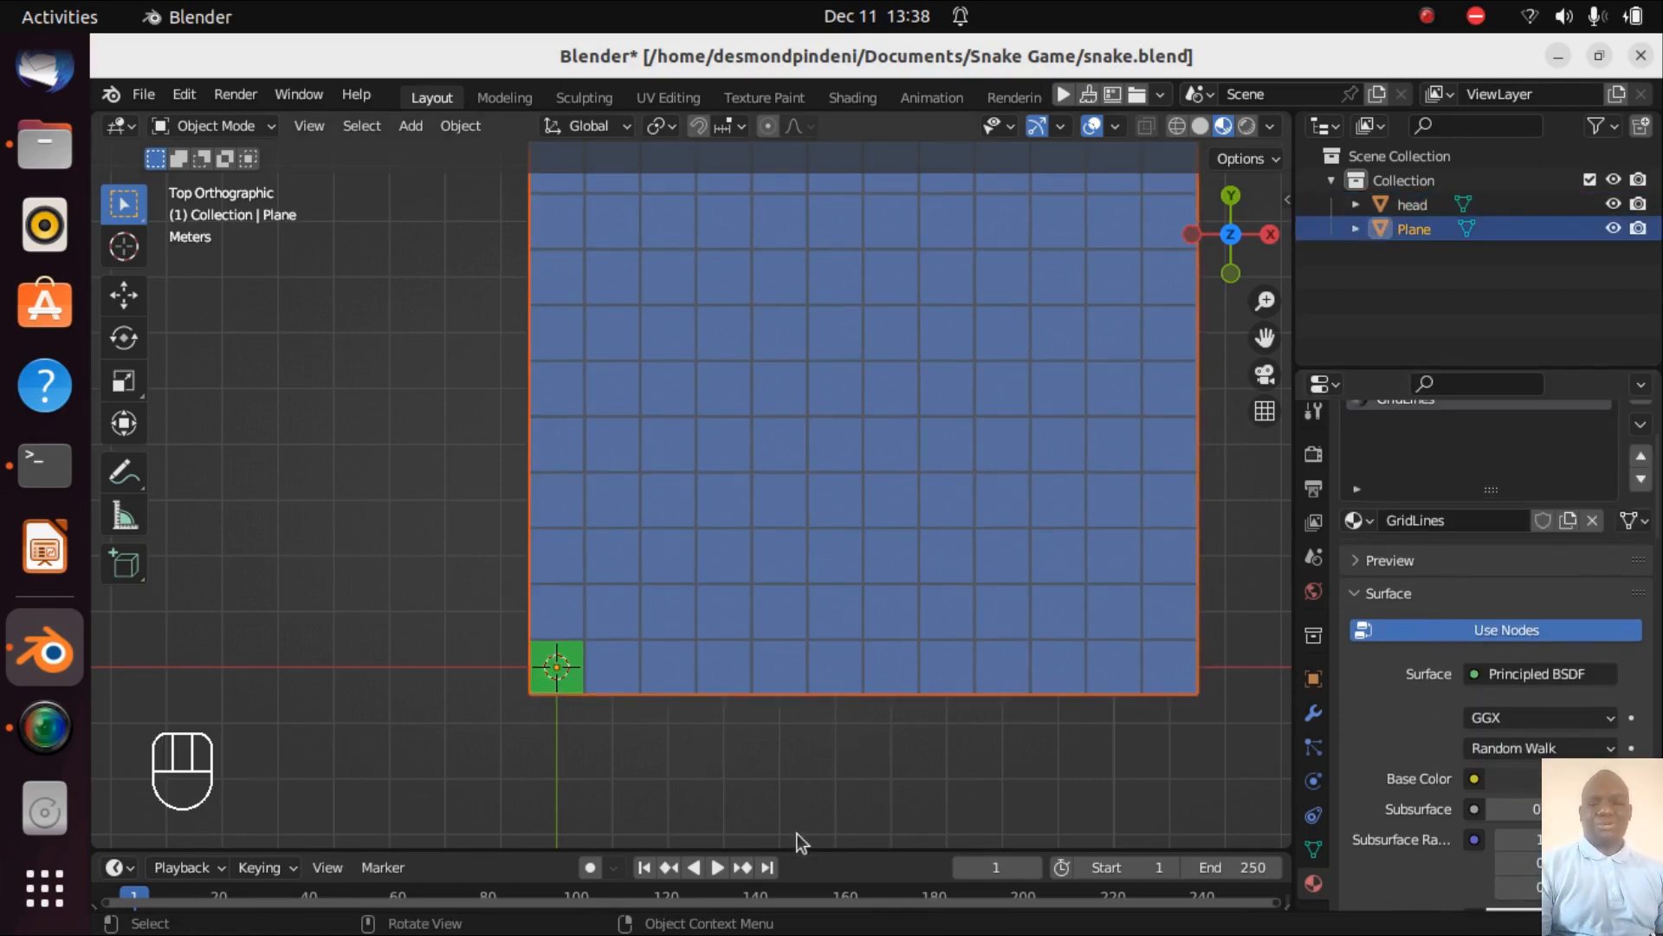
pyautogui.click(684, 744)
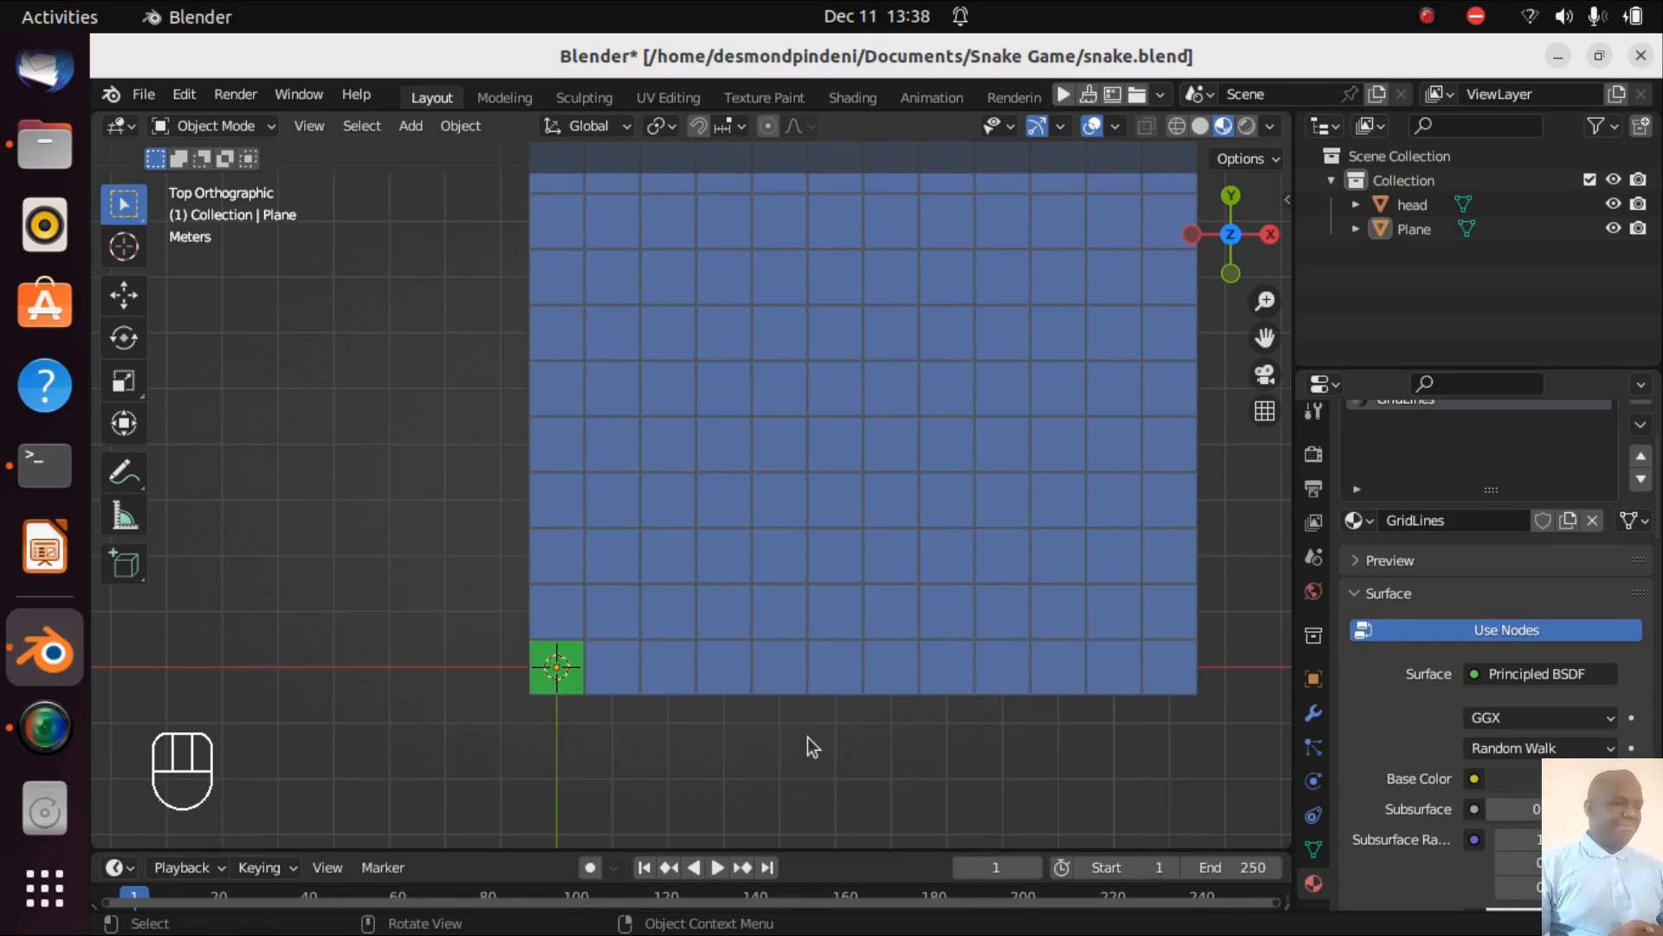
pyautogui.press('ctrl+KP_8')
pyautogui.press('ctrl+KP_8')
pyautogui.press('ctrl+KP_8')
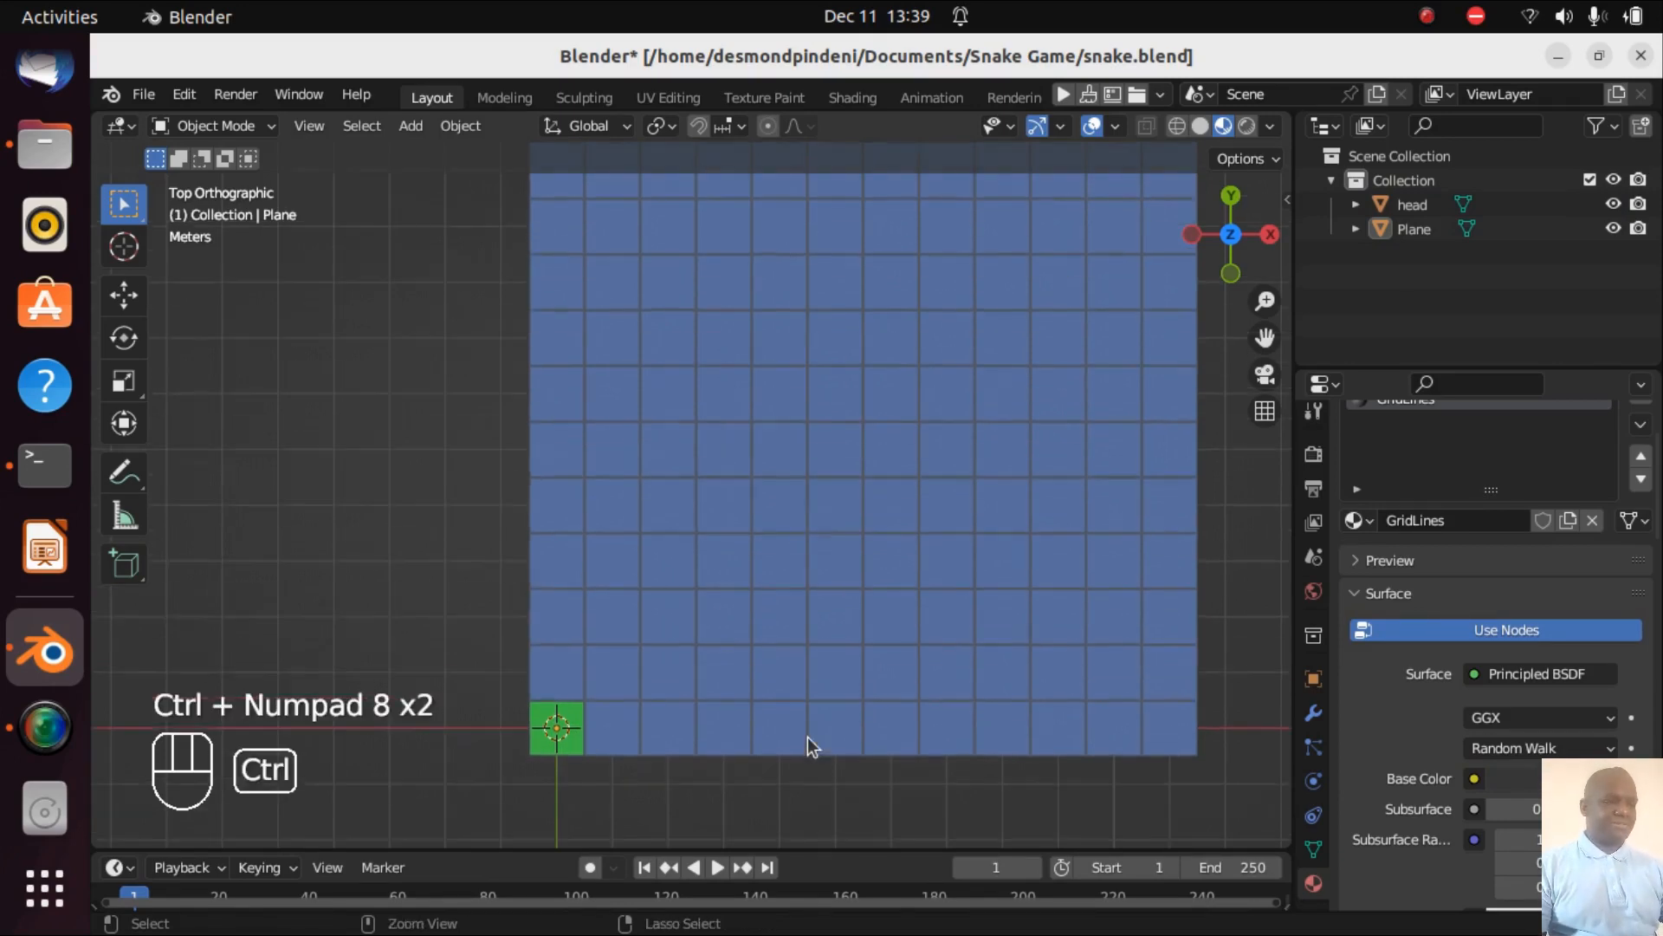
pyautogui.press('ctrl+KP_6')
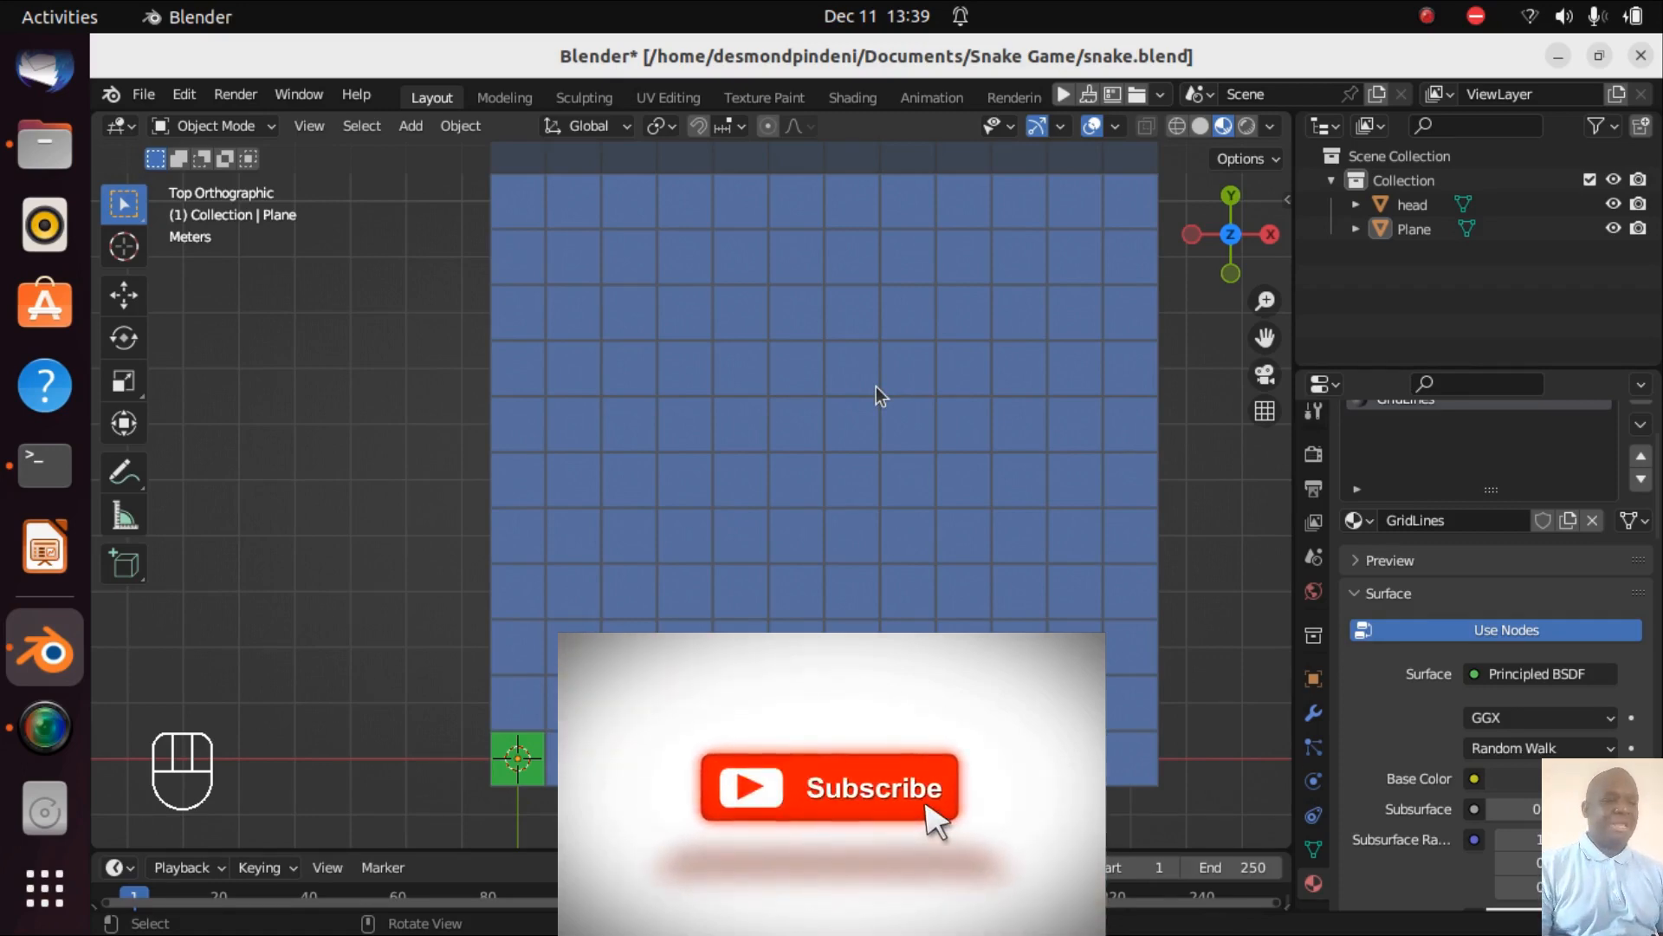
pyautogui.scroll(-3, 876, 386)
pyautogui.scroll(1, 876, 387)
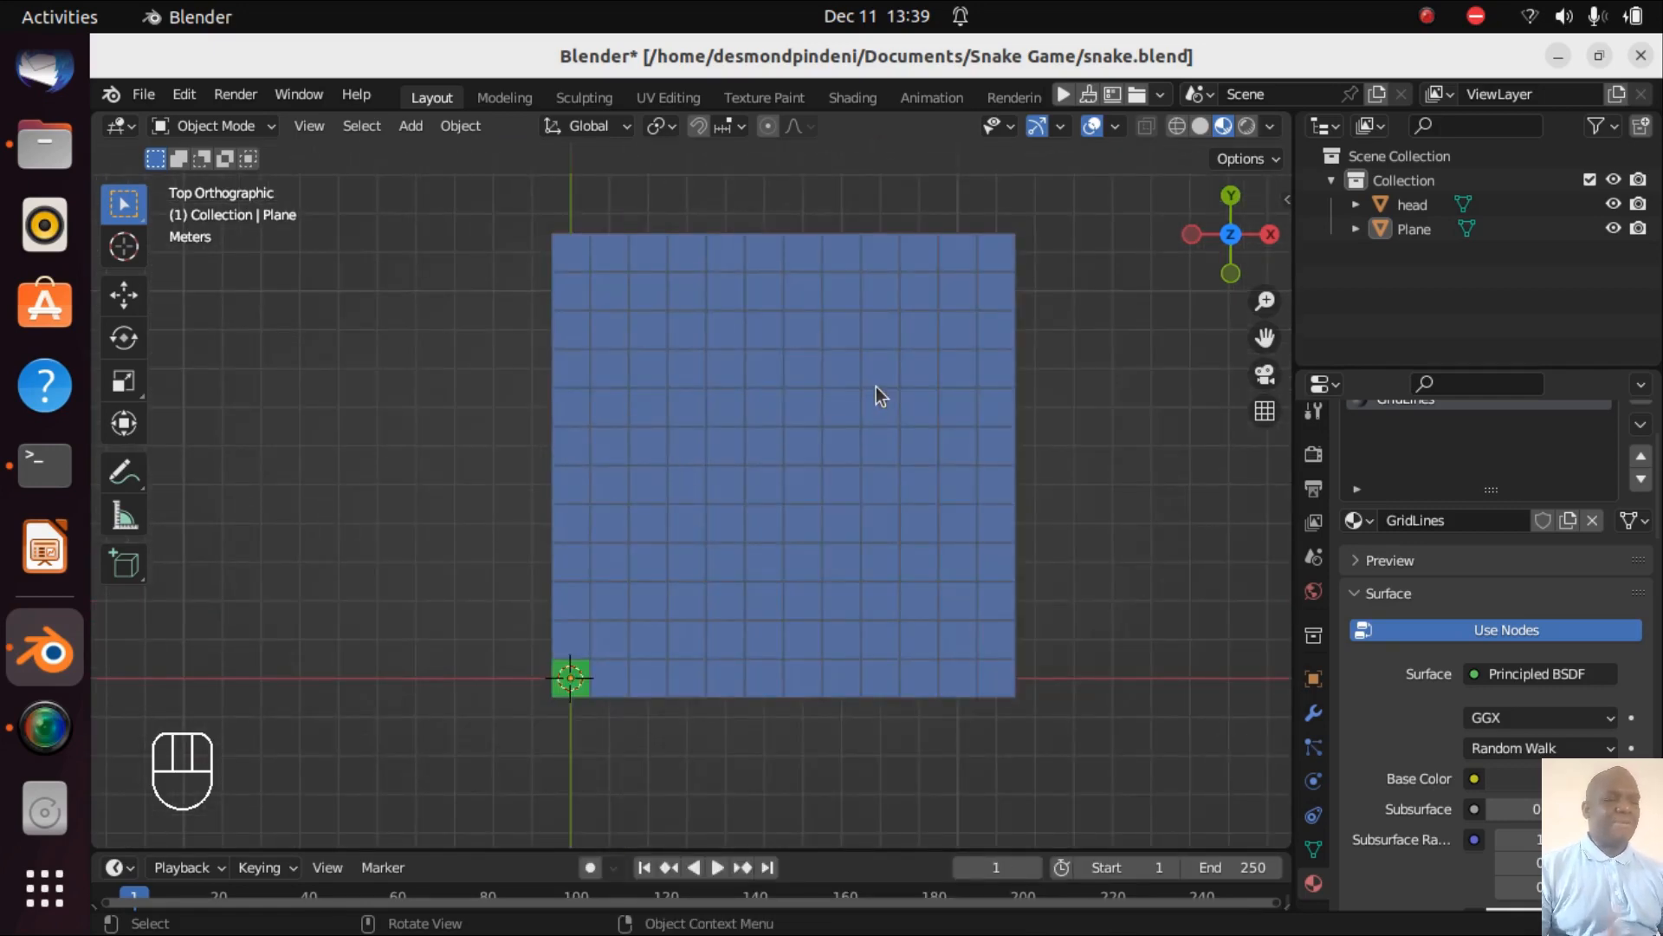
pyautogui.scroll(1, 876, 386)
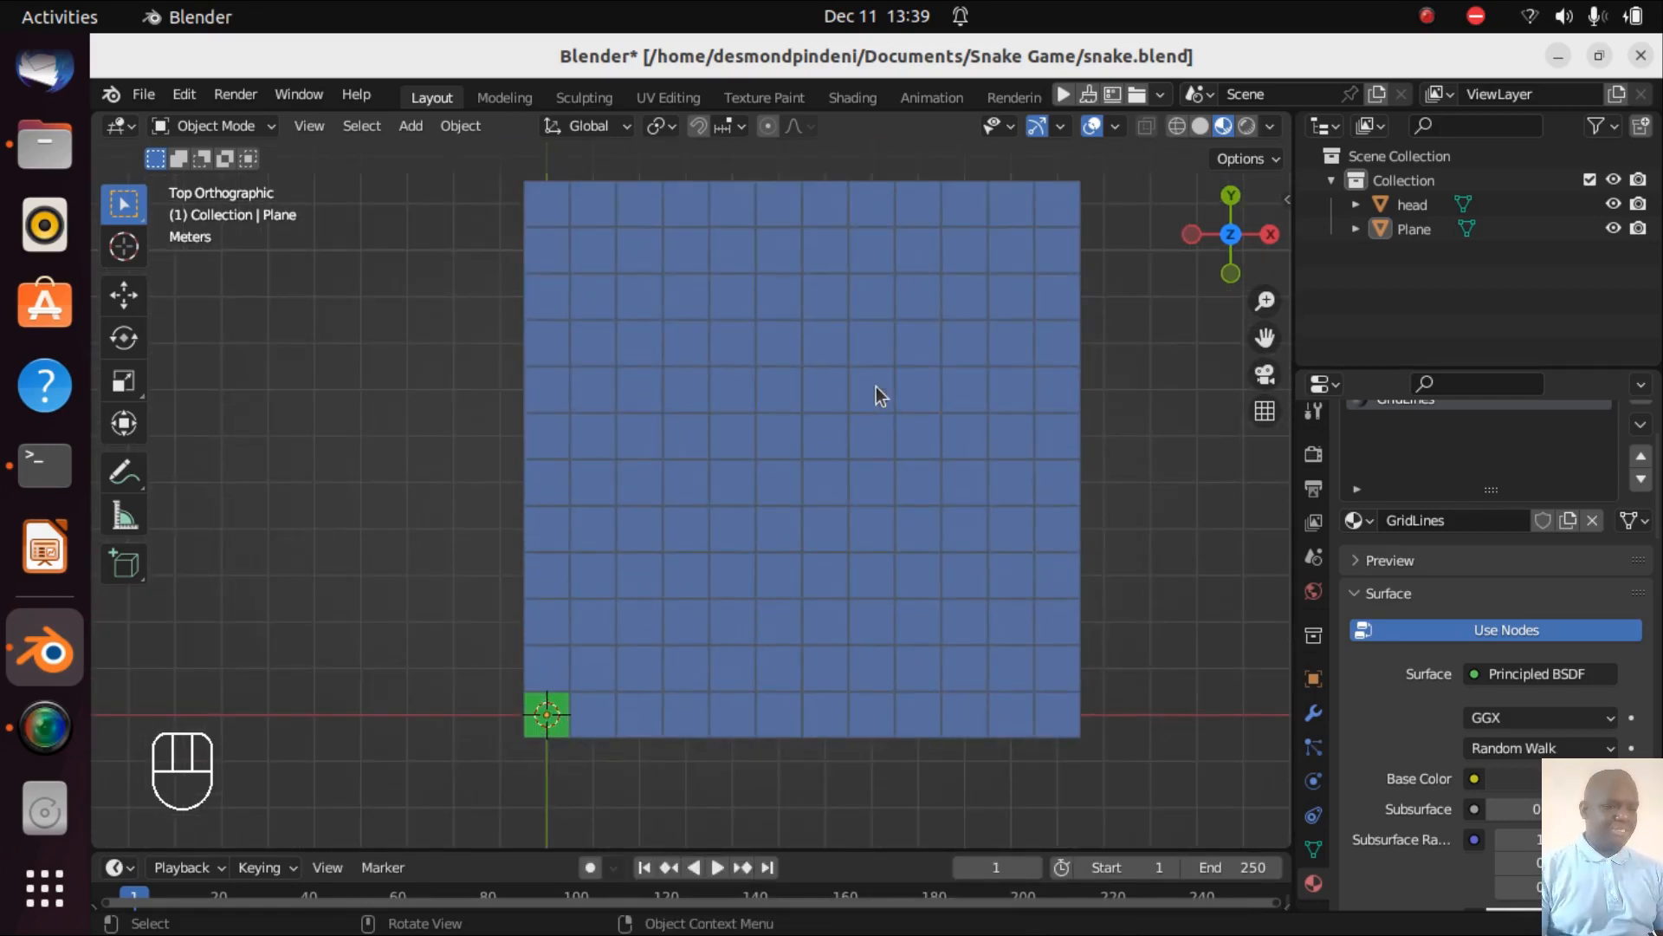
pyautogui.scroll(-1, 876, 386)
pyautogui.scroll(5, 876, 386)
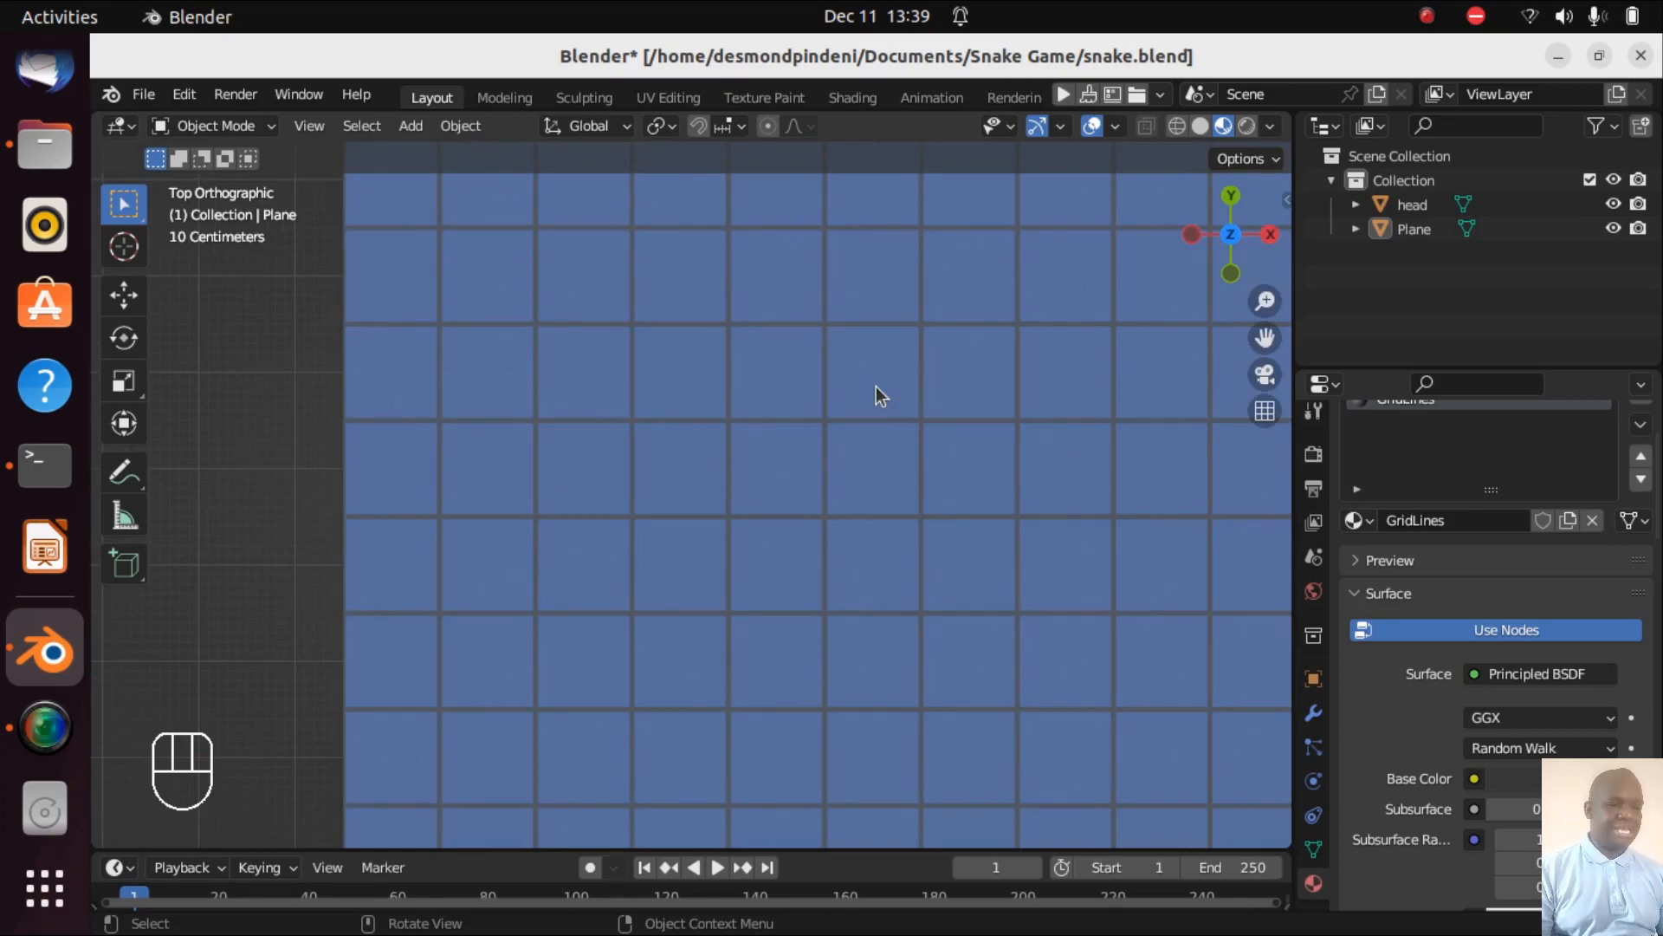
pyautogui.scroll(-5, 875, 387)
# - Duplicate the green head plane and move the copy 1 m along the X axis
pyautogui.click(547, 718)
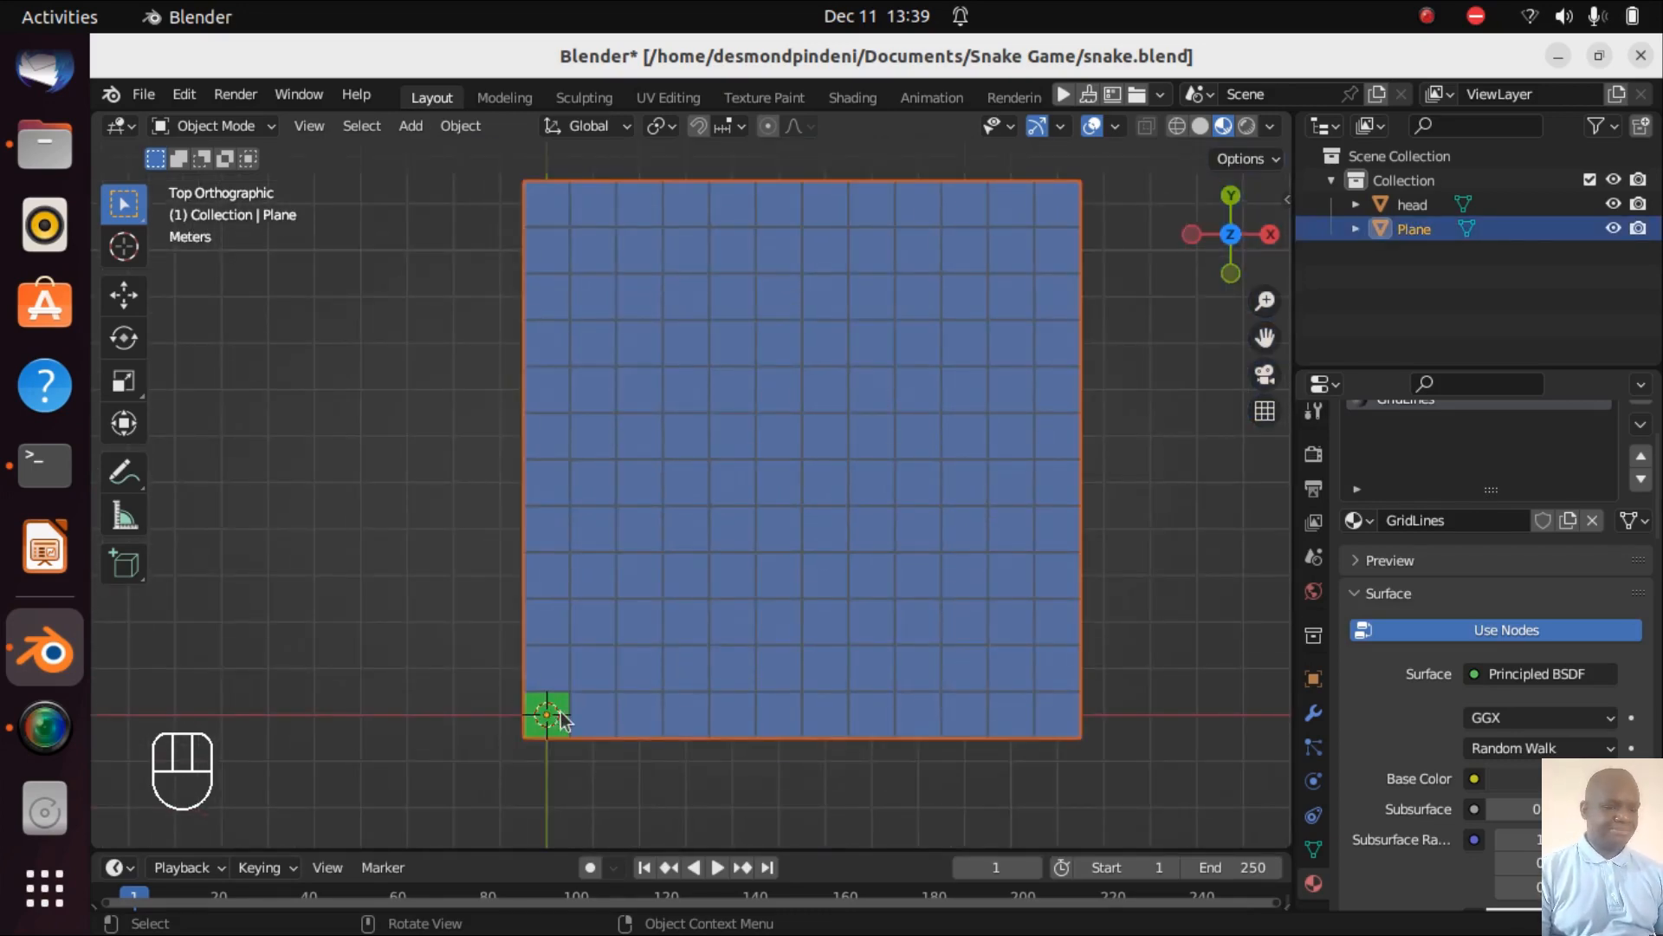
pyautogui.click(554, 724)
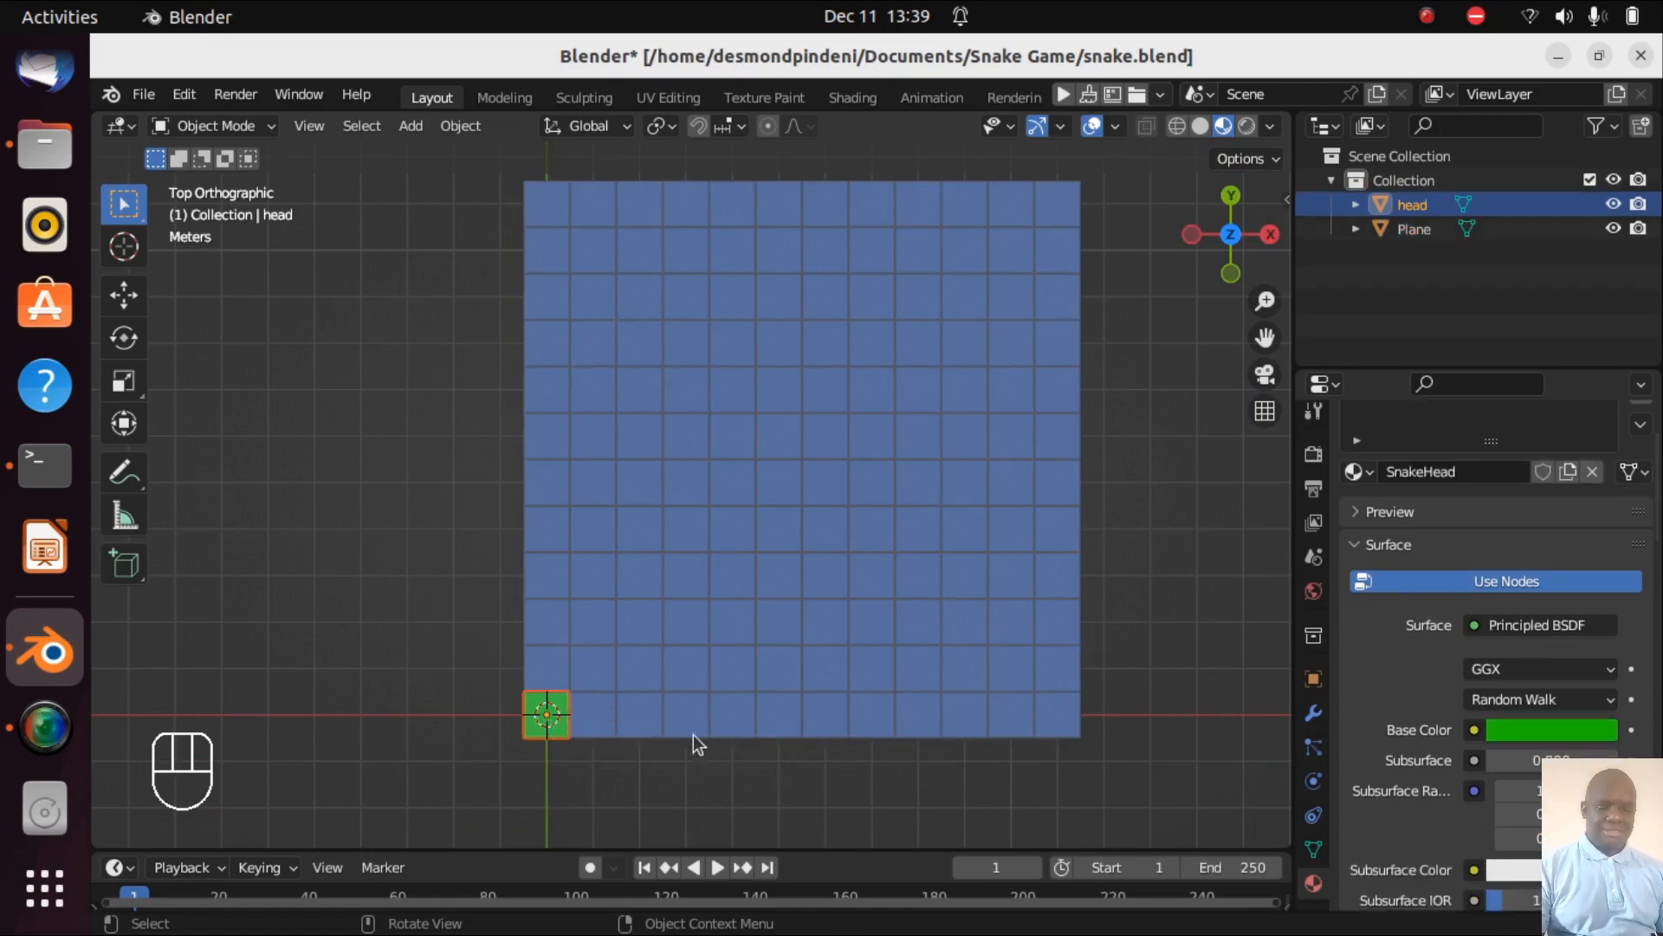
pyautogui.press('shift')
pyautogui.hotkey('shift', 'd')
pyautogui.press('g')
pyautogui.press('x')
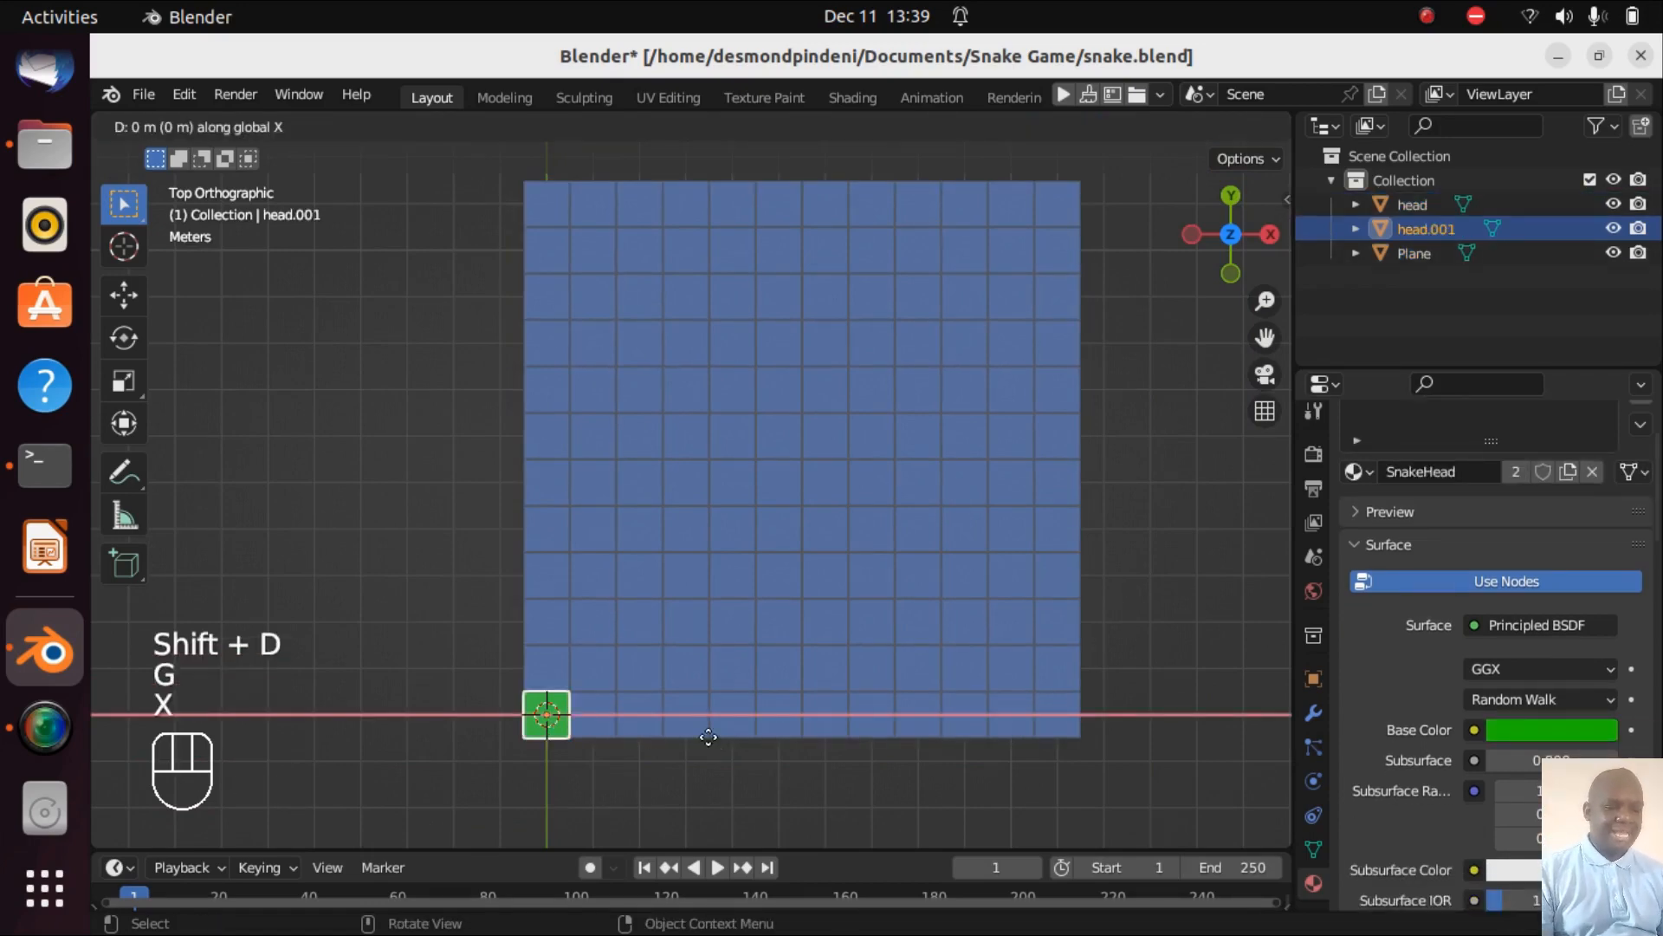
pyautogui.press('1')
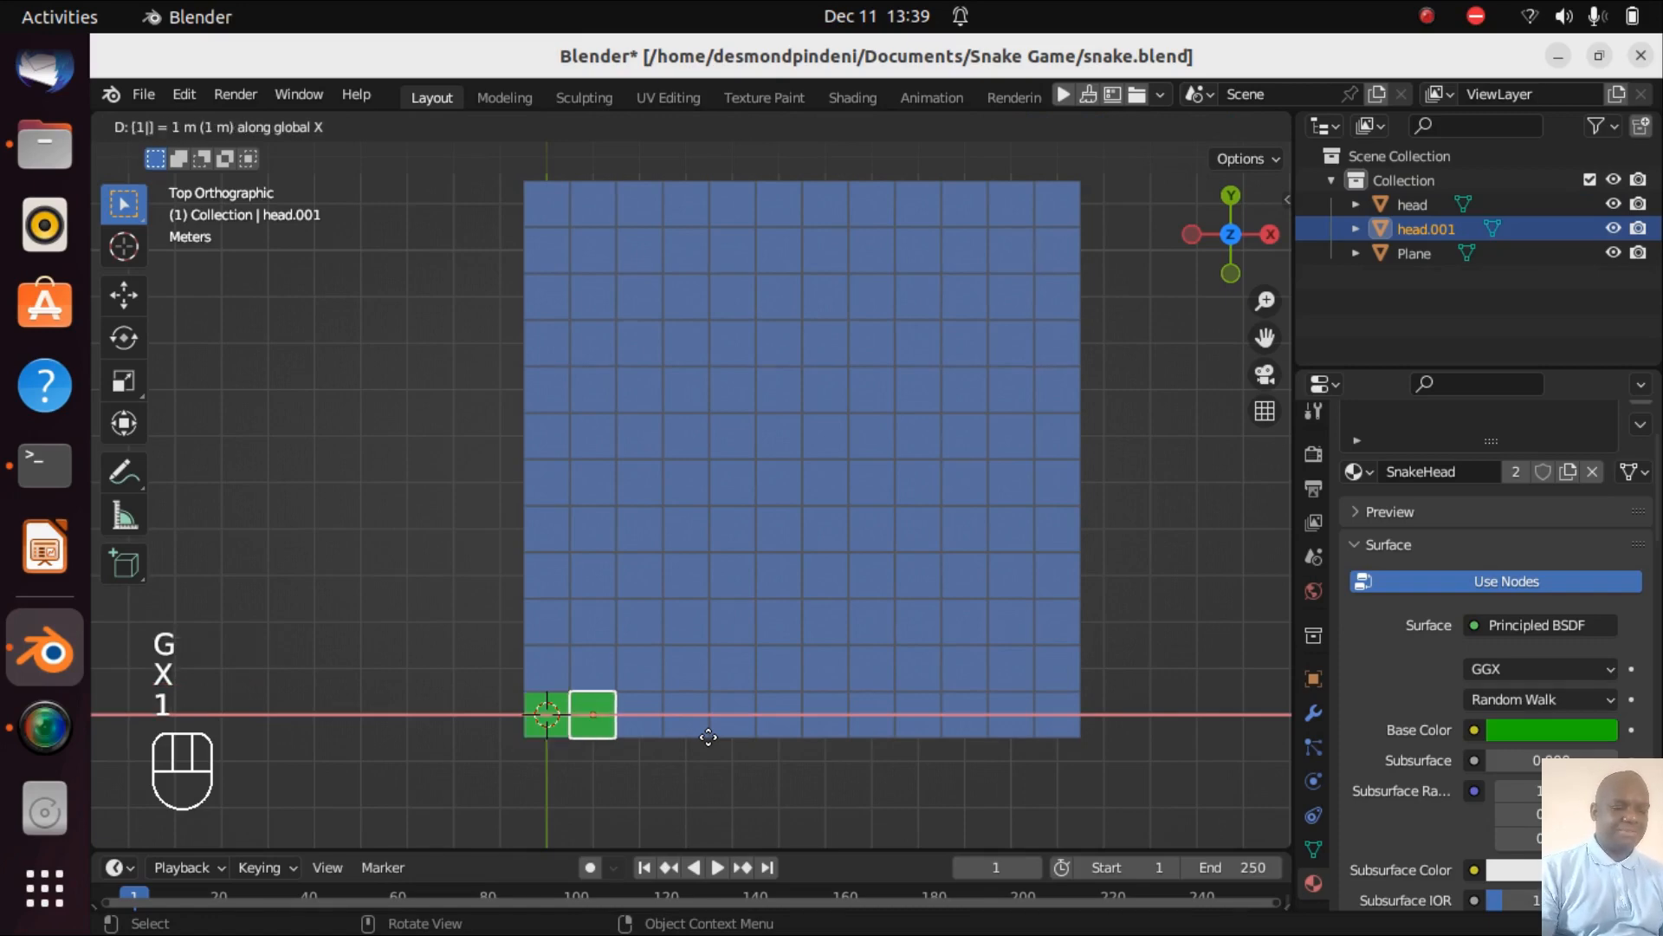
pyautogui.click(709, 737)
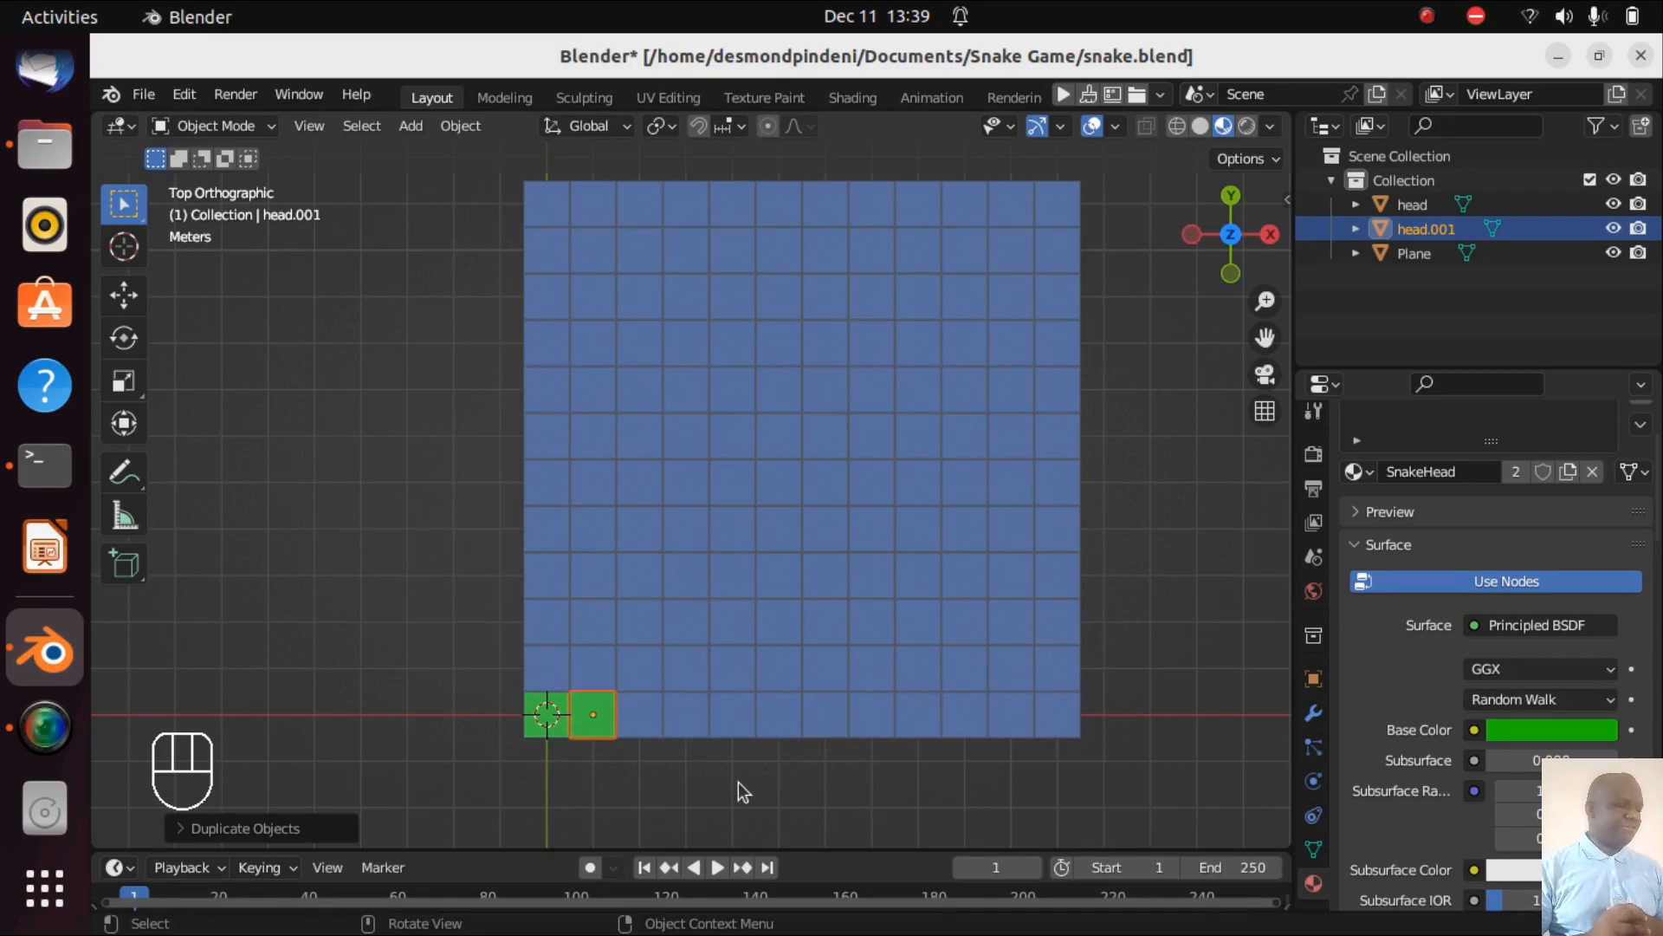
# - Give the duplicated plane its own single-user copy of the SnakeHead material
pyautogui.click(1557, 736)
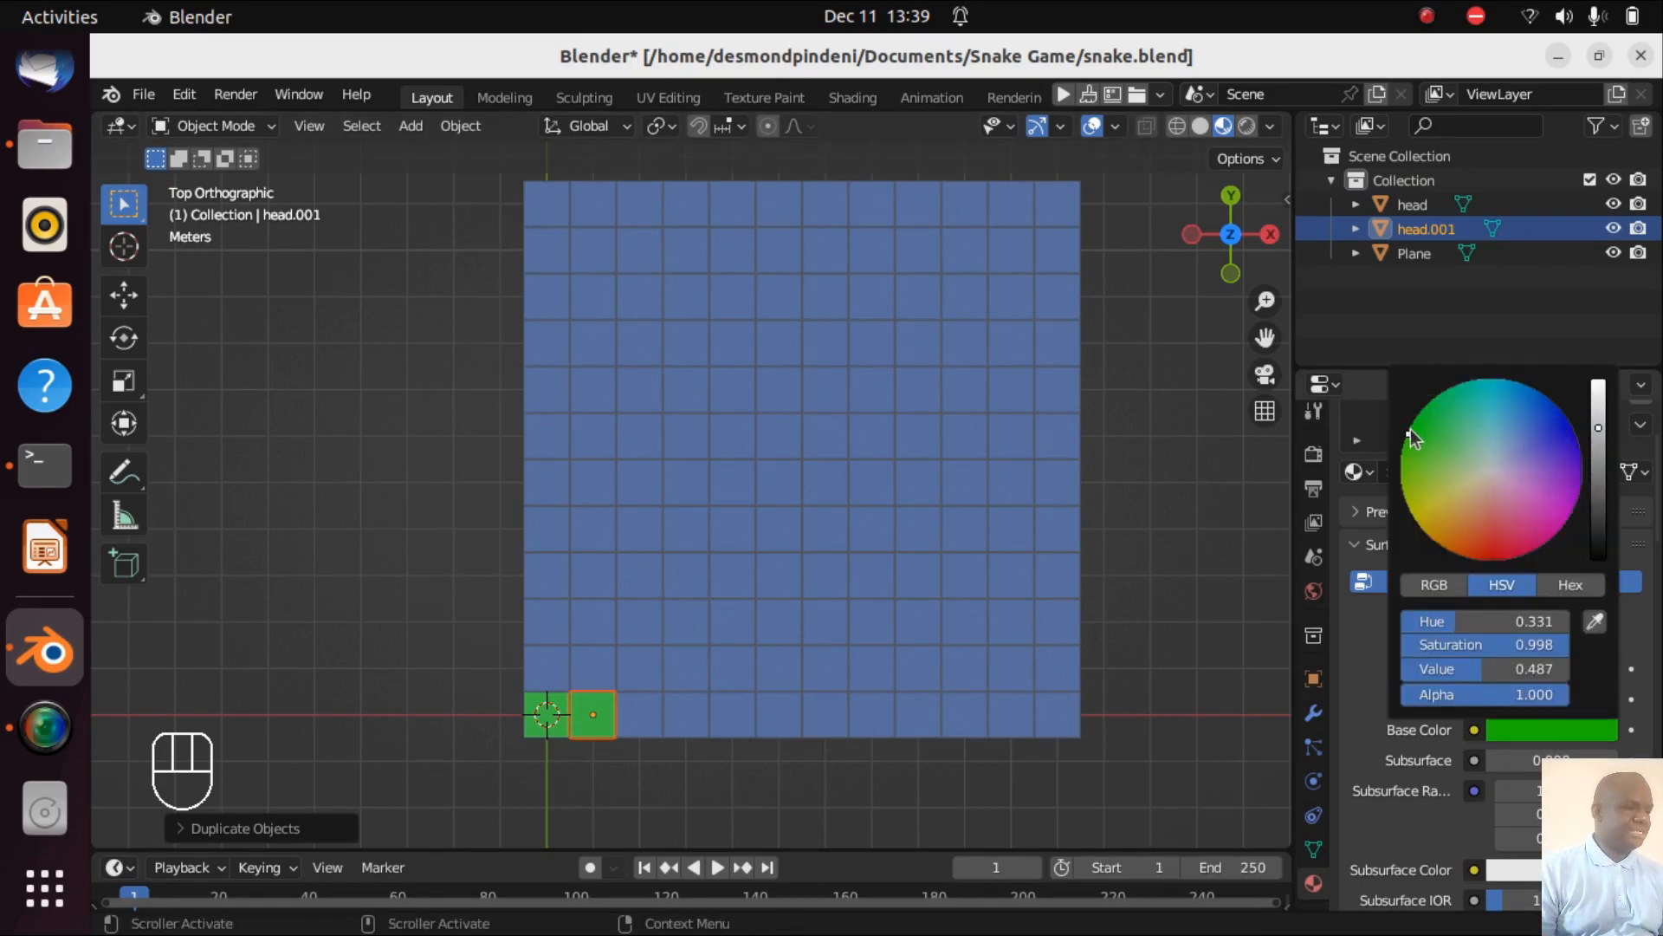
pyautogui.click(1272, 472)
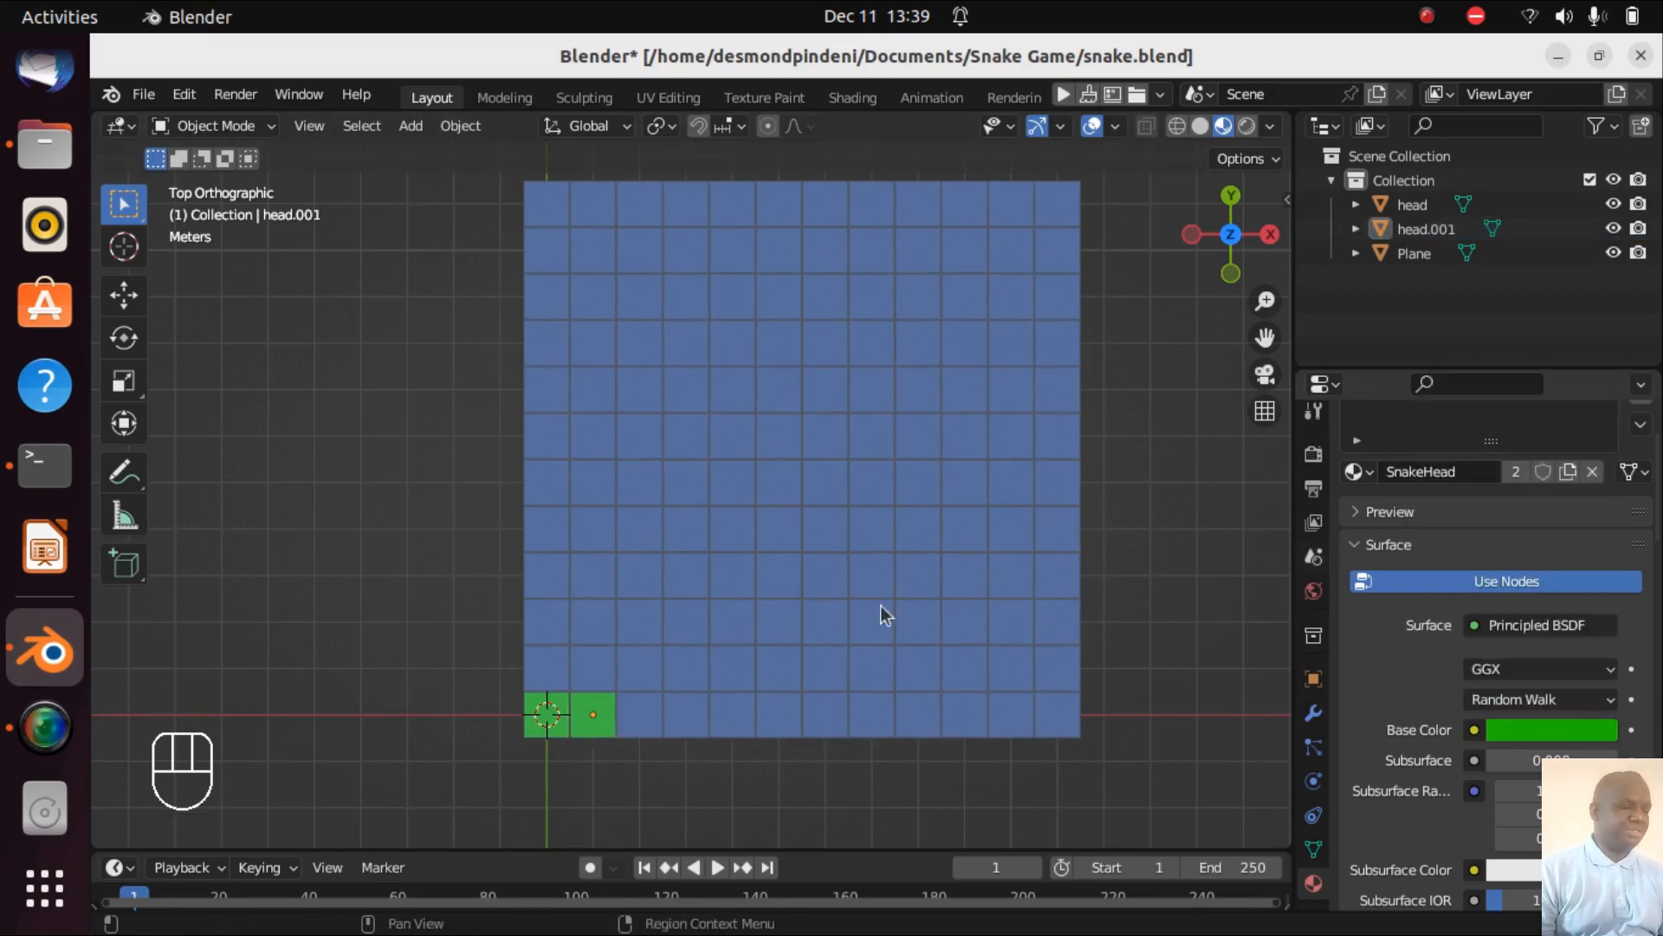
pyautogui.scroll(3, 1502, 507)
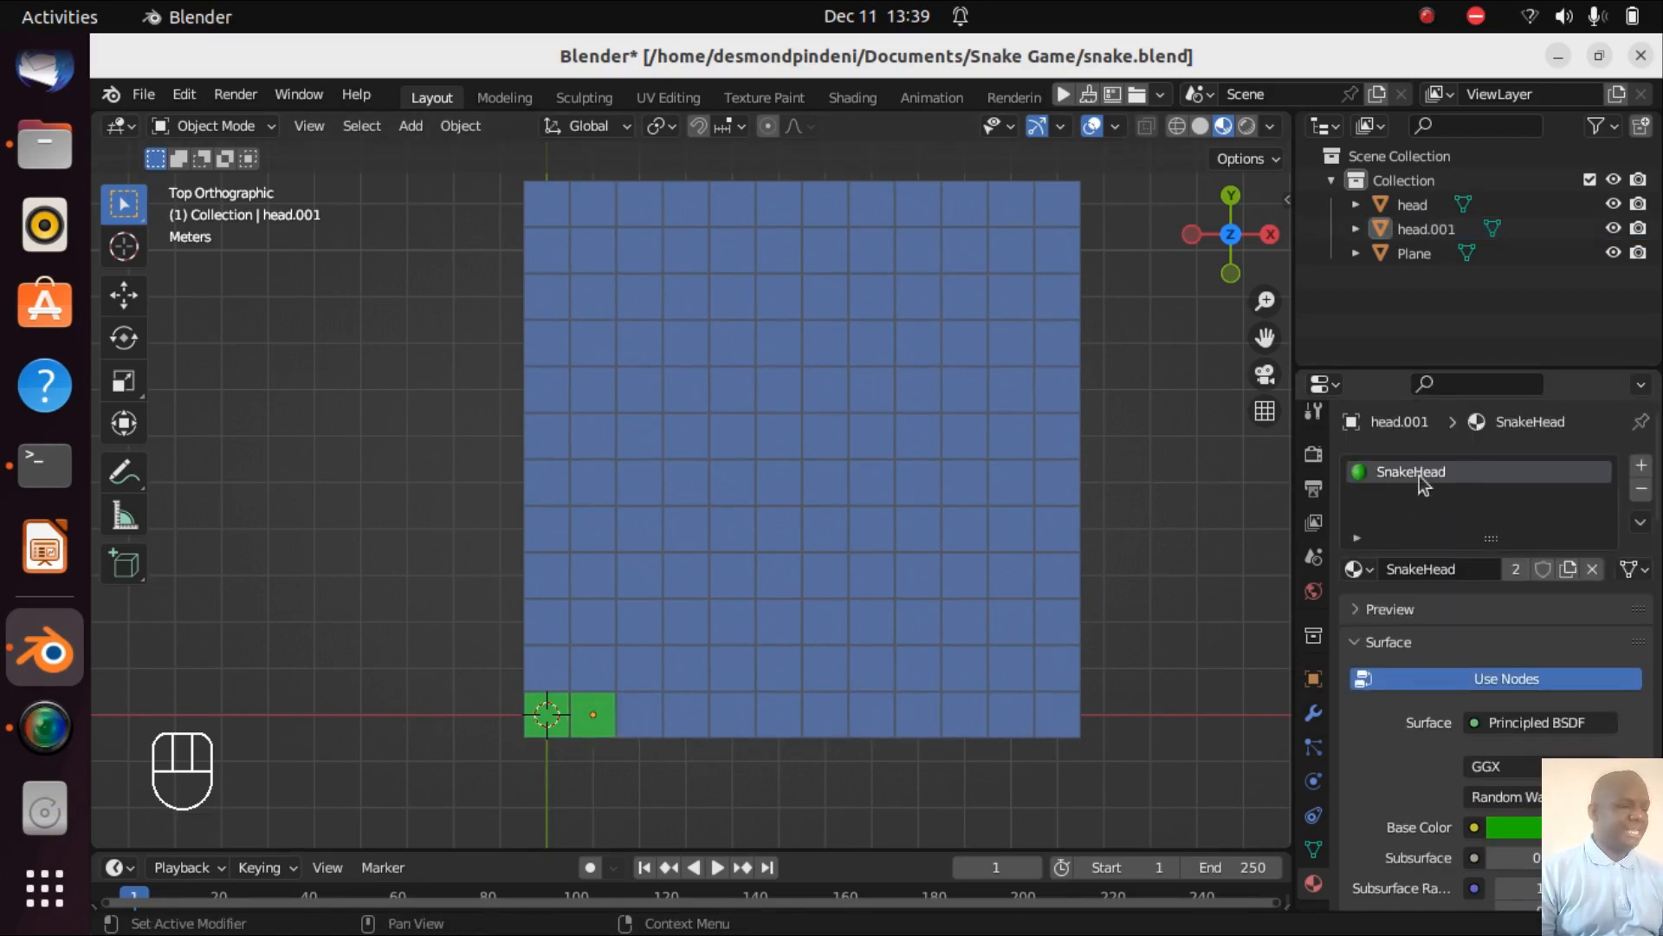
pyautogui.click(1570, 570)
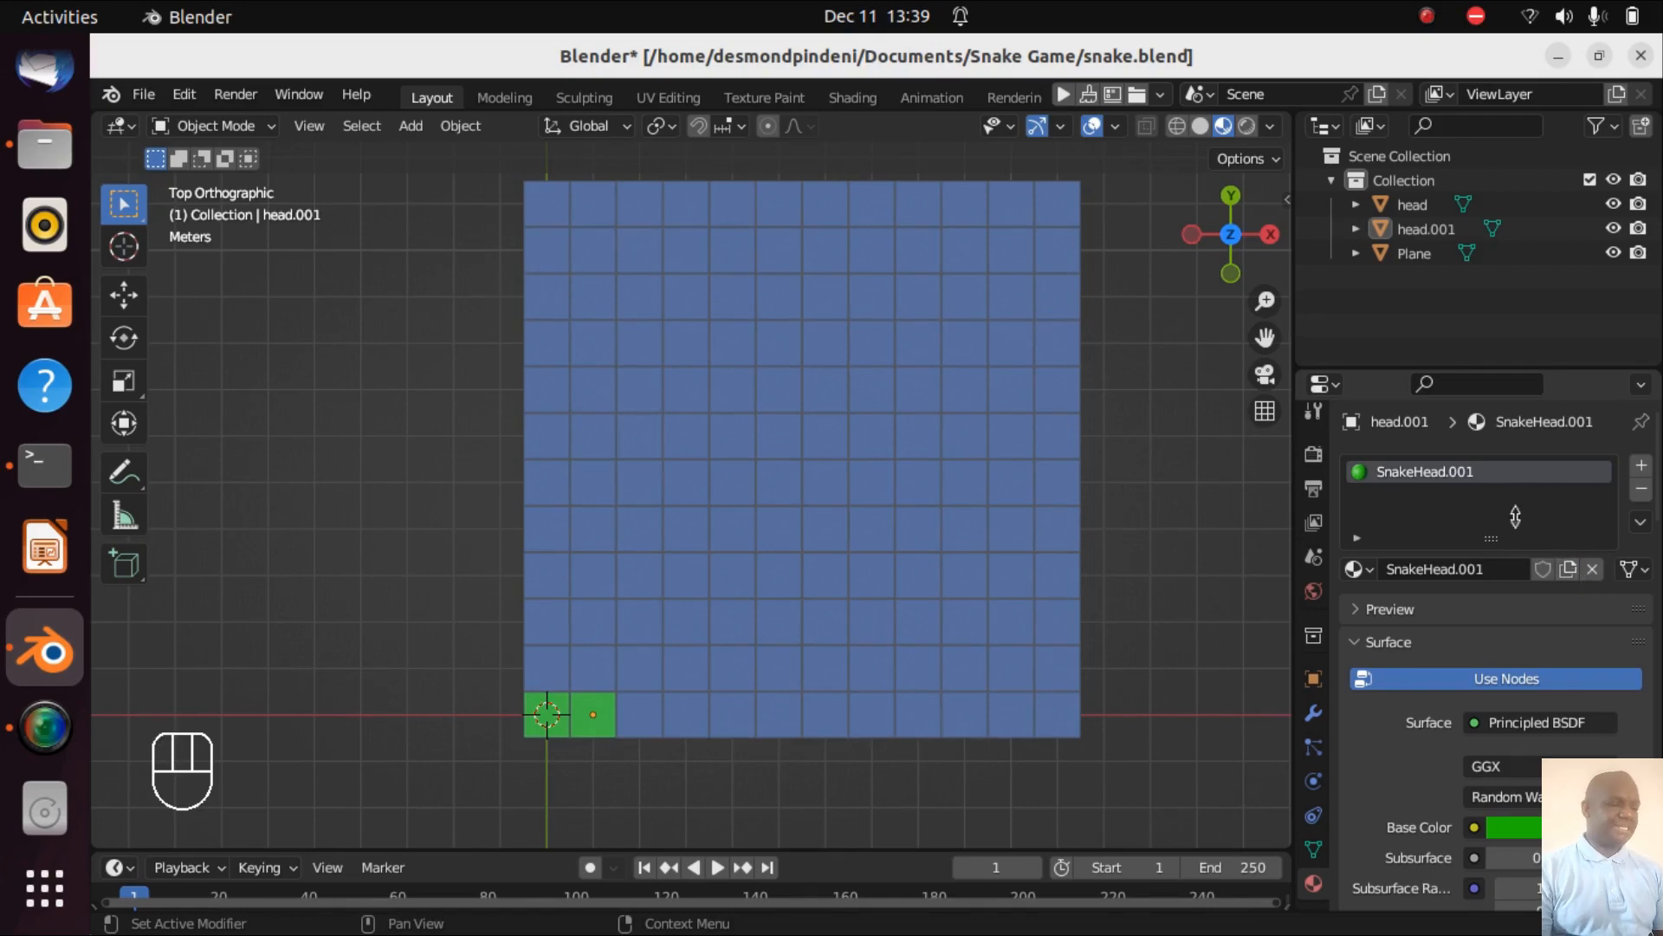
# - Rename the copied material as SnakeFood and change its base color to yellow
pyautogui.doubleClick(1426, 469)
pyautogui.press('BackSpace')
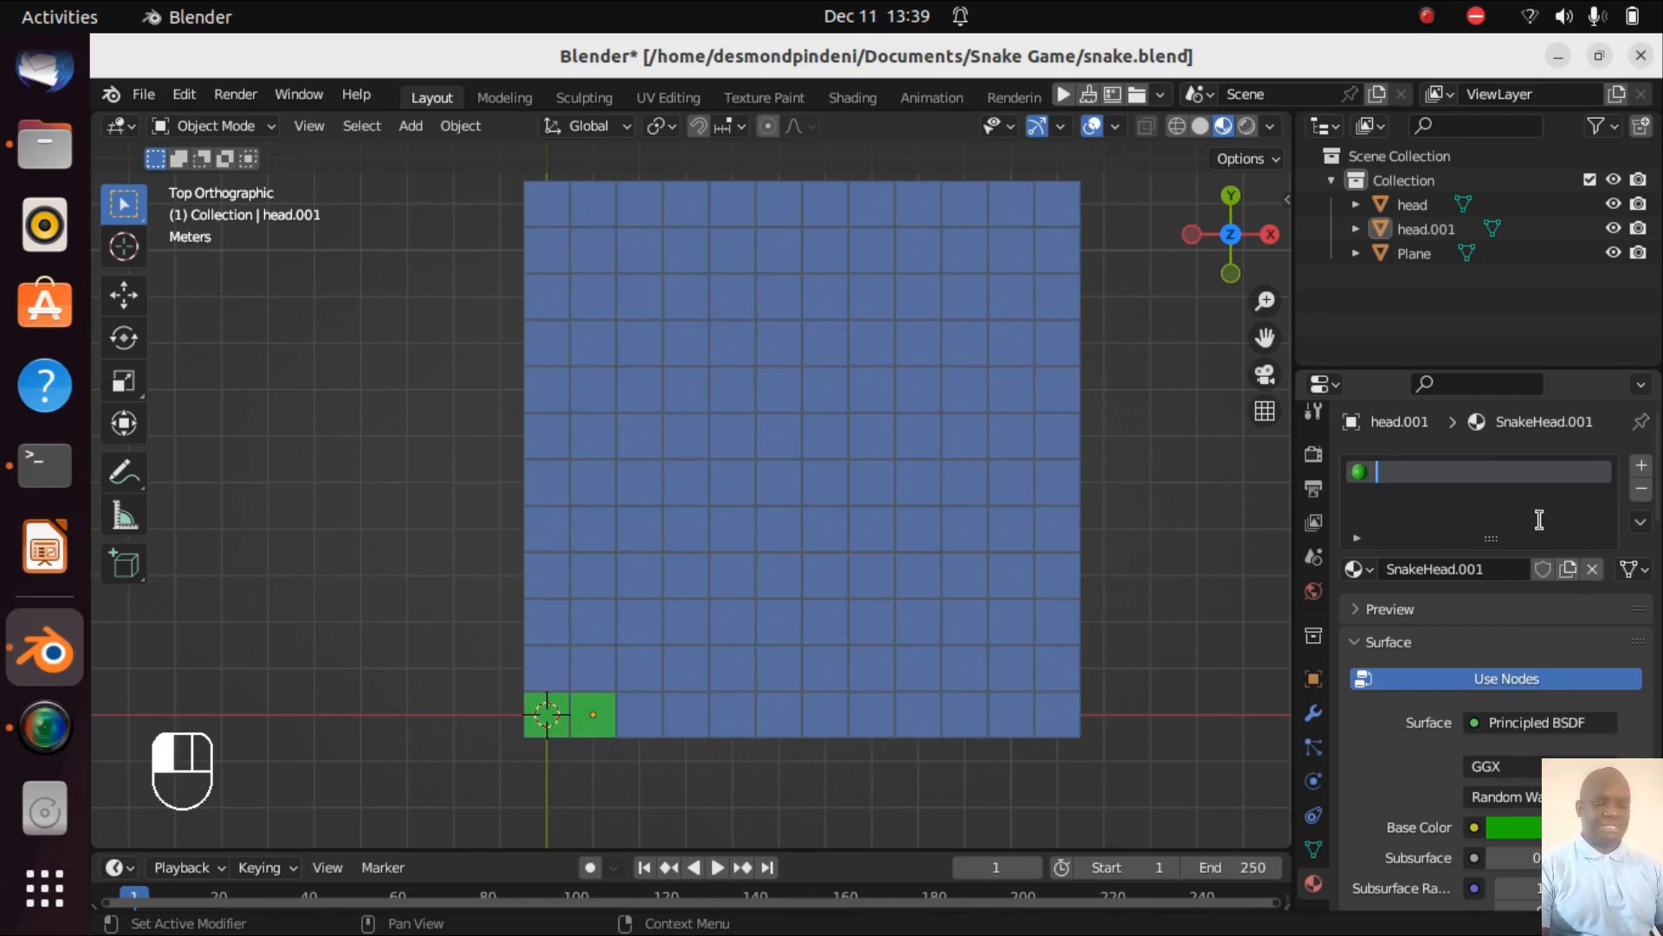
pyautogui.write('SnakeFoo')
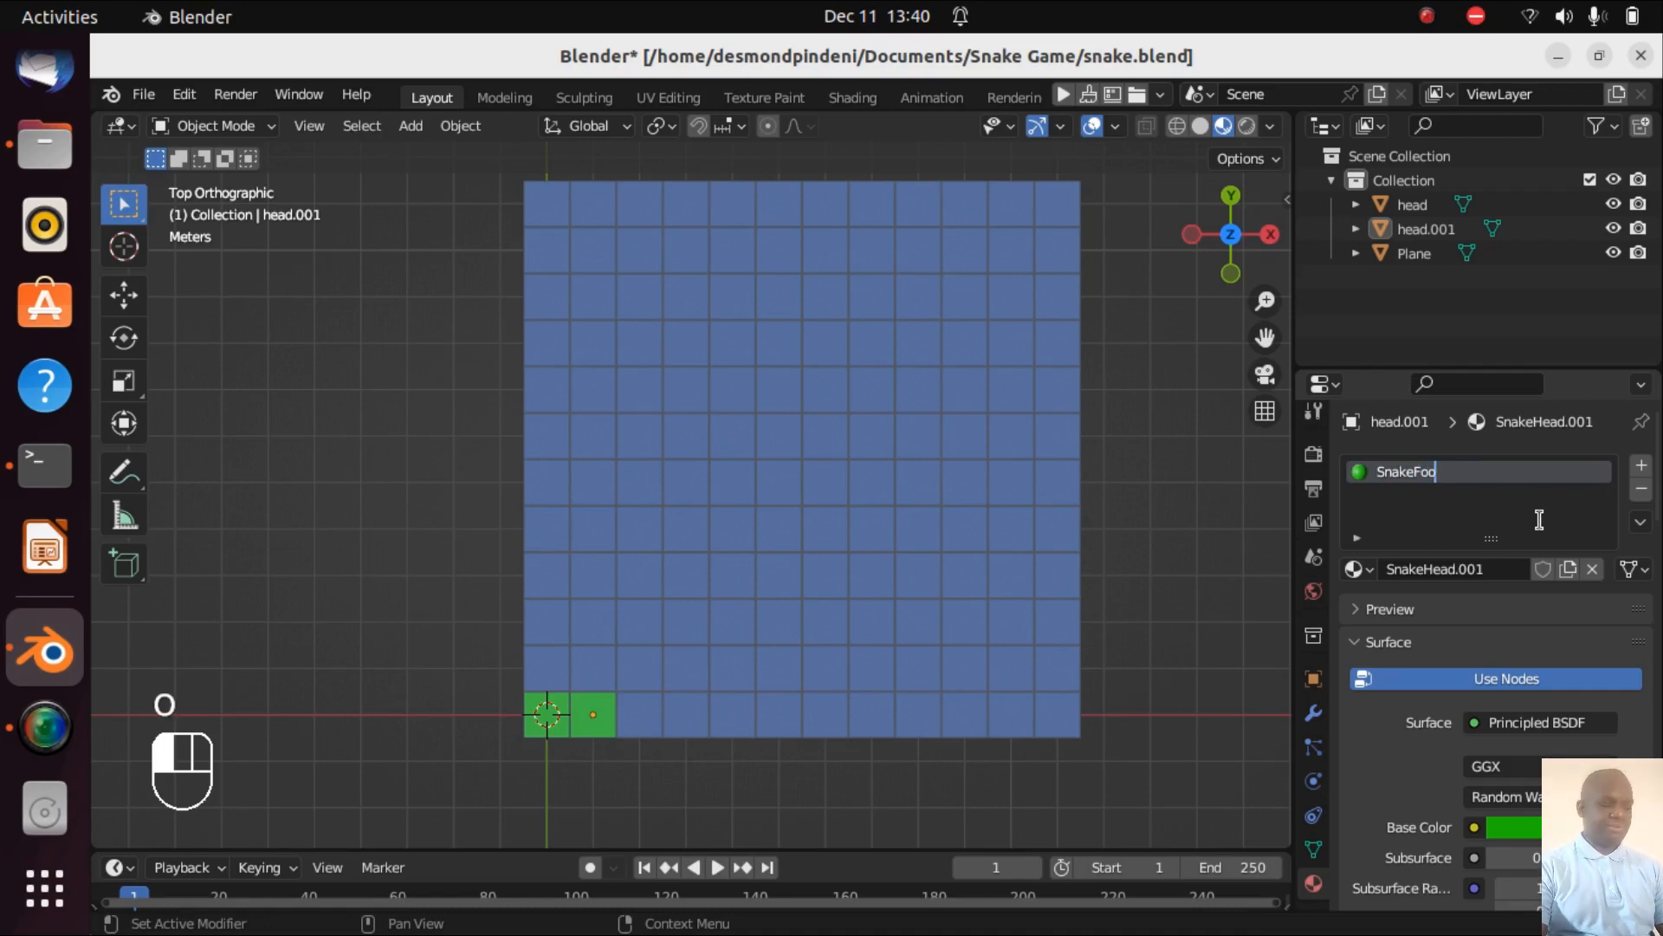
pyautogui.write('d')
pyautogui.press('Return')
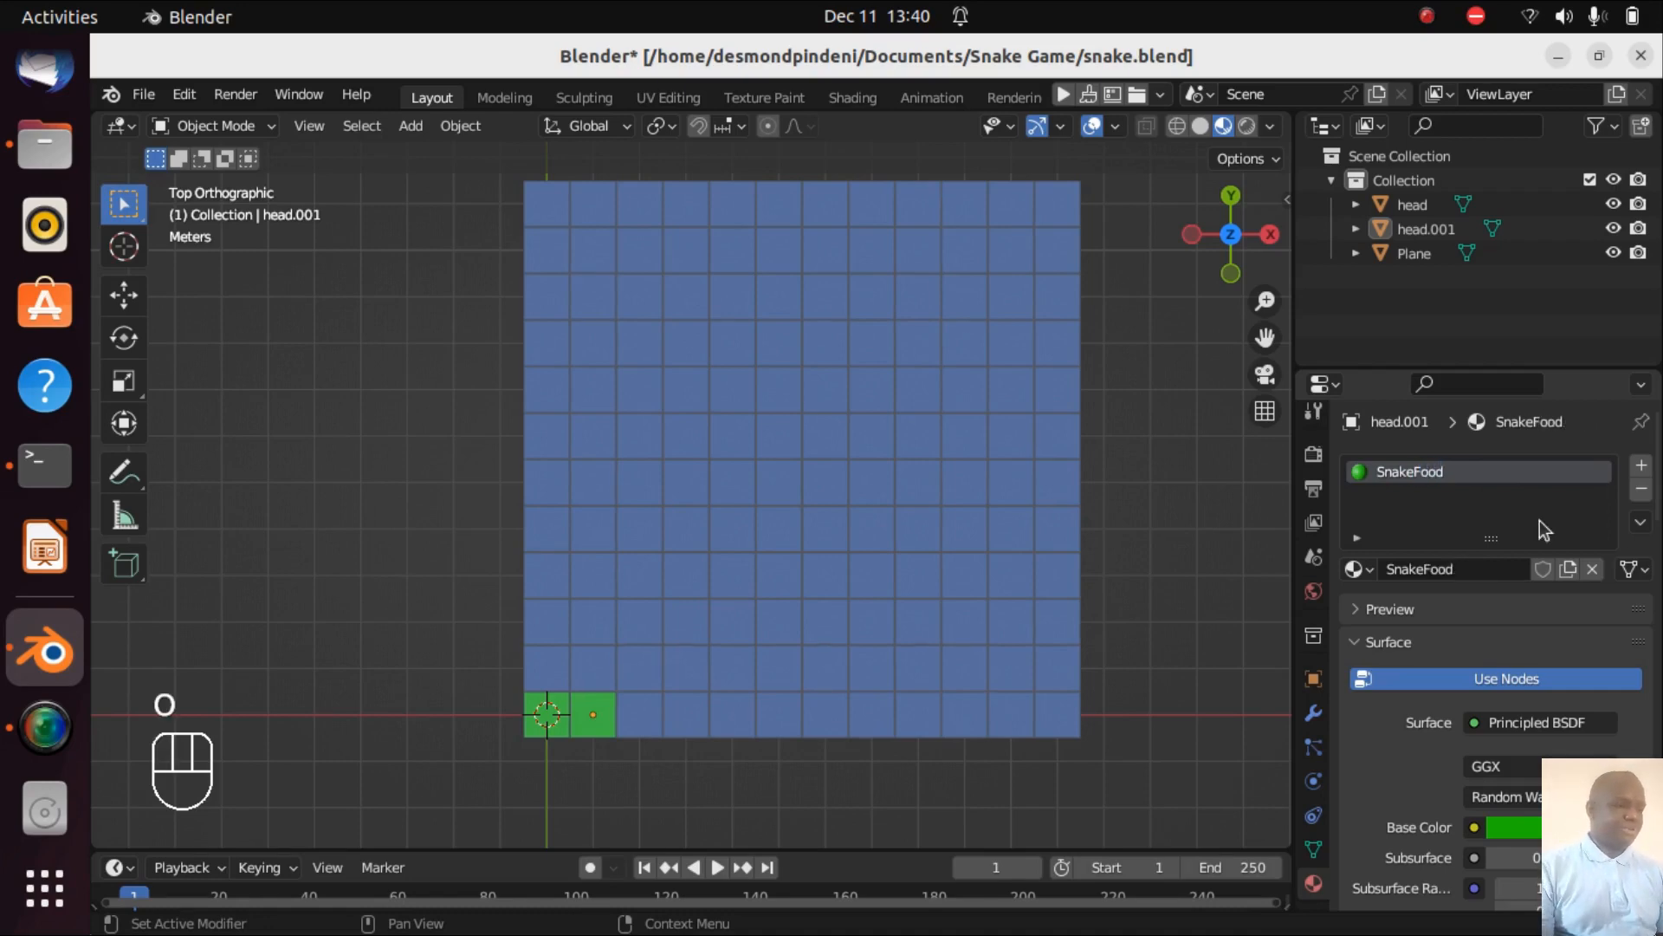
pyautogui.click(1511, 826)
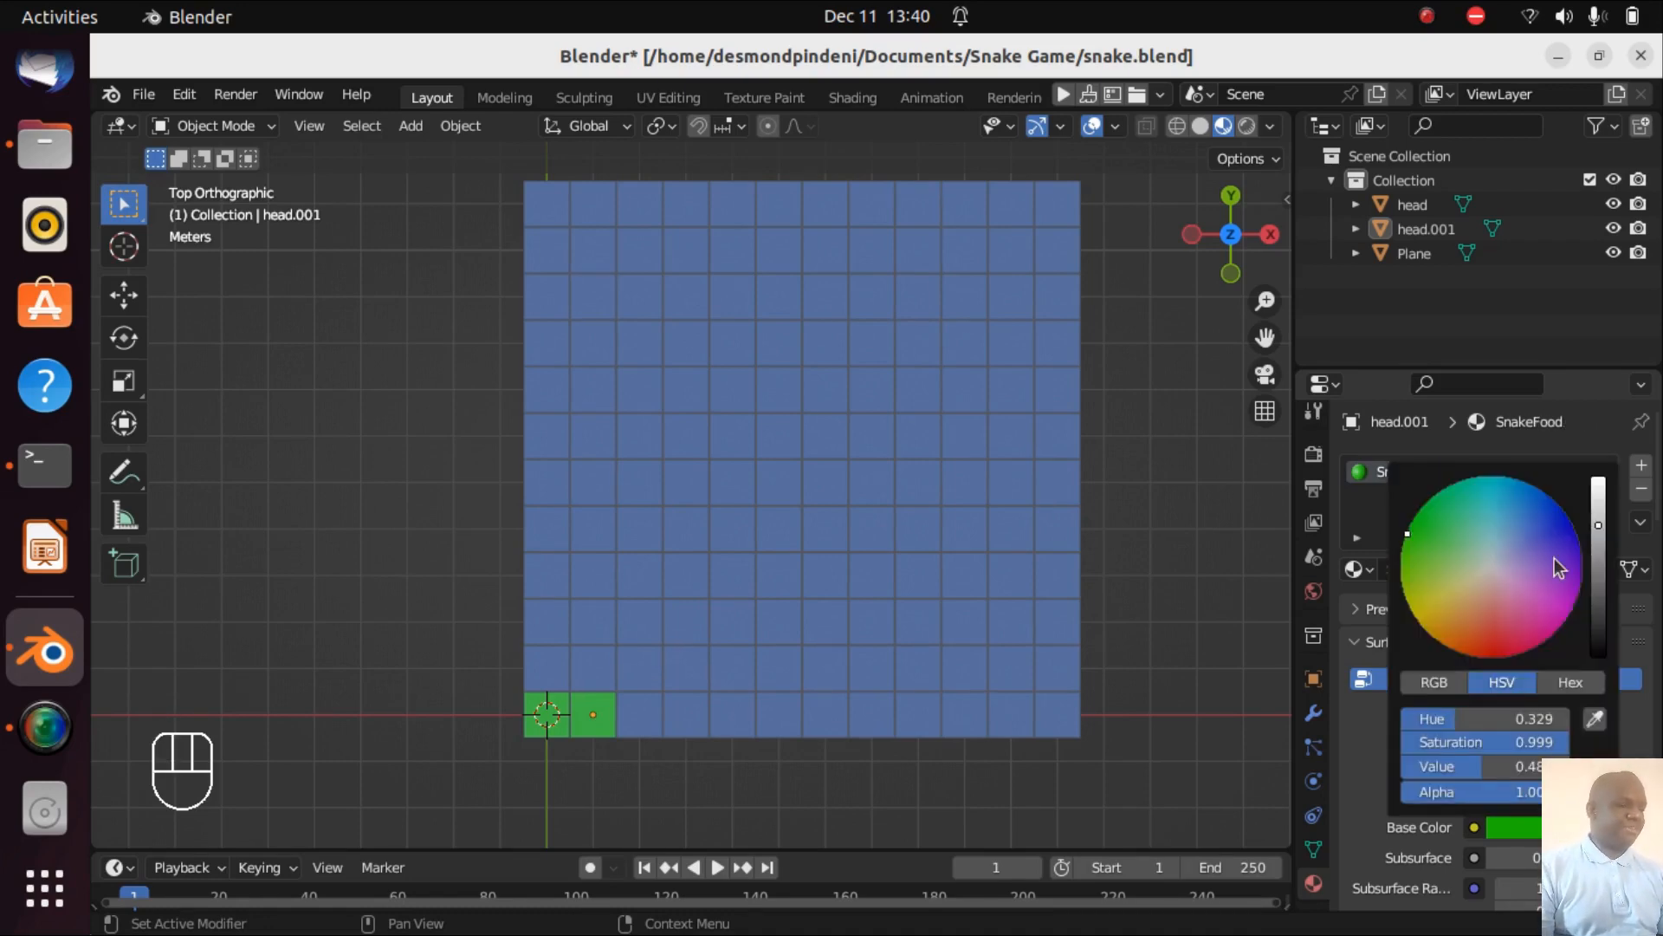
pyautogui.moveTo(1409, 556); pyautogui.dragTo(1413, 614)
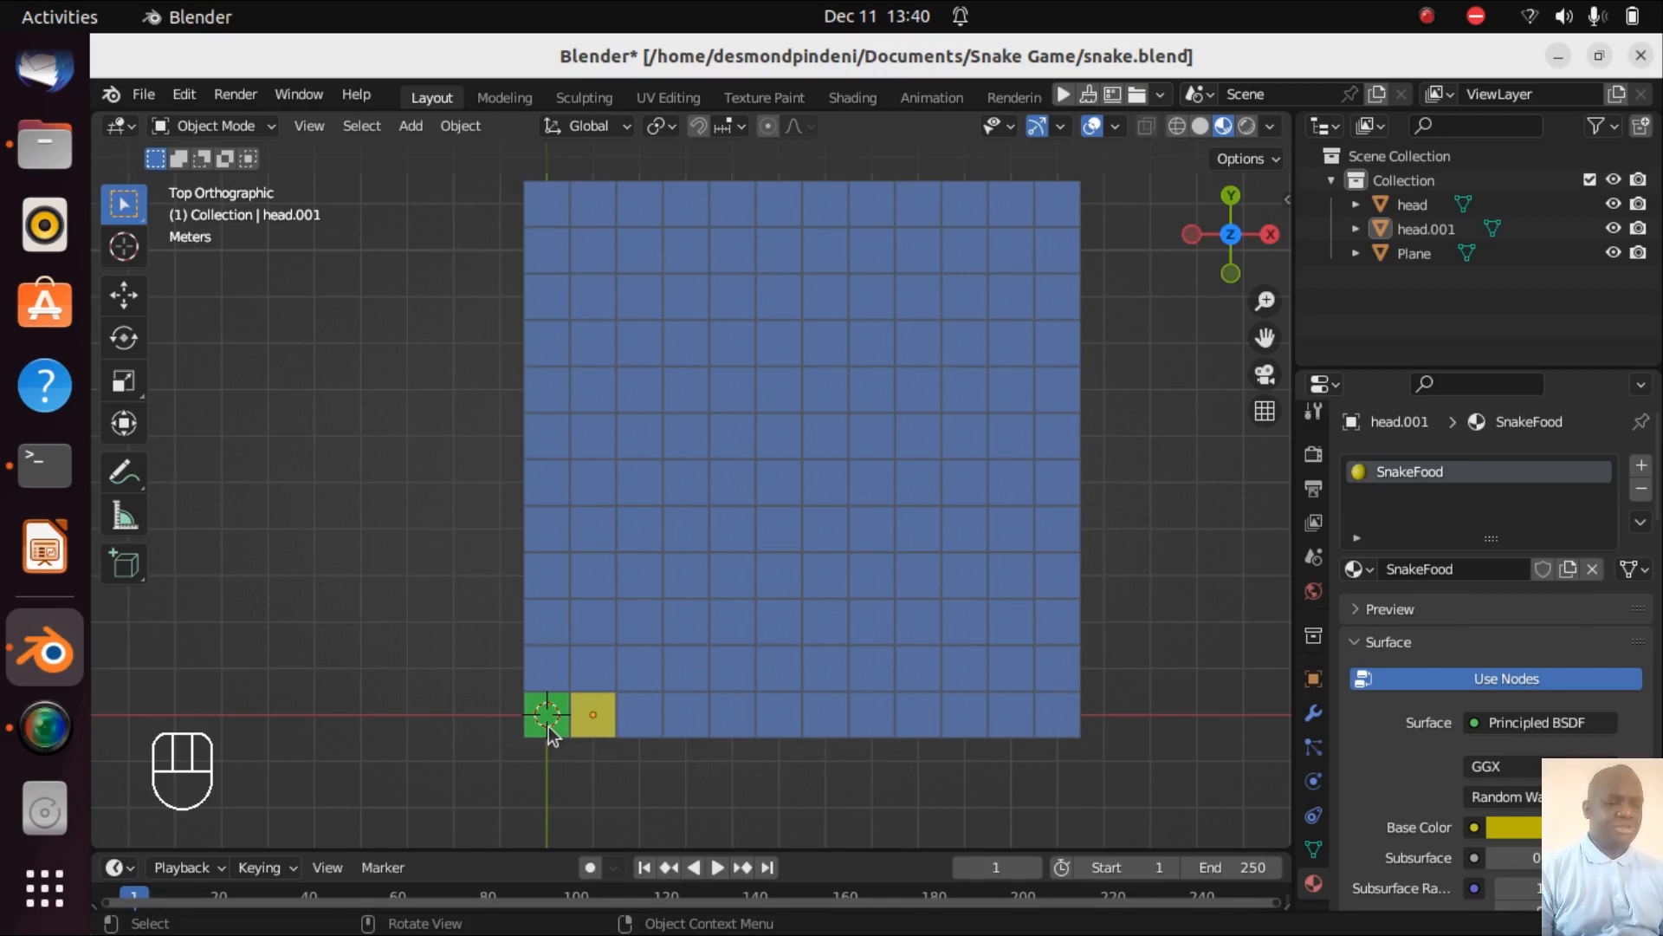
# - Duplicate the head plane again and move the new copy 3 m along the X axis
pyautogui.click(548, 726)
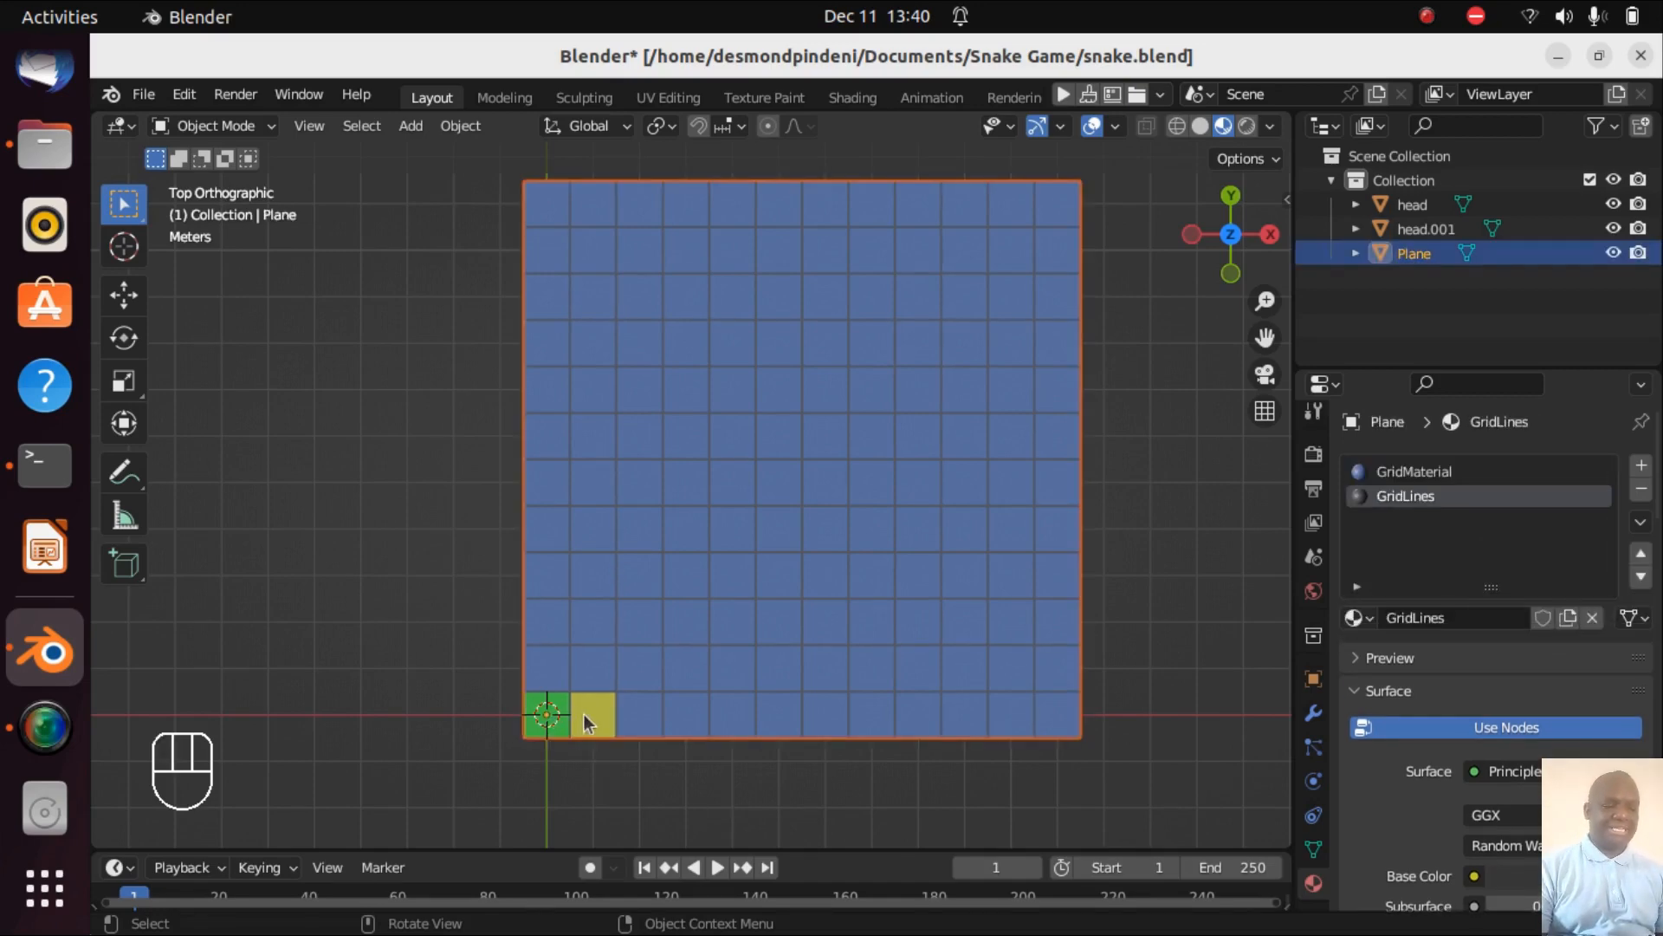
pyautogui.click(1419, 206)
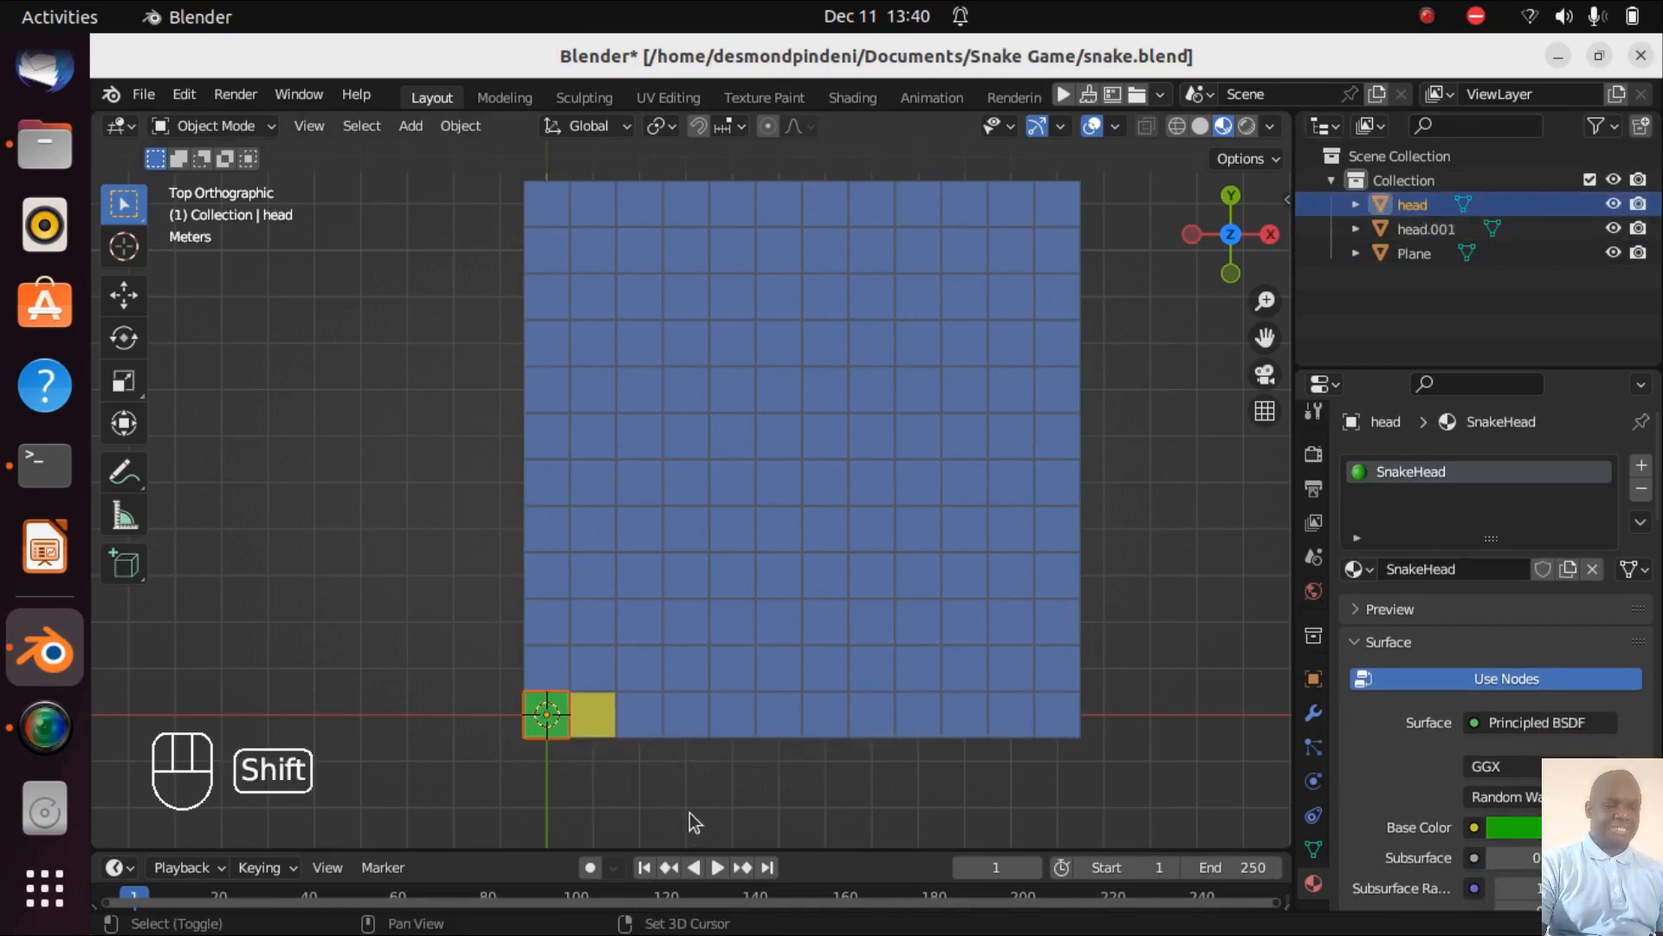
pyautogui.hotkey('shift', 'd')
pyautogui.press('g')
pyautogui.press('x')
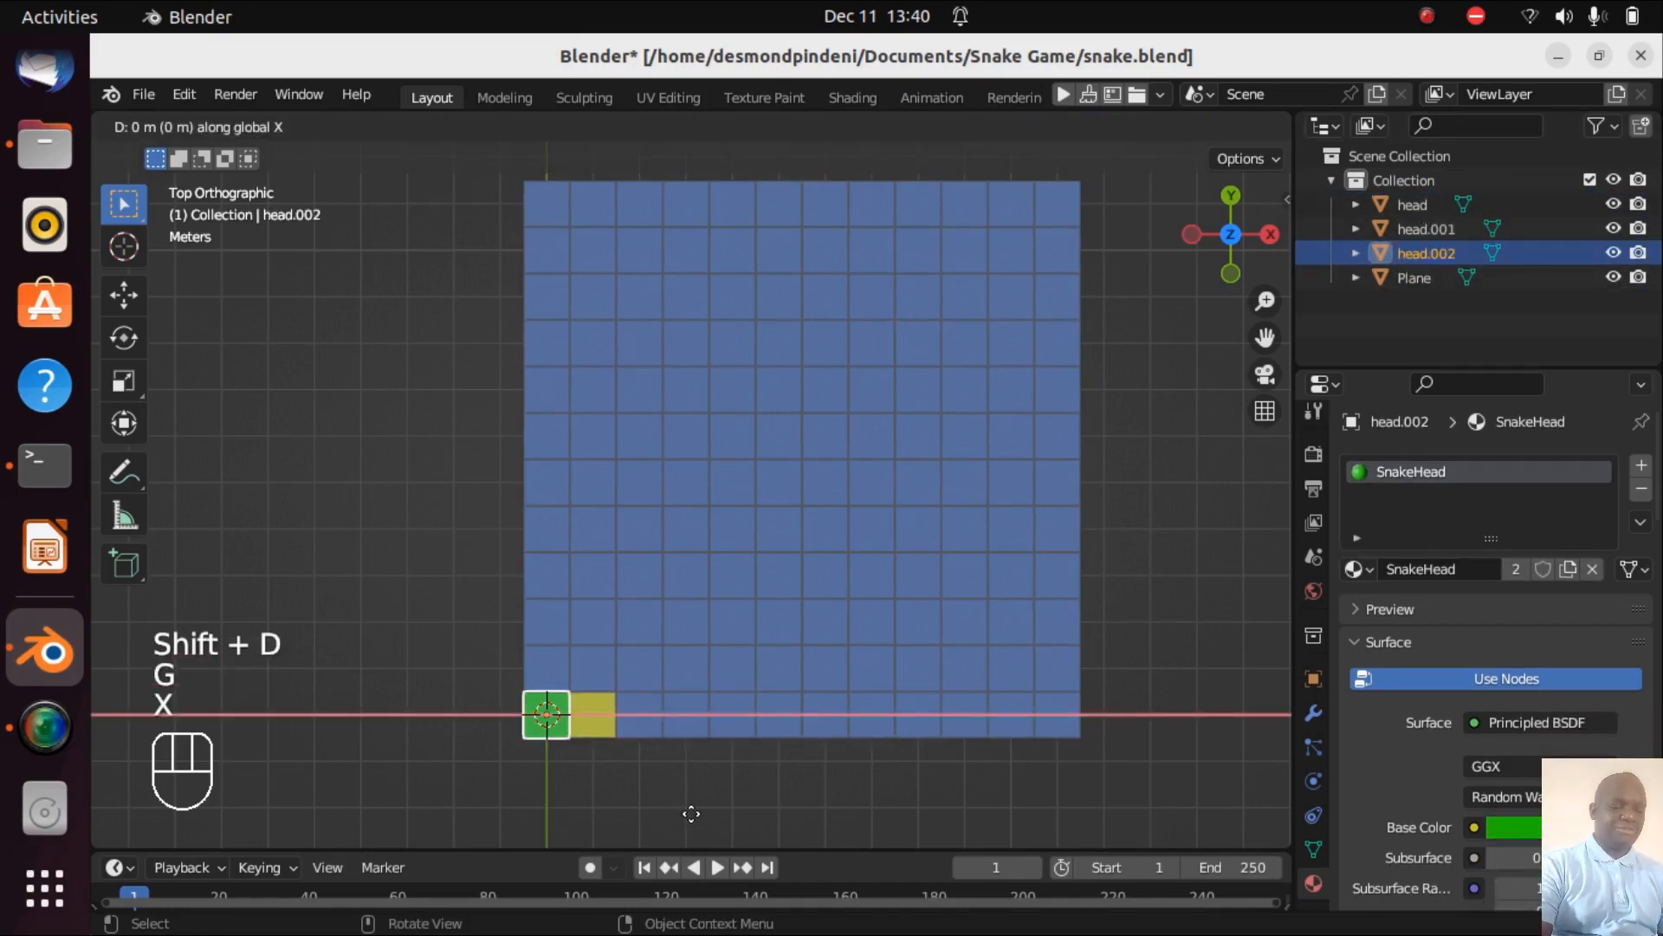
pyautogui.press('3')
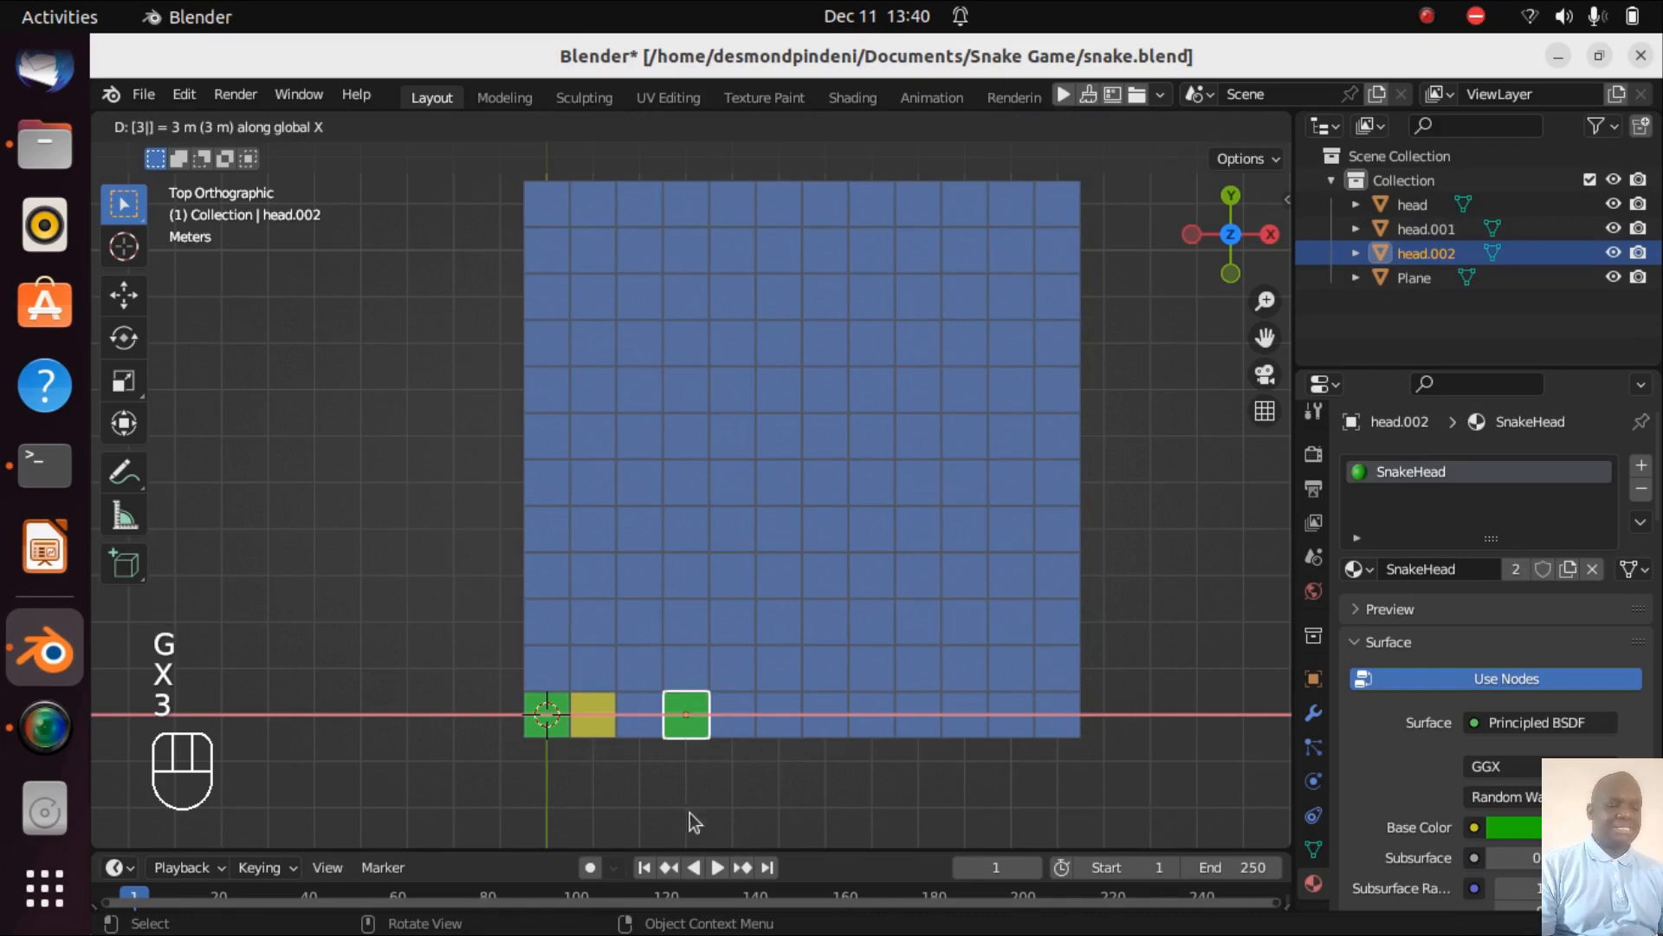
pyautogui.click(691, 813)
pyautogui.click(678, 726)
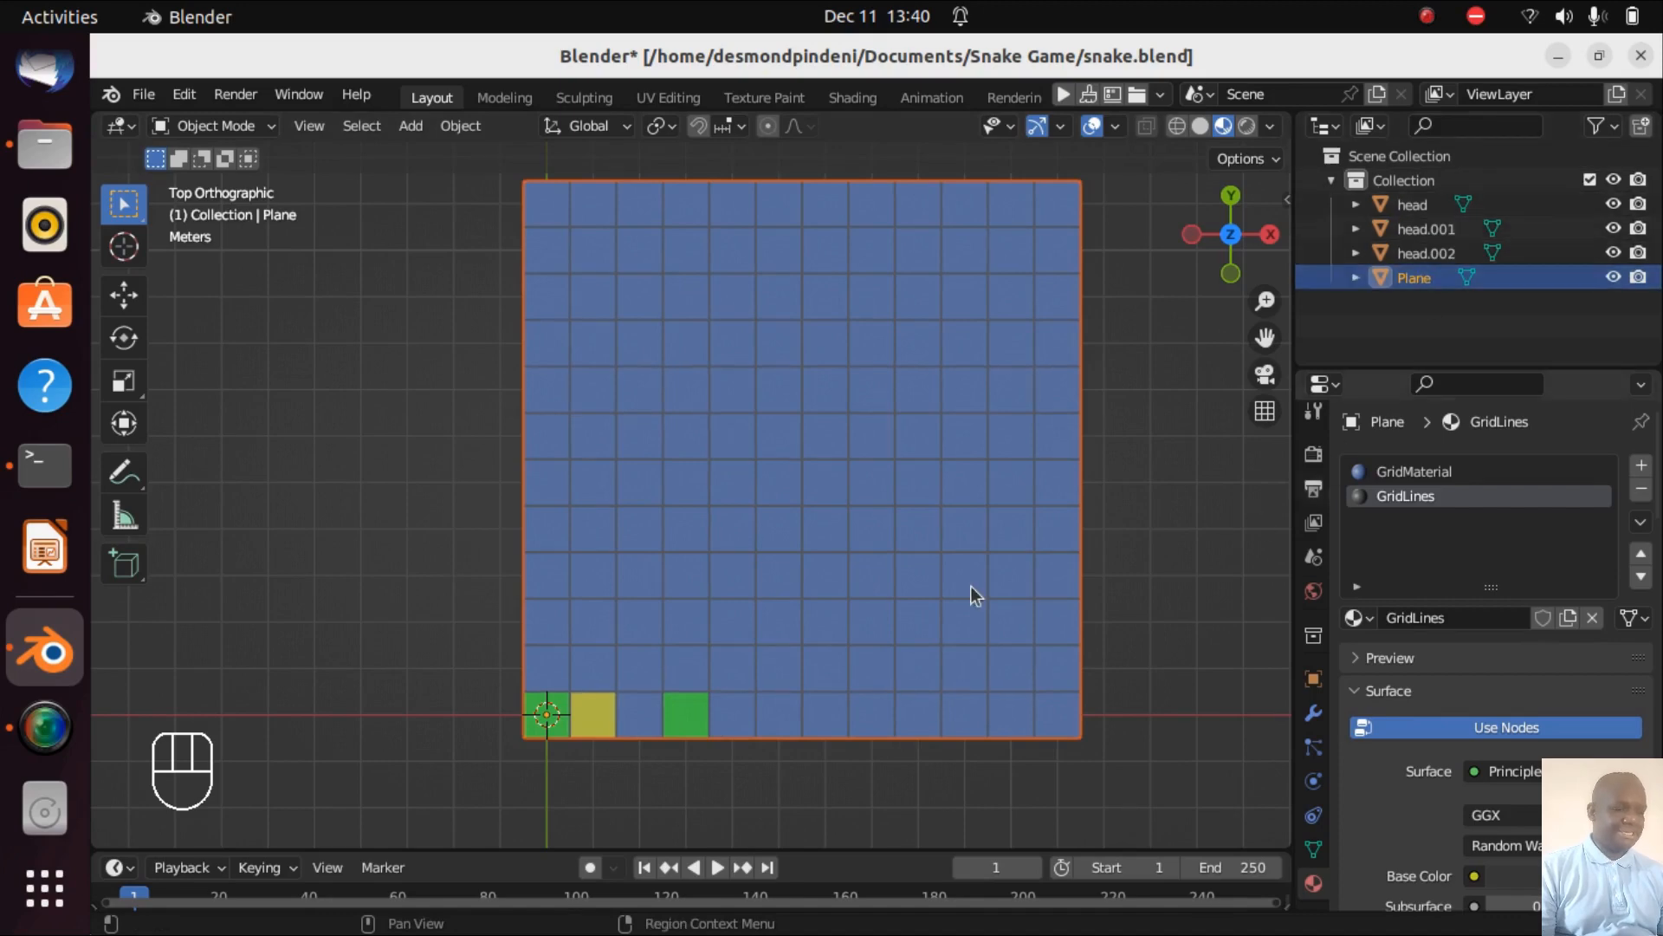
# - Rename the yellow plane object as snakefood
pyautogui.click(1427, 248)
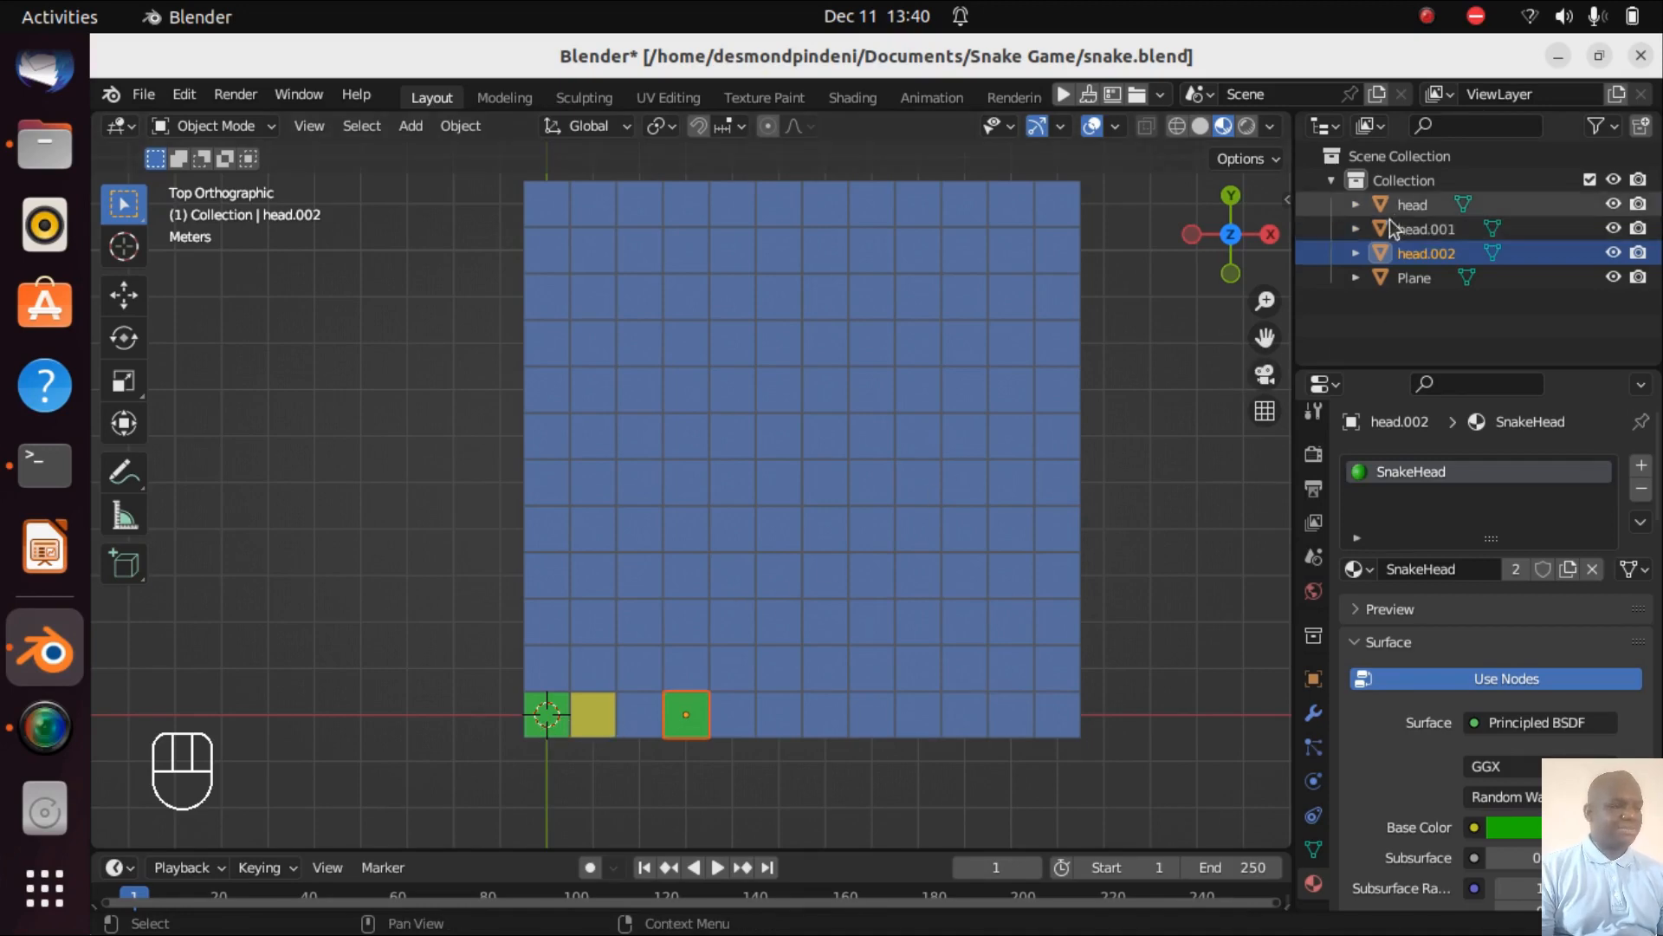
pyautogui.click(596, 721)
pyautogui.click(597, 721)
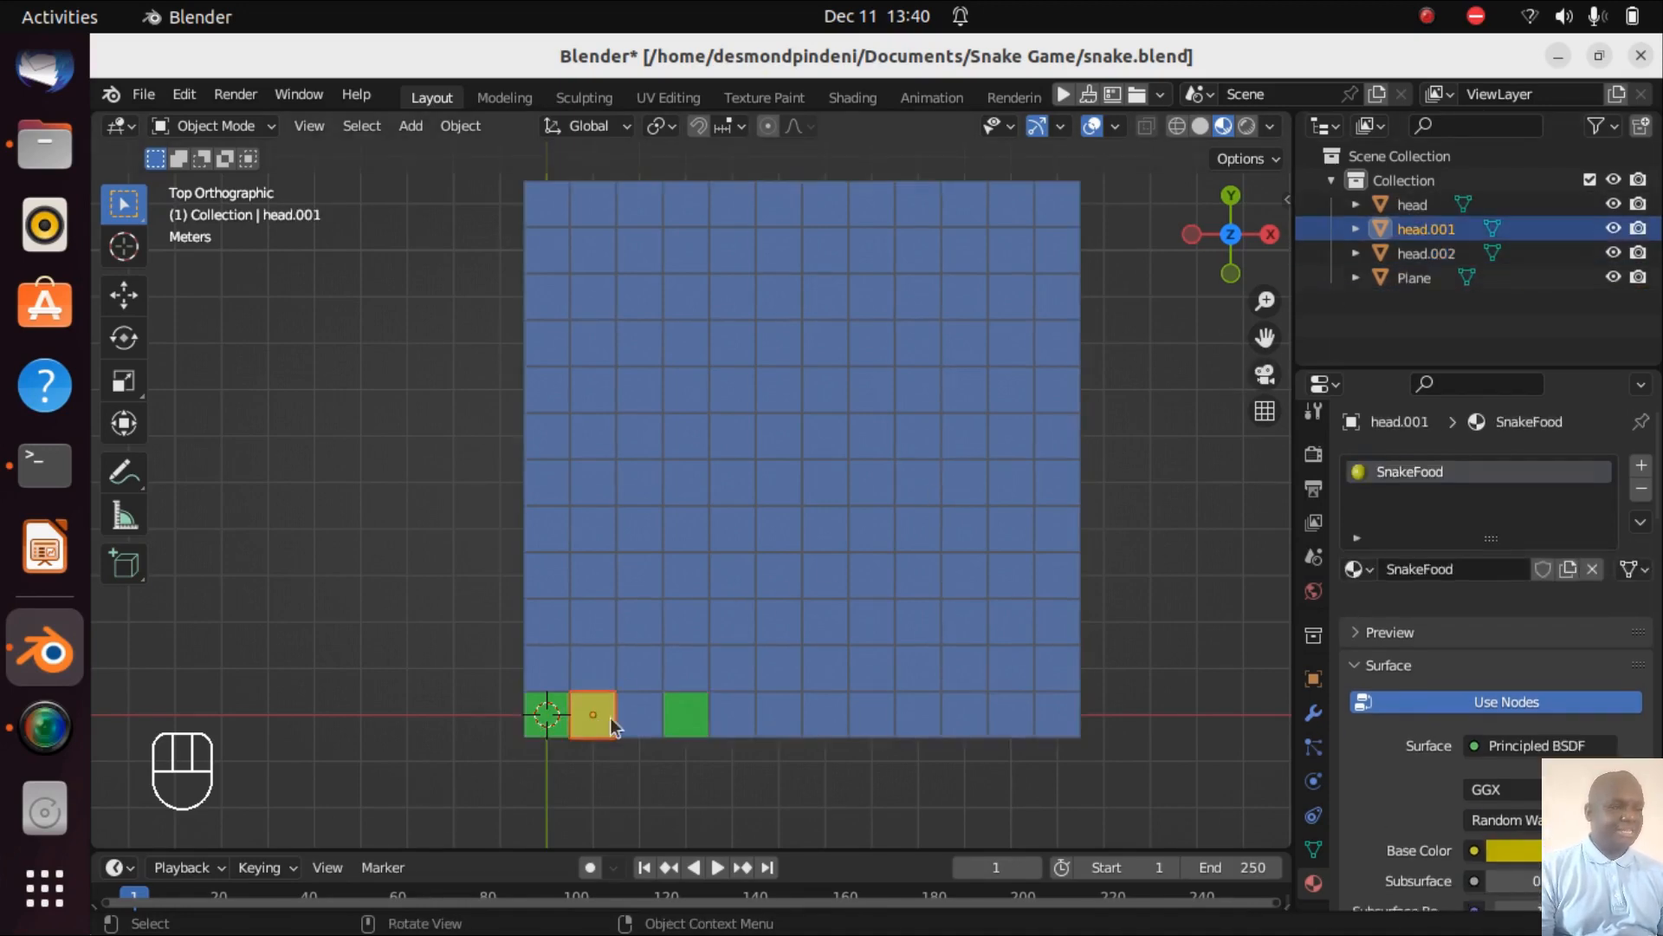
pyautogui.doubleClick(1426, 227)
pyautogui.press('BackSpace')
pyautogui.write('snakefood')
pyautogui.press('Return')
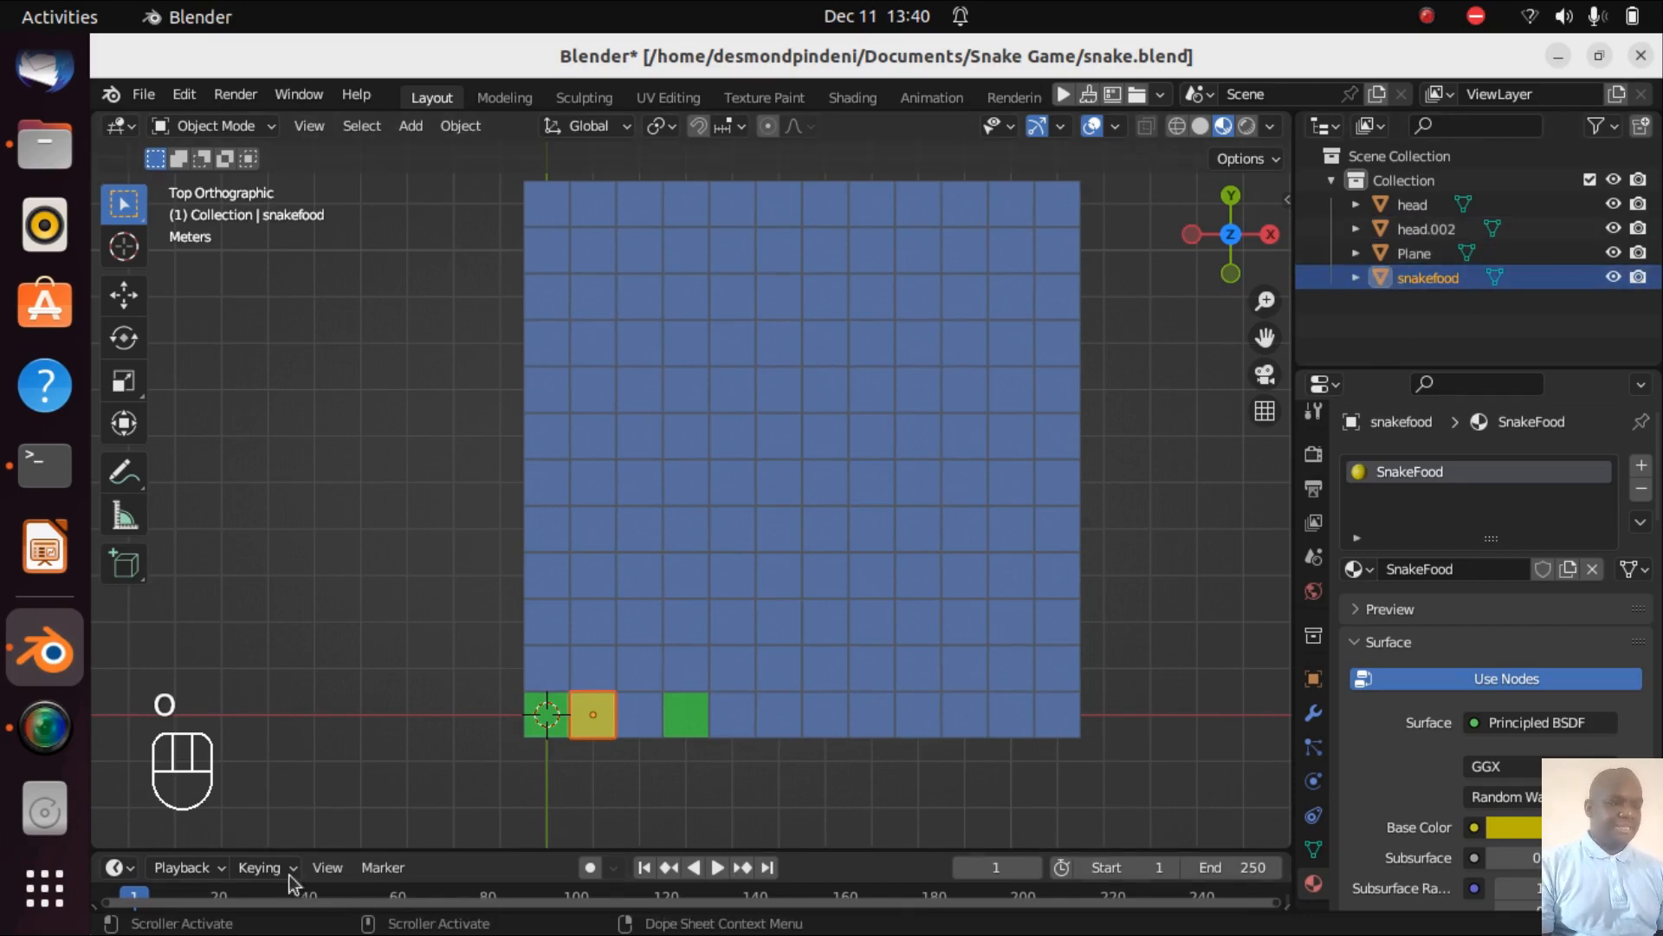
# - Rename the second green plane, head.002, as snakebody
pyautogui.click(1426, 227)
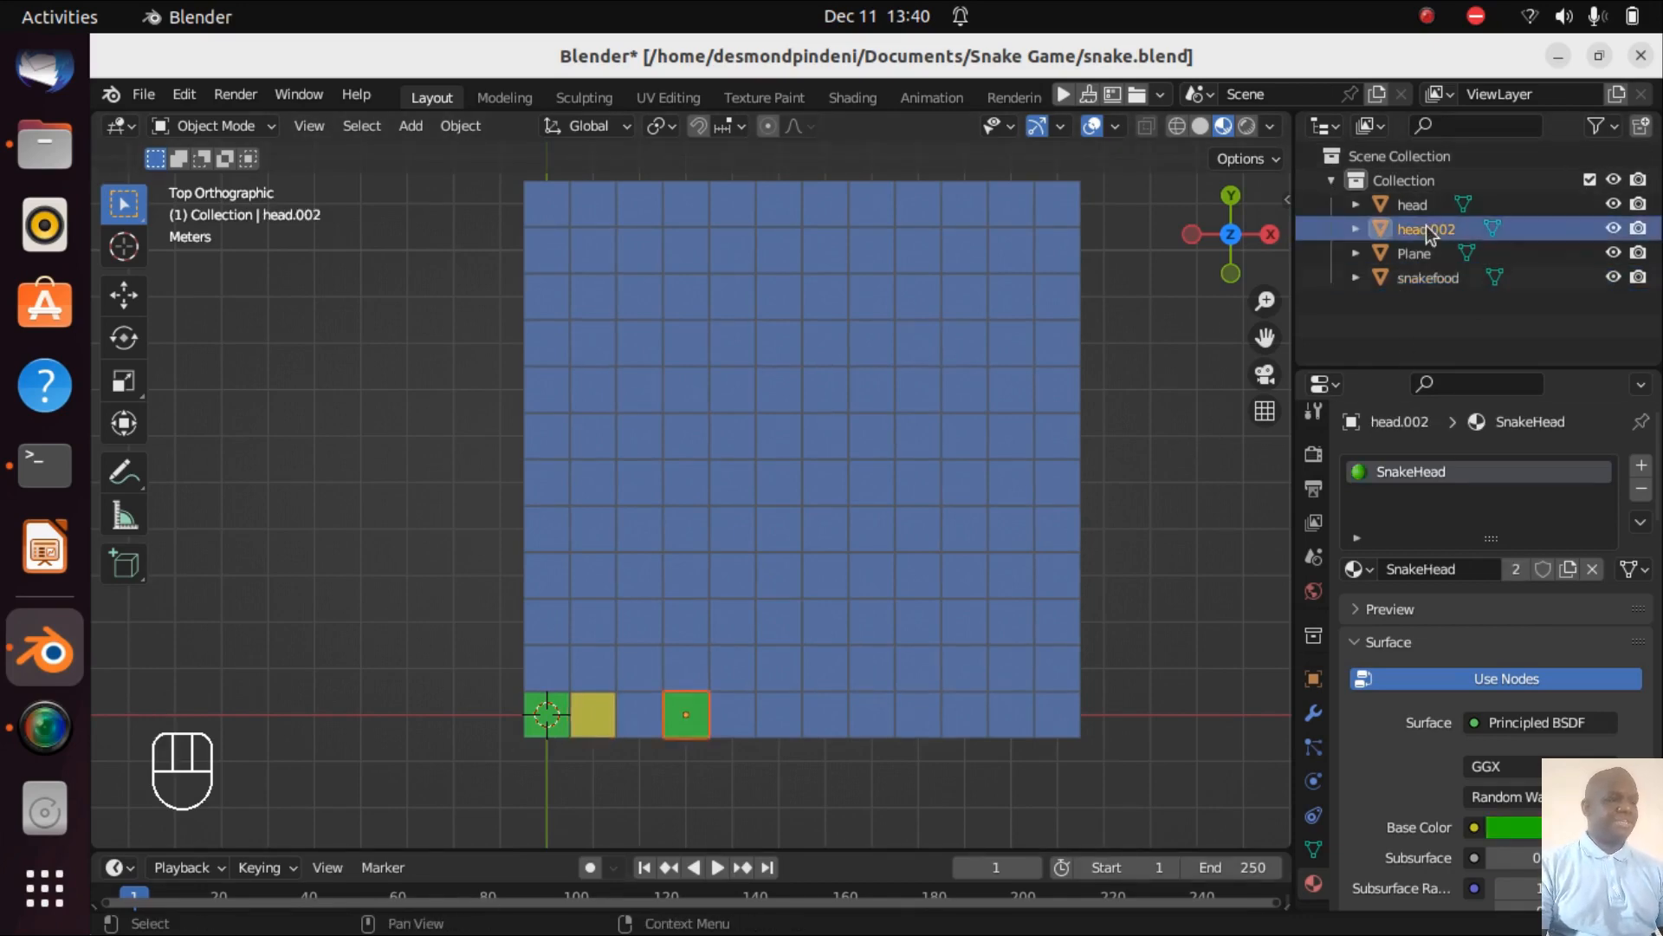
pyautogui.doubleClick(1426, 227)
pyautogui.press('BackSpace')
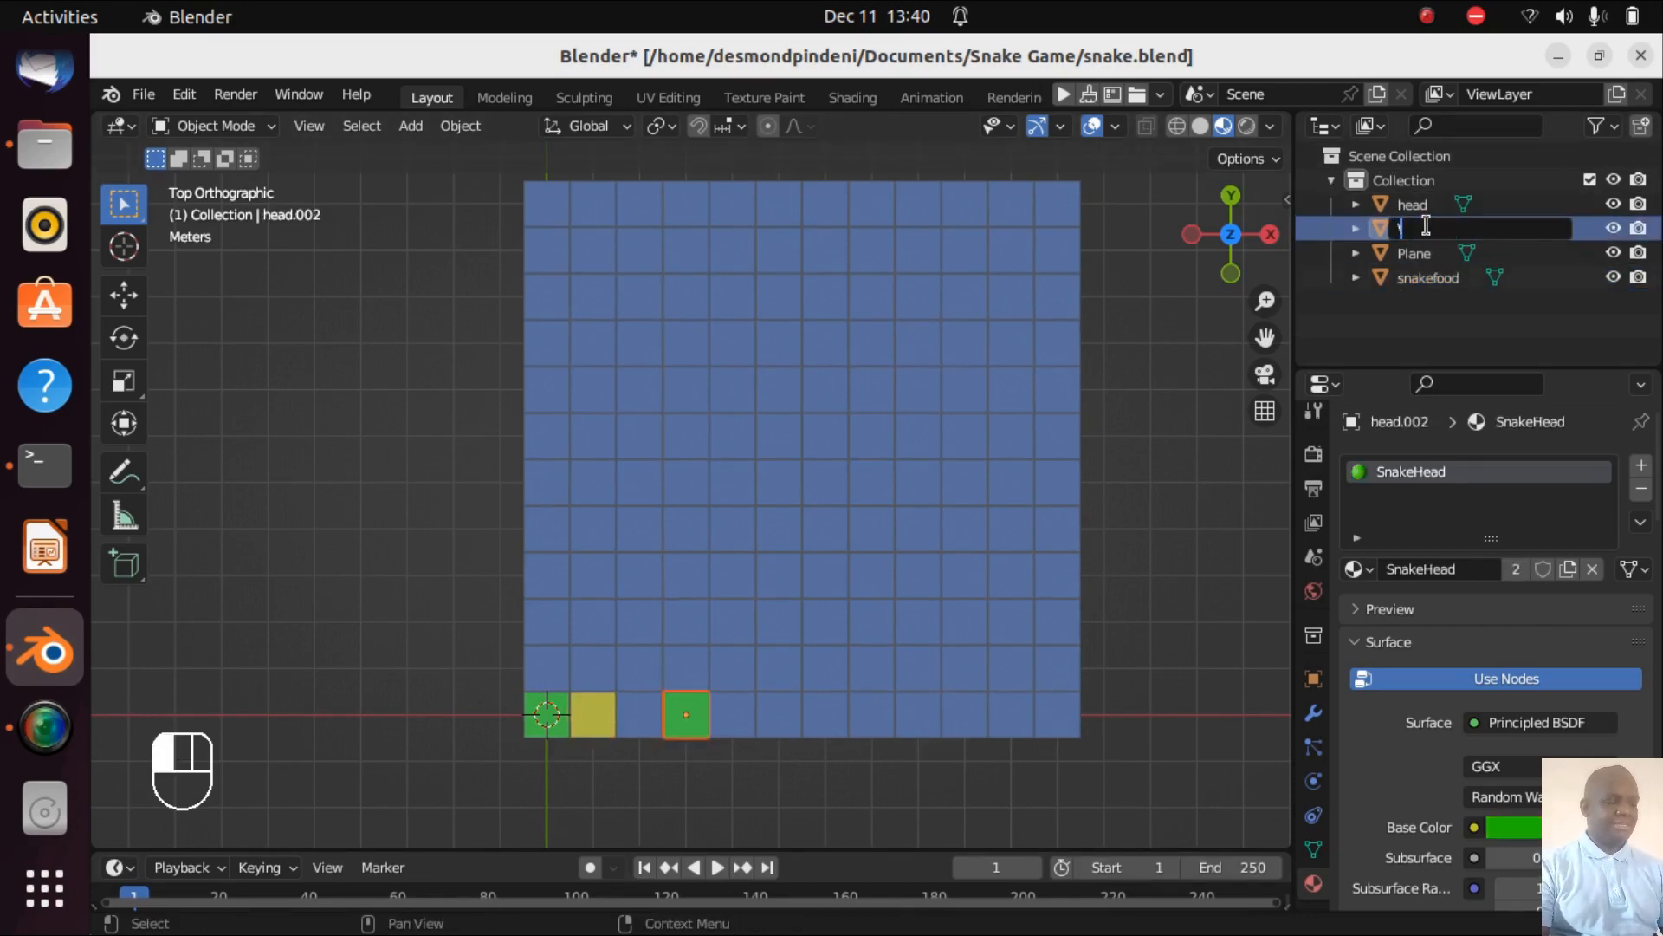
pyautogui.write('sna')
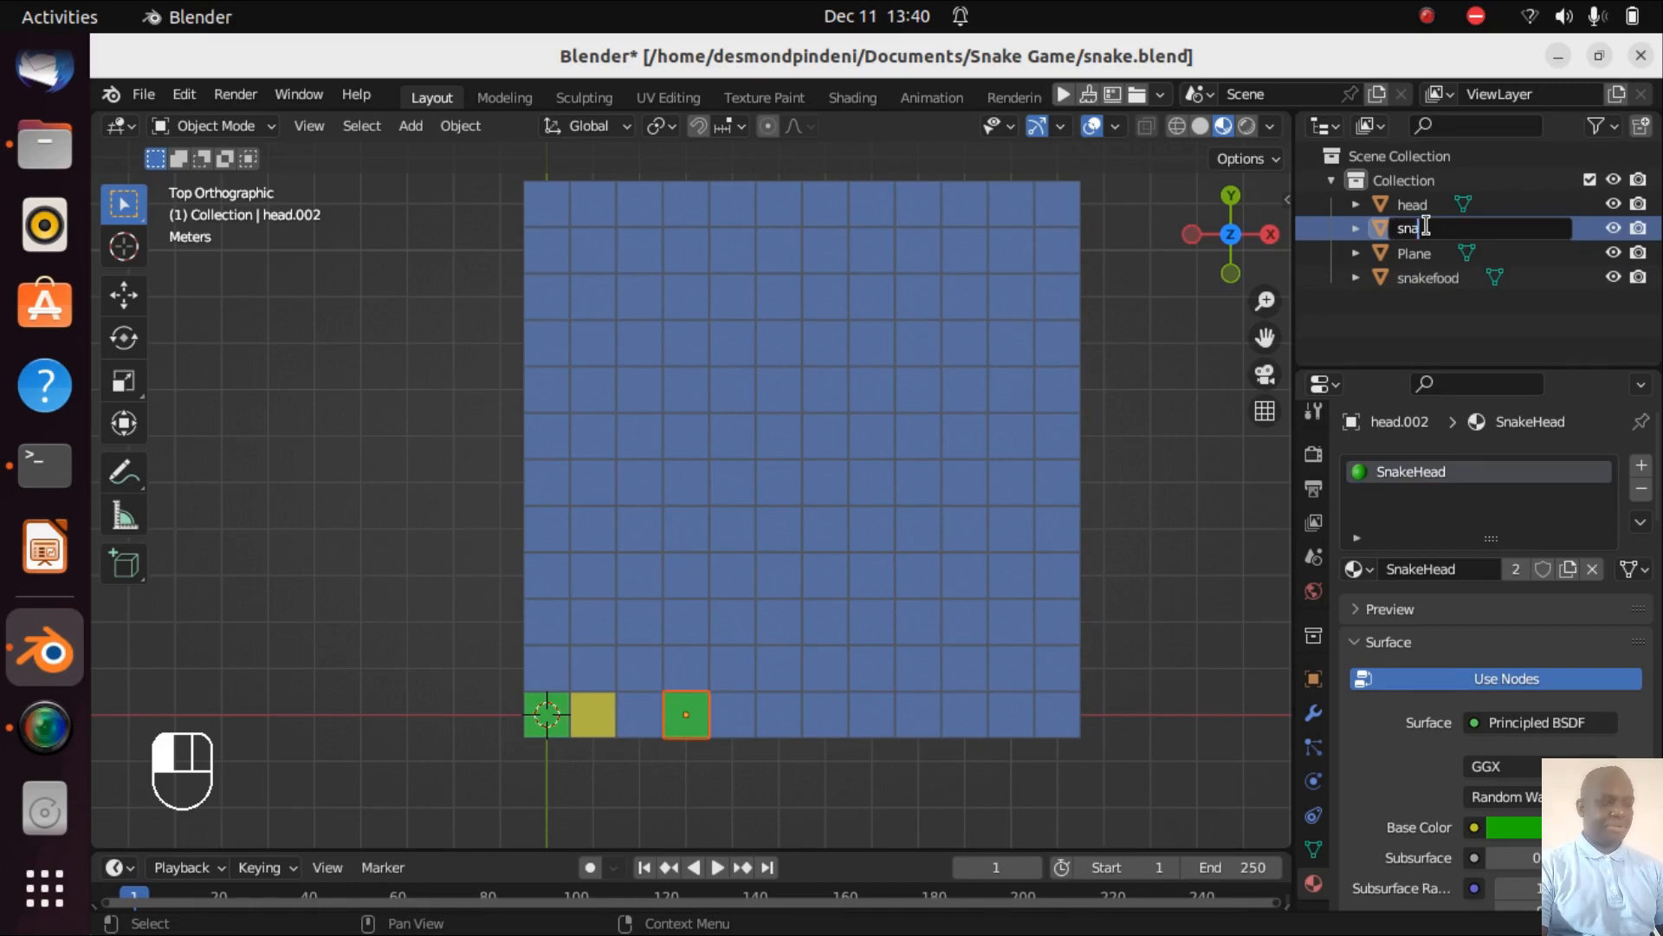
pyautogui.write('kebody')
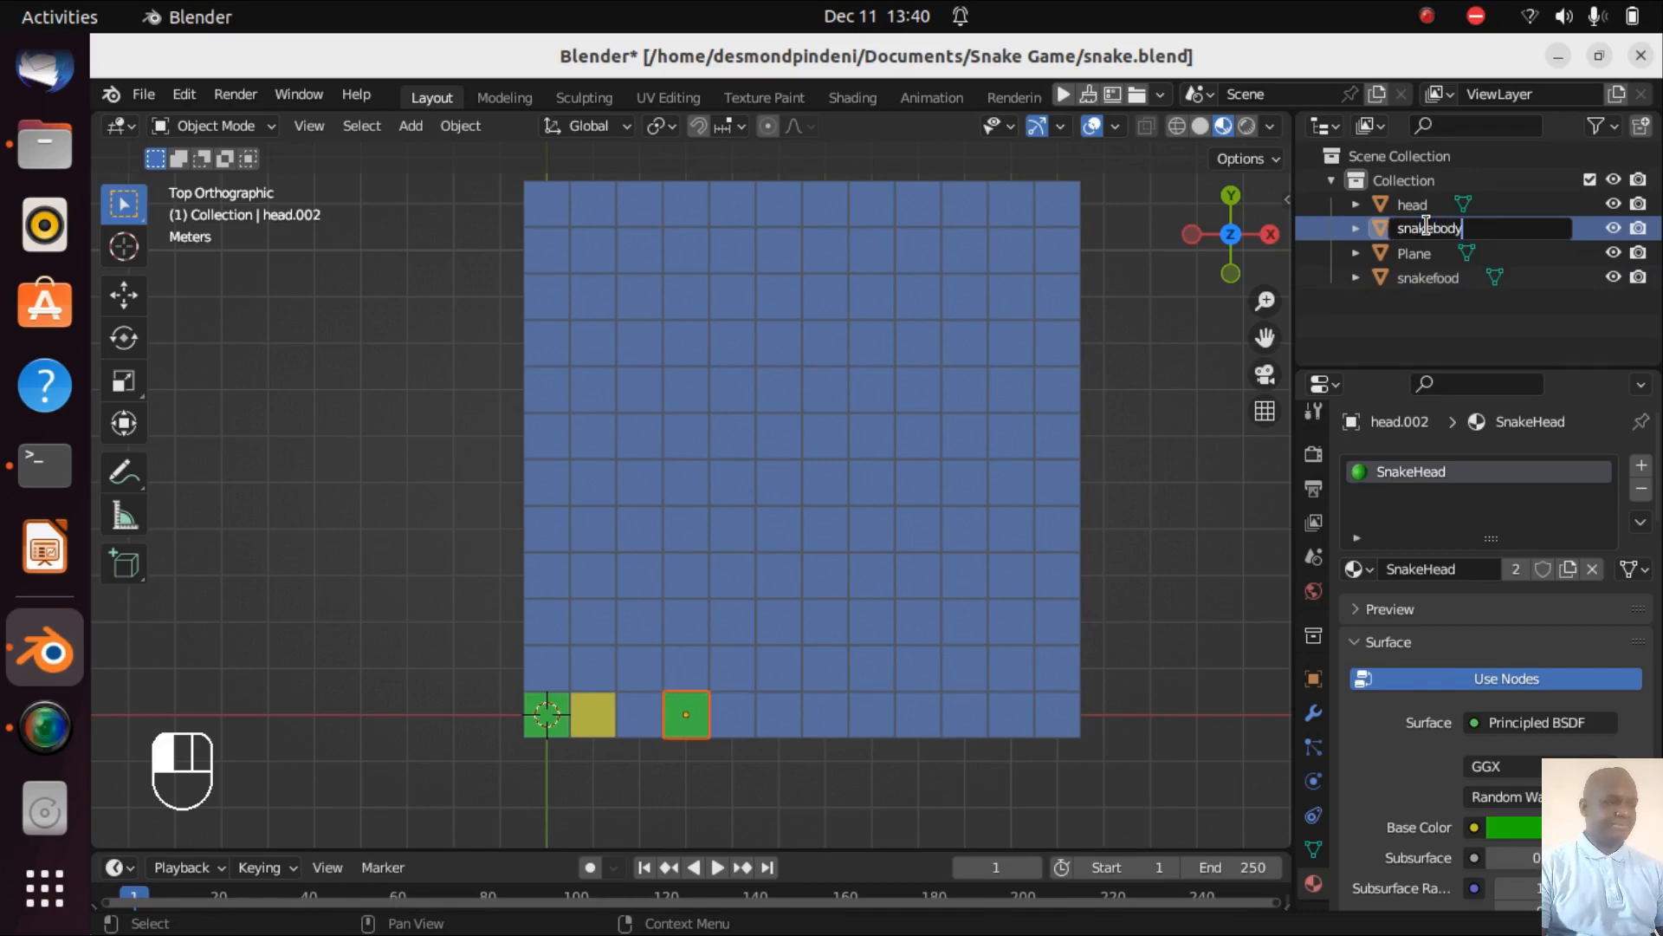
pyautogui.press('Return')
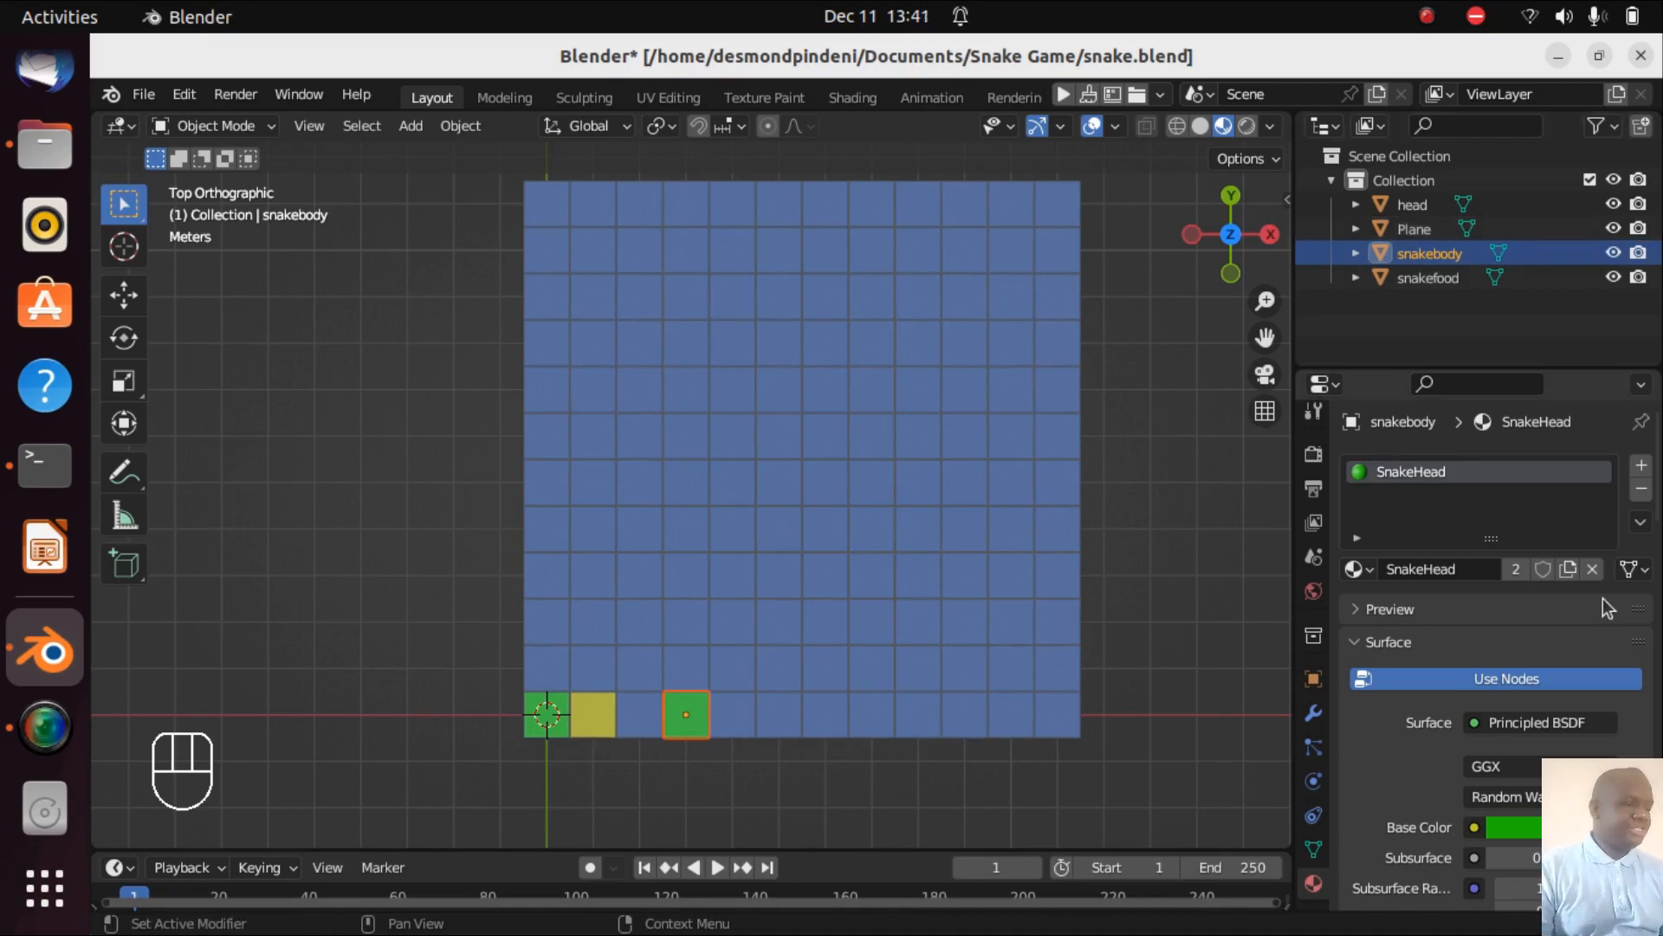
# - Try a paler green base color on the snakebody plane's shared SnakeHead material and undo the color change
pyautogui.scroll(-4, 1603, 598)
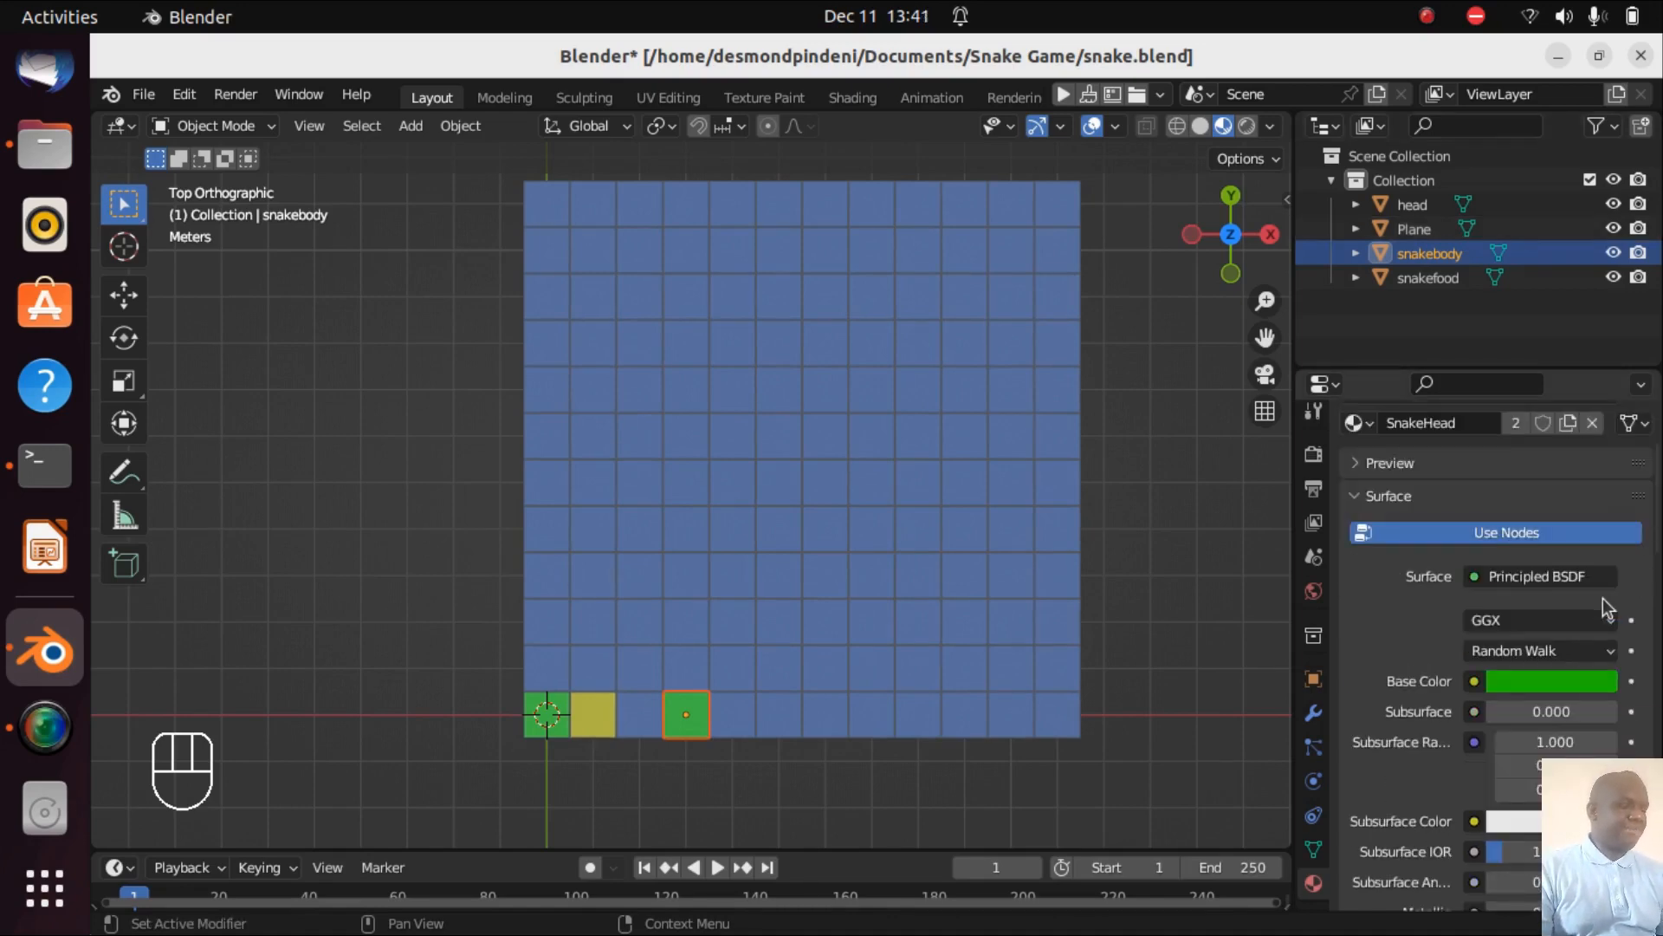
pyautogui.click(1549, 681)
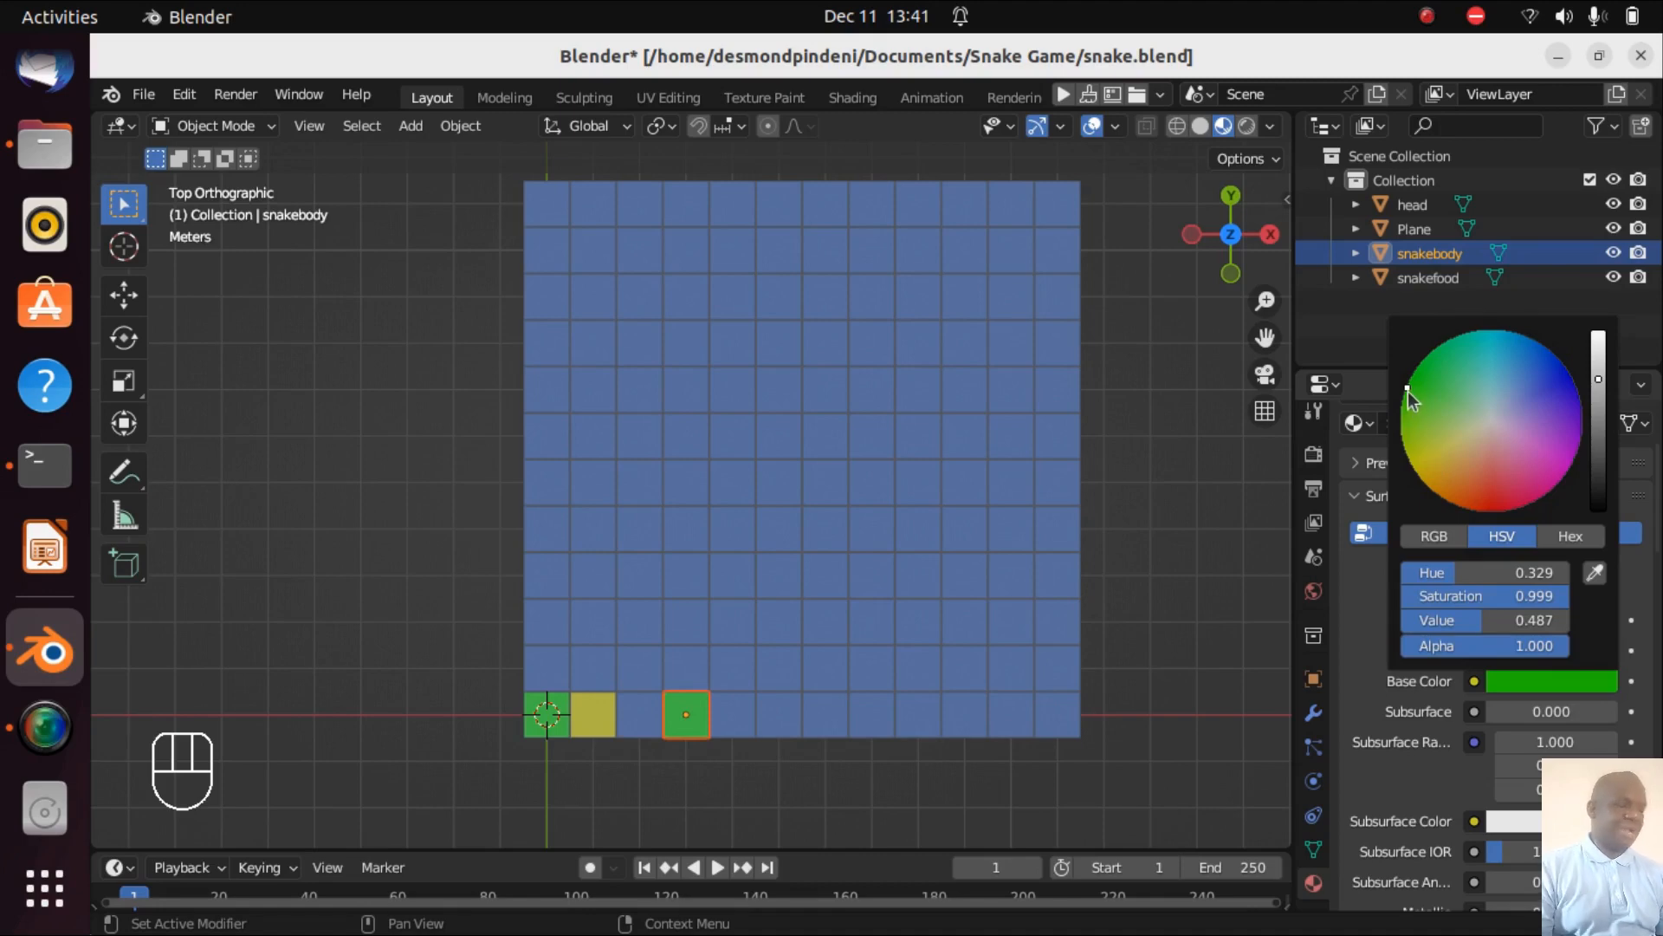
pyautogui.moveTo(1407, 391)
pyautogui.mouseDown()
pyautogui.moveTo(1464, 408)
pyautogui.moveTo(1445, 406)
pyautogui.mouseUp()
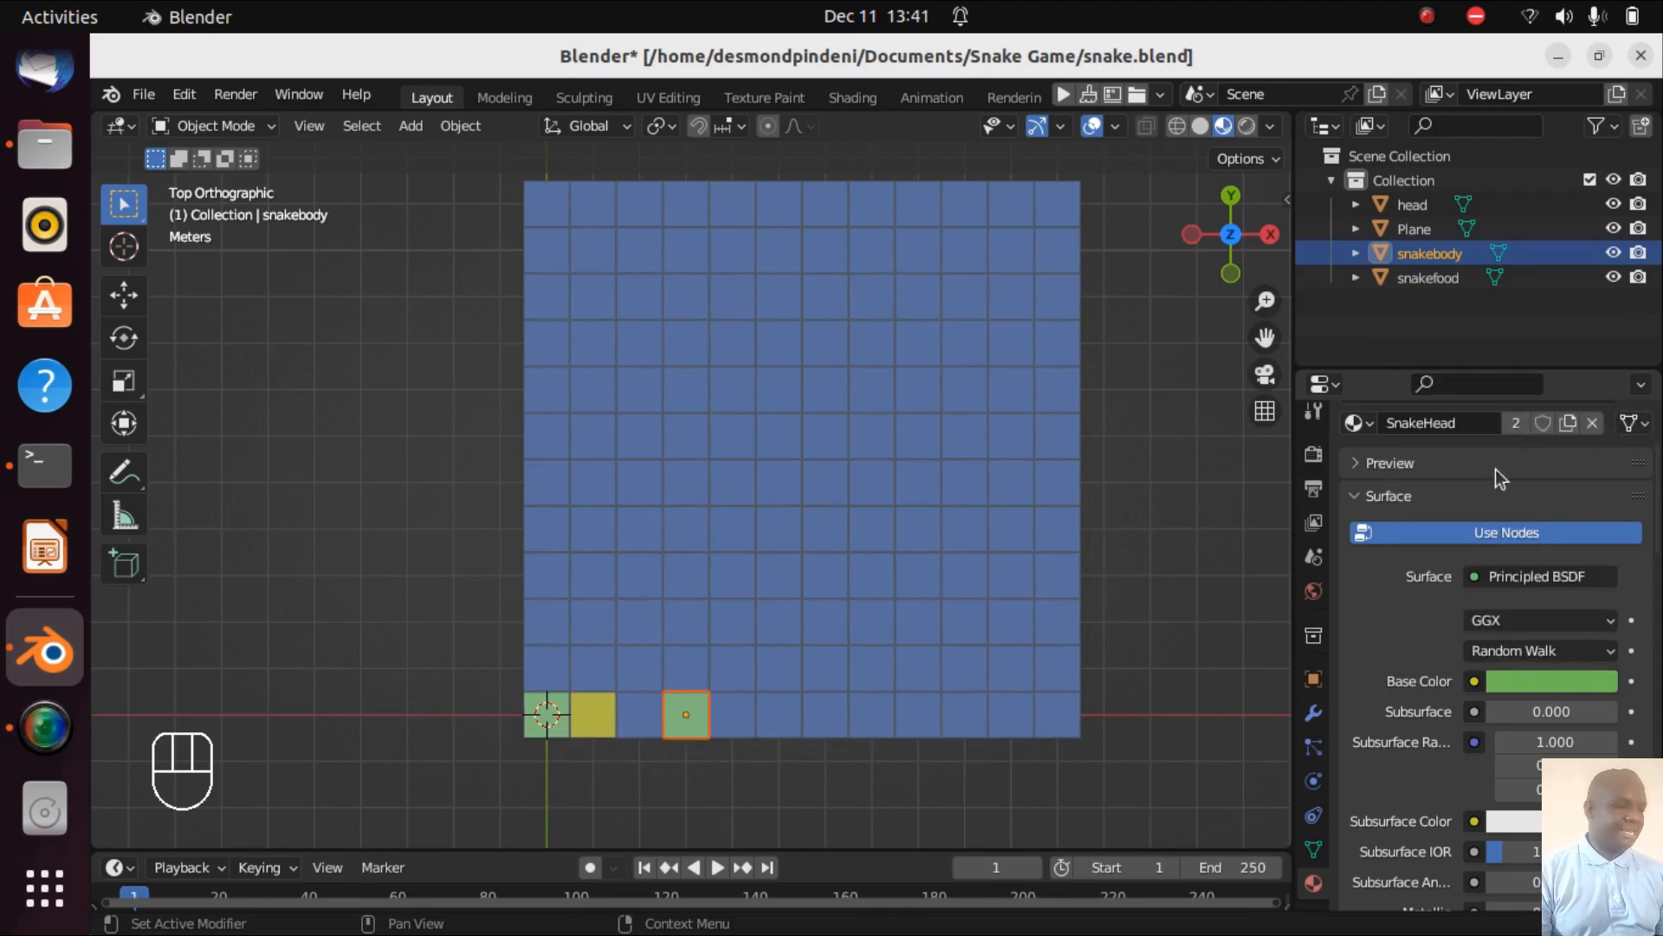
pyautogui.scroll(3, 1515, 523)
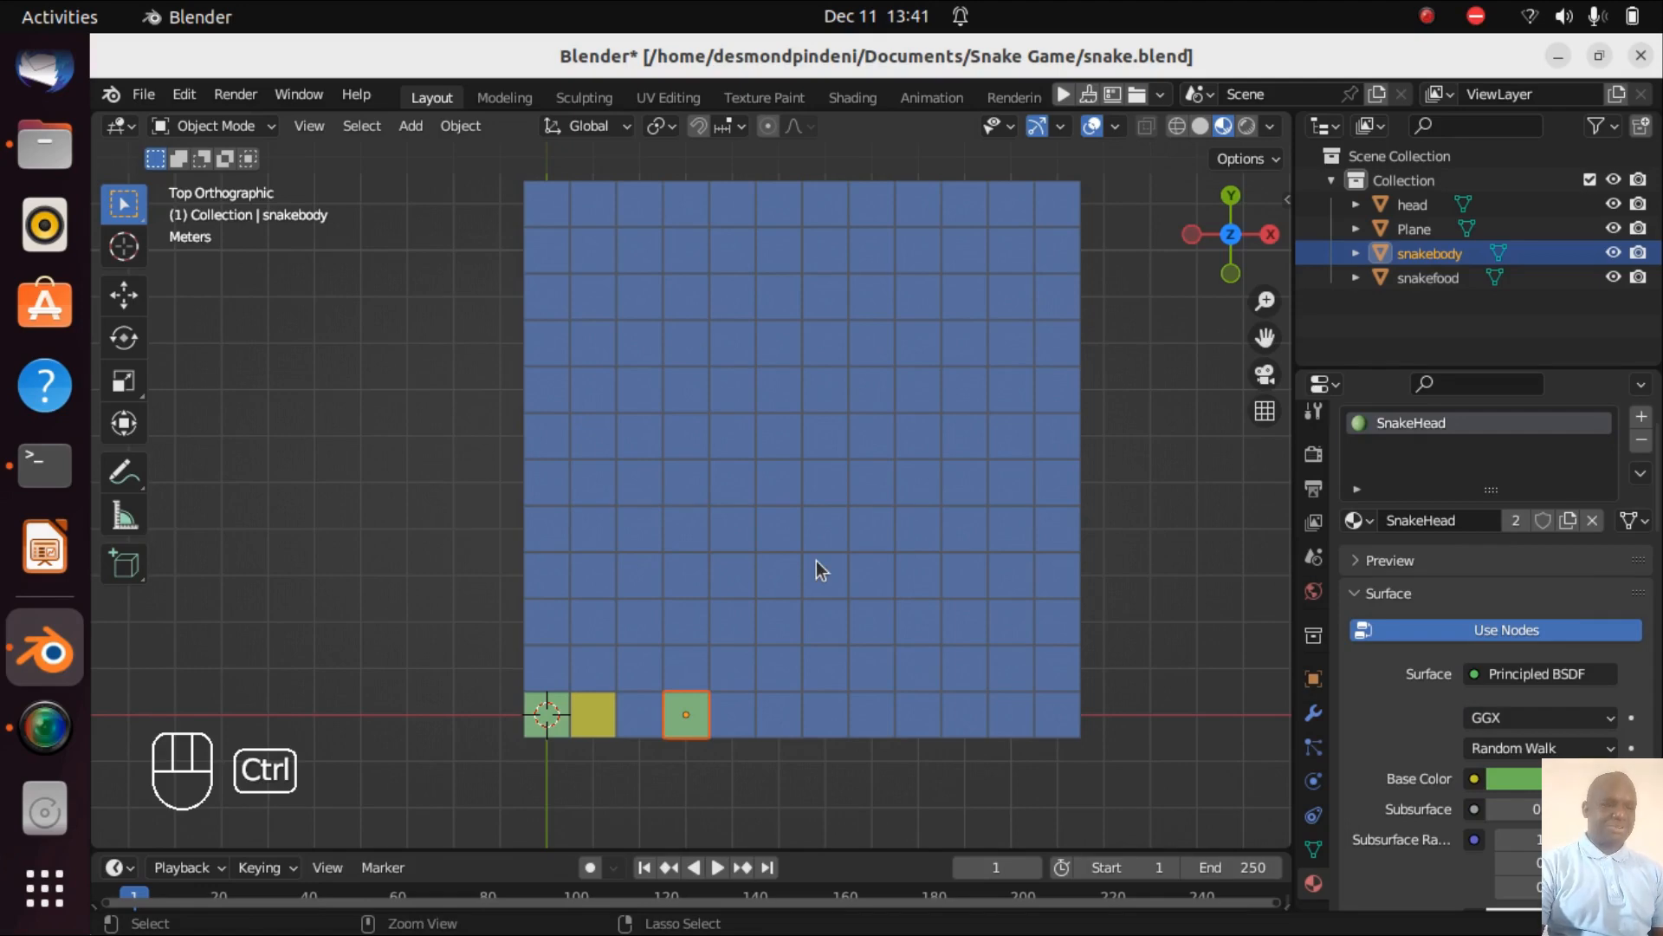
pyautogui.hotkey('ctrl', 'z')
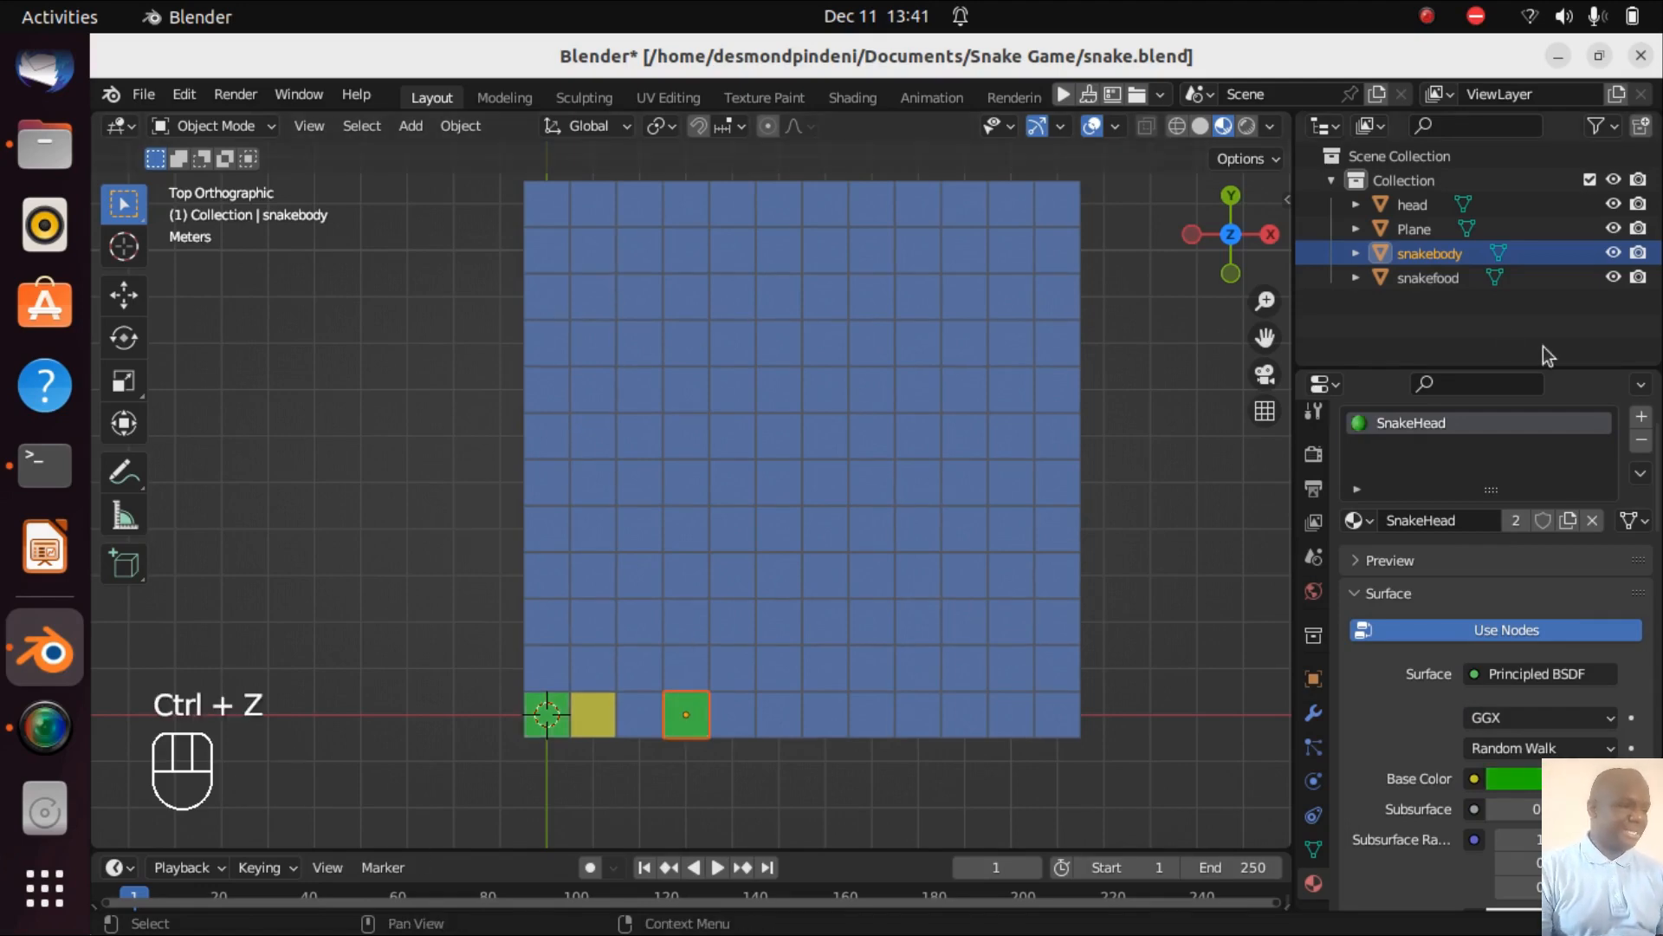
# - Make an independent copy of the snakebody plane's shared SnakeHead material and rename the copy SnakeBody
pyautogui.click(1564, 523)
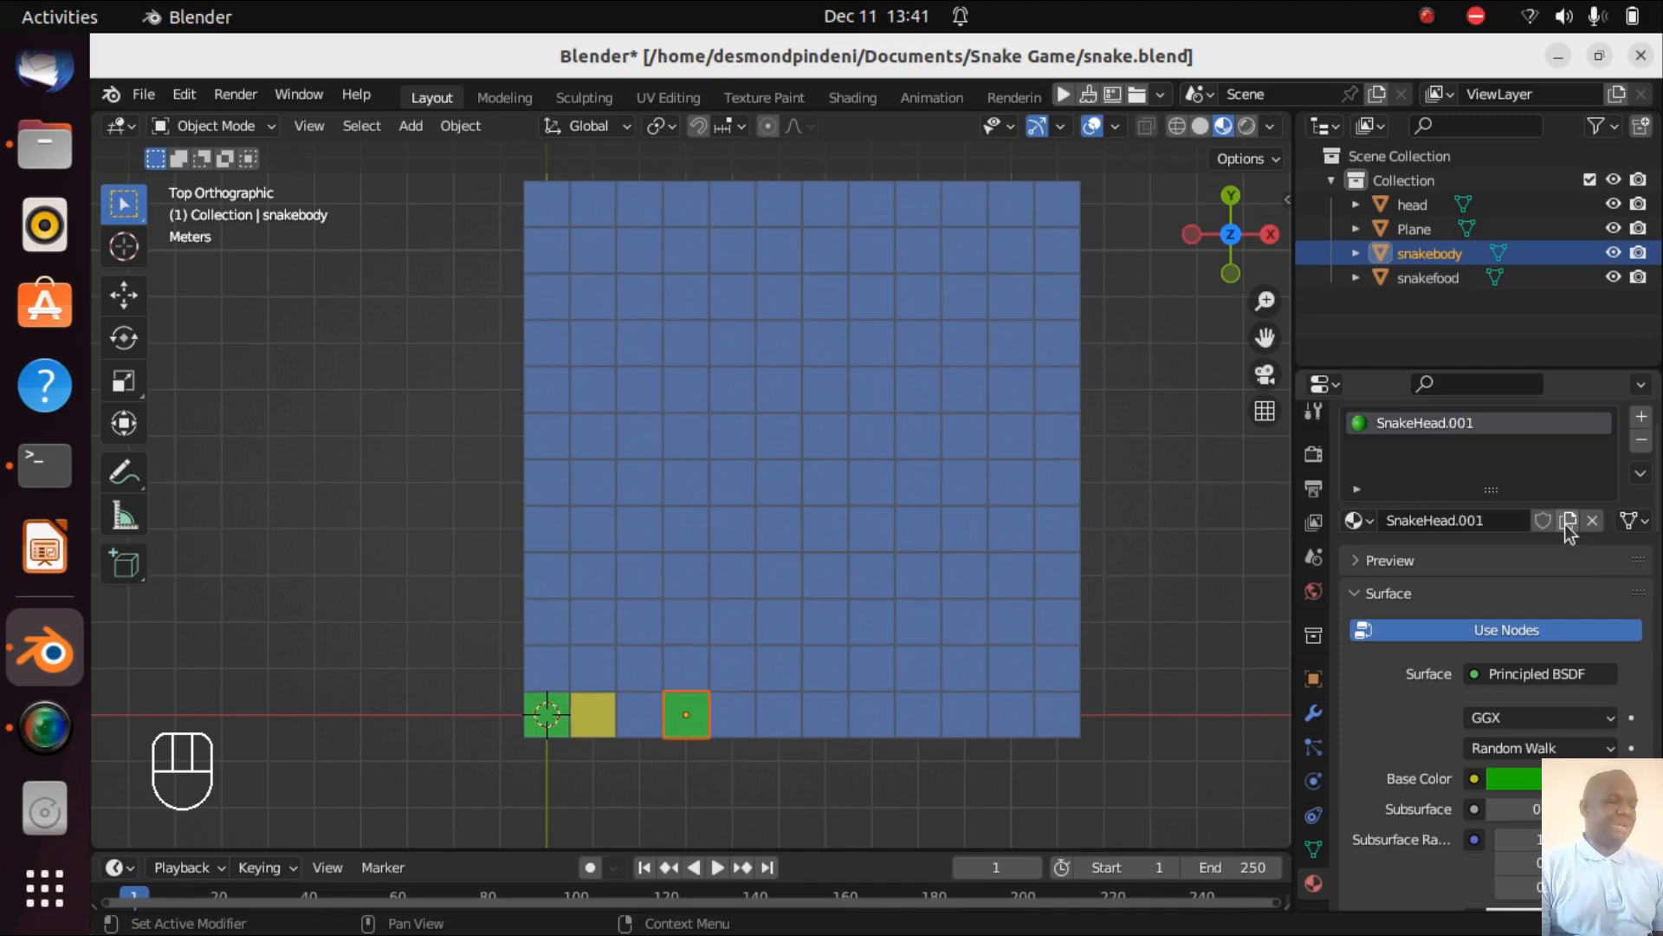
pyautogui.doubleClick(1460, 423)
pyautogui.press('BackSpace')
pyautogui.write('SnakeB')
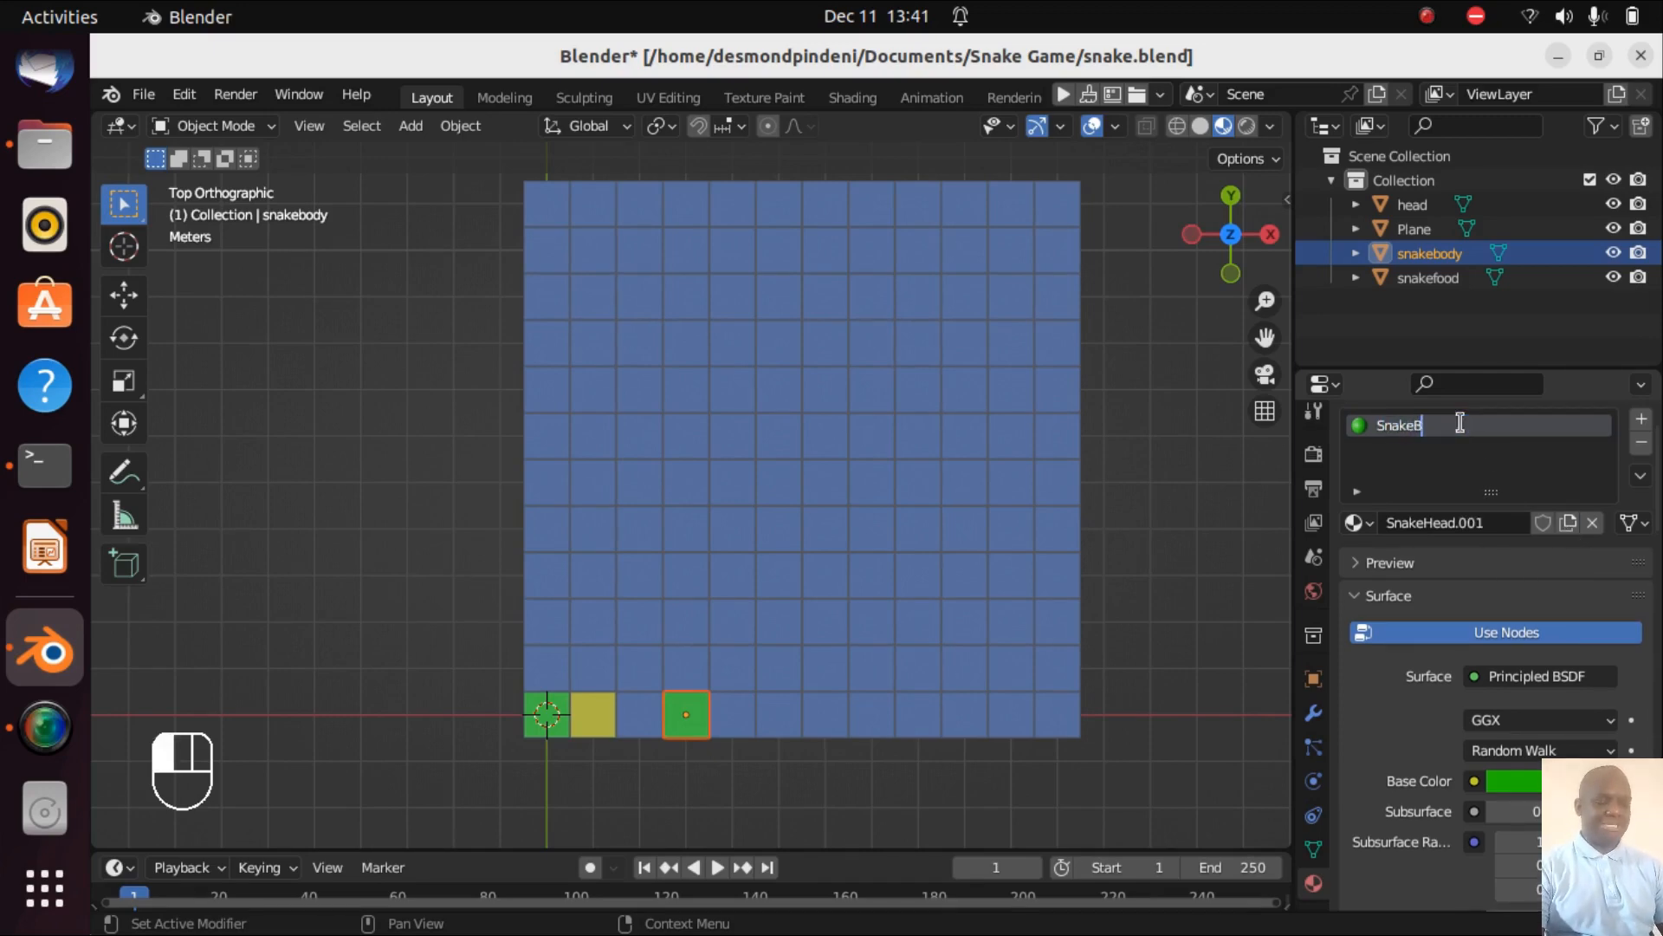
pyautogui.write('ody')
pyautogui.press('Return')
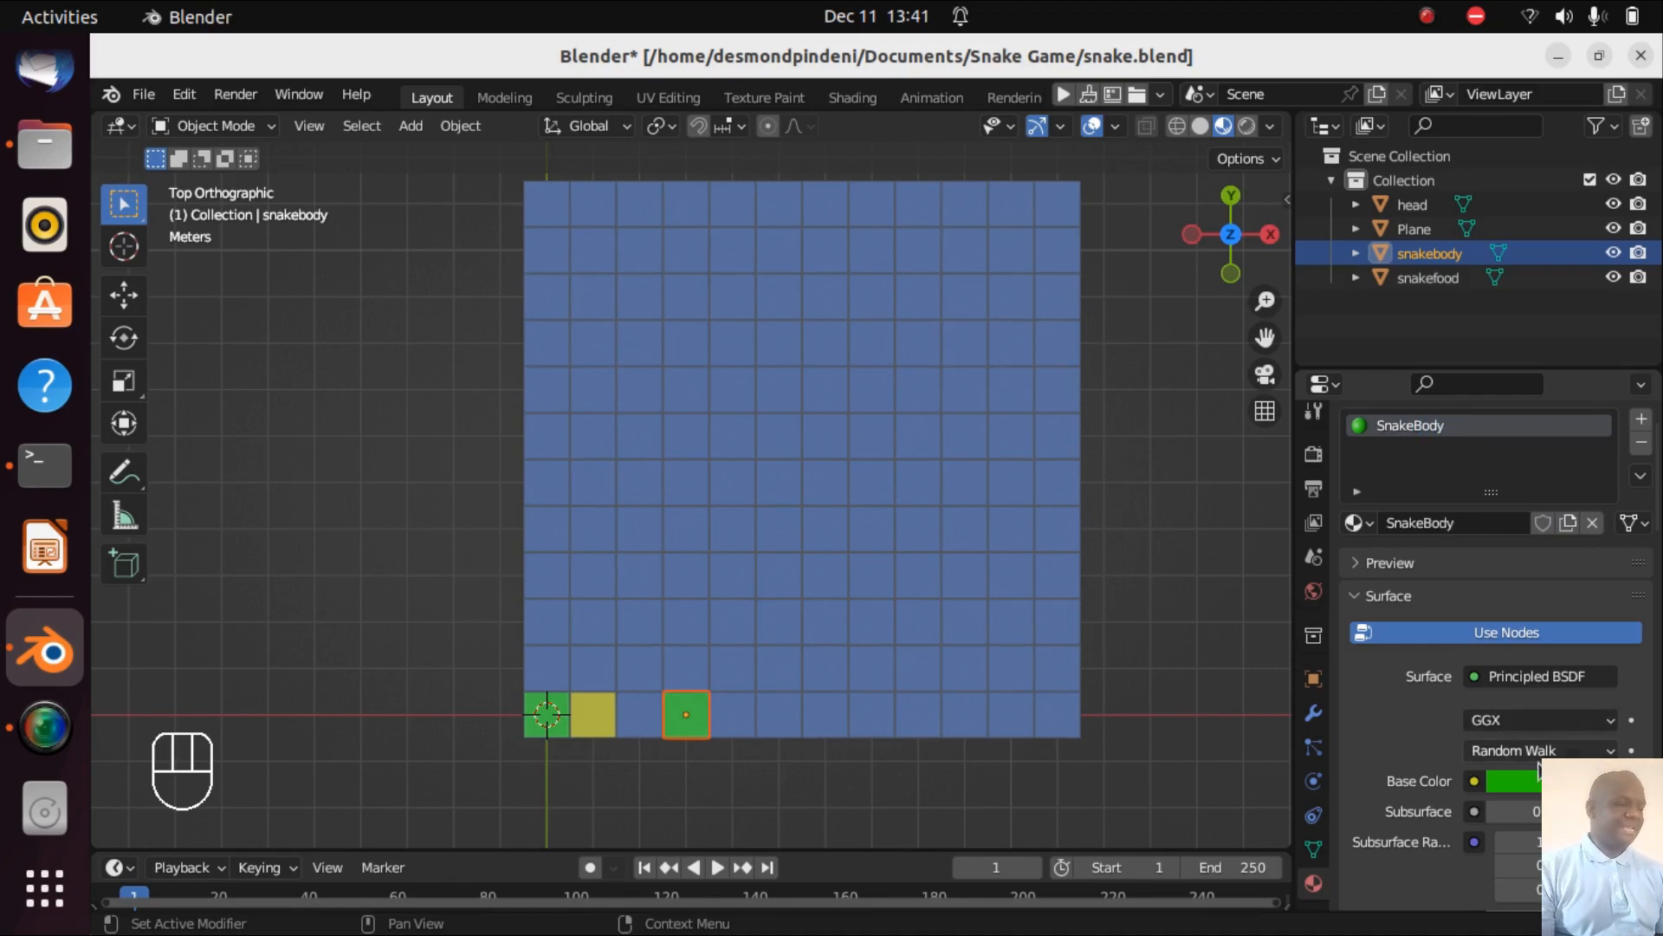
# - Change the SnakeBody material's base color to a paler green
pyautogui.click(1514, 781)
pyautogui.moveTo(1412, 495)
pyautogui.mouseDown()
pyautogui.moveTo(1466, 496)
pyautogui.moveTo(1447, 501)
pyautogui.mouseUp()
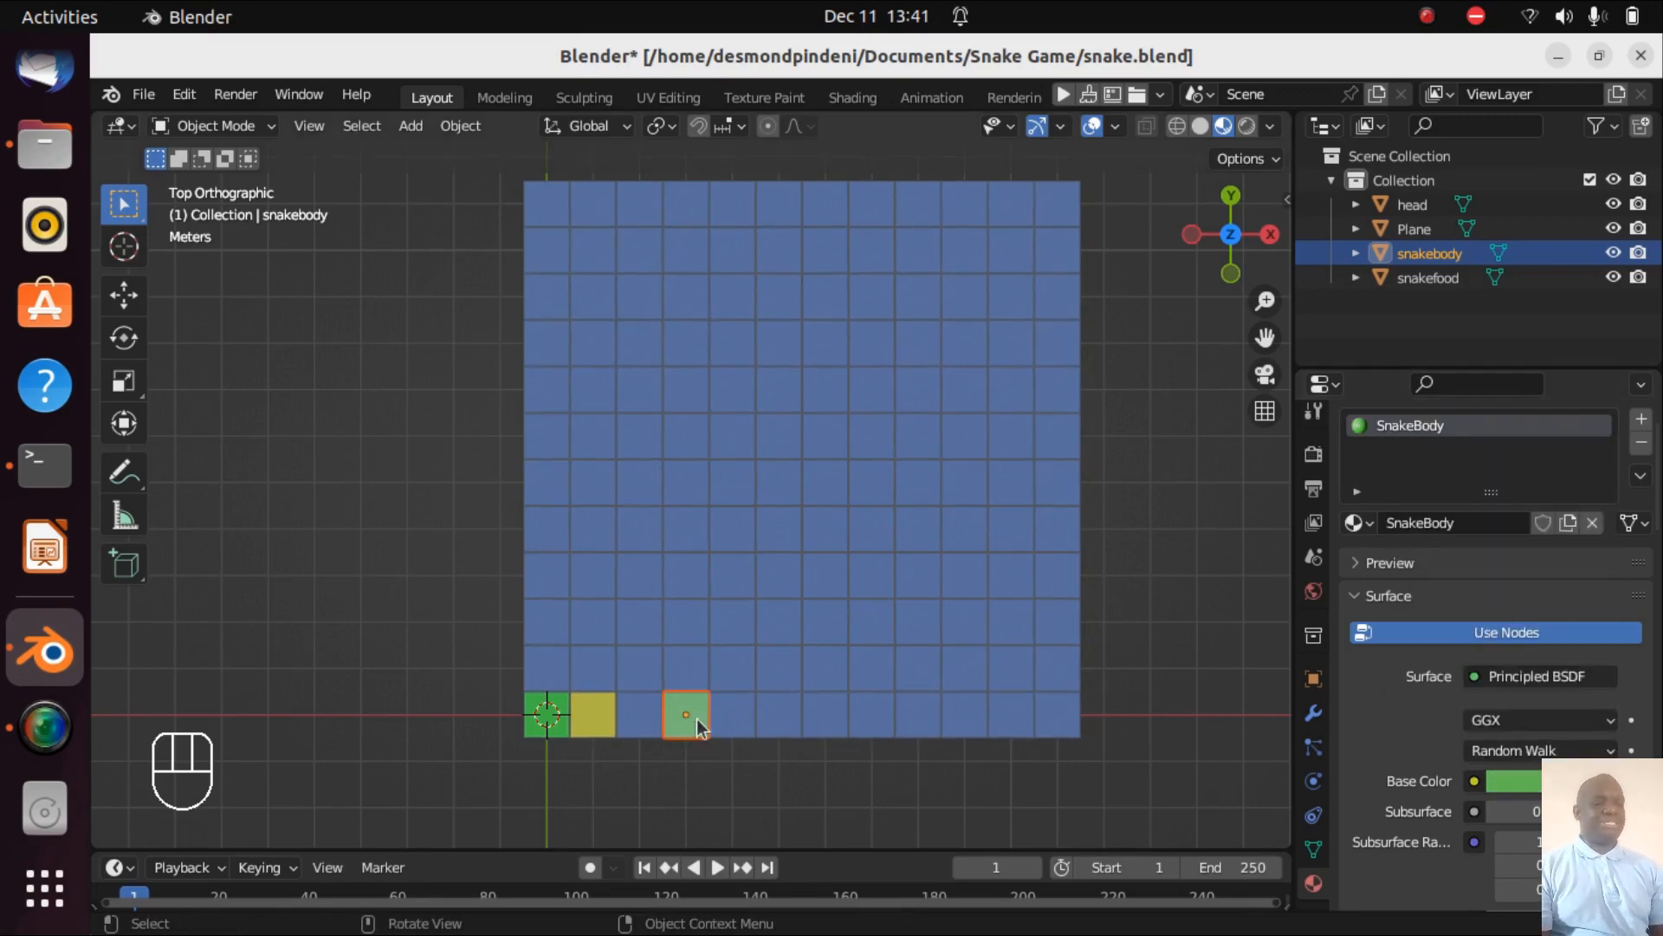
pyautogui.click(771, 719)
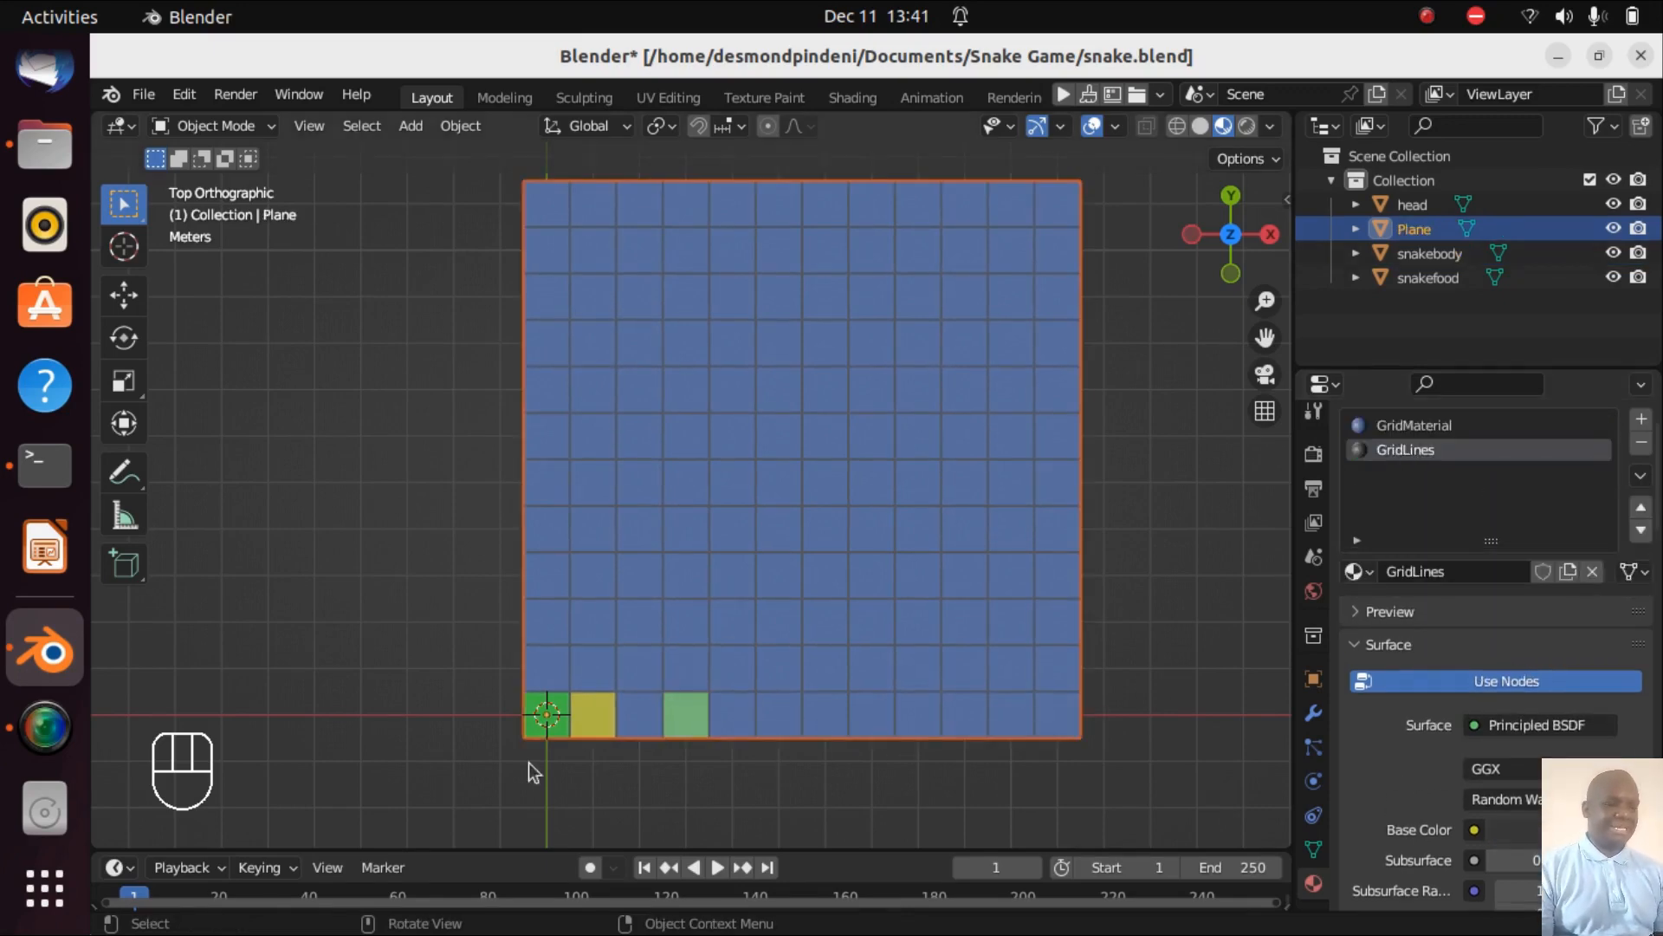
# - Scale the head plane down to about 0.9 so it fits inside its cell's grid lines
pyautogui.scroll(2, 700, 617)
pyautogui.press('ctrl+KP_2')
pyautogui.press('ctrl+KP_2')
pyautogui.press('ctrl+KP_2')
pyautogui.press('ctrl+KP_2')
pyautogui.press('ctrl+KP_2')
pyautogui.press('ctrl+KP_2')
pyautogui.press('ctrl+KP_2')
pyautogui.press('ctrl+KP_2')
pyautogui.scroll(3, 700, 617)
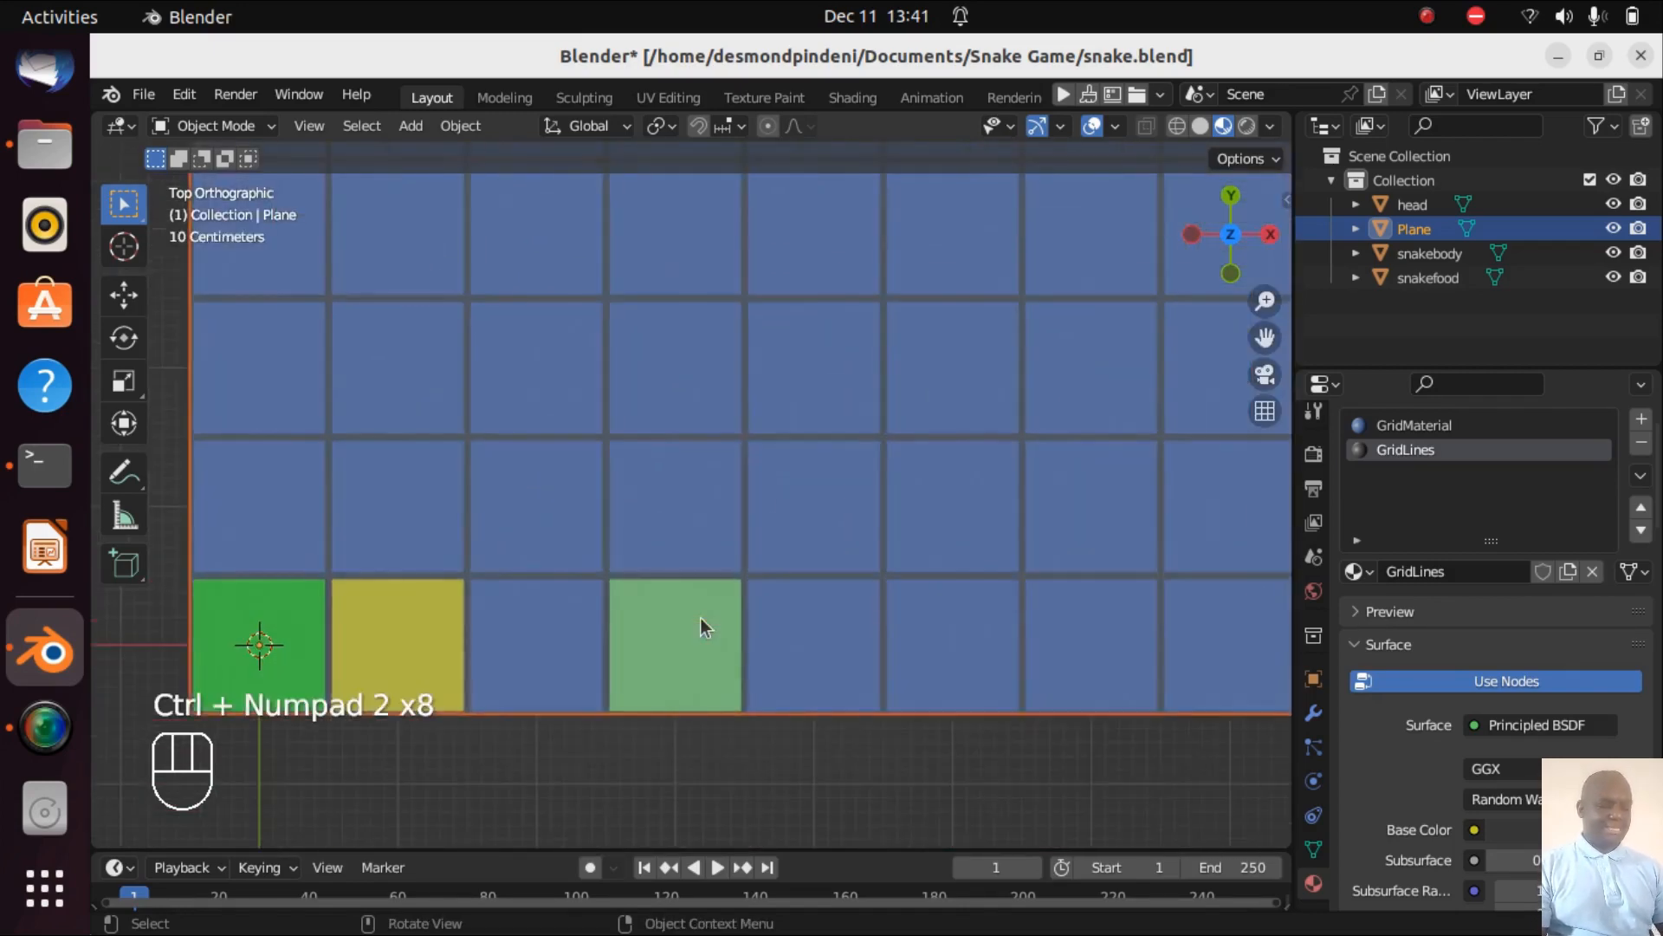
pyautogui.press('ctrl+KP_4')
pyautogui.press('ctrl+KP_4')
pyautogui.press('ctrl+KP_4')
pyautogui.press('ctrl+KP_4')
pyautogui.press('ctrl+KP_4')
pyautogui.press('ctrl+KP_4')
pyautogui.press('ctrl+KP_2')
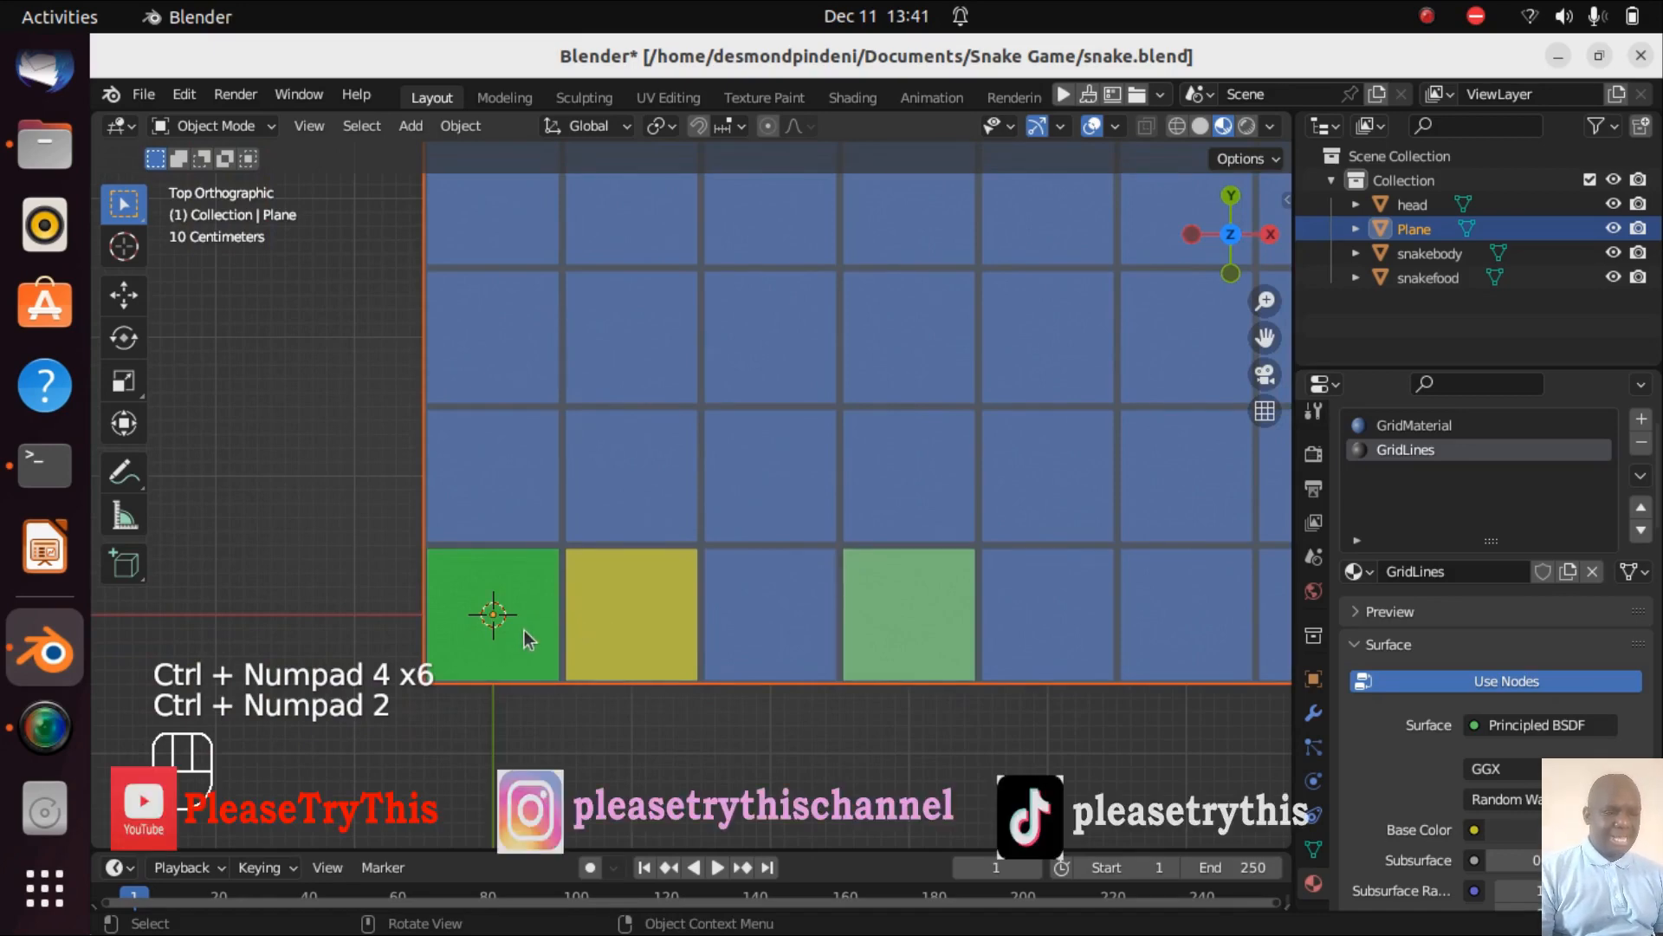
pyautogui.click(1412, 206)
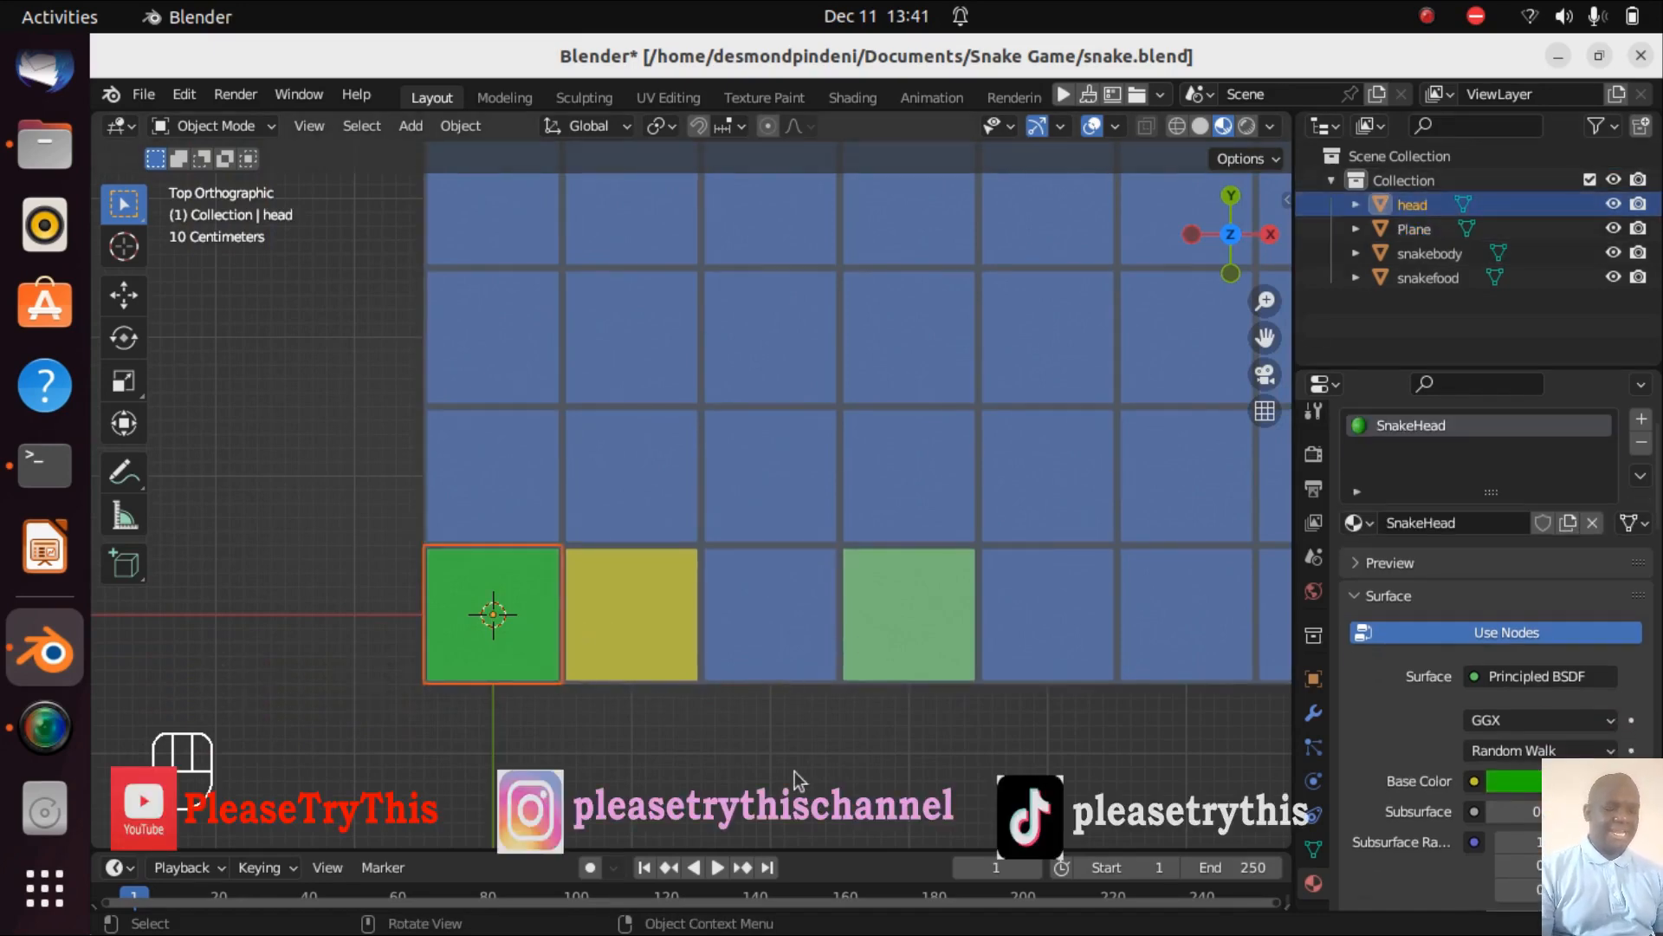
pyautogui.press('s')
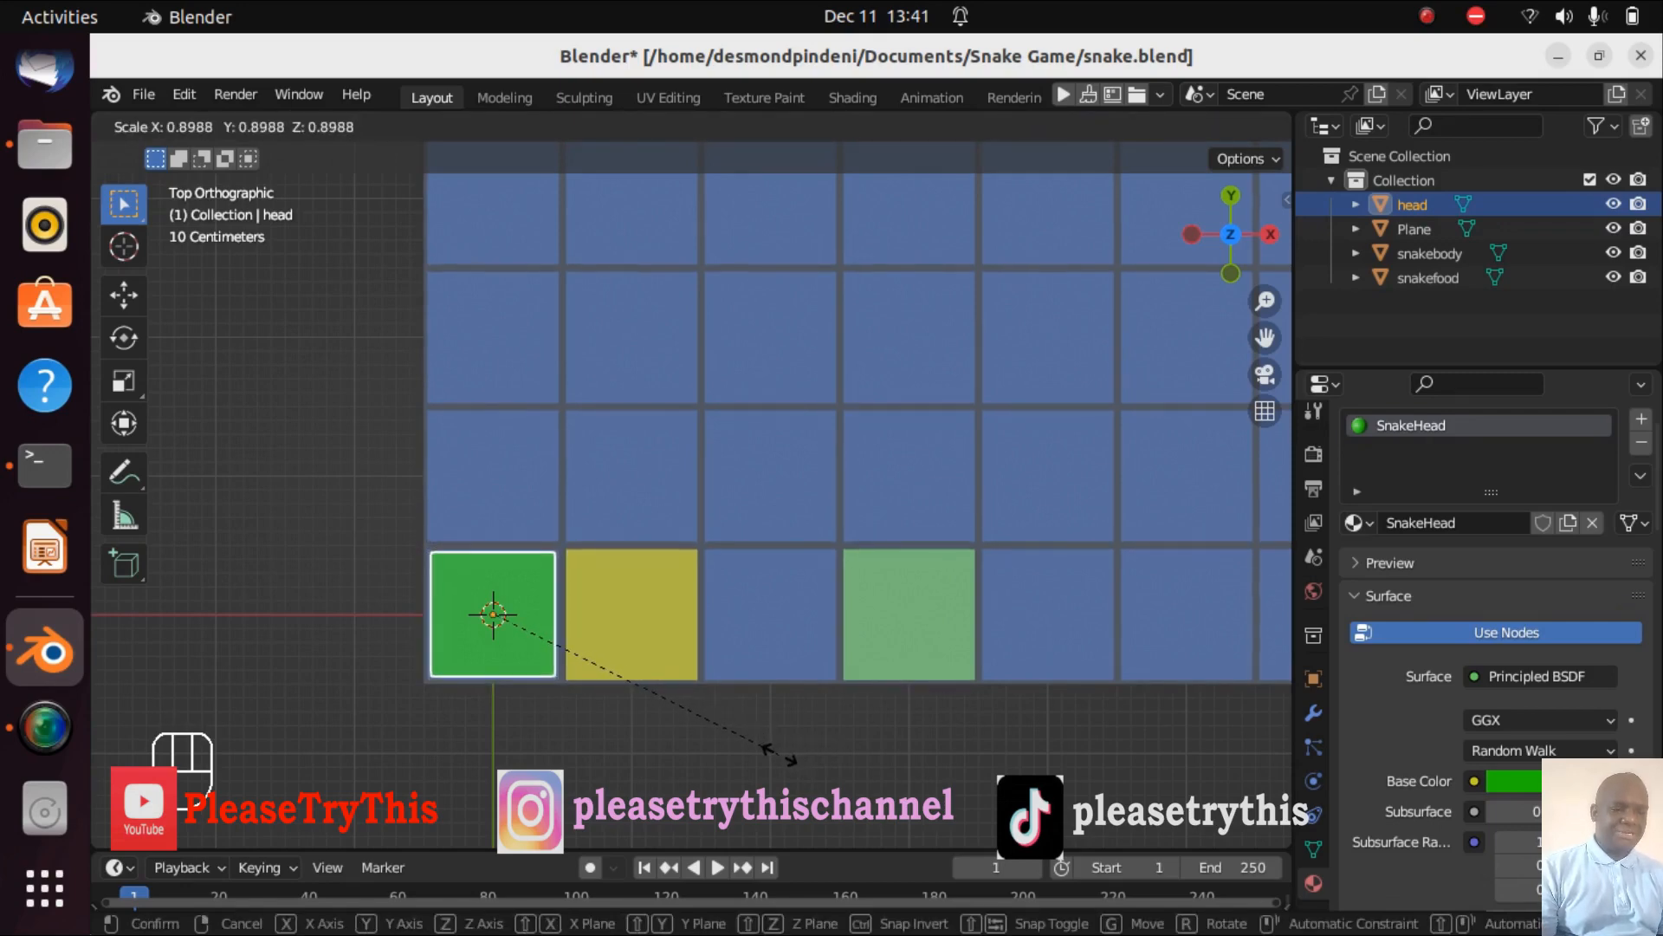
pyautogui.click(771, 759)
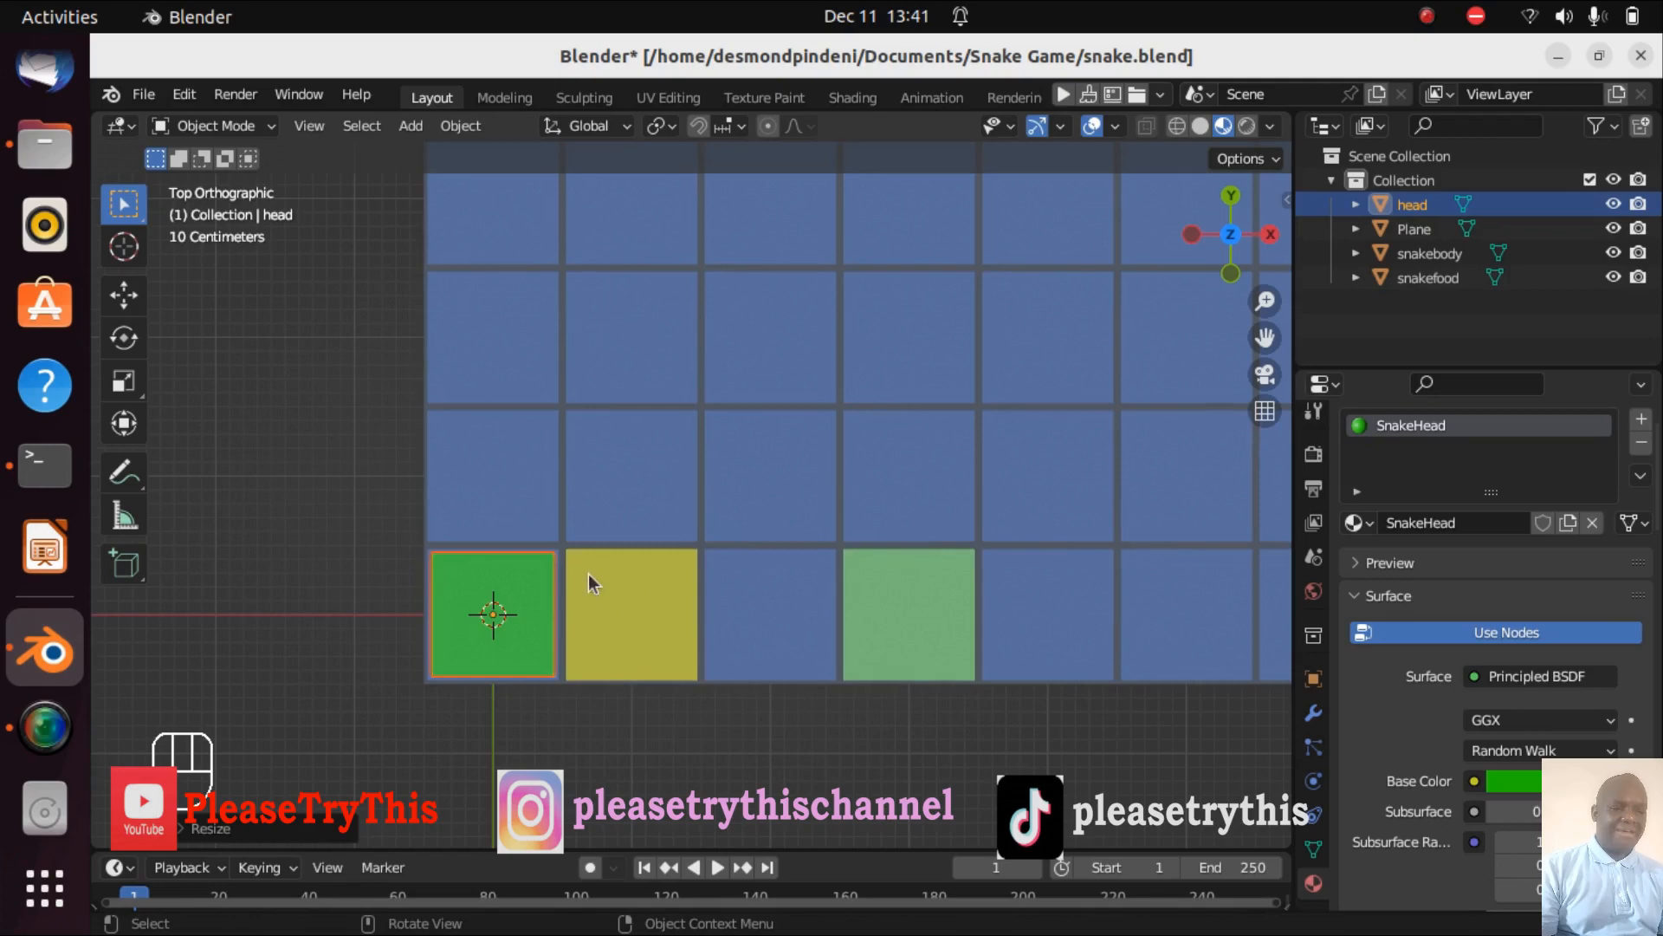
# - Scale the snakebody plane down to about 0.94 so it fits within its grid cell
pyautogui.click(622, 607)
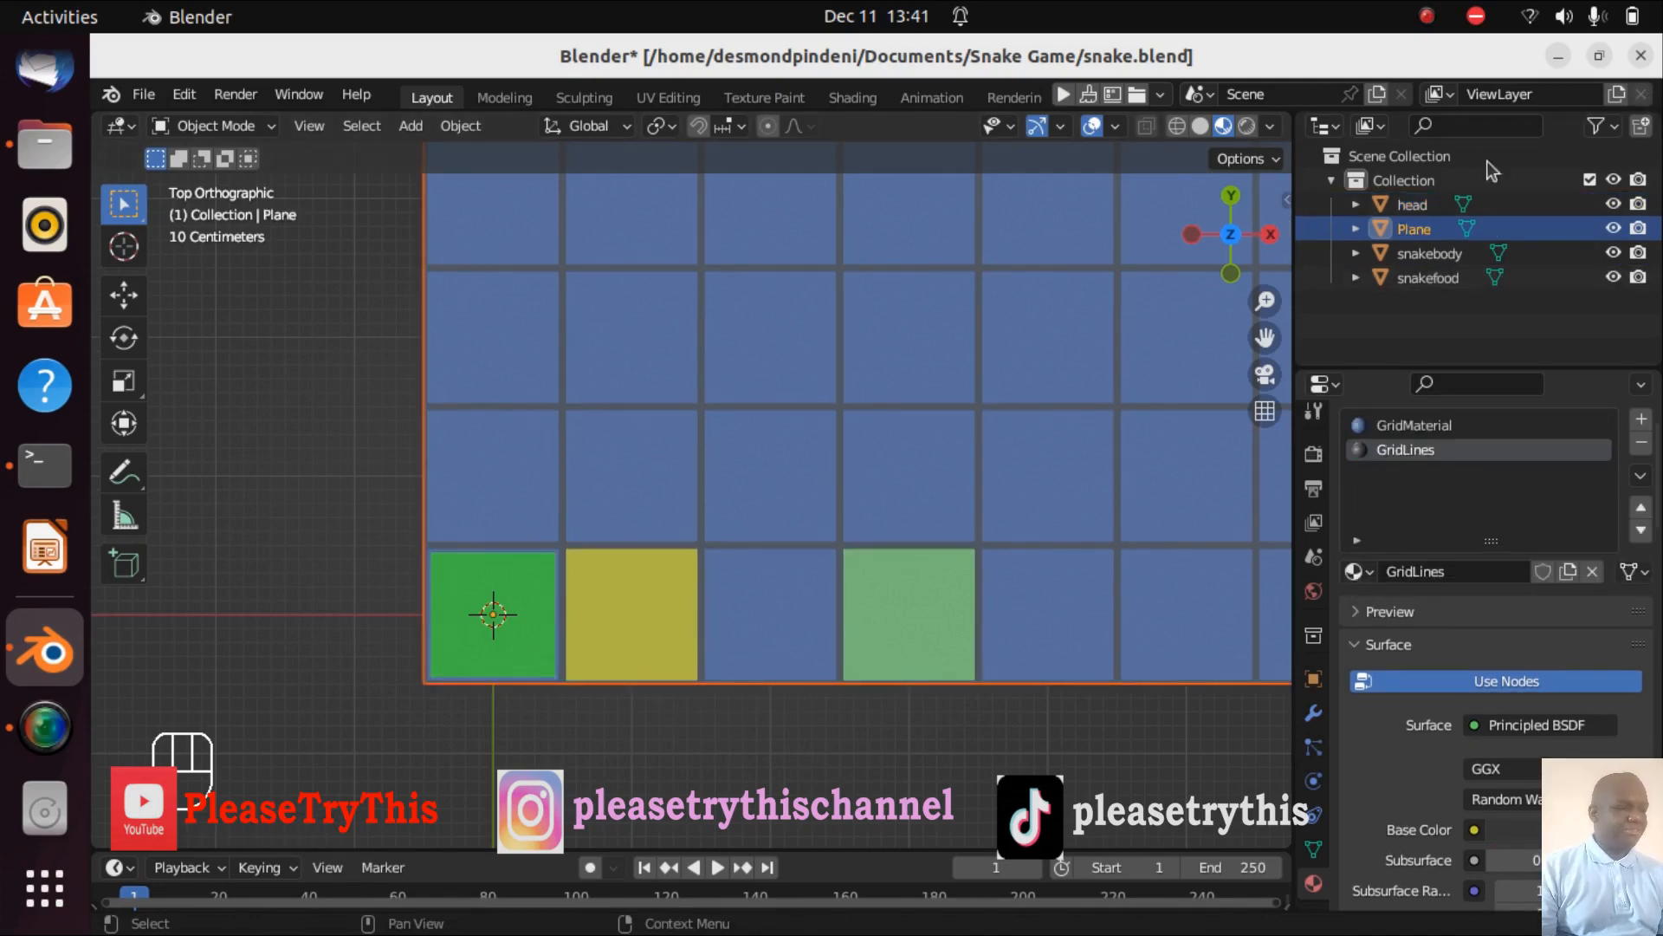
pyautogui.click(1426, 250)
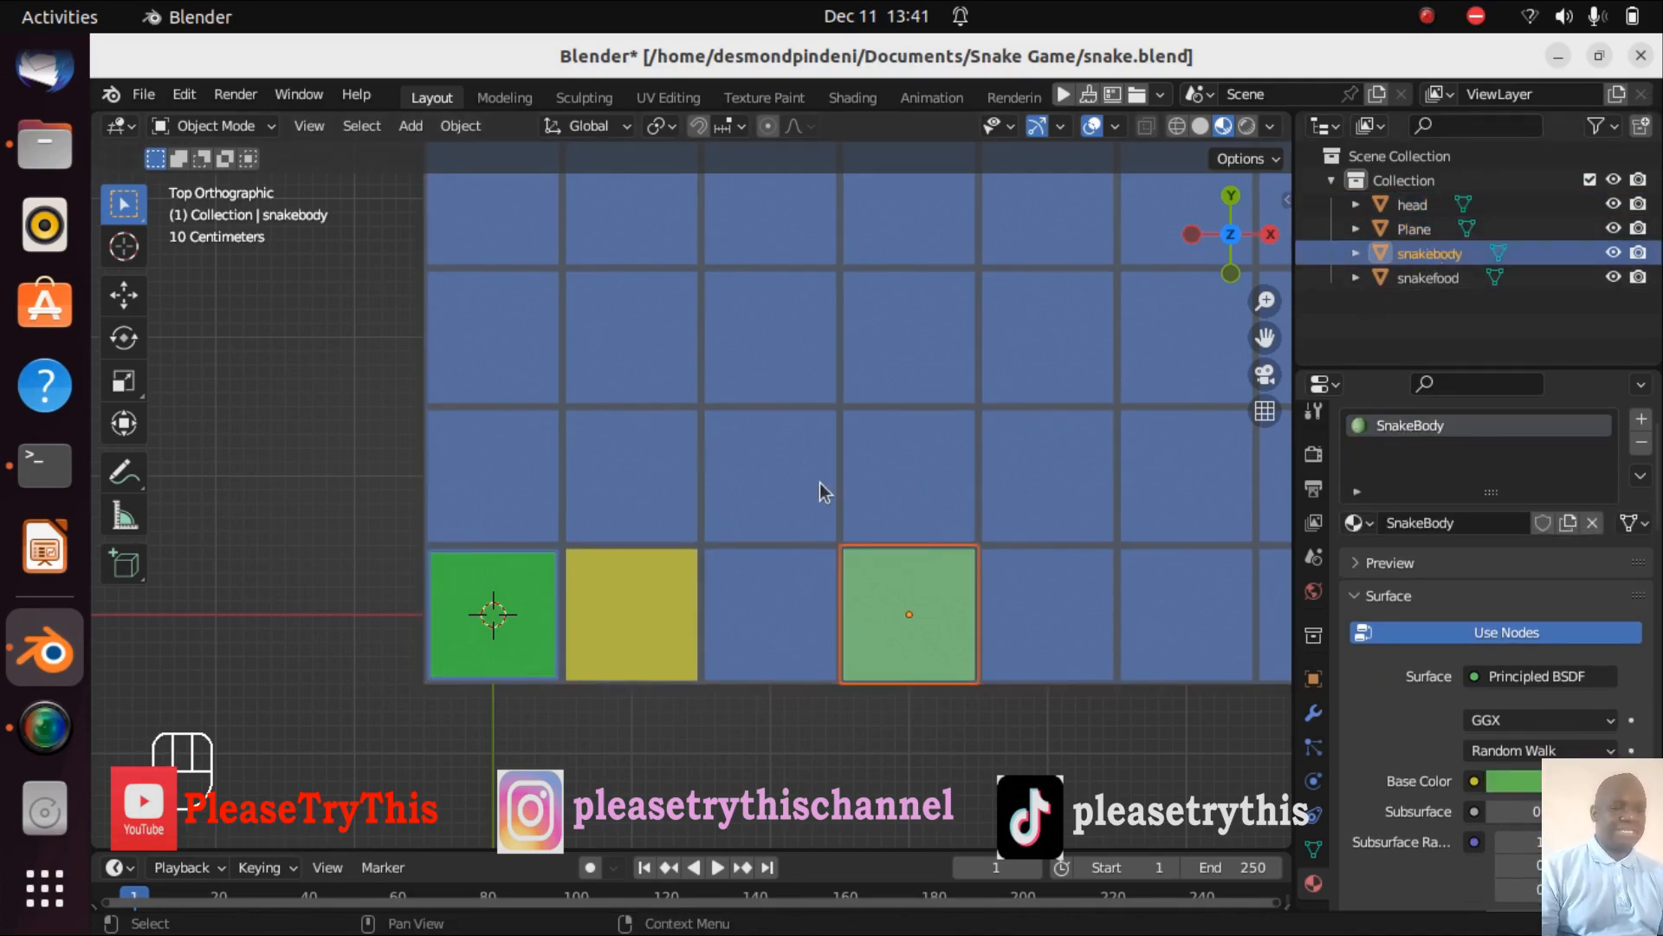
pyautogui.press('s')
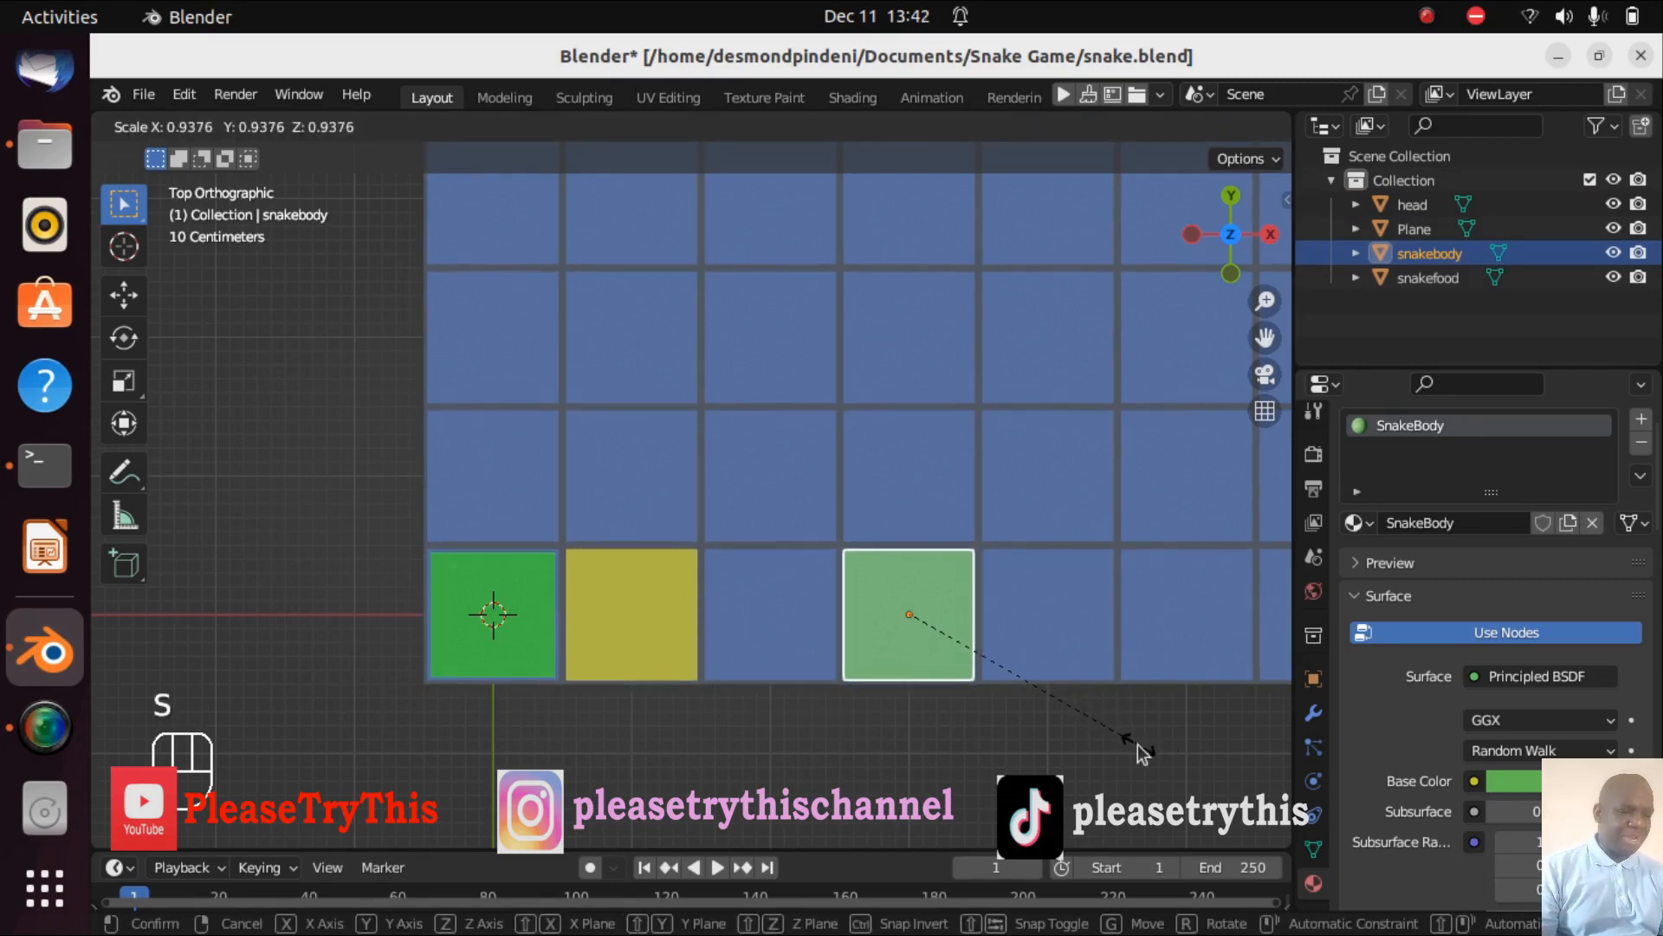
pyautogui.click(1135, 744)
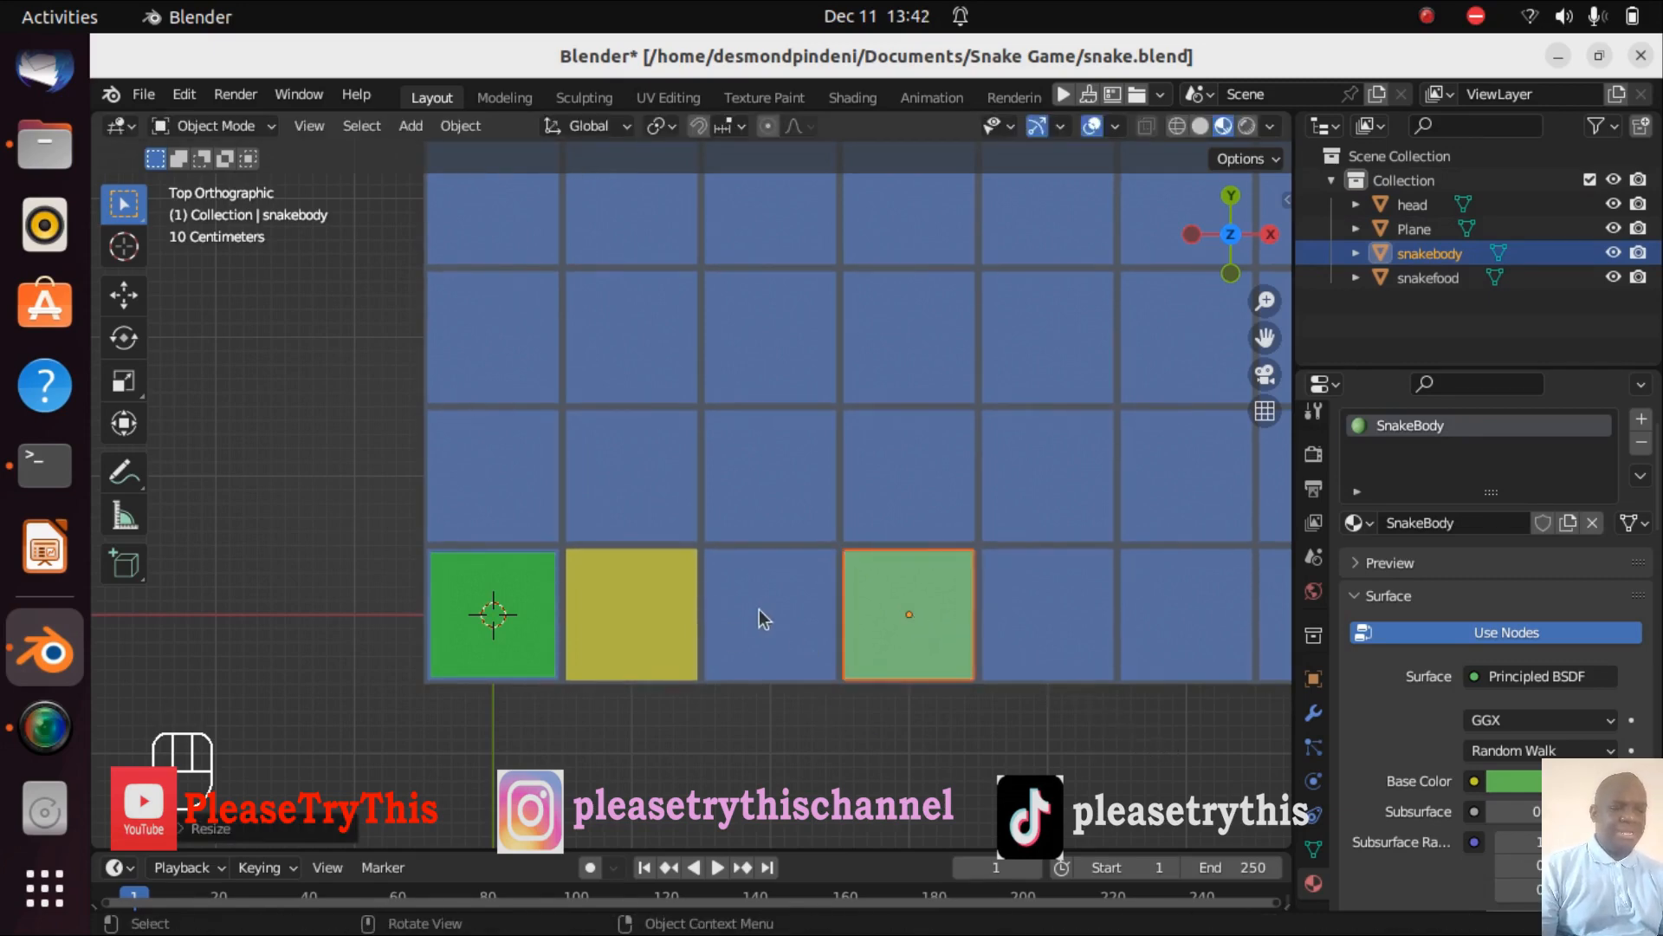
# - Scale the yellow snakefood plane down to about 0.94 and deselect it
pyautogui.click(1443, 277)
pyautogui.press('s')
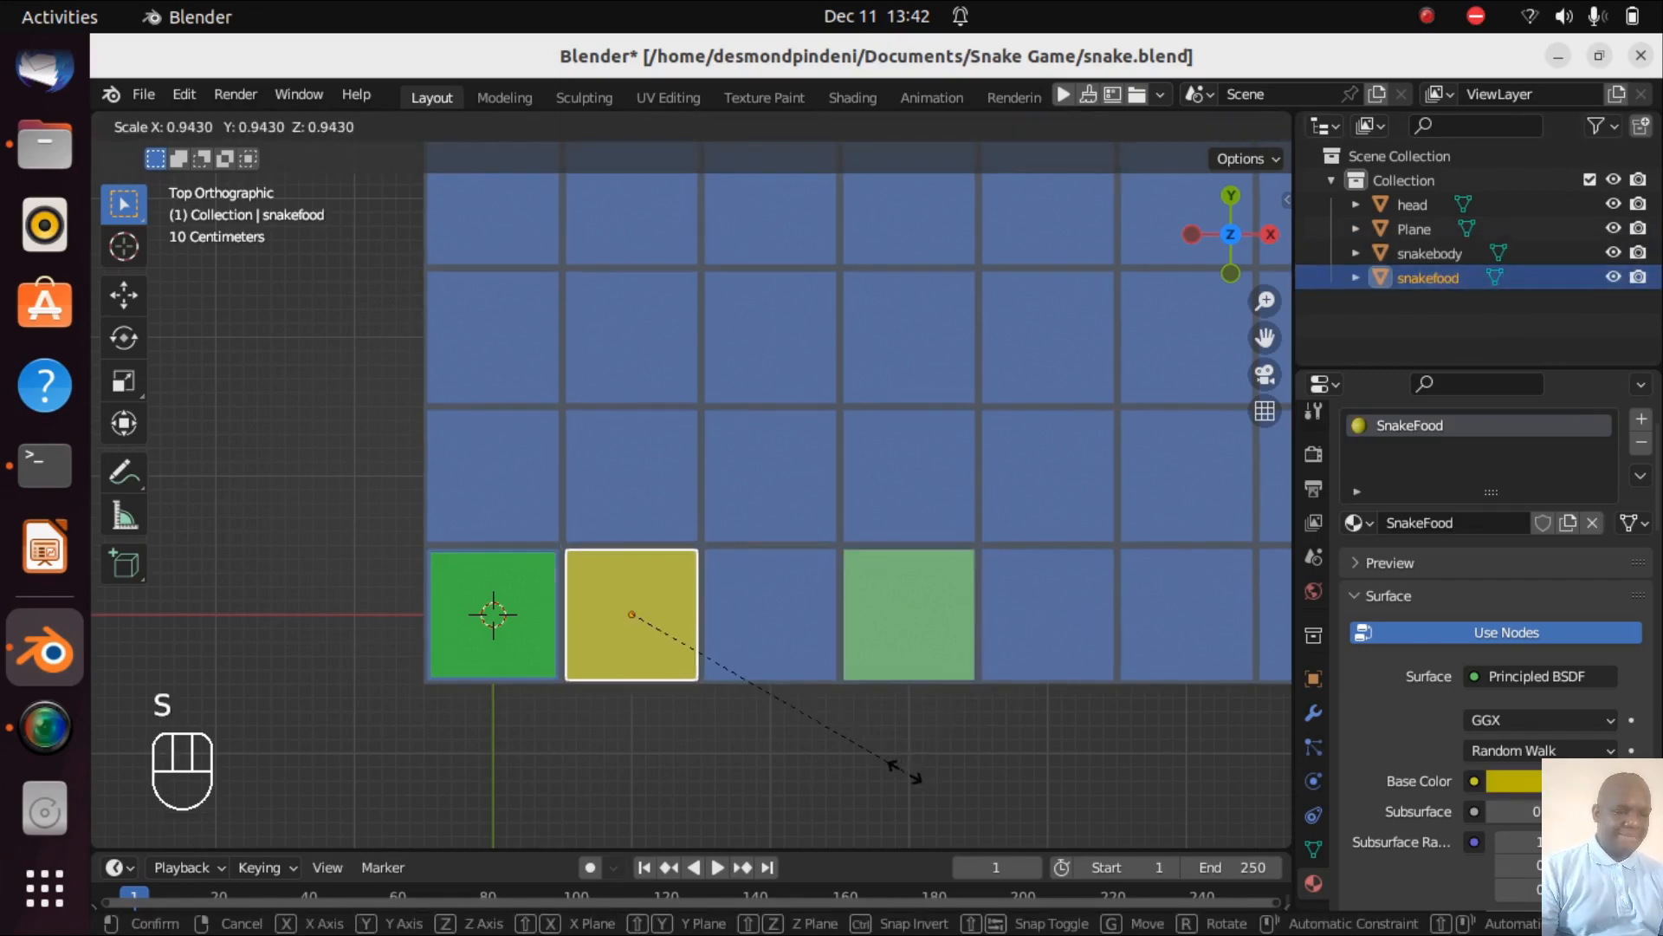
pyautogui.click(895, 771)
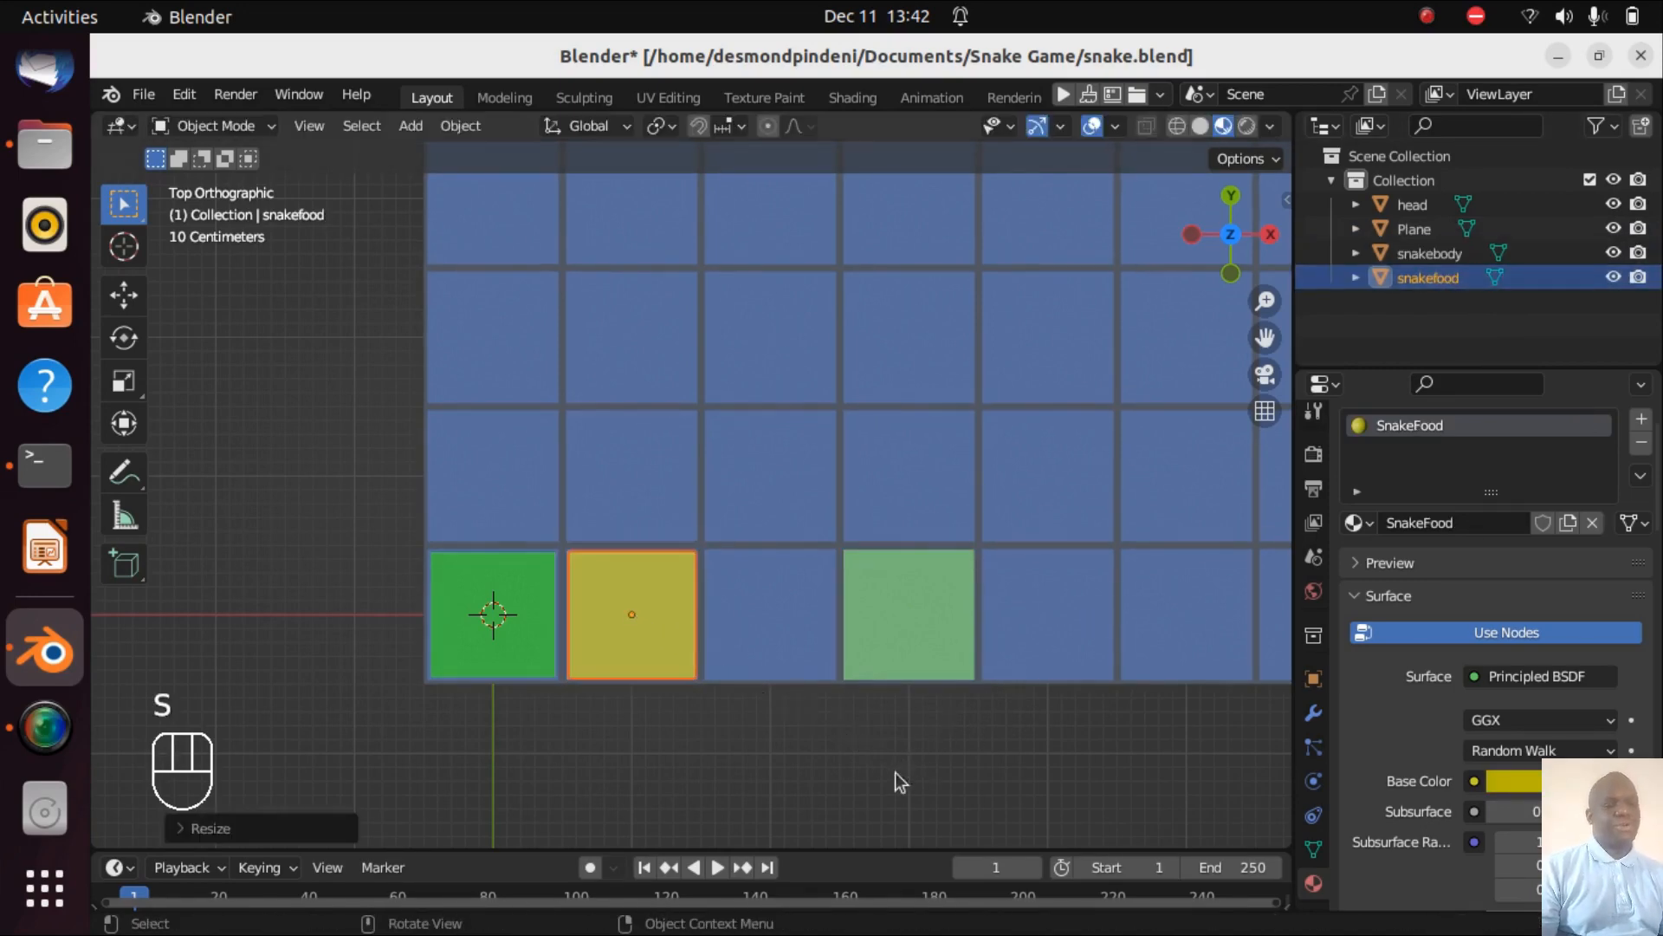
pyautogui.click(995, 787)
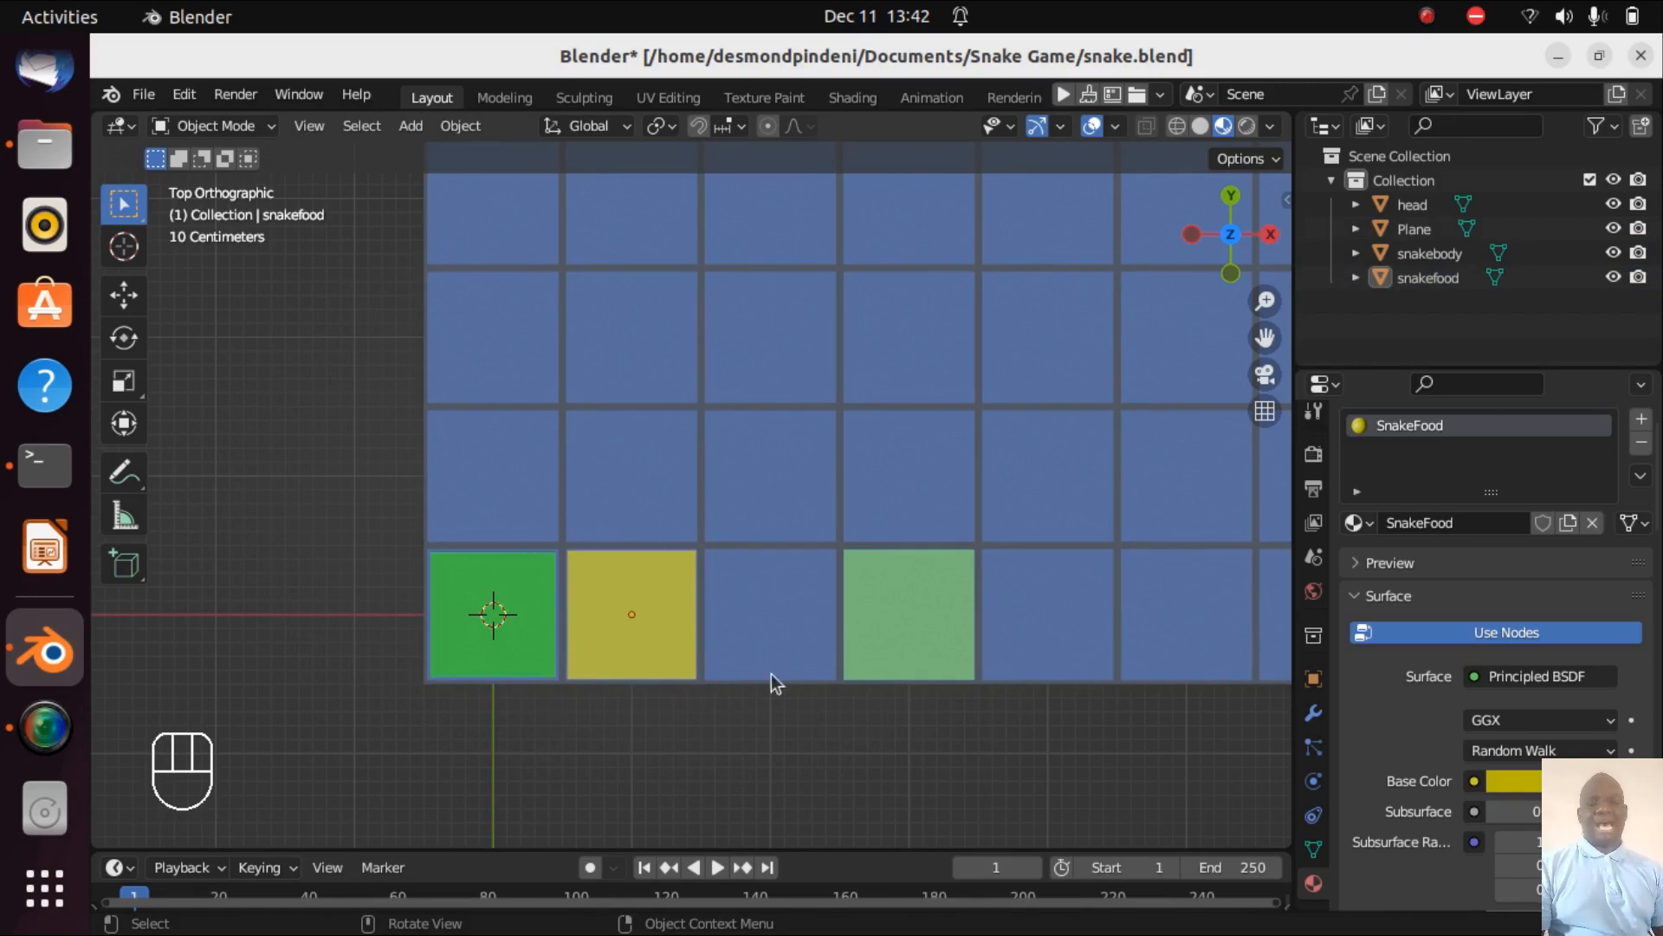
# - Move the blue grid plane -0.5 m along the Z axis, below the head, food and body planes
pyautogui.scroll(-7, 819, 570)
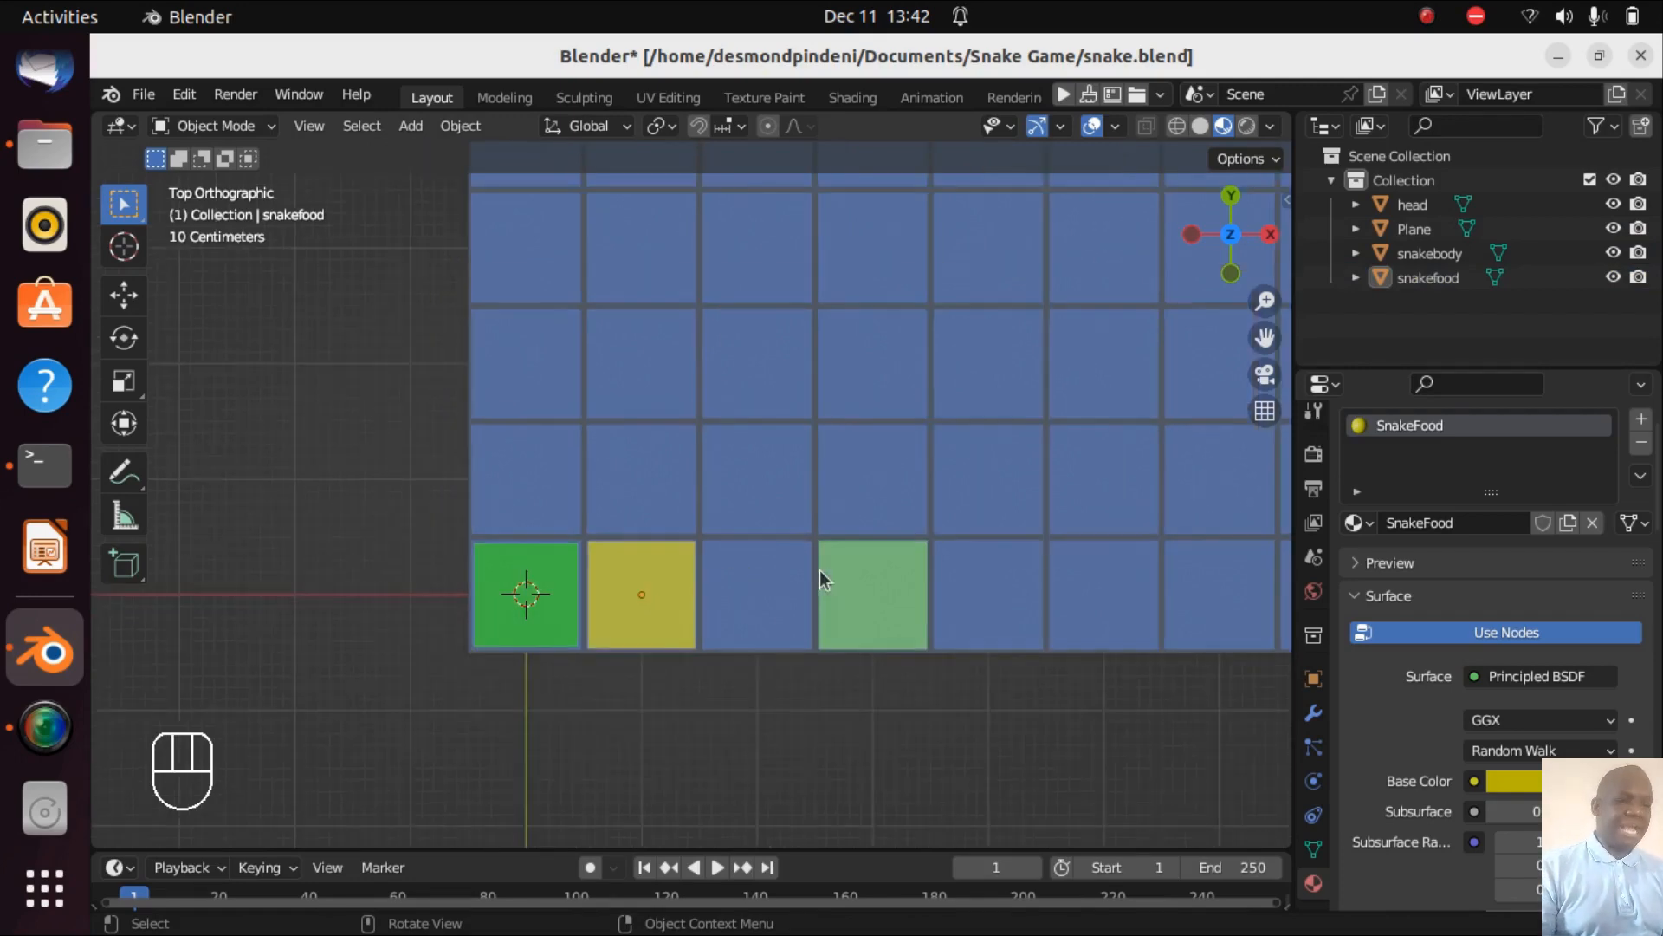
pyautogui.press('ctrl+KP_8')
pyautogui.press('ctrl+KP_8')
pyautogui.press('ctrl+KP_8')
pyautogui.press('ctrl+KP_8')
pyautogui.press('ctrl+KP_6')
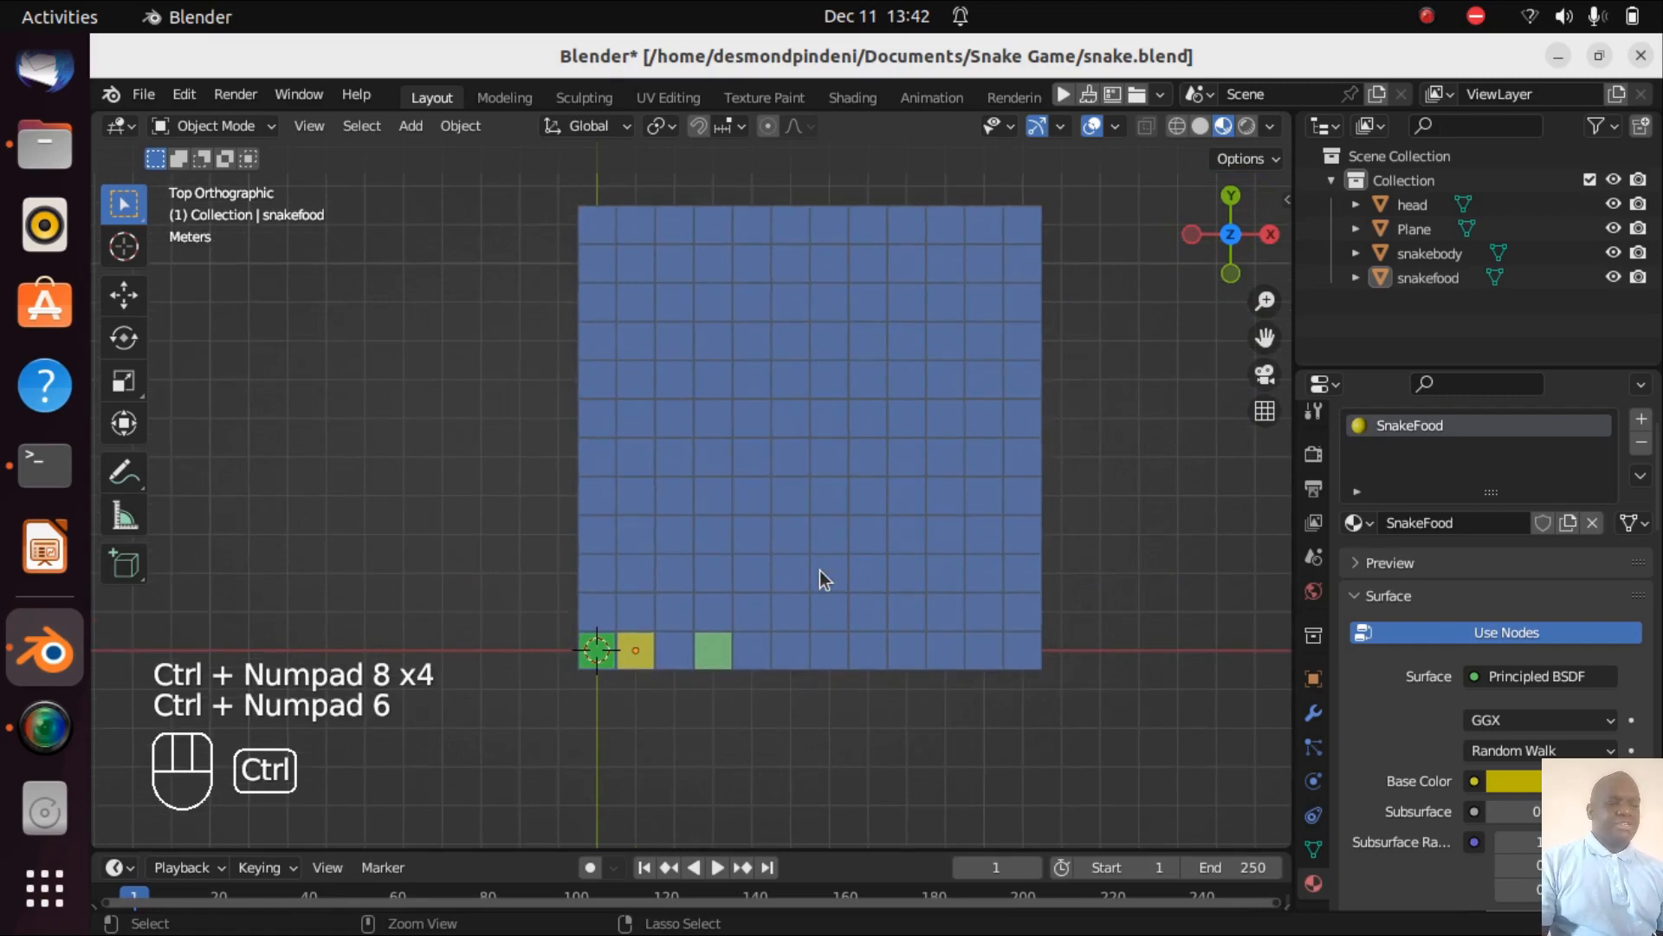
pyautogui.click(714, 653)
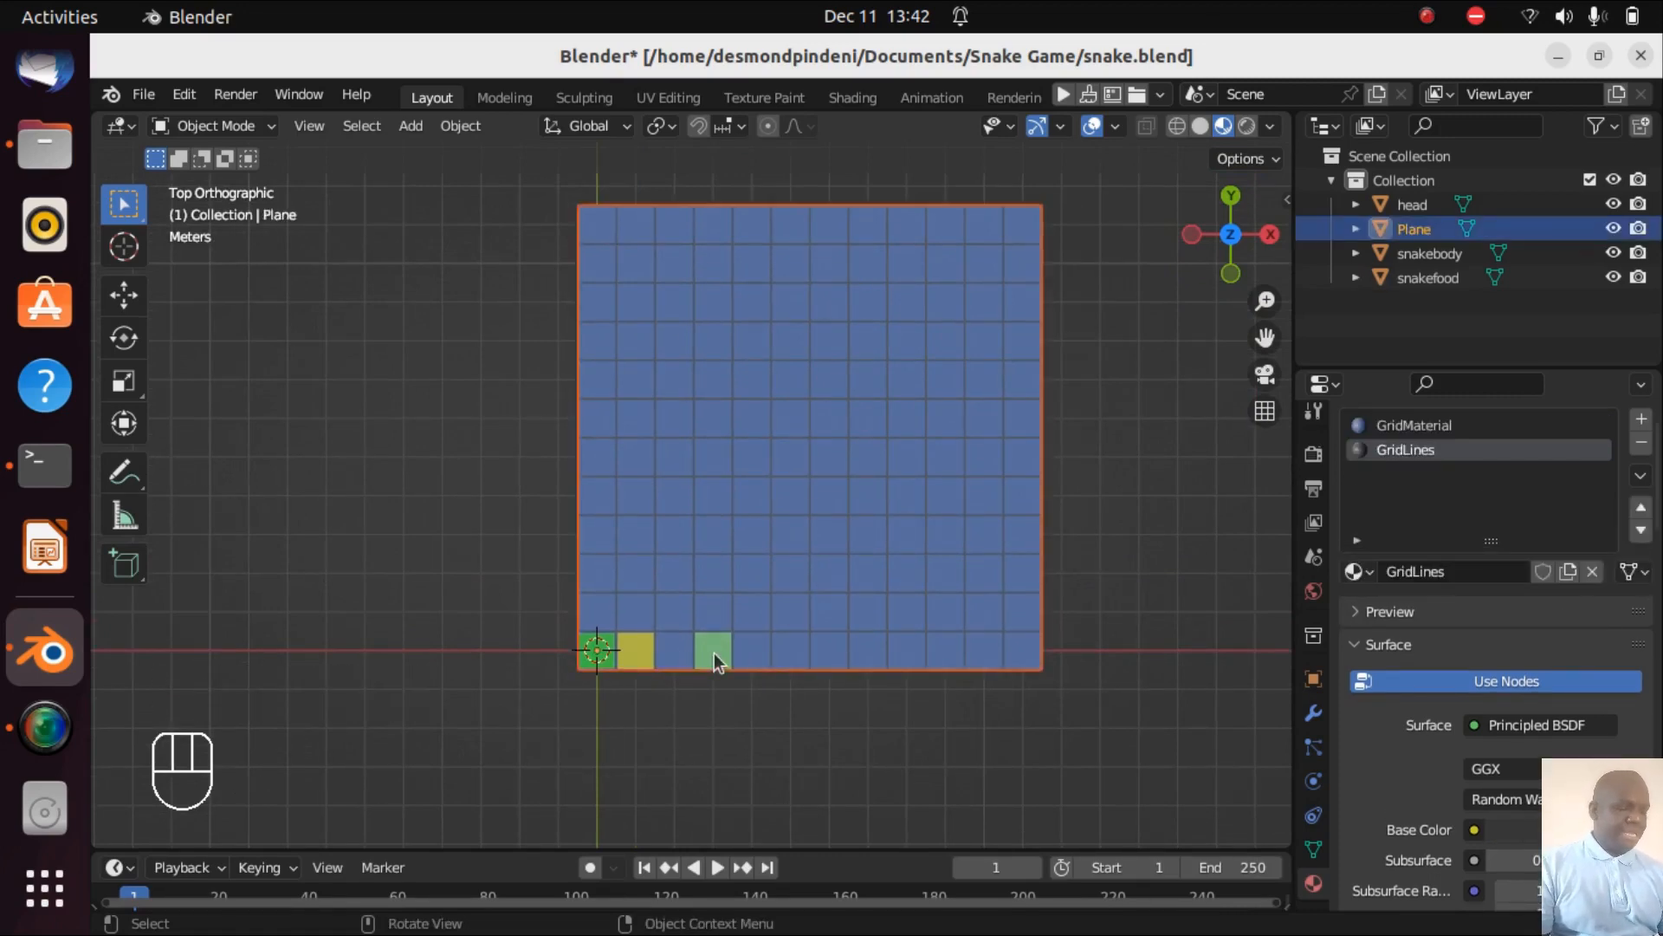
pyautogui.press('KP_2')
pyautogui.press('KP_2')
pyautogui.press('KP_2')
pyautogui.press('KP_2')
pyautogui.press('KP_2')
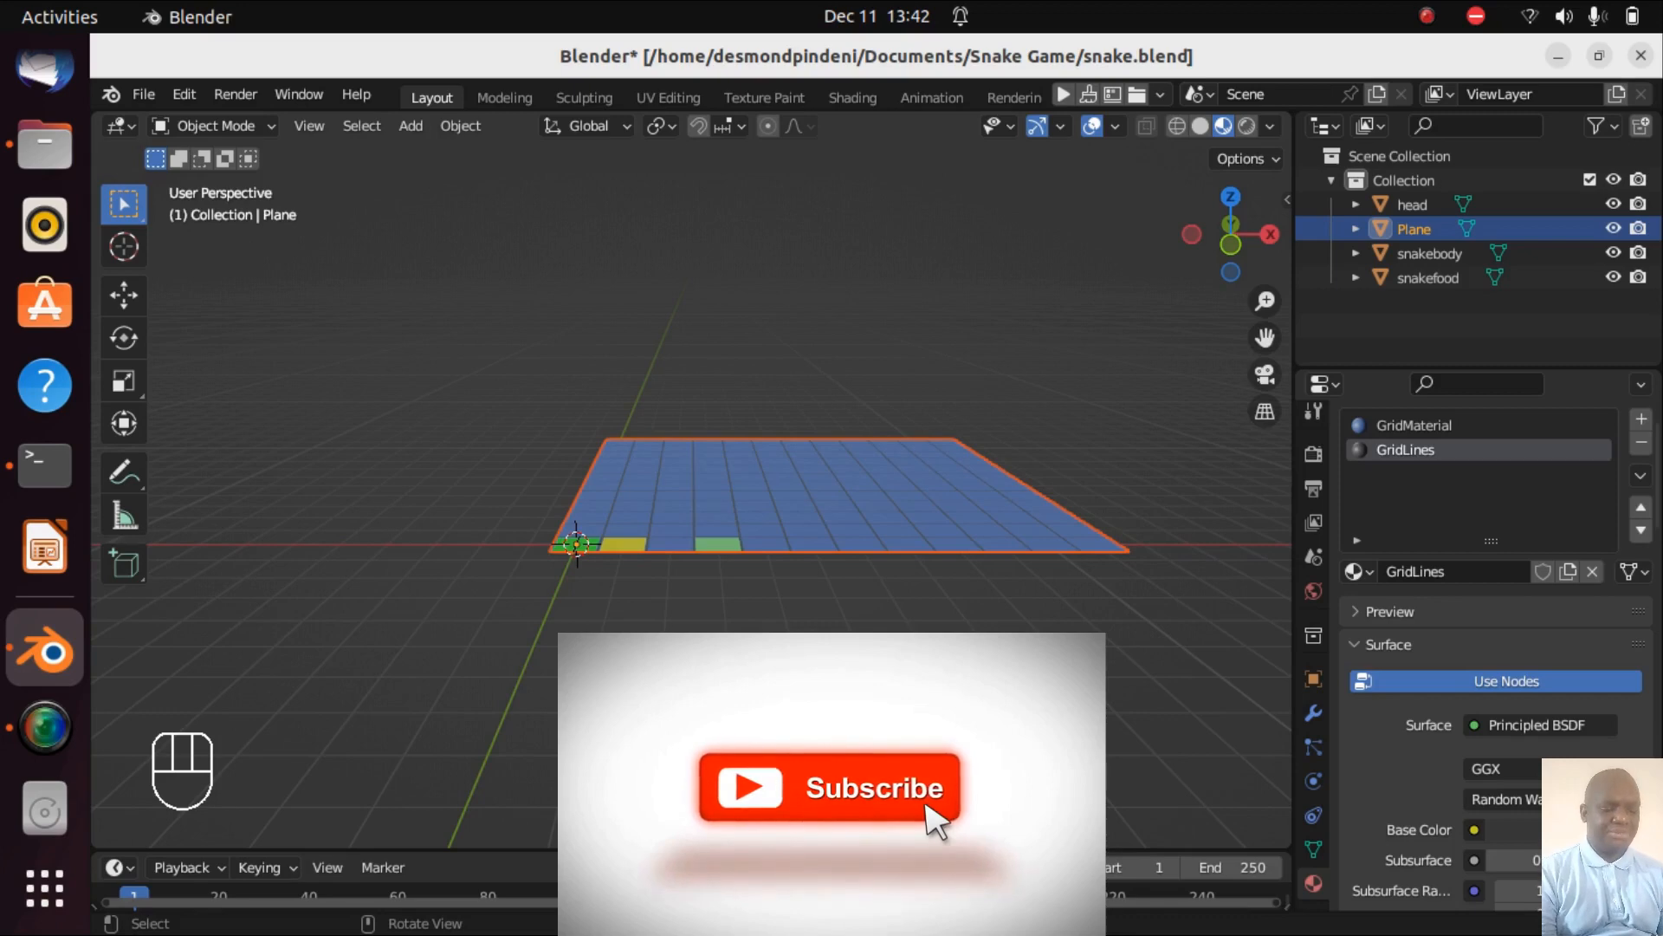
pyautogui.press('g')
pyautogui.press('z')
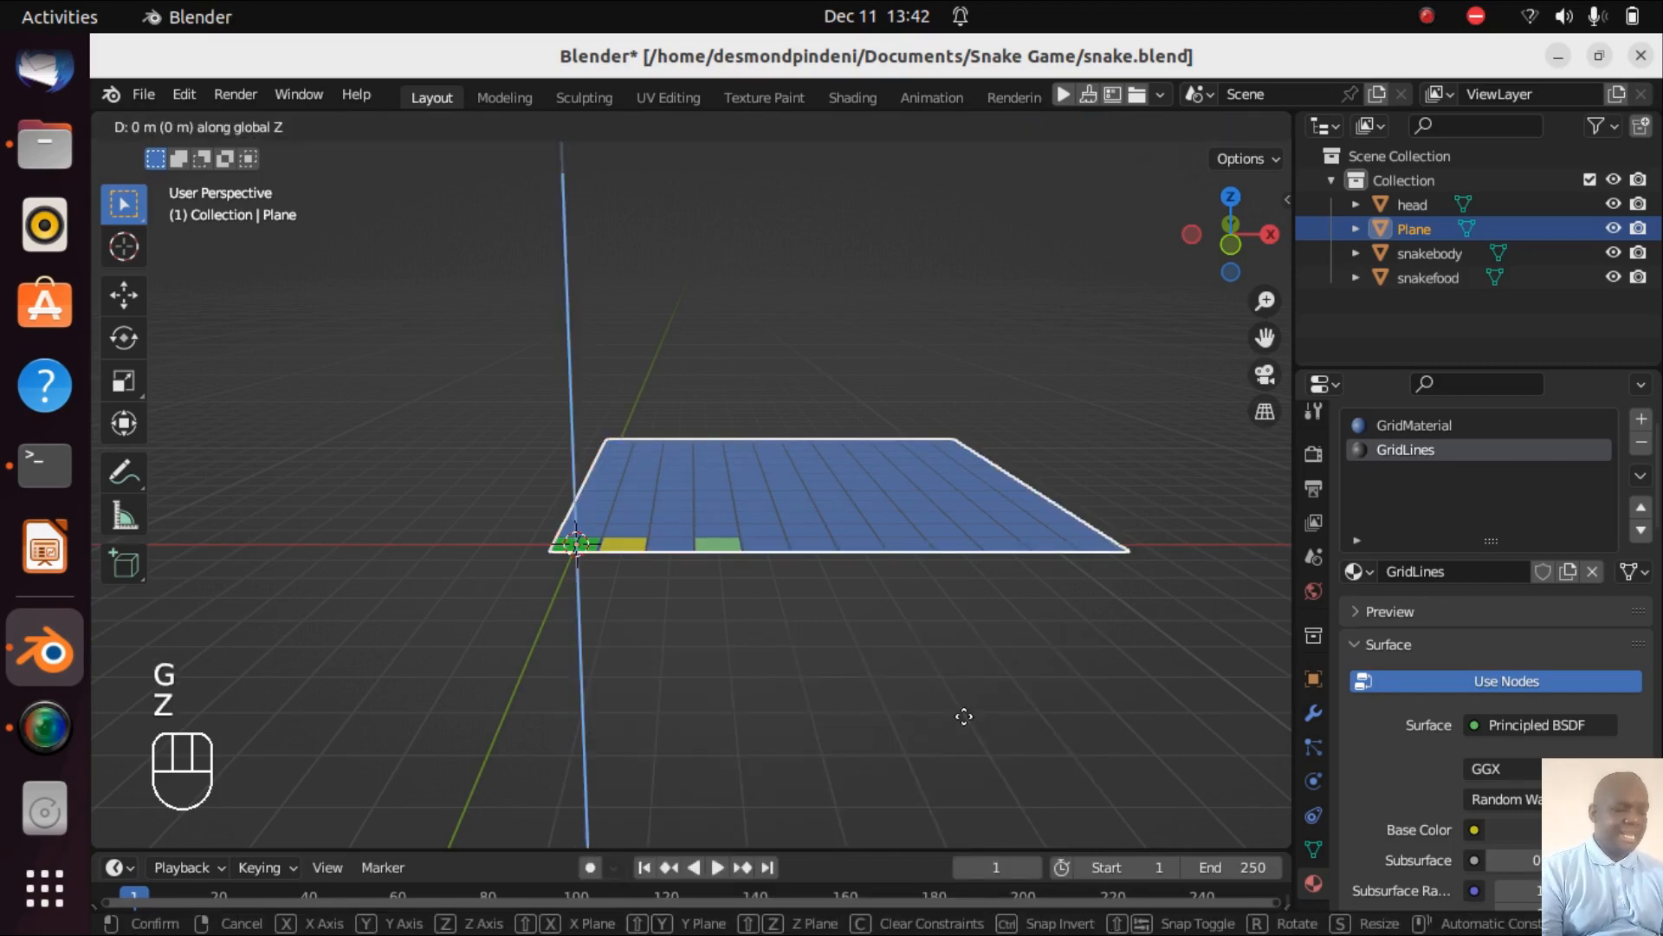
pyautogui.write('-0.5')
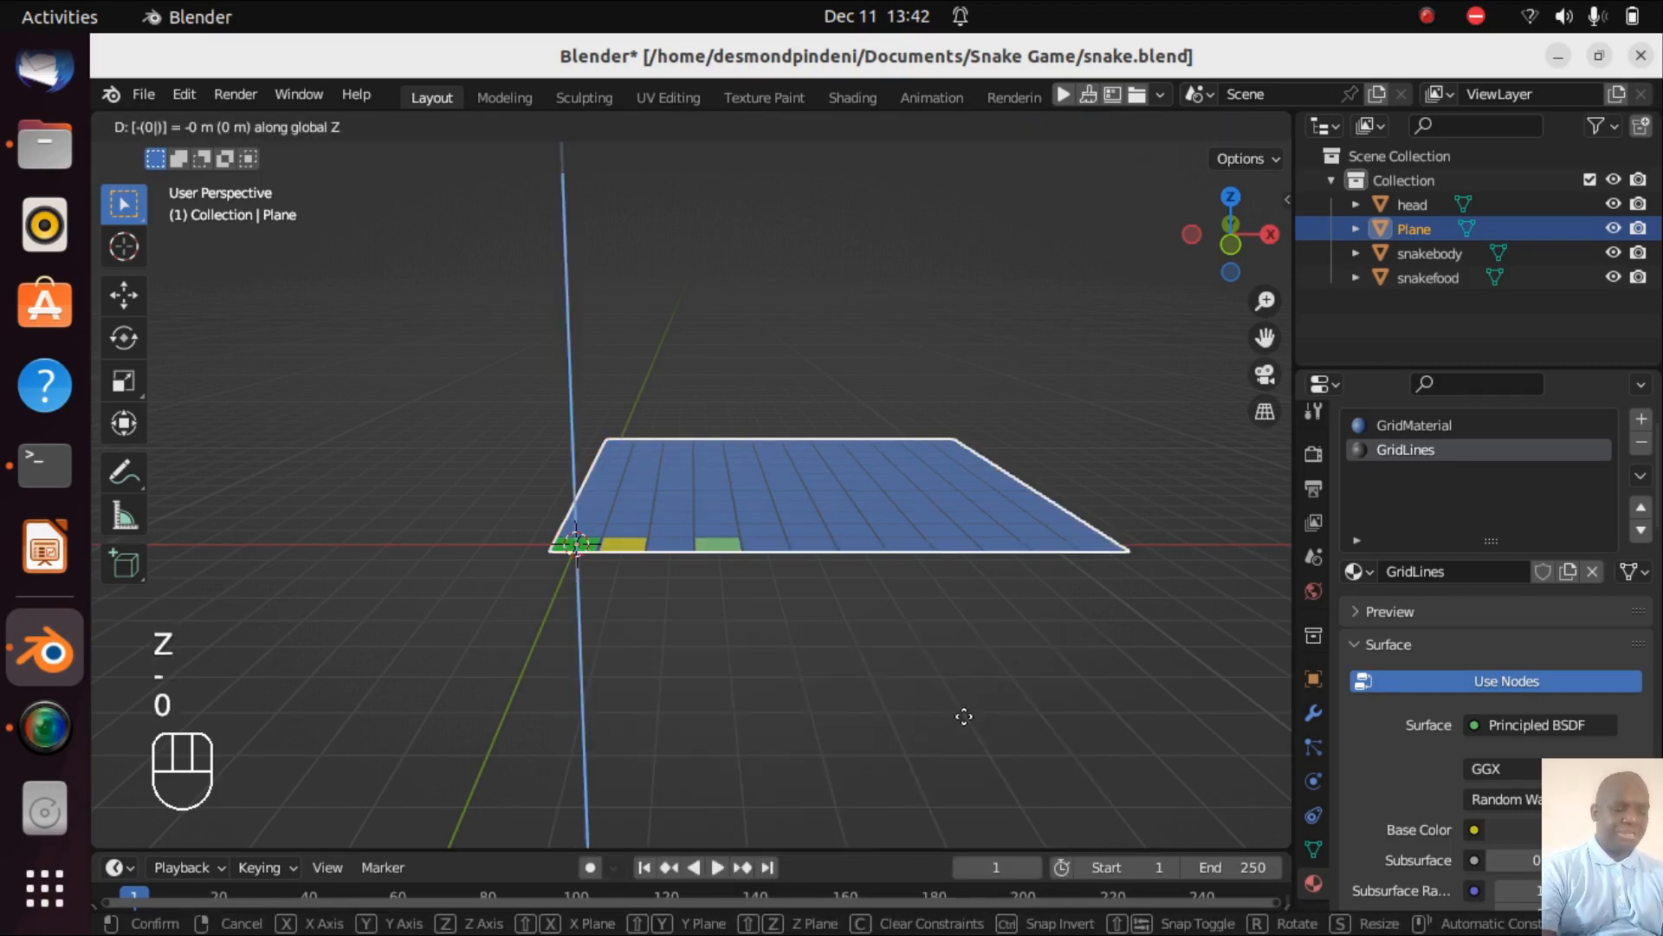
pyautogui.click(963, 715)
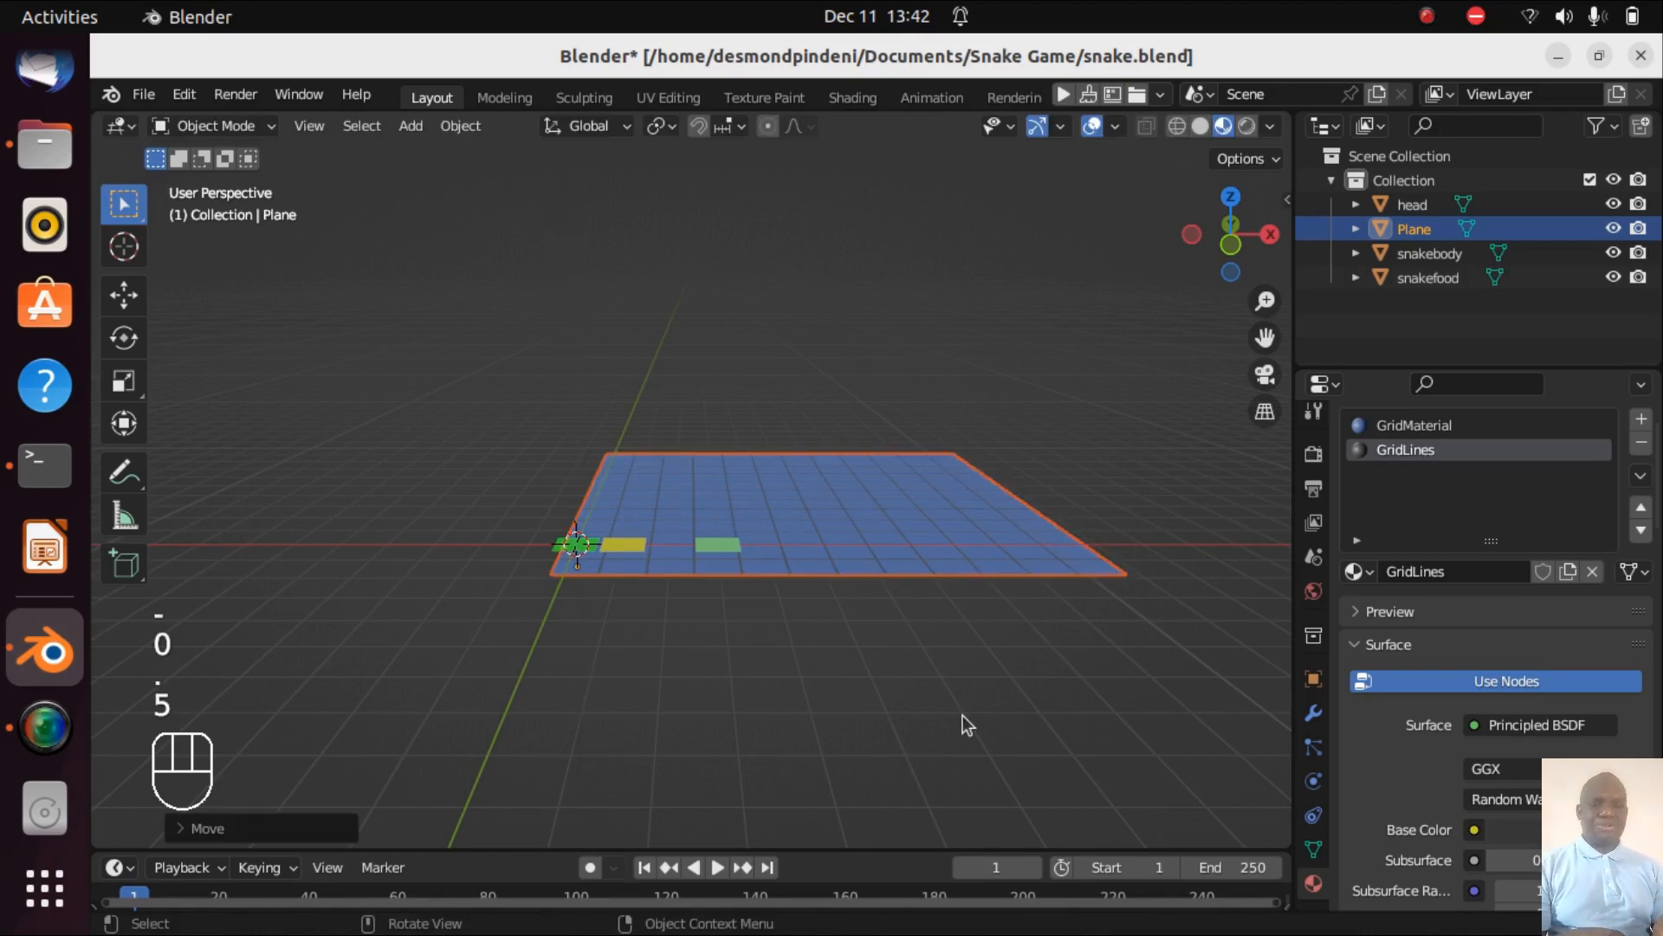
# - Examine the gap between the grid and the snake planes from the front, from above and at an angle
pyautogui.press('KP_2')
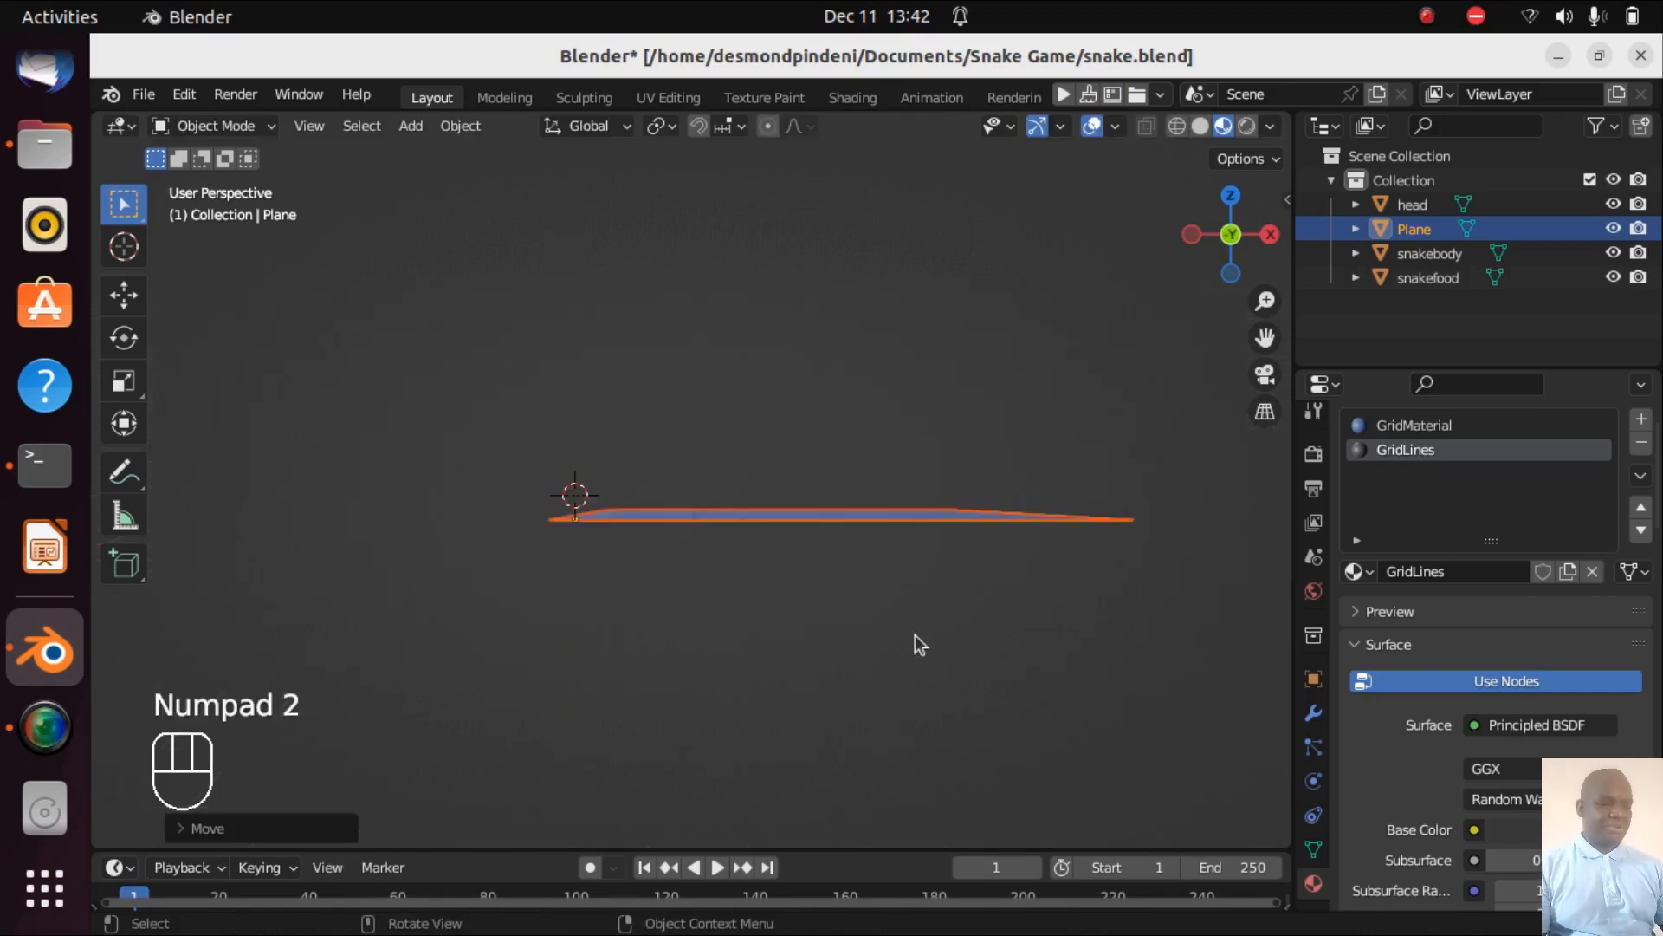
pyautogui.press('ctrl+KP_8')
pyautogui.press('ctrl+KP_8')
pyautogui.press('KP_8')
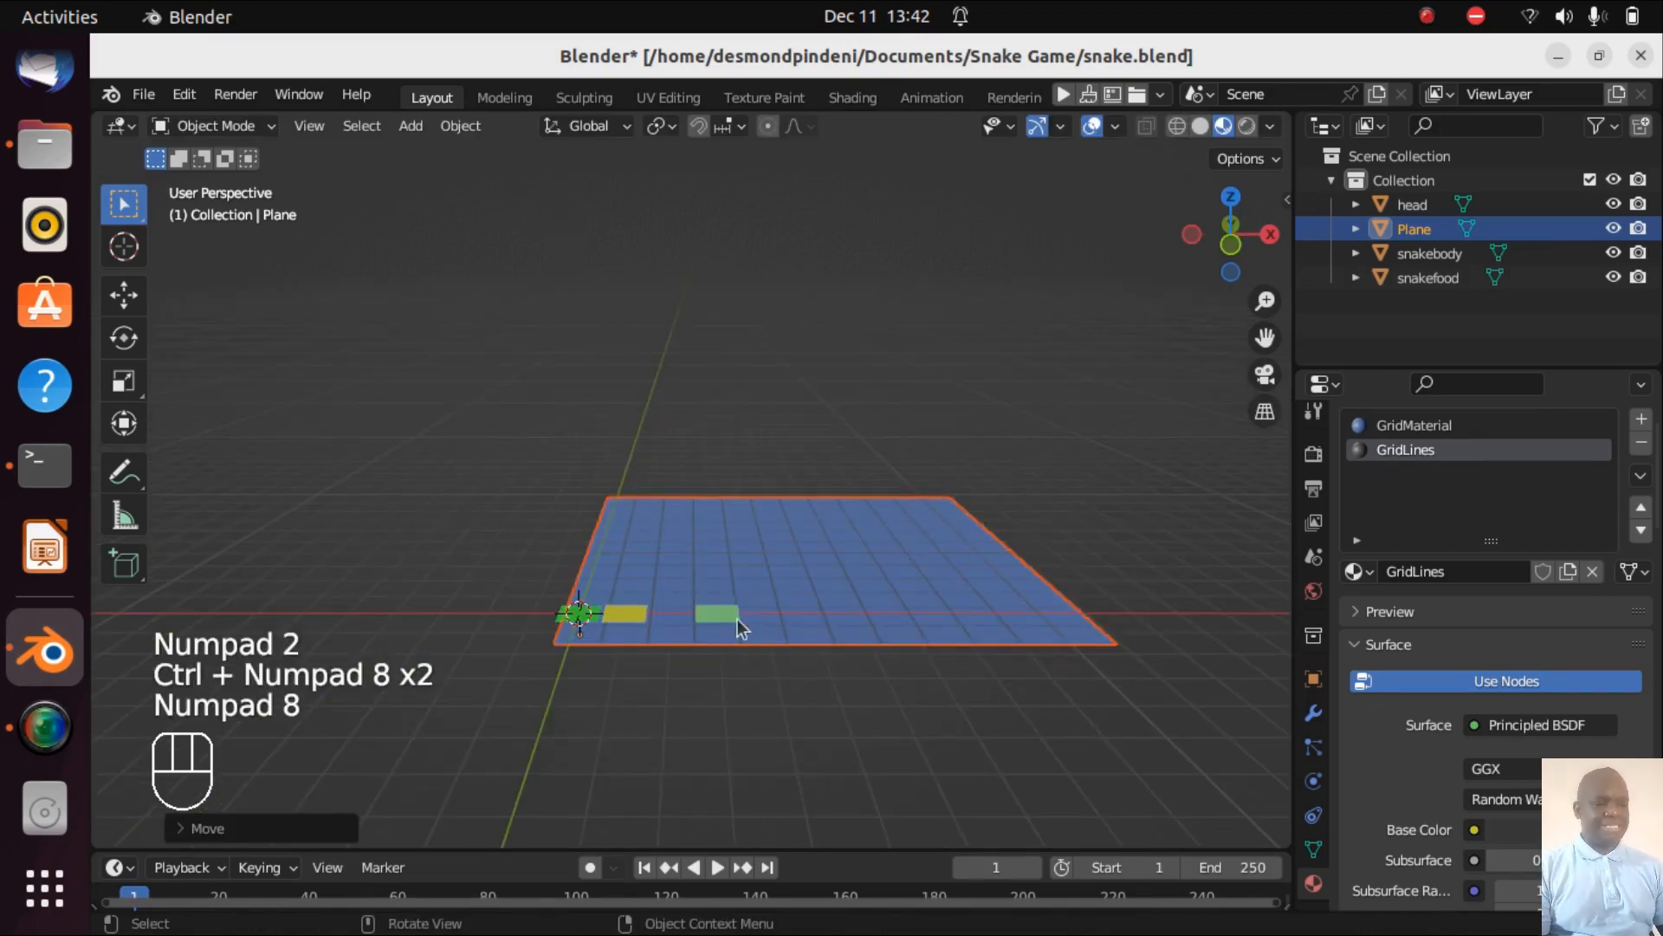
pyautogui.press('KP_6')
pyautogui.press('KP_6')
pyautogui.press('KP_1')
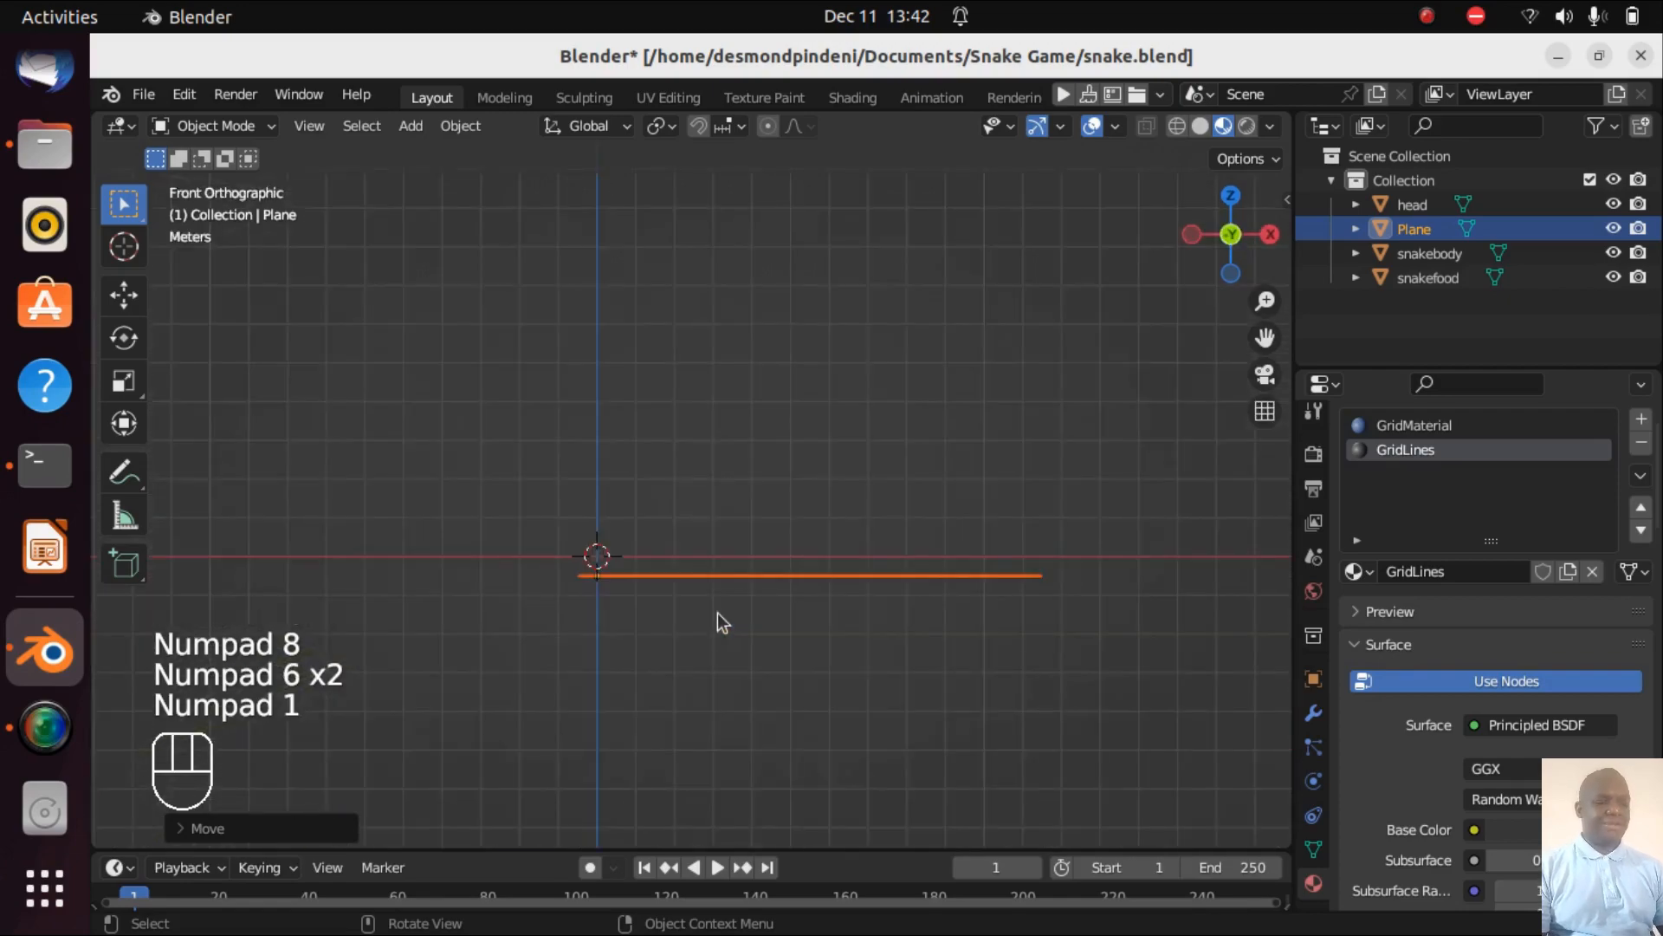
pyautogui.press('KP_8')
pyautogui.press('KP_8')
pyautogui.press('KP_8')
pyautogui.press('KP_8')
pyautogui.press('KP_8')
pyautogui.press('KP_8')
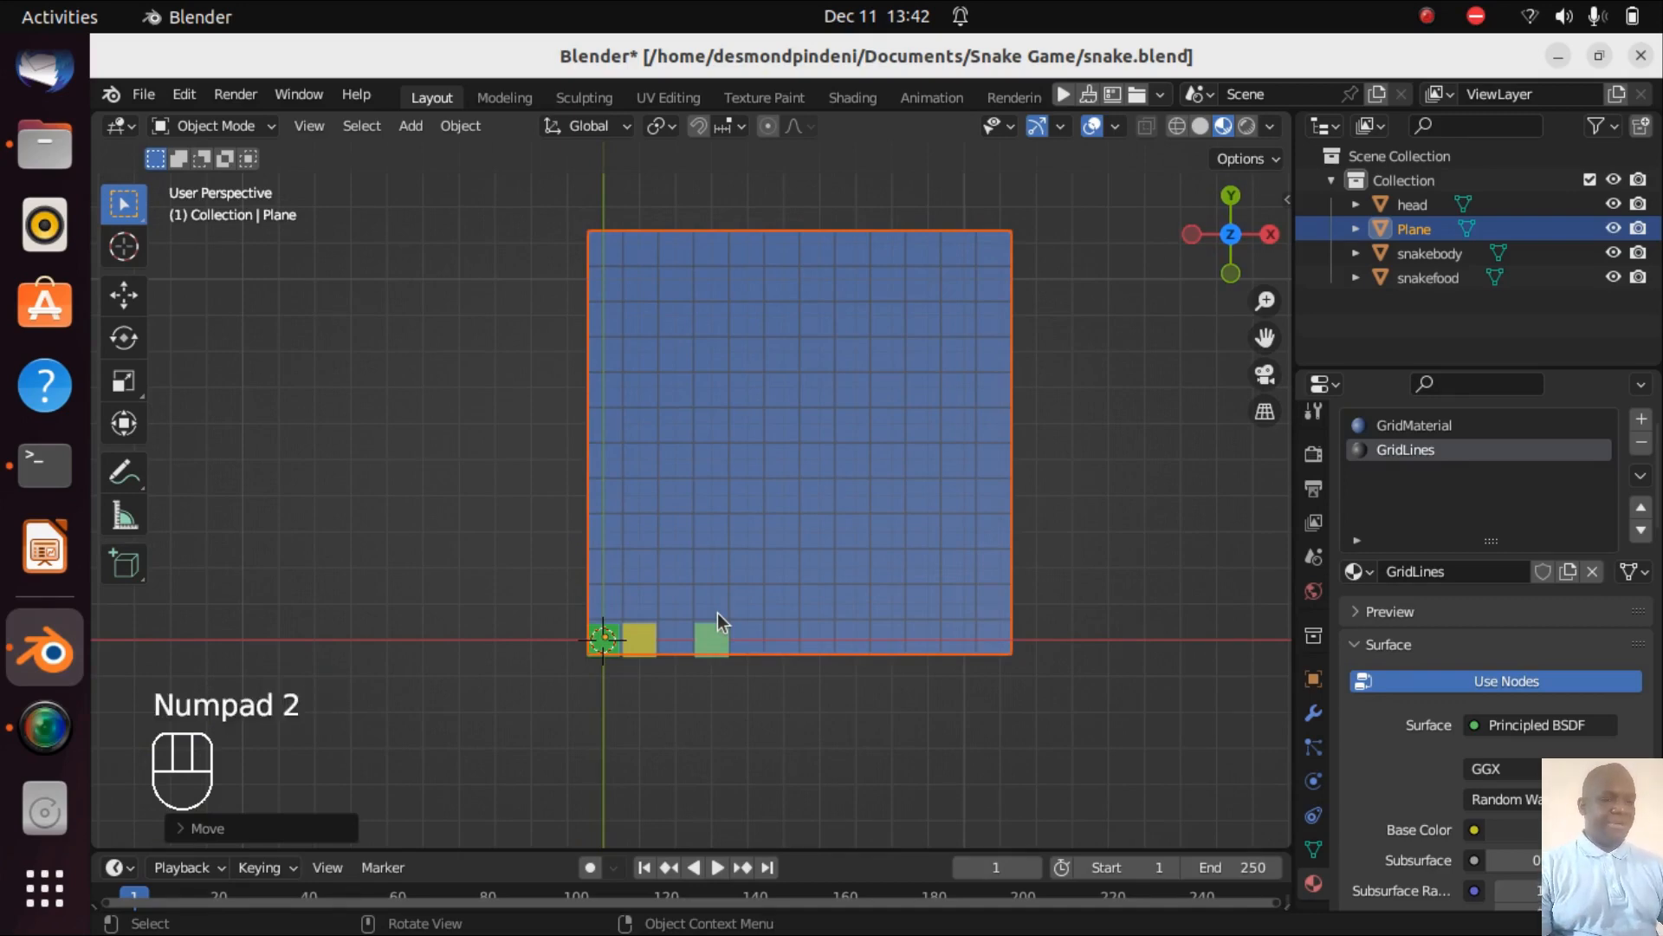
pyautogui.press('KP_2')
pyautogui.press('KP_2')
pyautogui.press('KP_2')
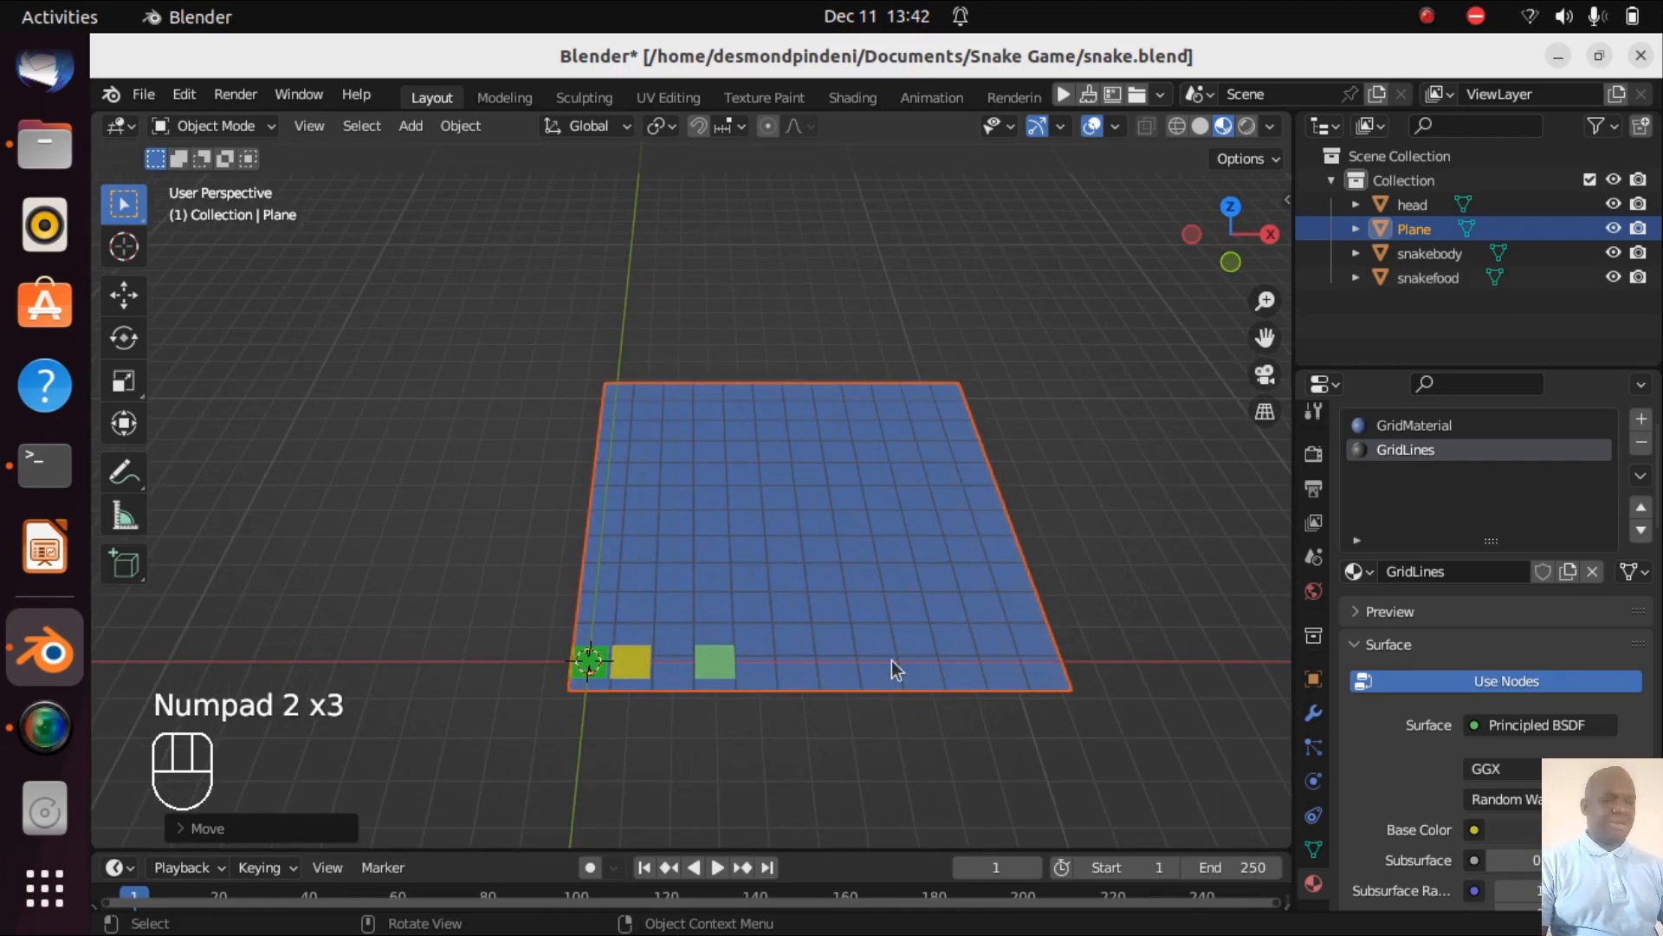
pyautogui.press('ctrl+KP_2')
pyautogui.press('ctrl+KP_2')
pyautogui.press('ctrl+KP_2')
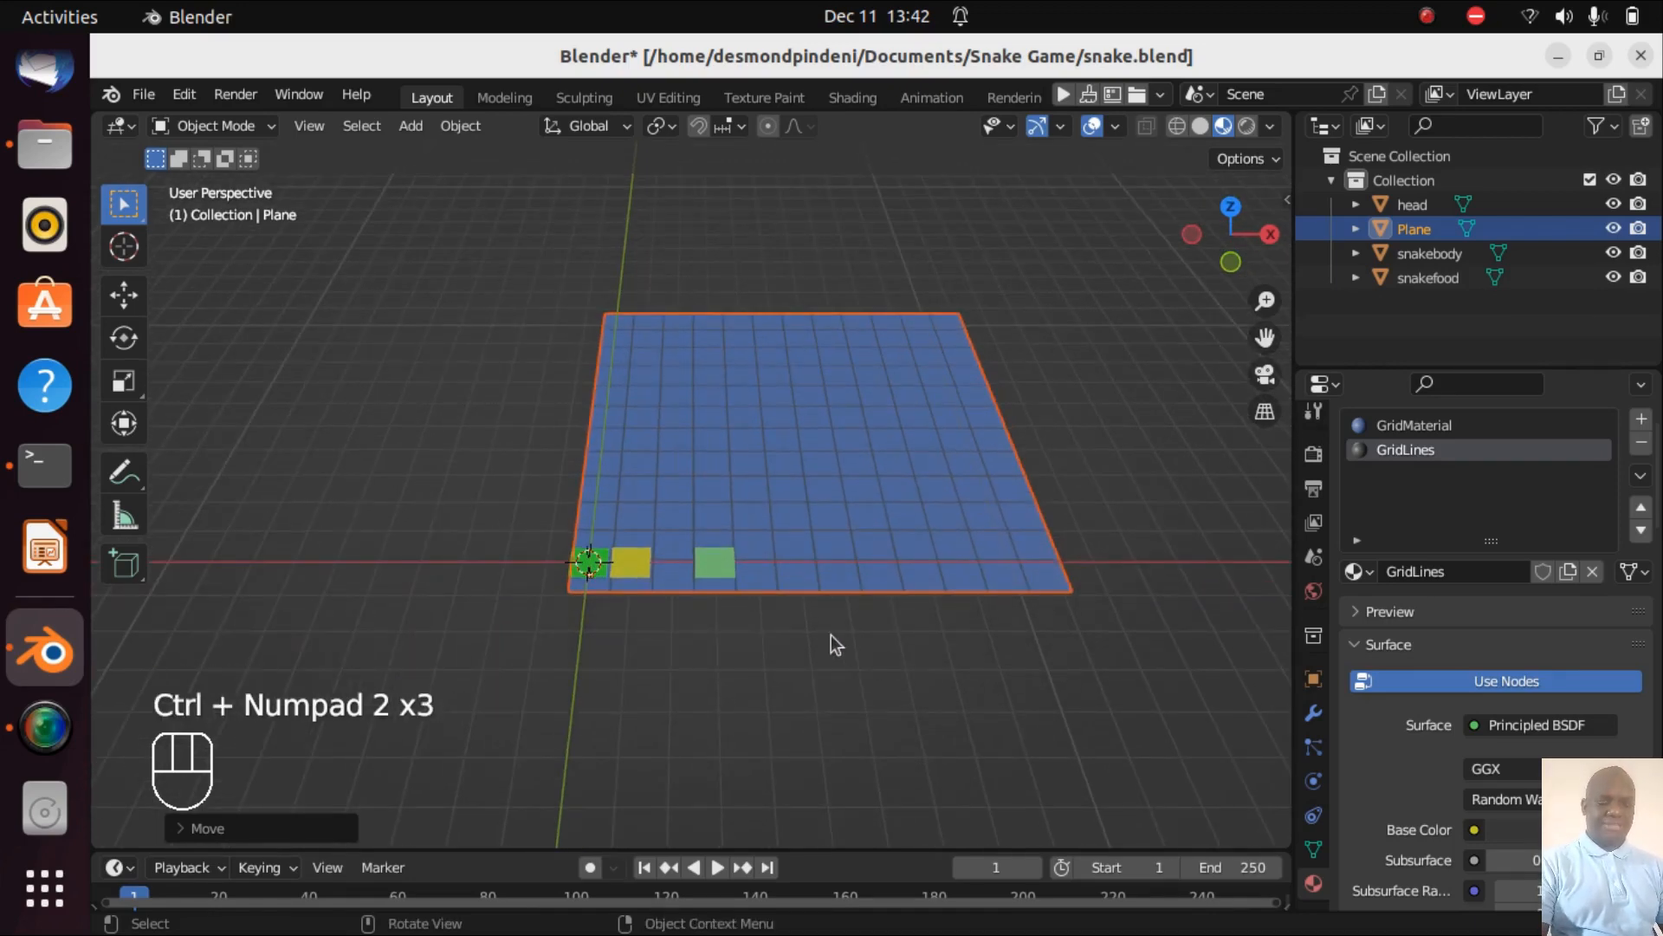
# - Add a camera at the world origin and clear its rotation
pyautogui.hotkey('shift', 'a')
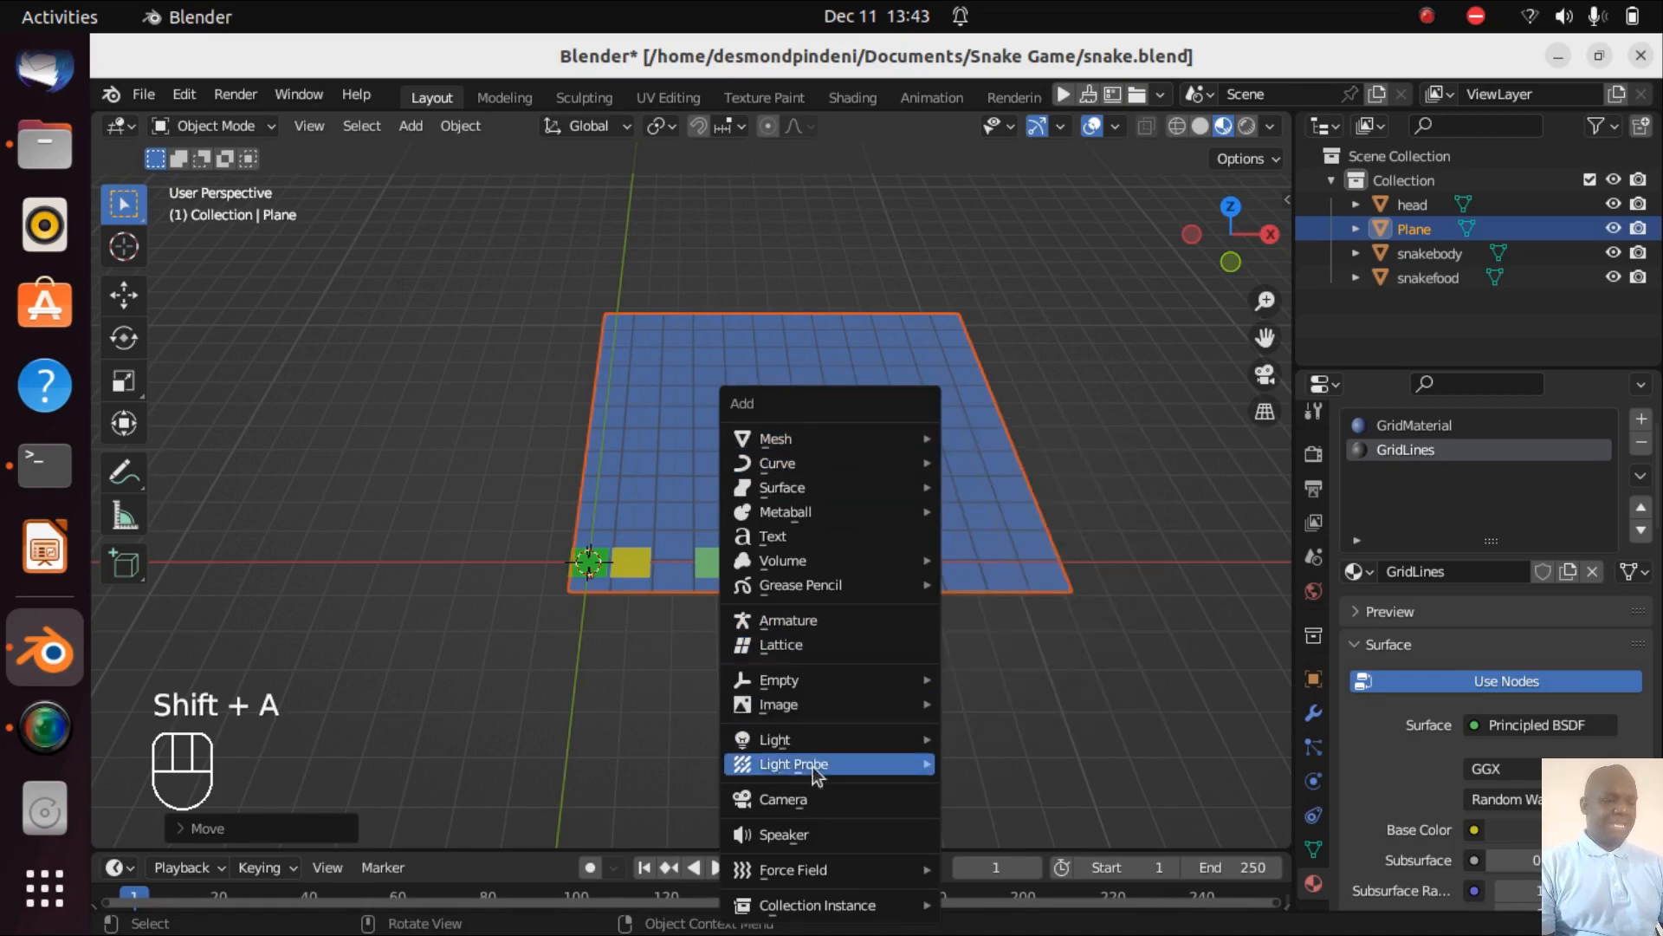
pyautogui.click(795, 798)
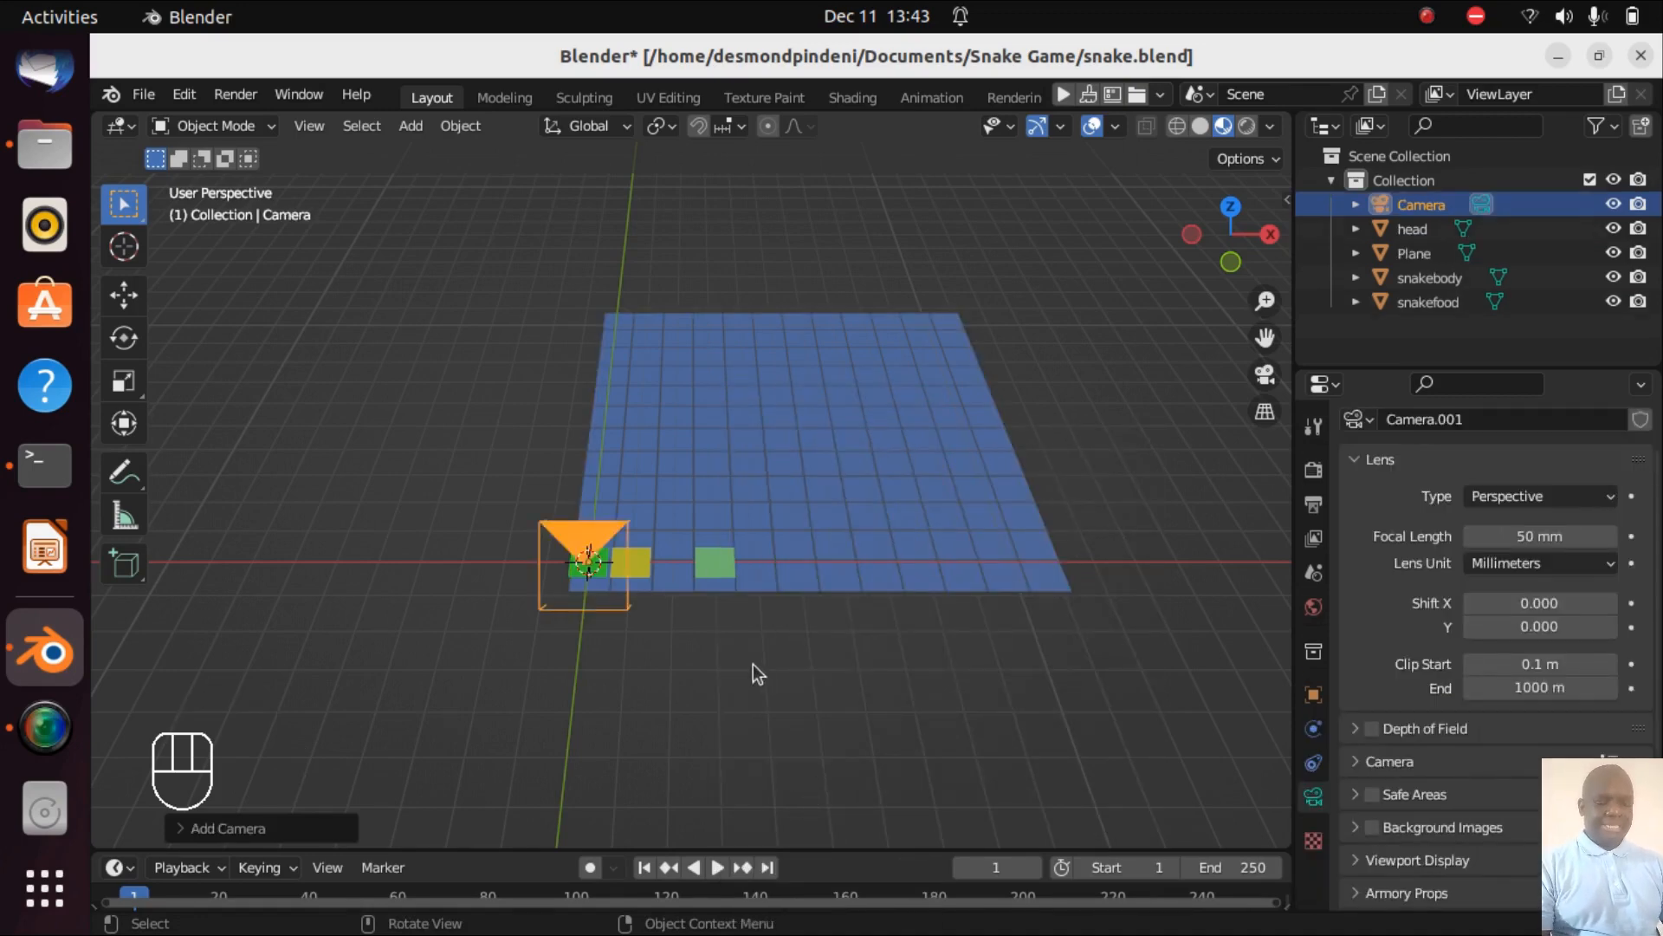
pyautogui.hotkey('alt', 'r')
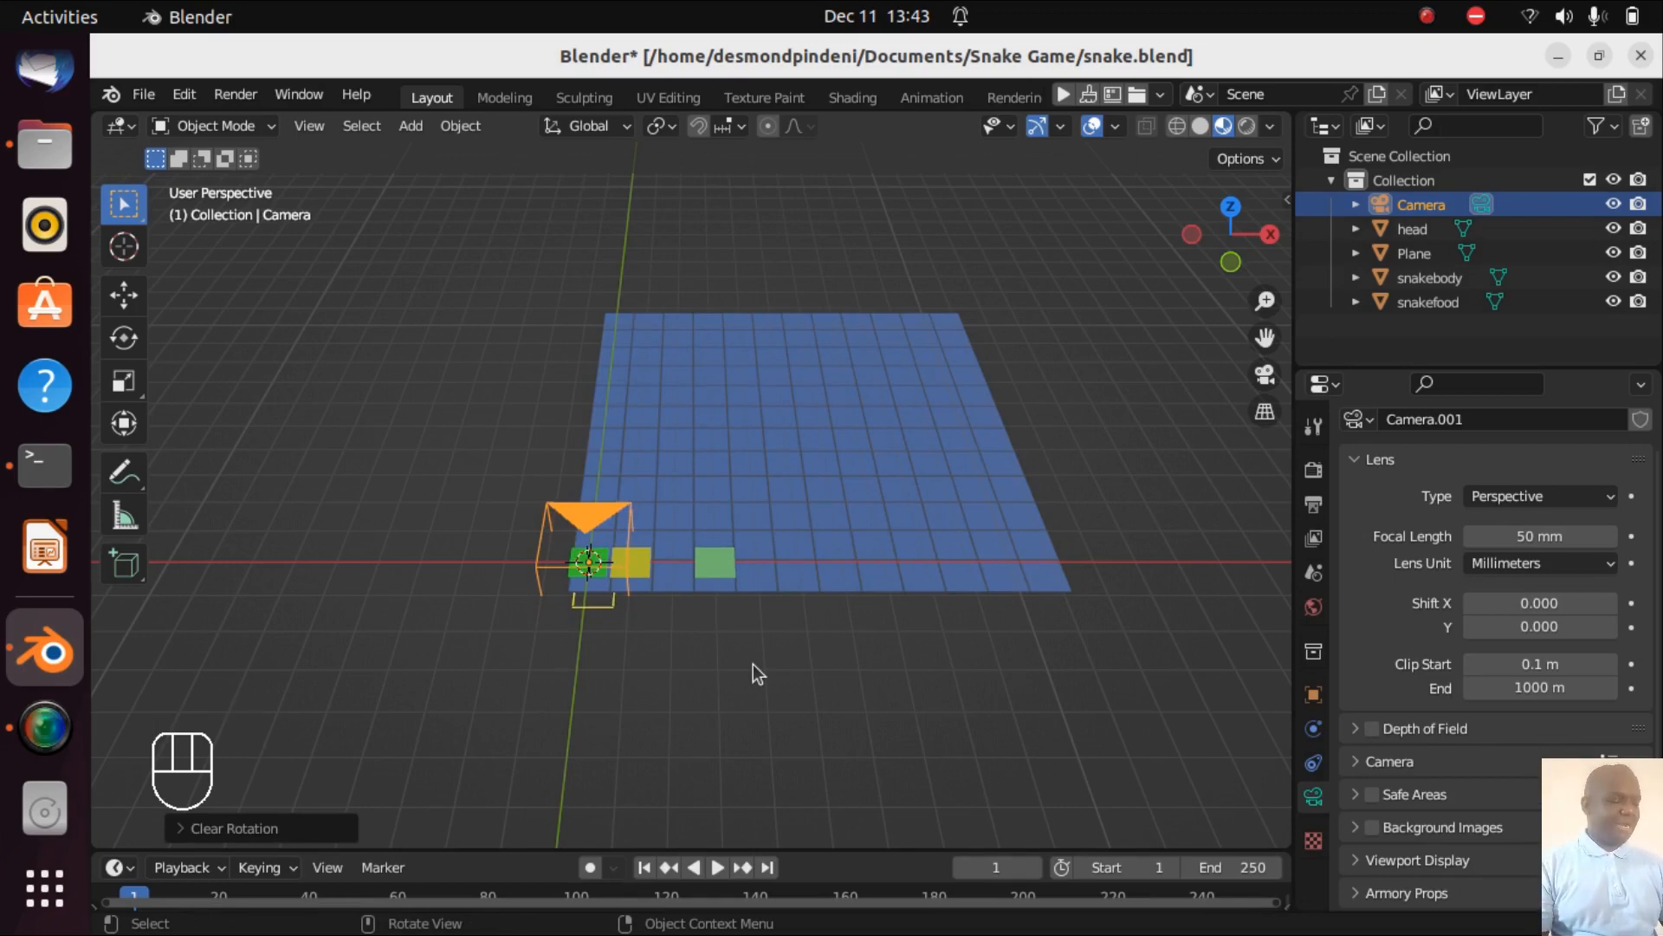
# - Move the camera 5 m up along the Z axis
pyautogui.press('g')
pyautogui.press('z')
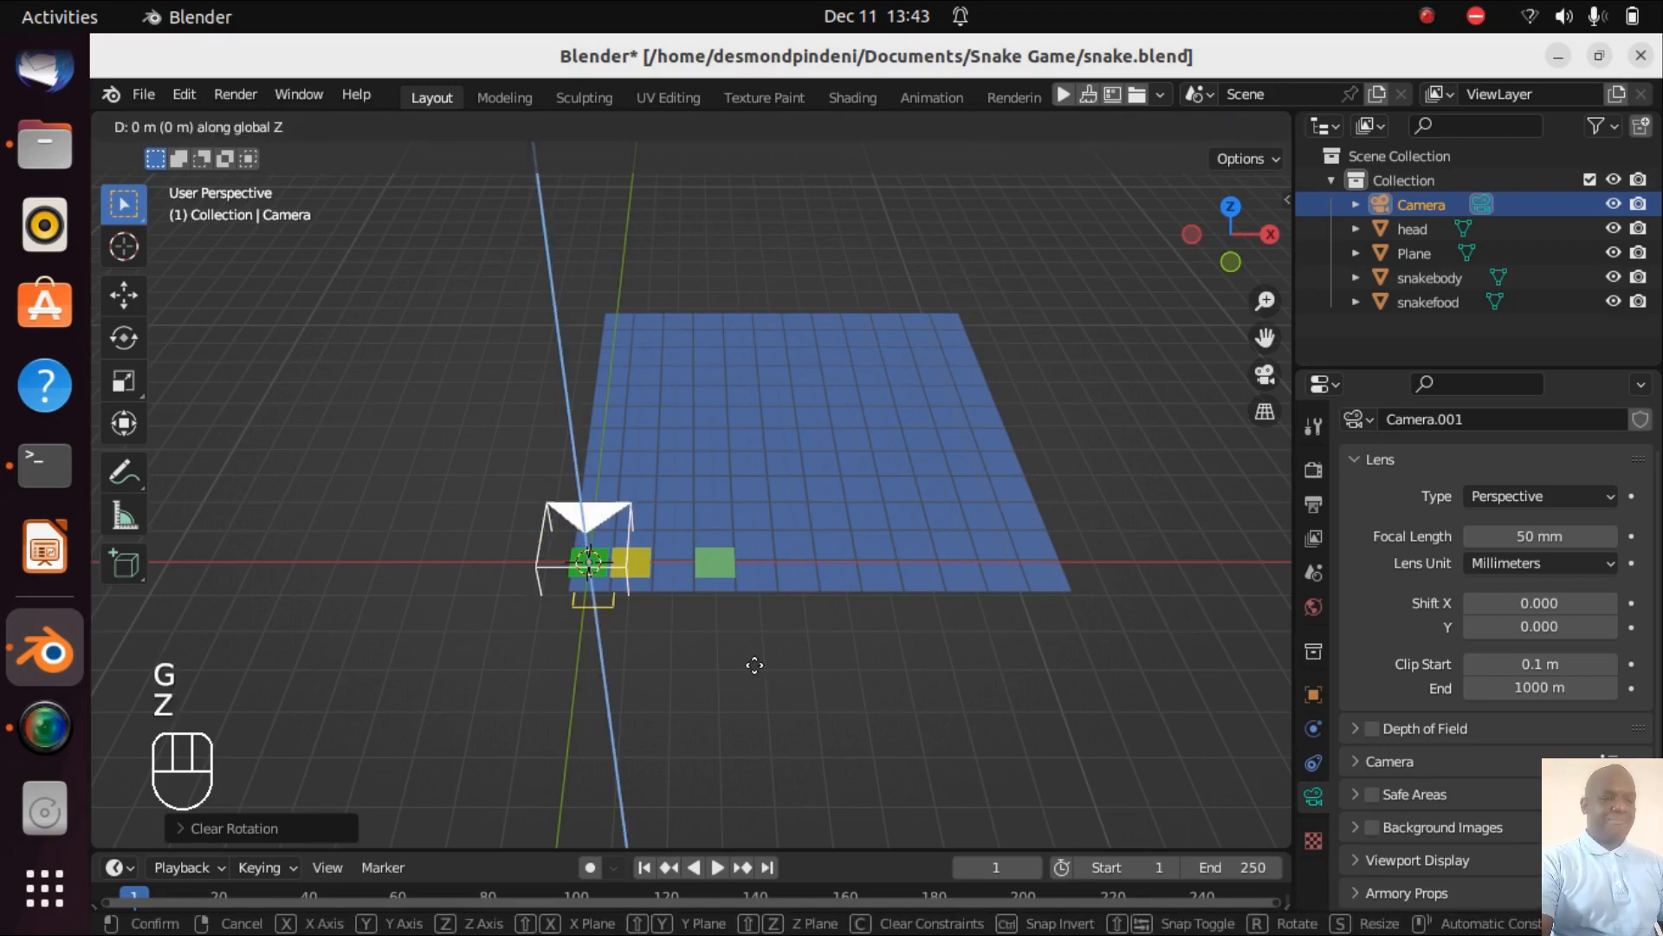
pyautogui.write('5')
pyautogui.click(796, 652)
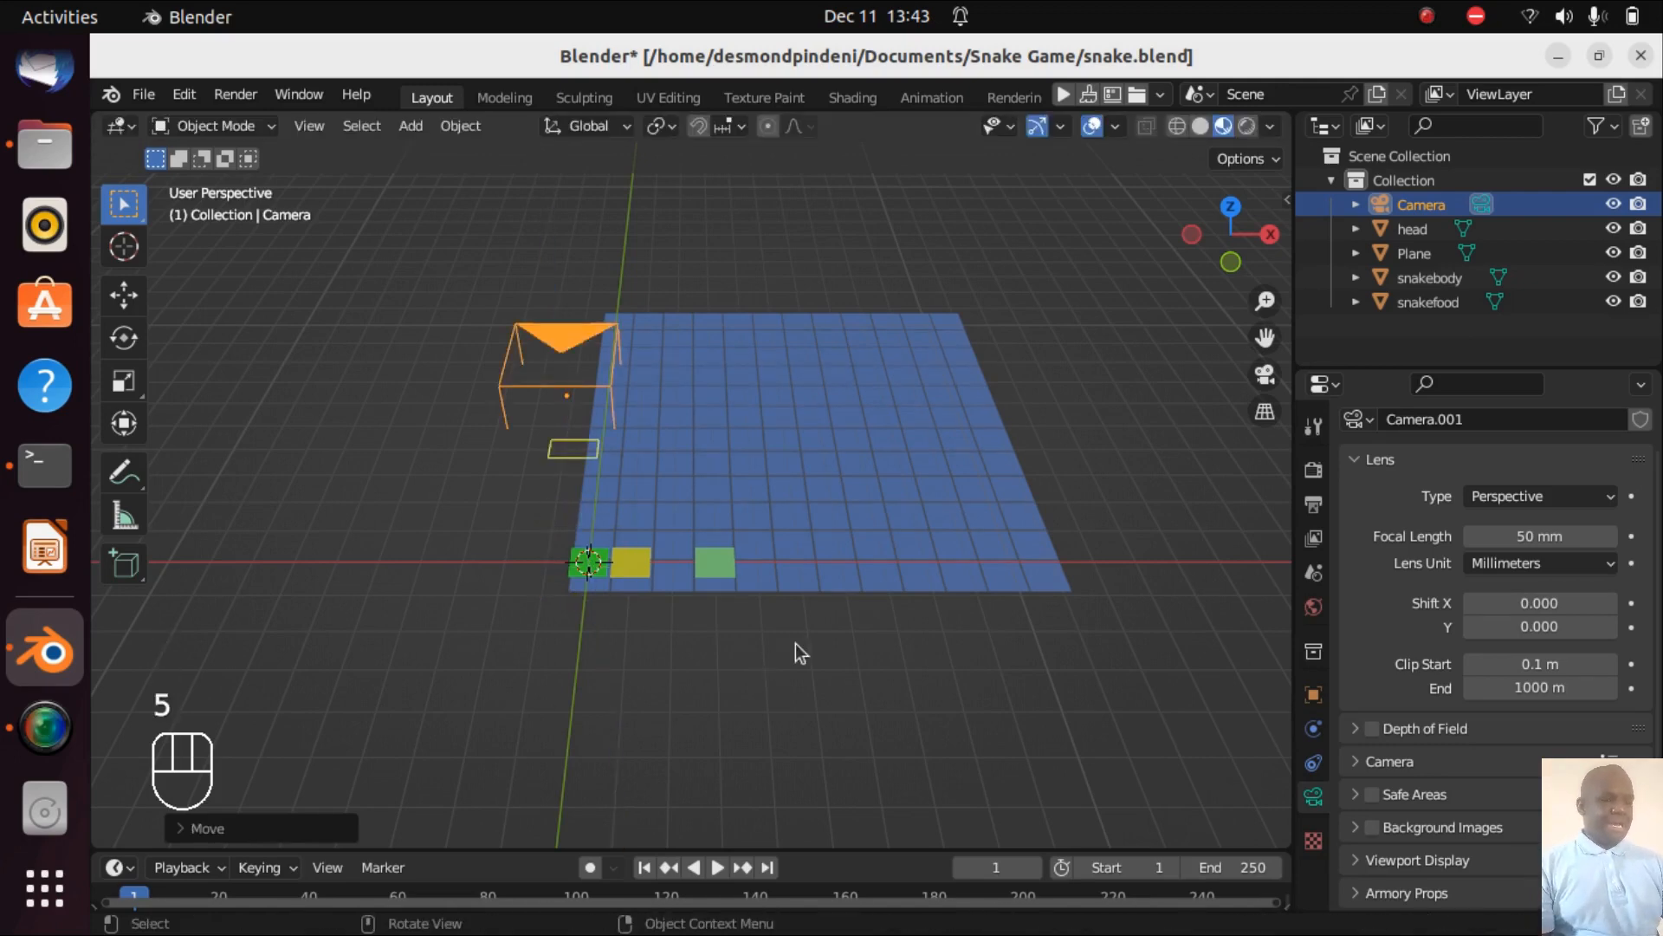
# - Move the camera about 5.48 m along X and about 5.48 m along Y to centre it over the blue grid
pyautogui.press('KP_7')
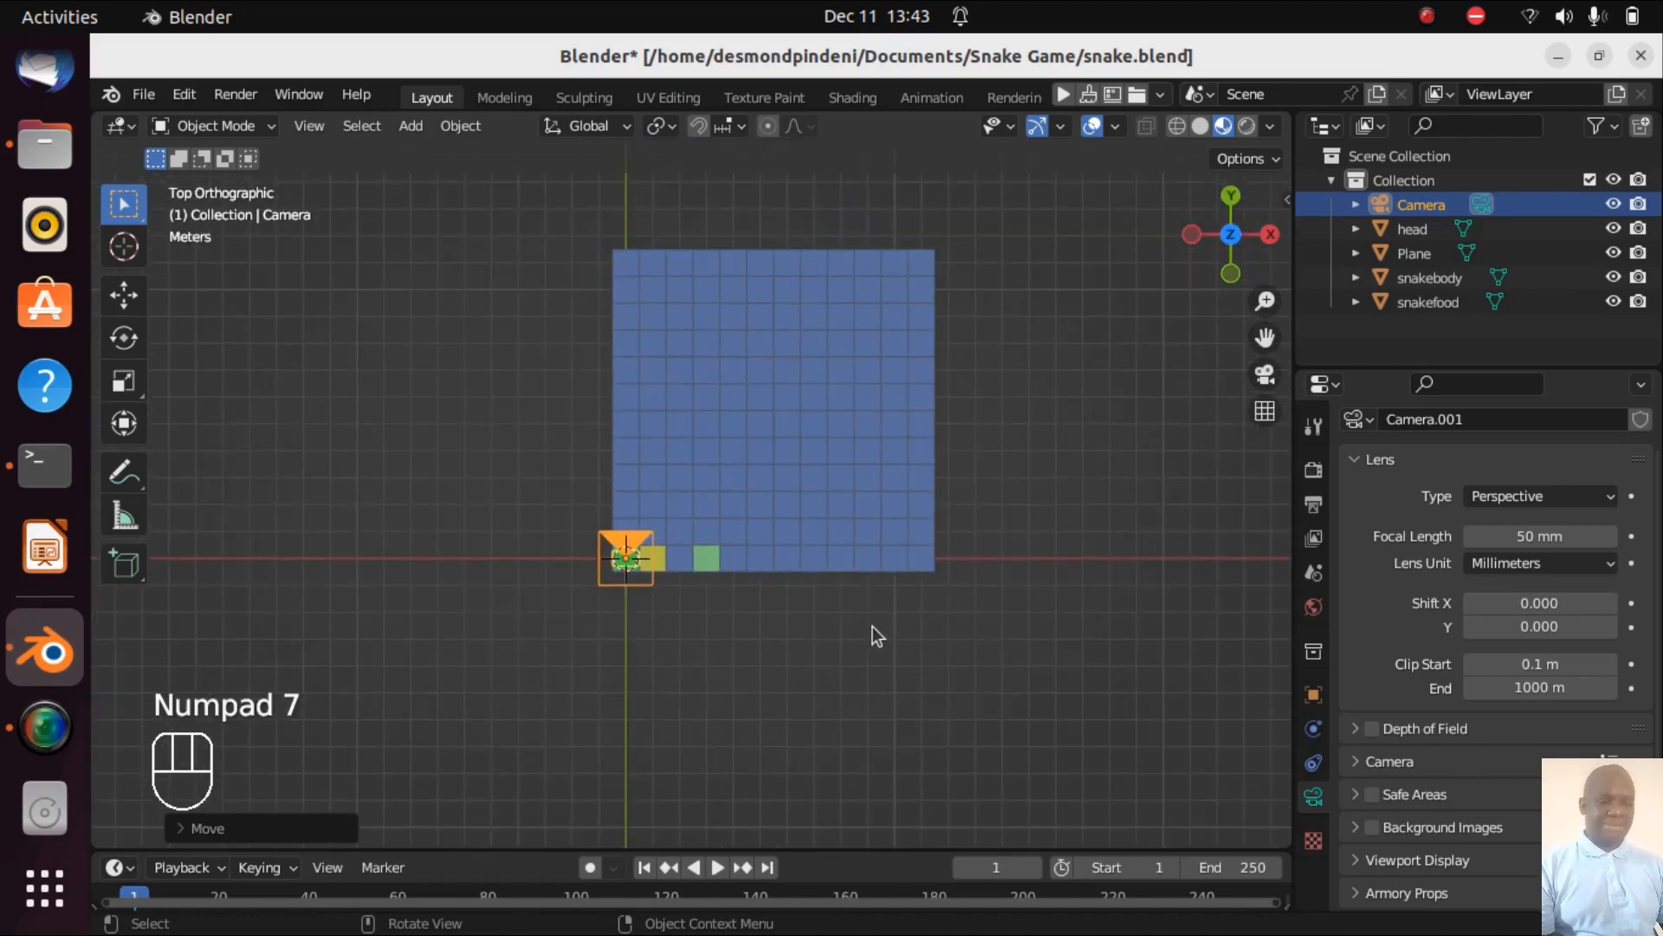
pyautogui.press('g')
pyautogui.press('x')
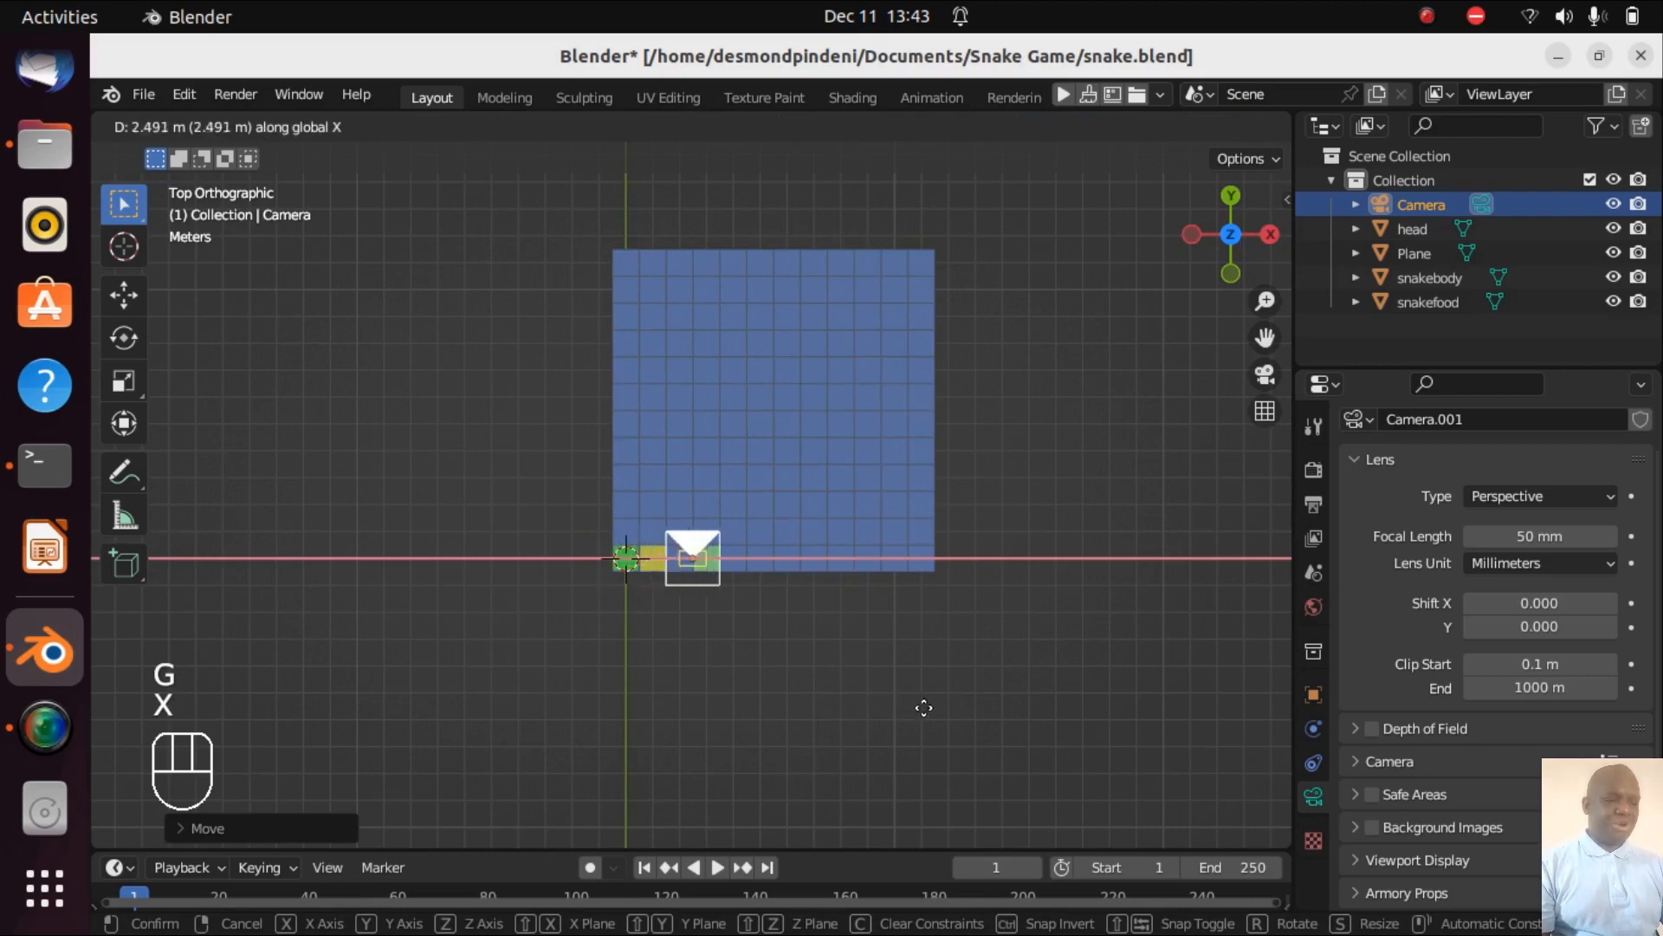
pyautogui.click(963, 714)
pyautogui.press('g')
pyautogui.press('y')
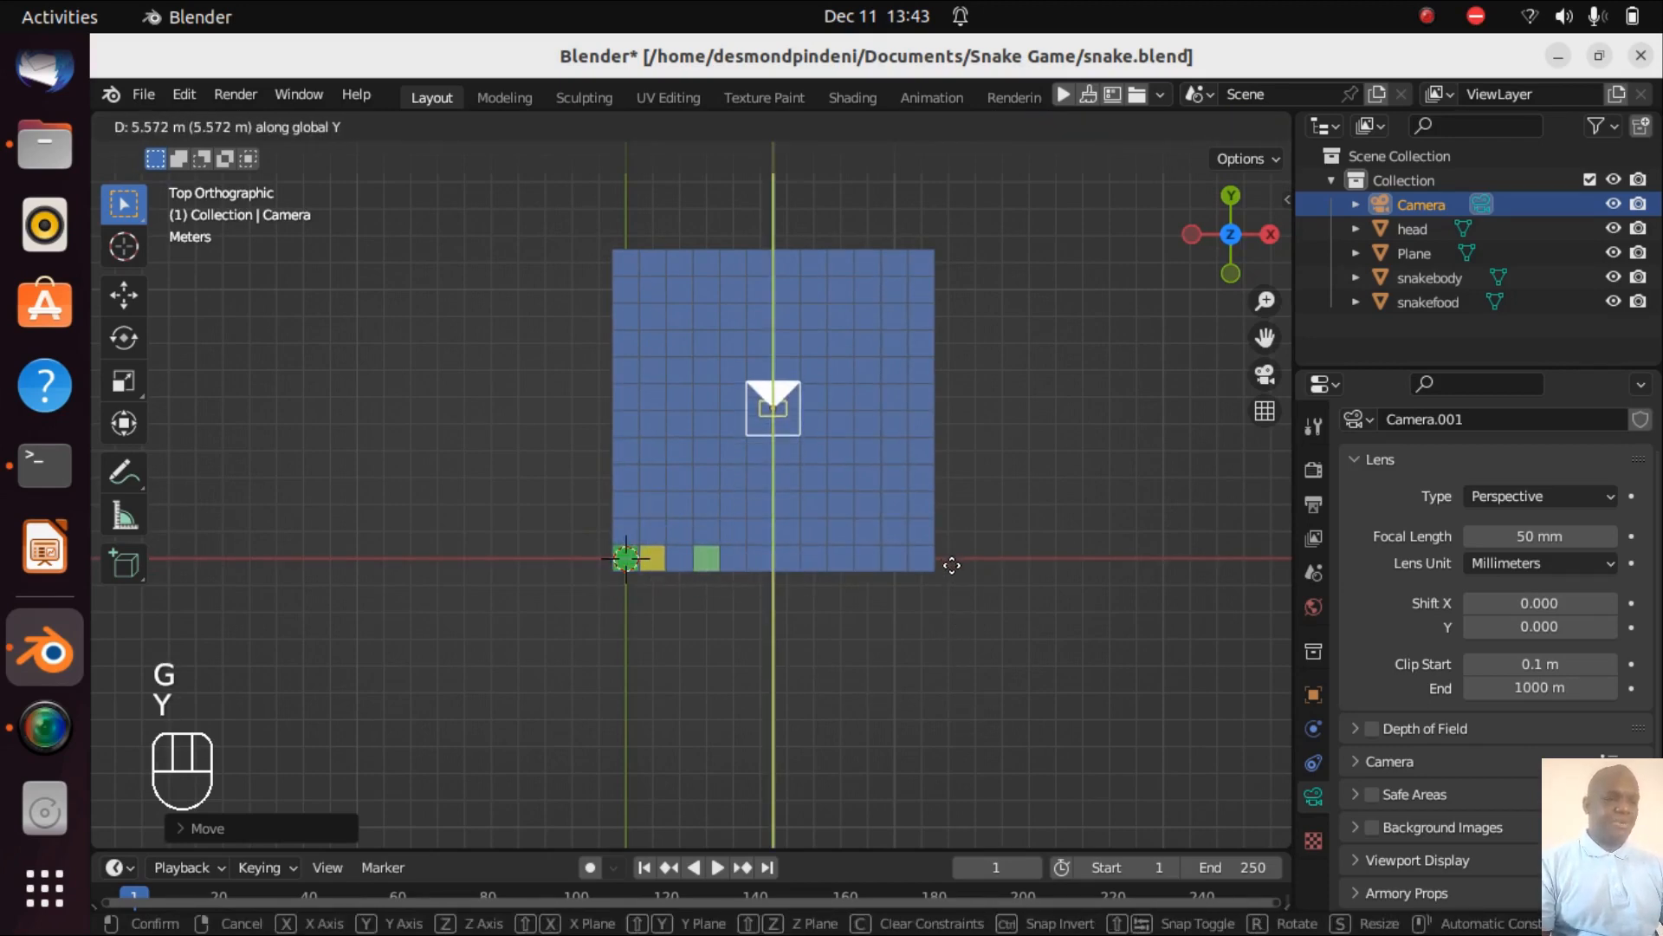
pyautogui.click(953, 567)
pyautogui.press('KP_0')
pyautogui.press('KP_0')
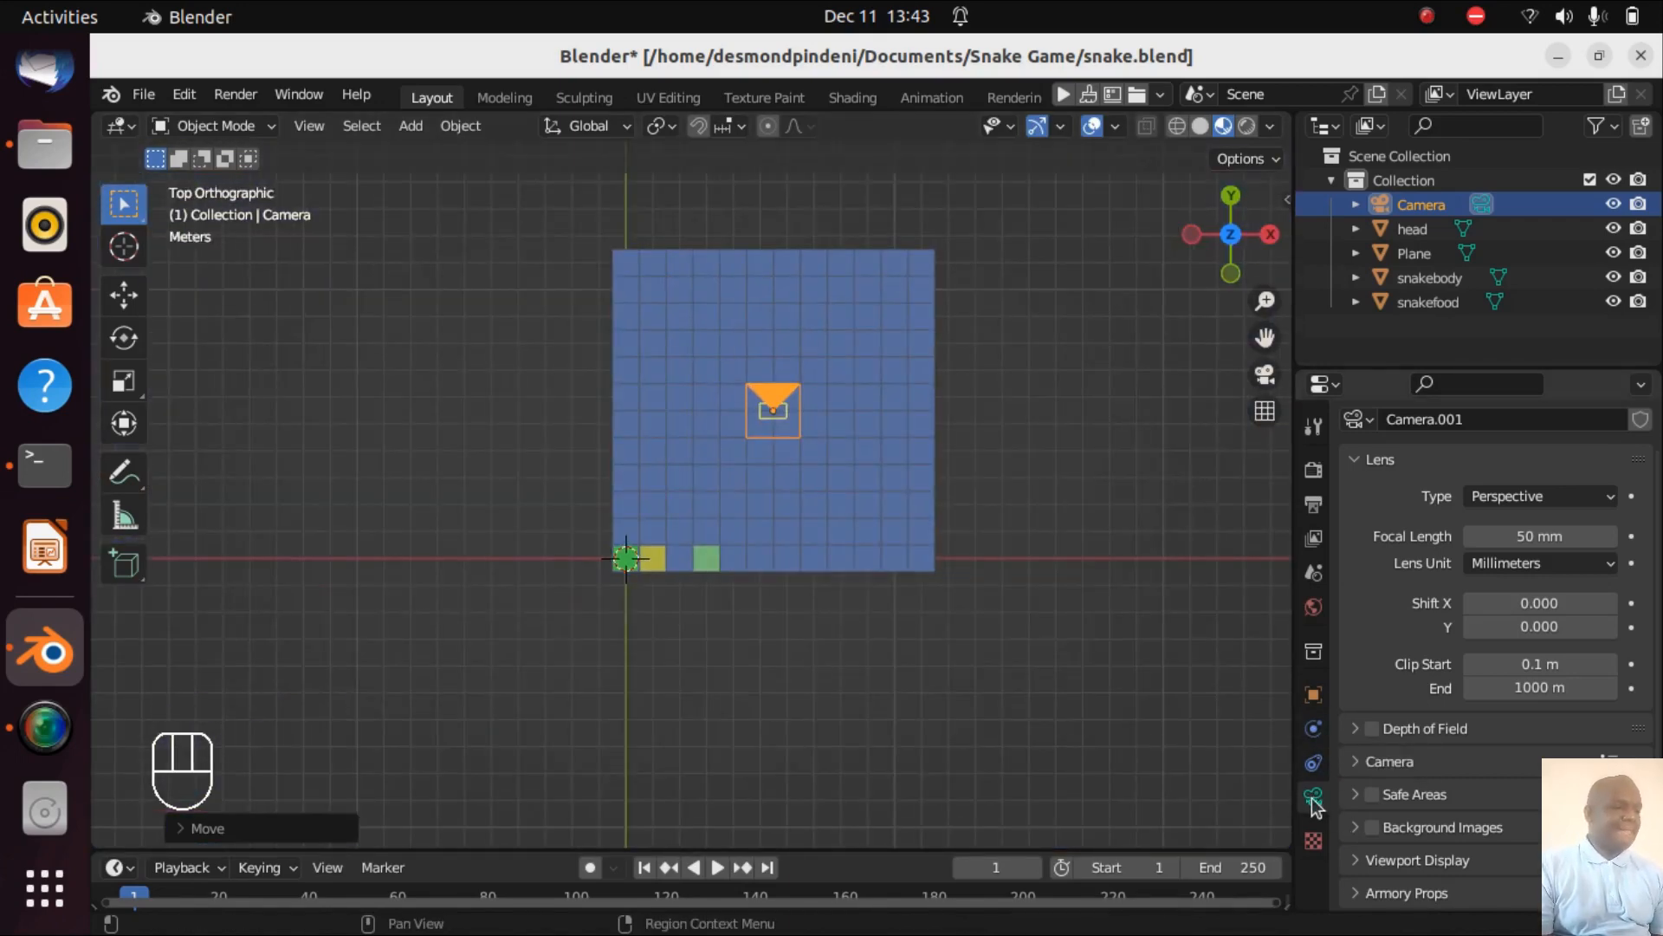
# - Make the camera orthographic and set its orthographic scale to 23.1 so the whole grid fits in its frame
pyautogui.click(1541, 501)
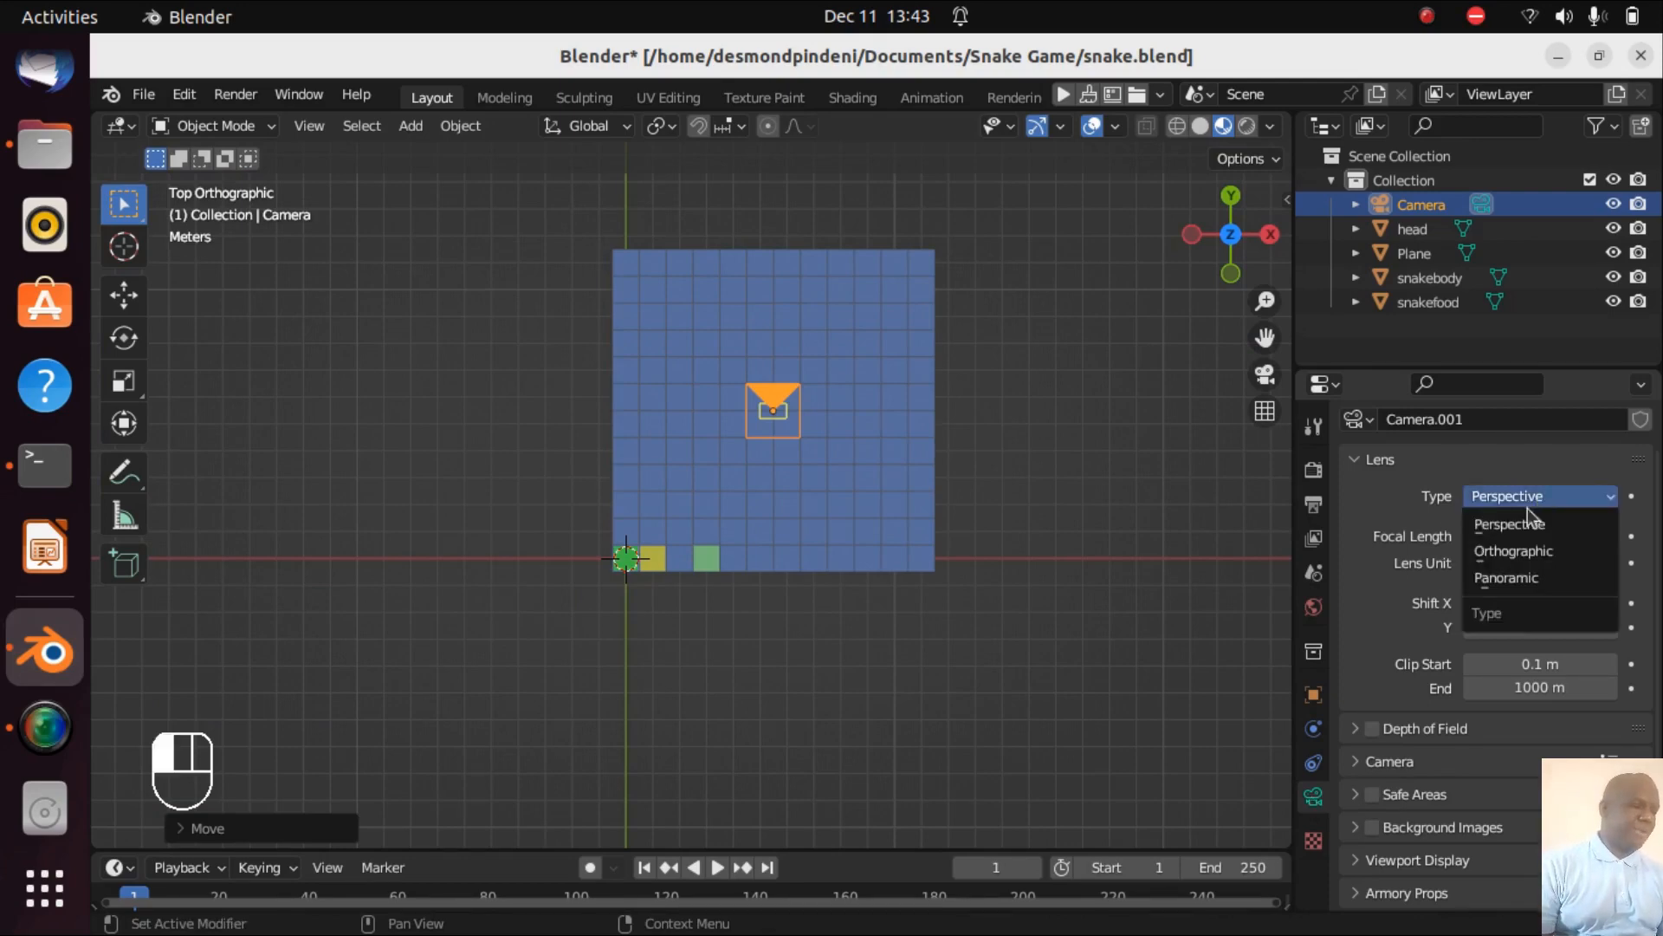
pyautogui.click(1524, 551)
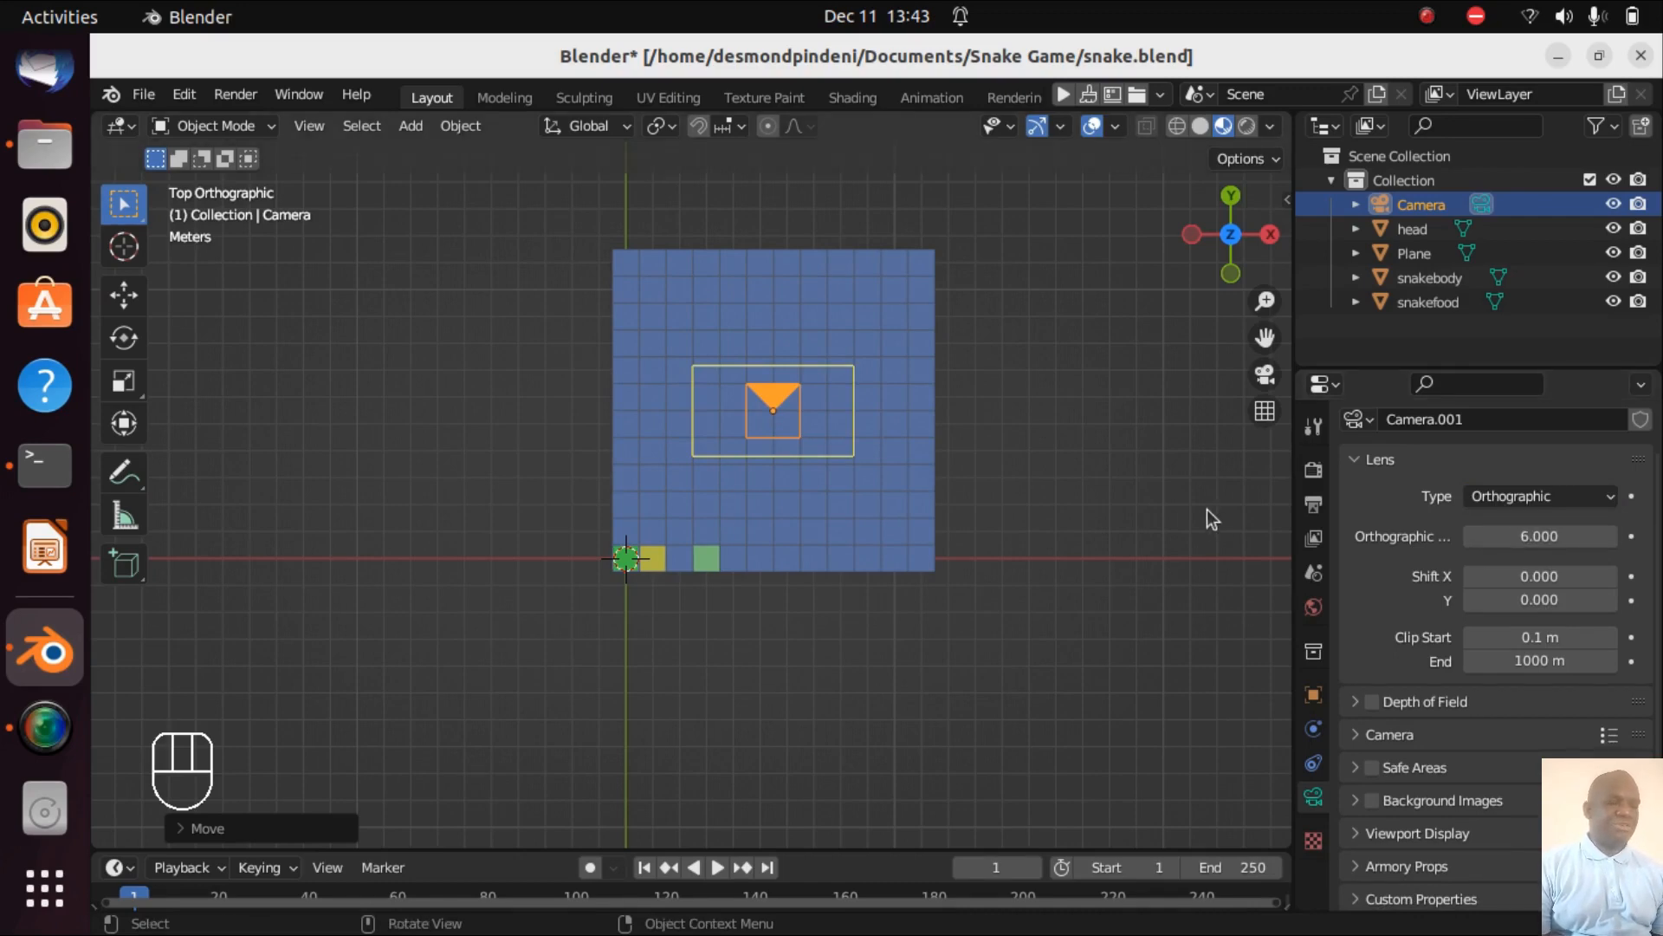
pyautogui.press('KP_0')
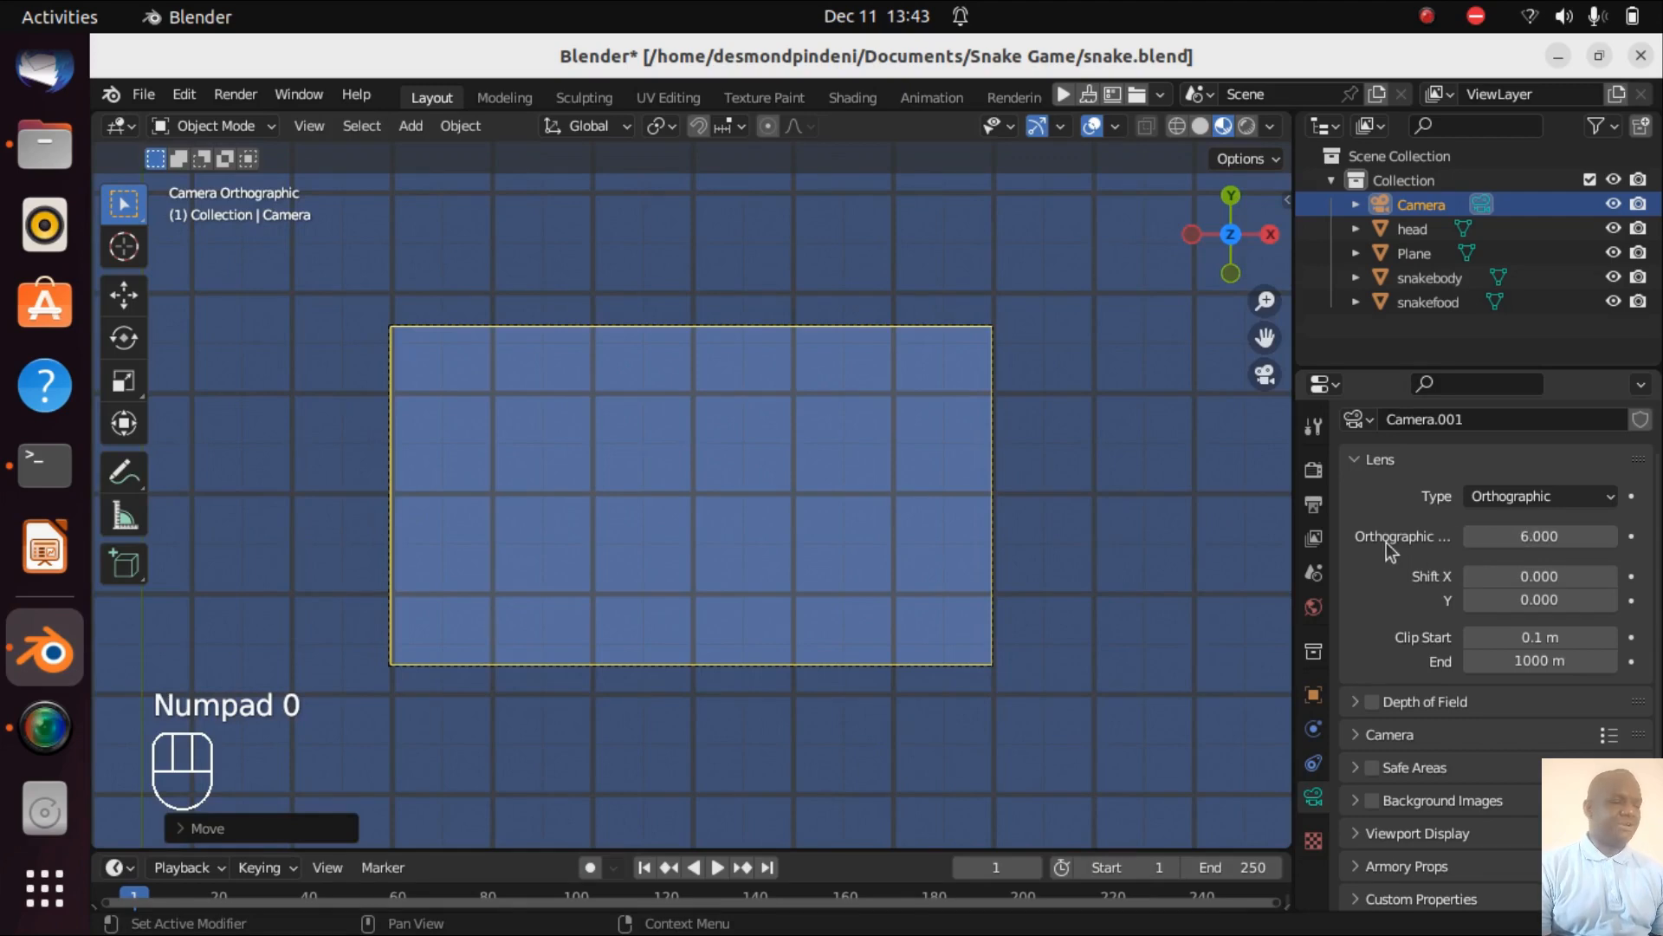
pyautogui.moveTo(1518, 536)
pyautogui.mouseDown()
pyautogui.moveTo(1646, 536)
pyautogui.moveTo(1369, 536)
pyautogui.moveTo(1535, 537)
pyautogui.mouseUp()
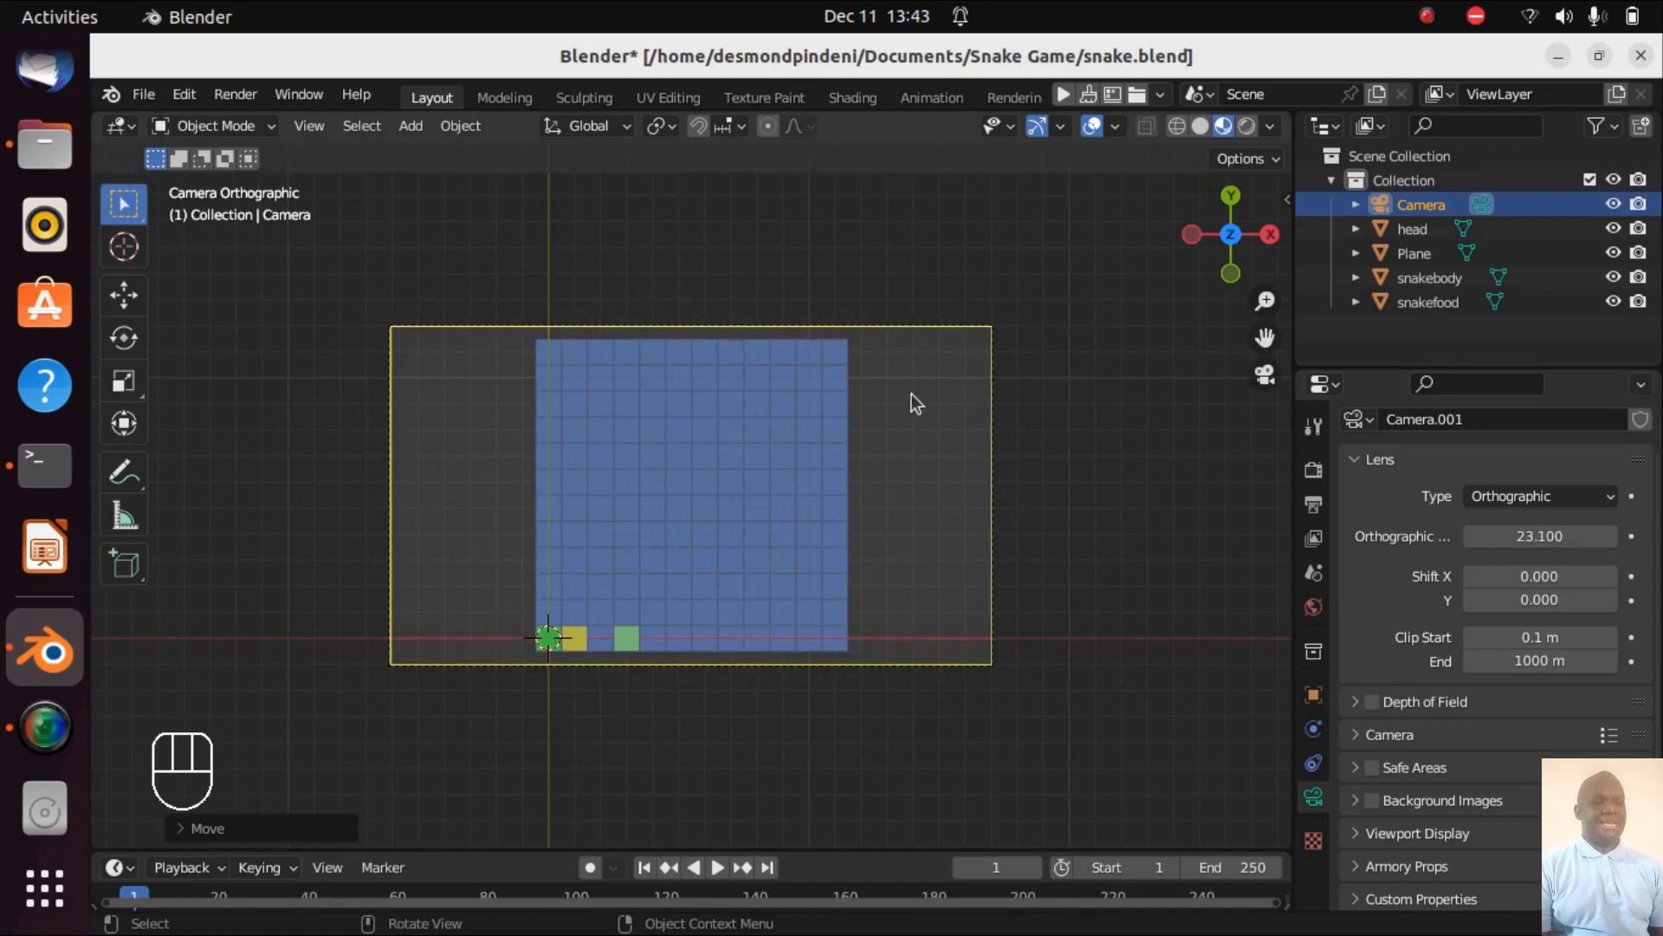
# - Move the head, food and body planes together along the negative X axis until they lie outside the camera frame
pyautogui.click(754, 542)
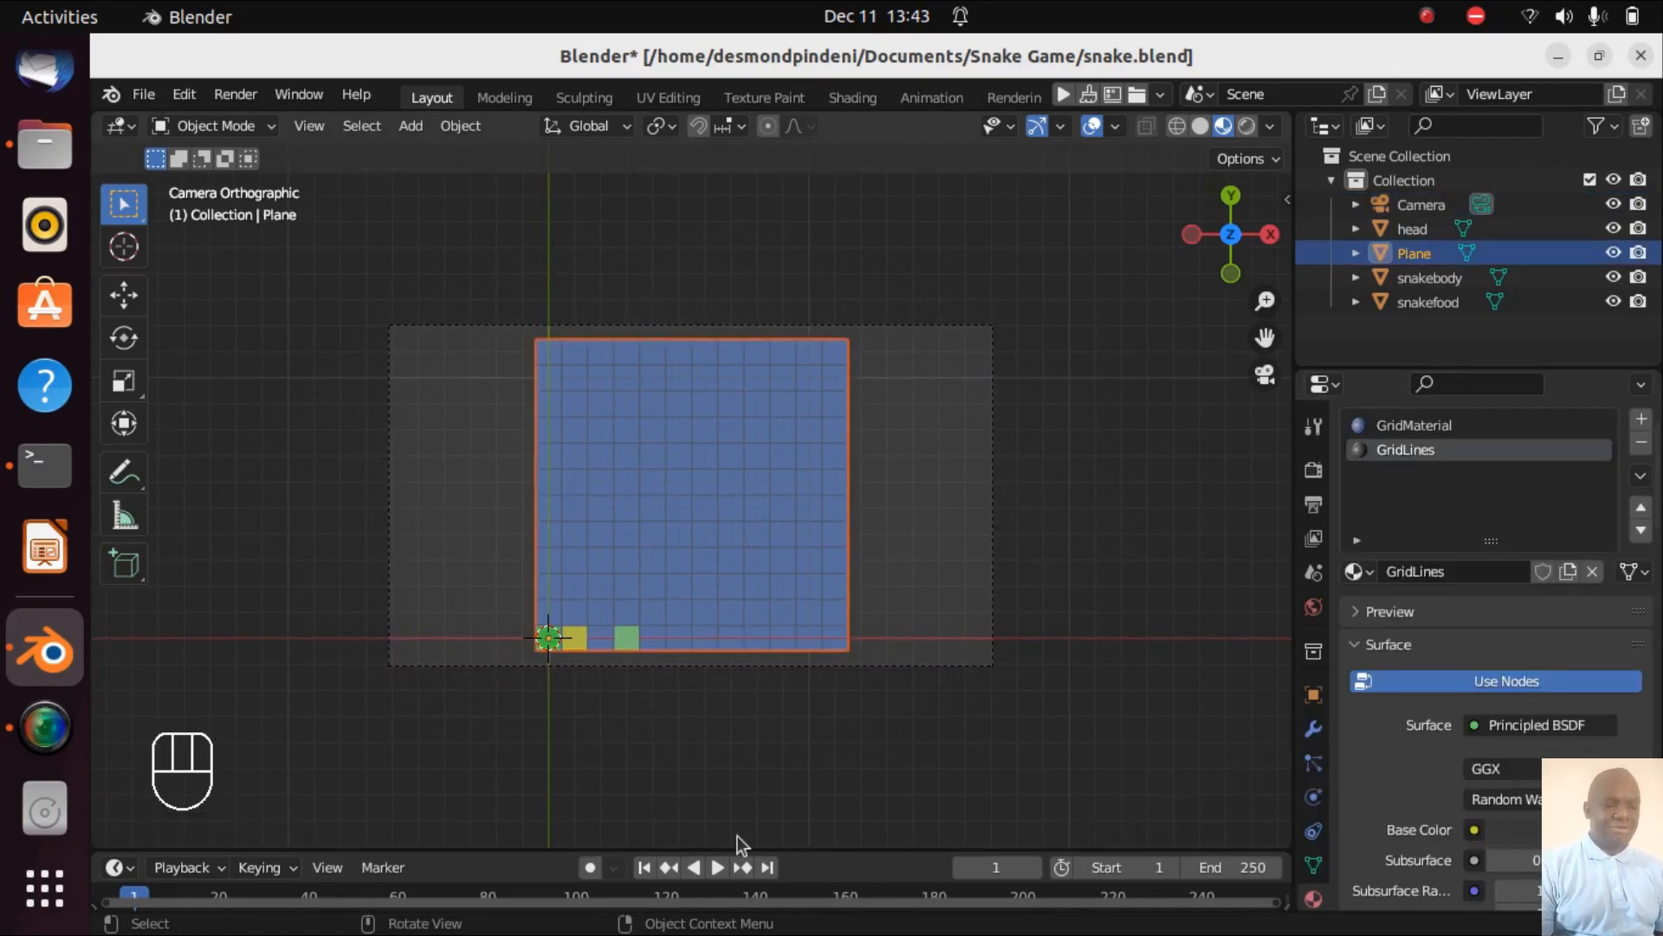
pyautogui.scroll(2, 738, 844)
pyautogui.click(604, 707)
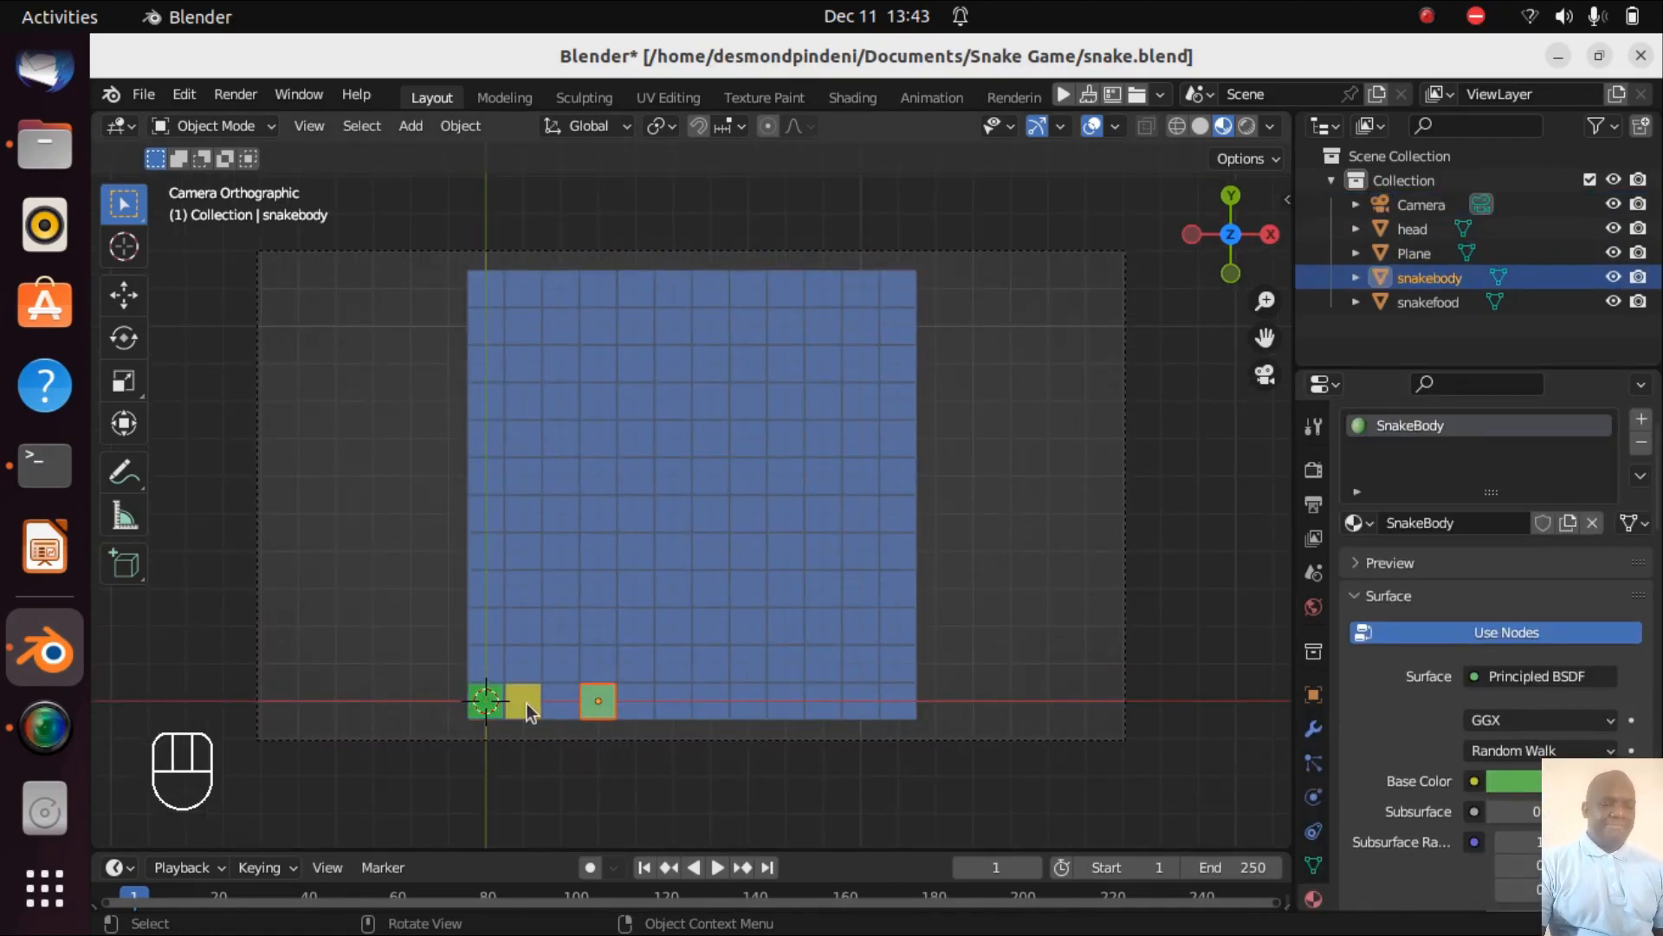
pyautogui.keyDown('shift'); pyautogui.click(525, 703); pyautogui.keyUp('shift')
pyautogui.keyDown('shift'); pyautogui.click(496, 707); pyautogui.keyUp('shift')
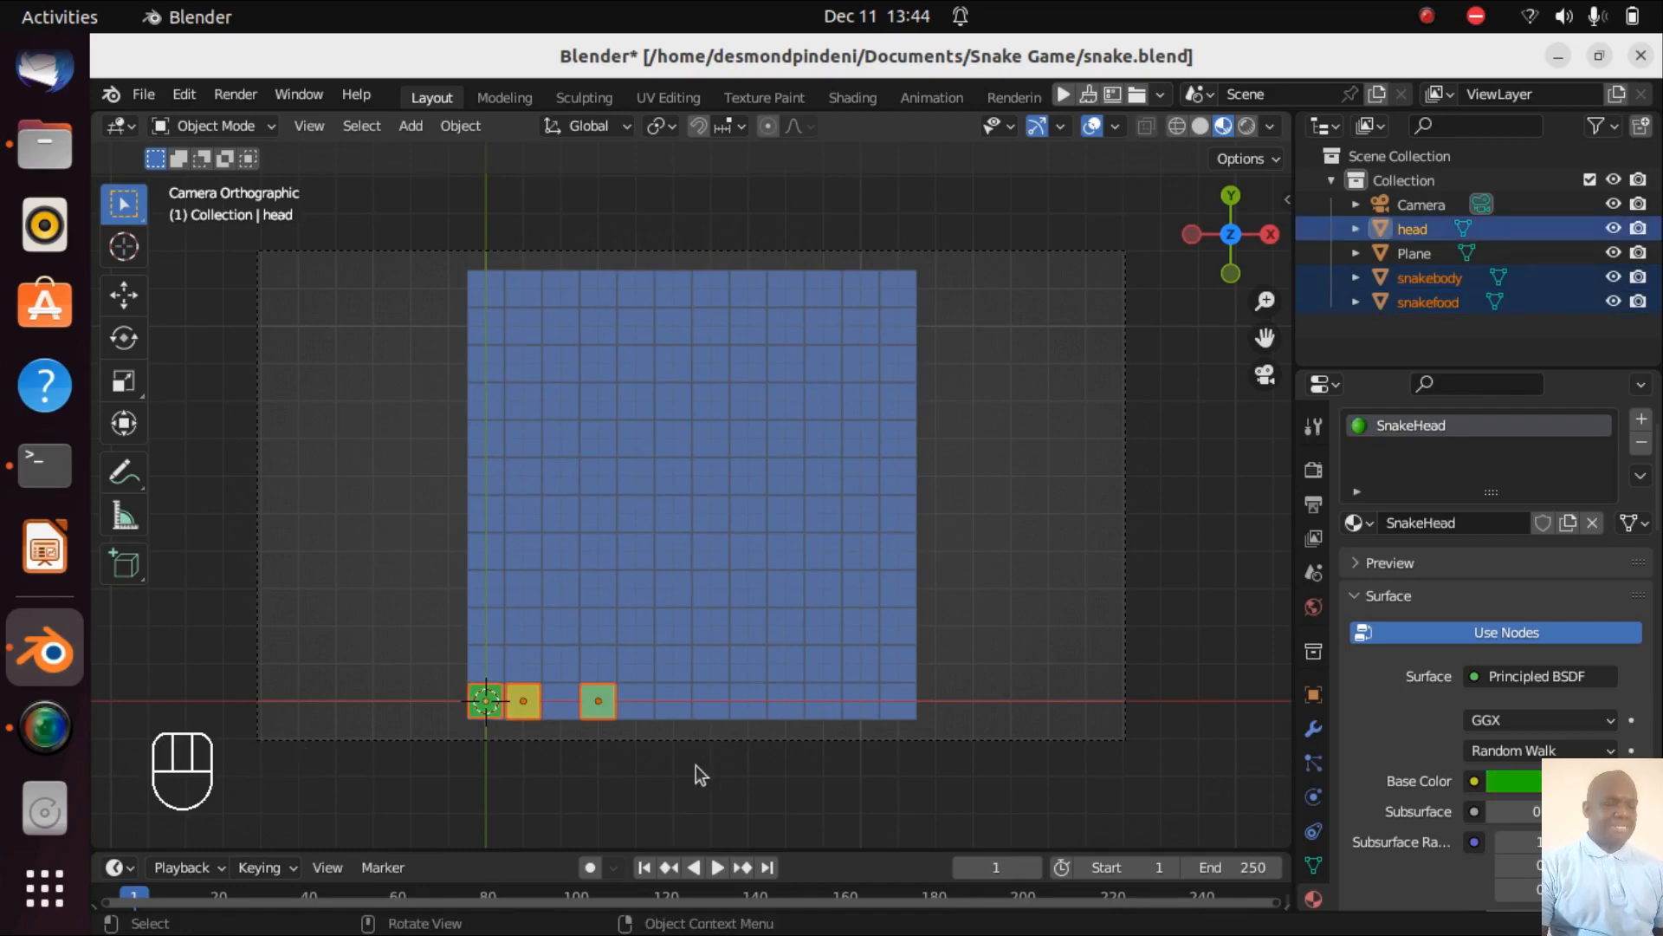
pyautogui.scroll(-2, 694, 765)
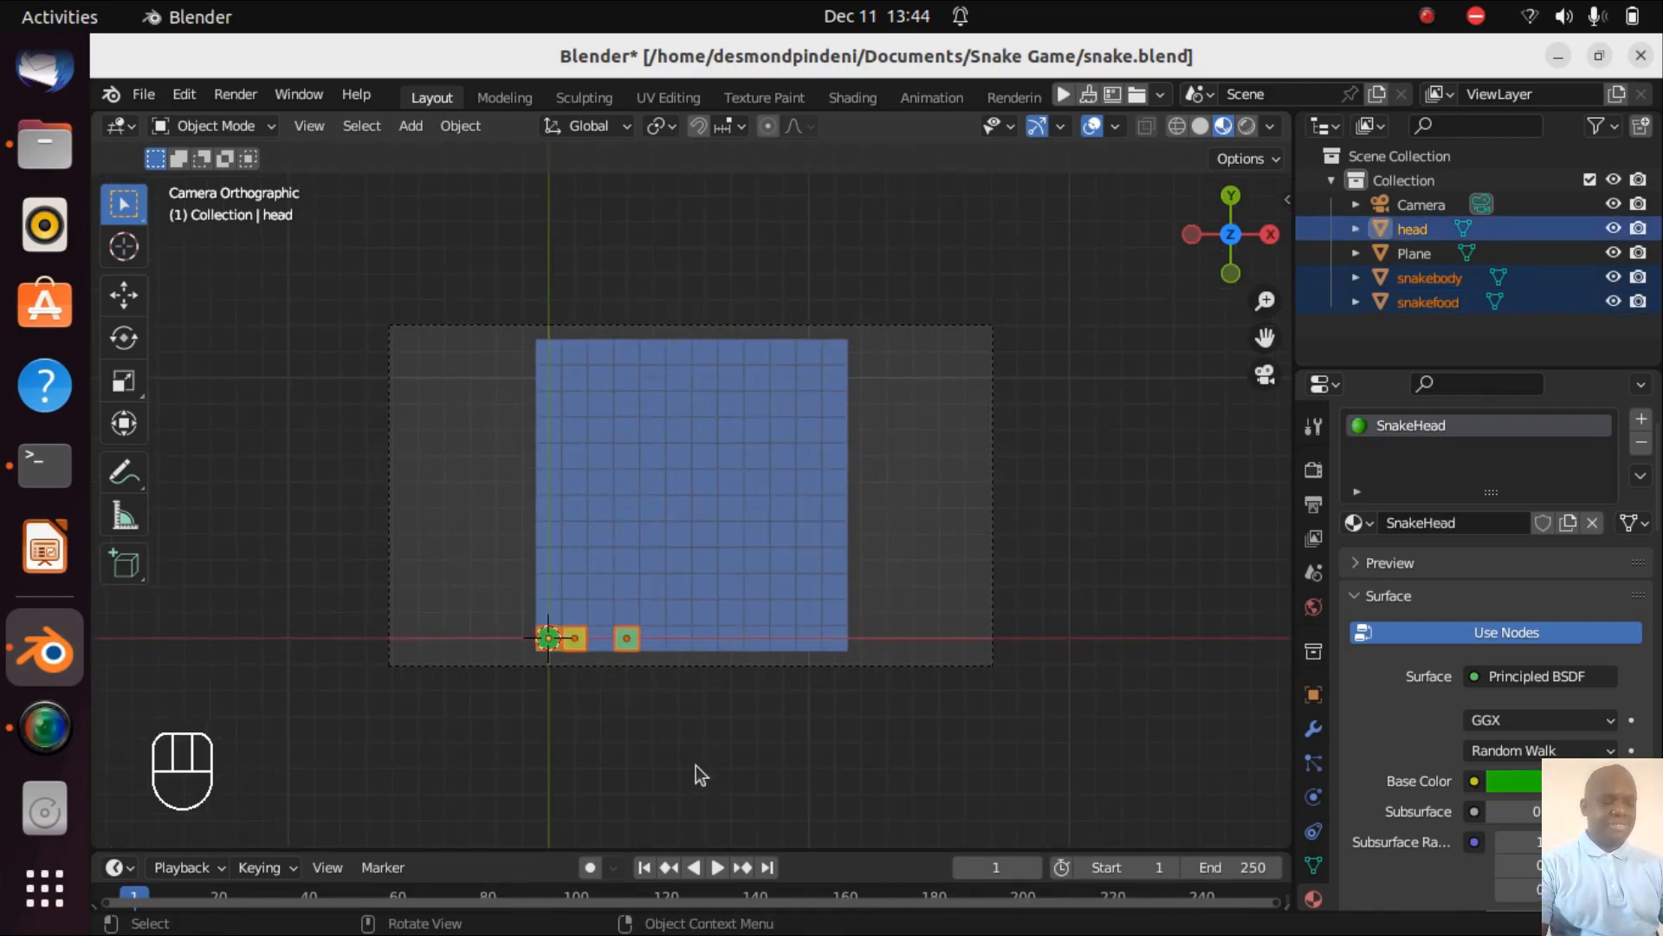
pyautogui.press('g')
pyautogui.press('x')
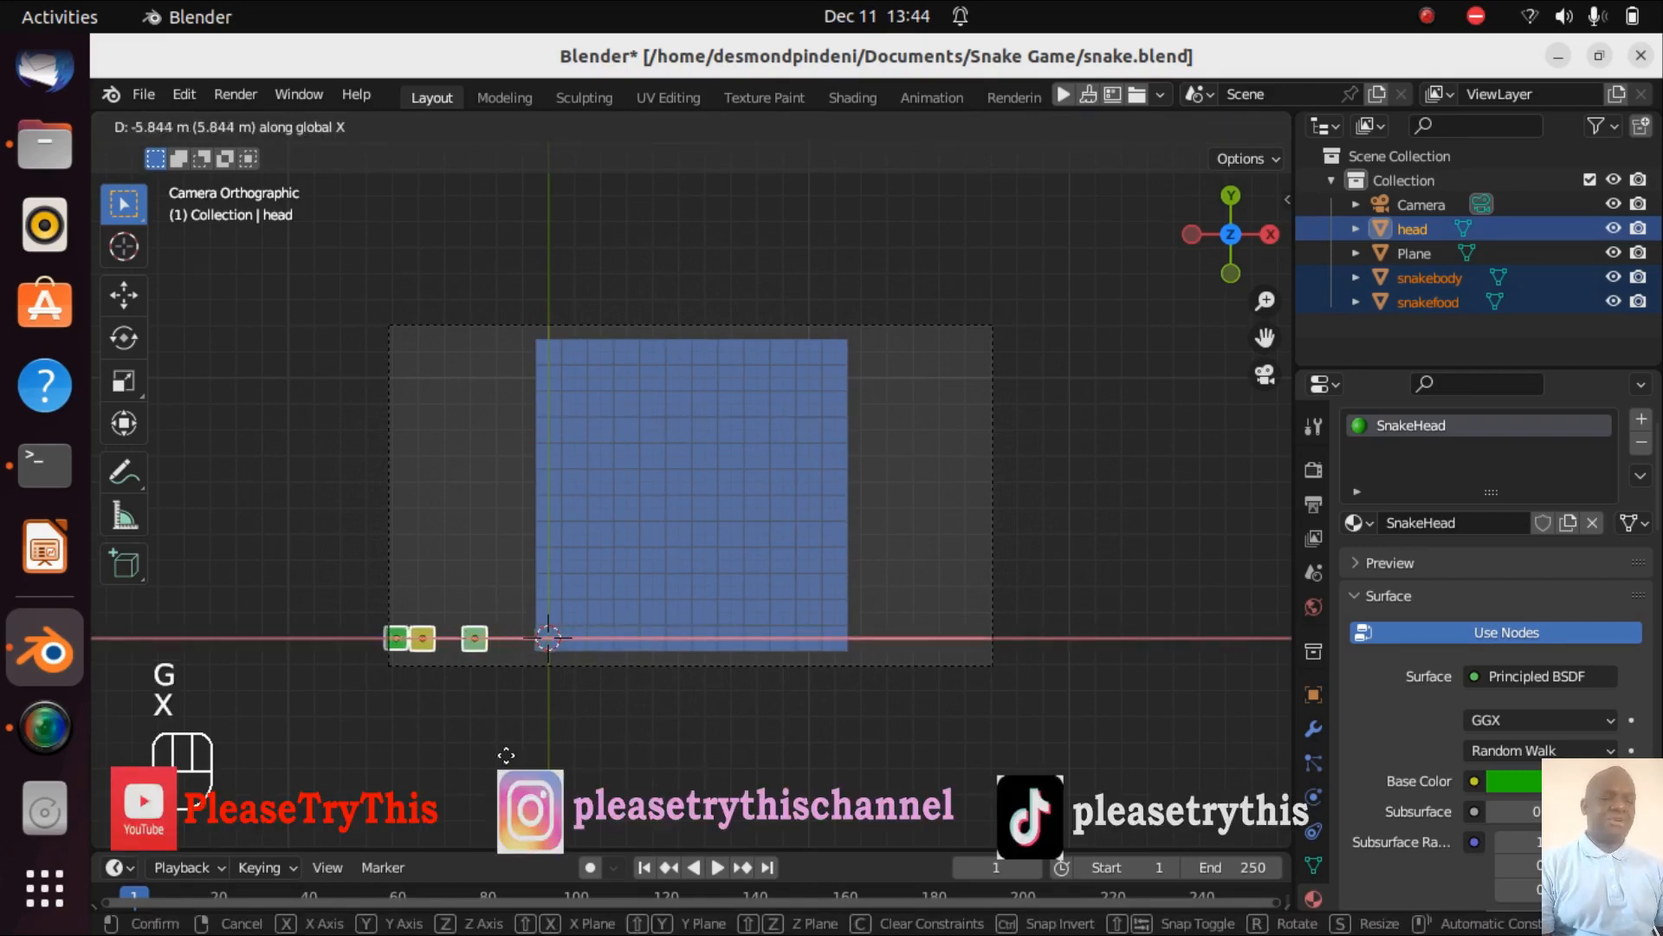
pyautogui.click(157, 723)
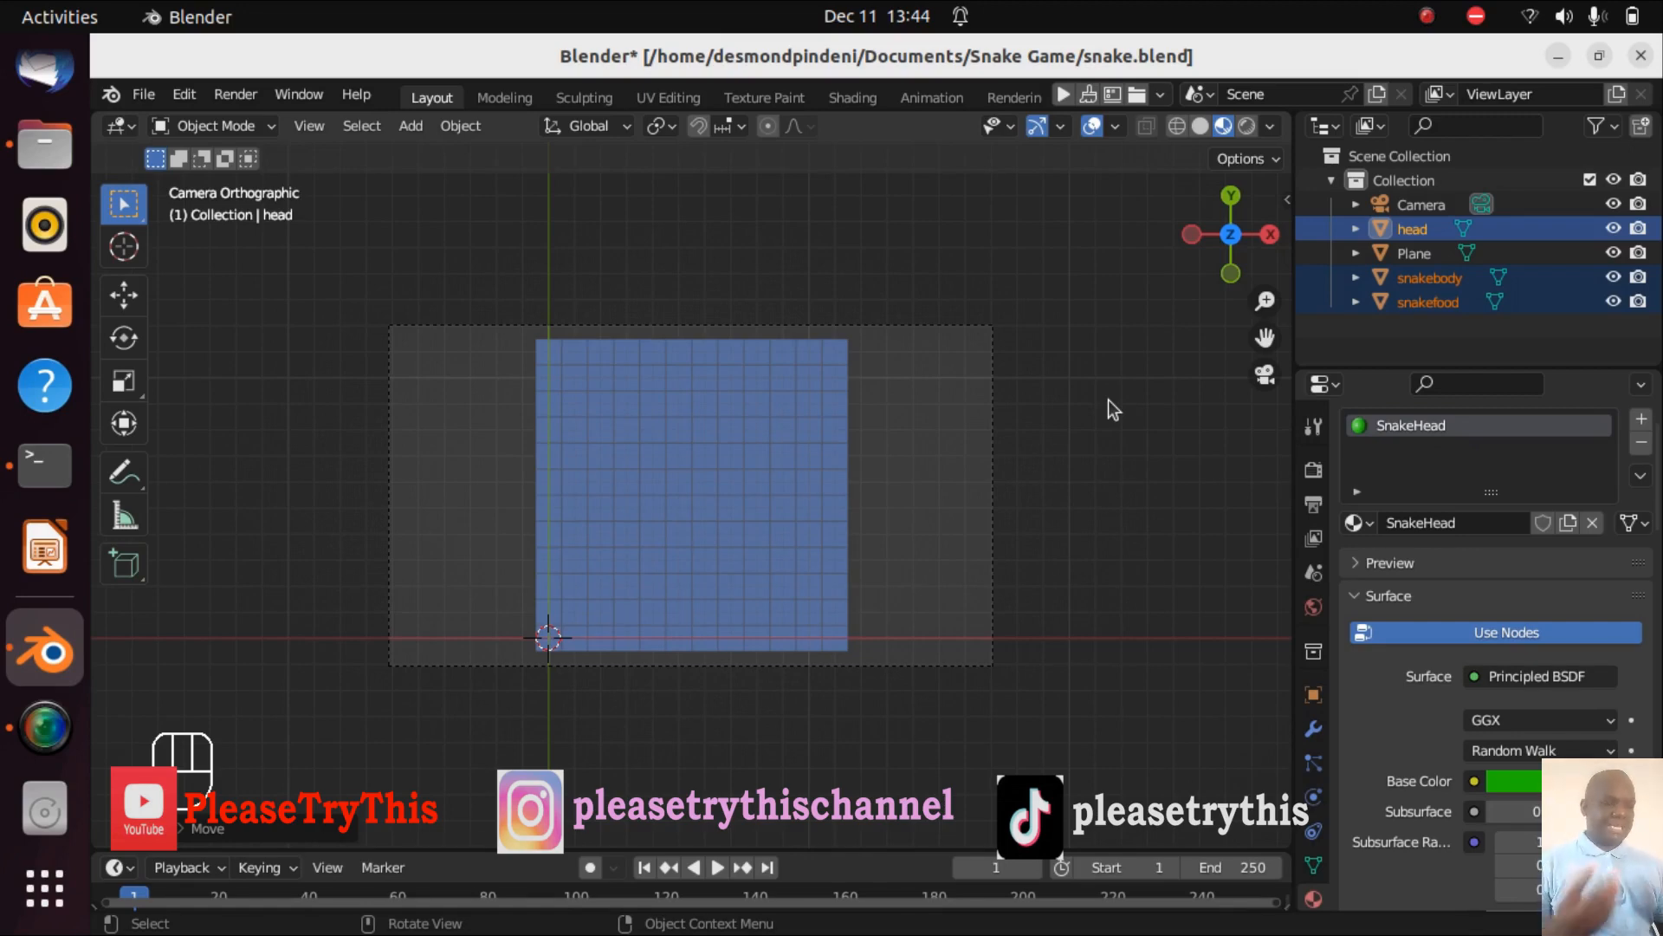
# - Add a Haxe Armory trait to the camera object
pyautogui.click(1423, 206)
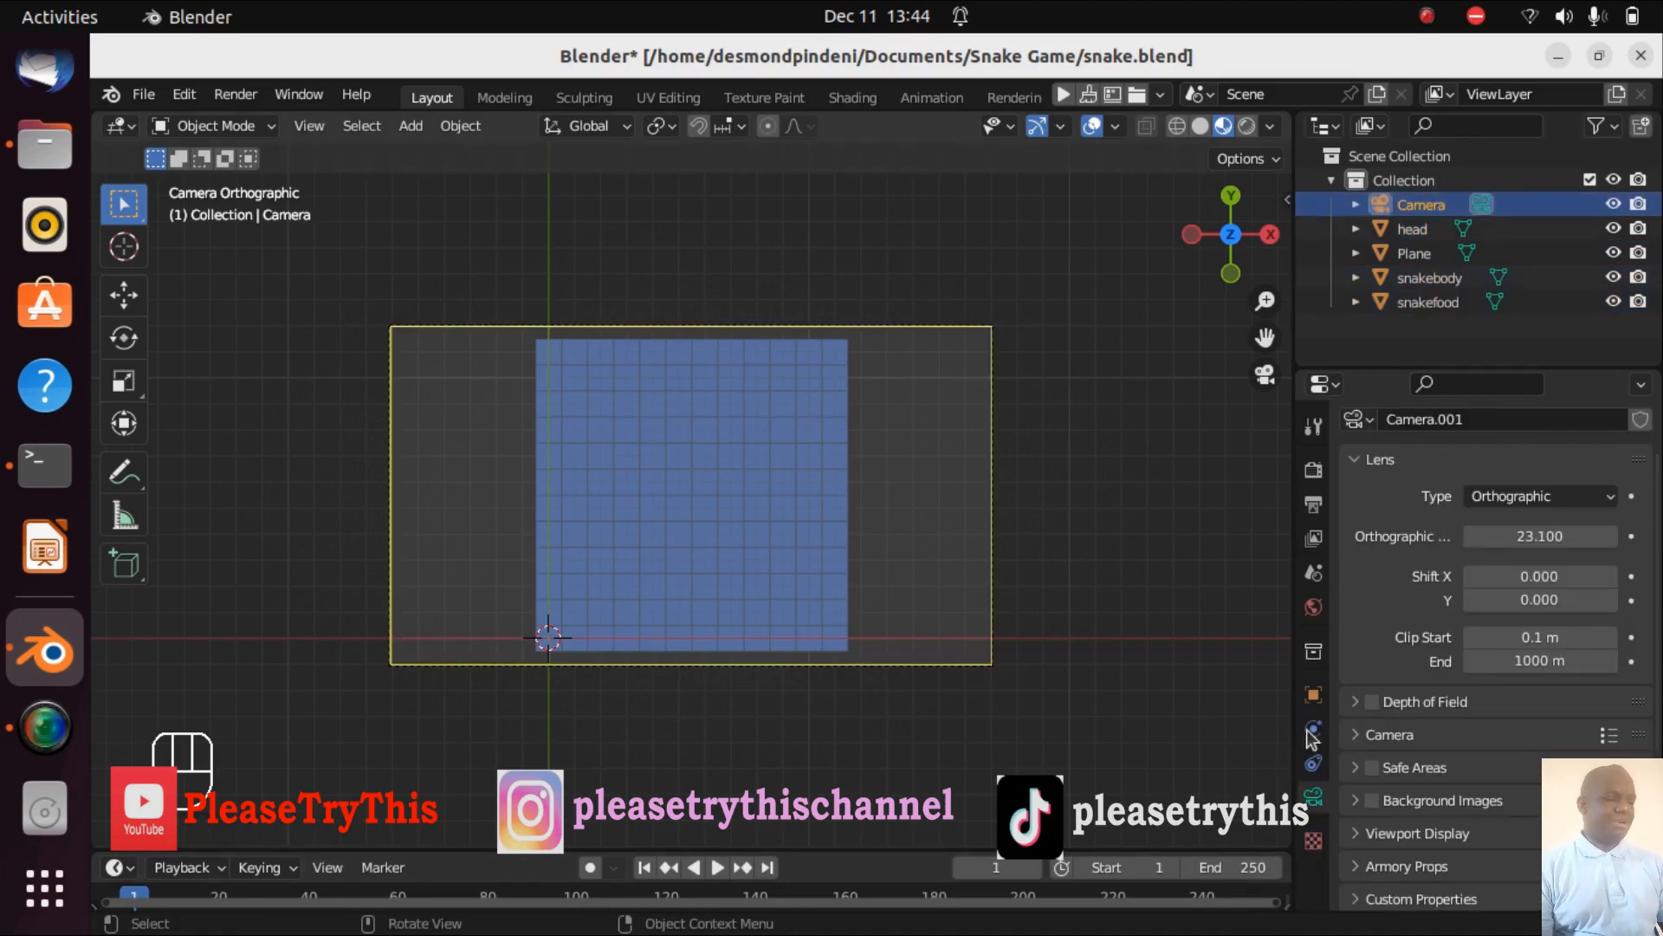
pyautogui.click(1315, 698)
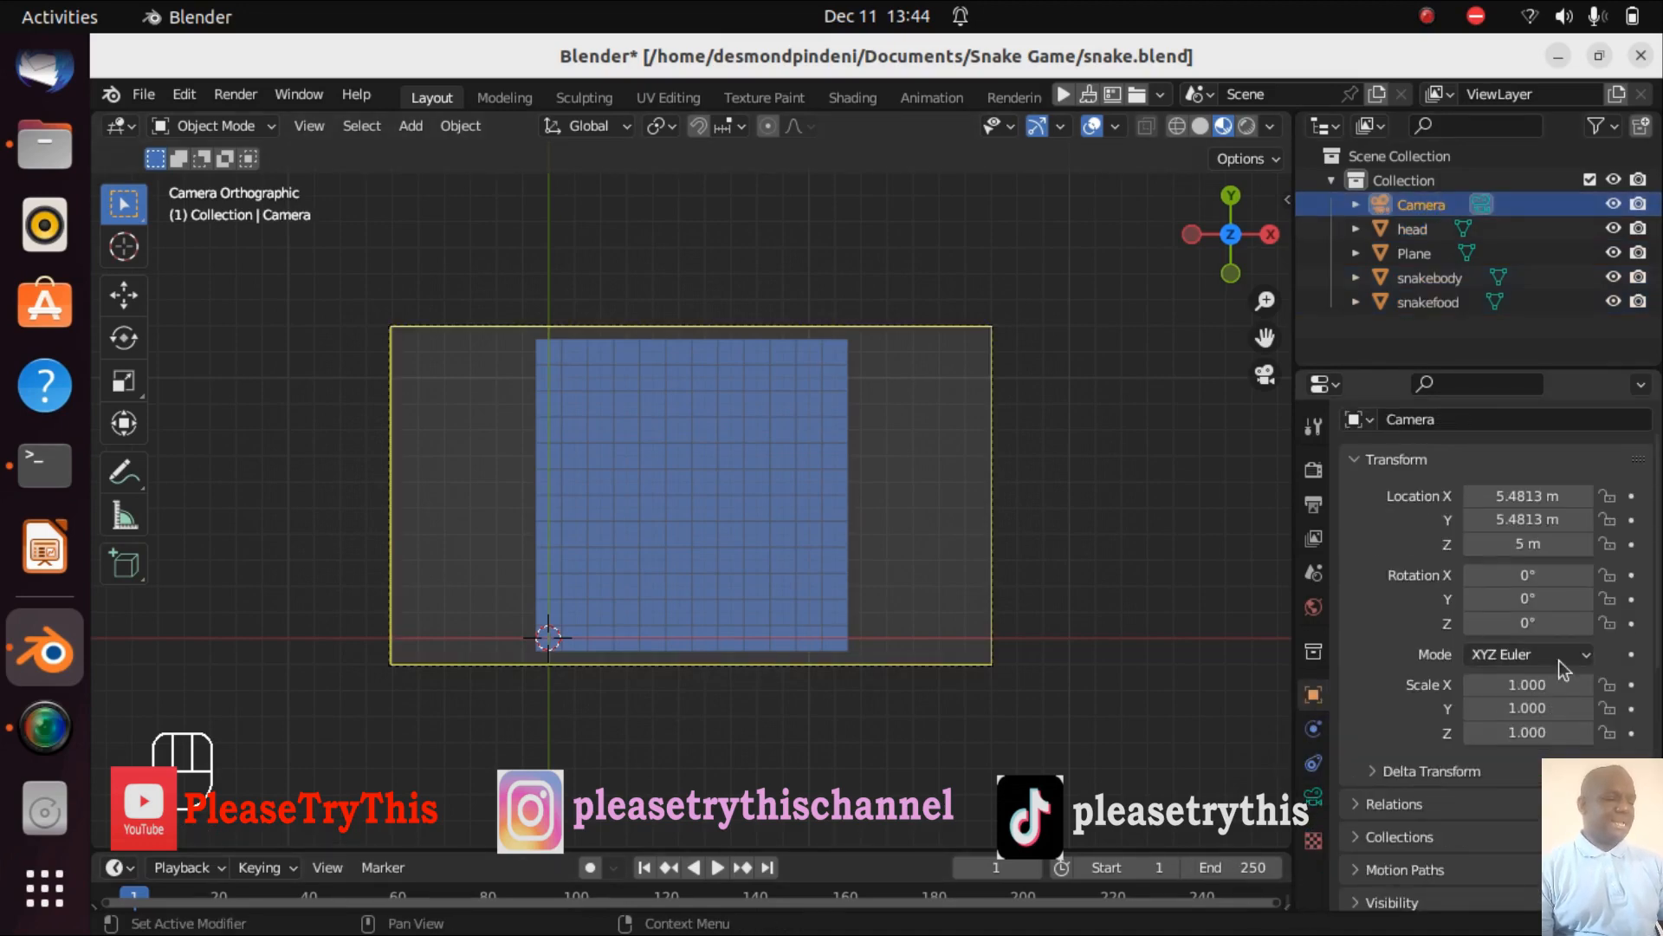
pyautogui.scroll(-5, 1559, 668)
pyautogui.scroll(-1, 1564, 670)
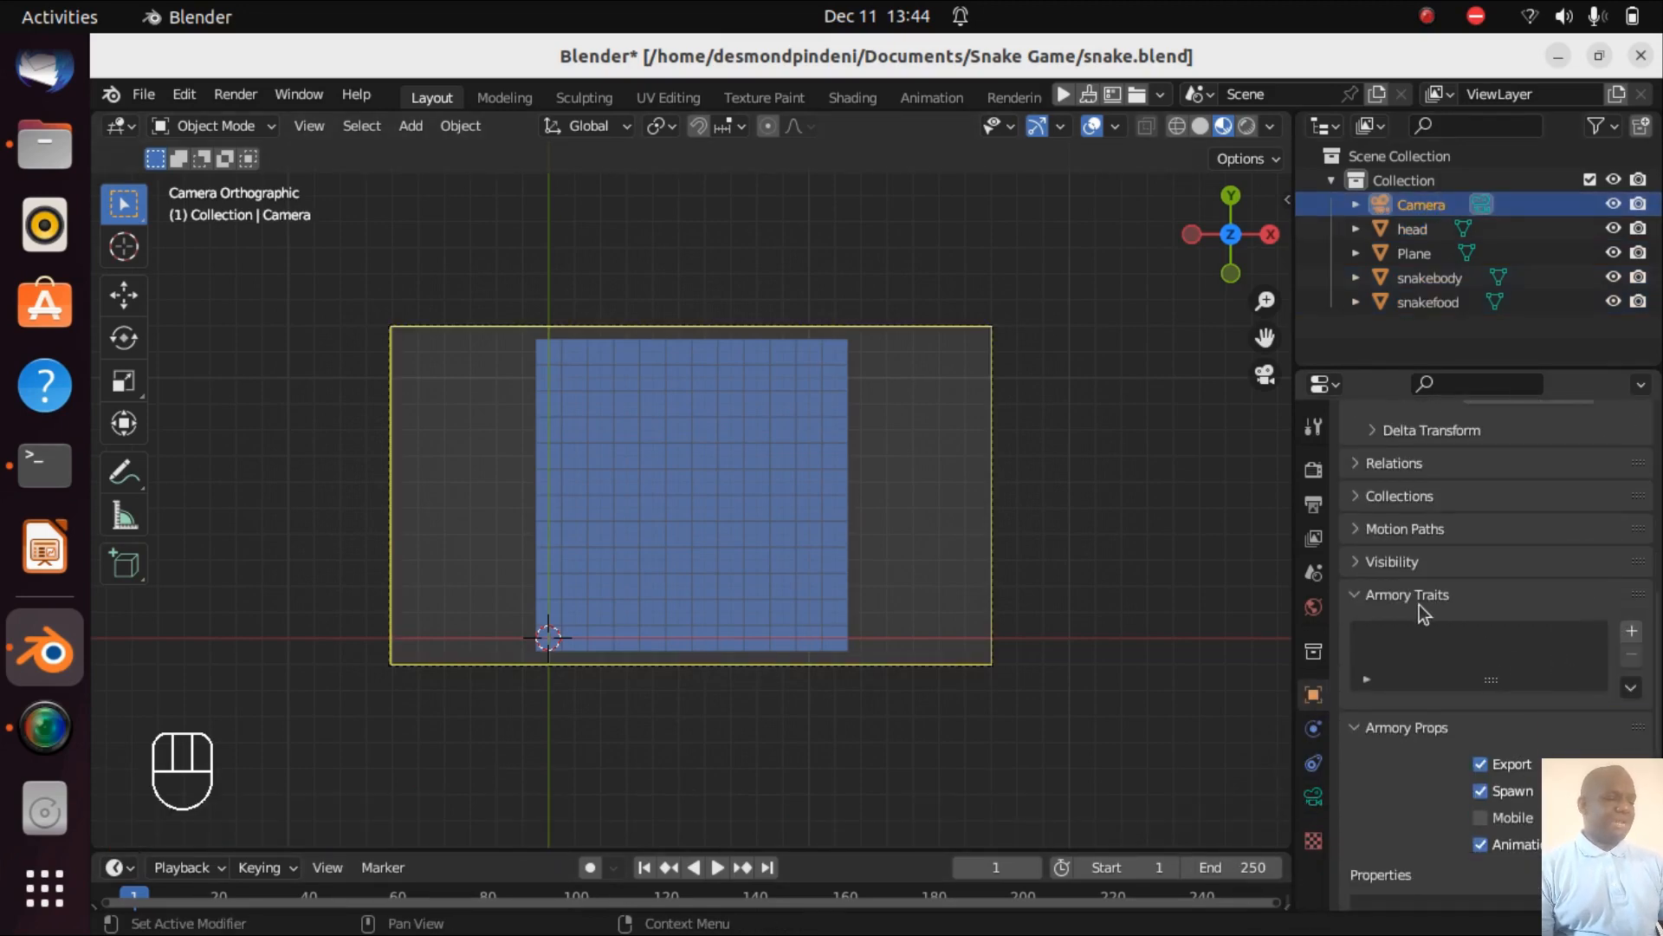
pyautogui.click(1634, 632)
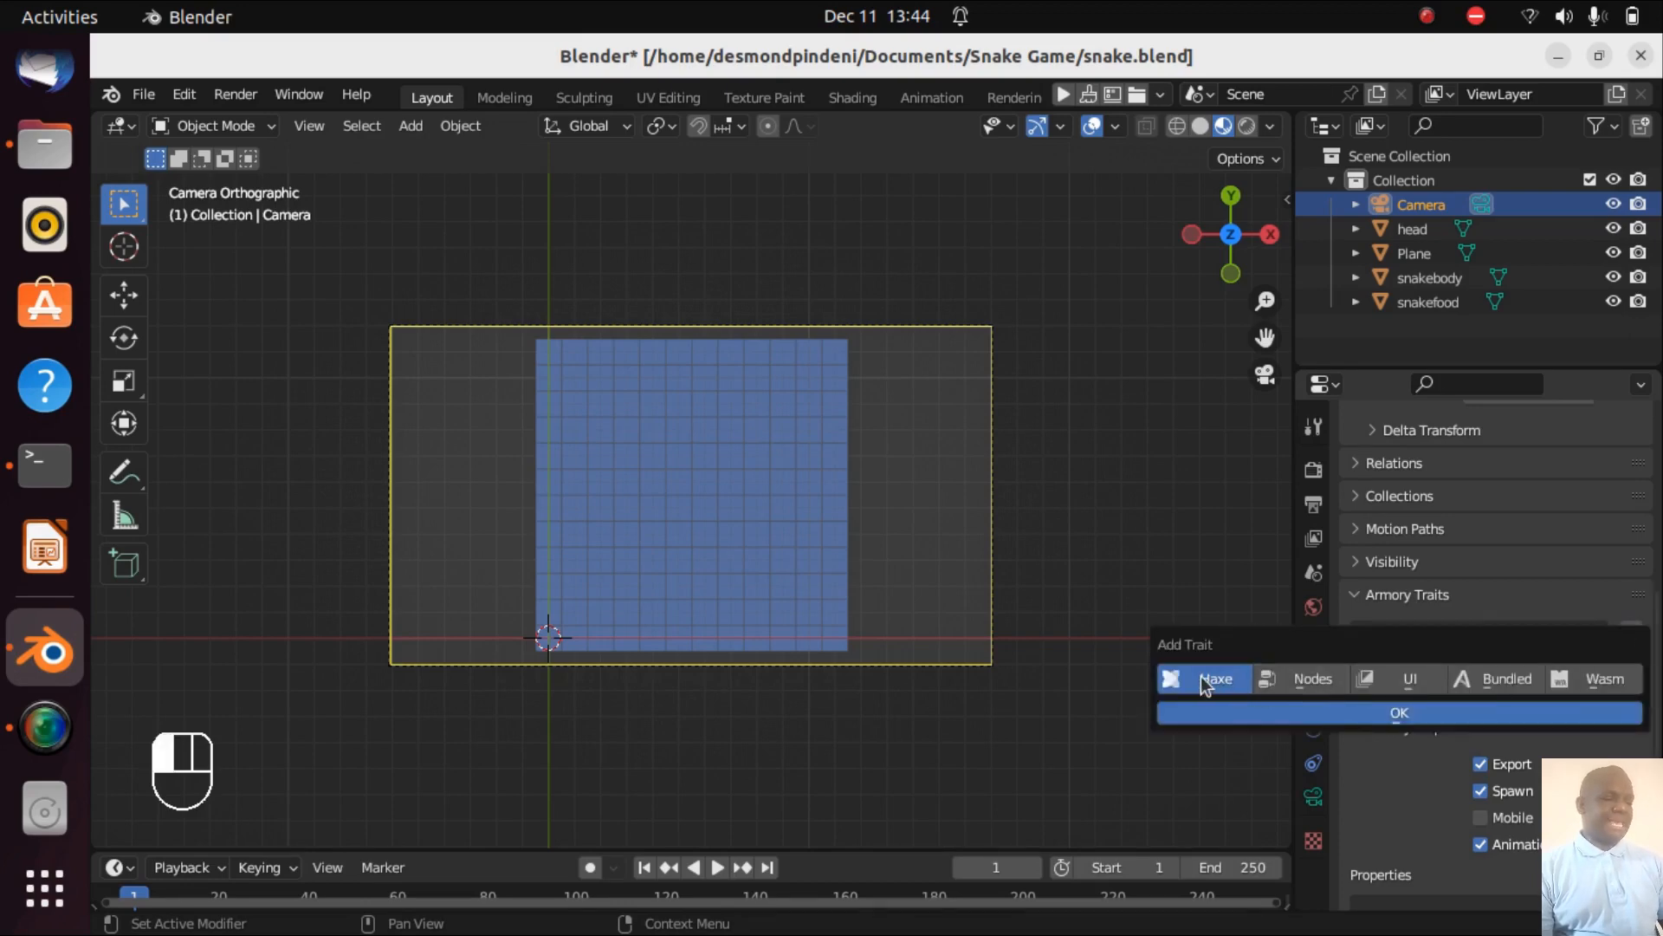
pyautogui.click(1251, 712)
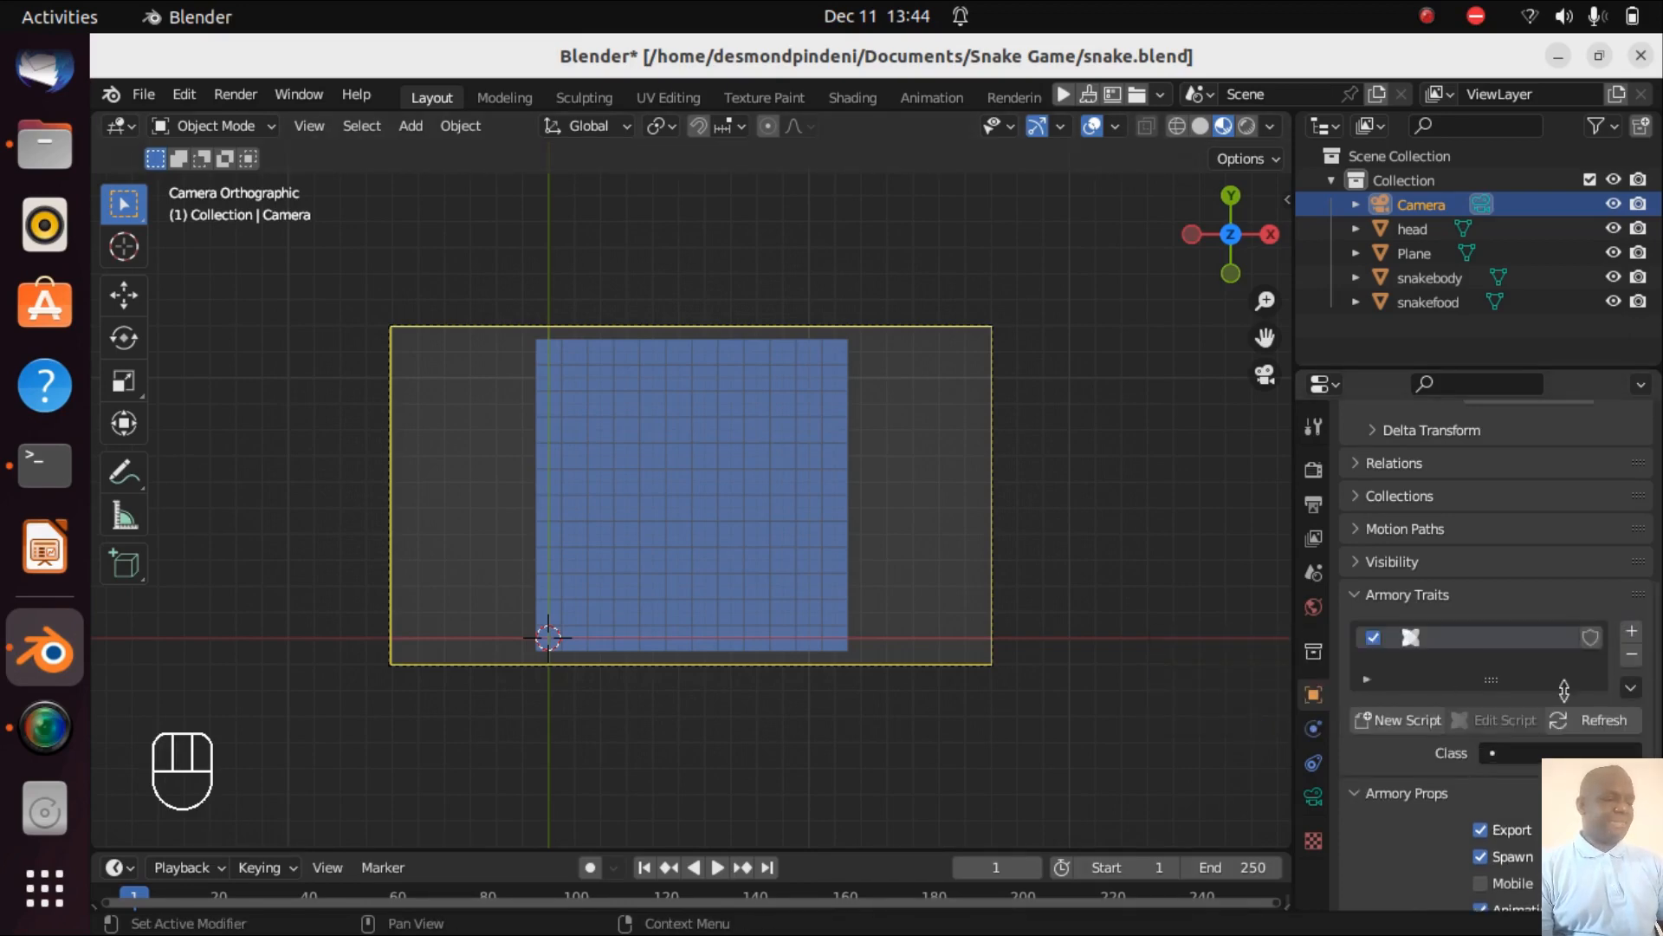
# - Create a new script named SnakeController for the camera's trait and open it for editing in Kode Studio
pyautogui.click(1438, 730)
pyautogui.click(1403, 763)
pyautogui.press('BackSpace')
pyautogui.write('Sna')
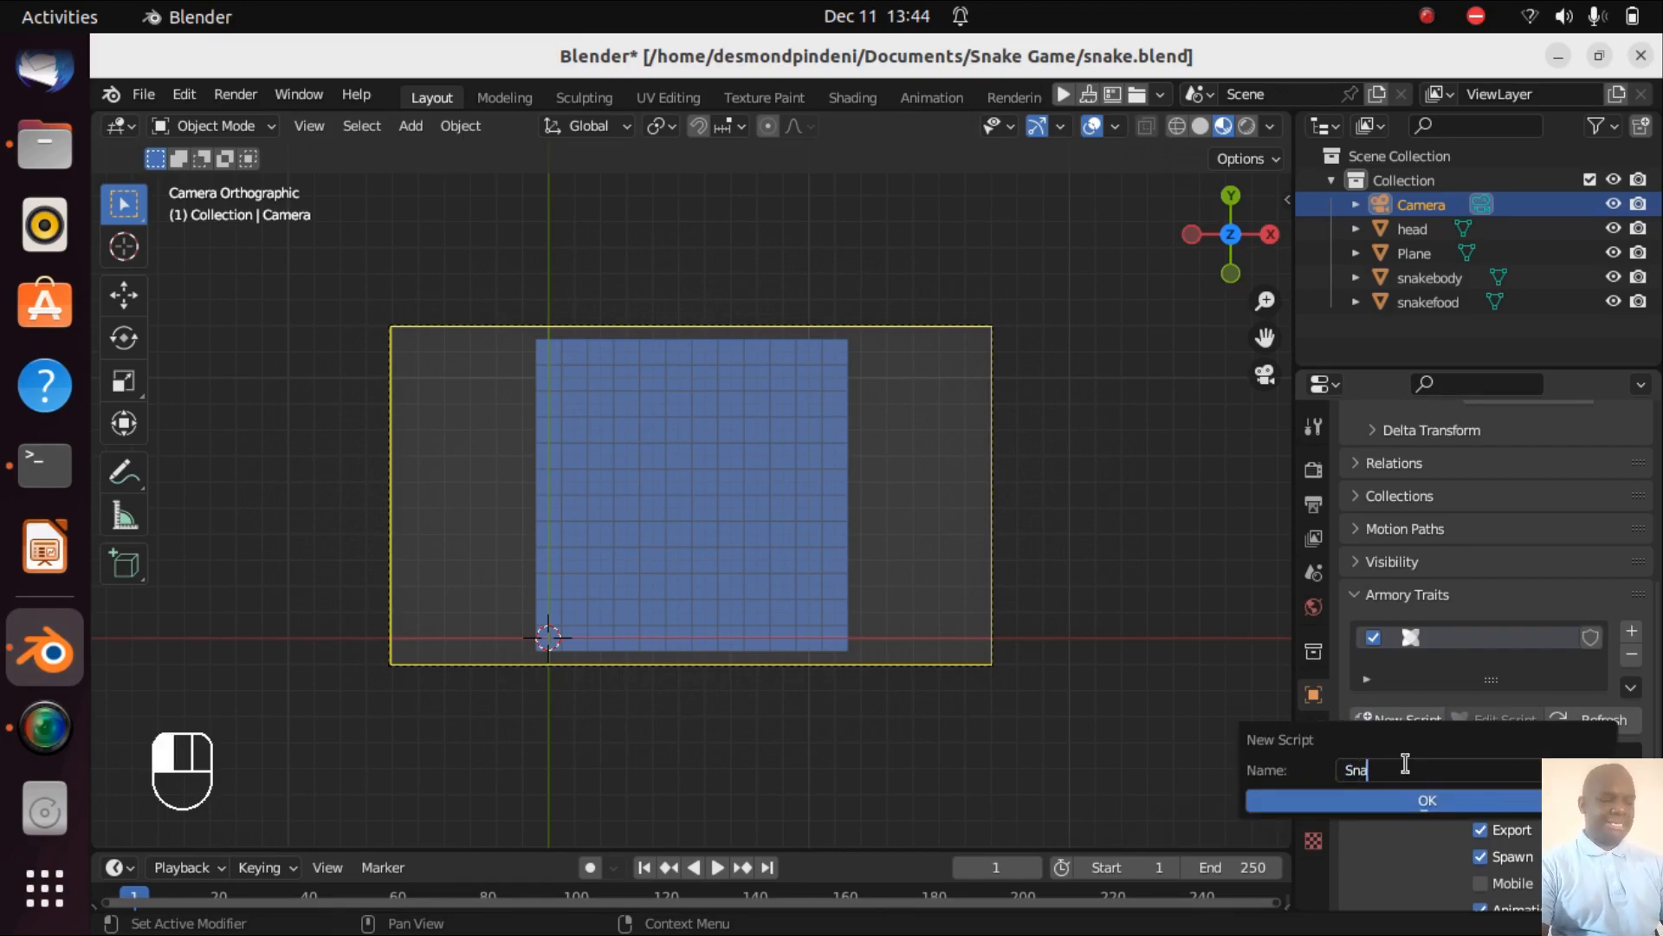
pyautogui.write('keController')
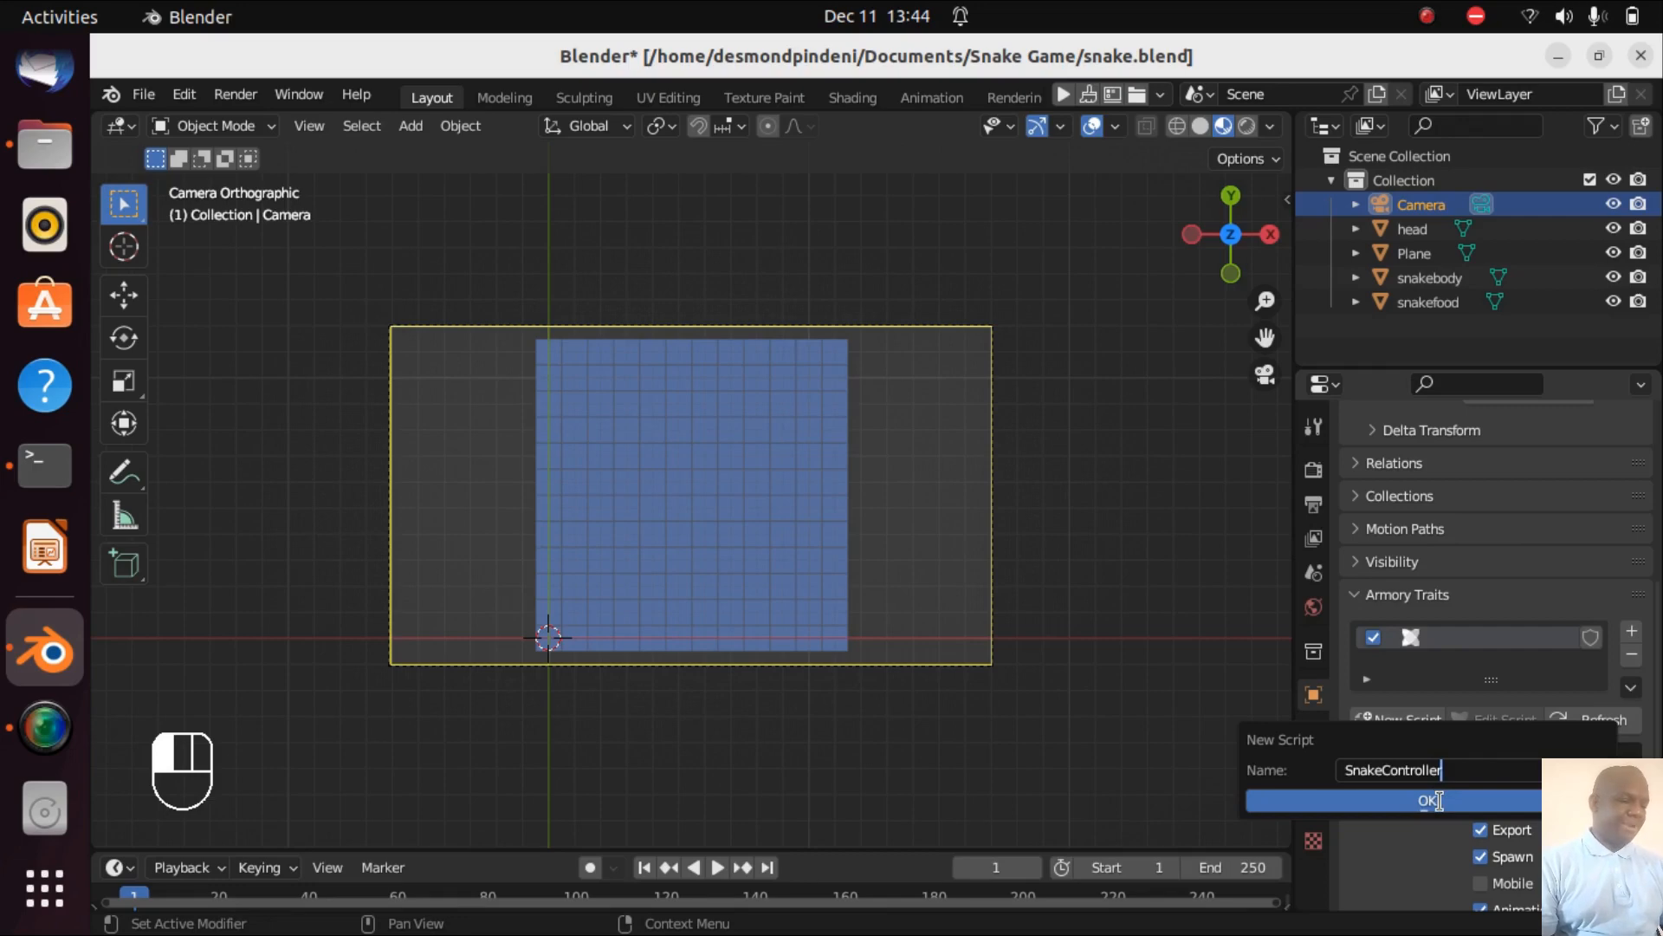
pyautogui.click(1438, 799)
pyautogui.click(1506, 717)
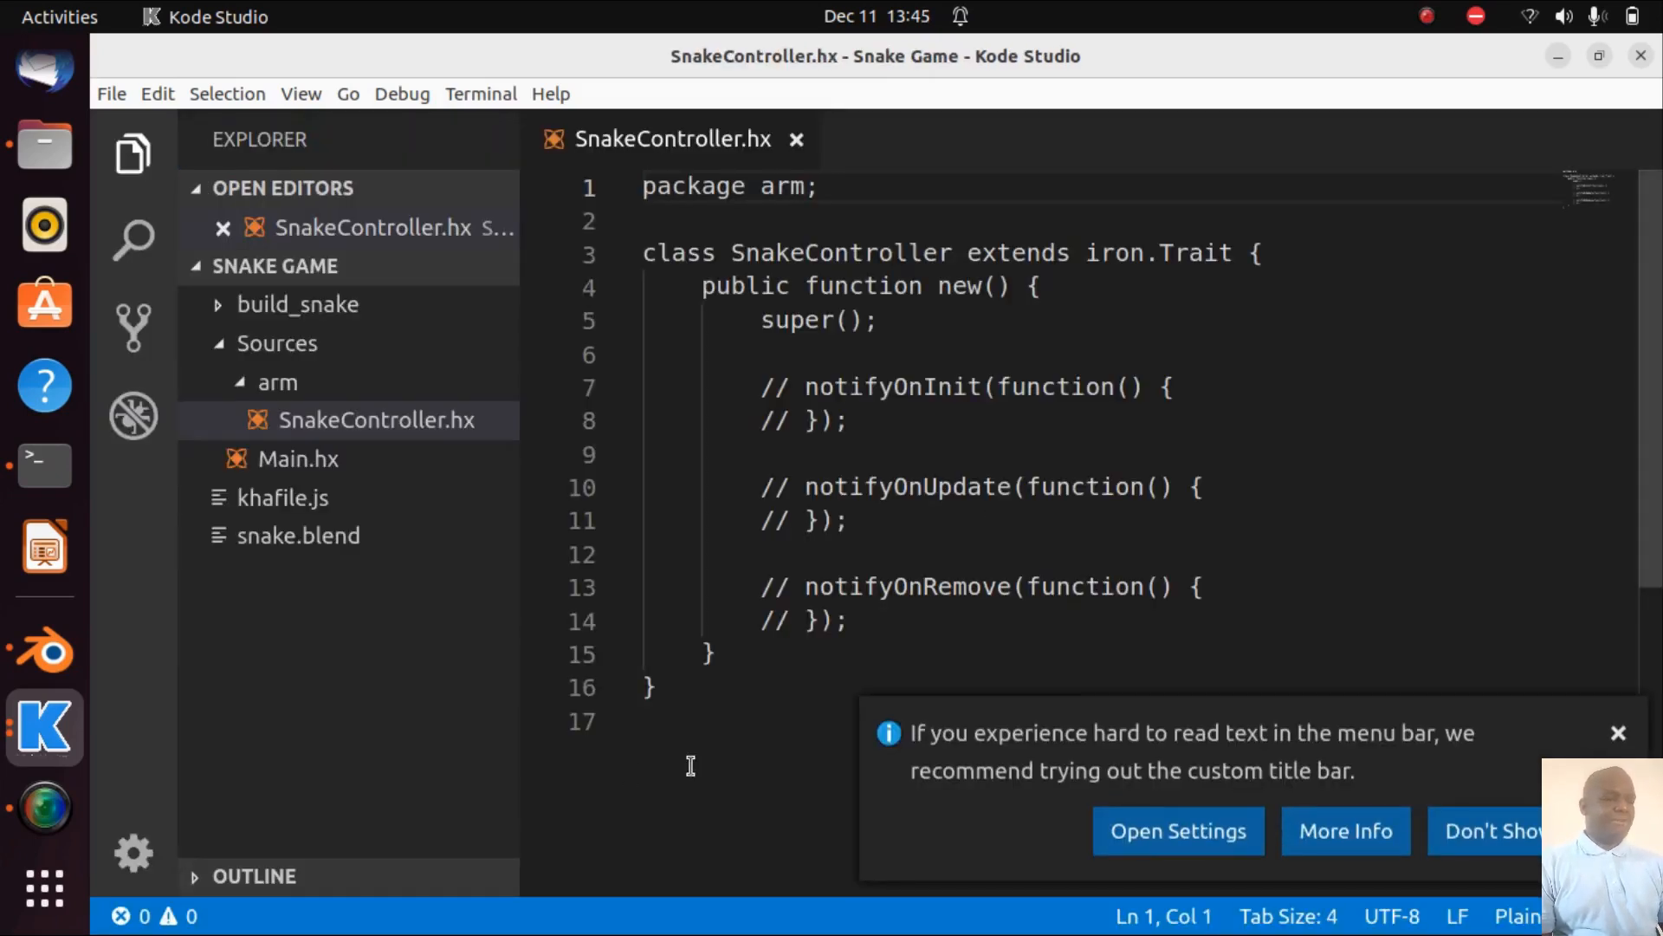
# - Dismiss the editor's notifications and hide the file explorer so the code fills the window
pyautogui.click(1618, 730)
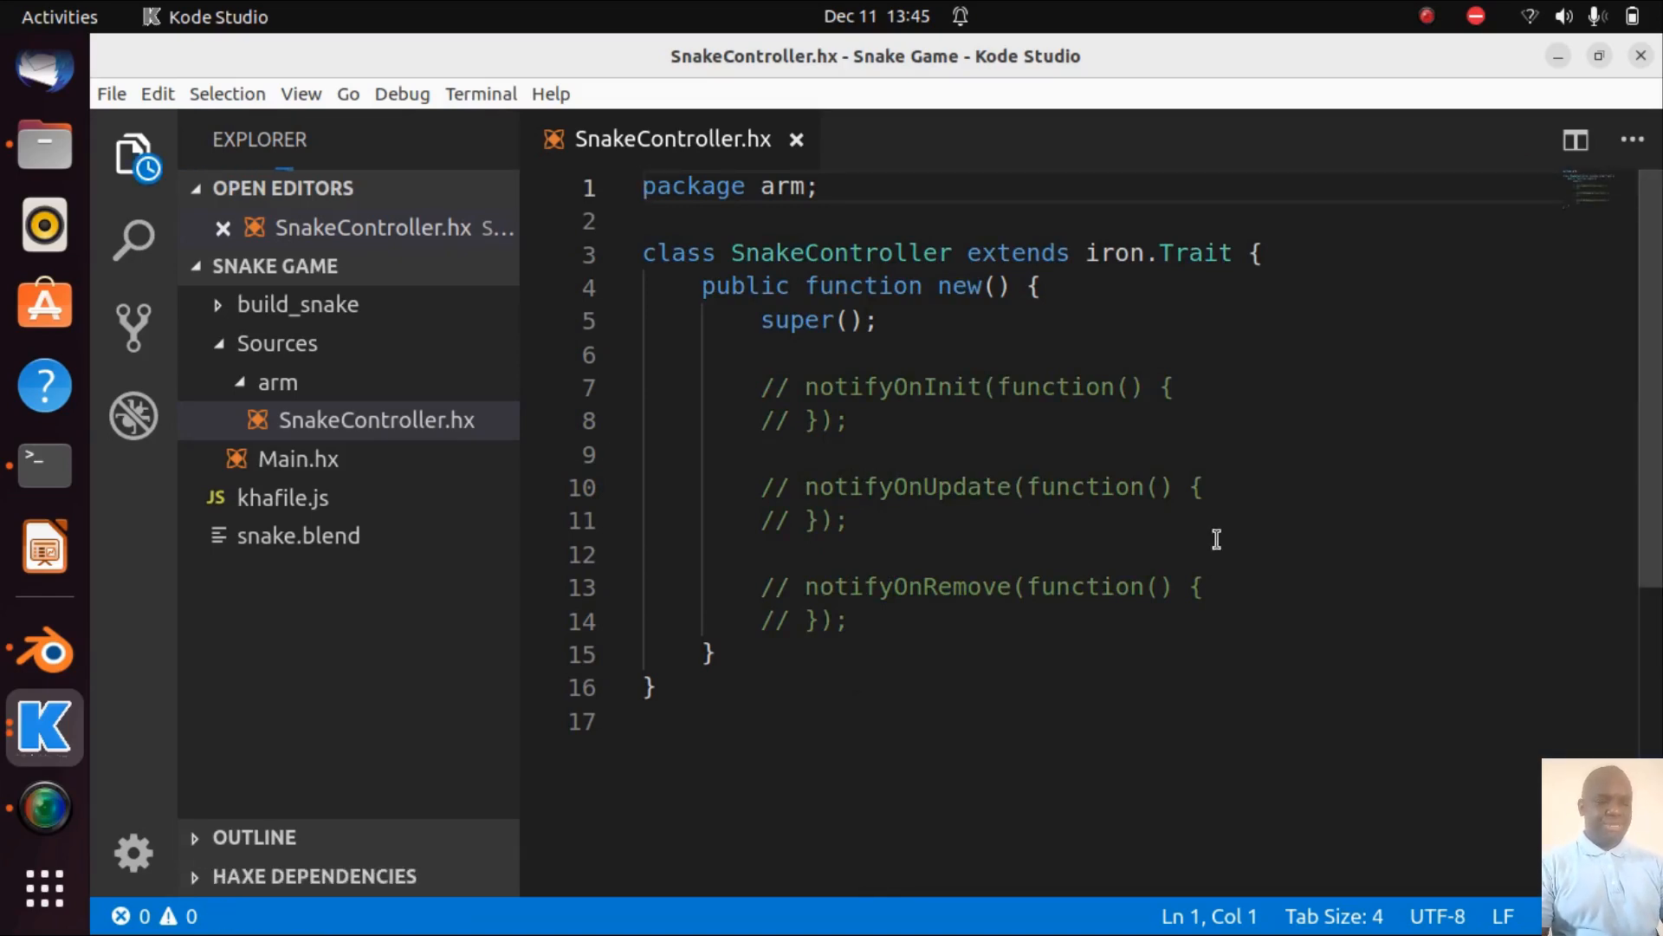
pyautogui.hotkey('ctrl', 'b')
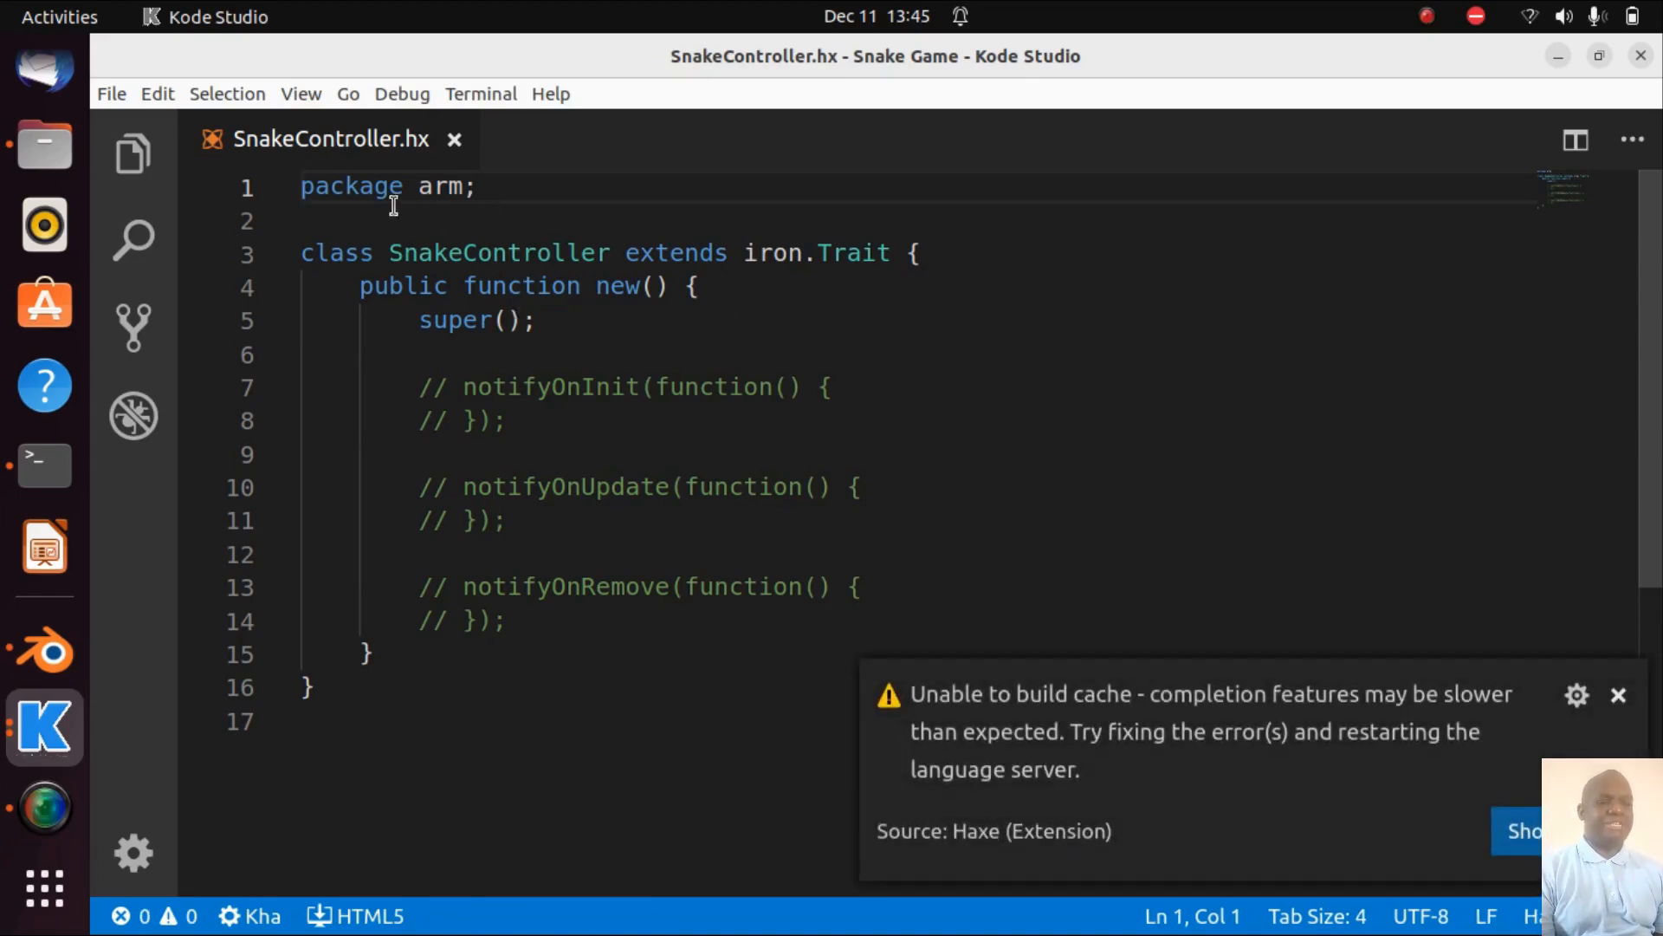
pyautogui.moveTo(395, 371); pyautogui.dragTo(588, 629)
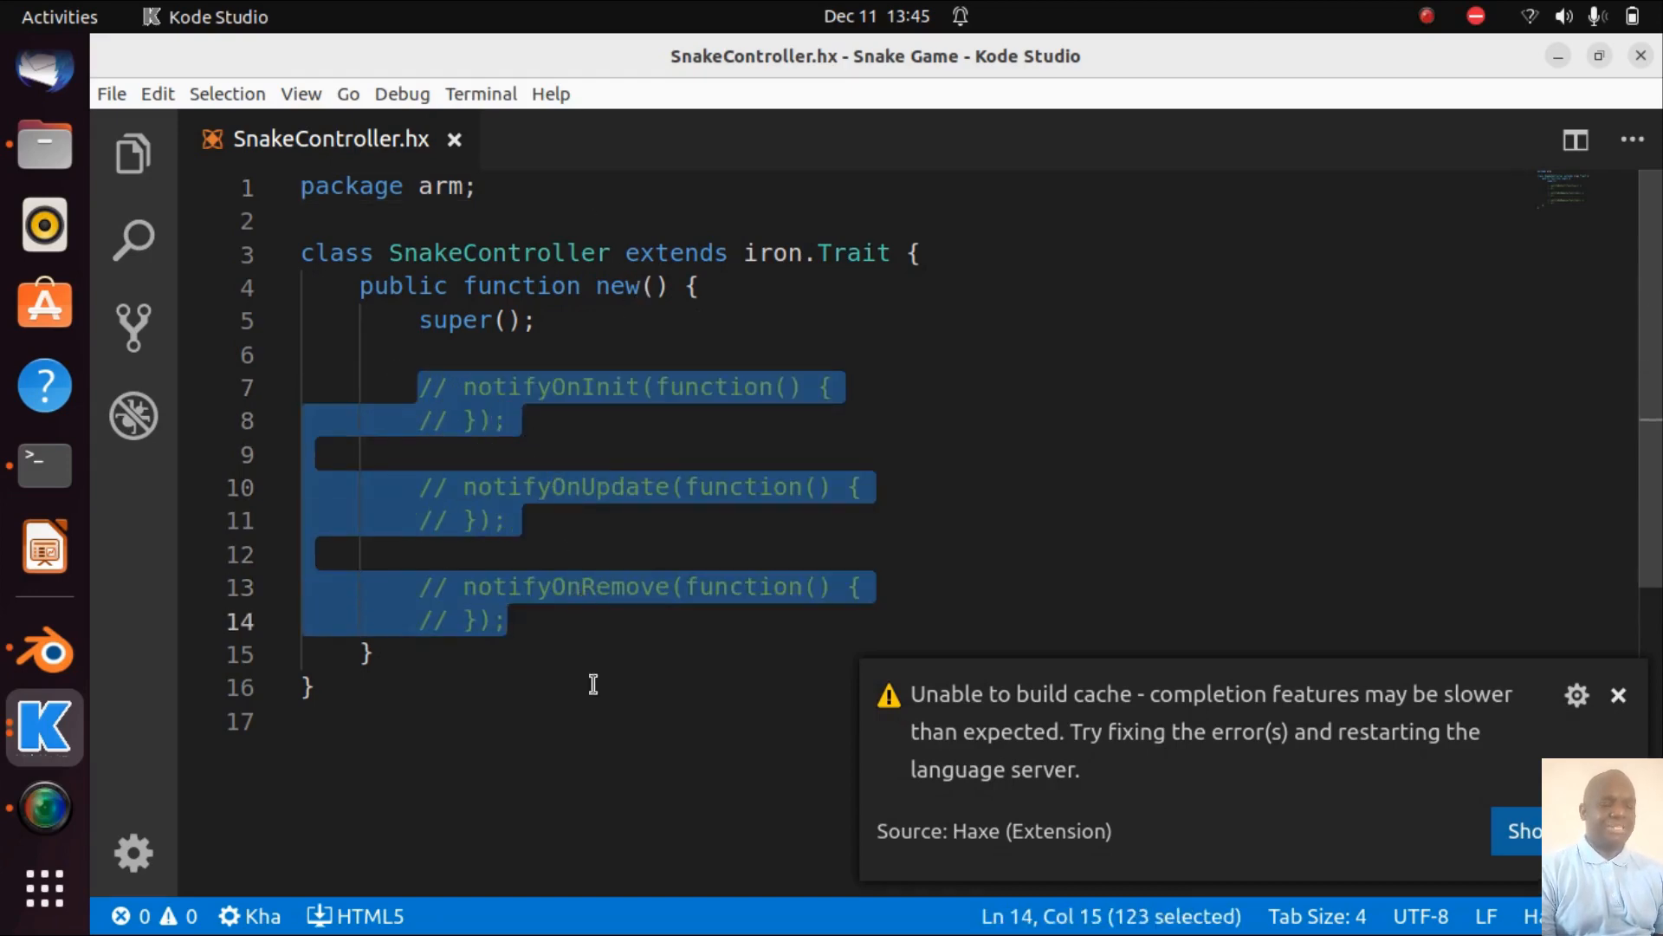
pyautogui.click(636, 719)
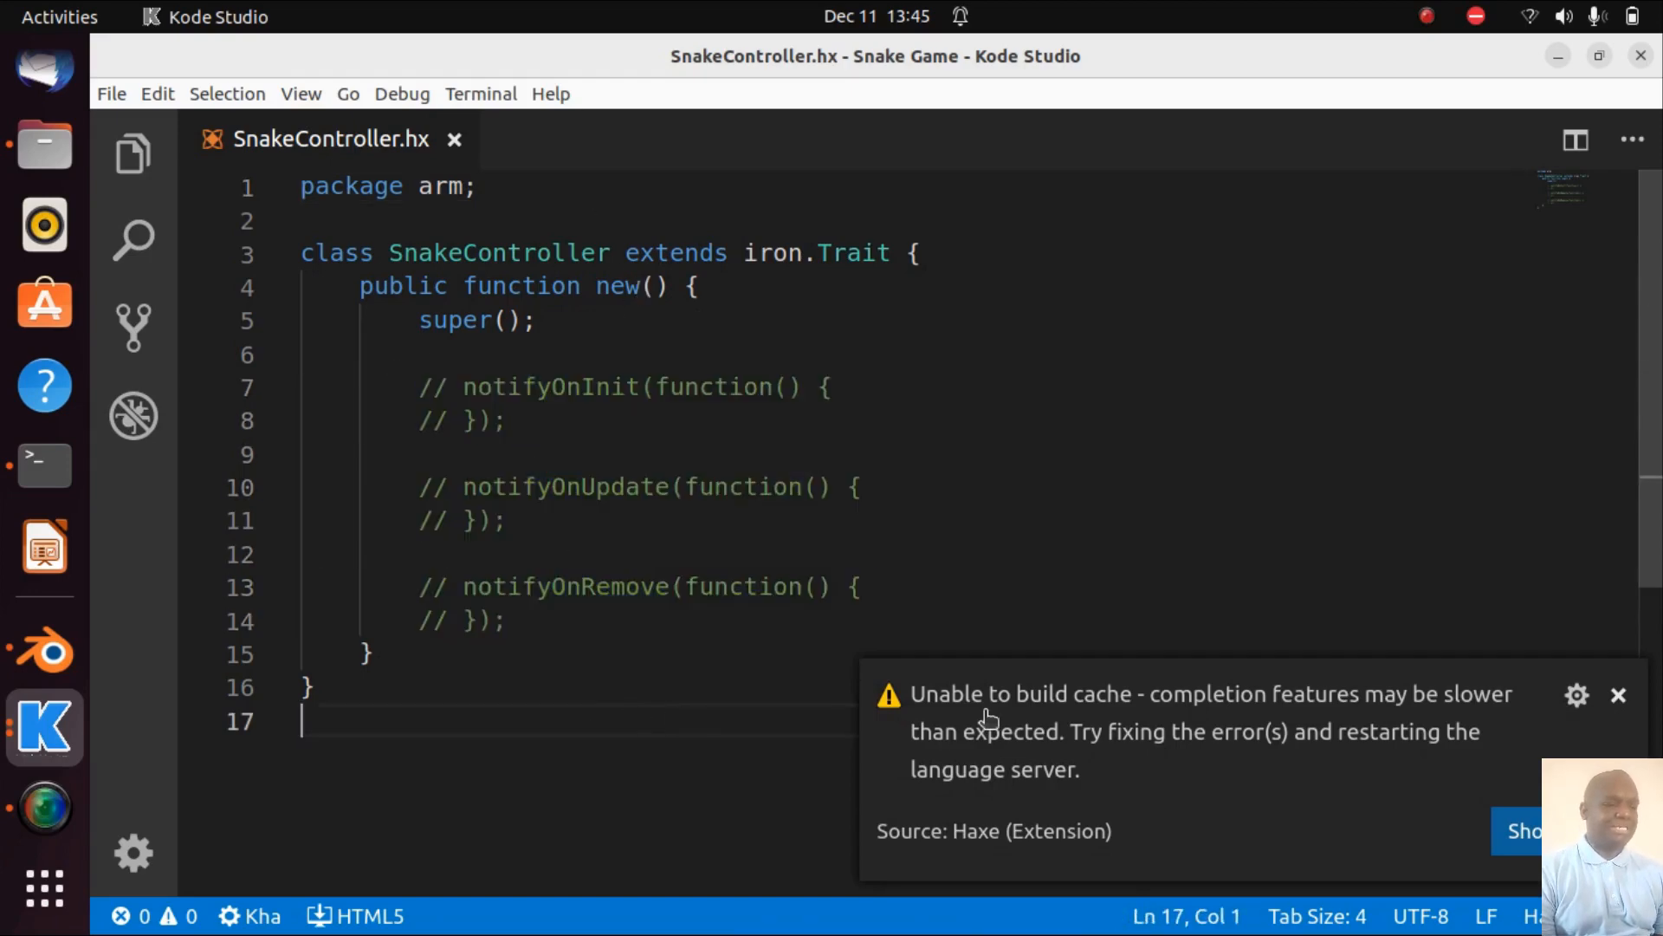
pyautogui.click(1620, 698)
# - Examine the commented-out notifyOnInit, notifyOnUpdate and notifyOnRemove blocks in the SnakeController class
pyautogui.moveTo(435, 386); pyautogui.dragTo(510, 433)
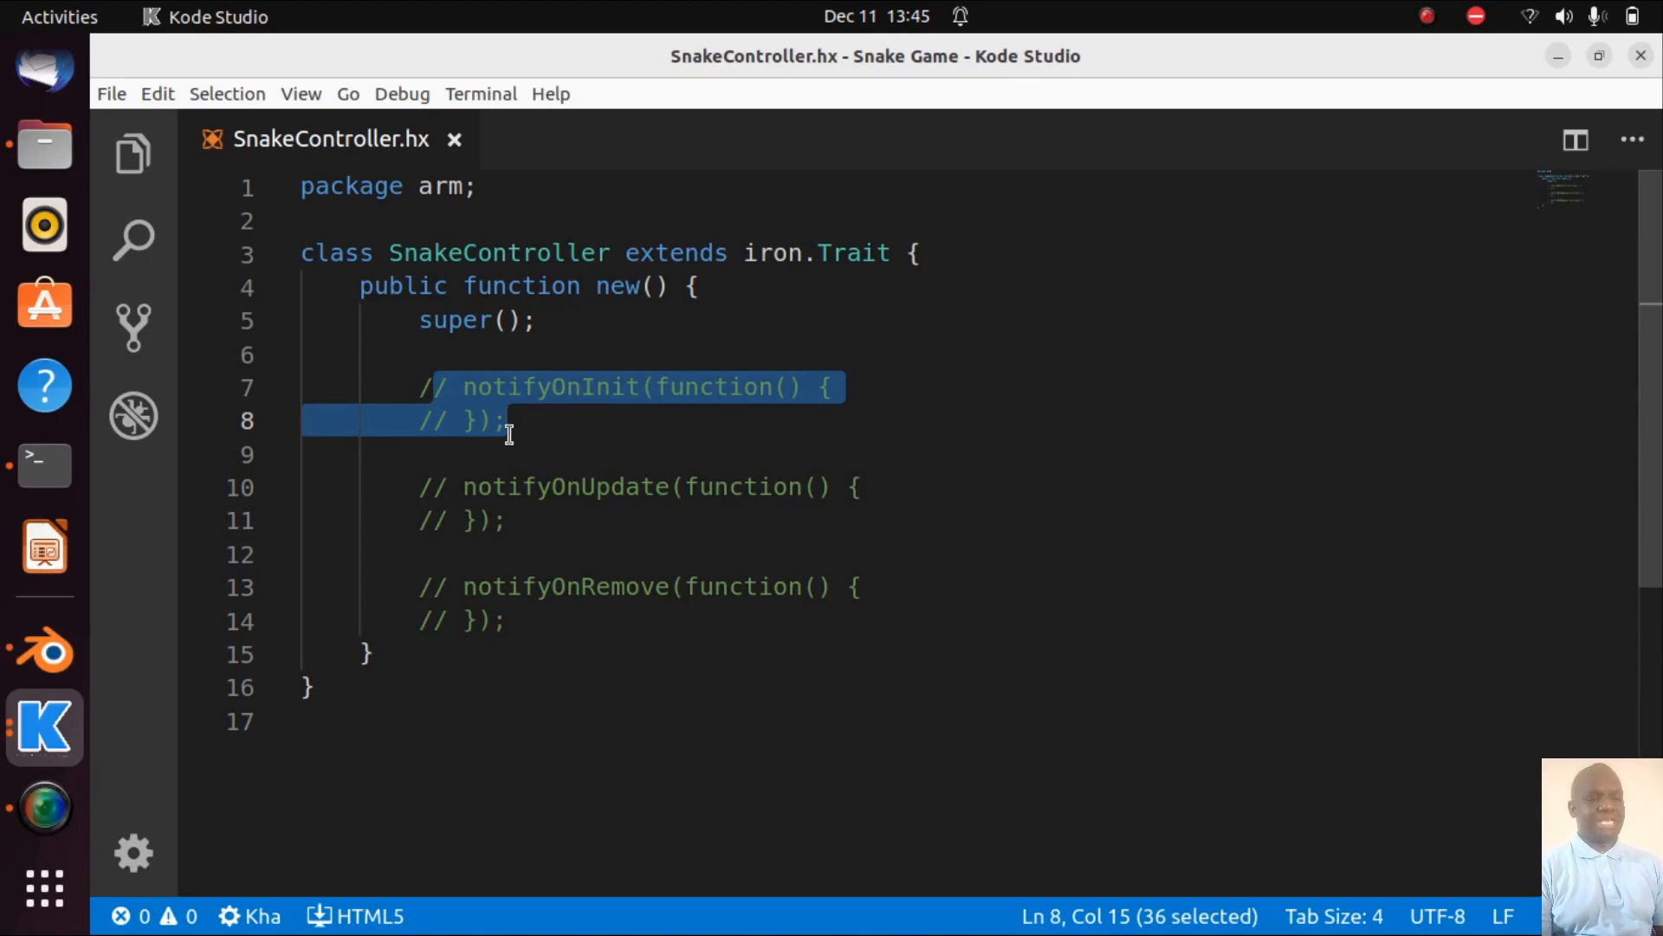
pyautogui.moveTo(559, 411); pyautogui.dragTo(379, 378)
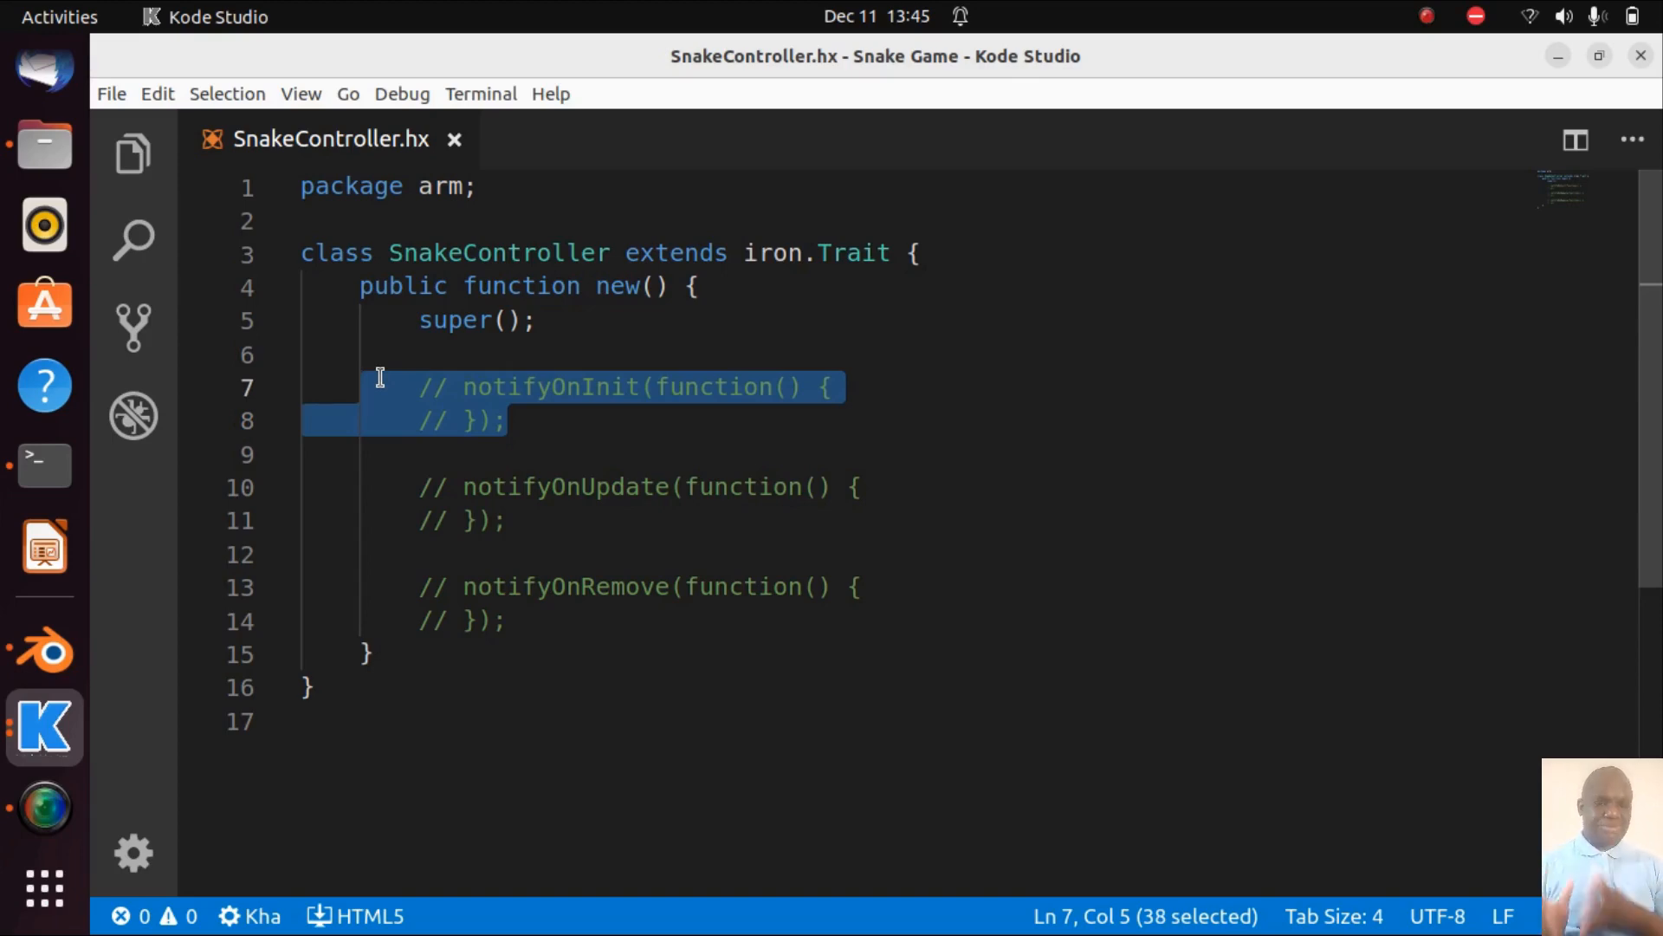
pyautogui.moveTo(538, 414); pyautogui.dragTo(402, 390)
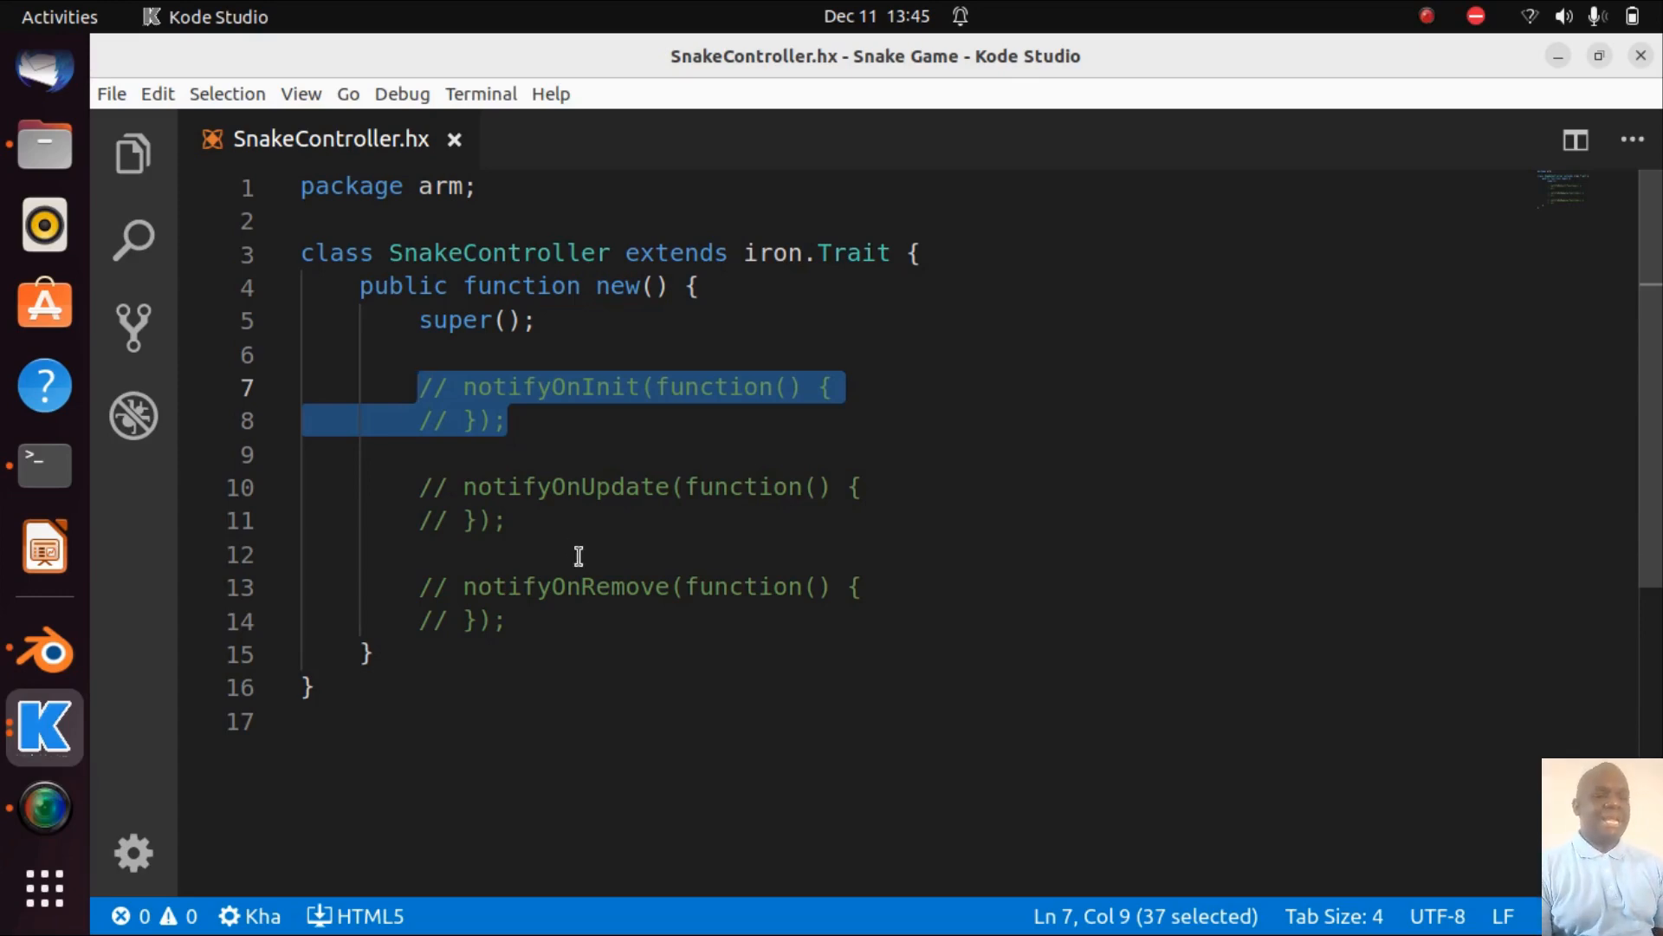
pyautogui.click(511, 518)
pyautogui.moveTo(513, 518); pyautogui.dragTo(416, 489)
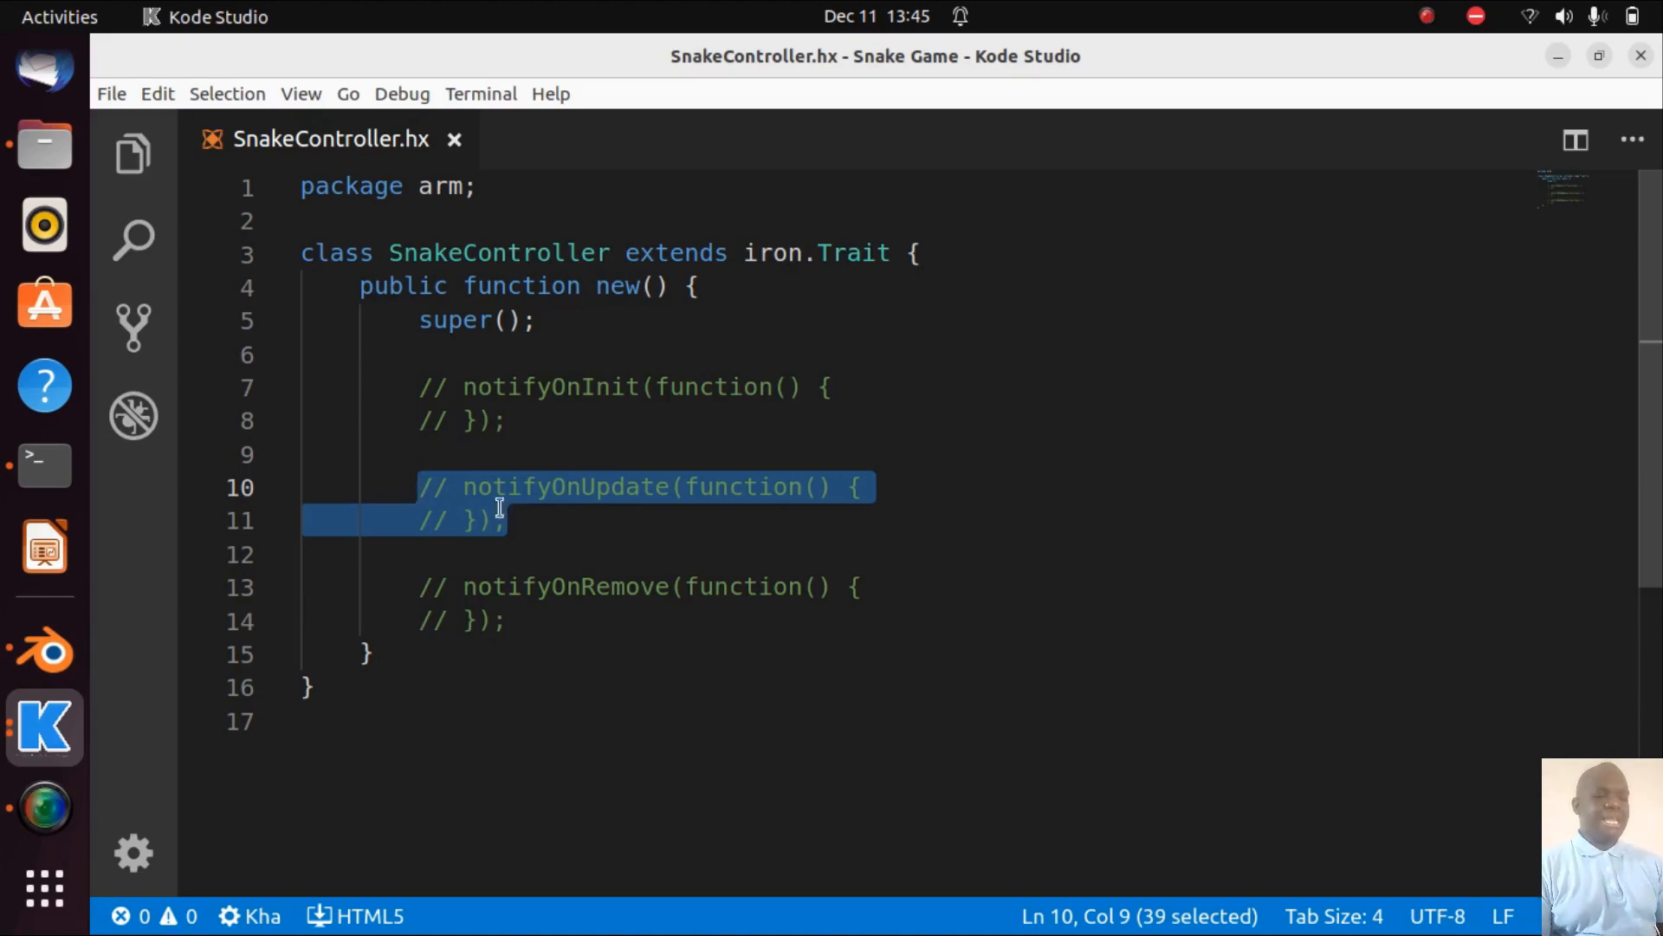
pyautogui.click(473, 617)
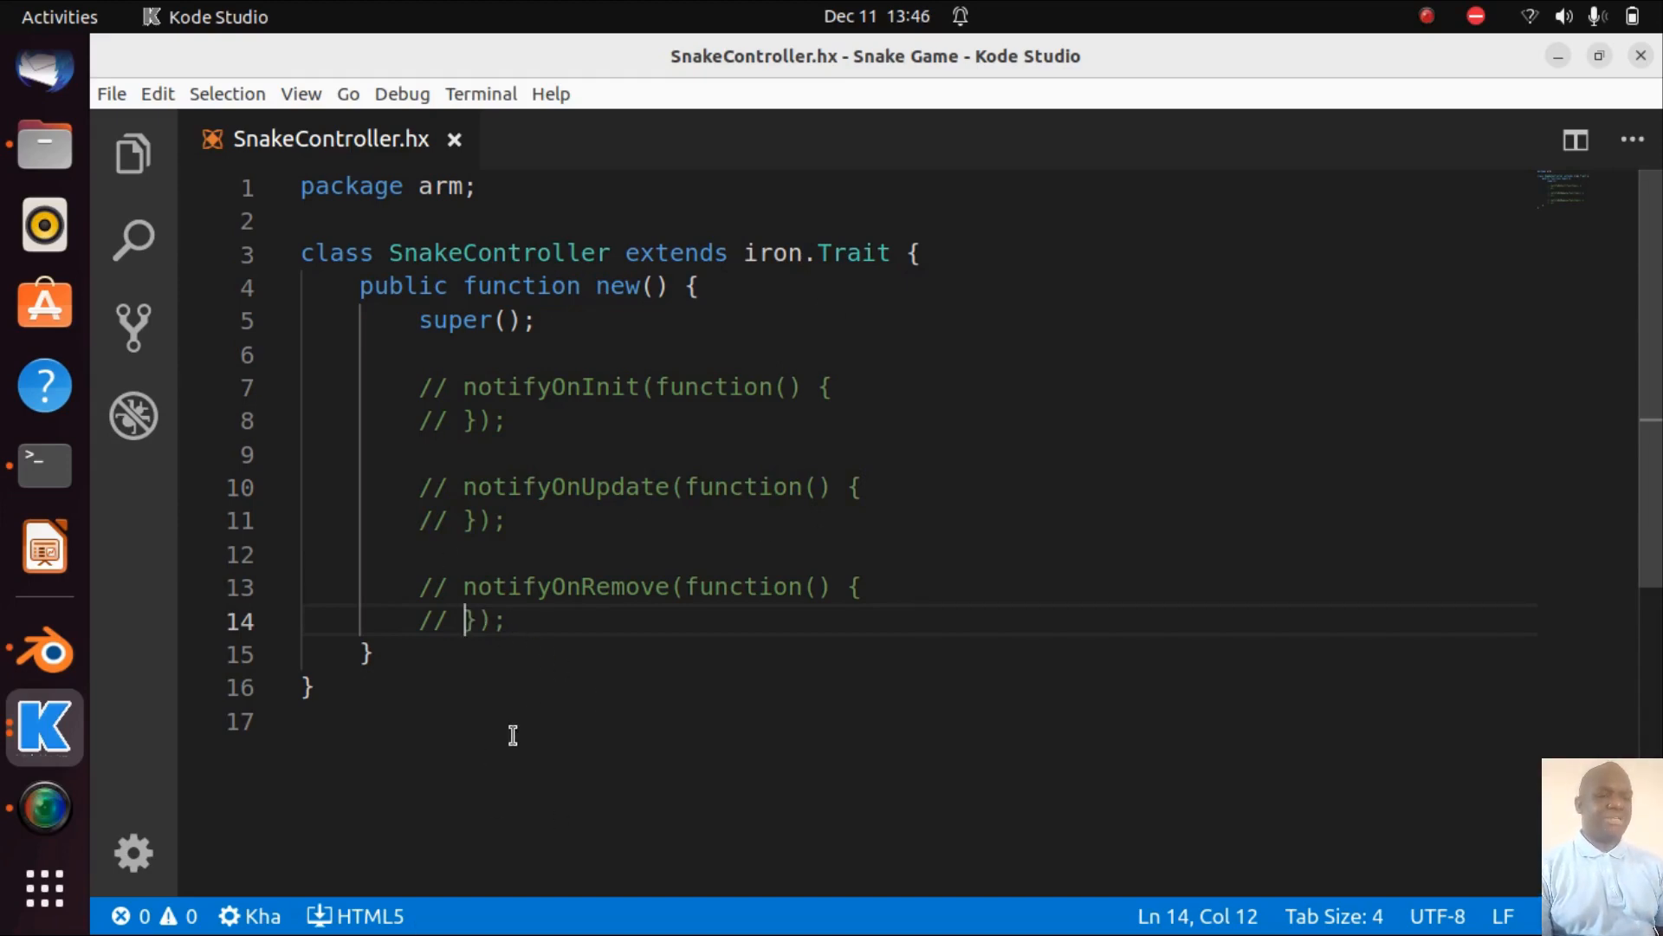
# - Uncomment the notifyOnInit block and insert an empty line inside its function body
pyautogui.moveTo(523, 436); pyautogui.dragTo(414, 386)
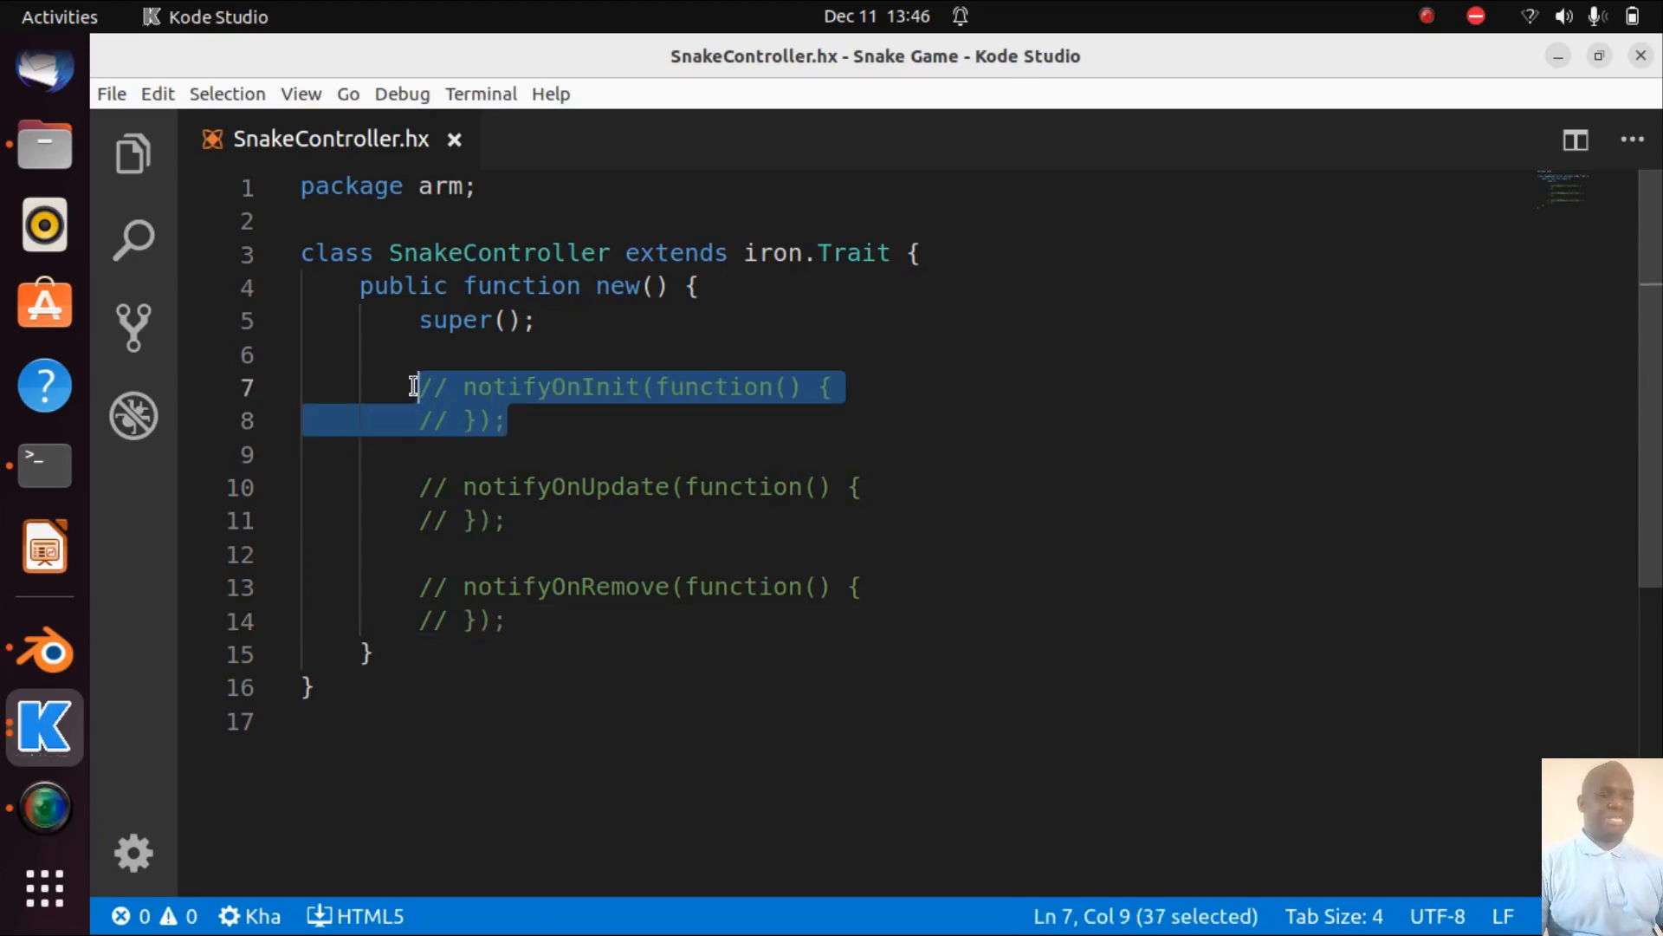
pyautogui.hotkey('ctrl', '/')
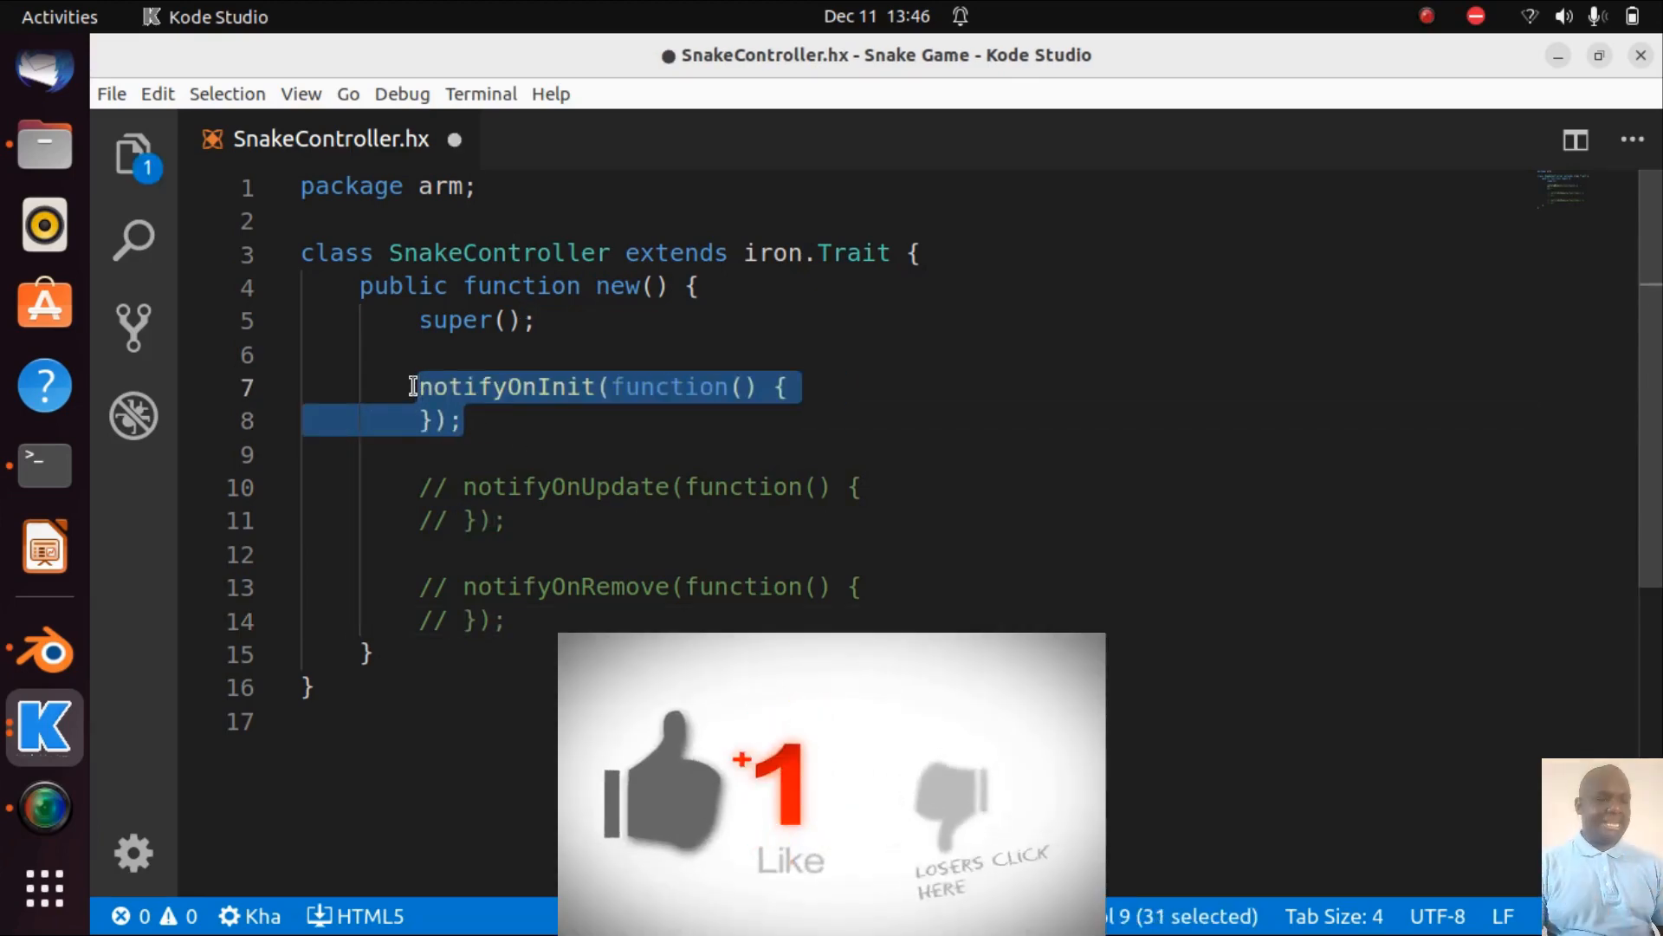
pyautogui.click(842, 386)
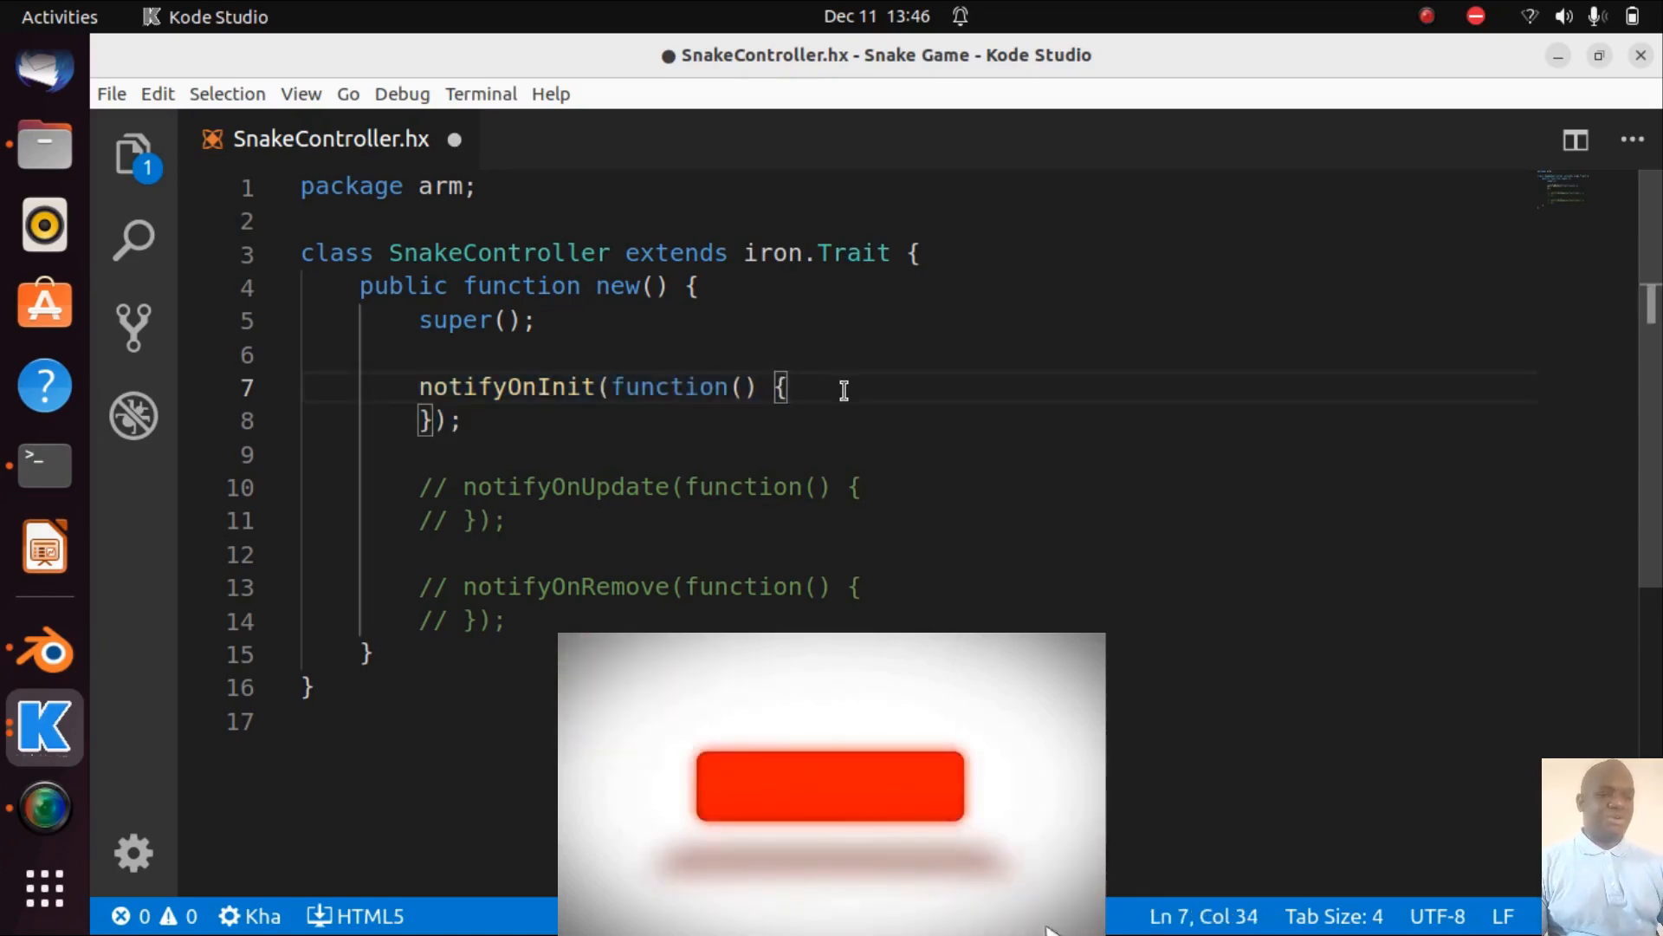
pyautogui.press('Return')
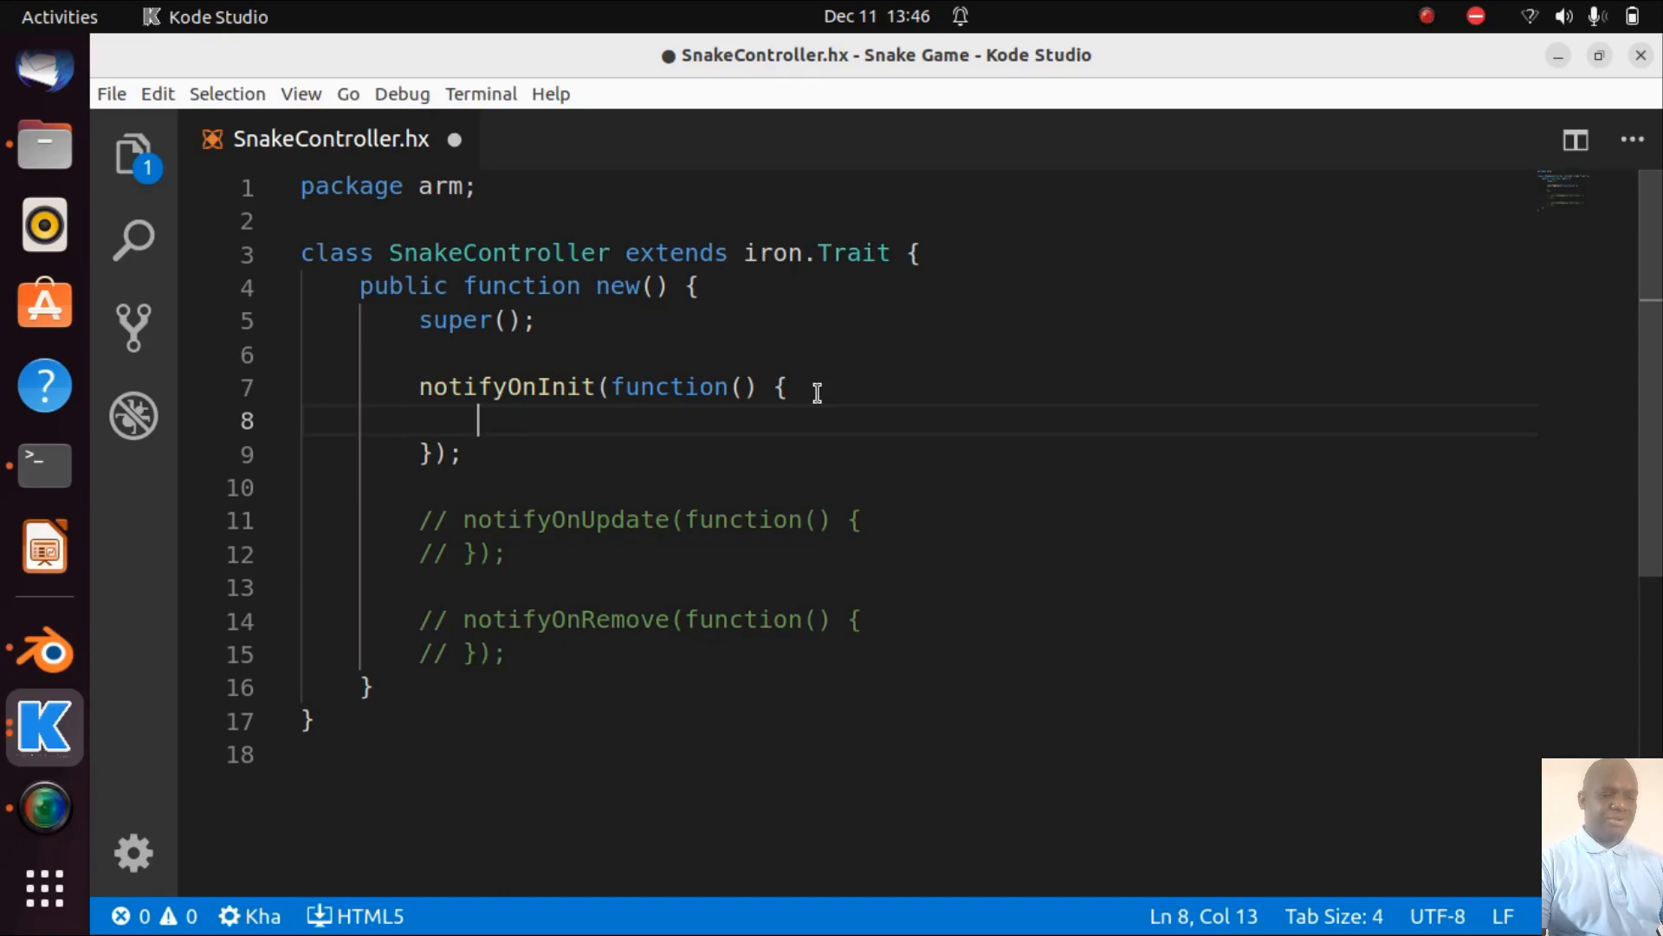
# - Add an iron.Scene.active.spawnObject() call inside the notifyOnInit function body
pyautogui.write('iron.')
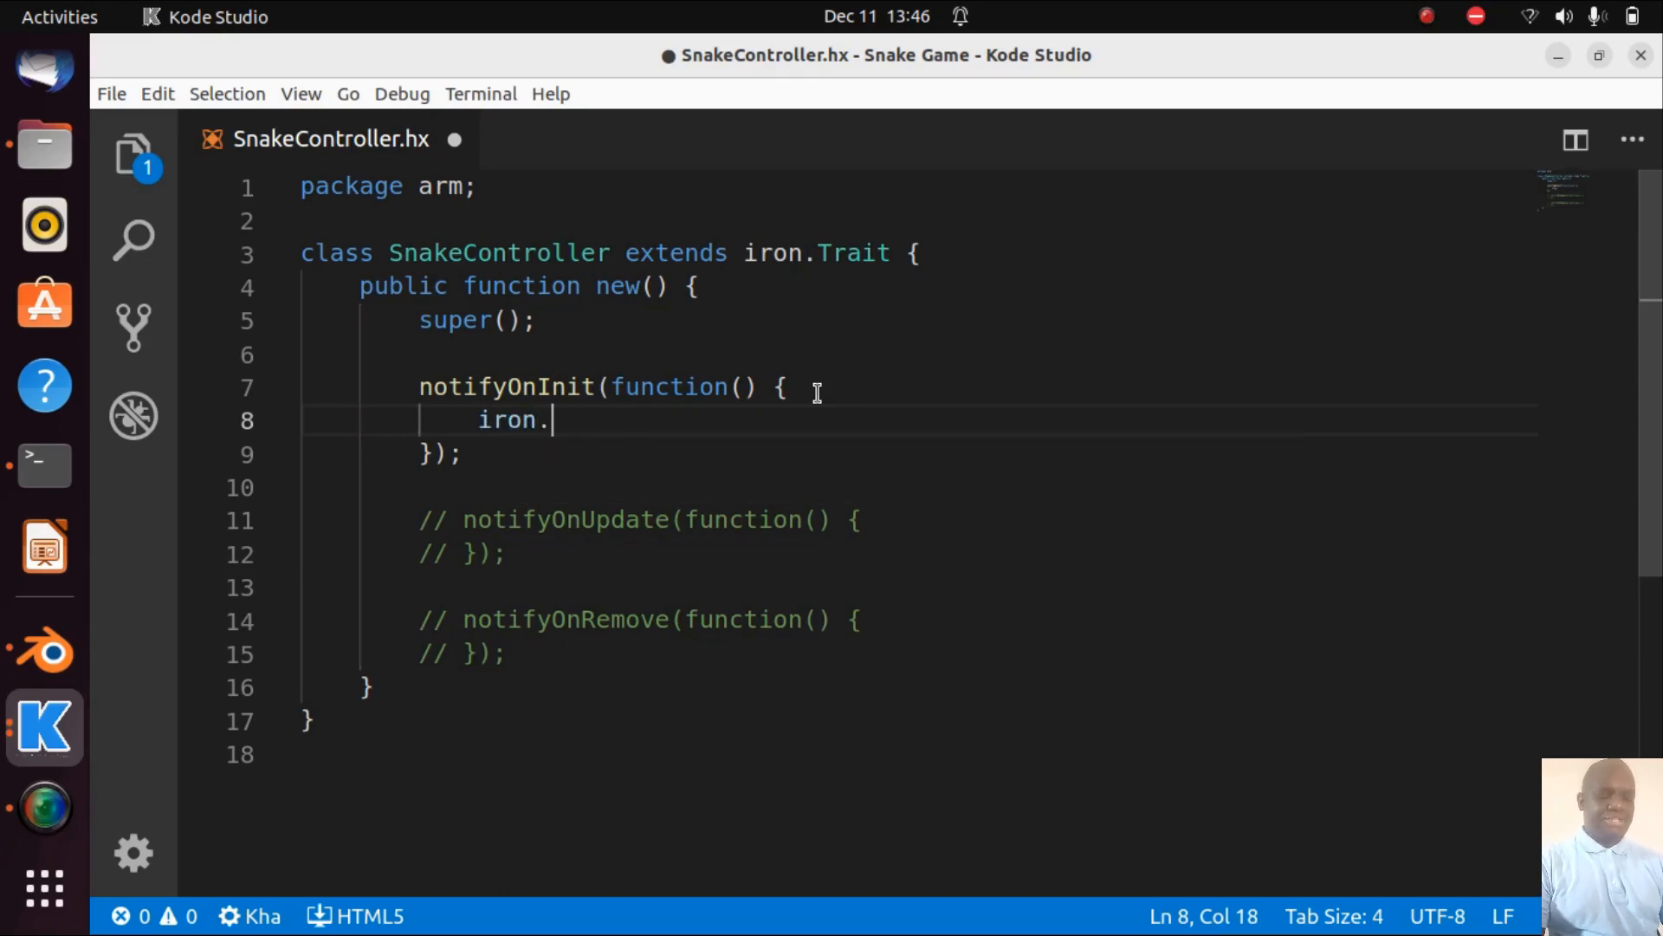
pyautogui.write('Scene')
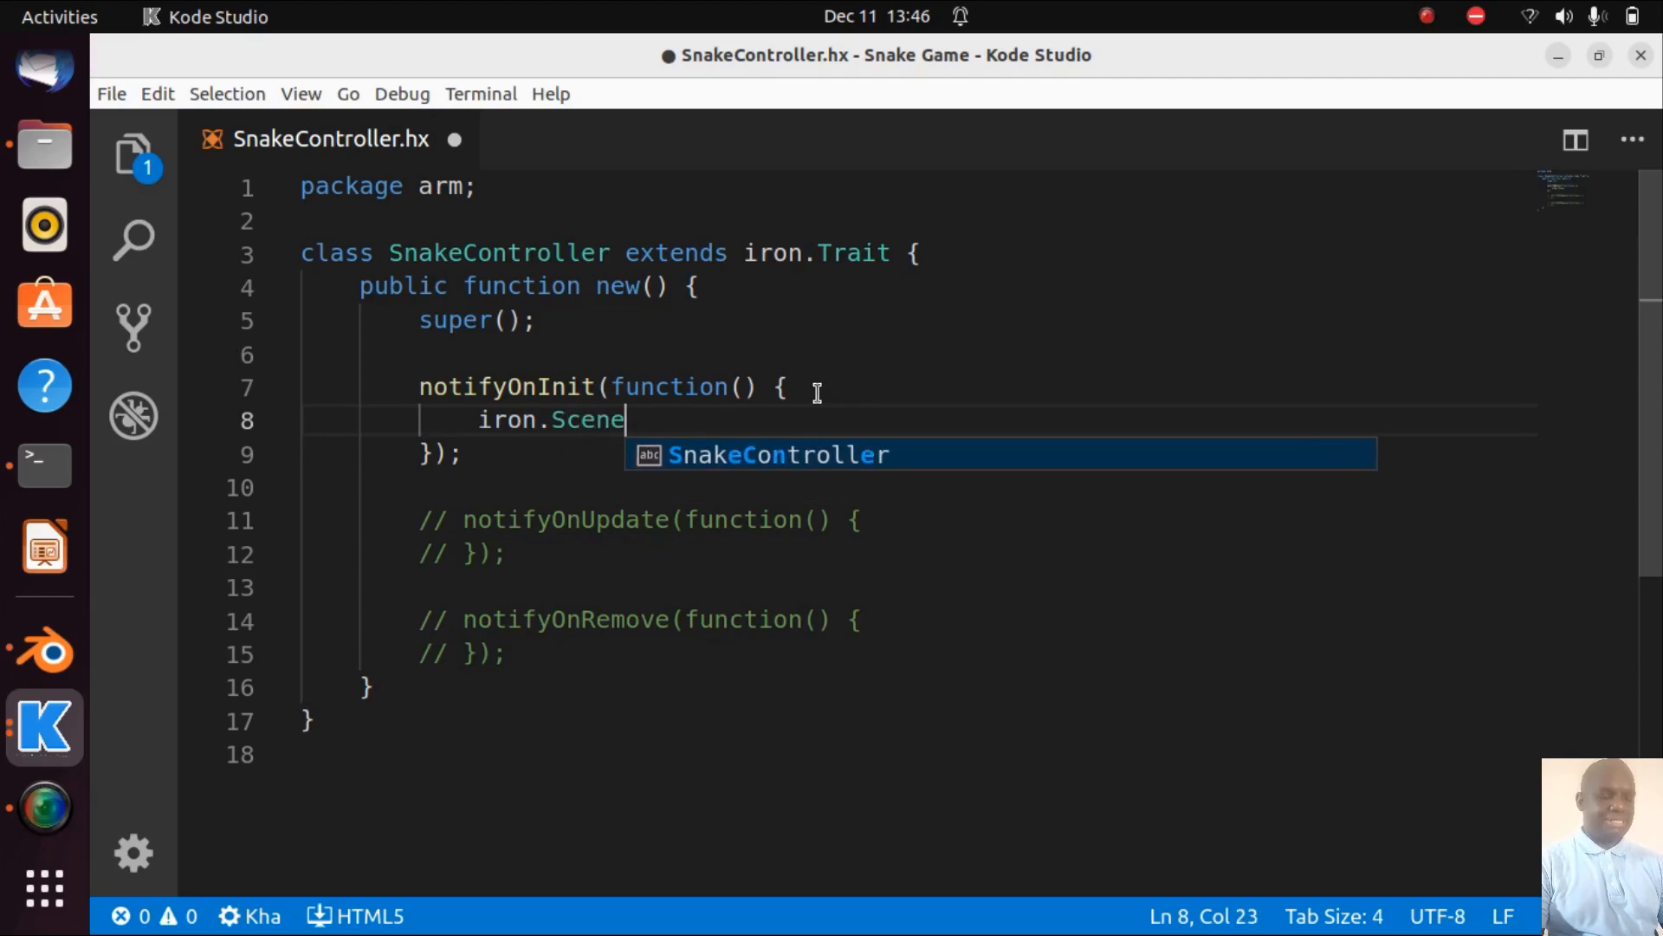
pyautogui.write('.active')
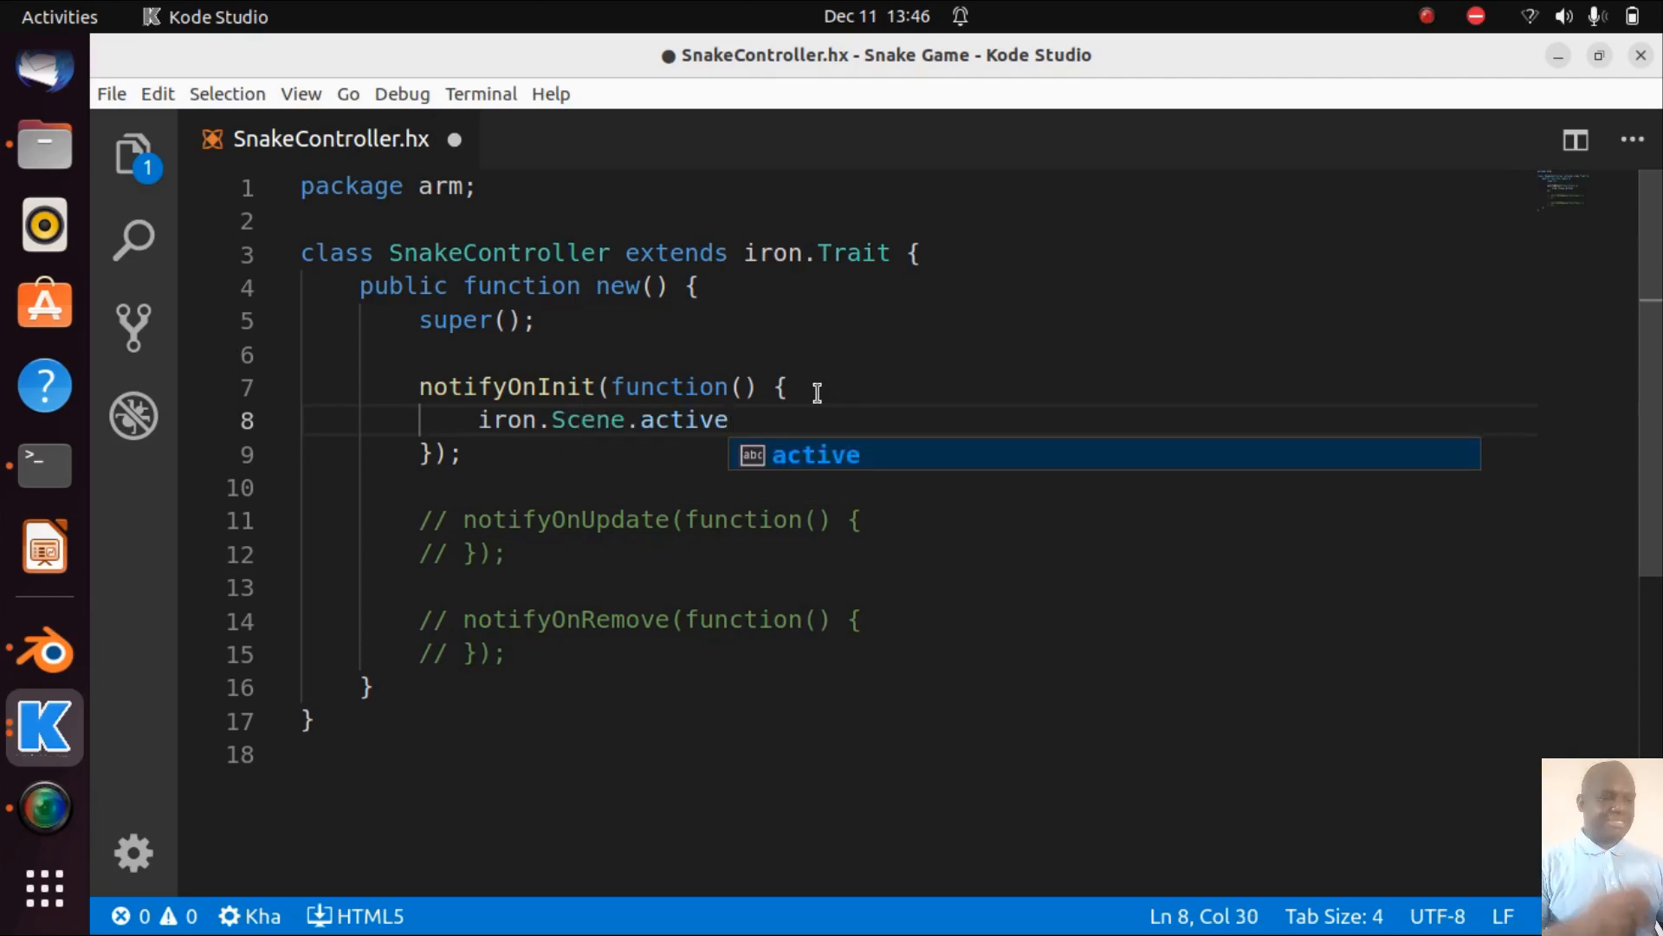
pyautogui.write('.sp')
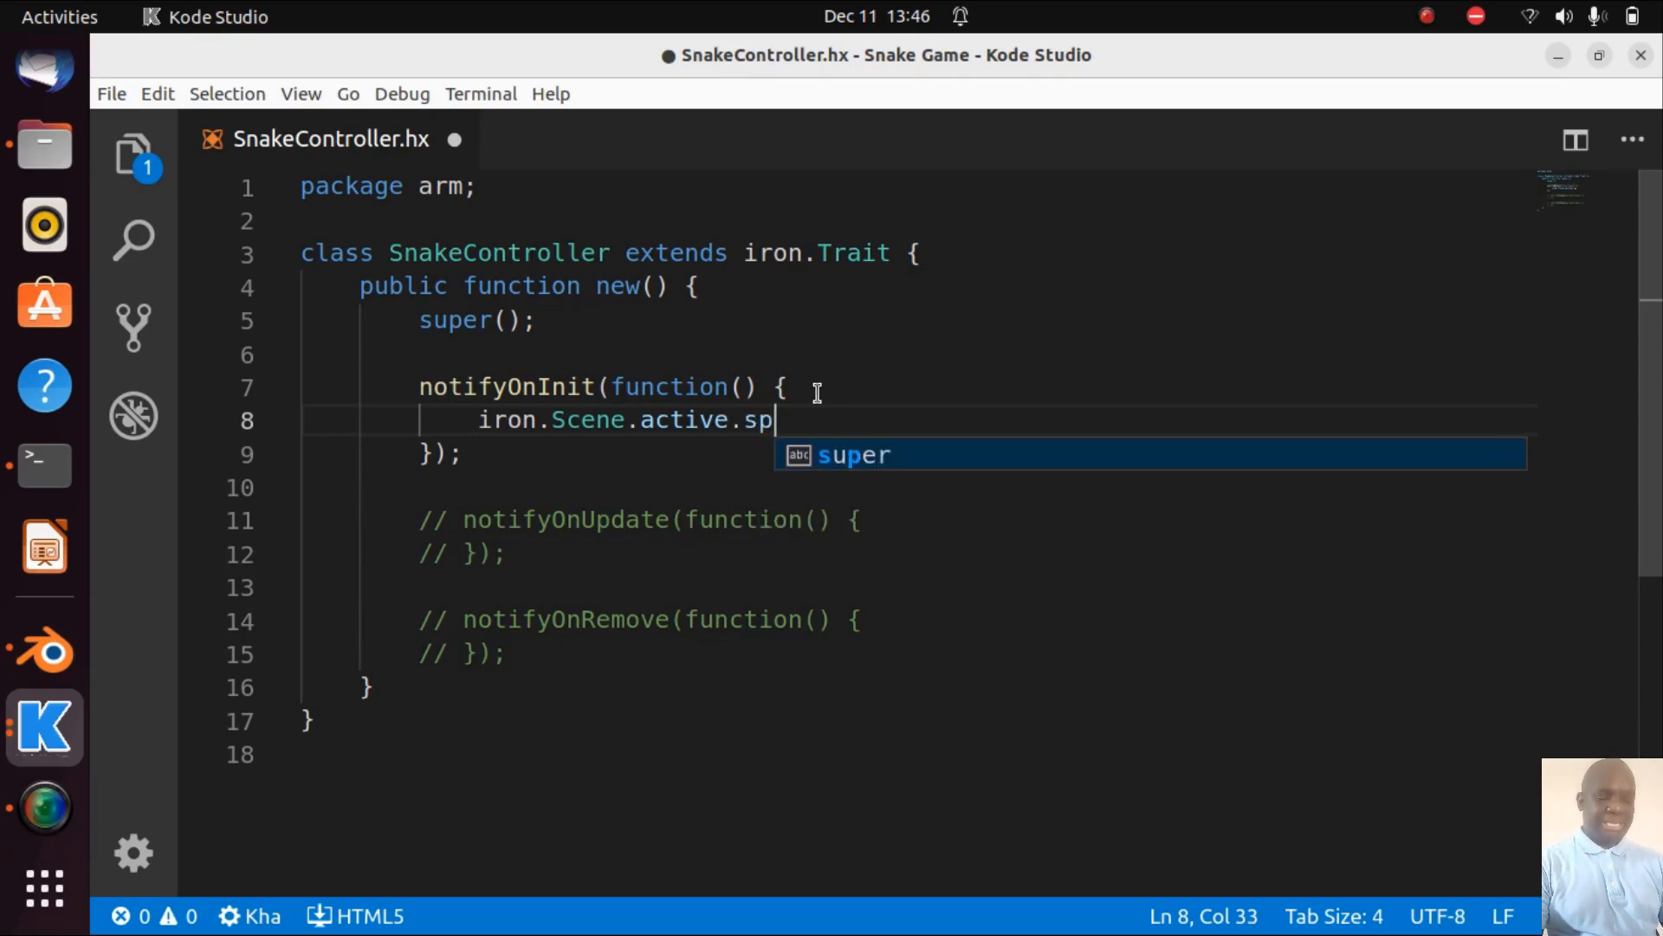
pyautogui.write('awn')
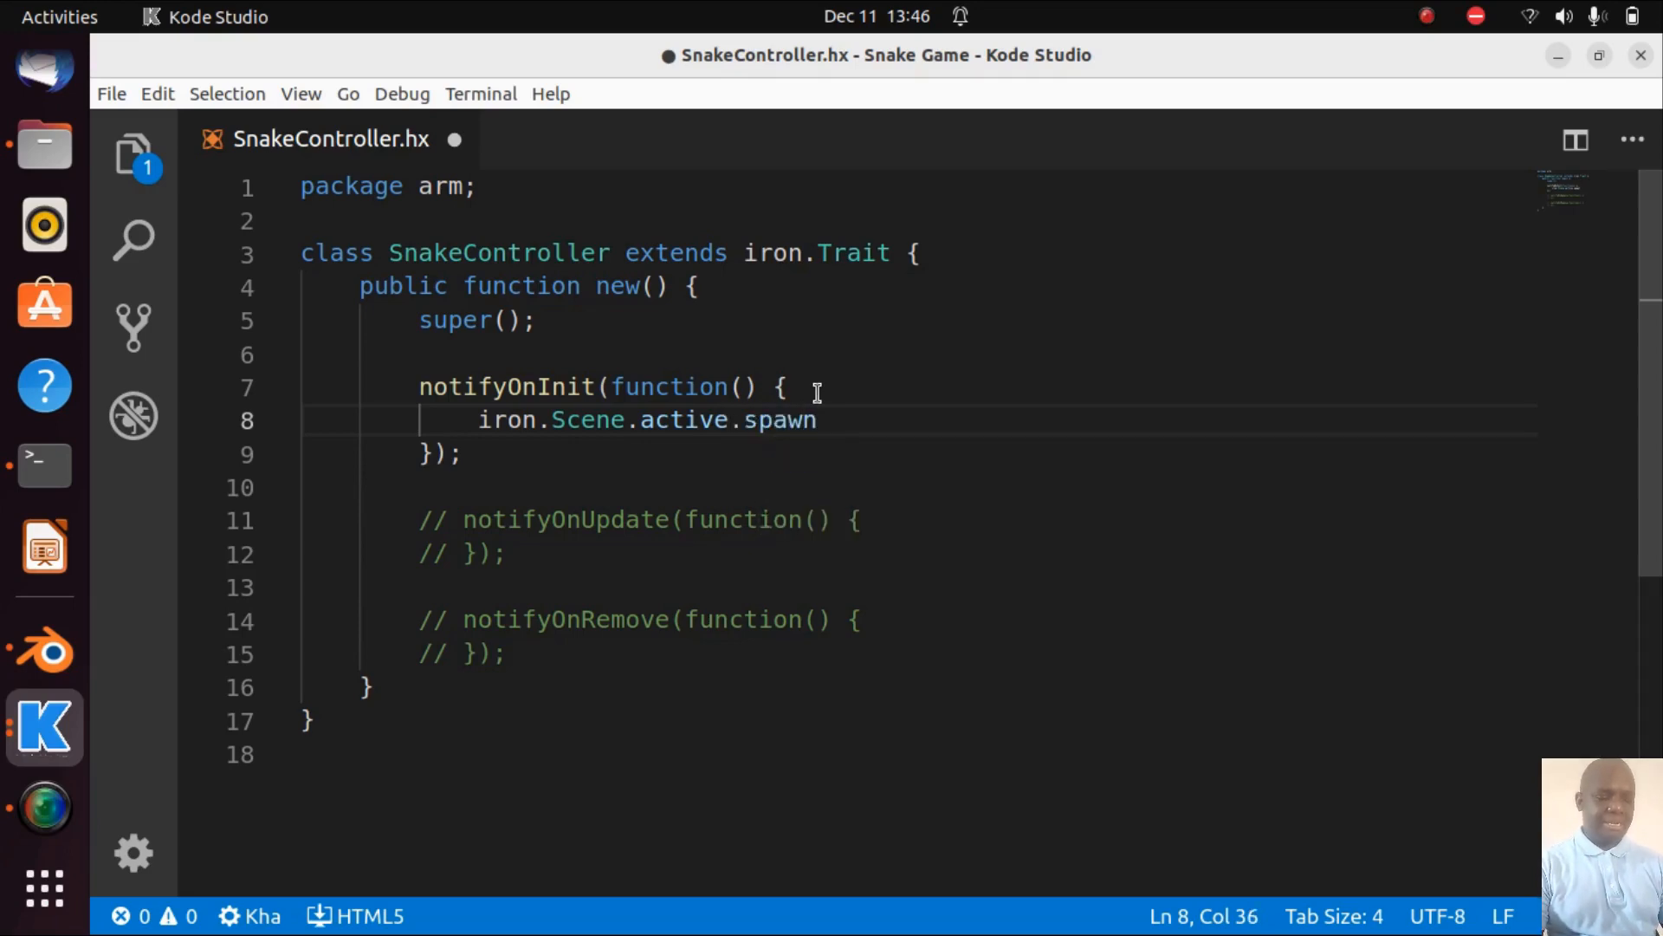
pyautogui.write('Object(')
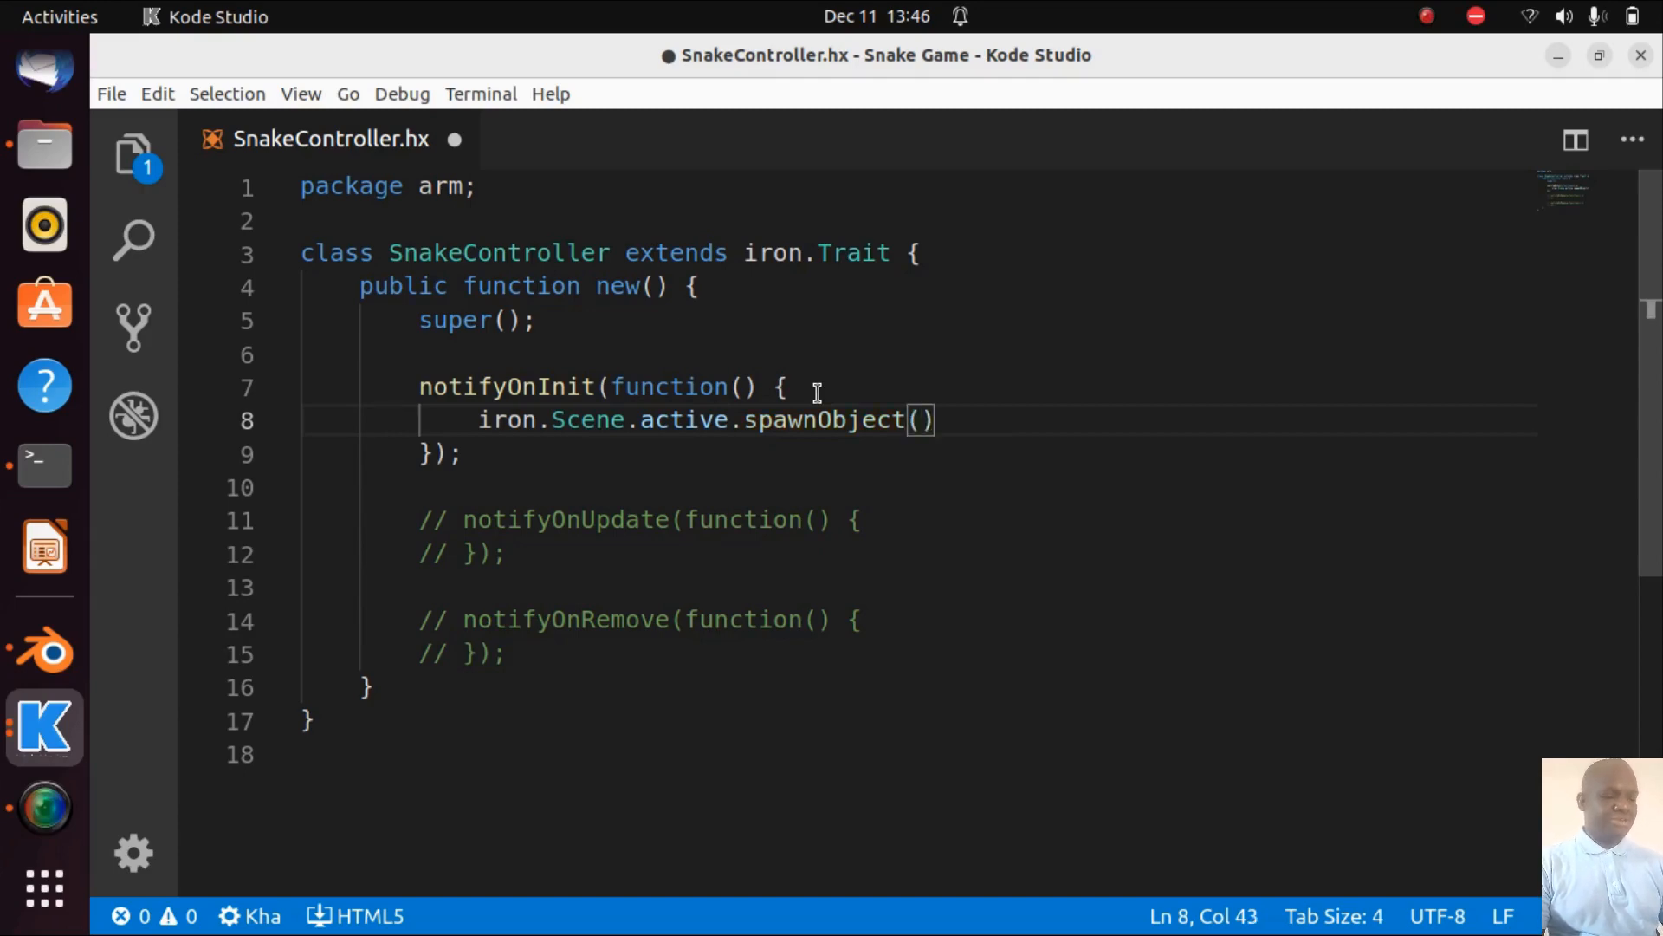
# - Pass "head" and null as the first two arguments of the spawnObject call, followed by a comma
pyautogui.write('"')
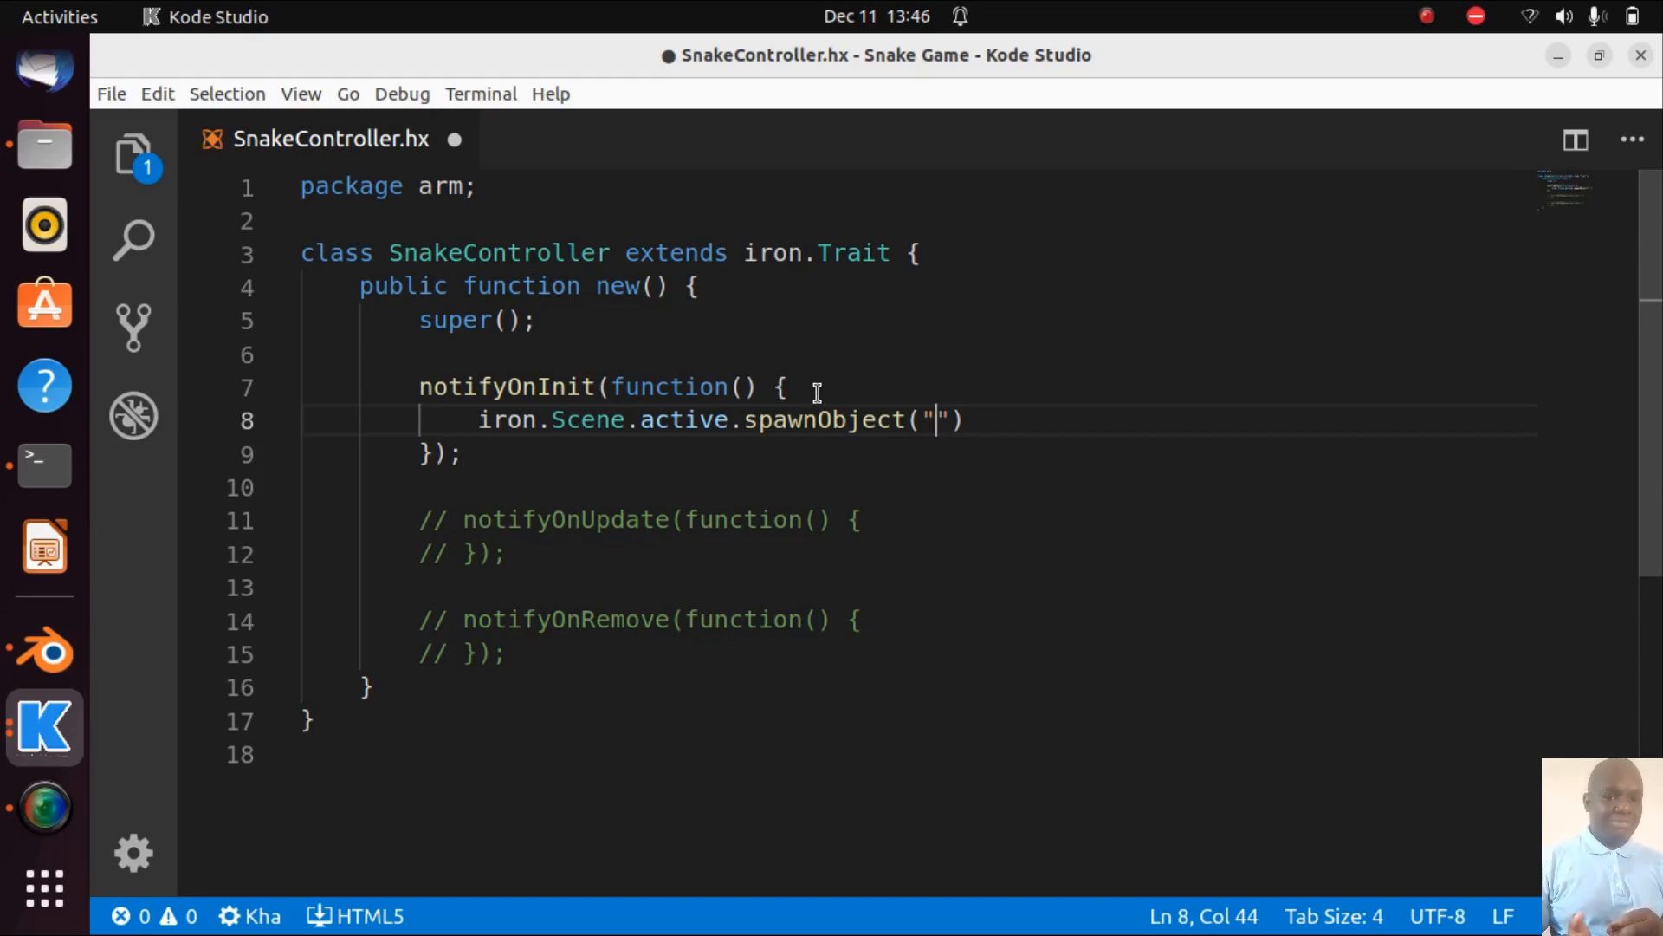
pyautogui.write('head')
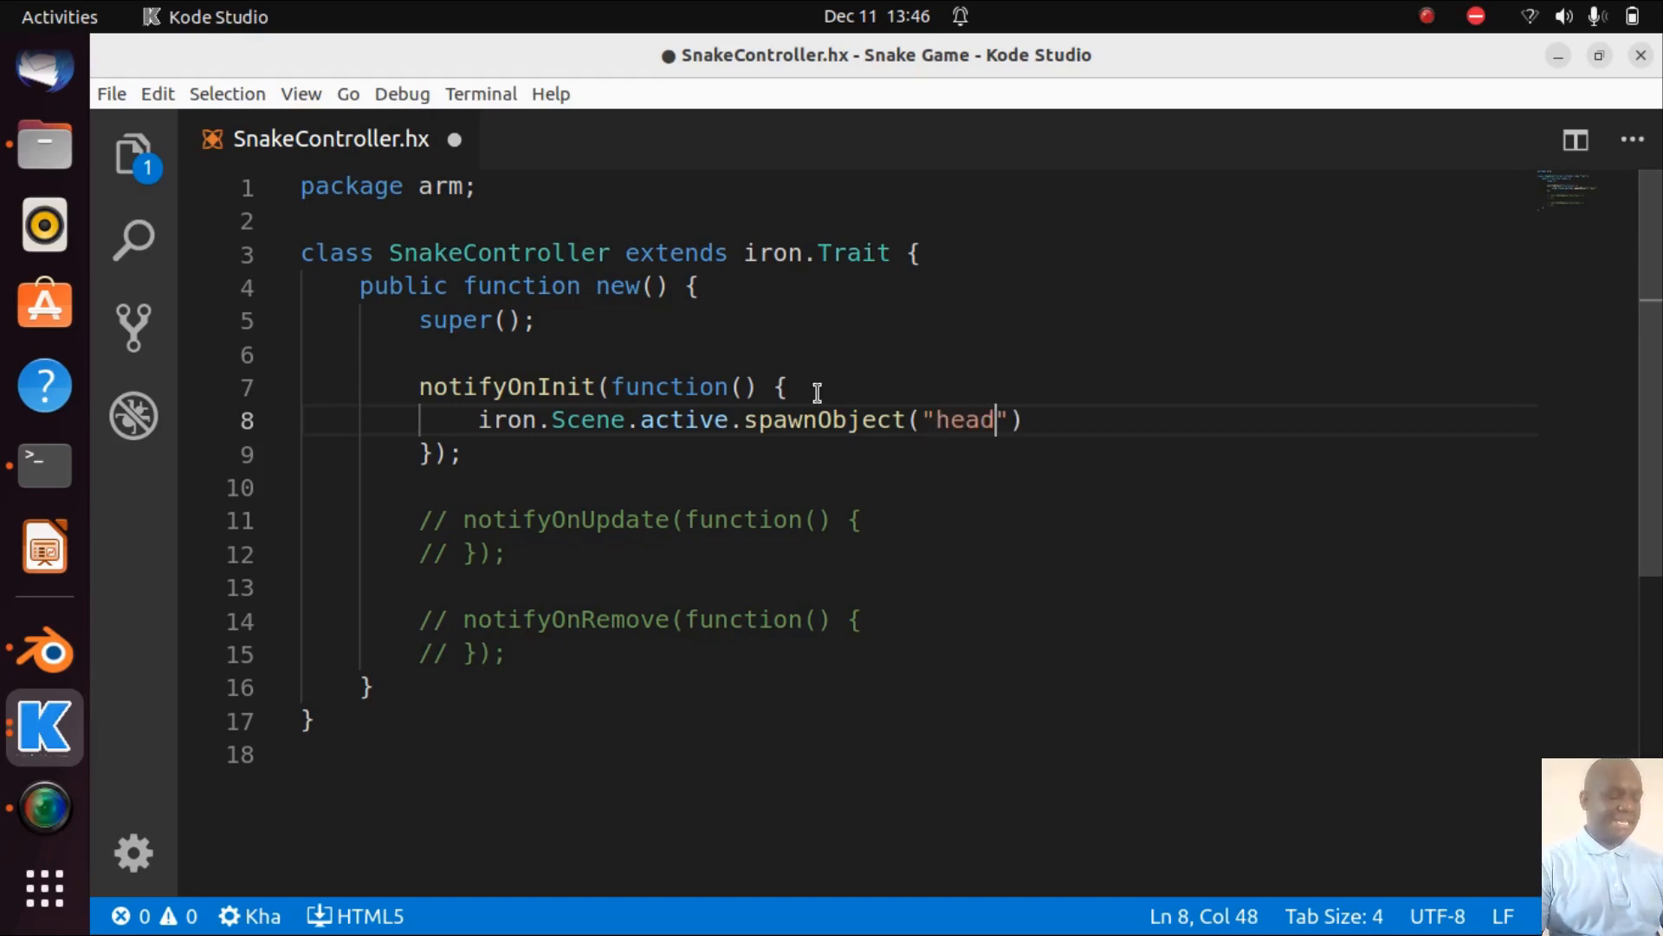
pyautogui.write('",')
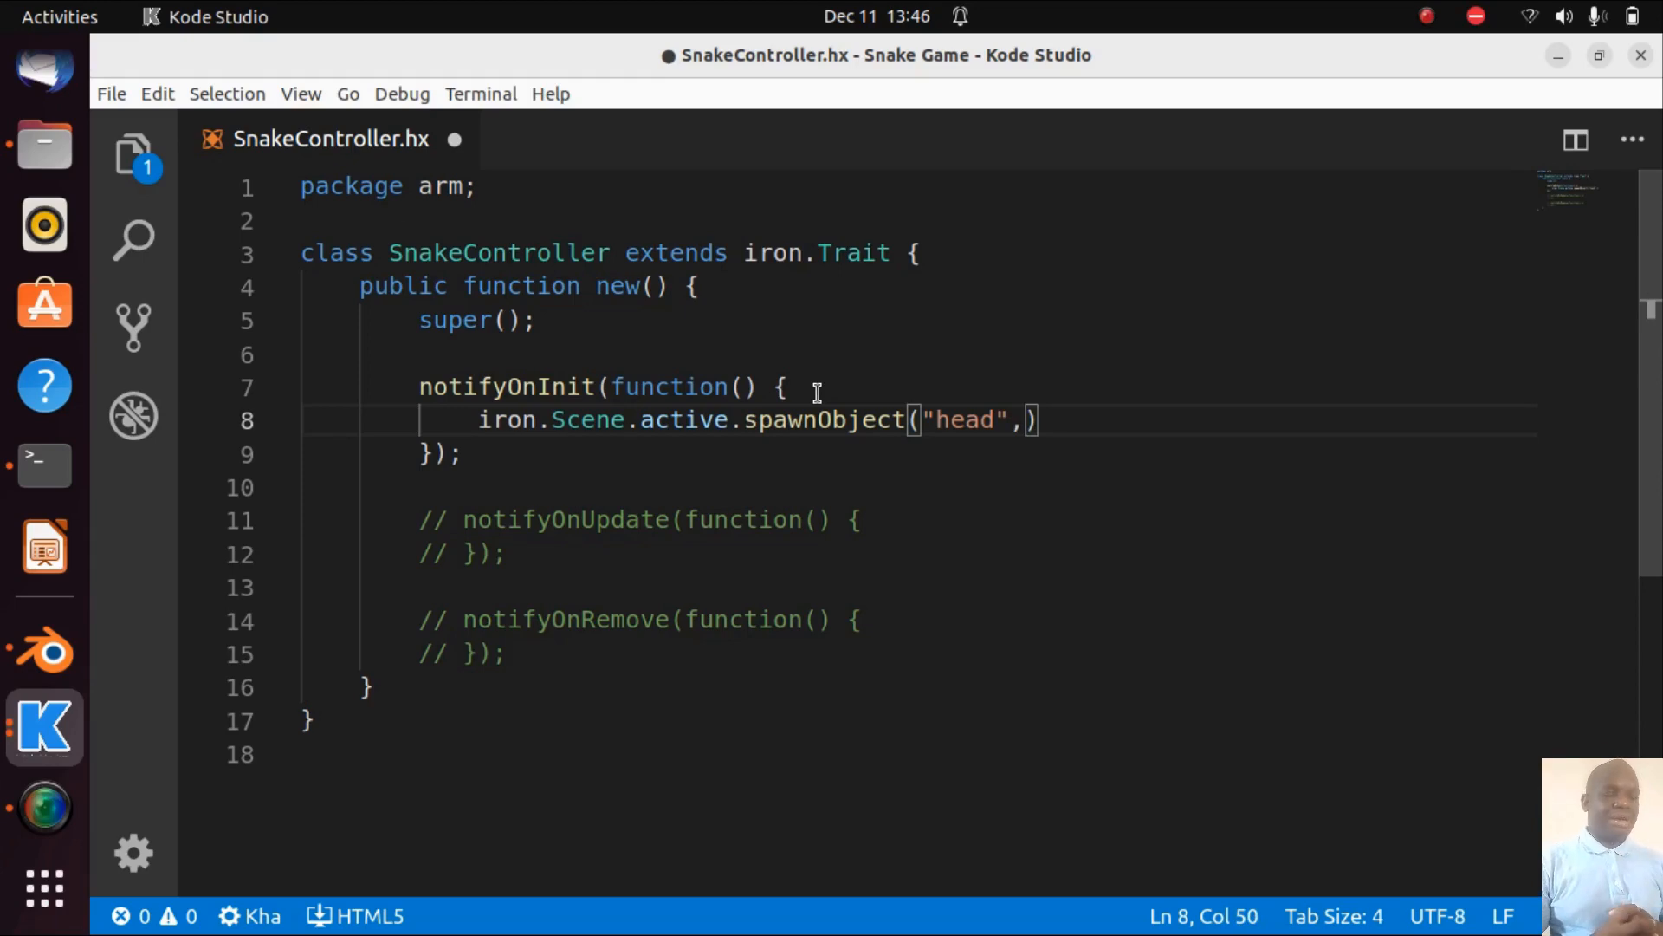
pyautogui.write('null,')
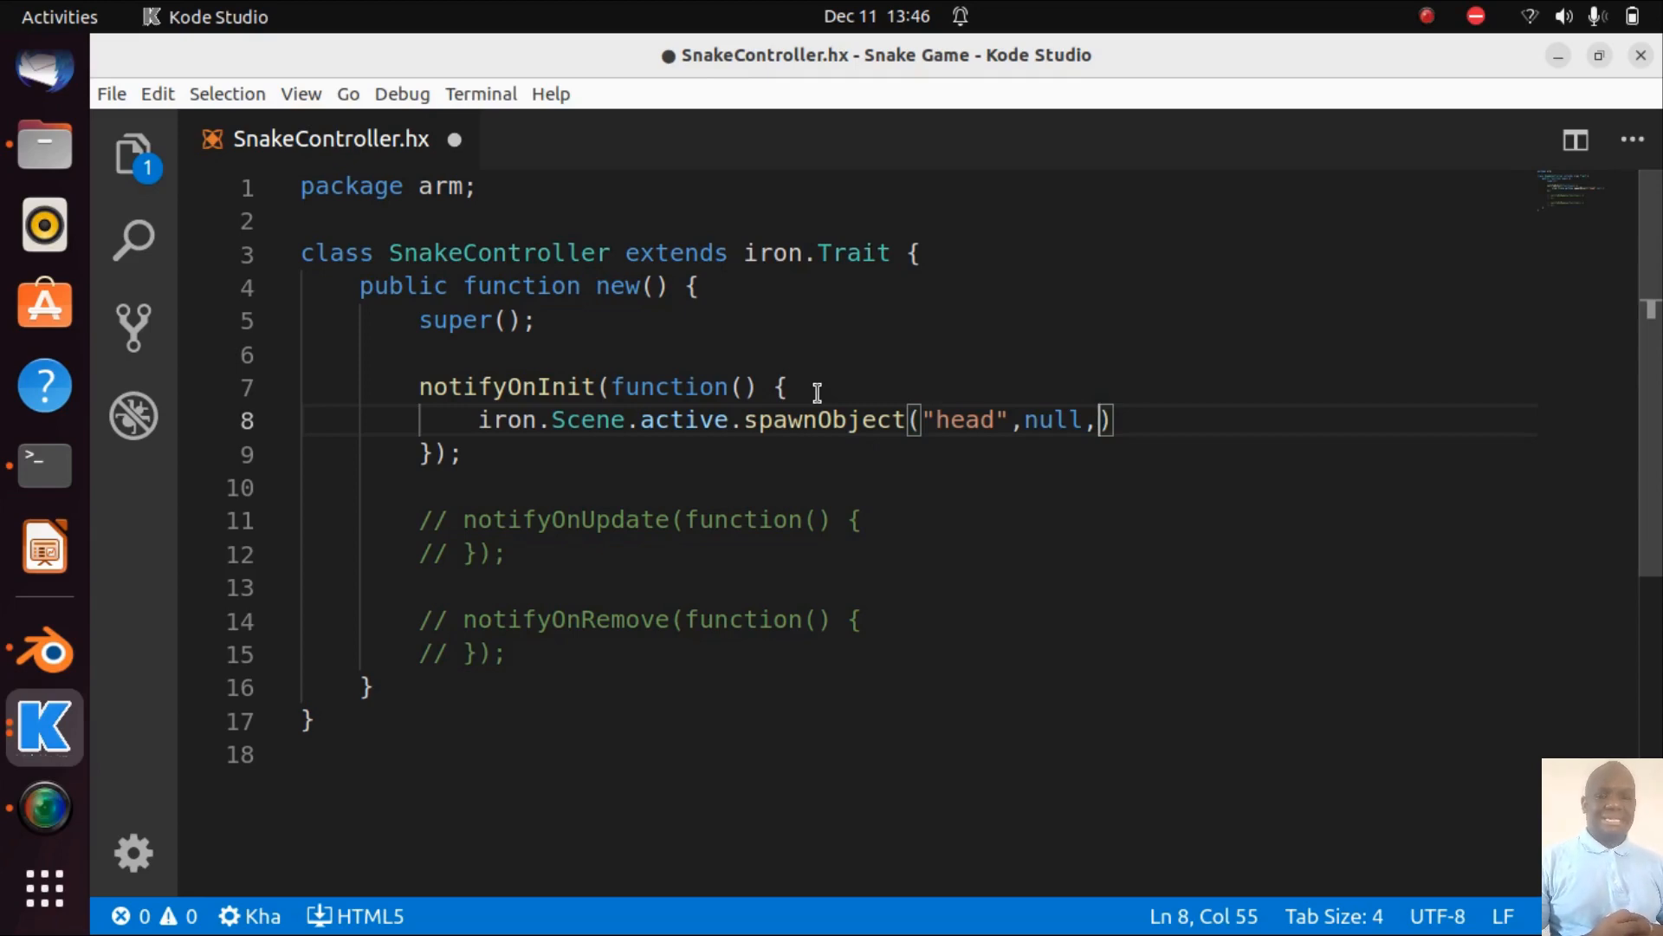
# - Add a callback as the third spawnObject argument, written as function(head:iron.object.Object)
pyautogui.write('funct')
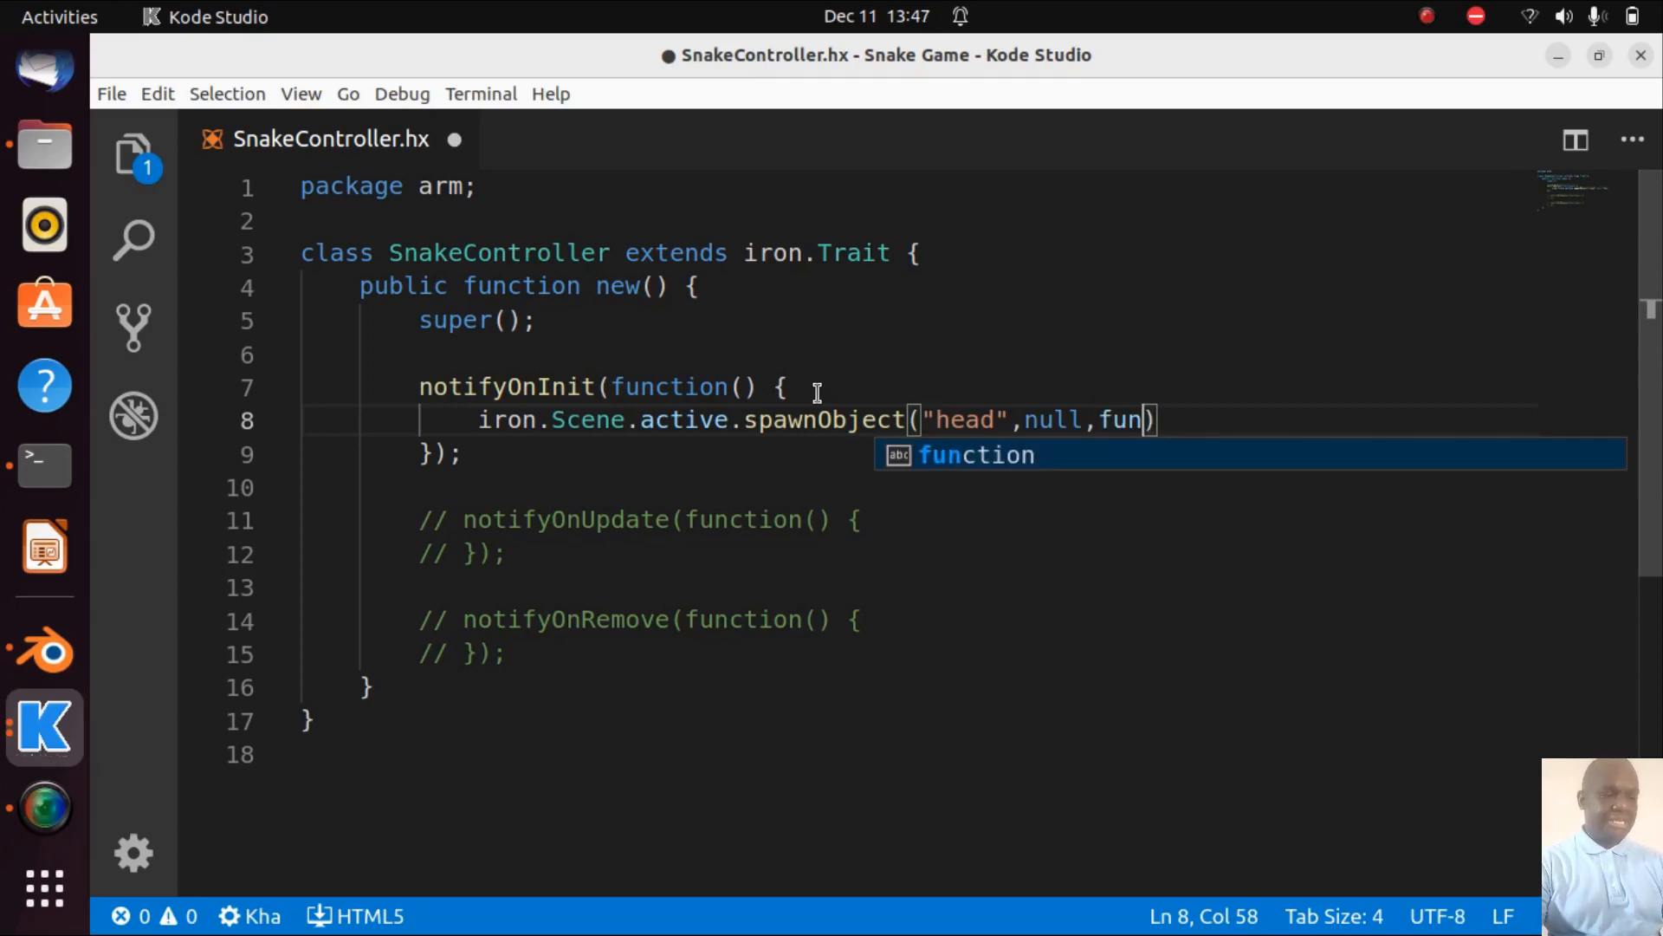
pyautogui.write('ion')
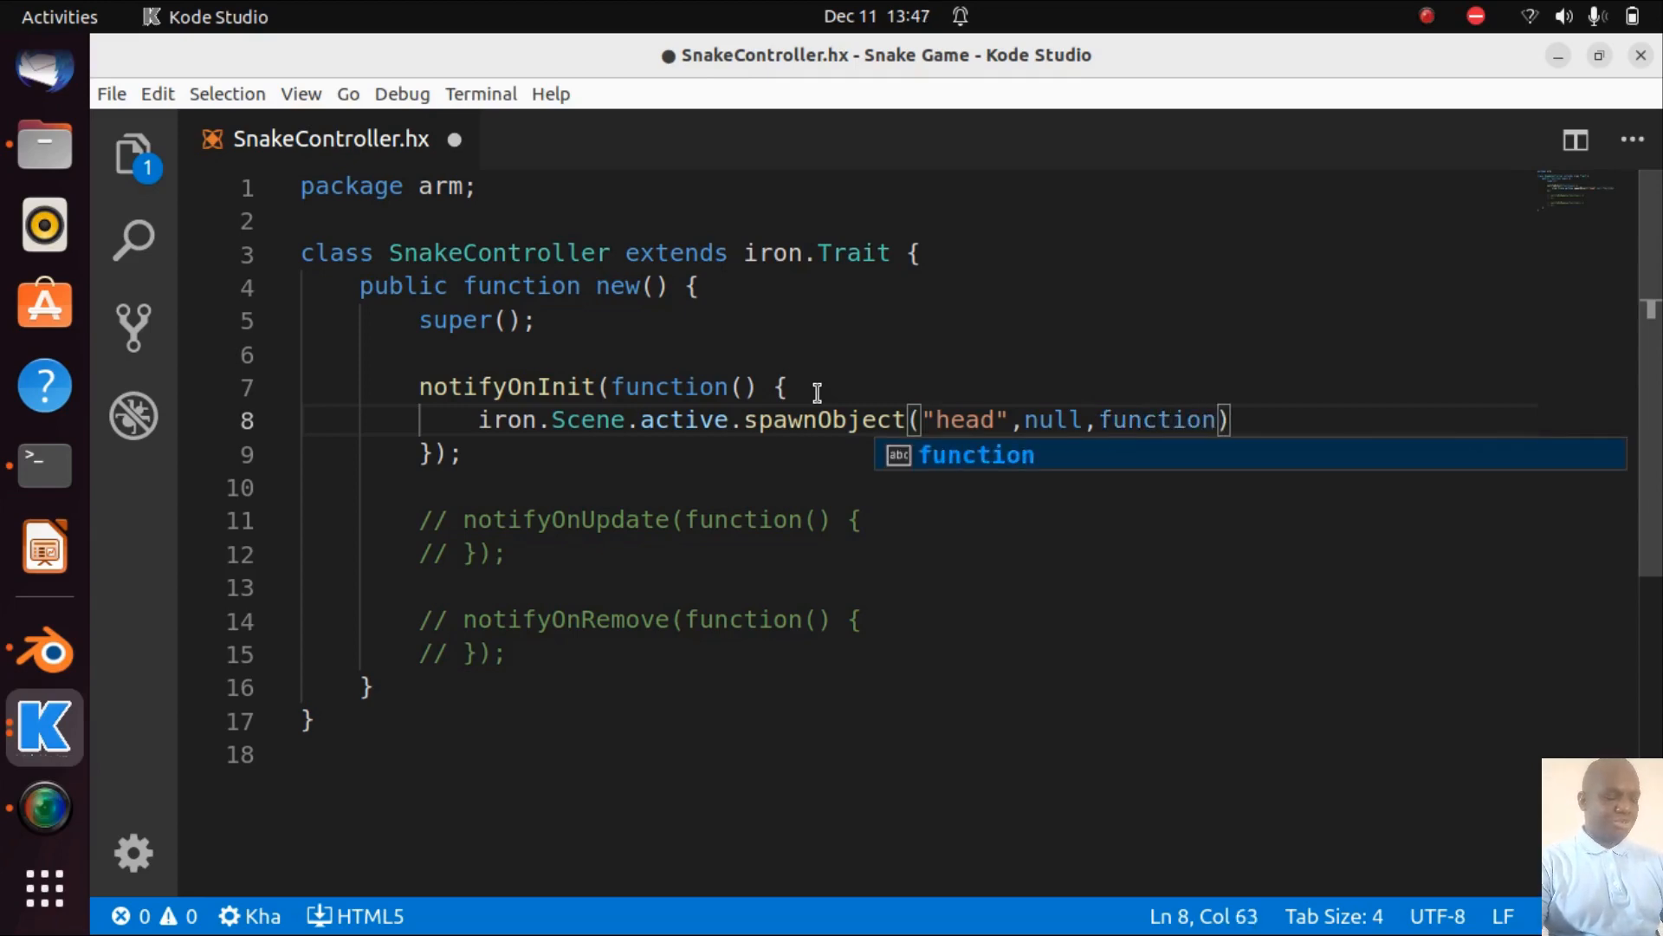
pyautogui.write('(')
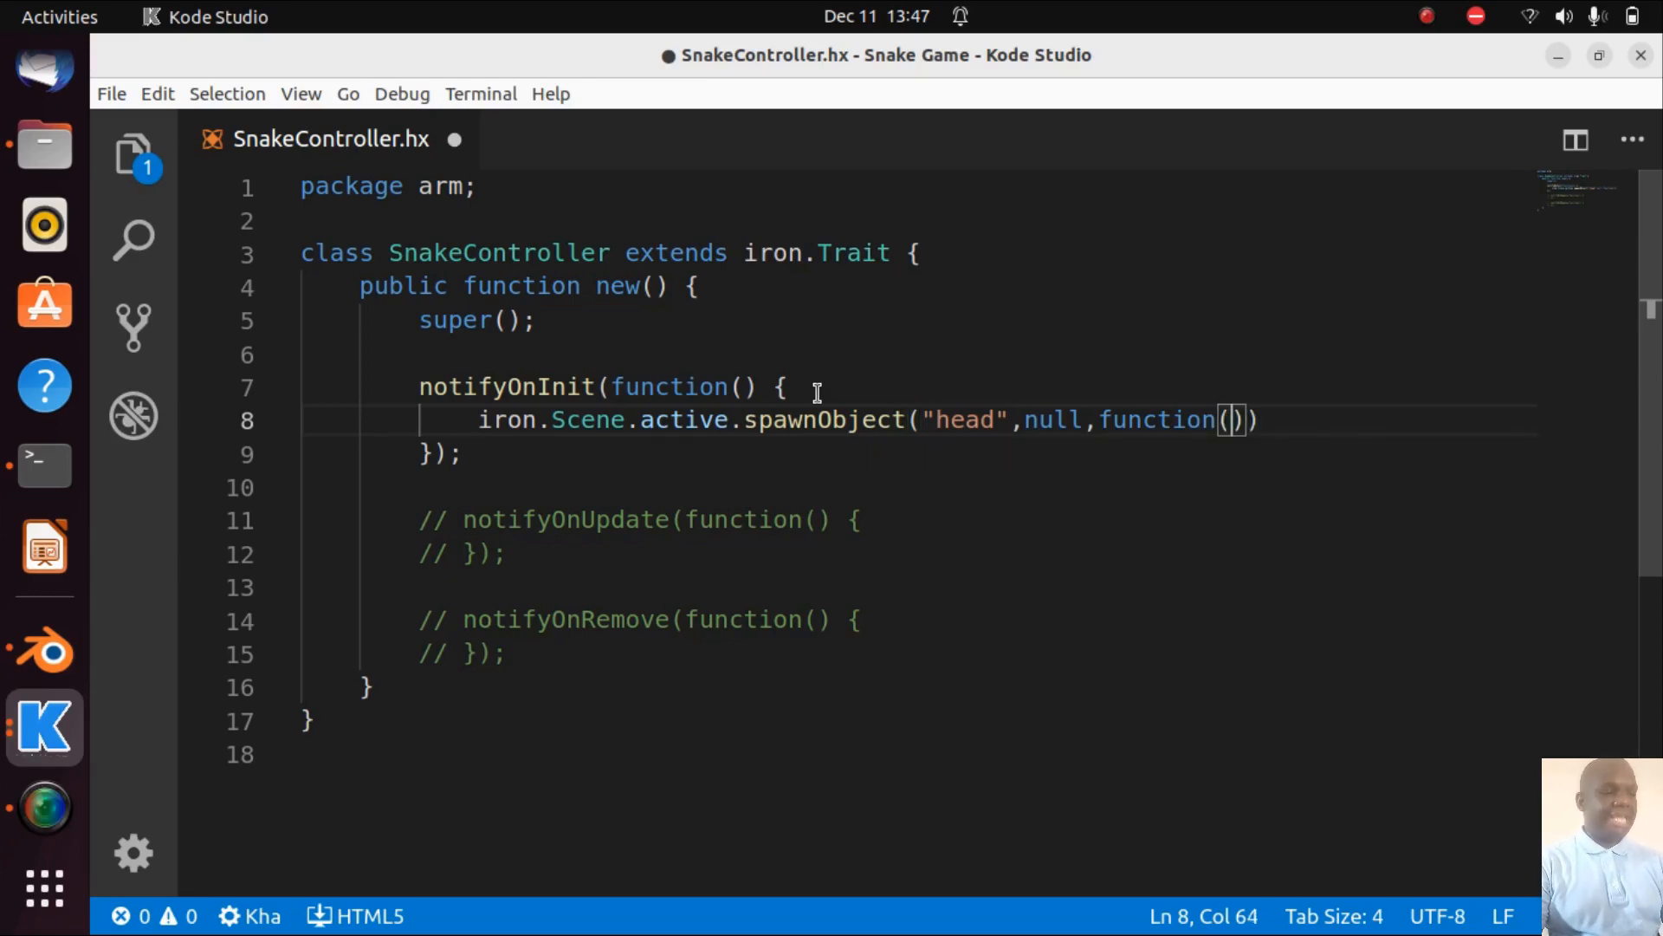
pyautogui.write('o')
pyautogui.press('BackSpace')
pyautogui.write('head:')
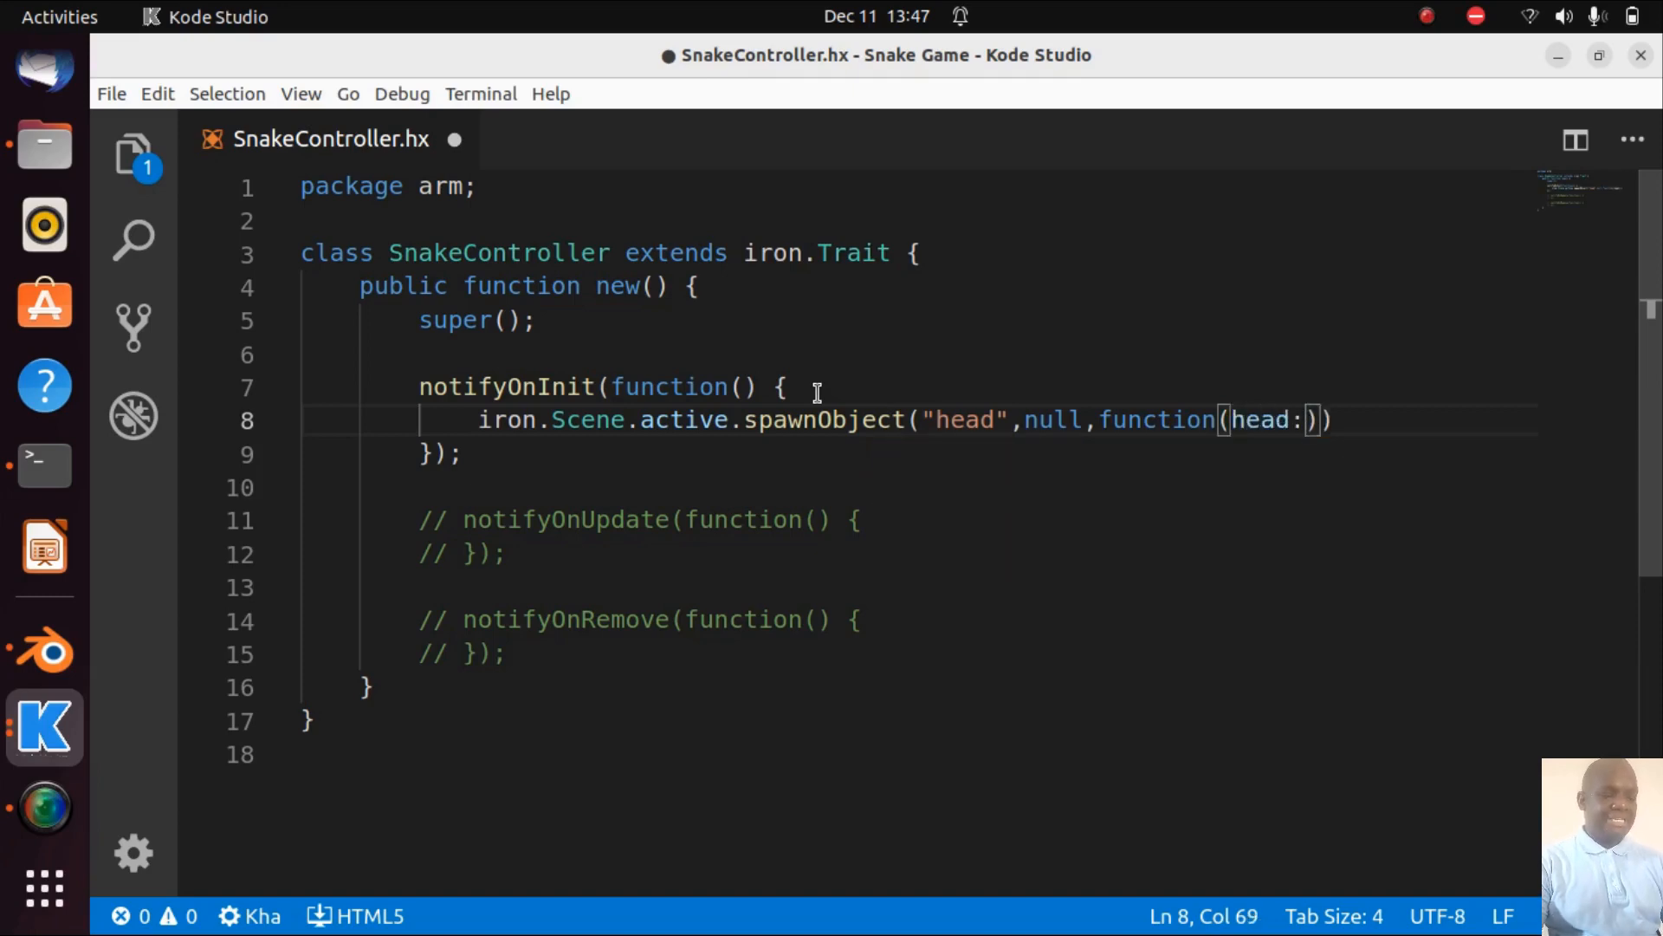
pyautogui.write('iron')
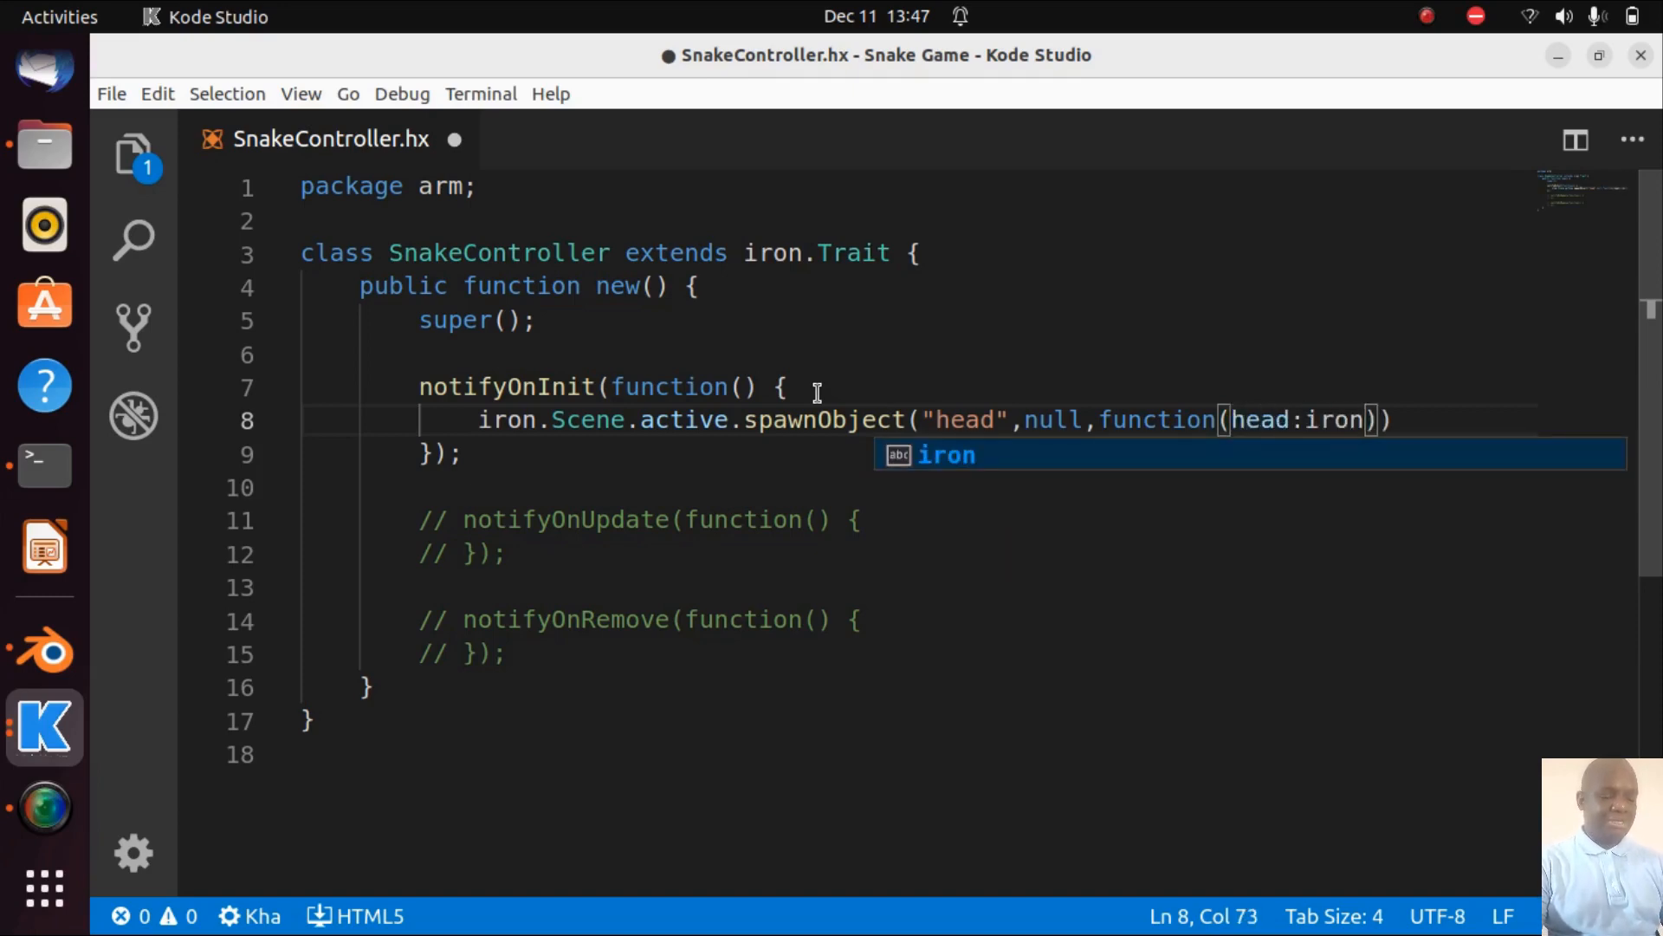
pyautogui.write('.')
pyautogui.write('object.')
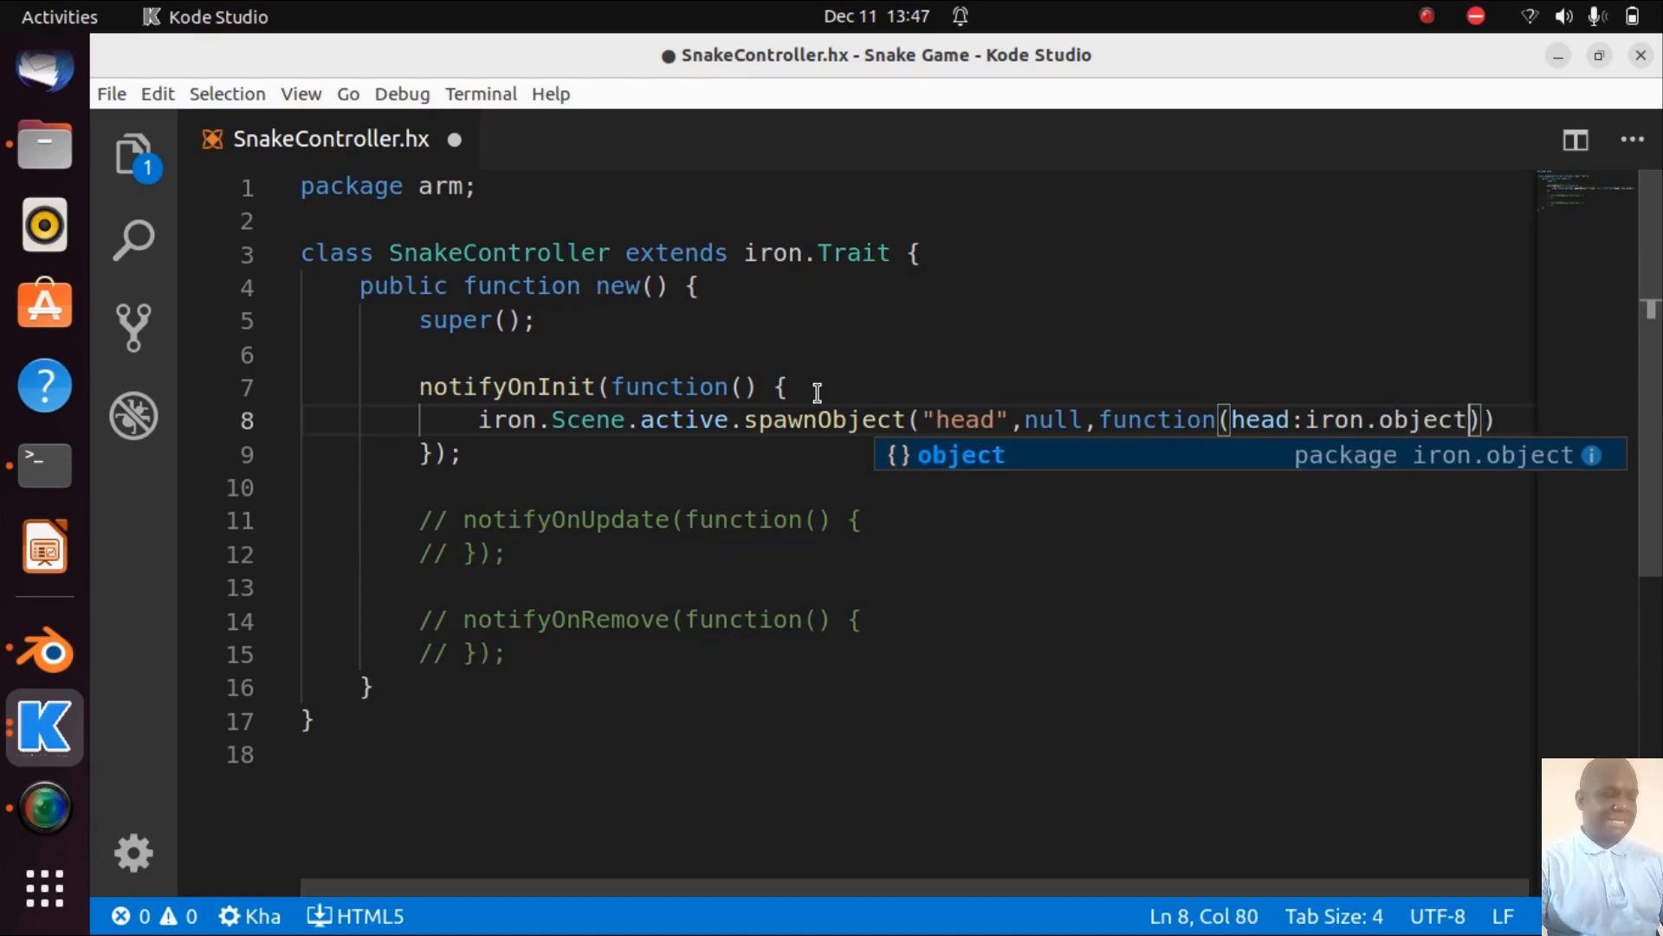
pyautogui.write('Object)')
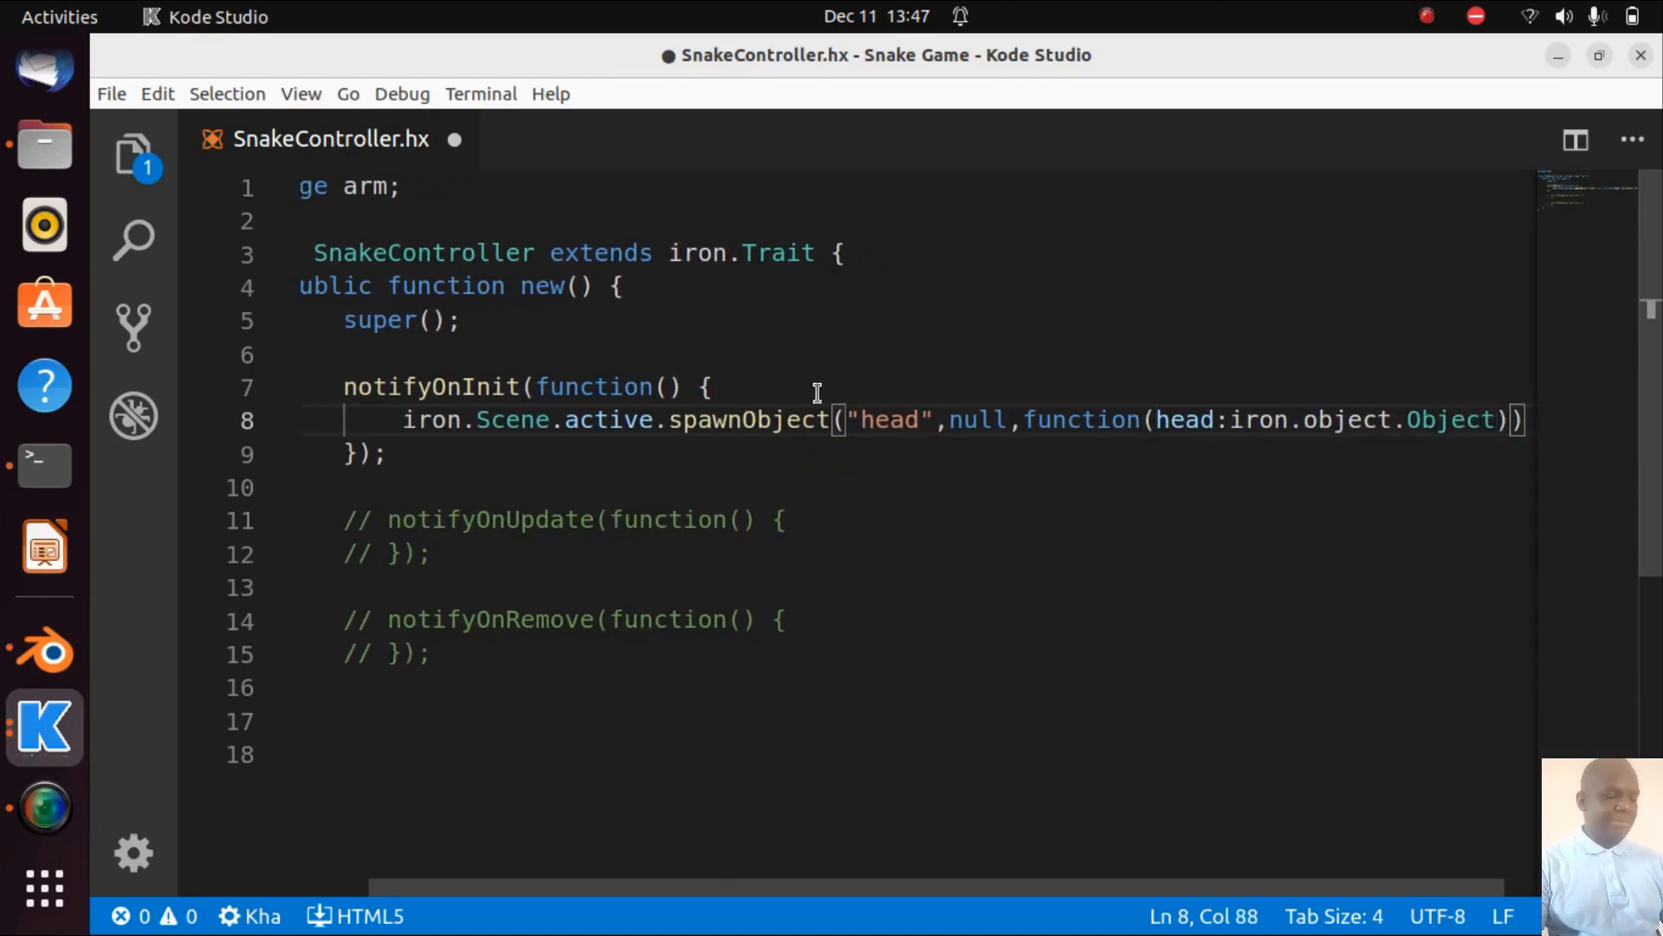
# - Give the spawnObject callback a multi-line body in braces and end the call with a semicolon
pyautogui.write('{')
pyautogui.press('Return')
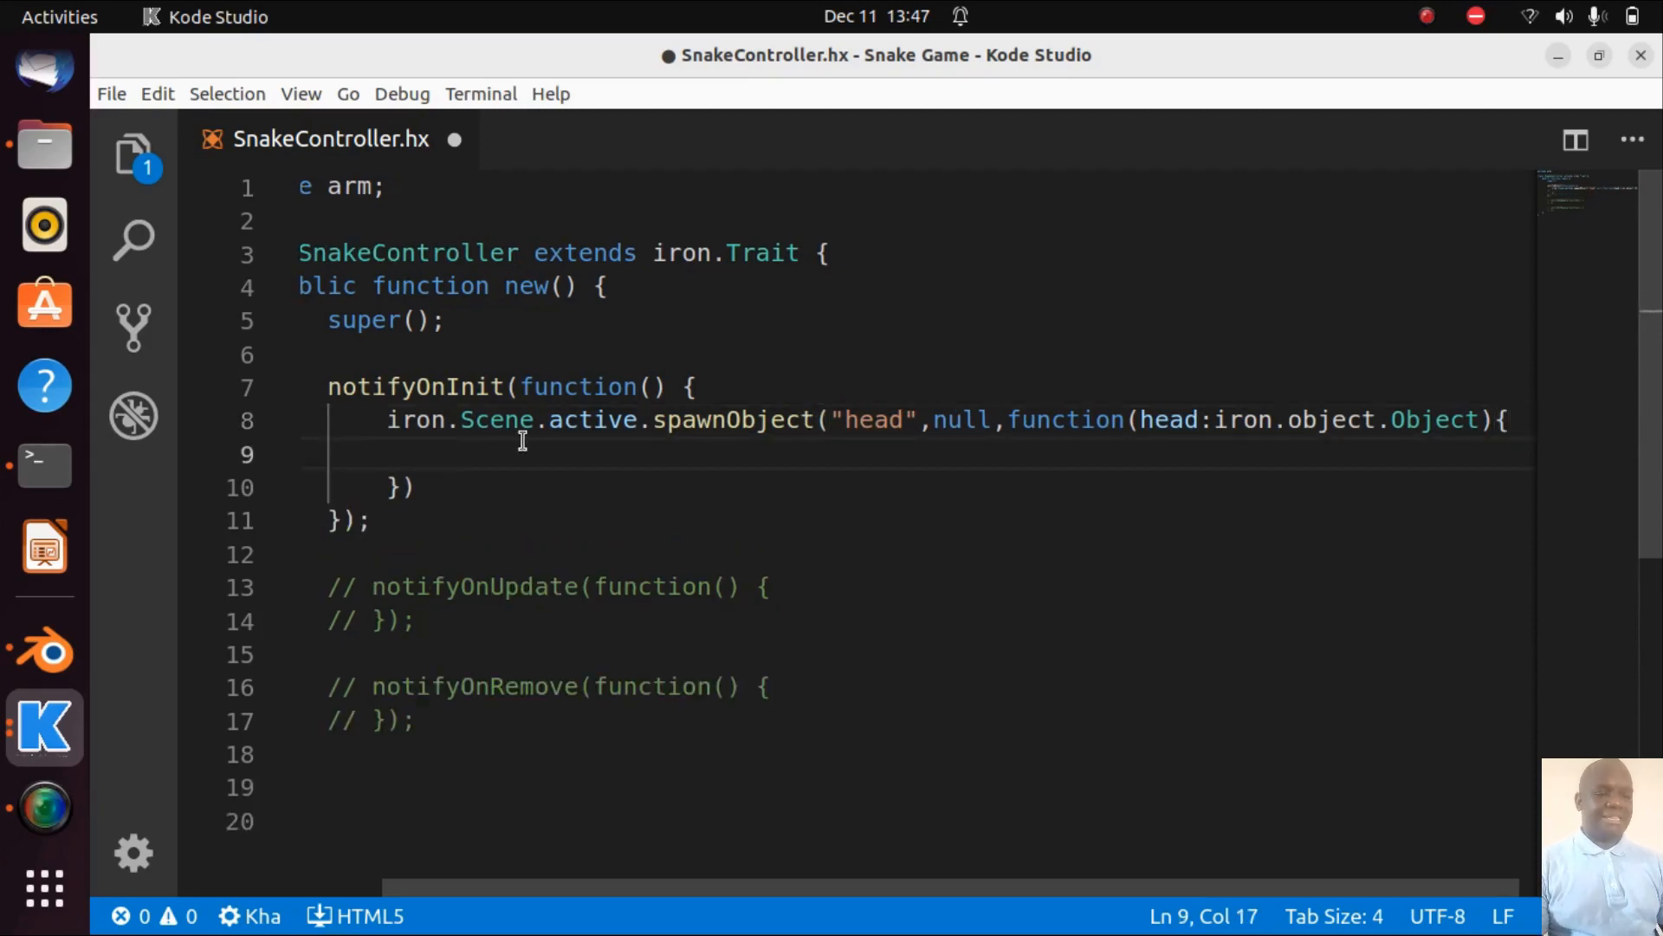
pyautogui.click(439, 488)
pyautogui.write(';')
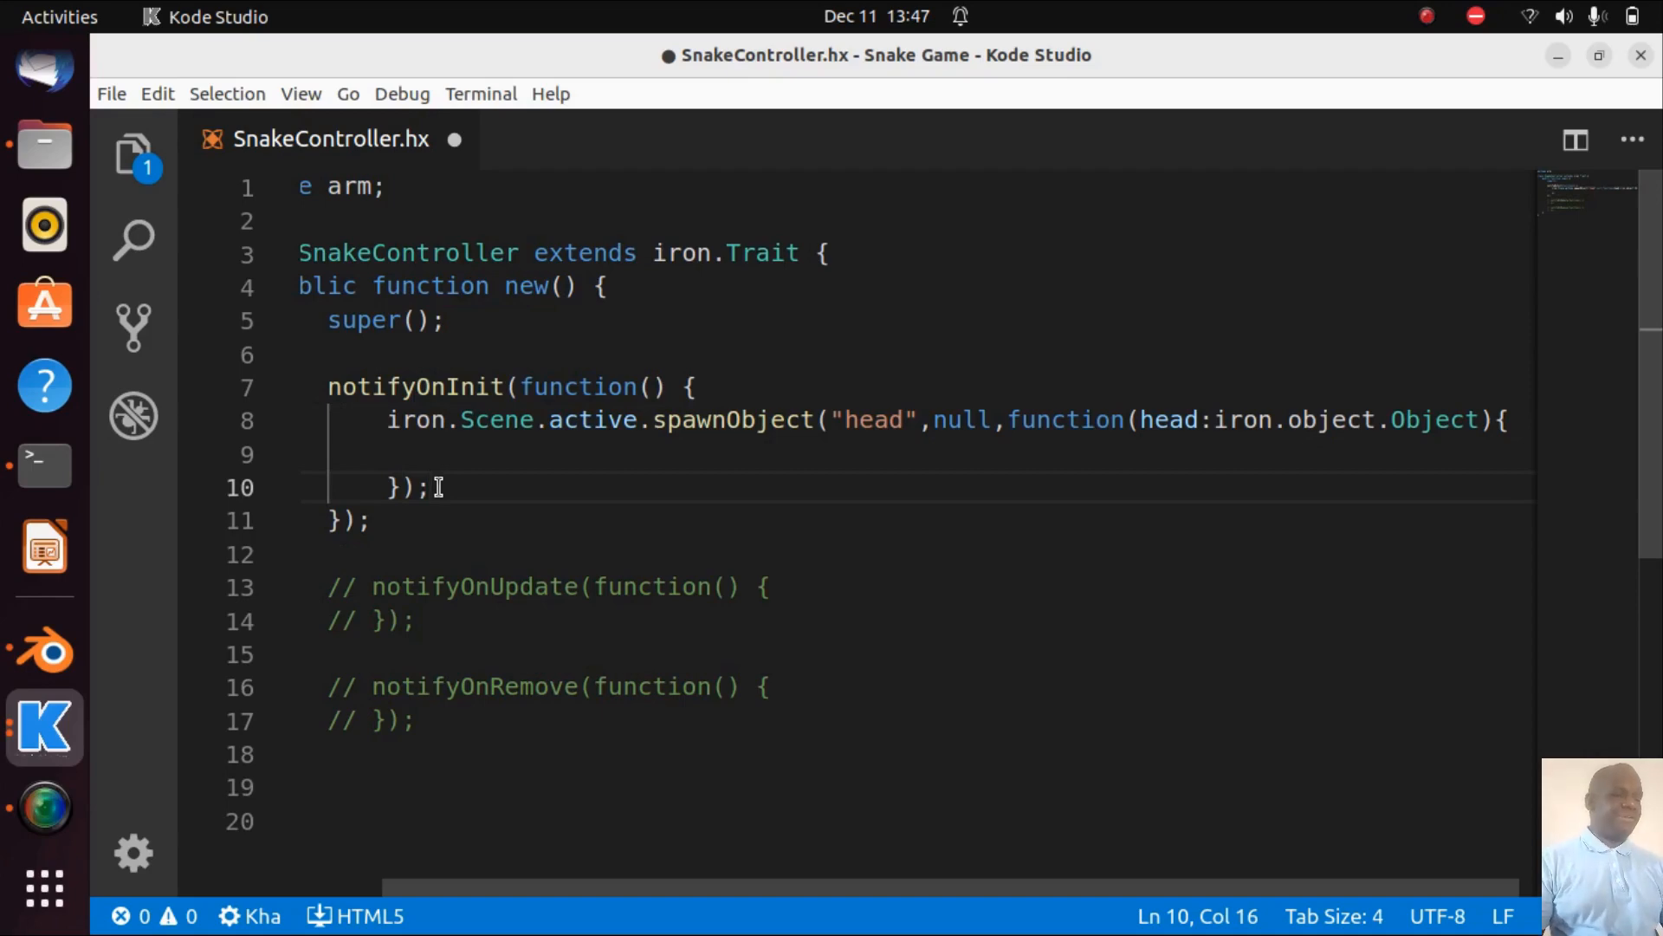
# - Write head.transform.loc.set(); in the callback body and place the cursor between its parentheses
pyautogui.click(488, 445)
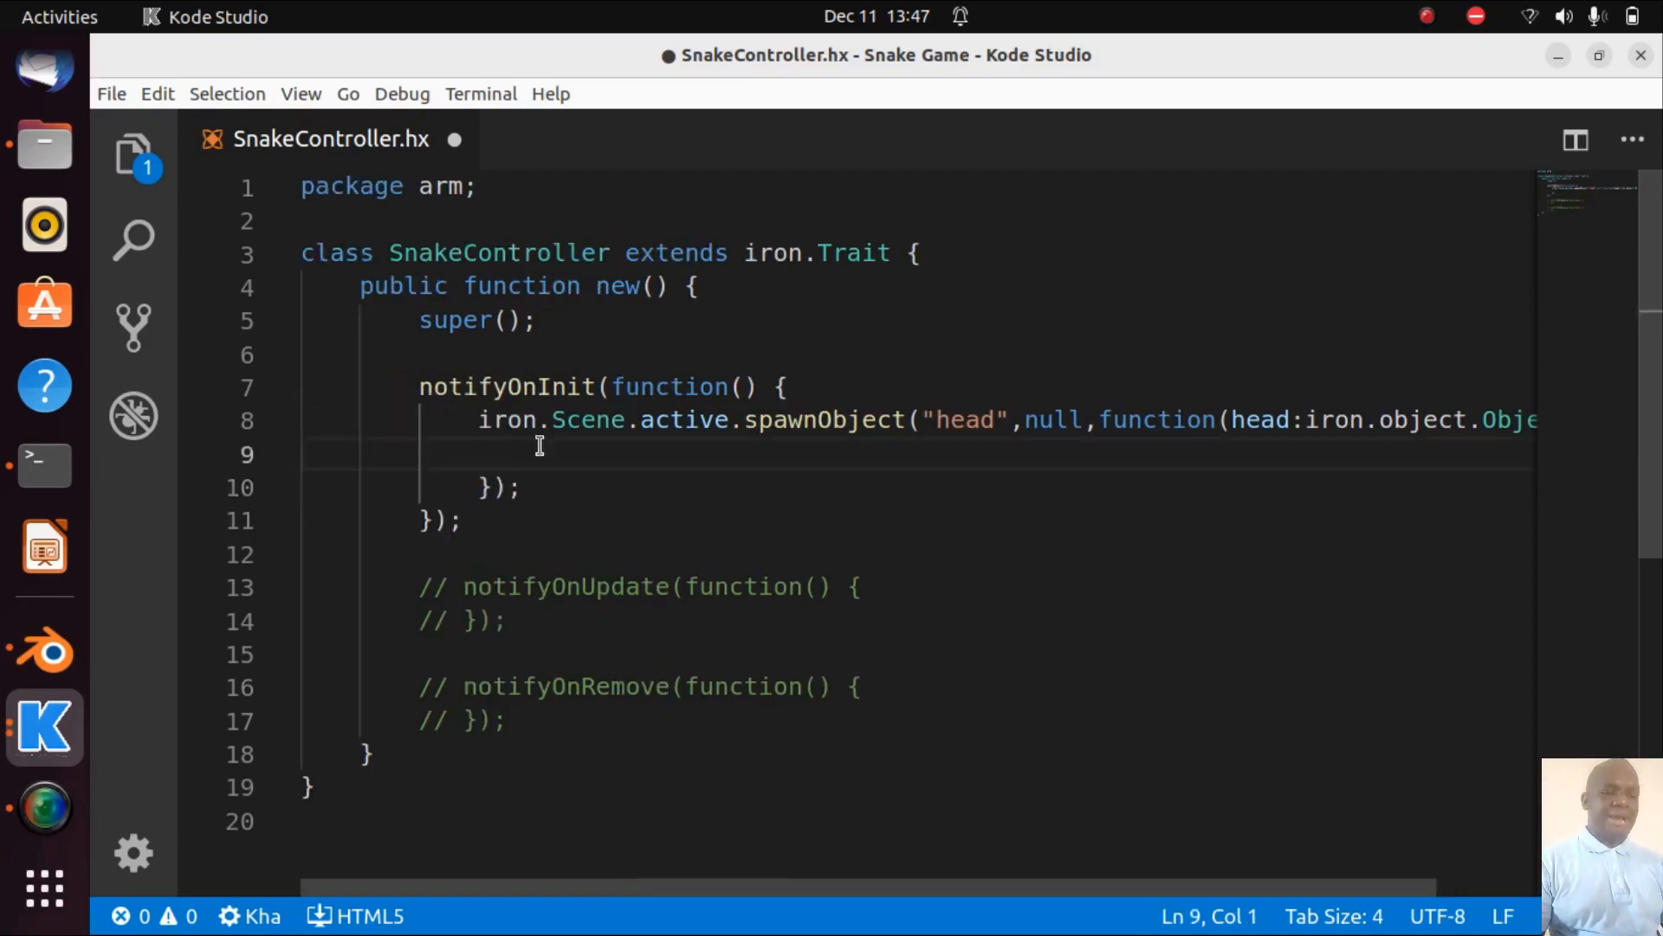
pyautogui.click(639, 445)
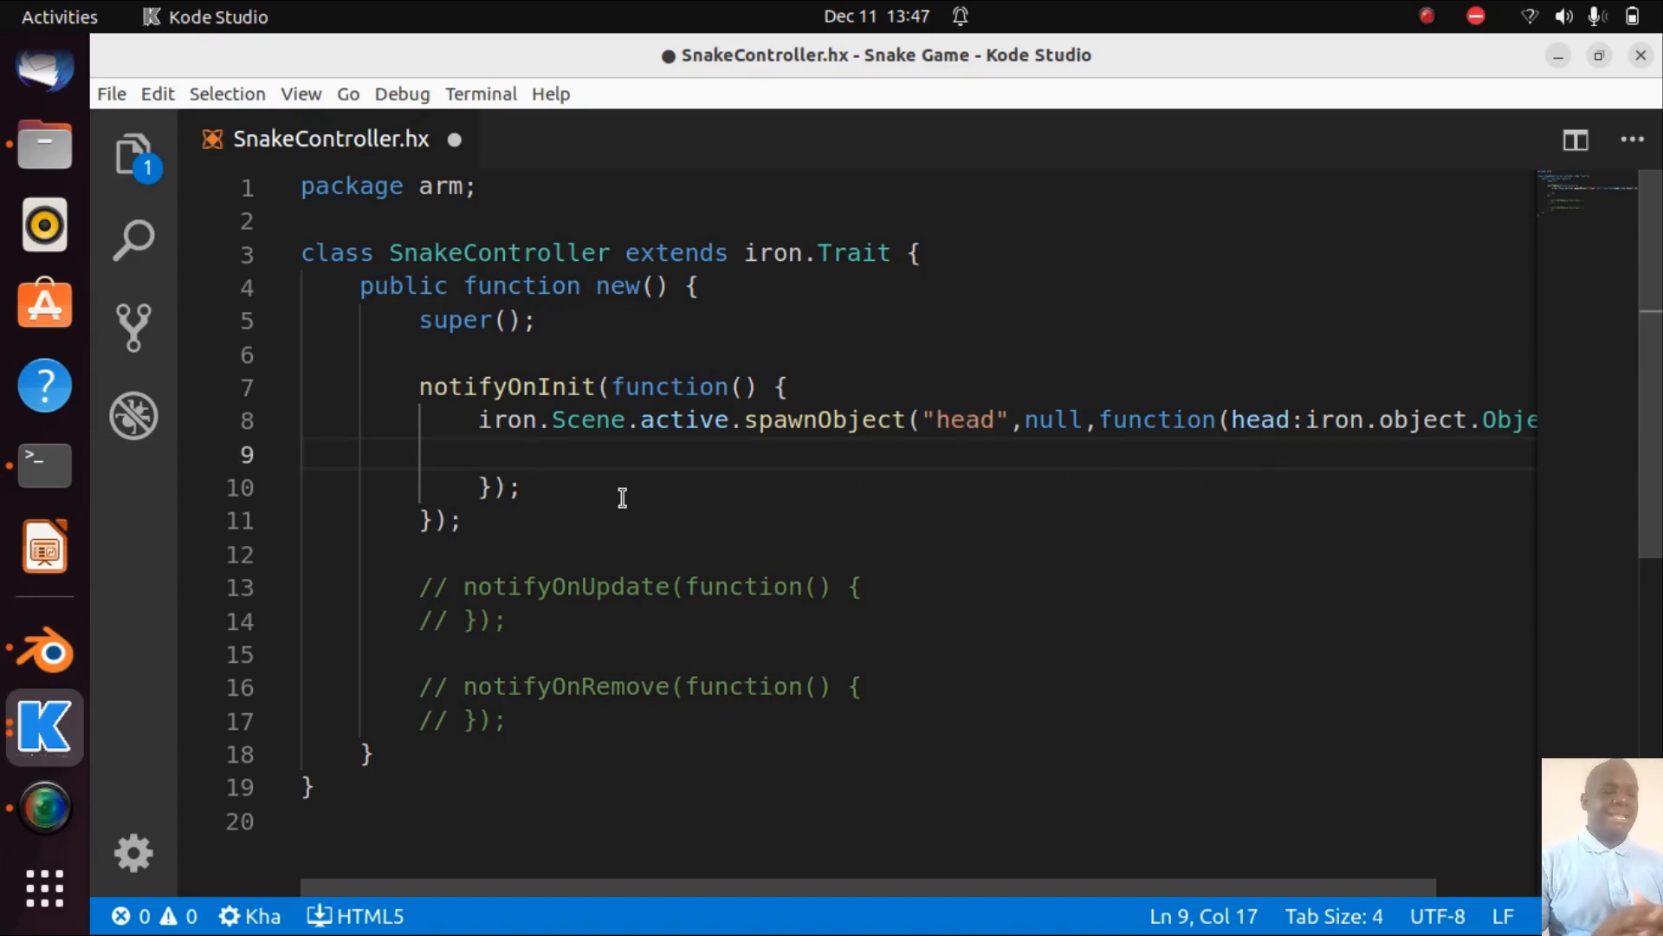
pyautogui.write('h')
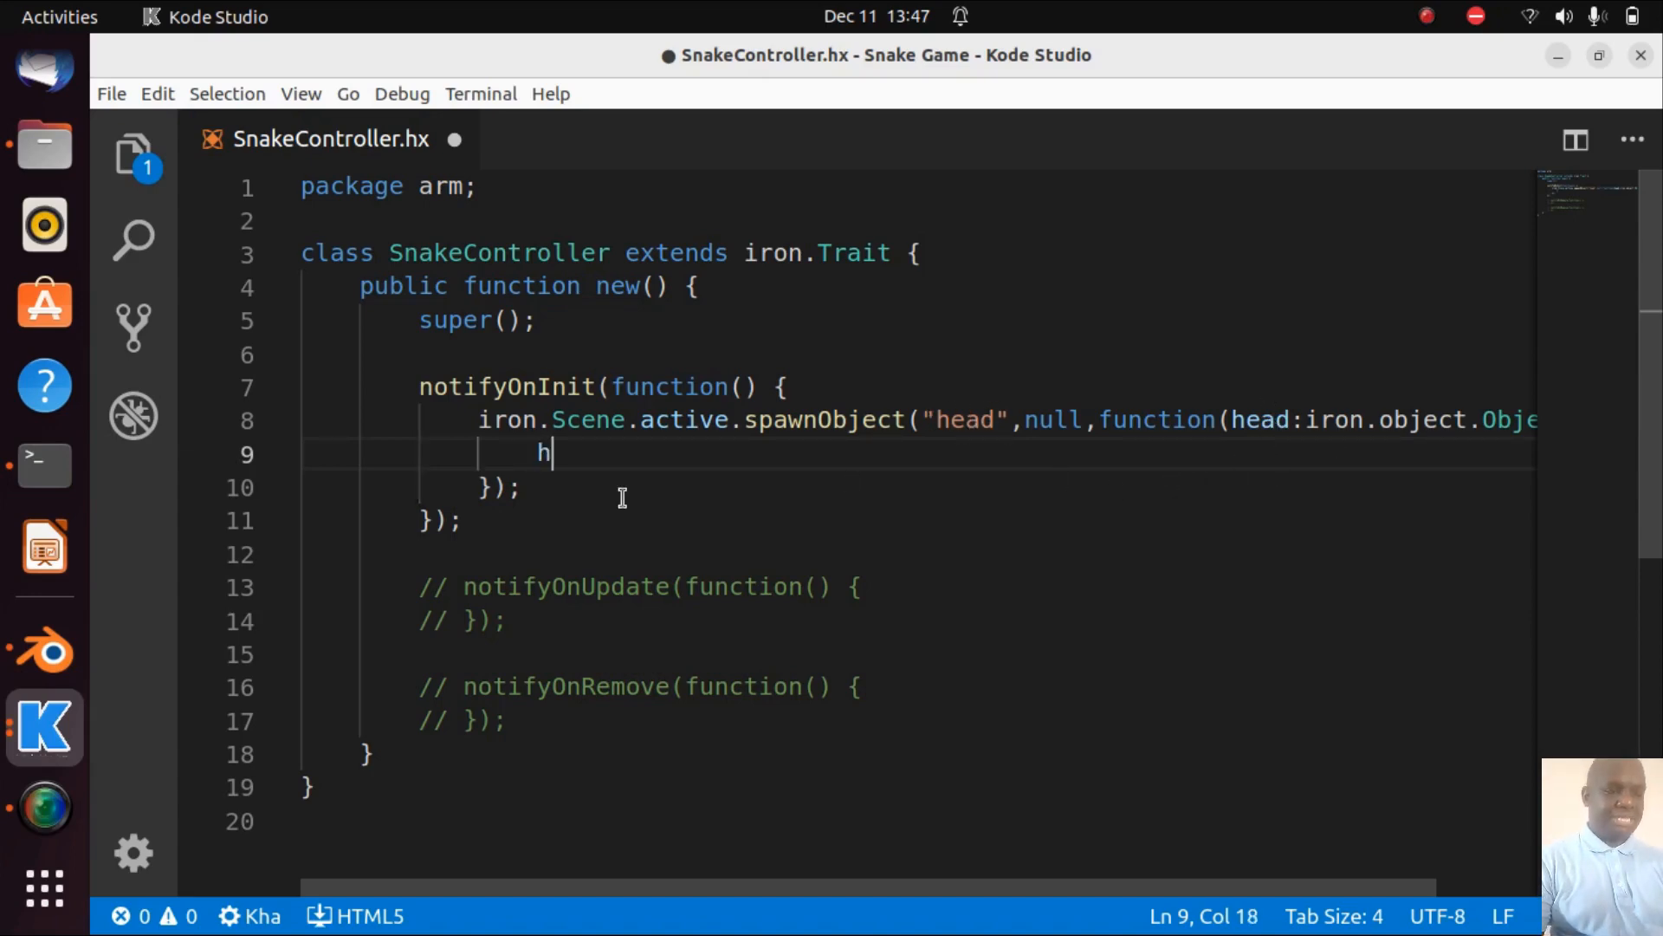
pyautogui.write('ead.tran')
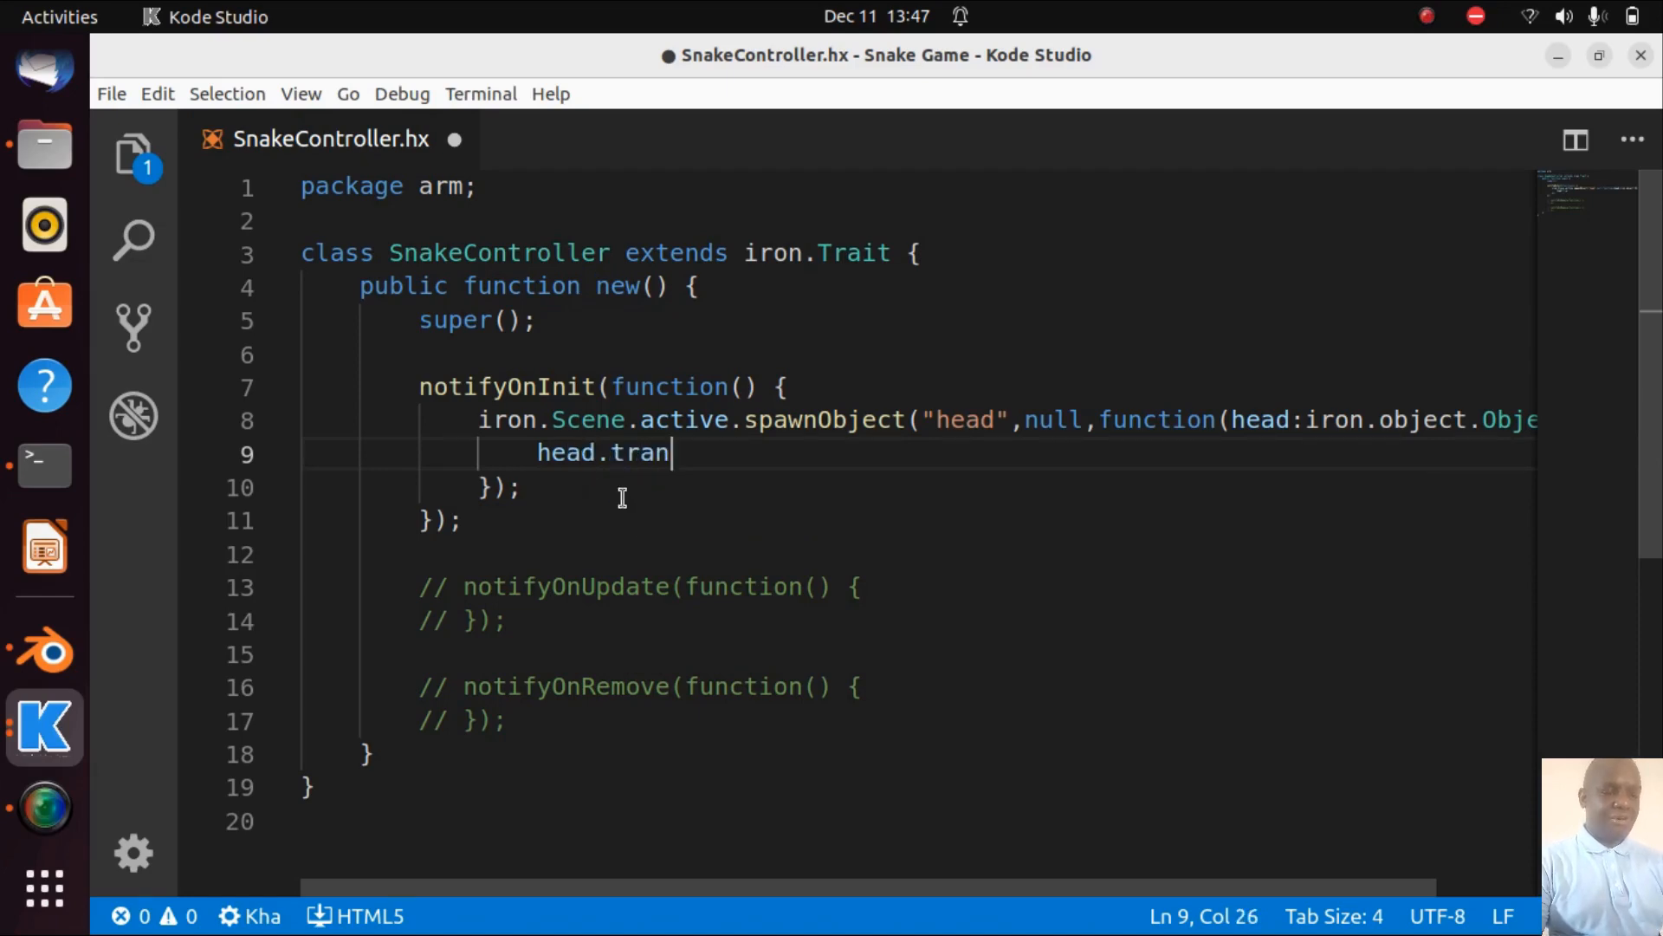
pyautogui.write('sform.')
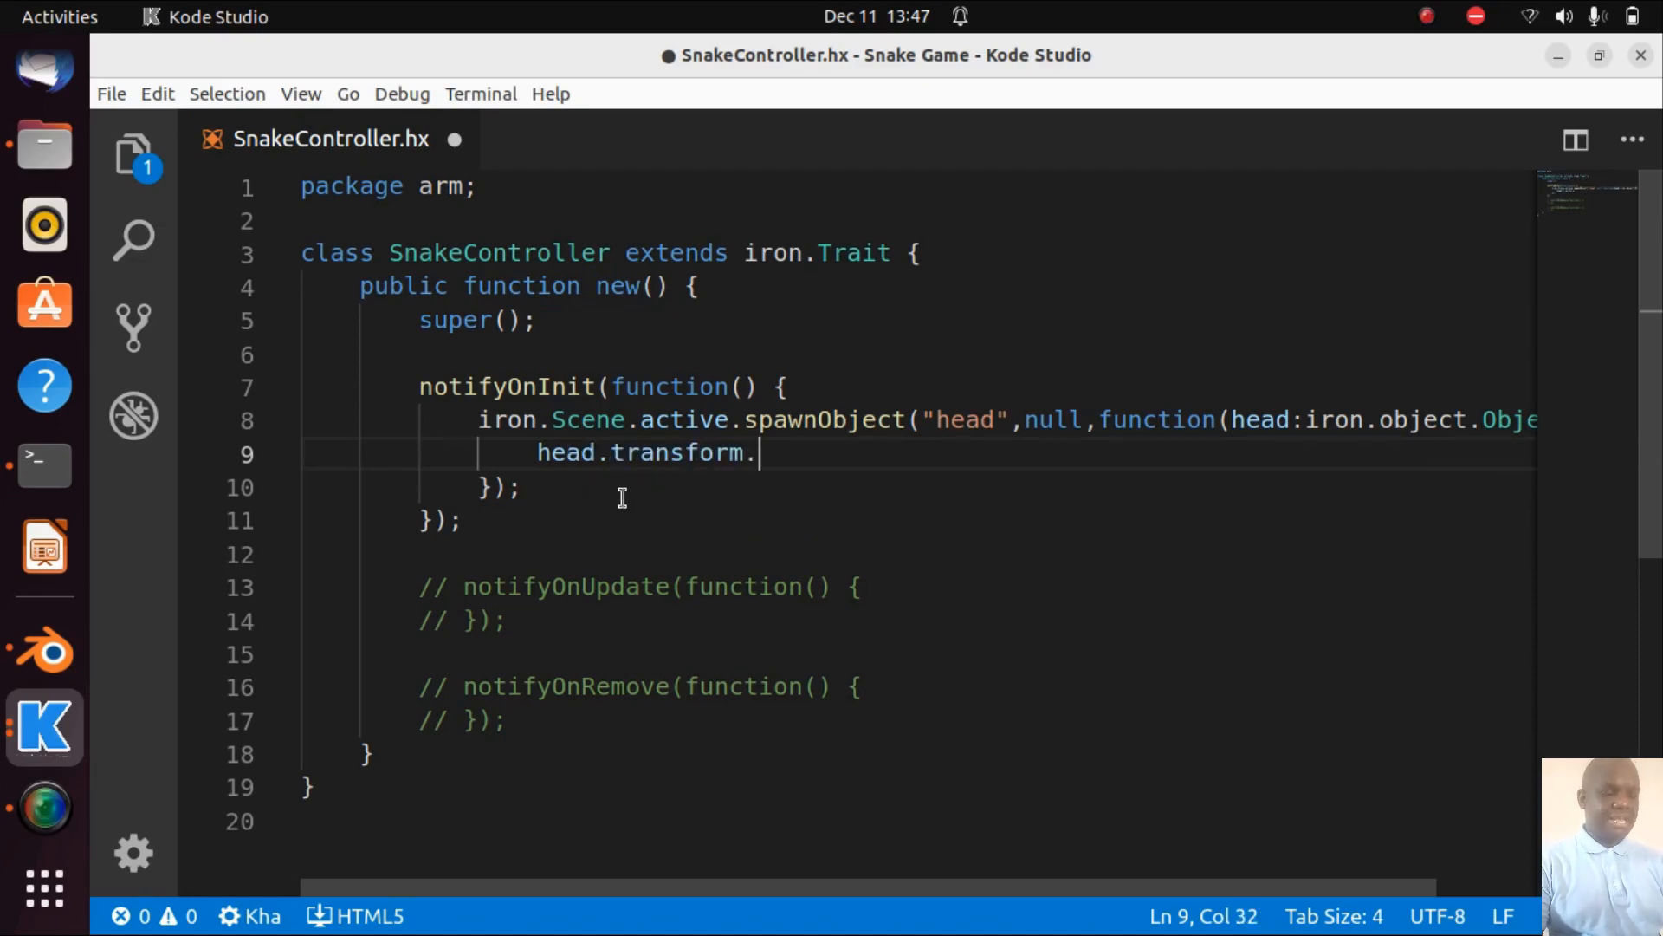
pyautogui.write('loc.se')
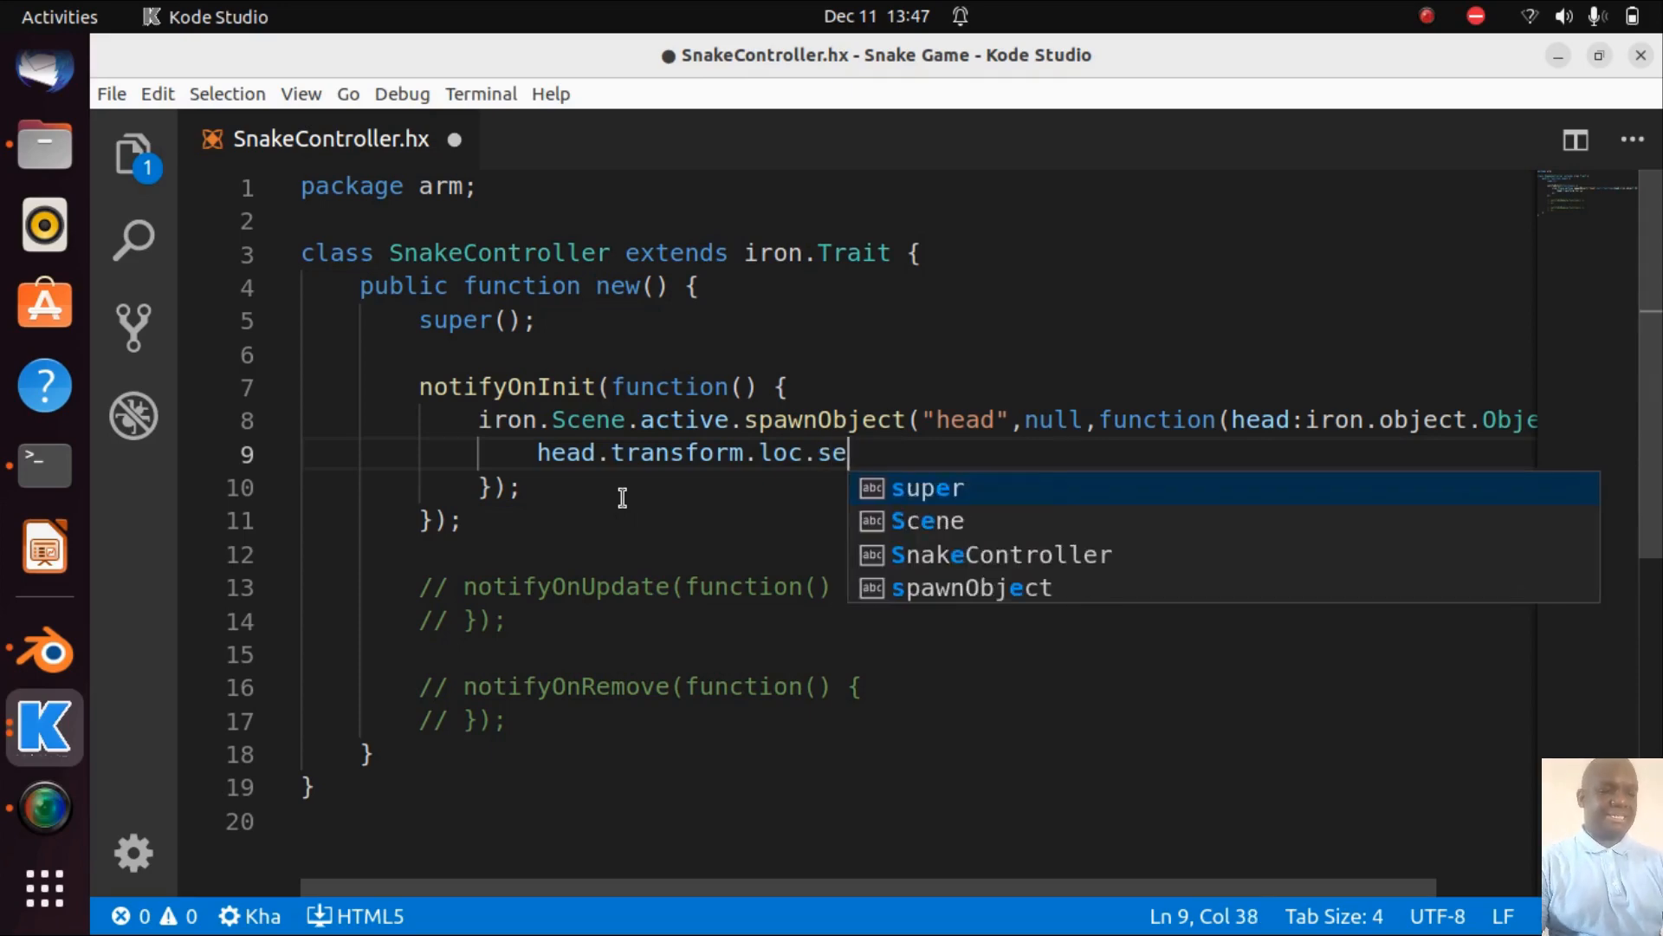
pyautogui.write('t()')
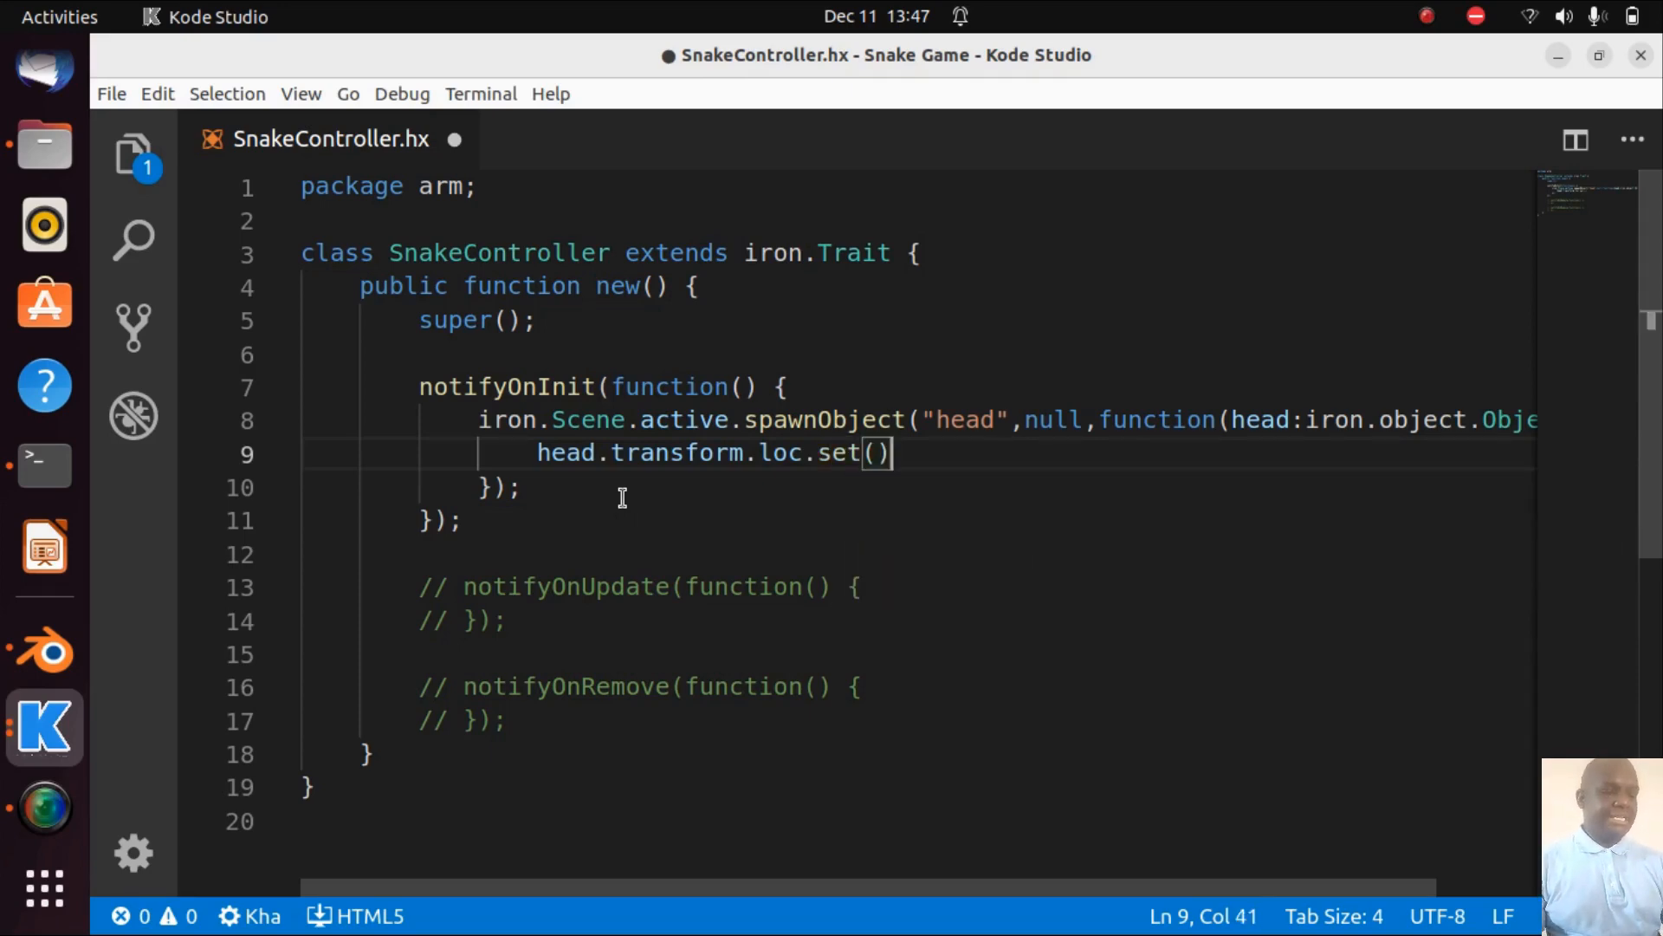
pyautogui.write(';')
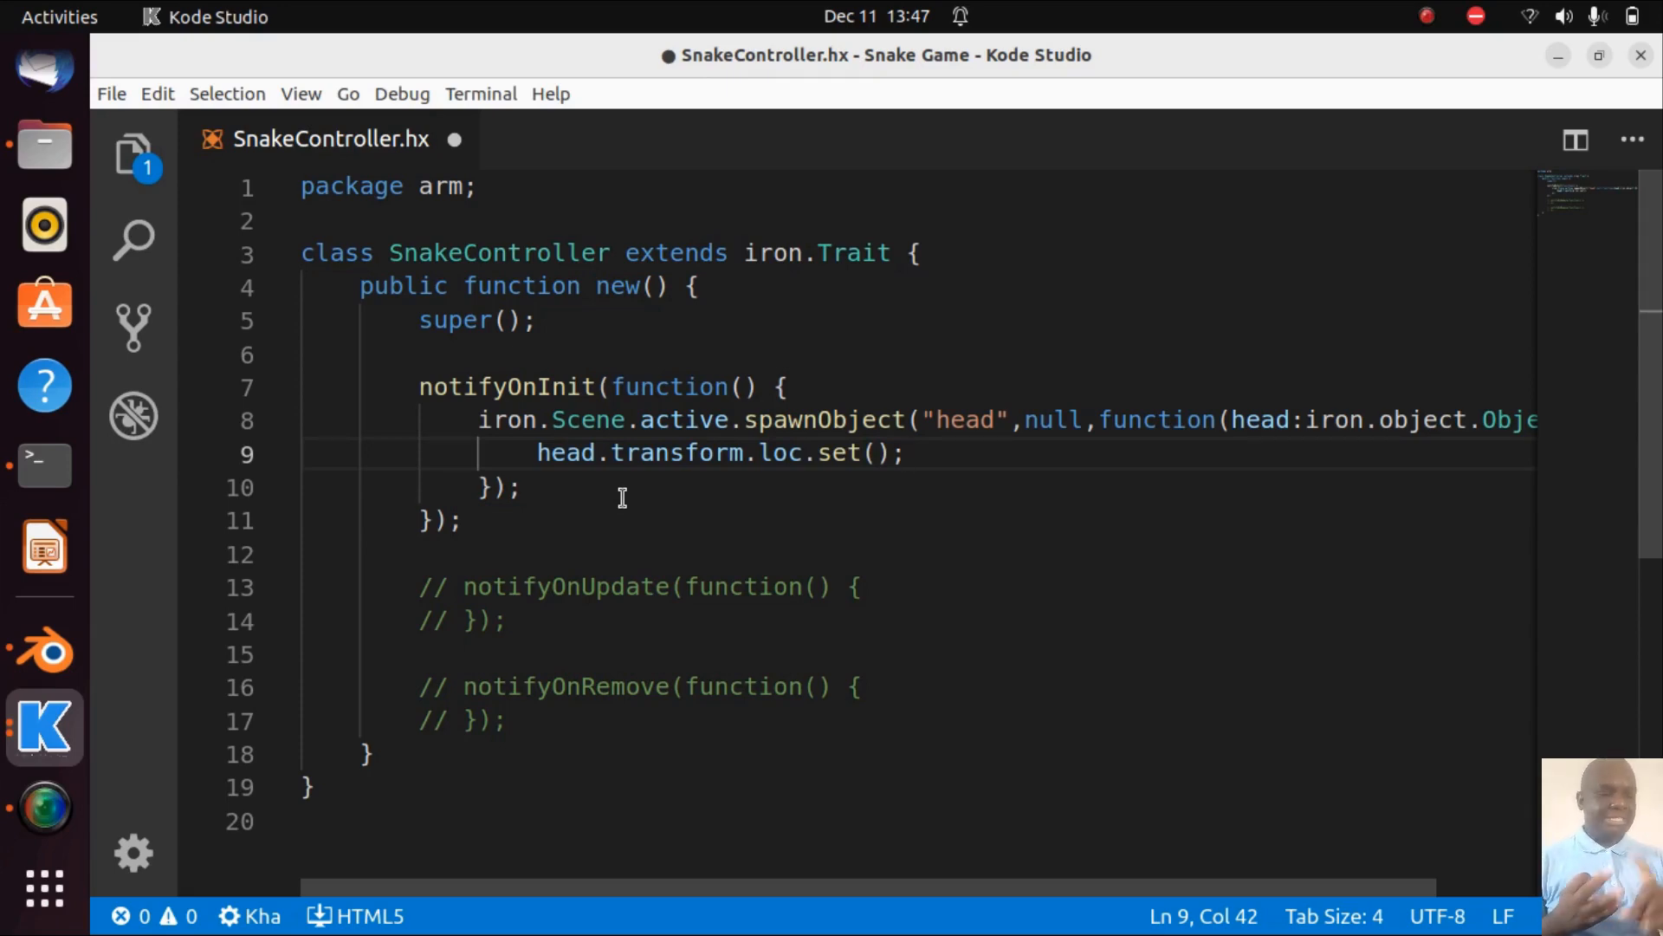
pyautogui.press('Left')
pyautogui.press('Left')
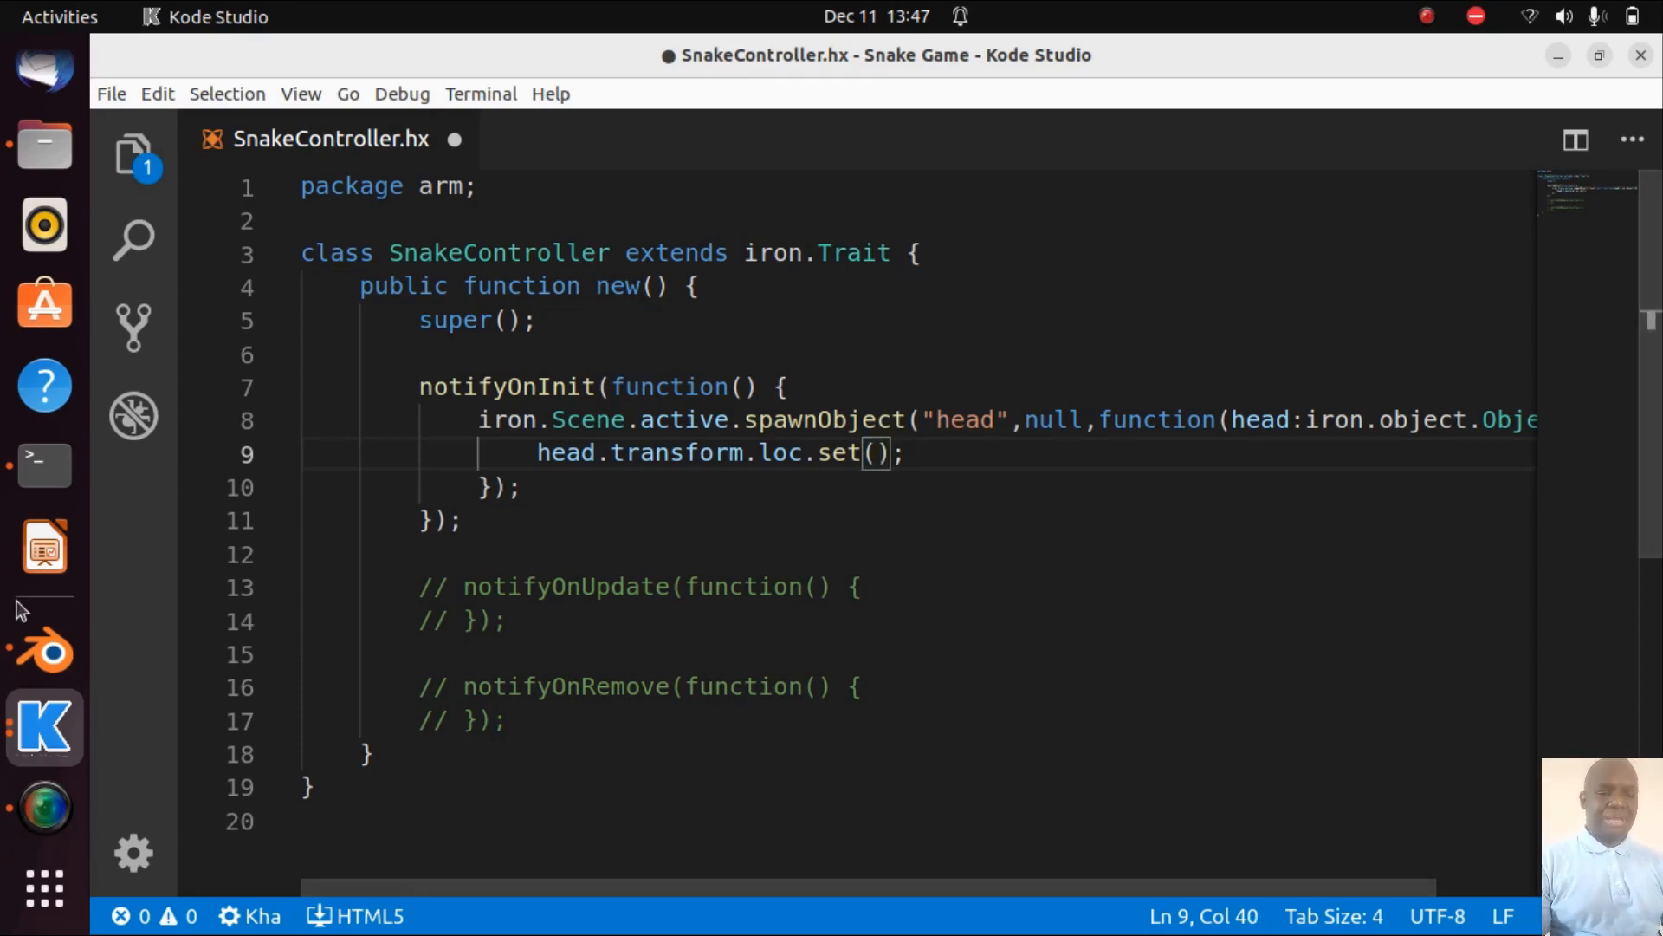
# - Check the grid's origin cell in Blender, return to Kode Studio and complete loc.set with 6,5,0, adding an empty line below
pyautogui.click(44, 650)
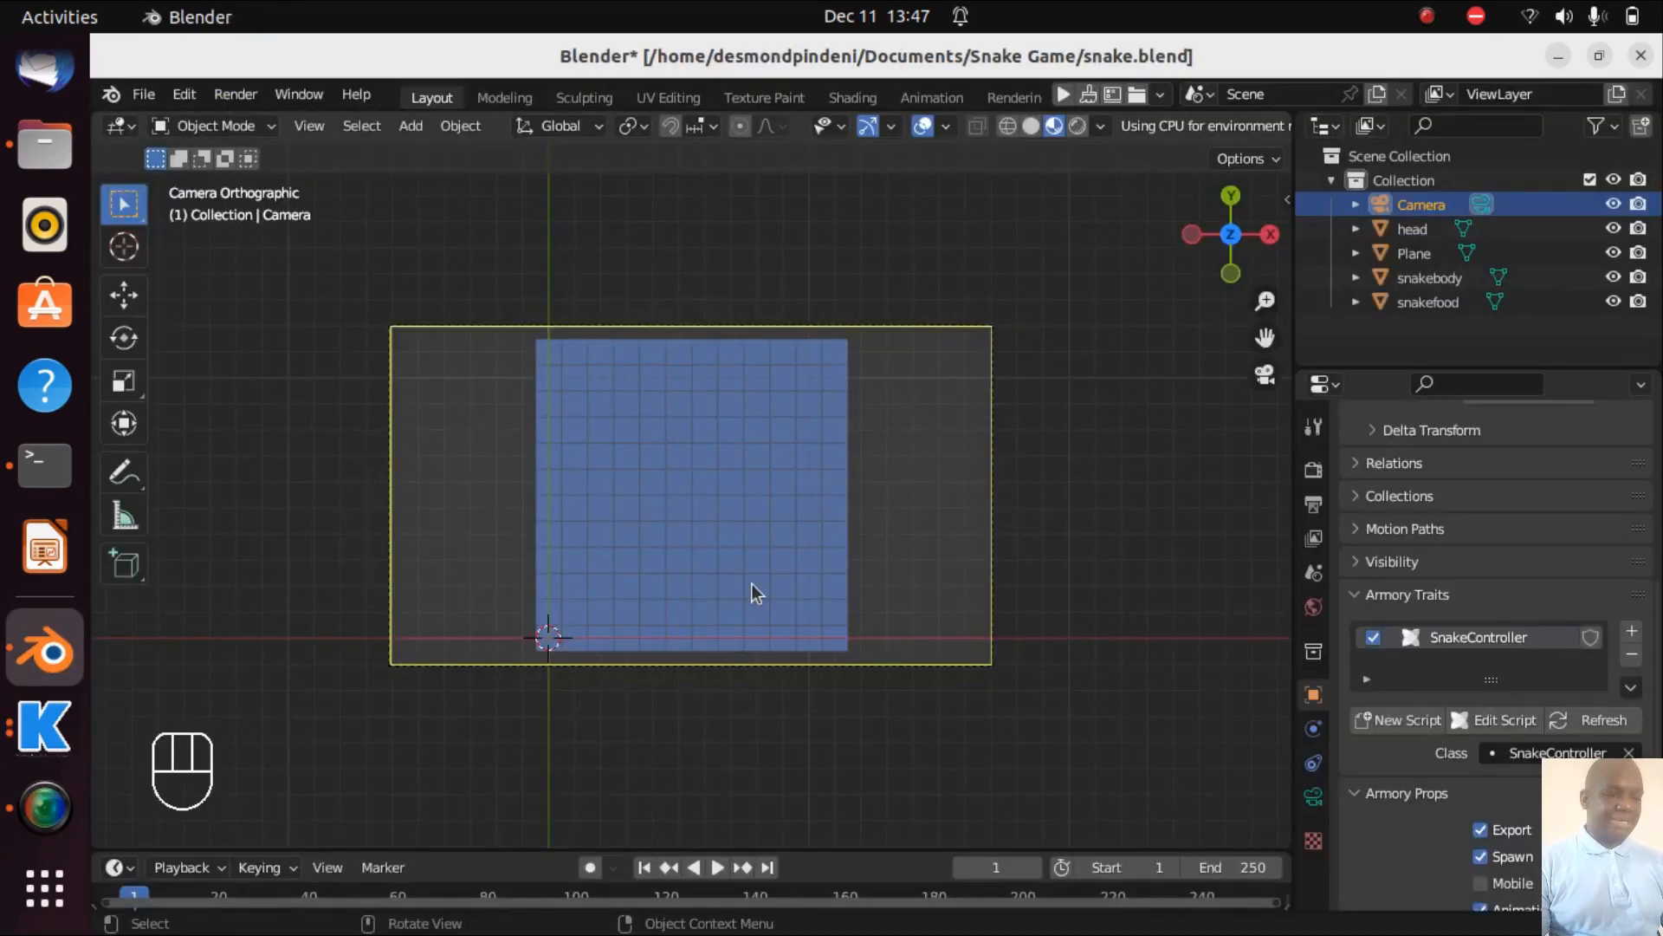
pyautogui.scroll(3, 752, 584)
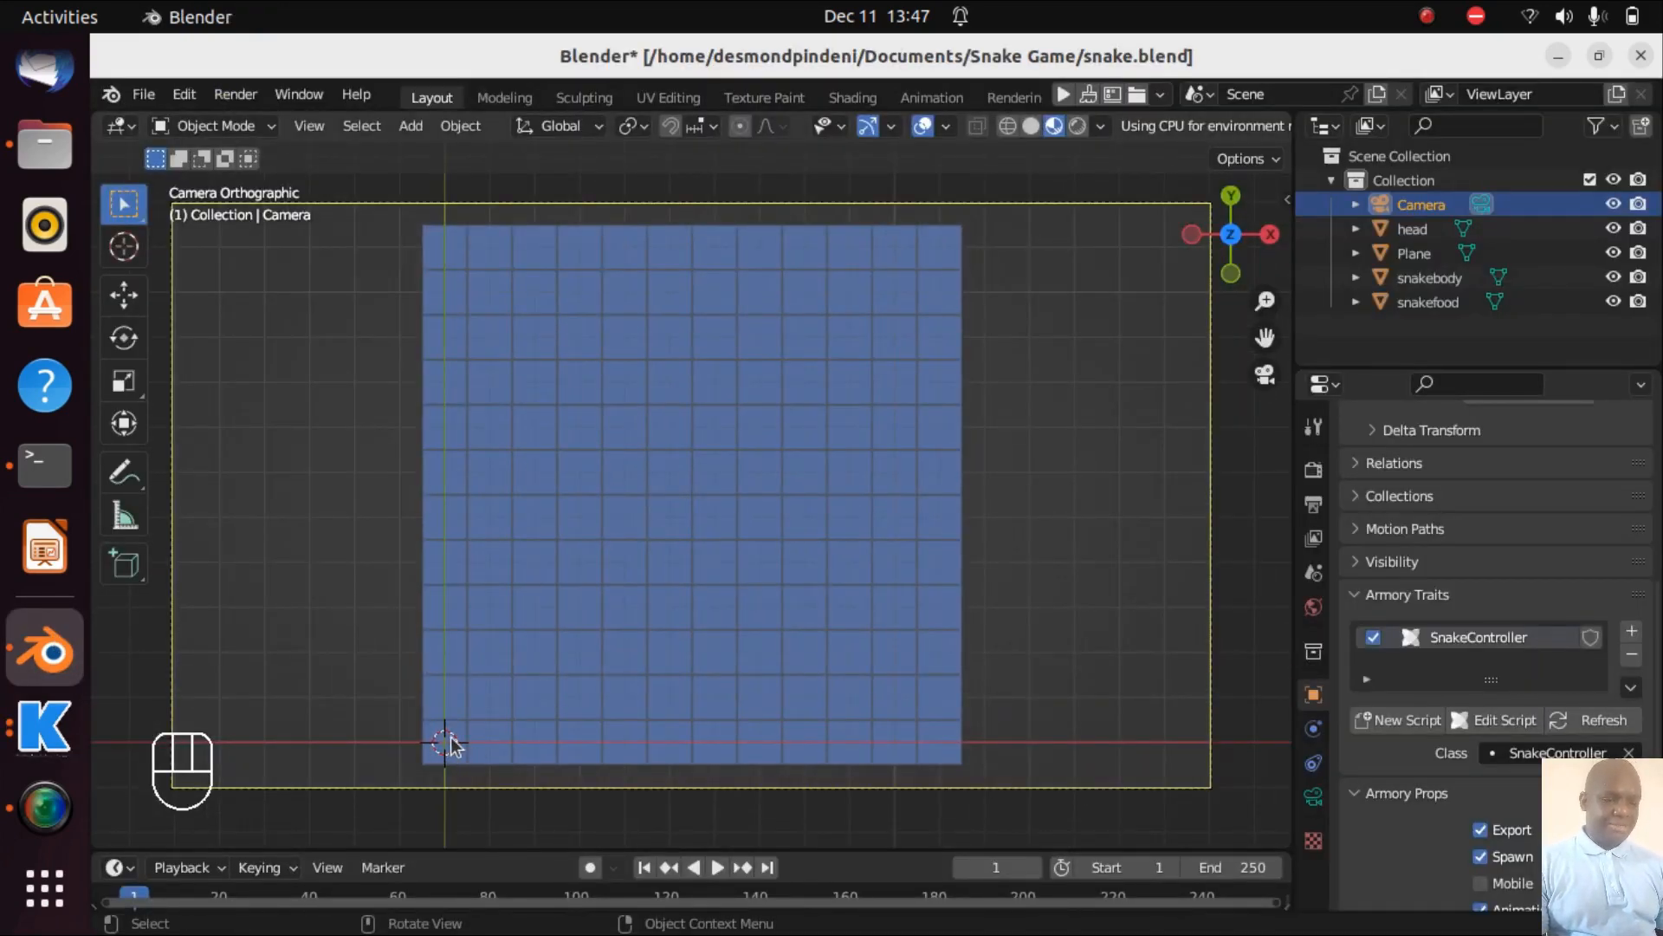
pyautogui.click(450, 743)
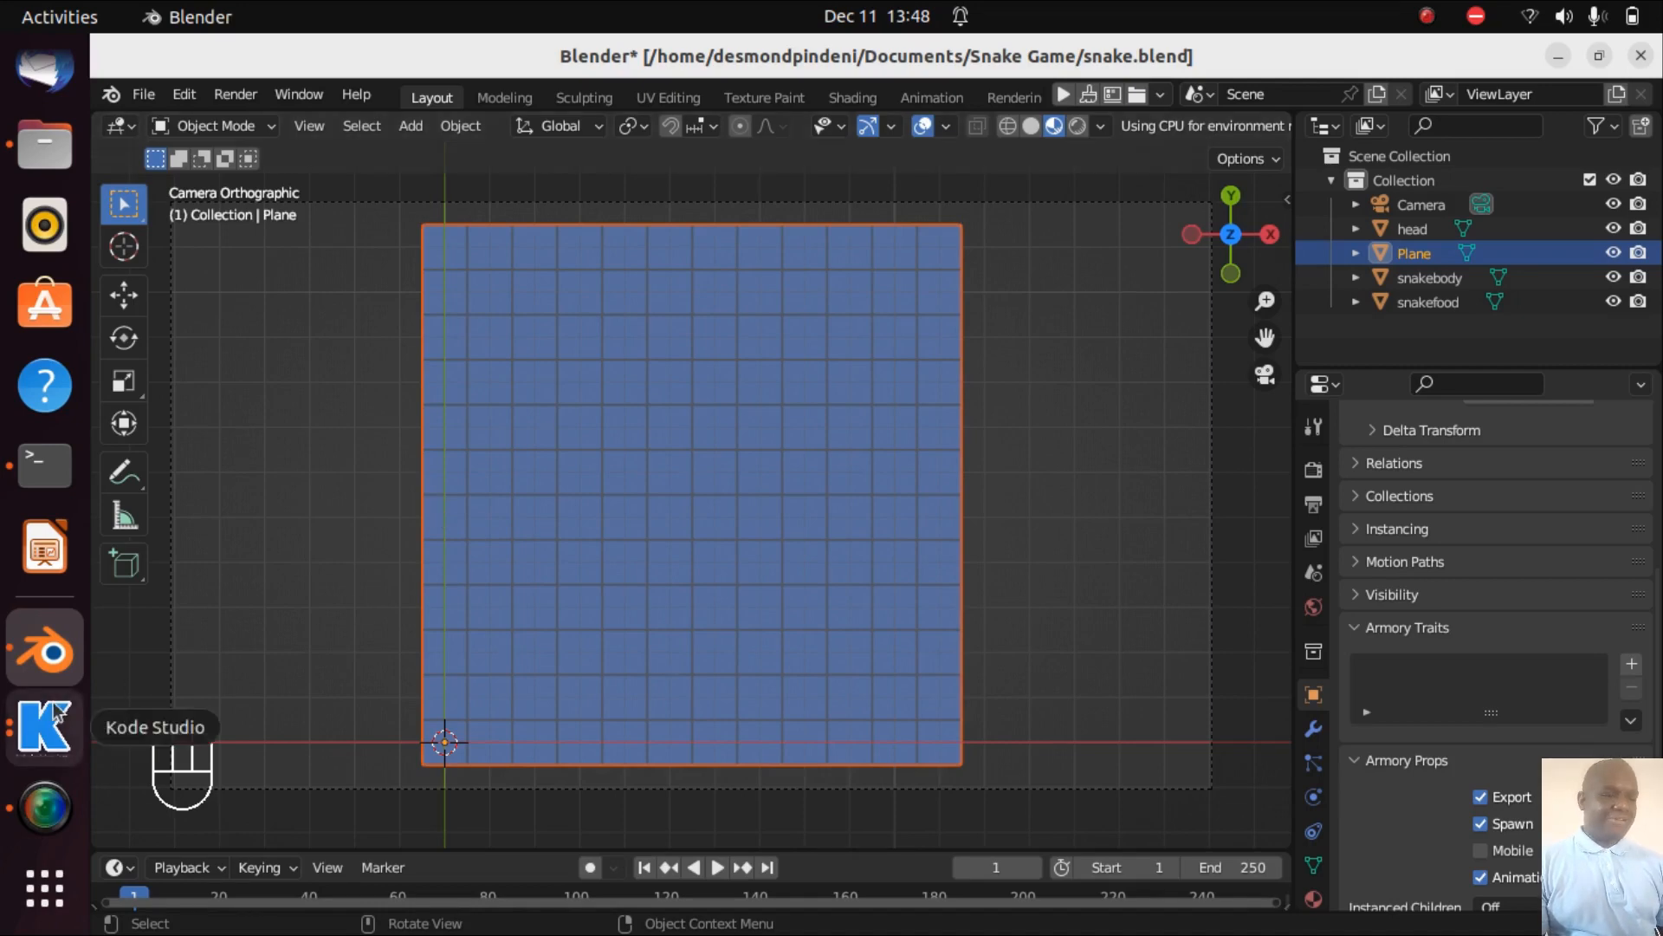
pyautogui.click(44, 726)
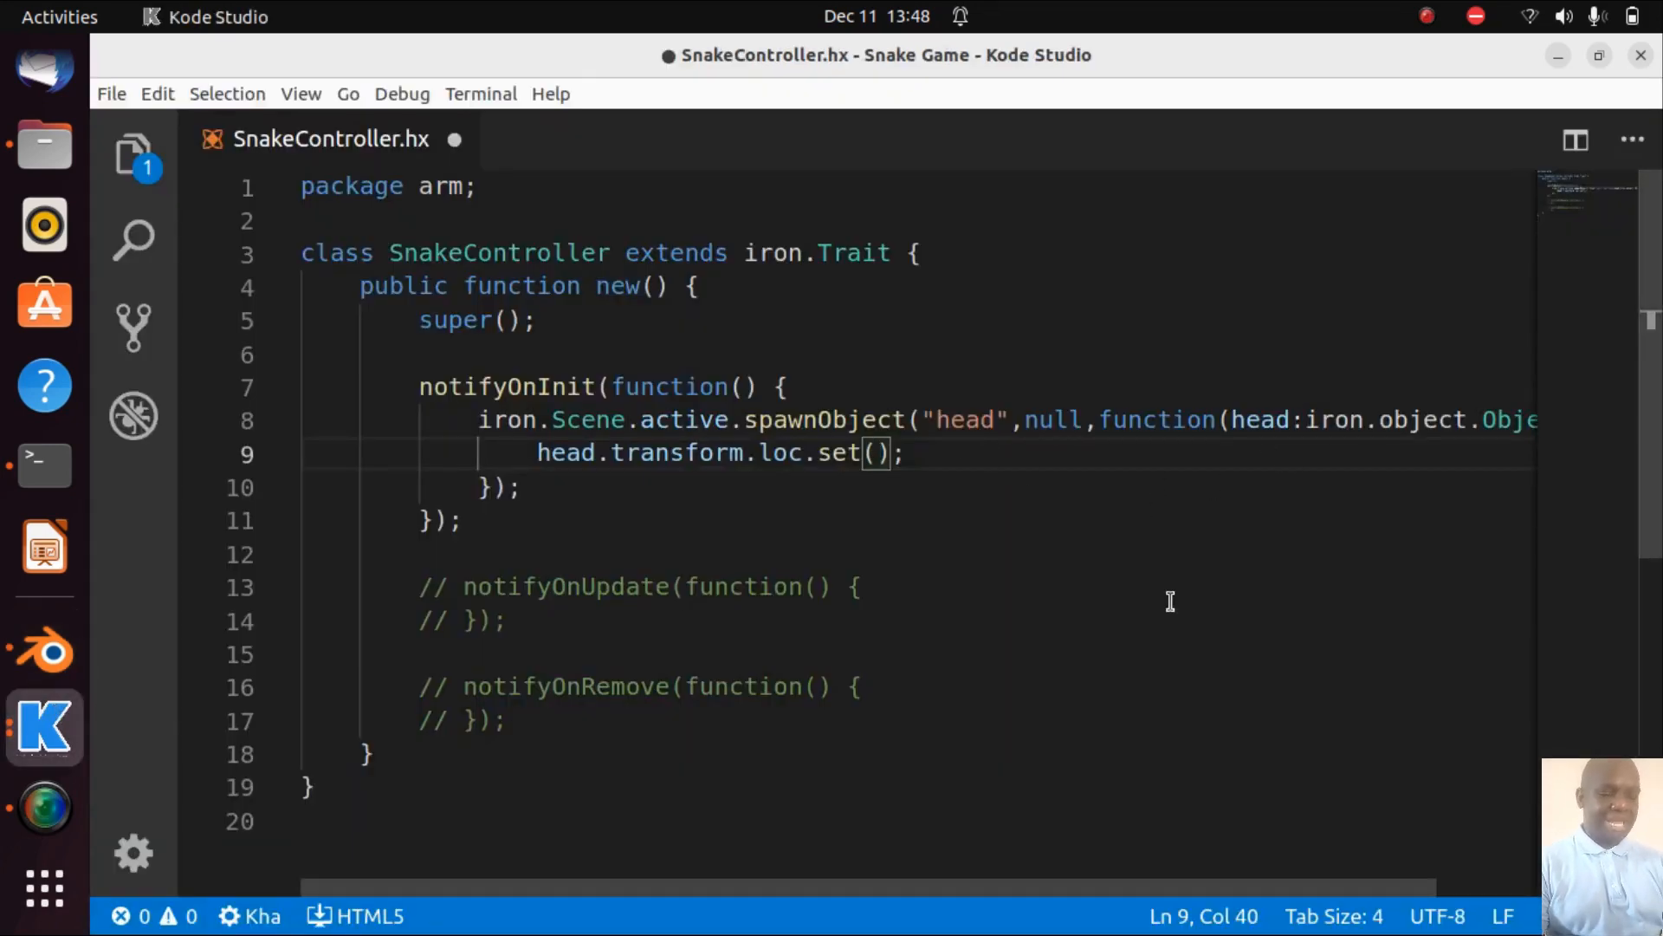
pyautogui.write('6,')
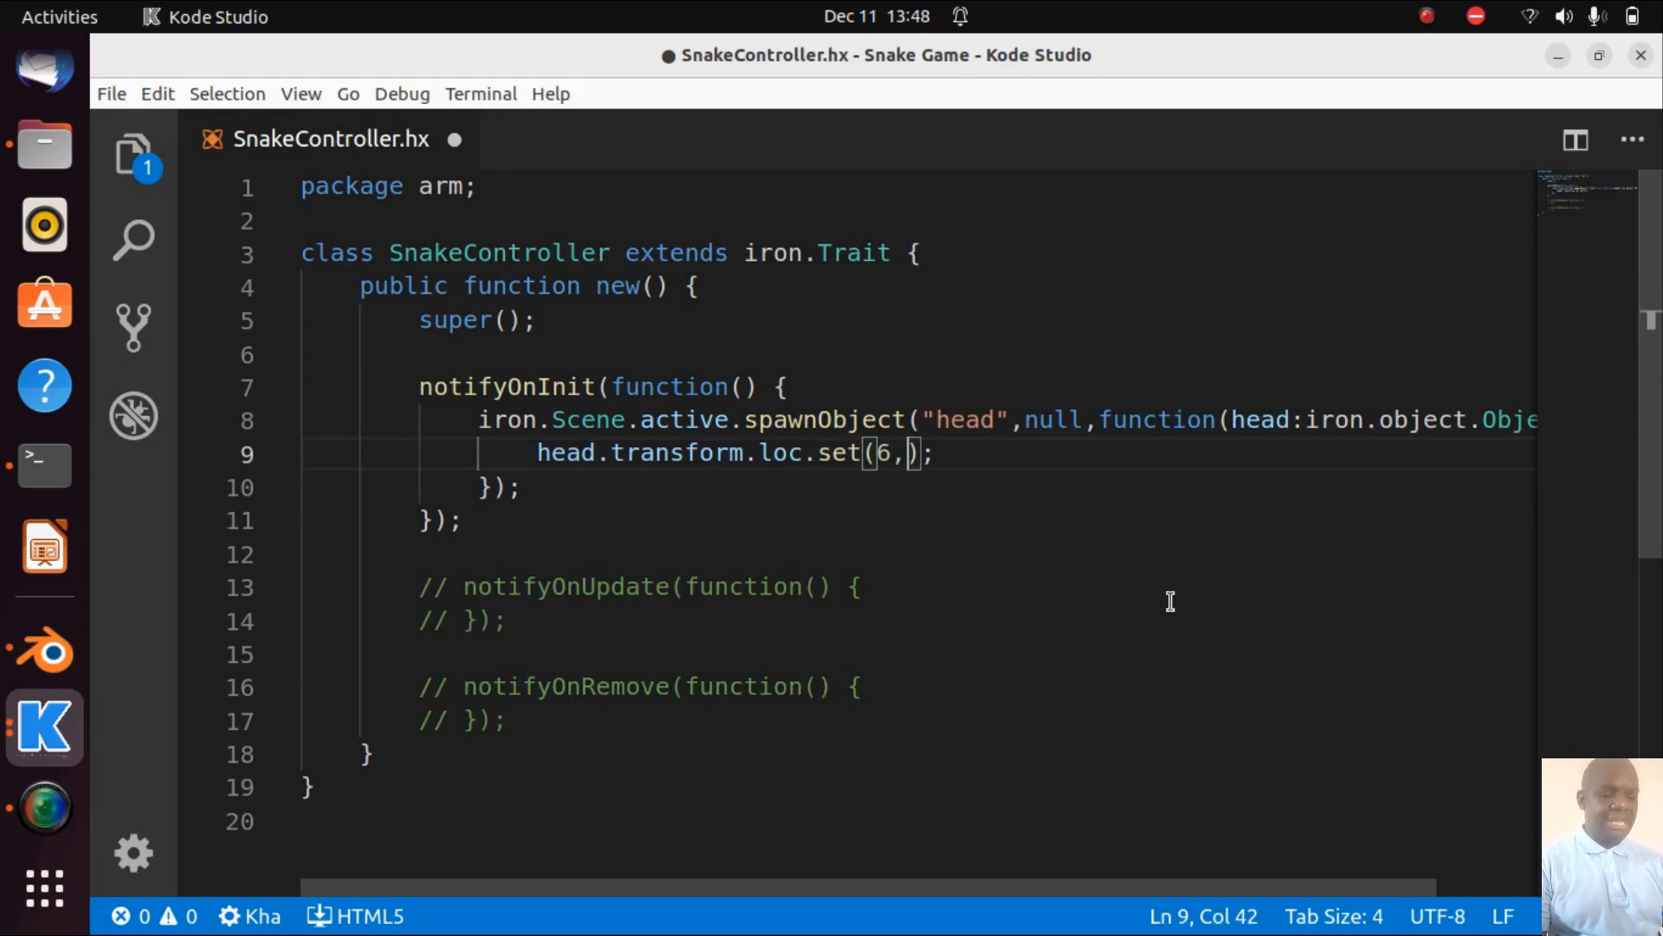
pyautogui.write('5,0)')
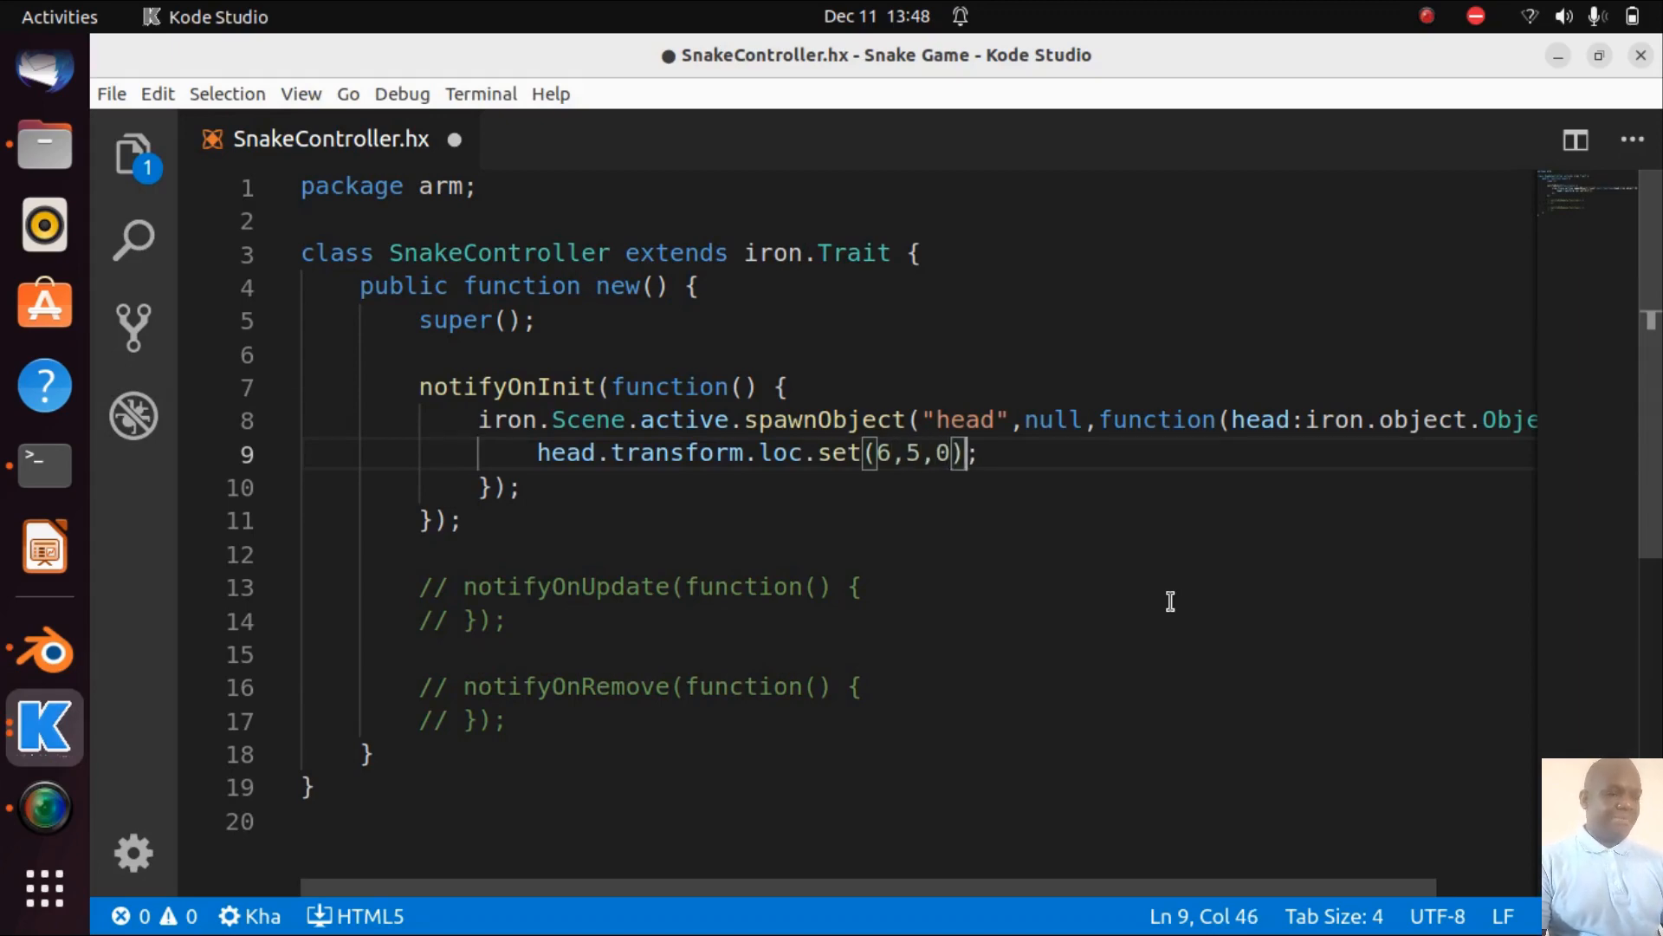
pyautogui.press('End')
pyautogui.press('Return')
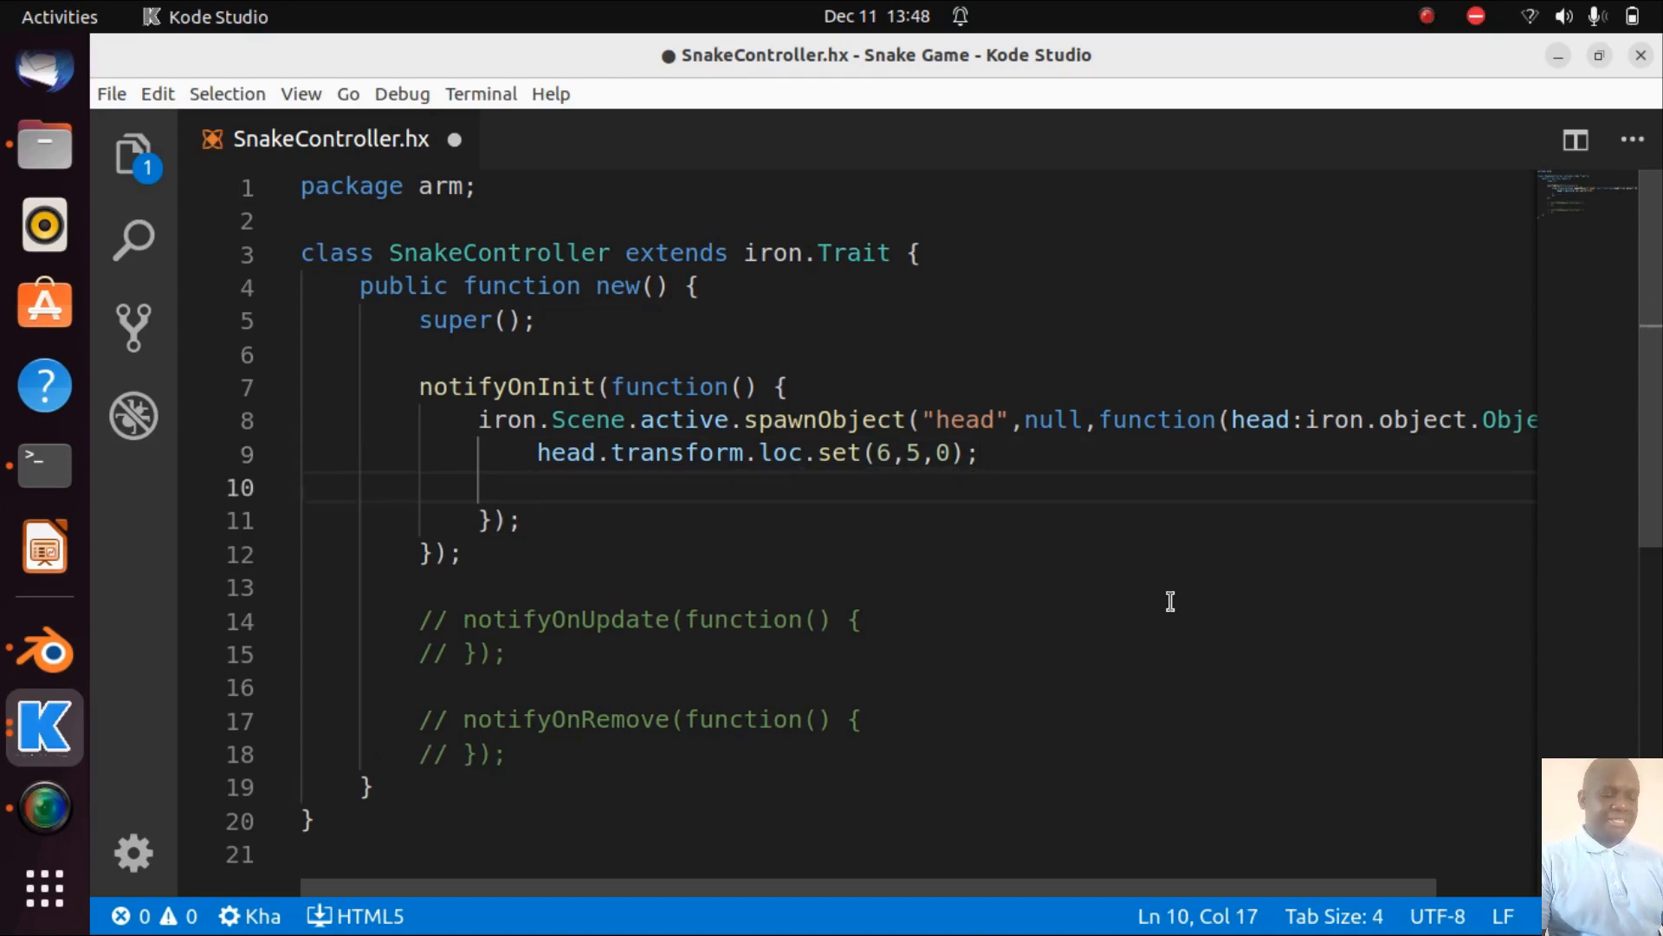
# - Add head.transform.buildMatrix(); below the loc.set line in the spawnObject callback and save the script
pyautogui.write('head')
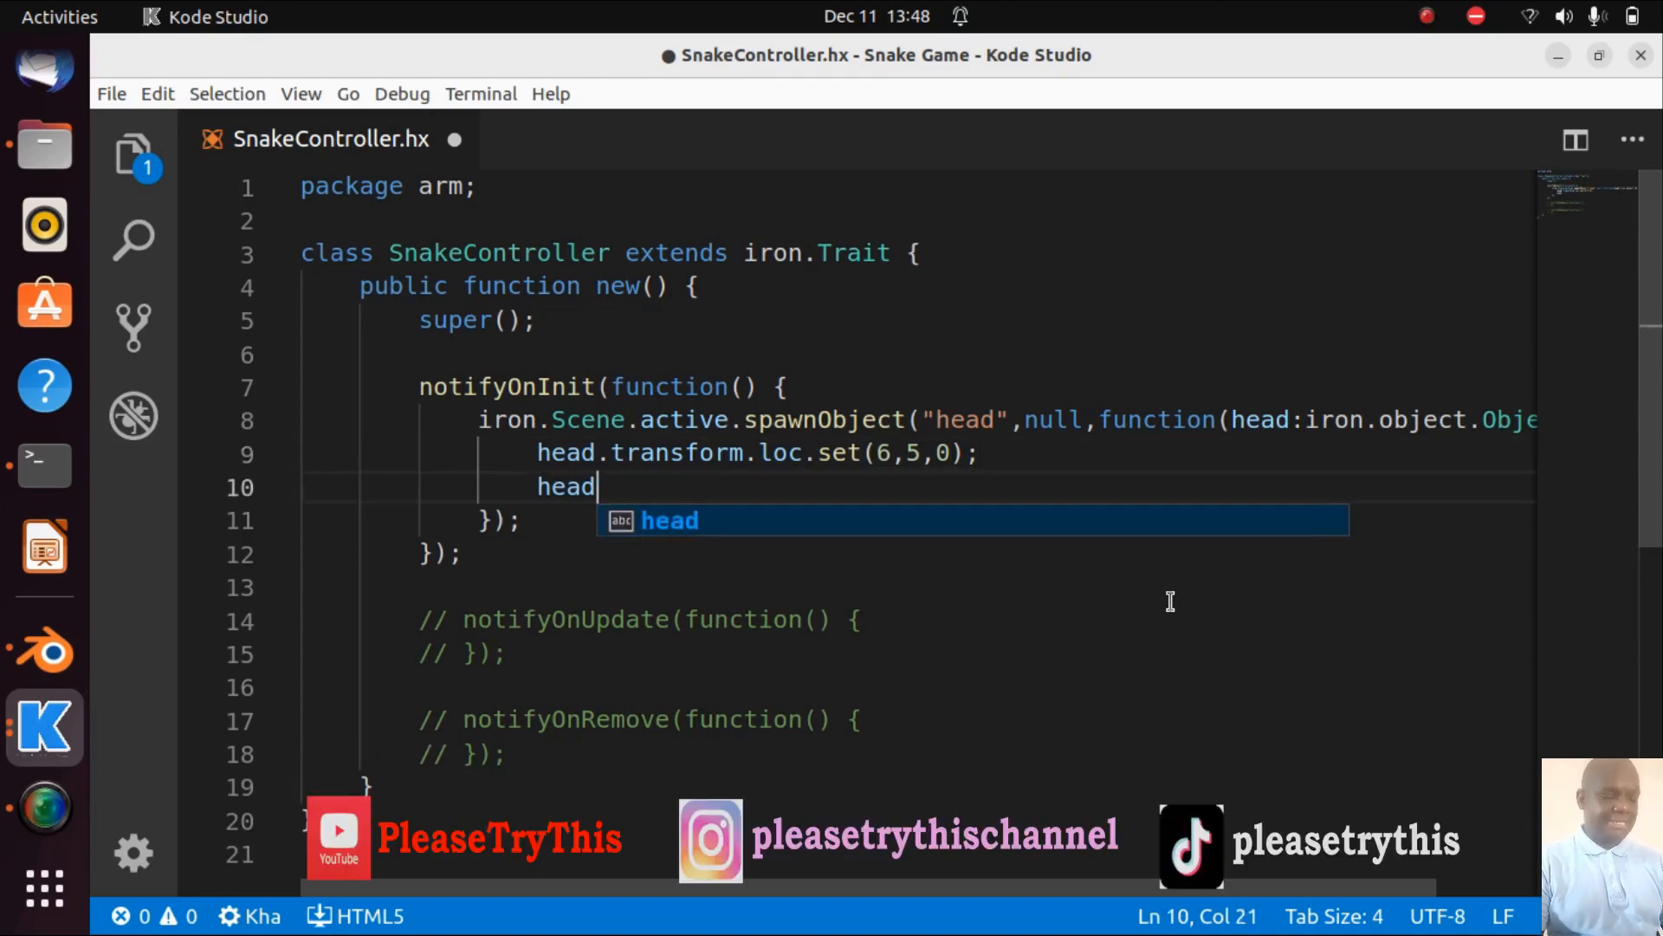
pyautogui.write('.tran')
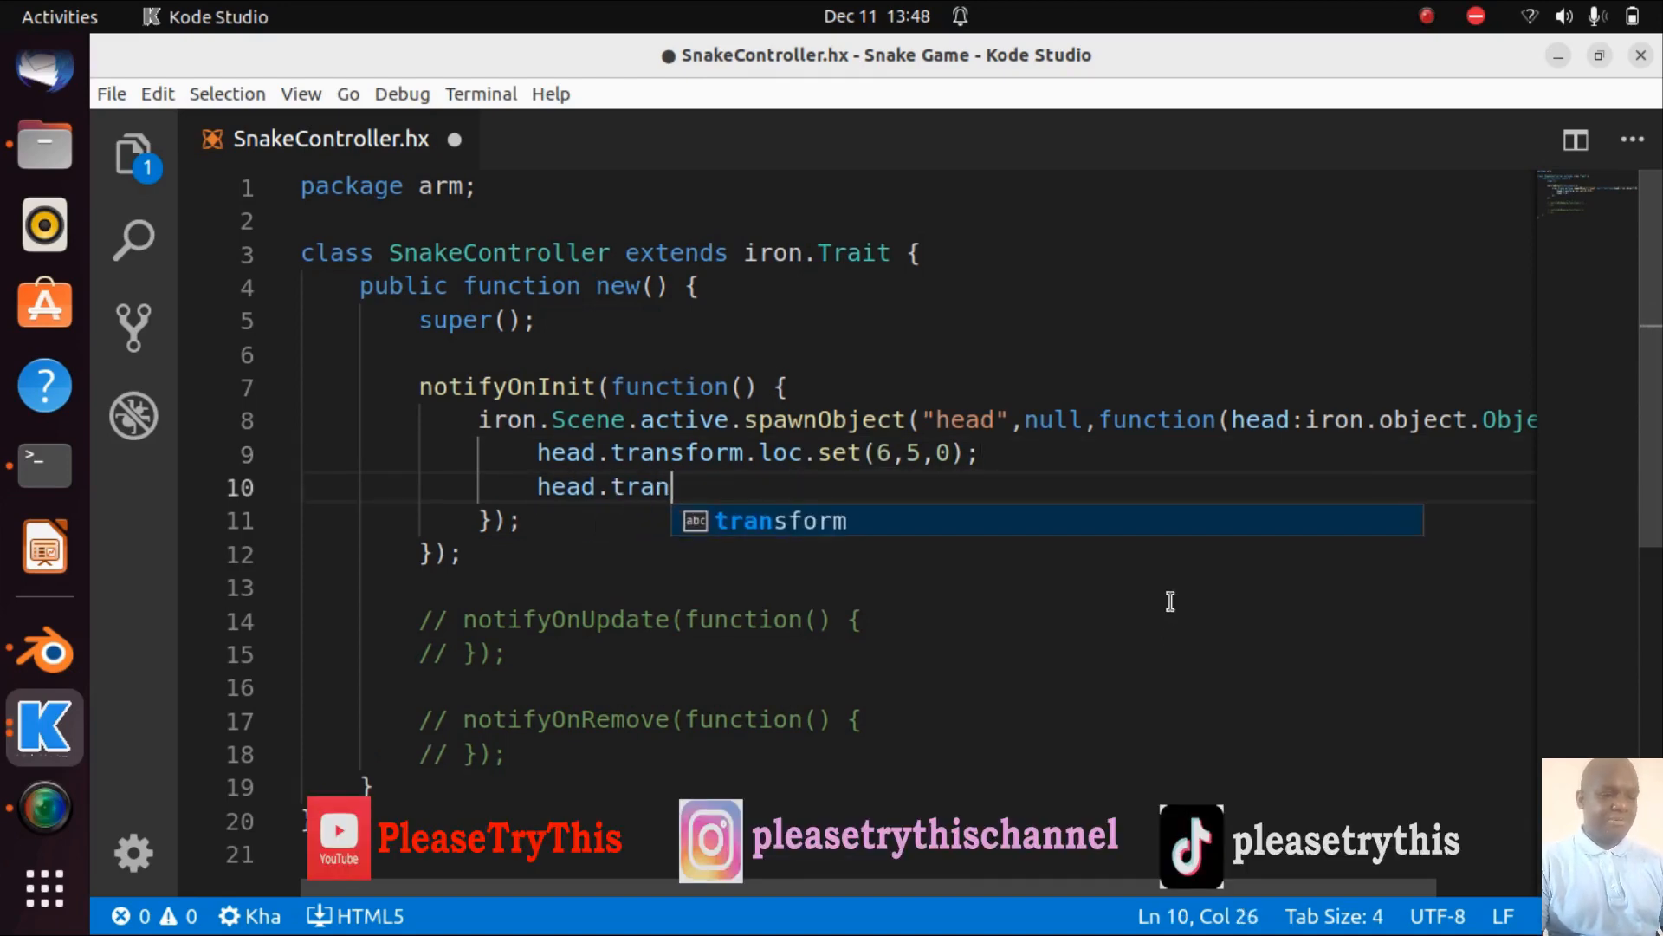
pyautogui.write('sform.bui')
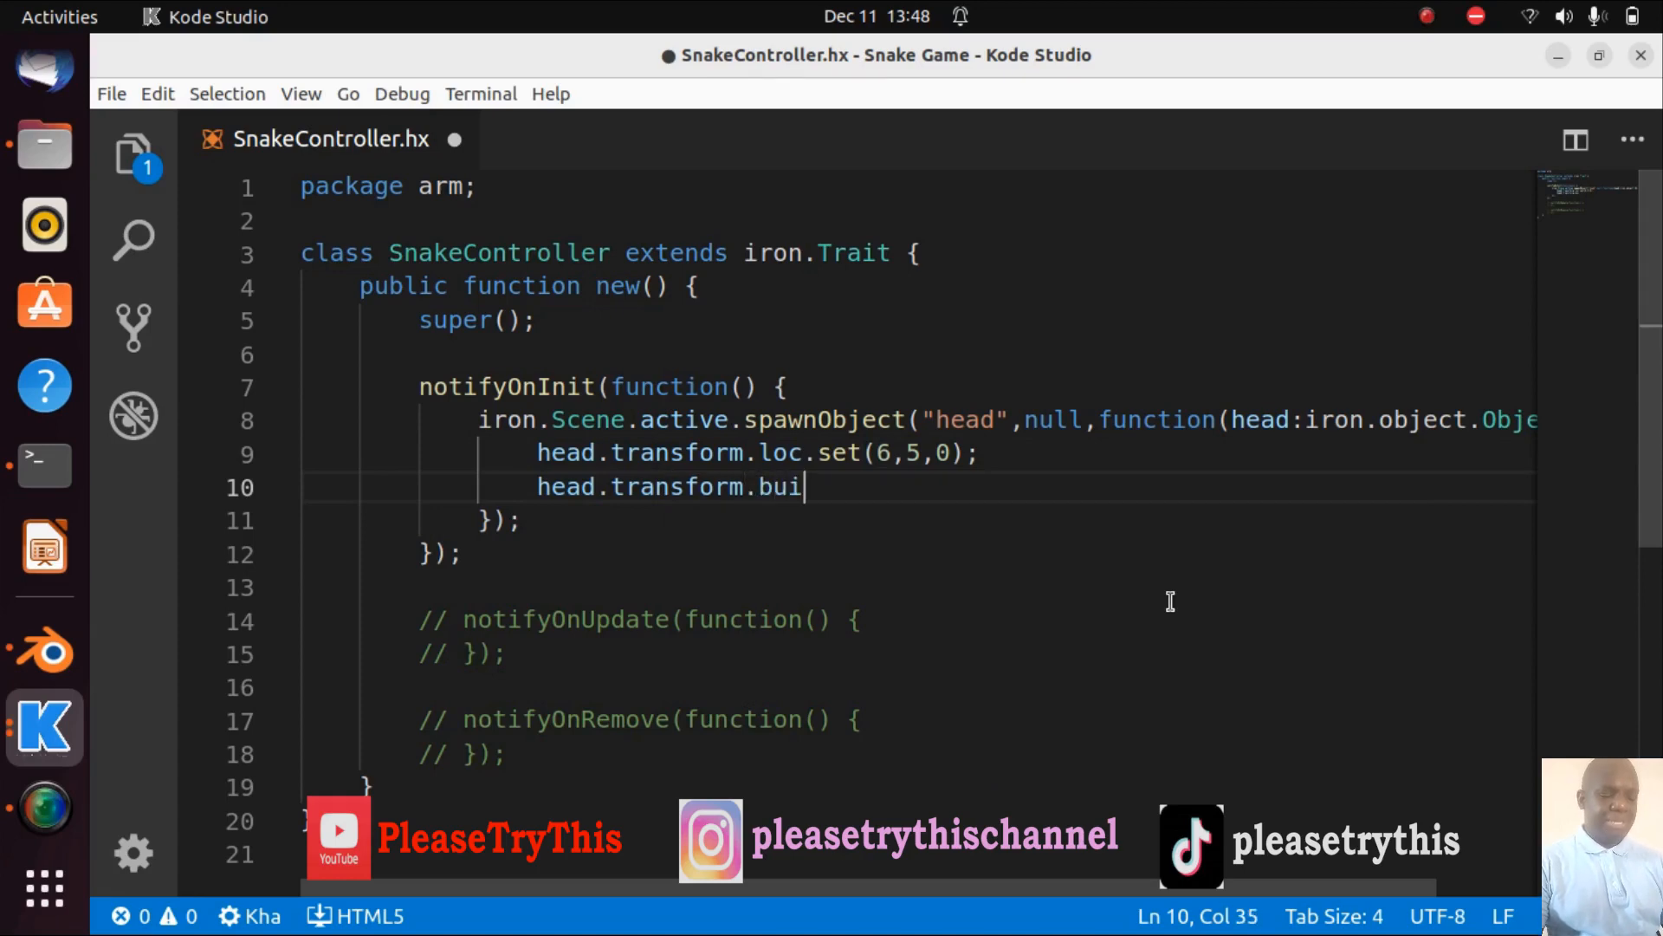
pyautogui.write('ldMatri')
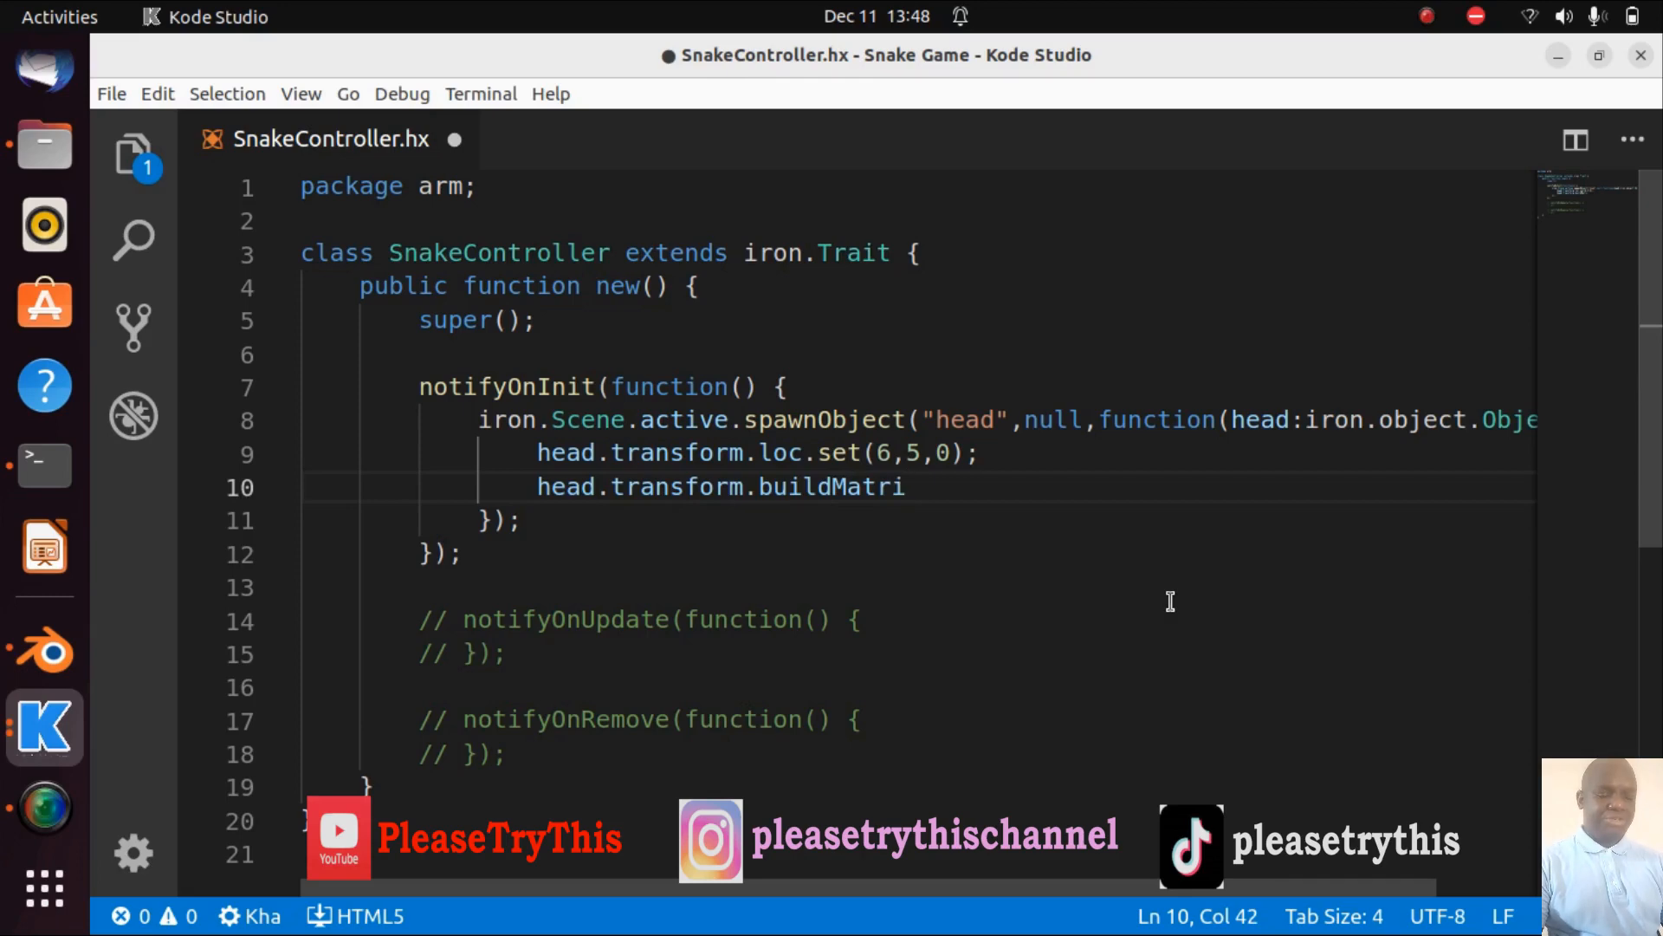
pyautogui.write('x();')
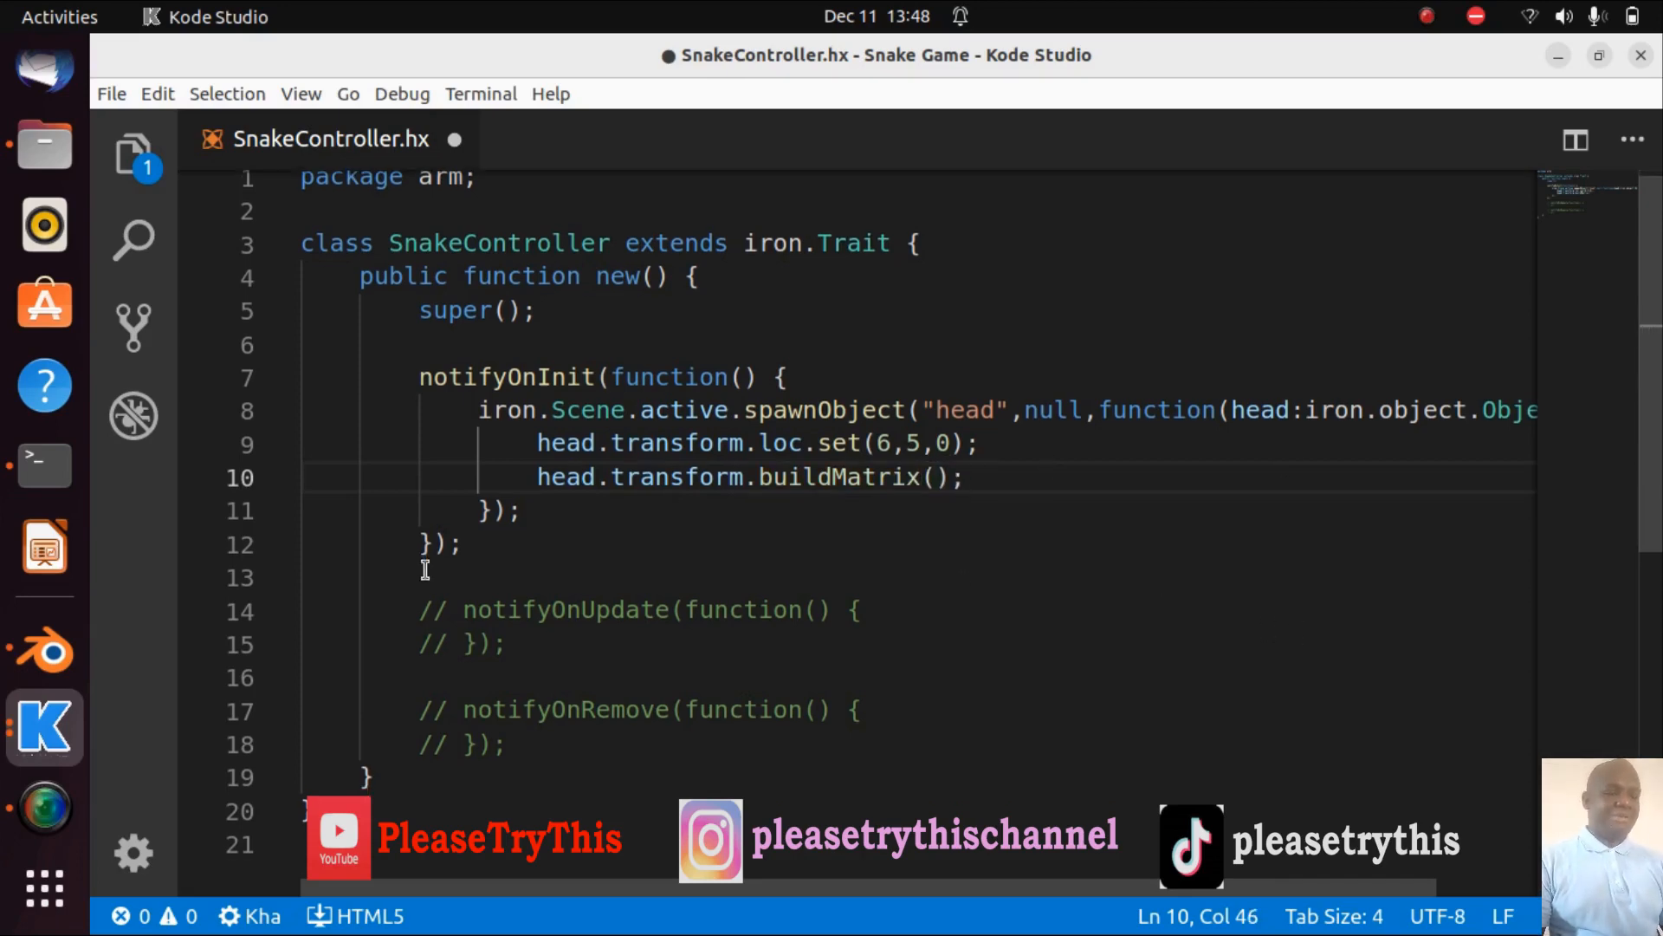
pyautogui.hotkey('ctrl', 's')
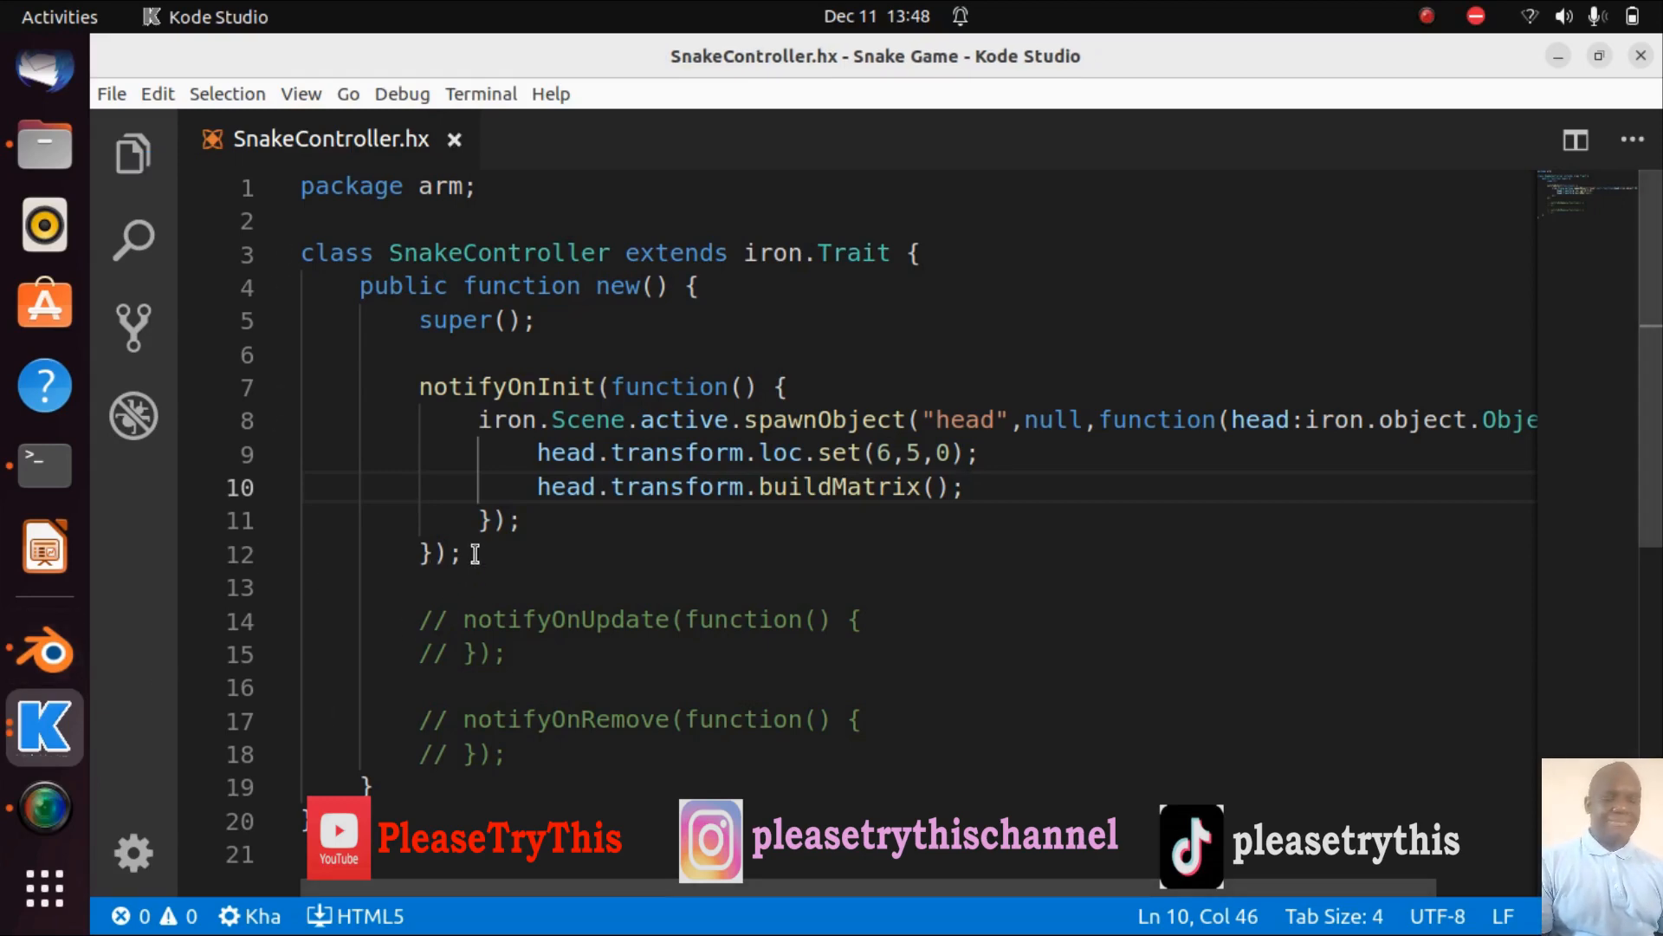
# - Switch to Blender, clean the Armory project build and play the game with the Krom runtime
pyautogui.click(72, 641)
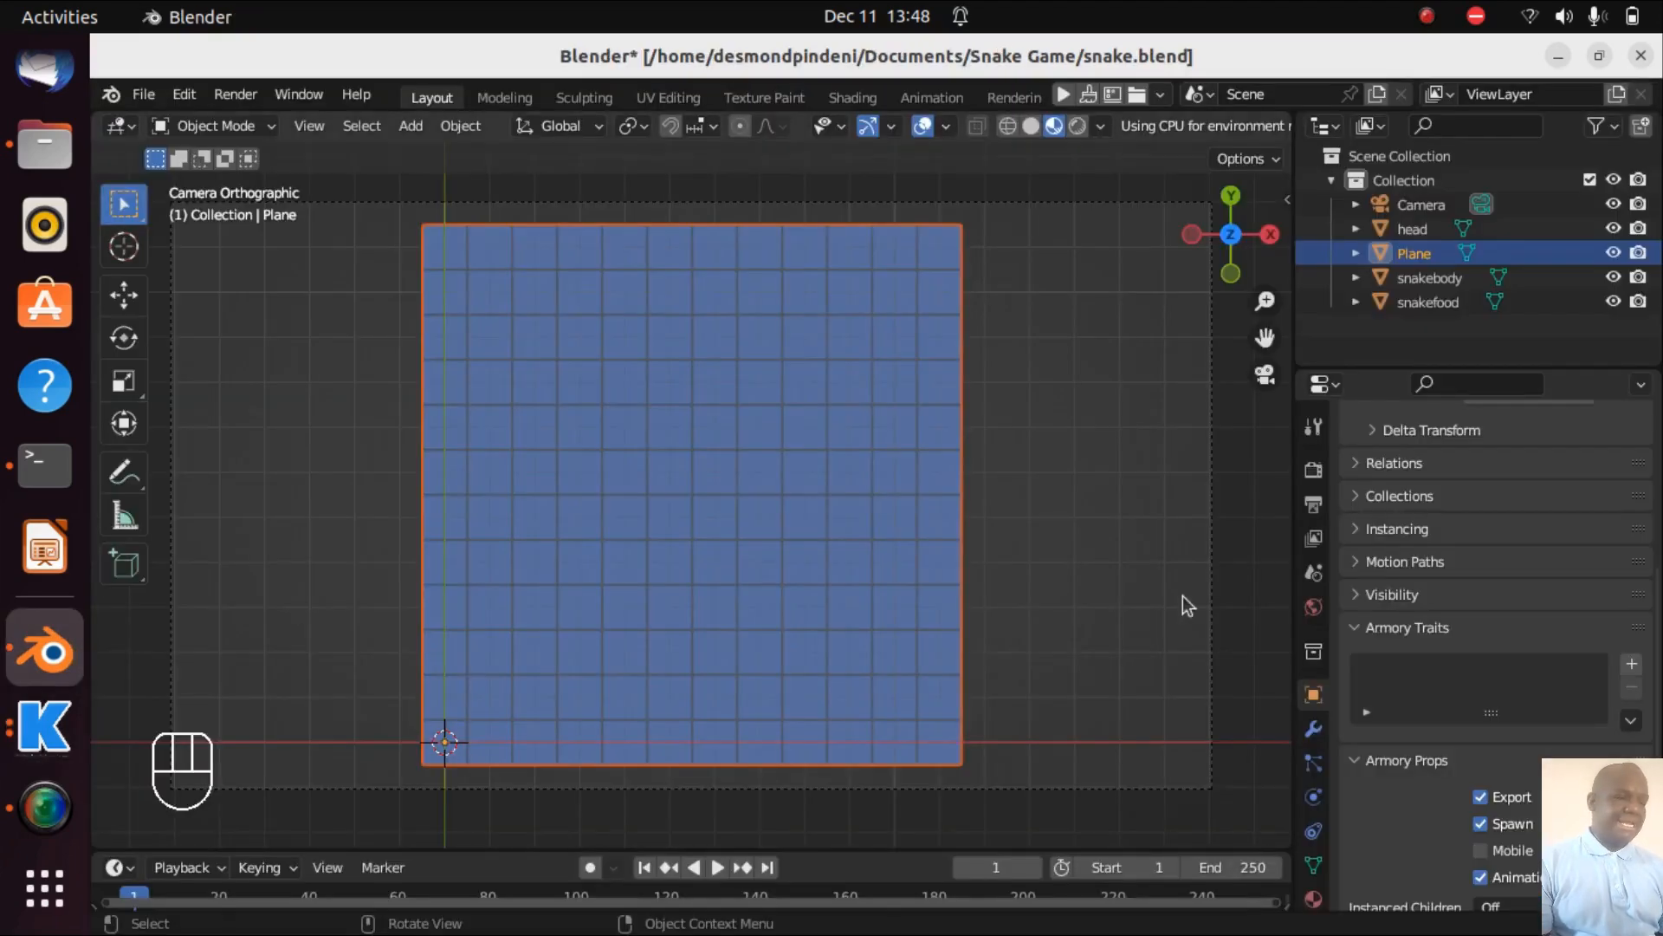
pyautogui.click(1312, 472)
pyautogui.scroll(-3, 1474, 650)
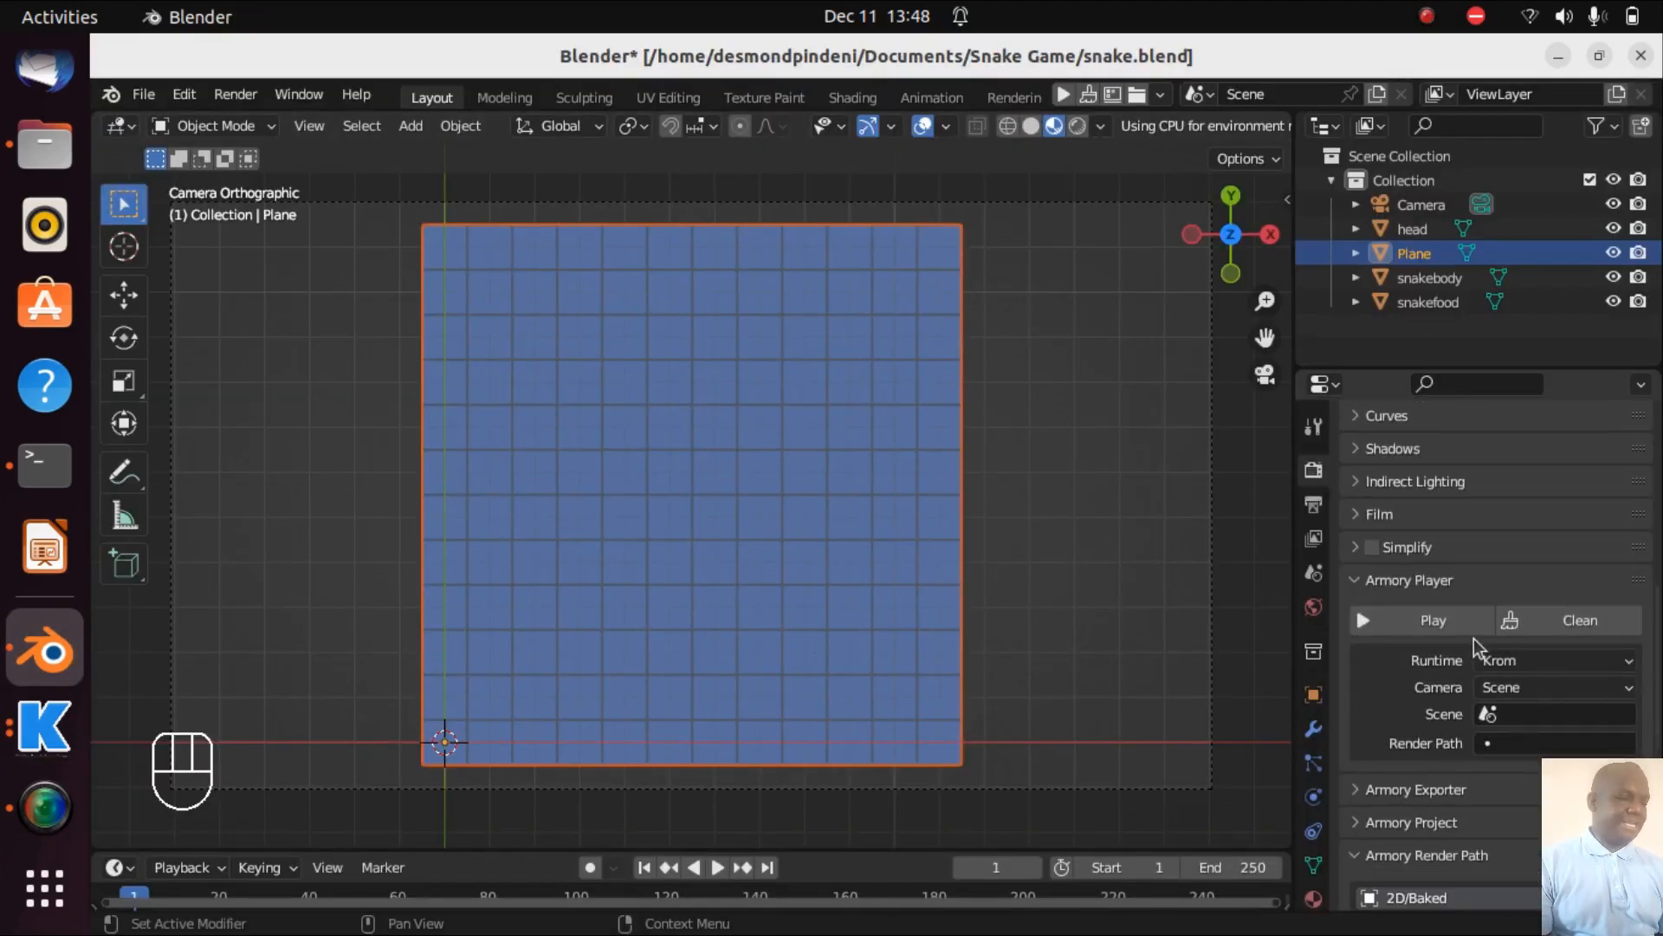
pyautogui.click(1585, 621)
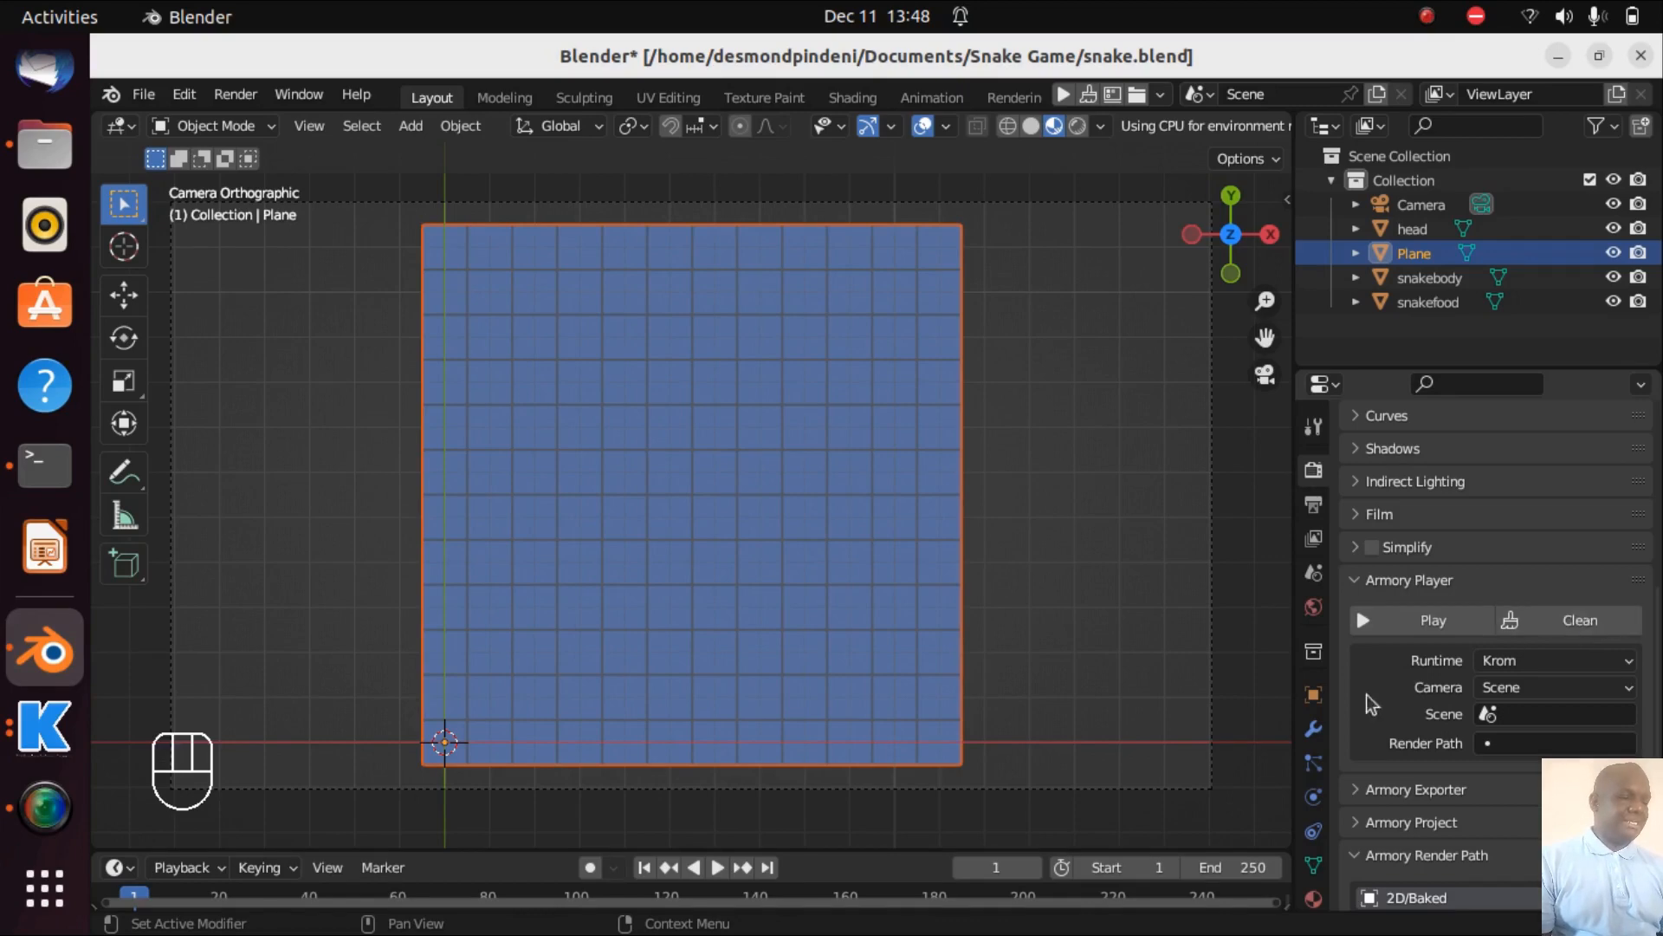
pyautogui.click(1405, 627)
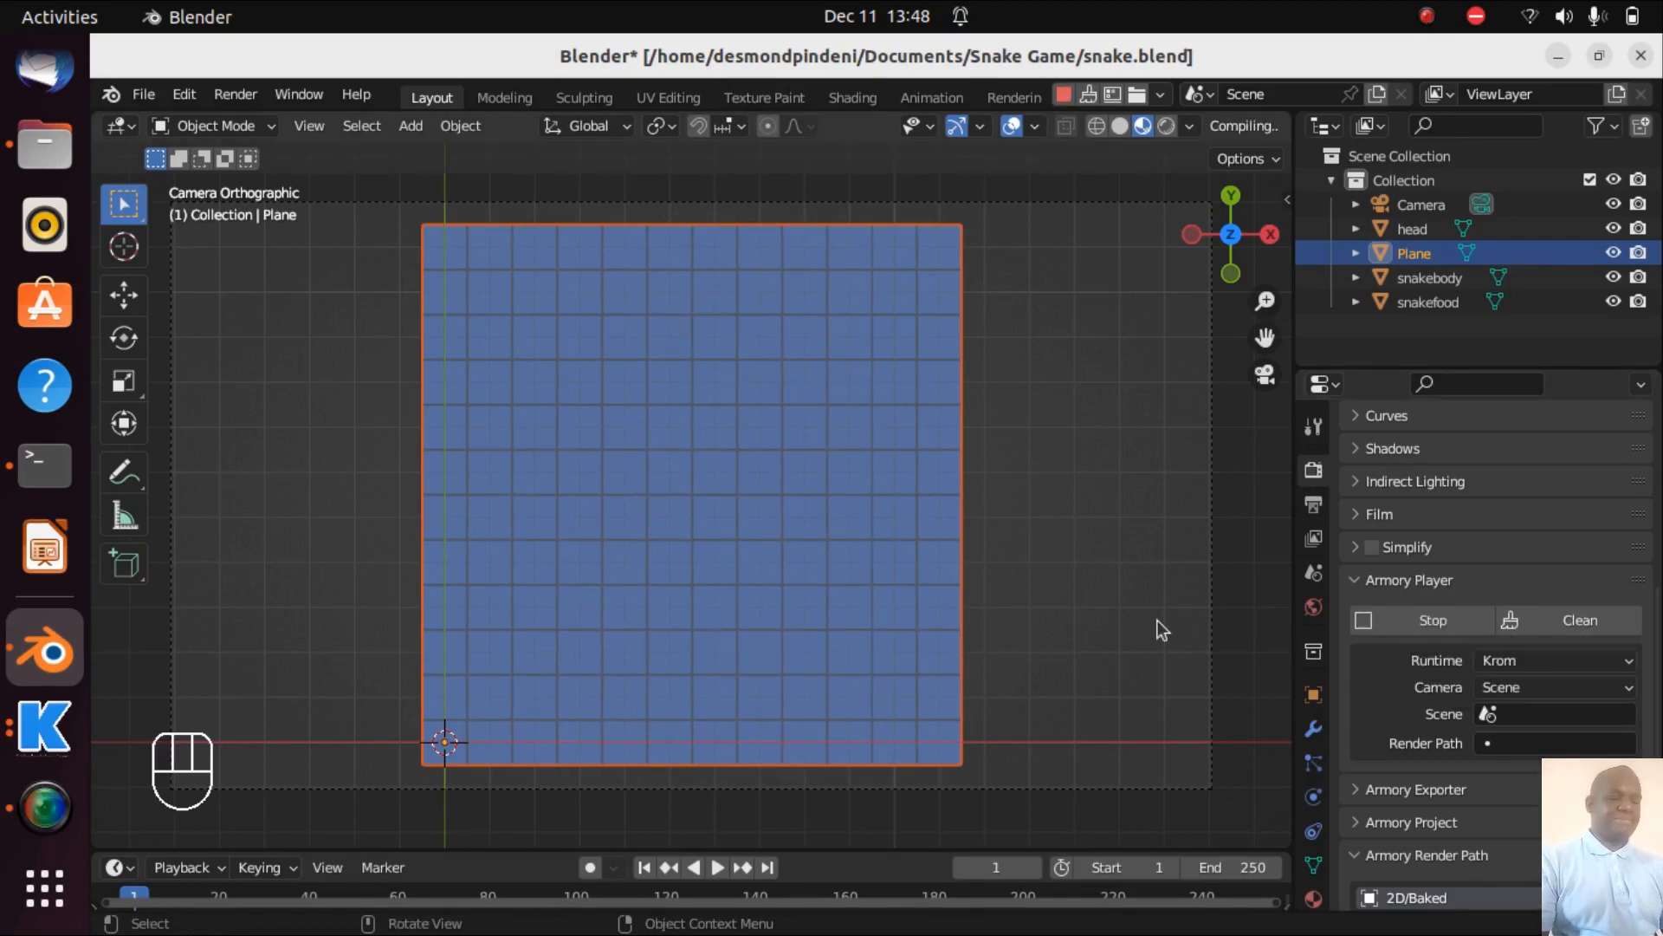